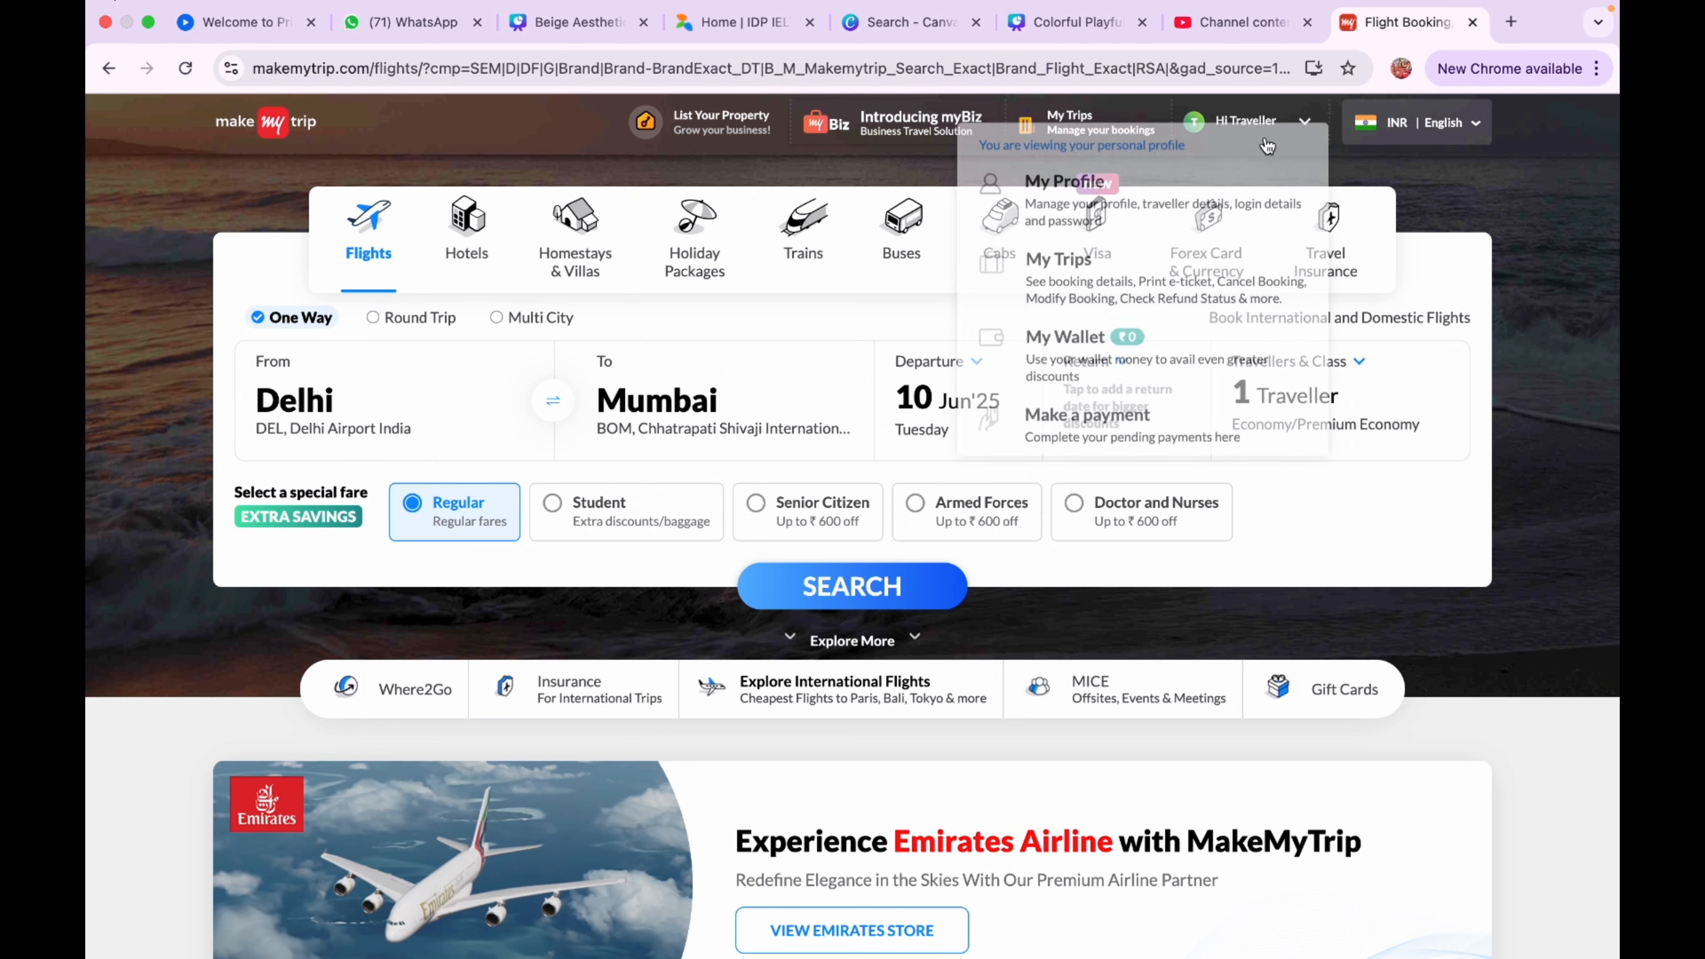
Log out of the current MakeMyTrip account from My Profile
left_click(1266, 143)
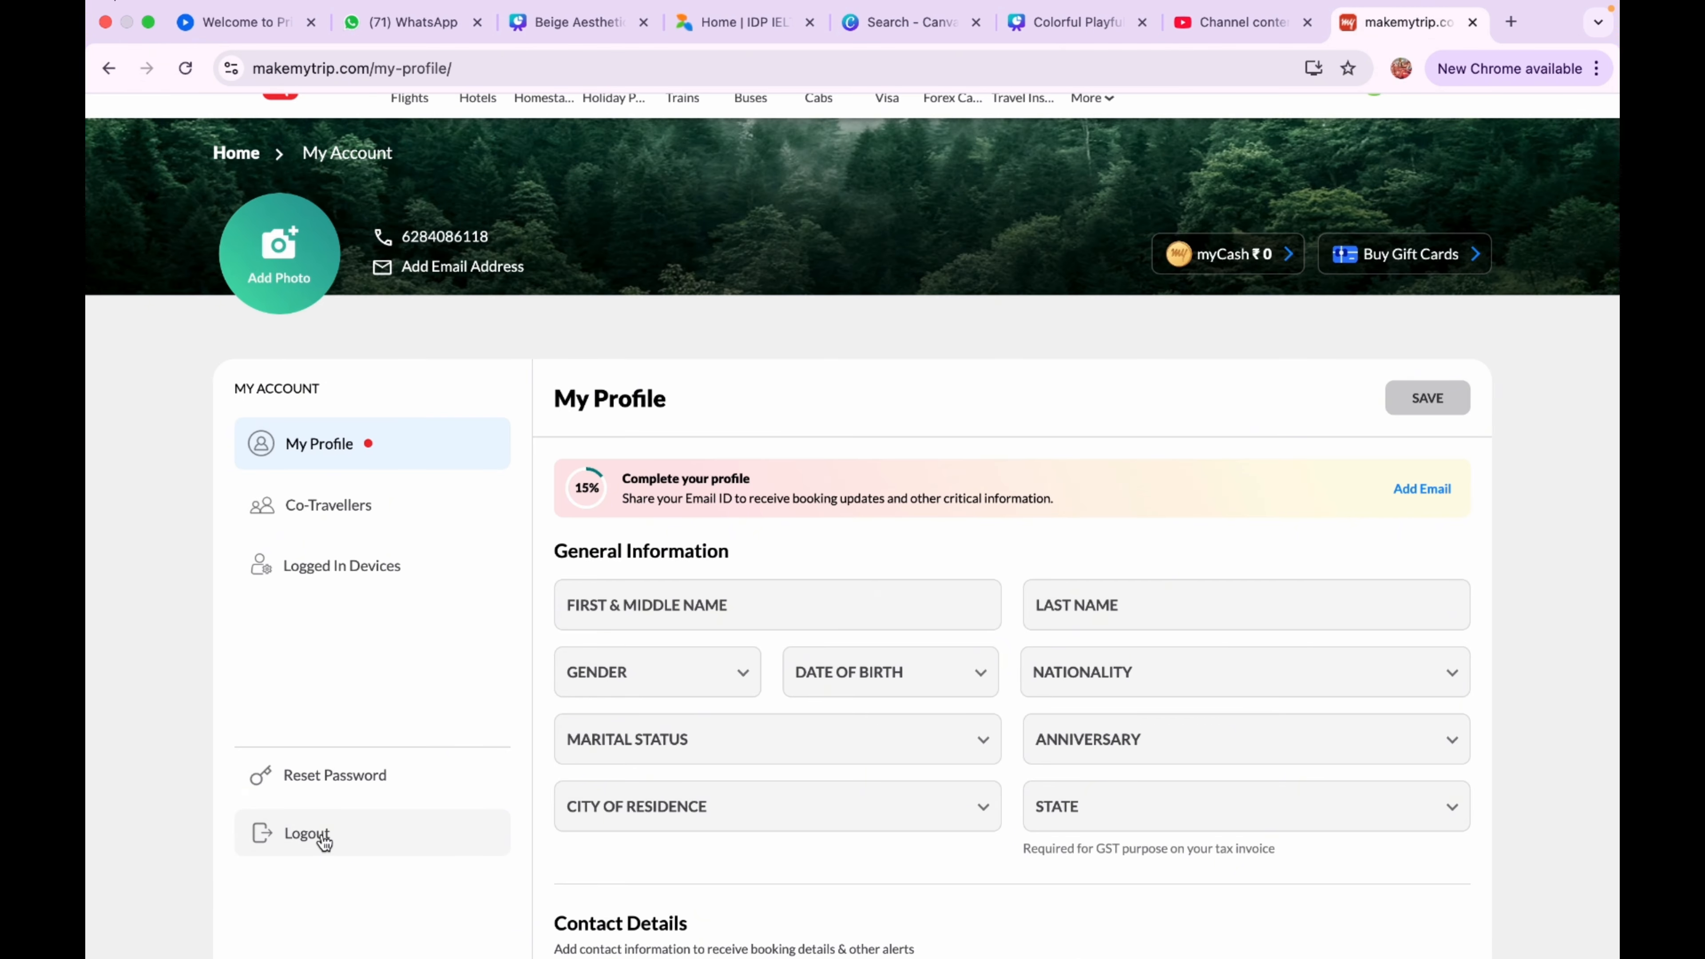
left_click(307, 833)
left_click(1057, 588)
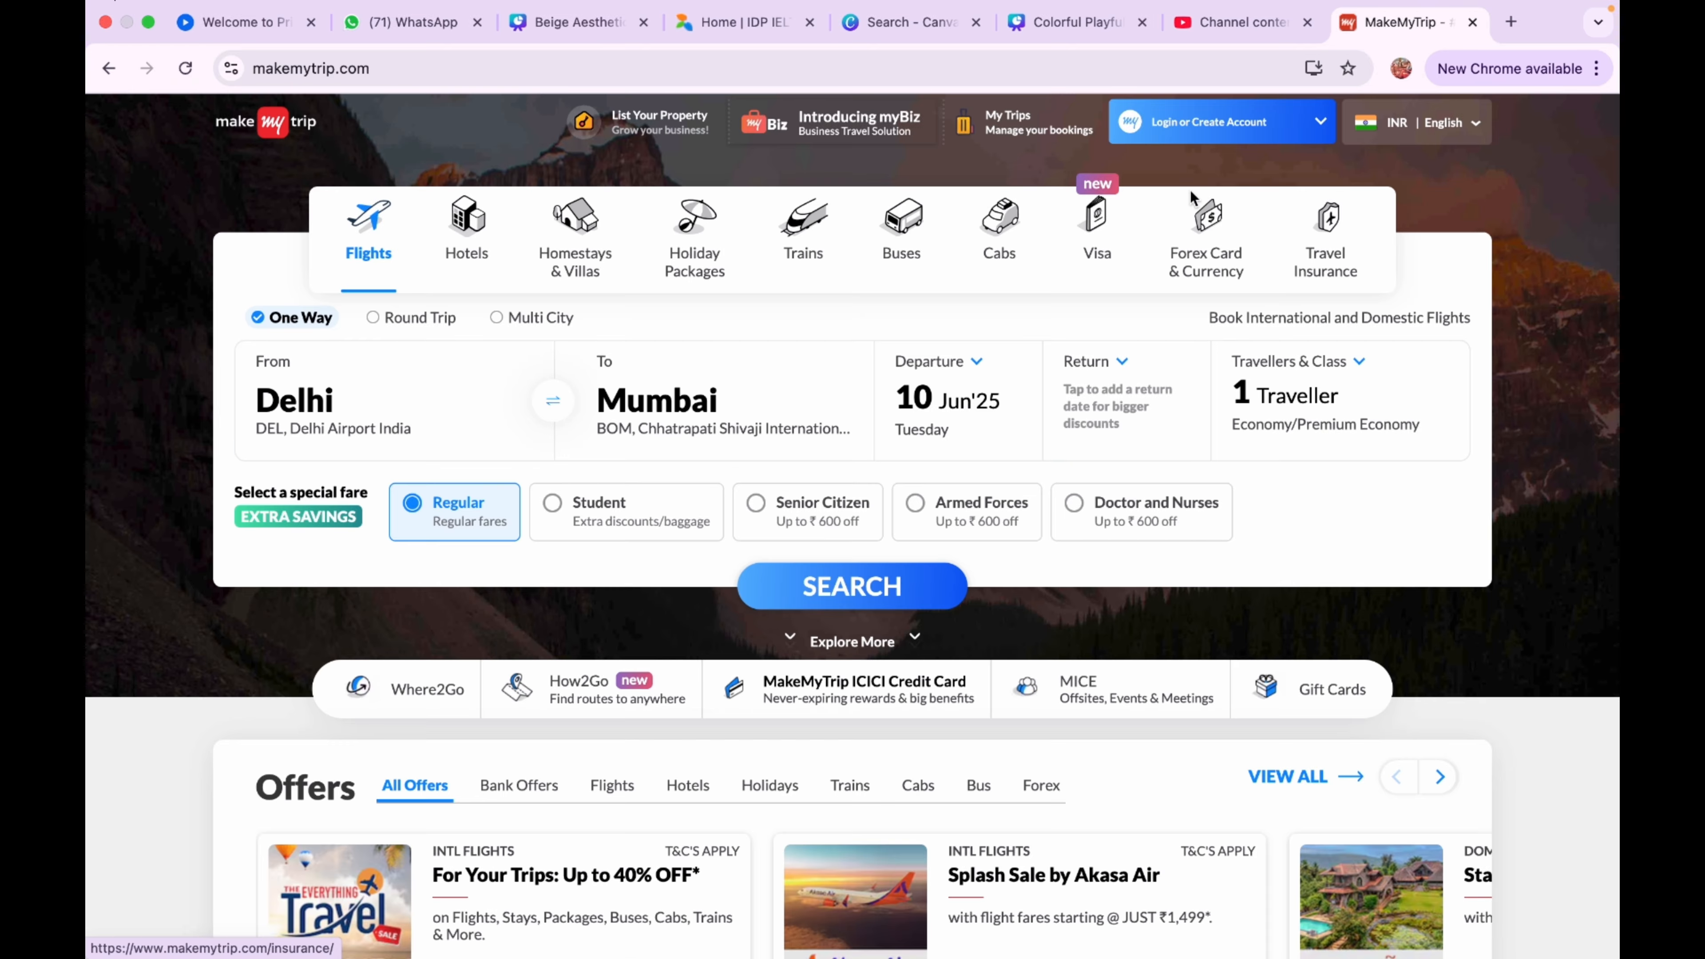
Sign back in to MakeMyTrip with a different Google account
left_click(1176, 120)
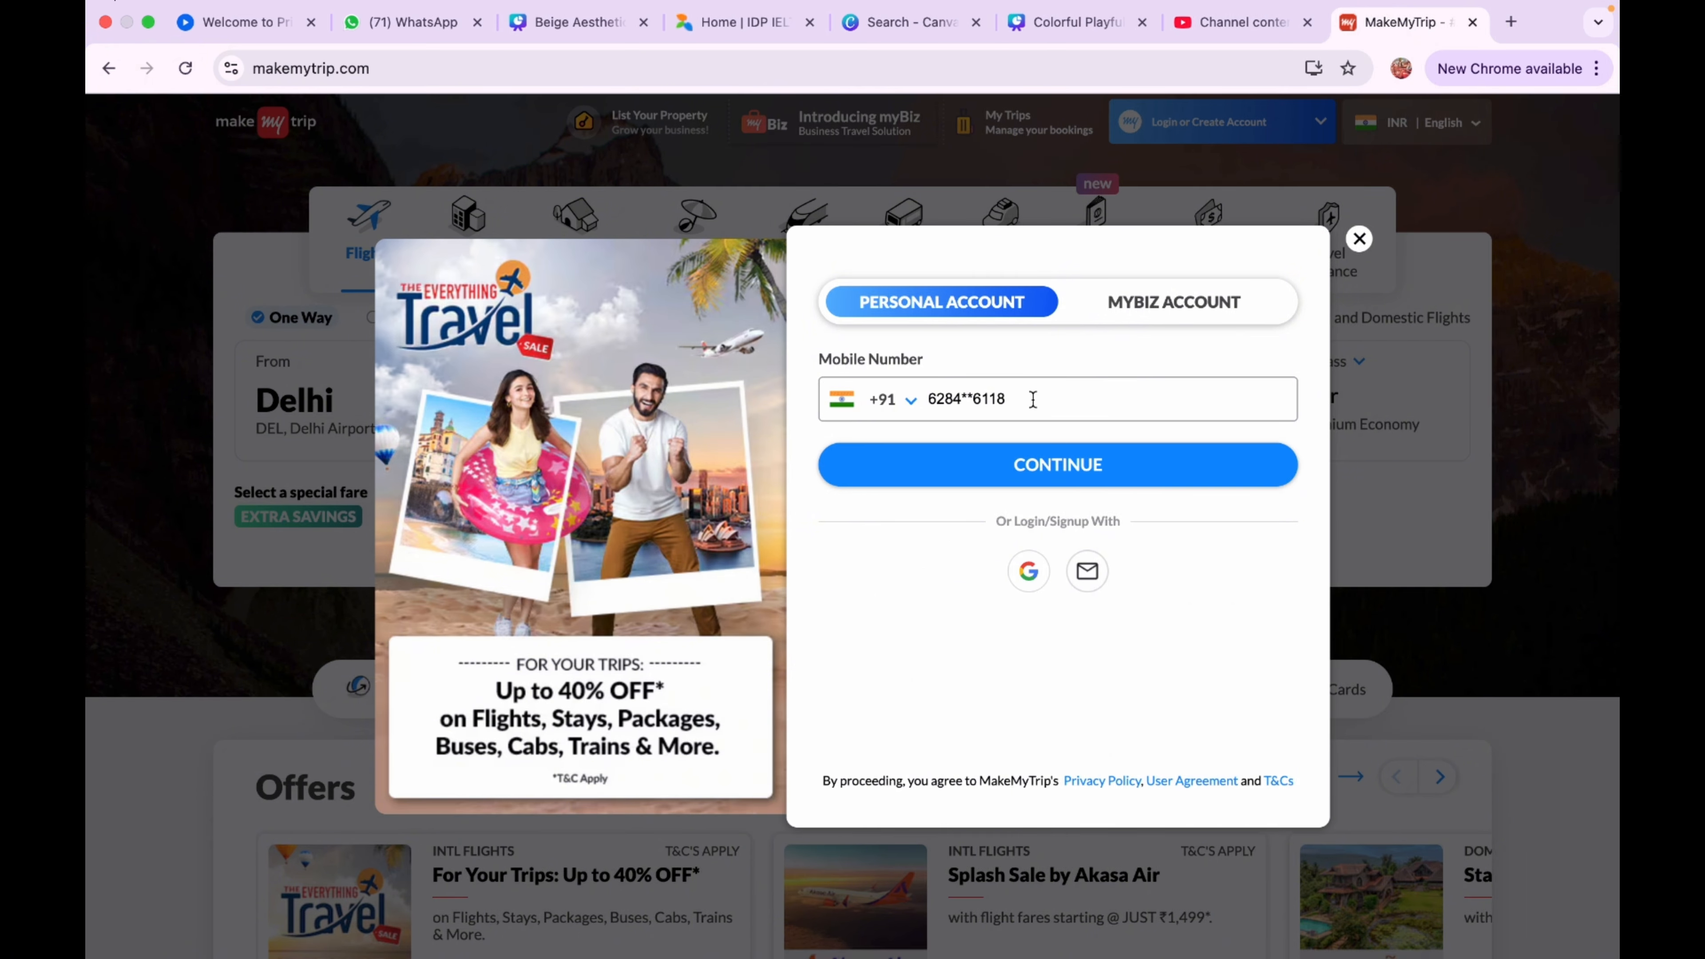
left_click(1028, 570)
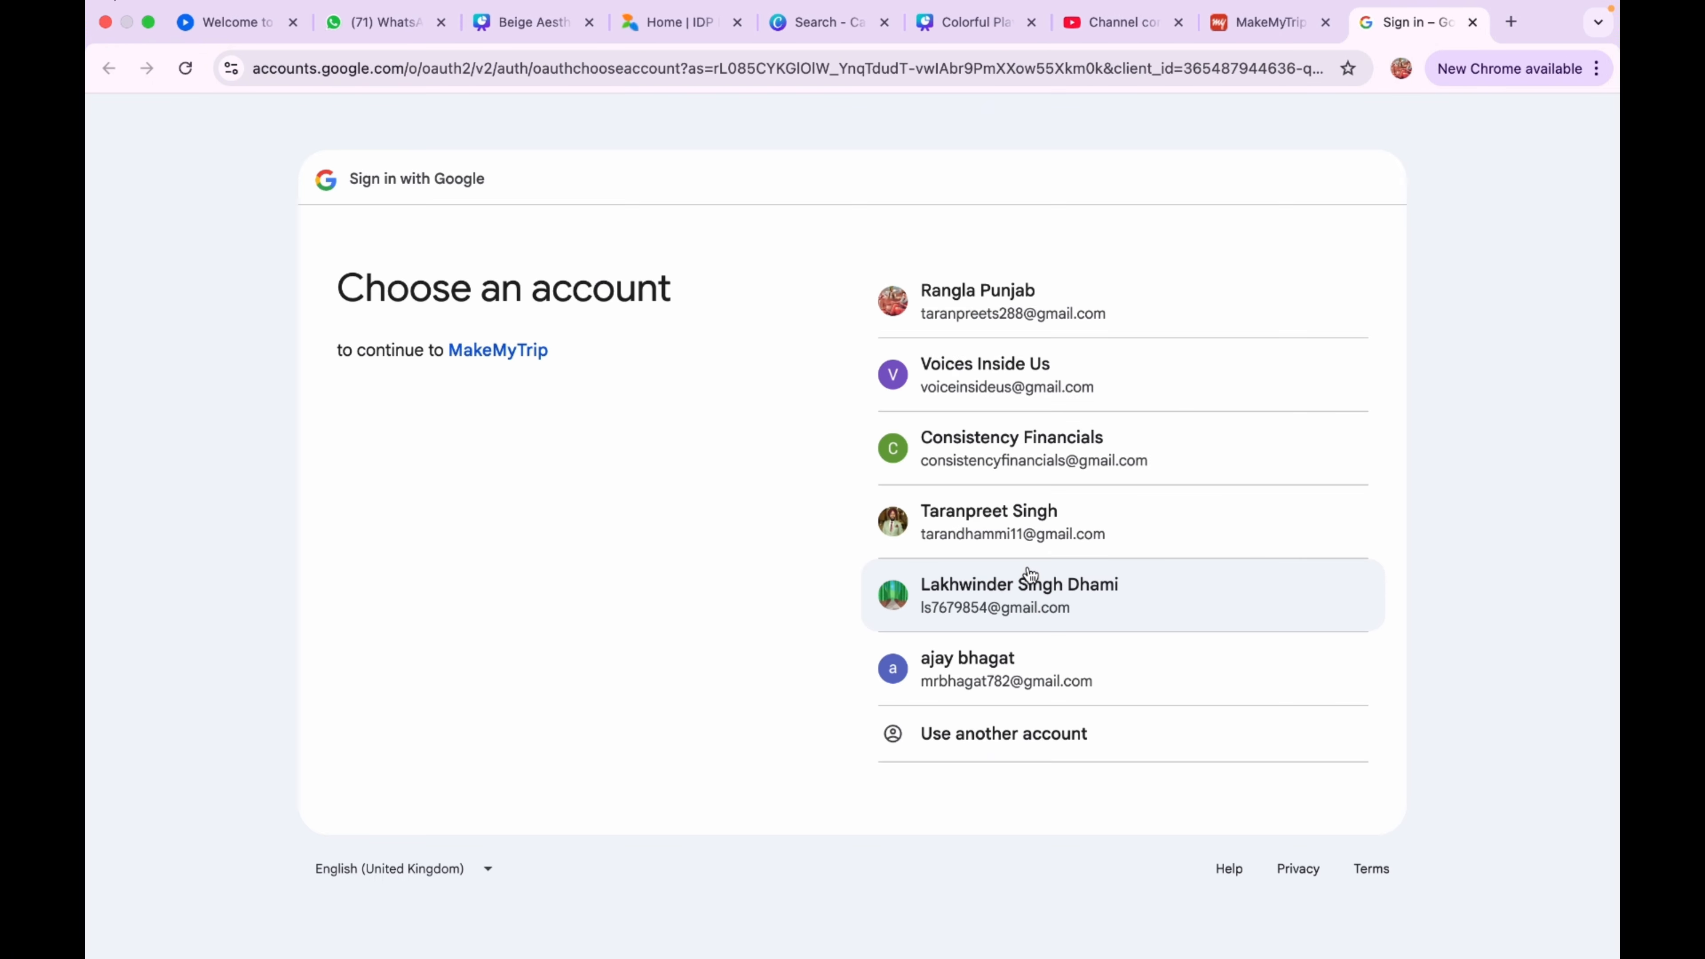
left_click(1013, 679)
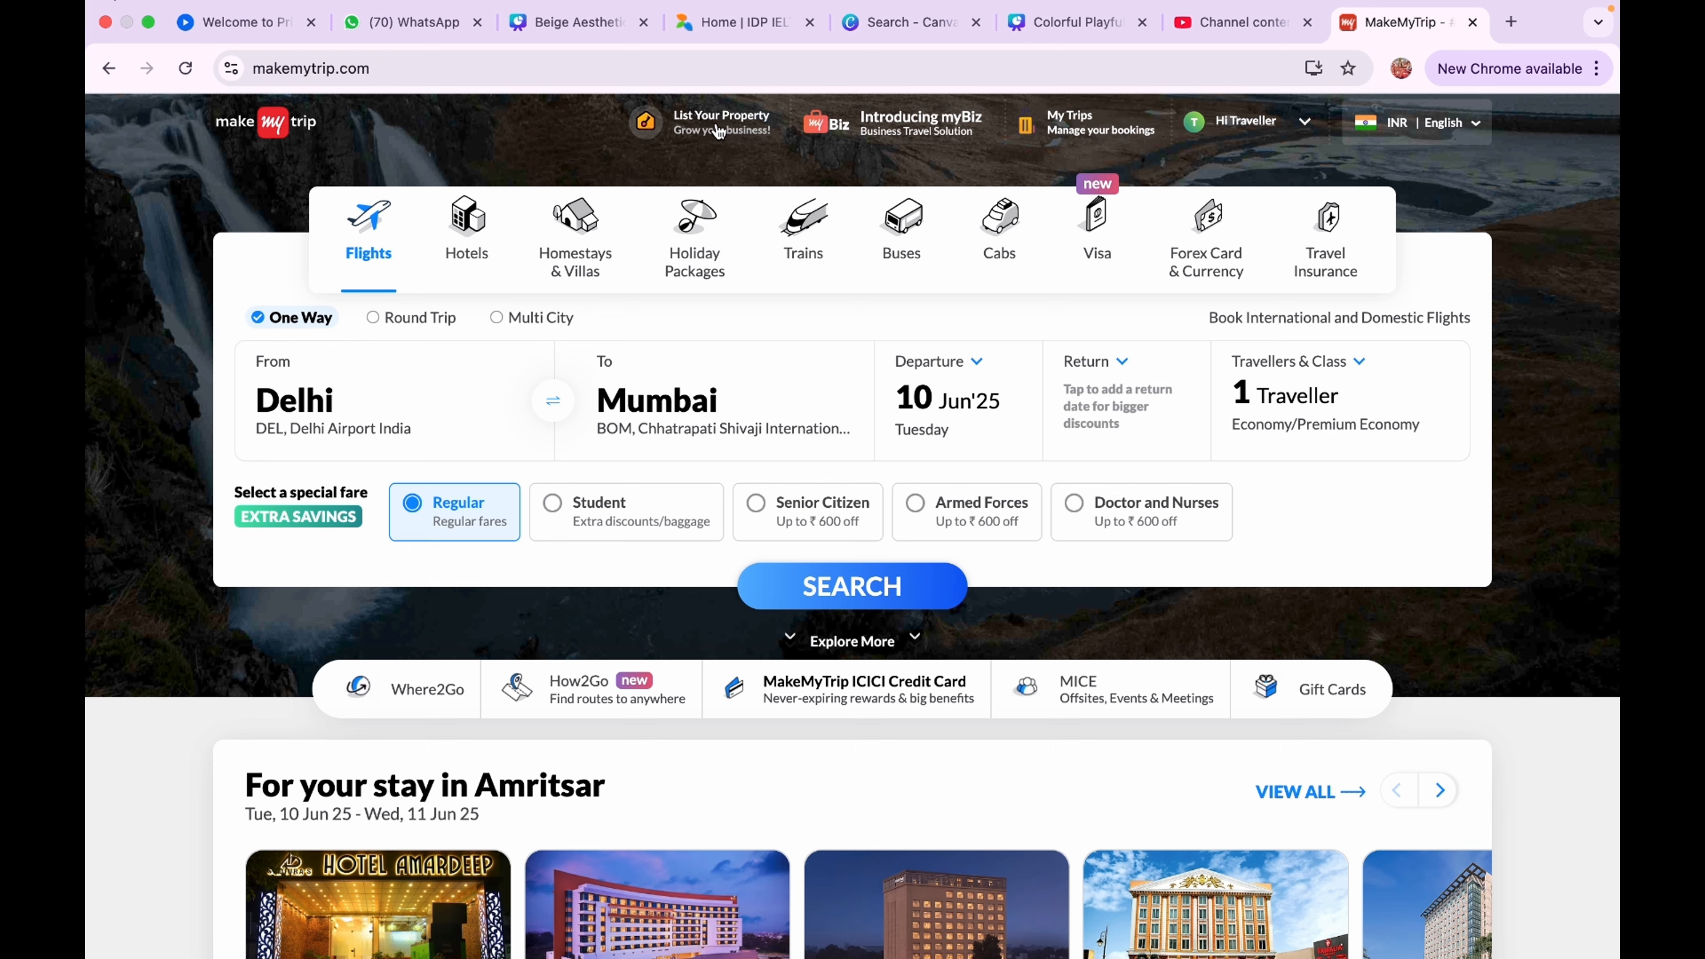
Sign in to the property partner portal with the hotel's e-mail and password, verifying with the OTP
left_click(719, 127)
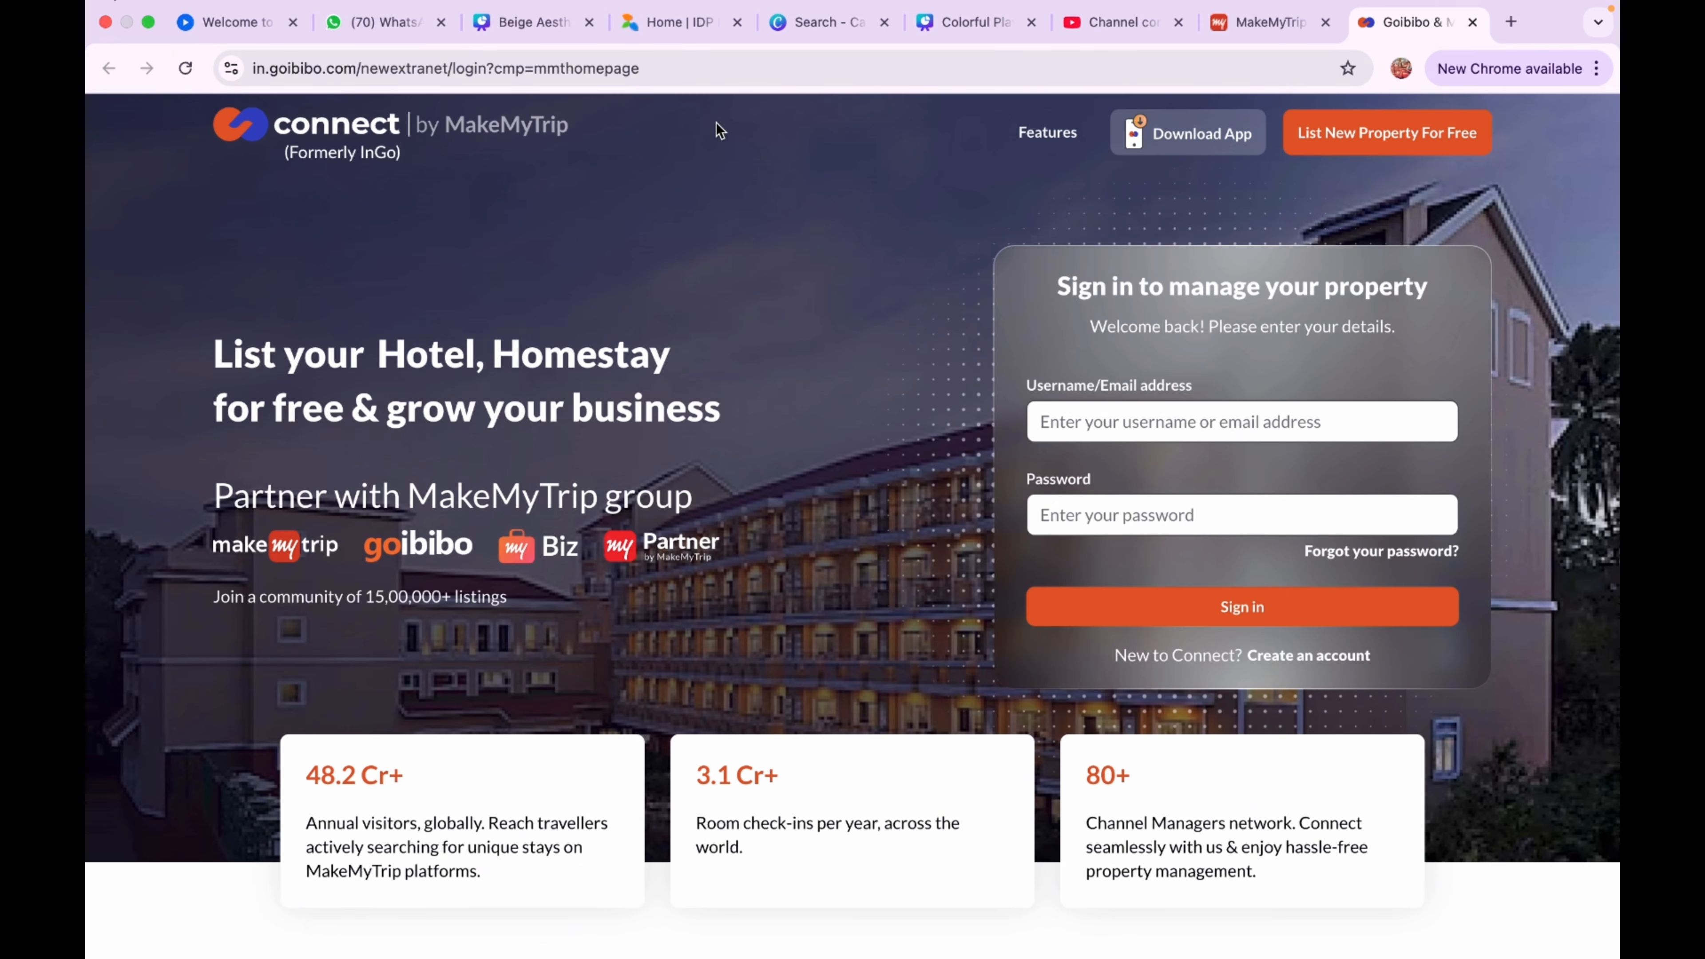
left_click(1102, 423)
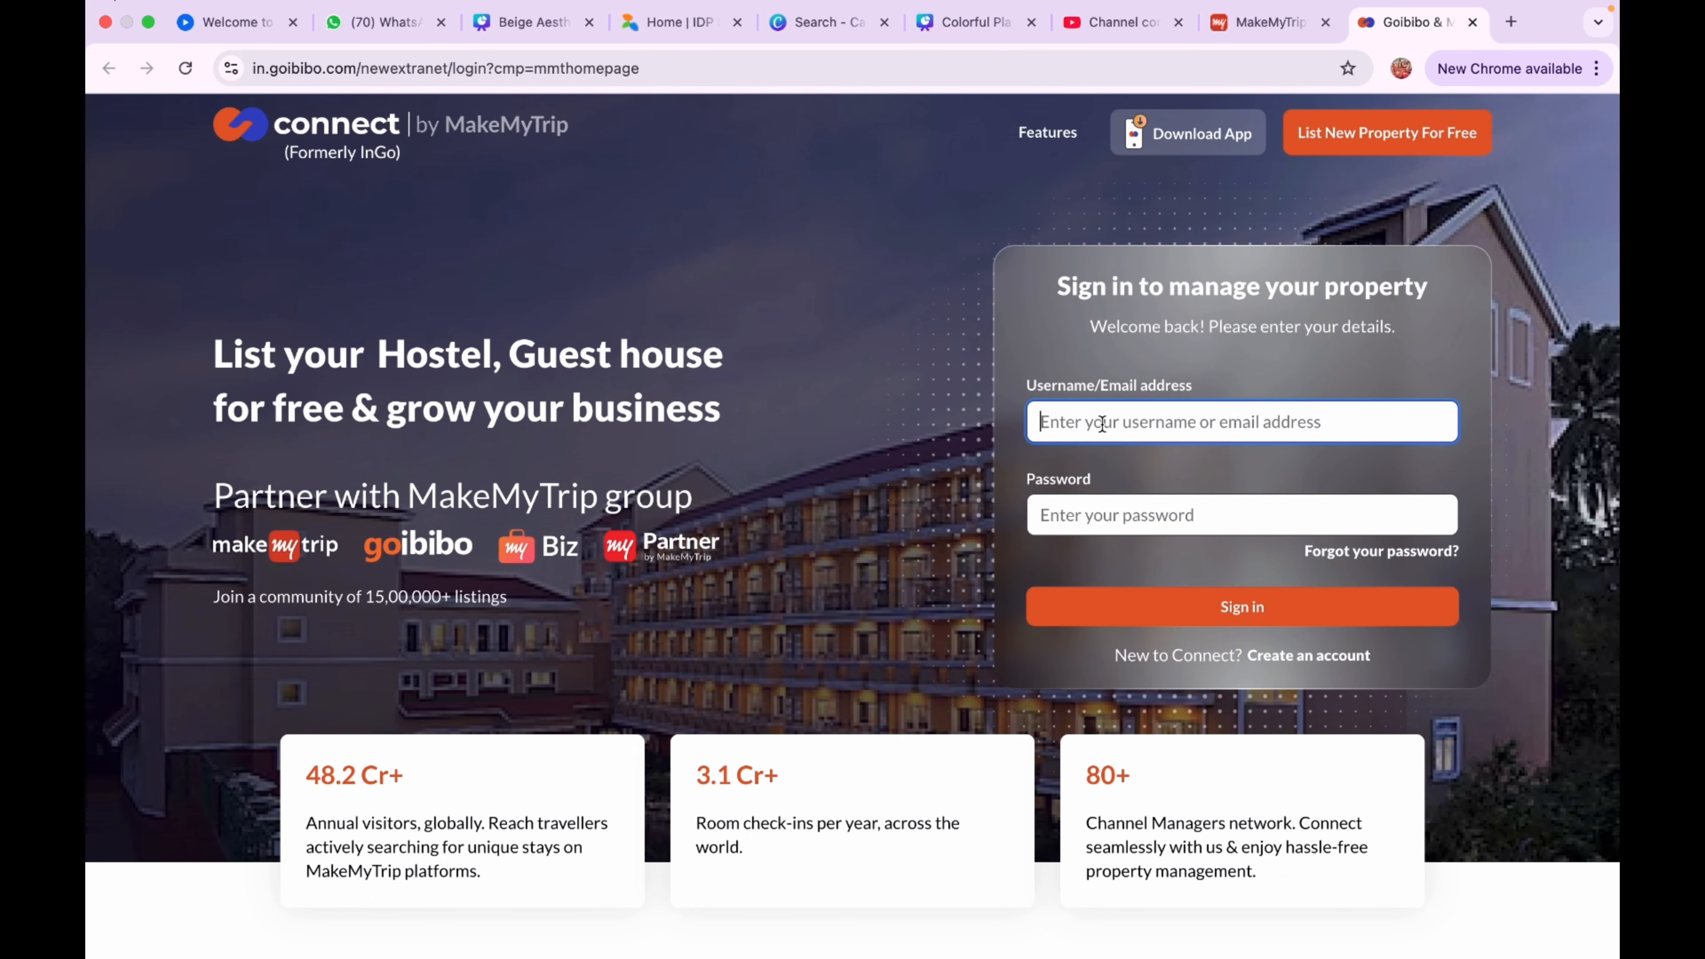
type("Hote")
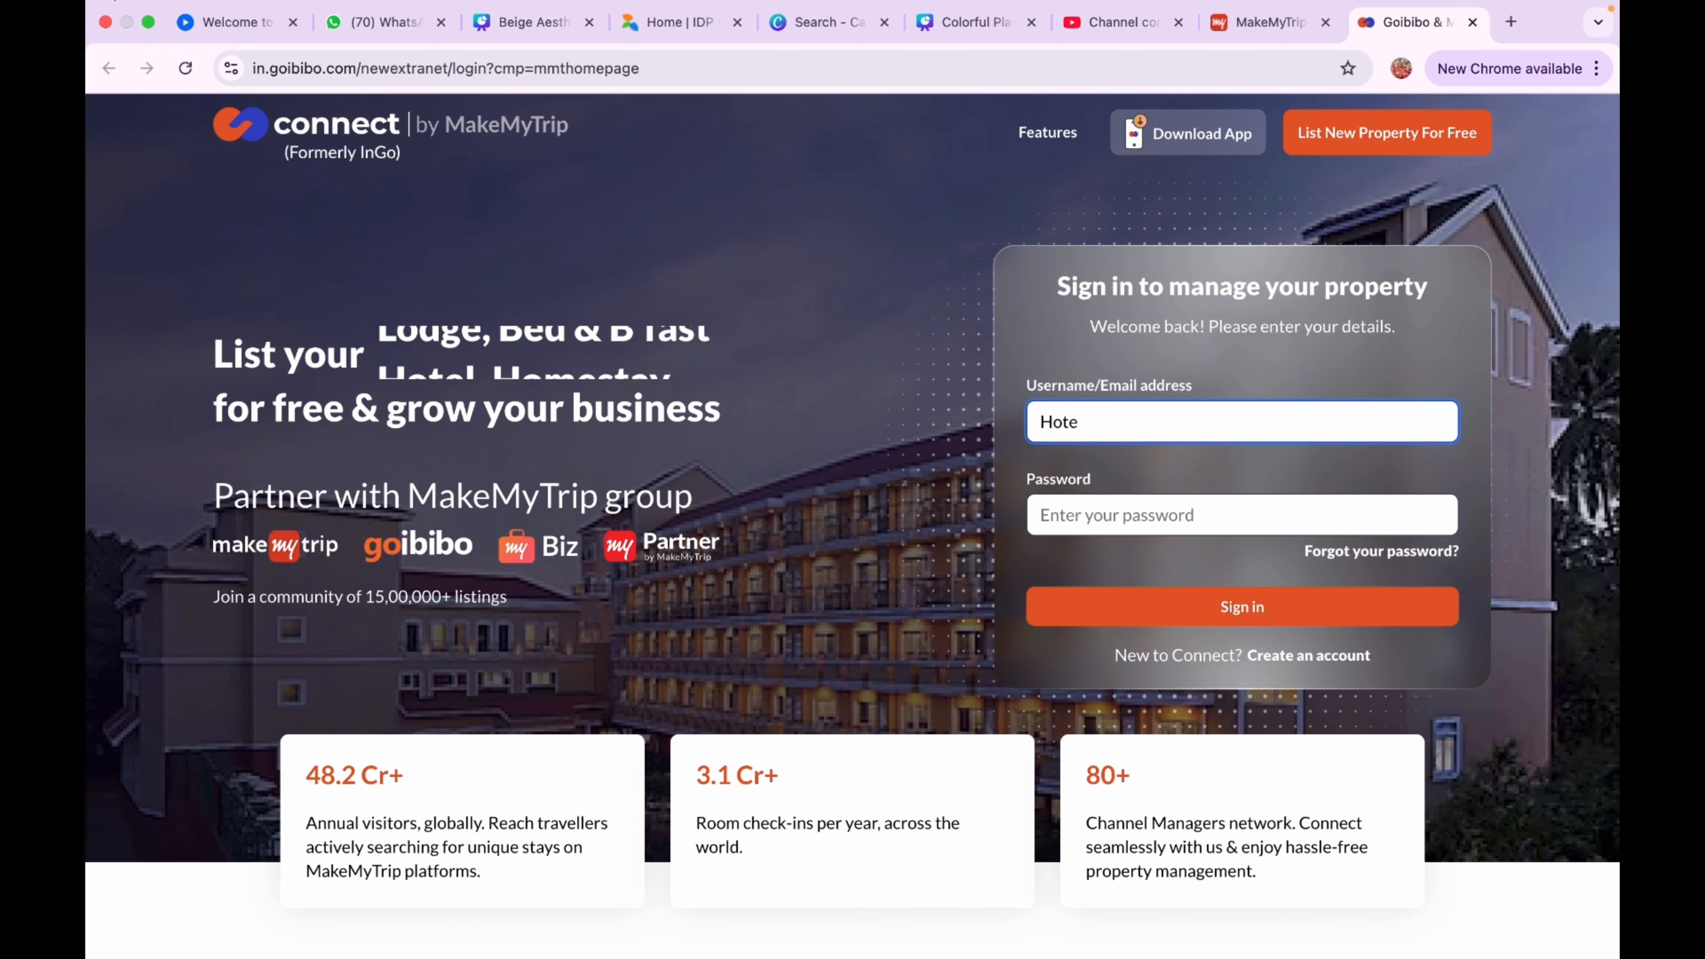
key("BackSpace")
key("BackSpace")
key("BackSpace")
key("BackSpace")
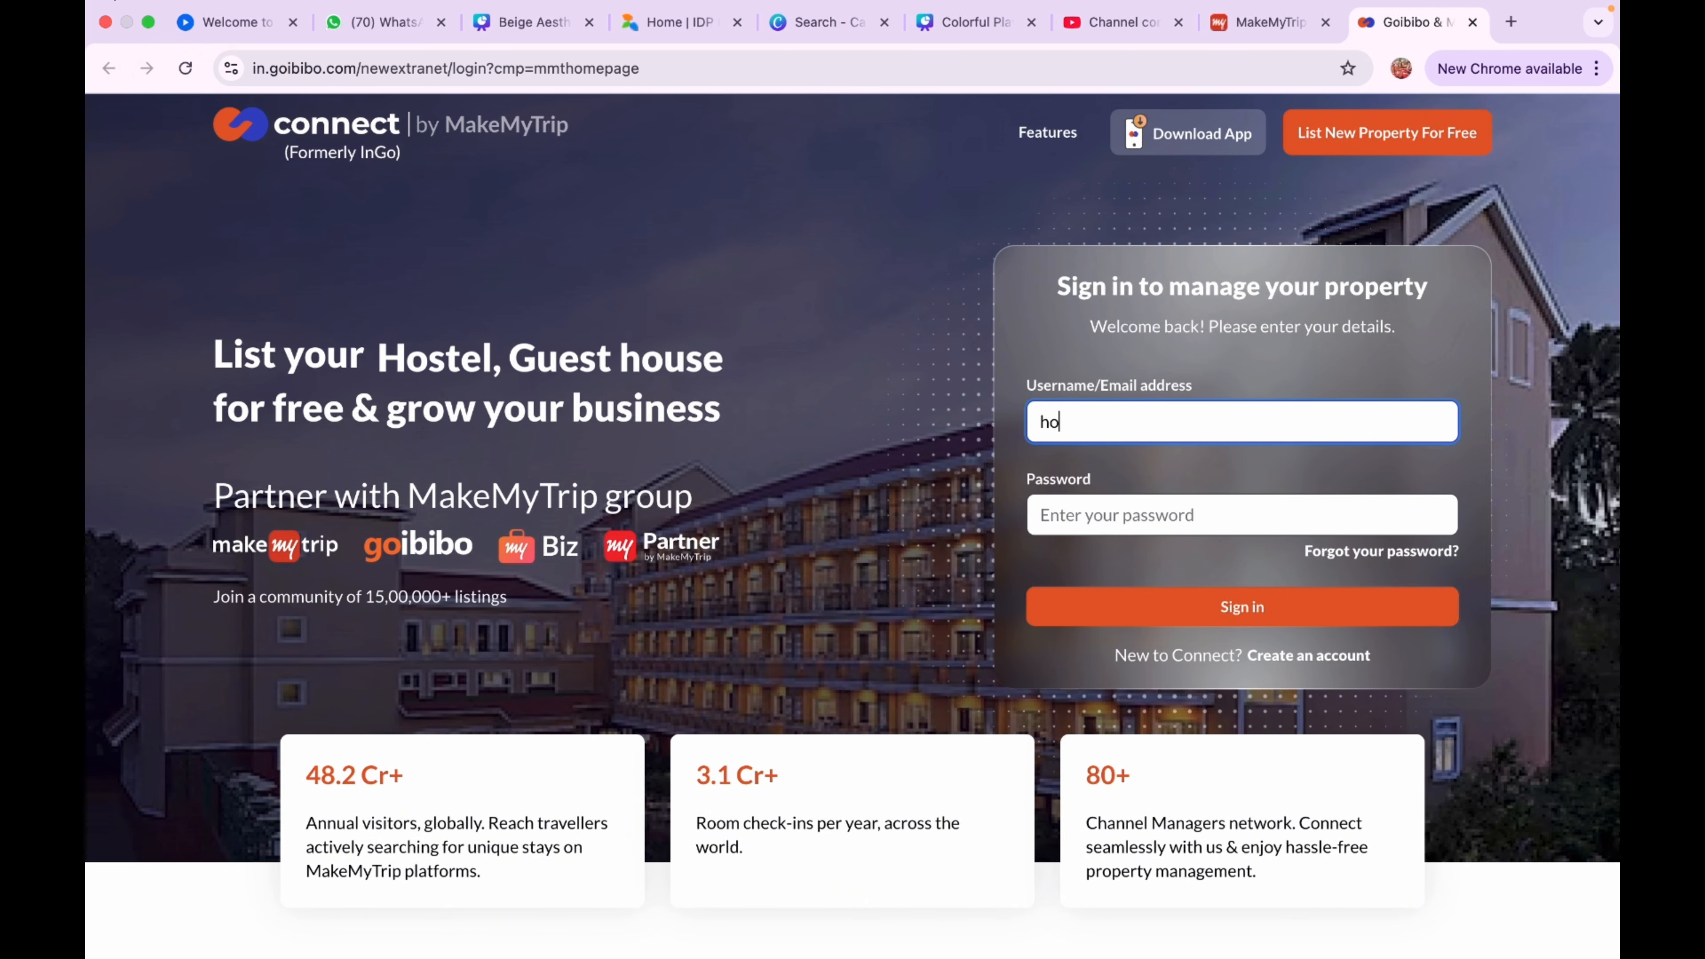
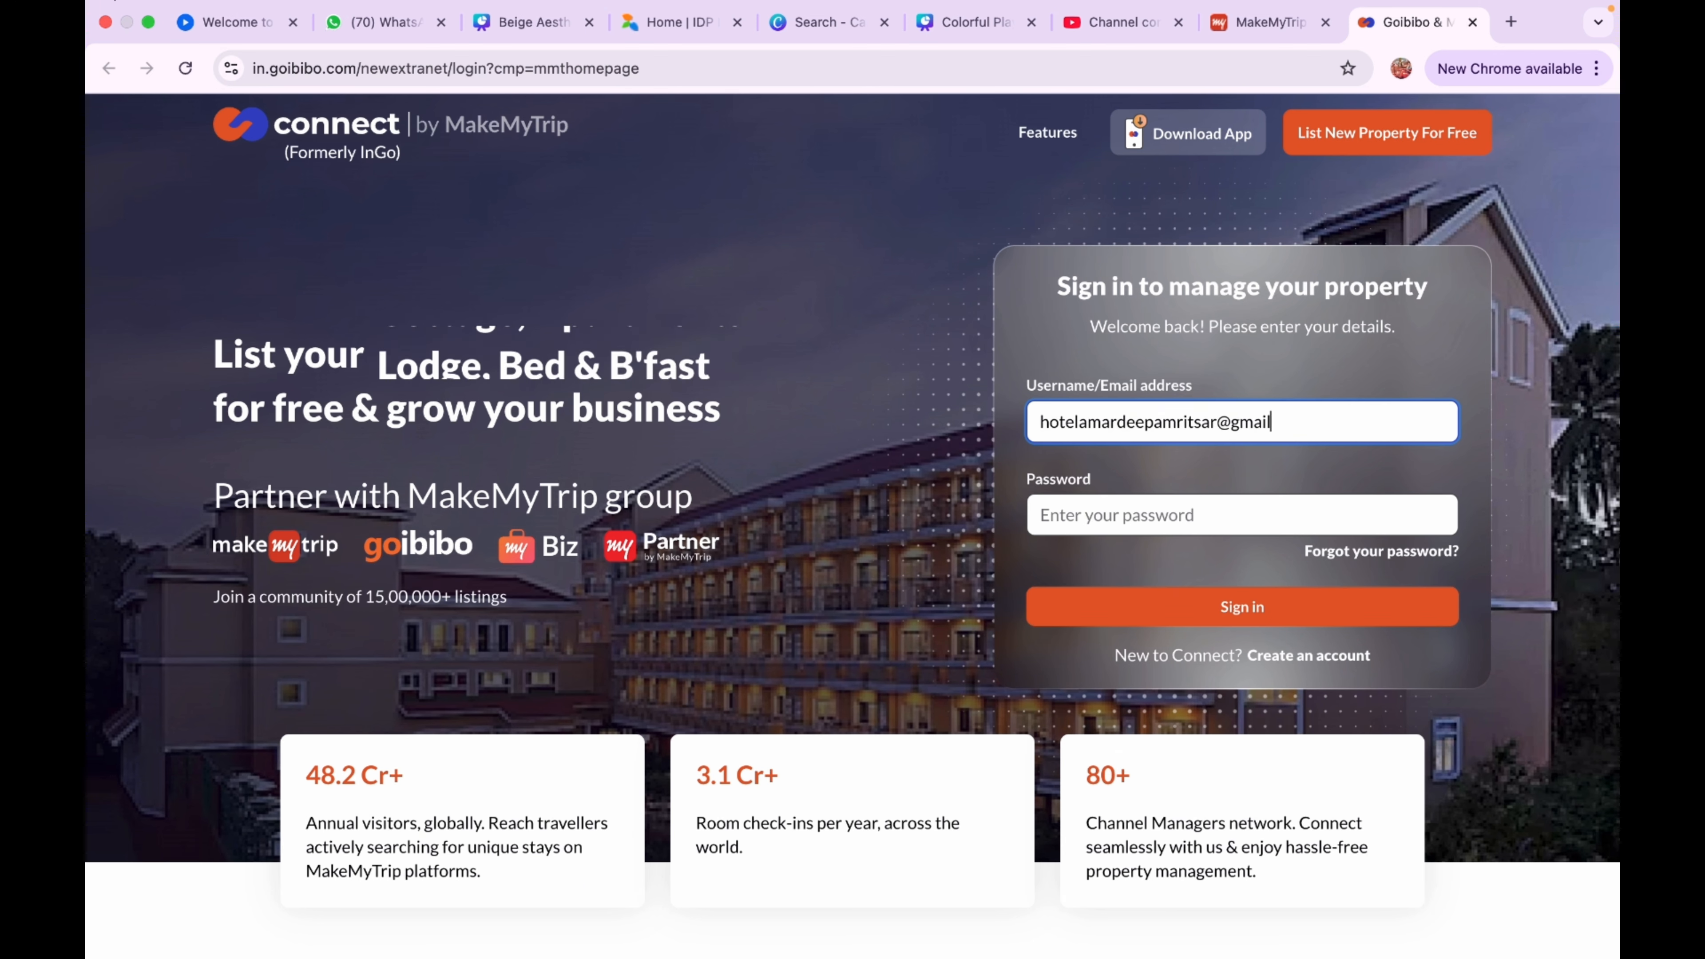
key("Tab")
key("ctrl+v")
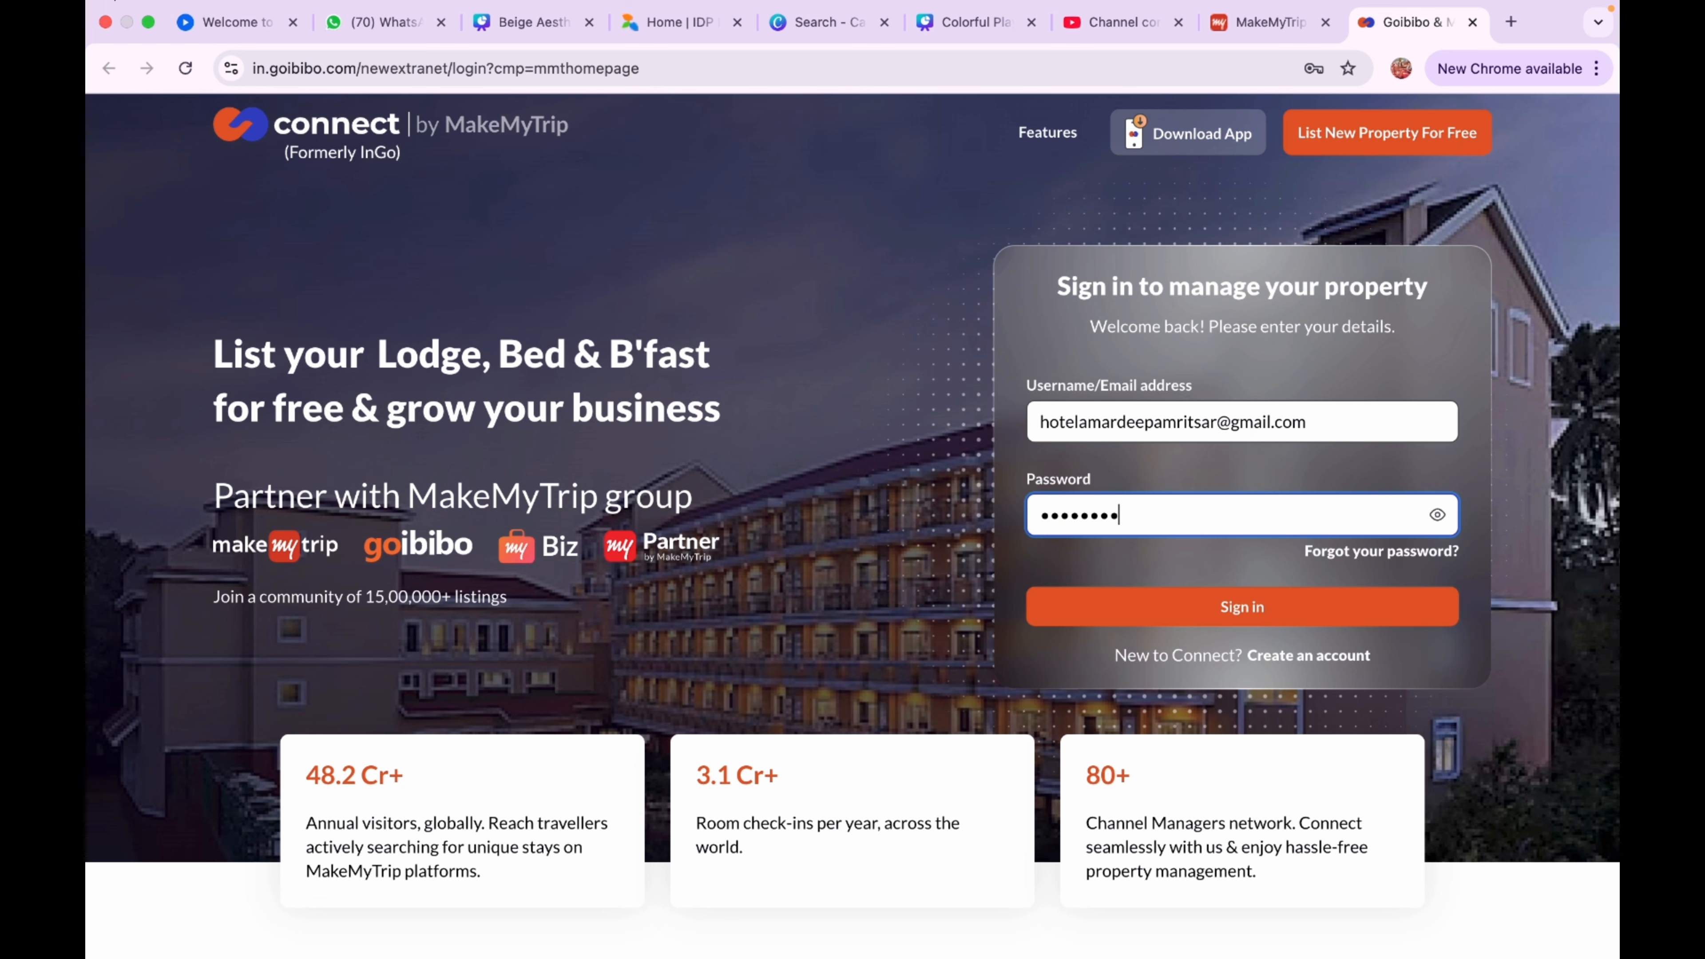
left_click(1225, 607)
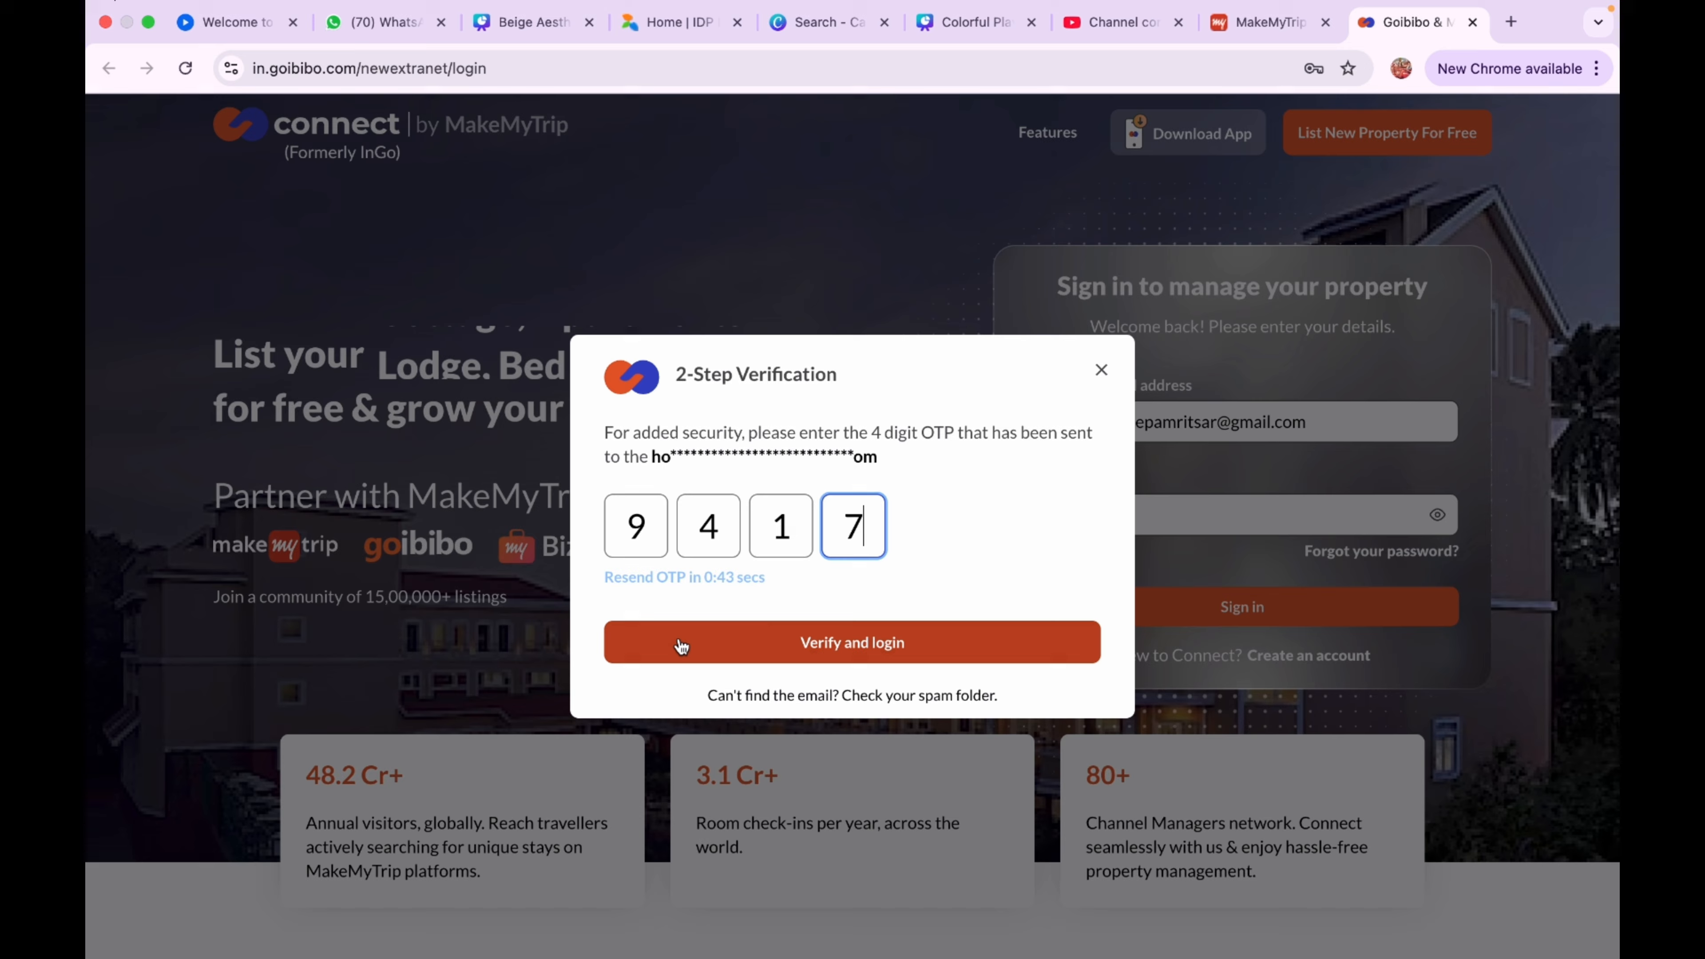
left_click(683, 641)
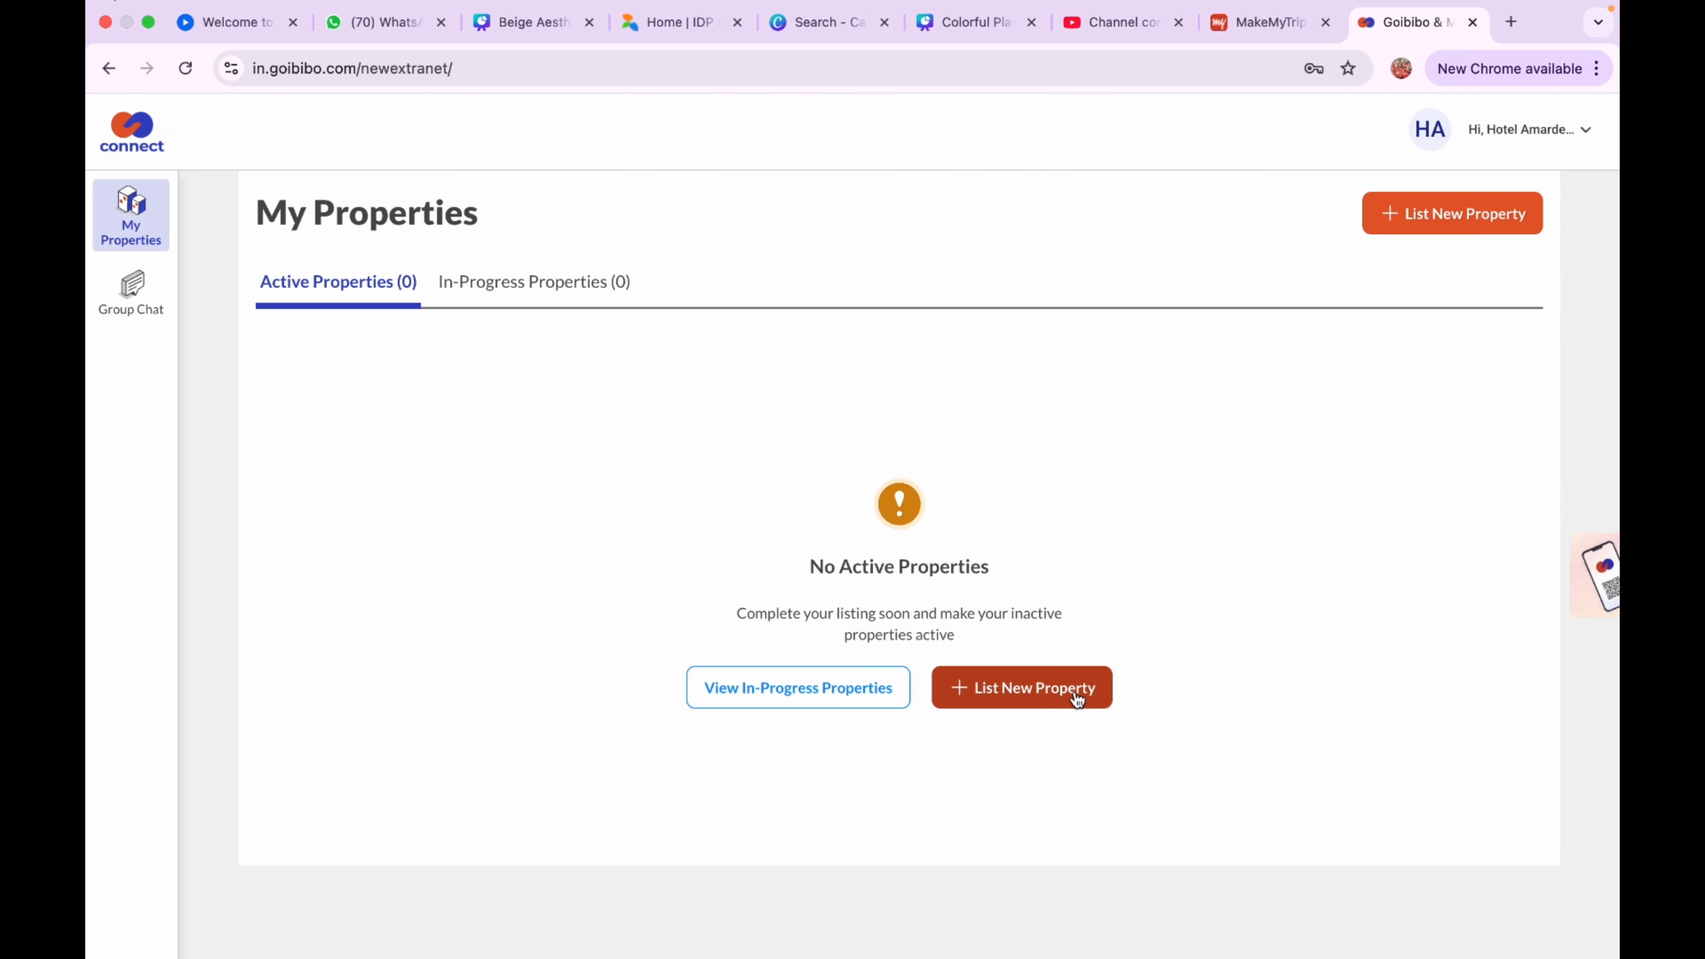
List a new property with Hotel as the hotel type
left_click(1077, 698)
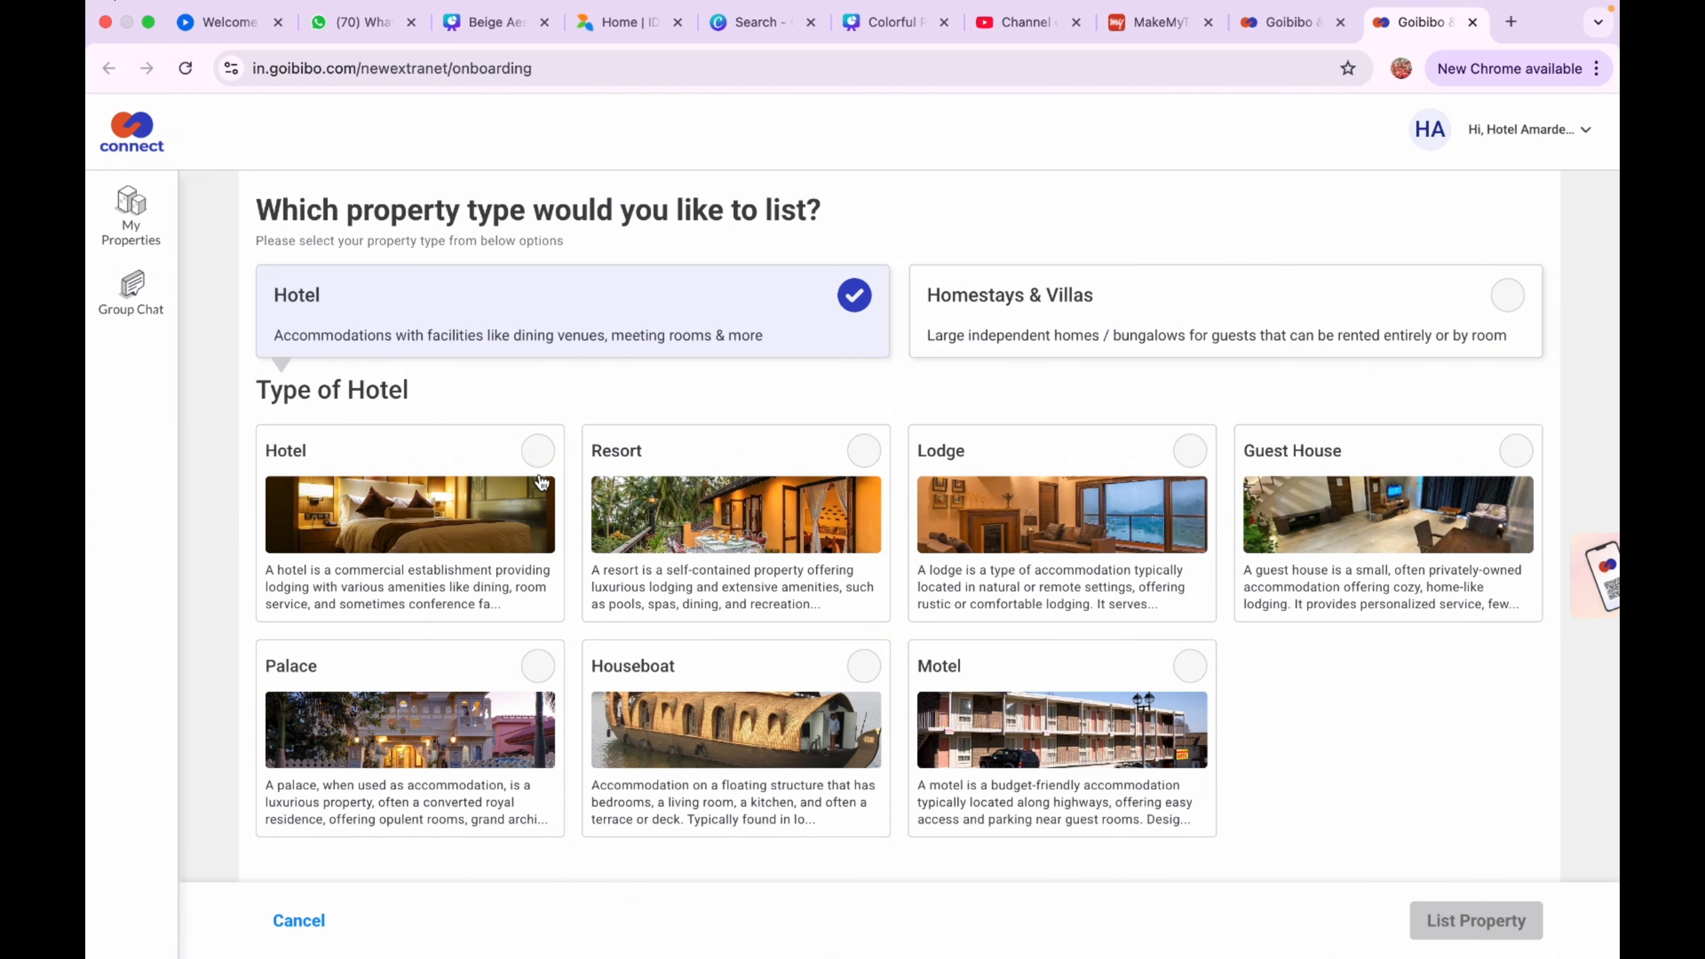
left_click(539, 462)
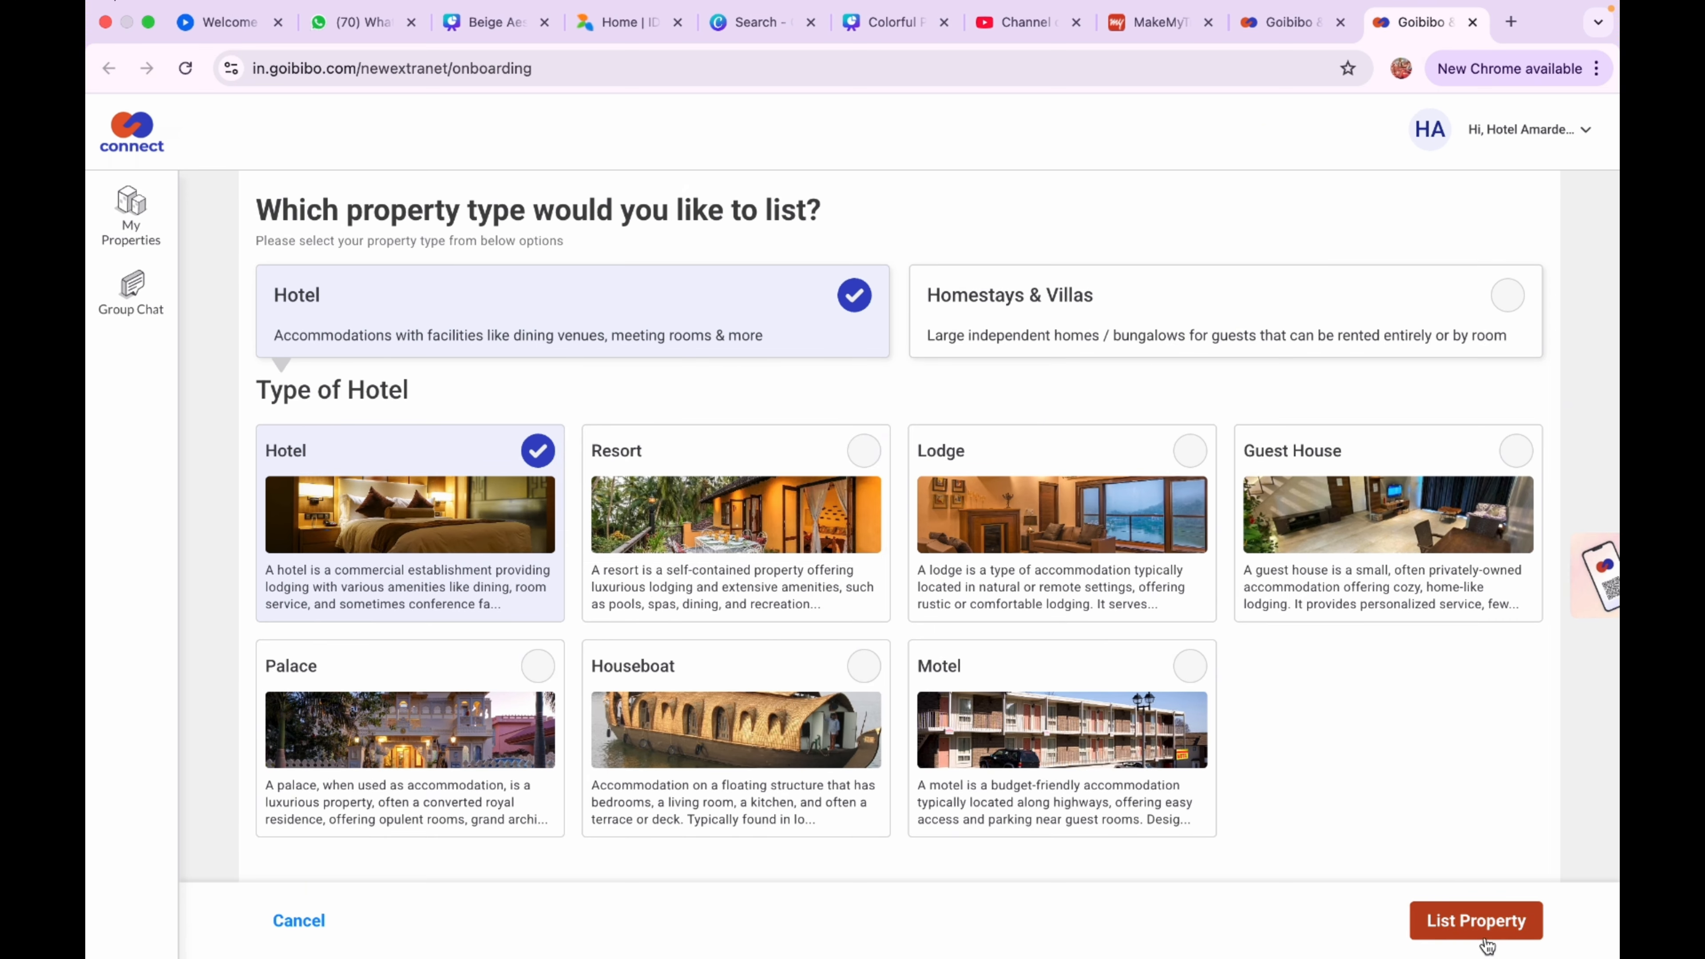
left_click(1486, 940)
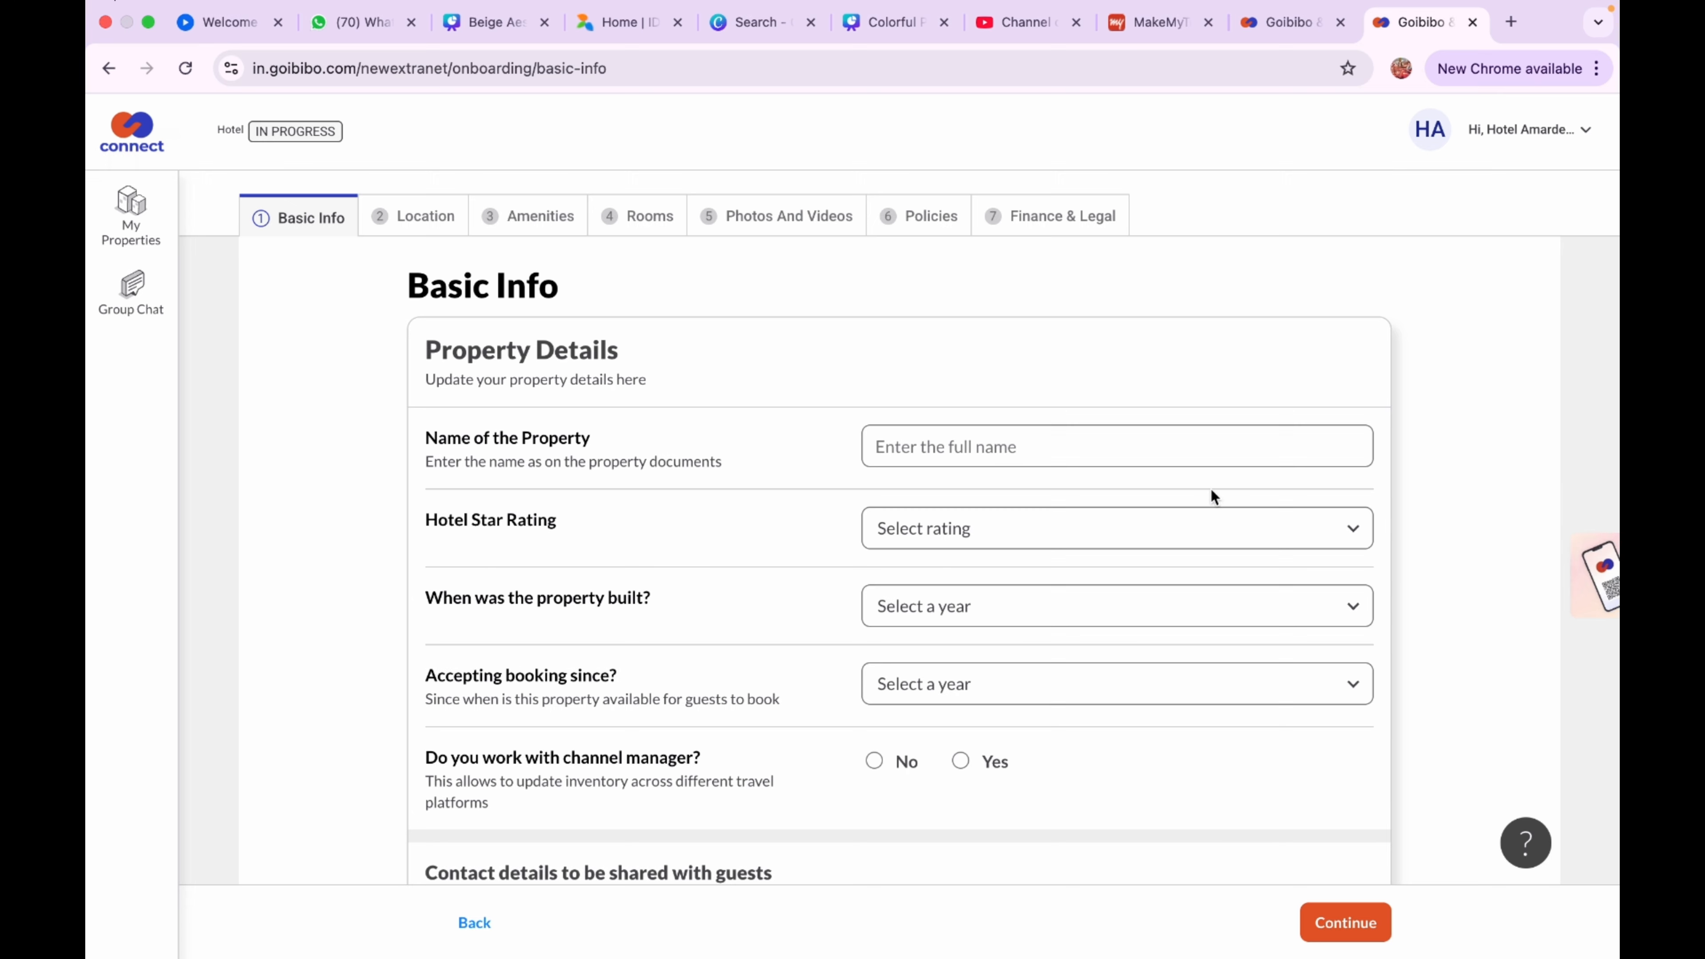
Enter 'Hotel Amardeep' as the property name, leaving star rating unset
left_click(1131, 444)
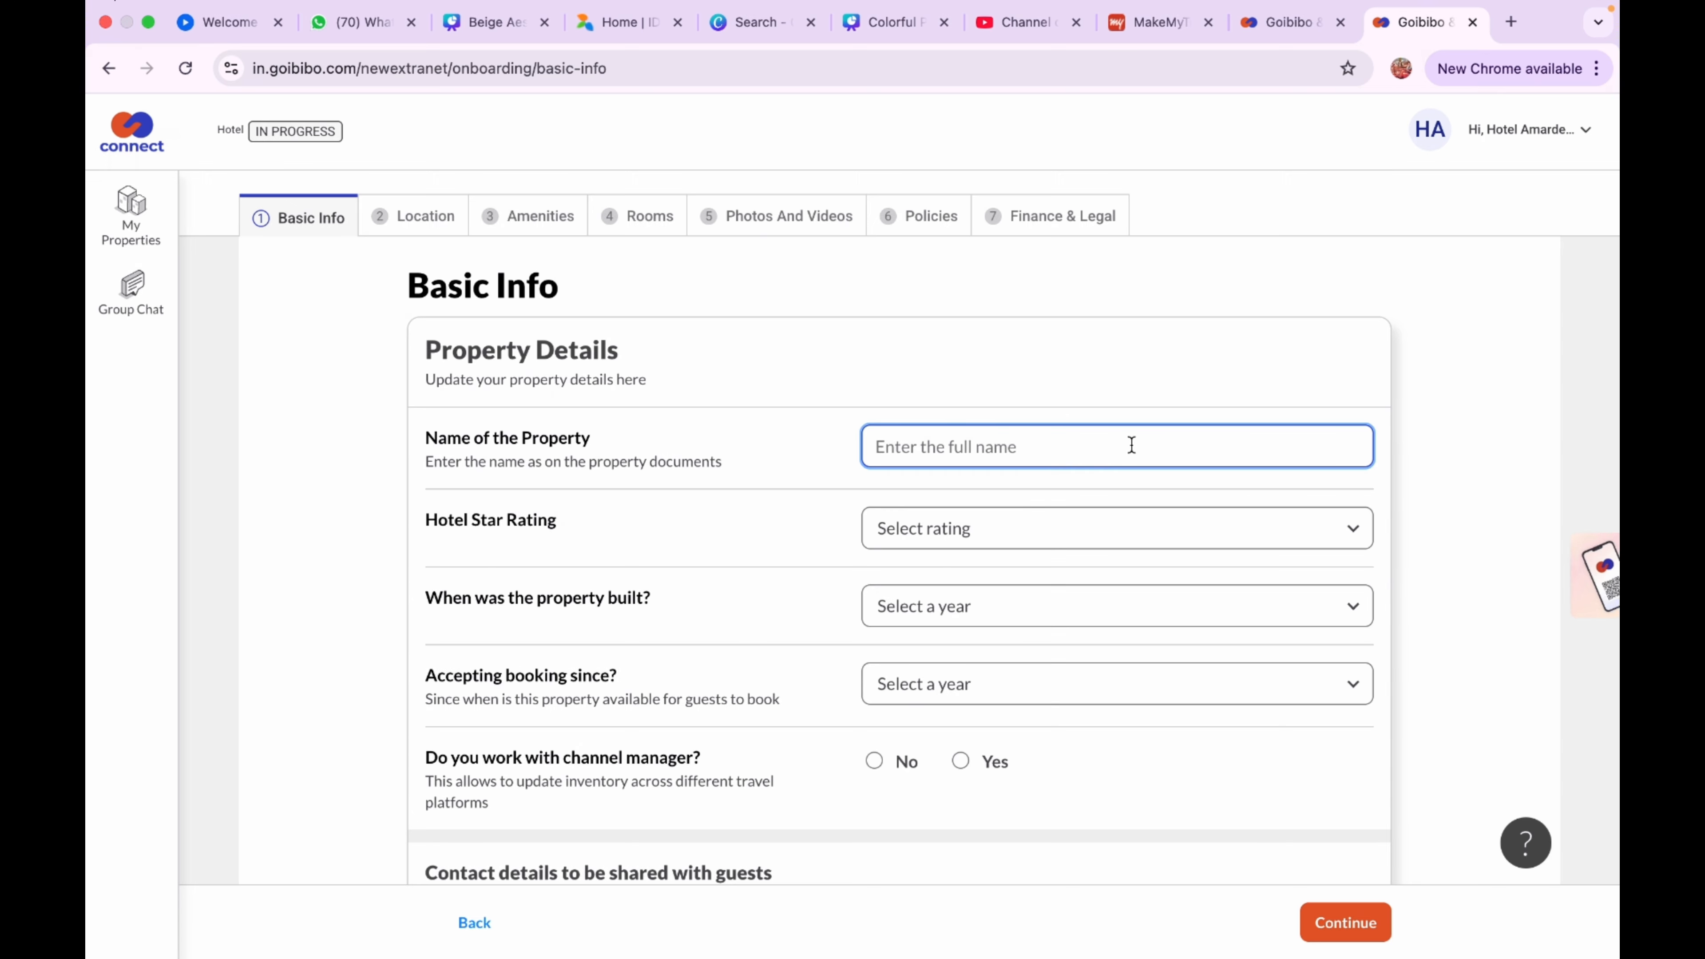
type("Hotel Amardeep")
left_click(1080, 526)
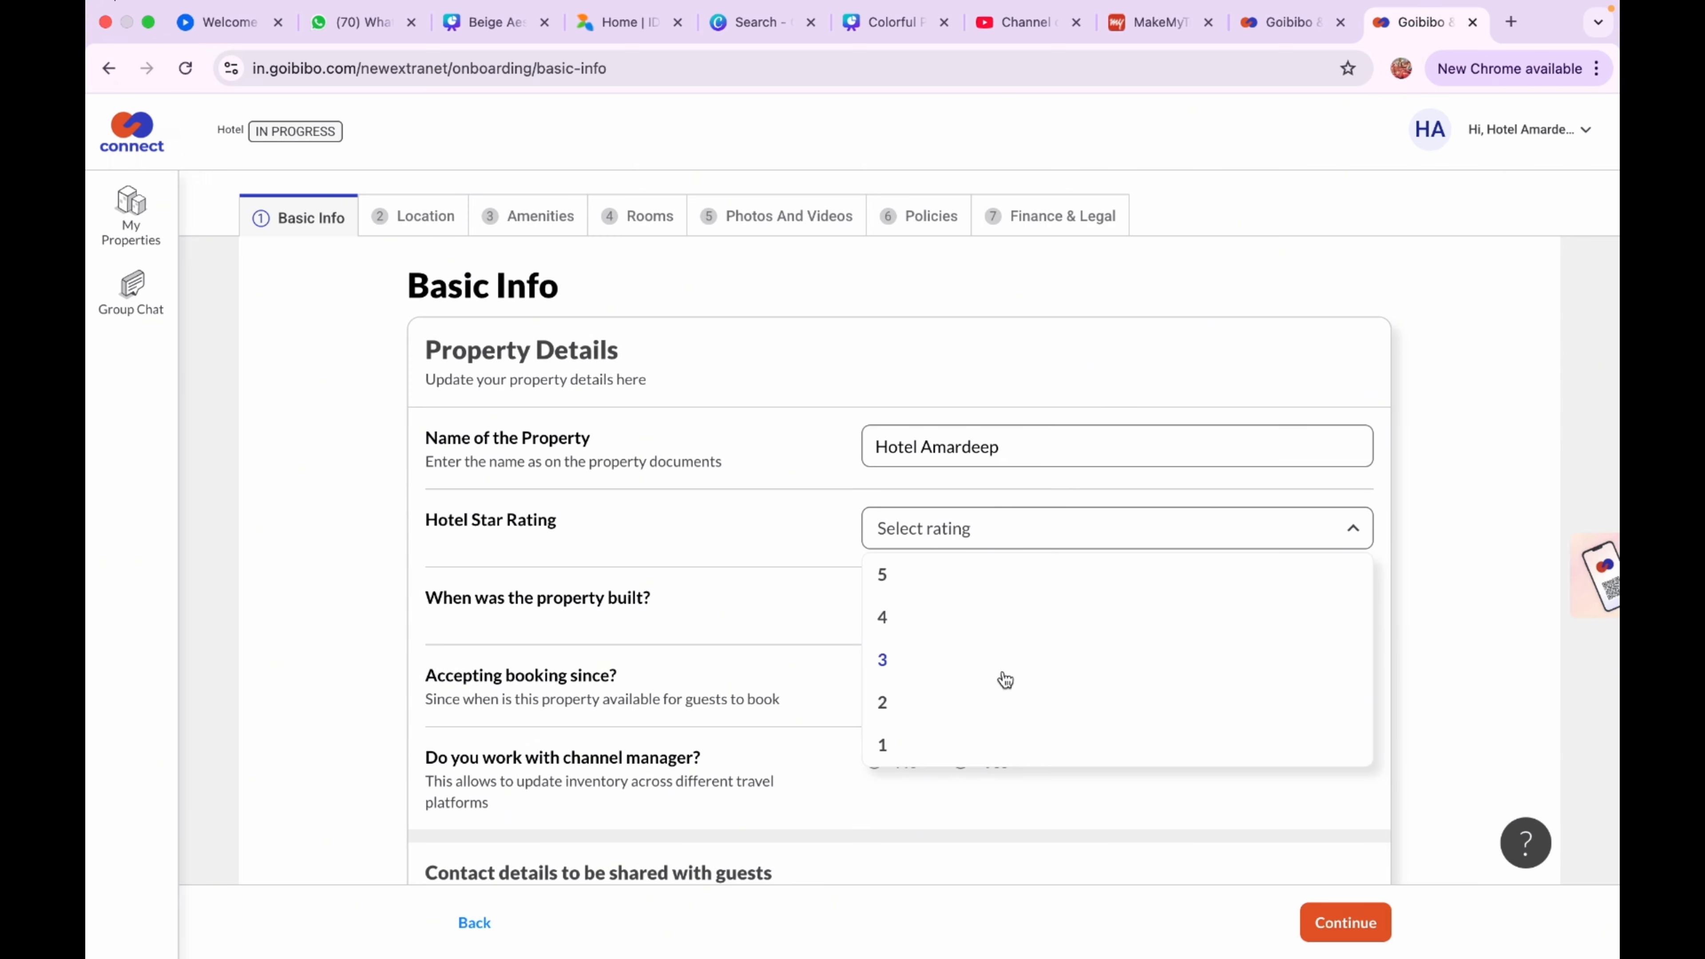
scroll(1001, 698, "down", 5)
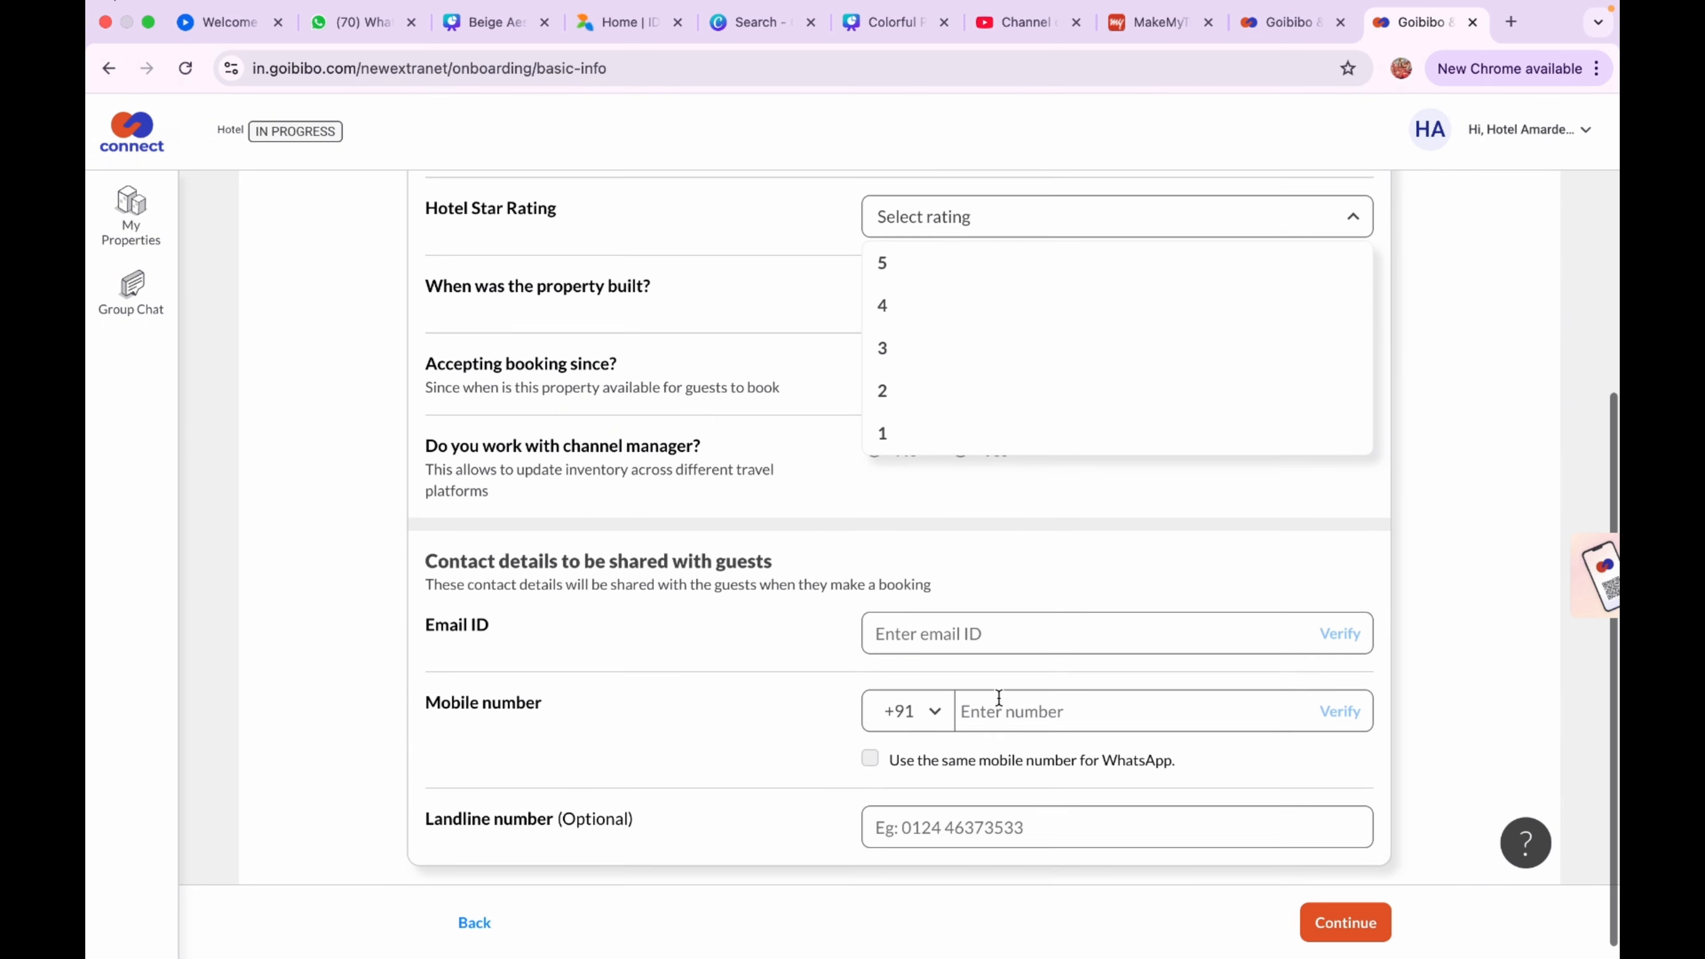
scroll(999, 698, "up", 4)
left_click(739, 474)
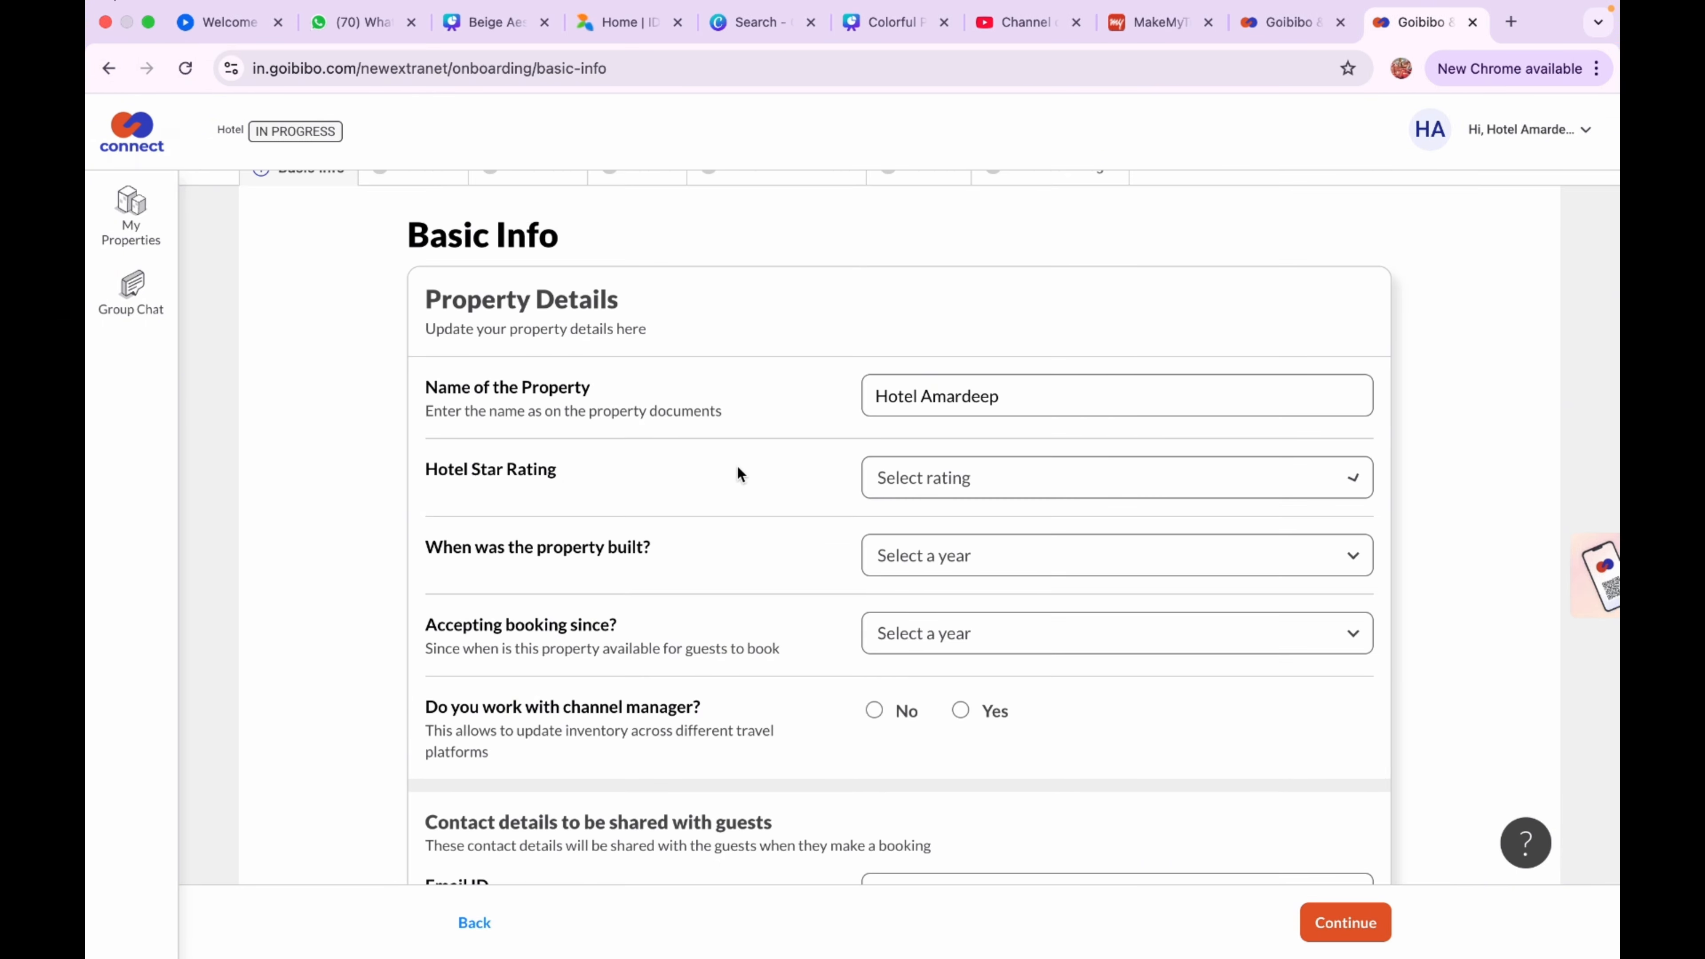
Set the year the property was built to 2000
left_click(968, 546)
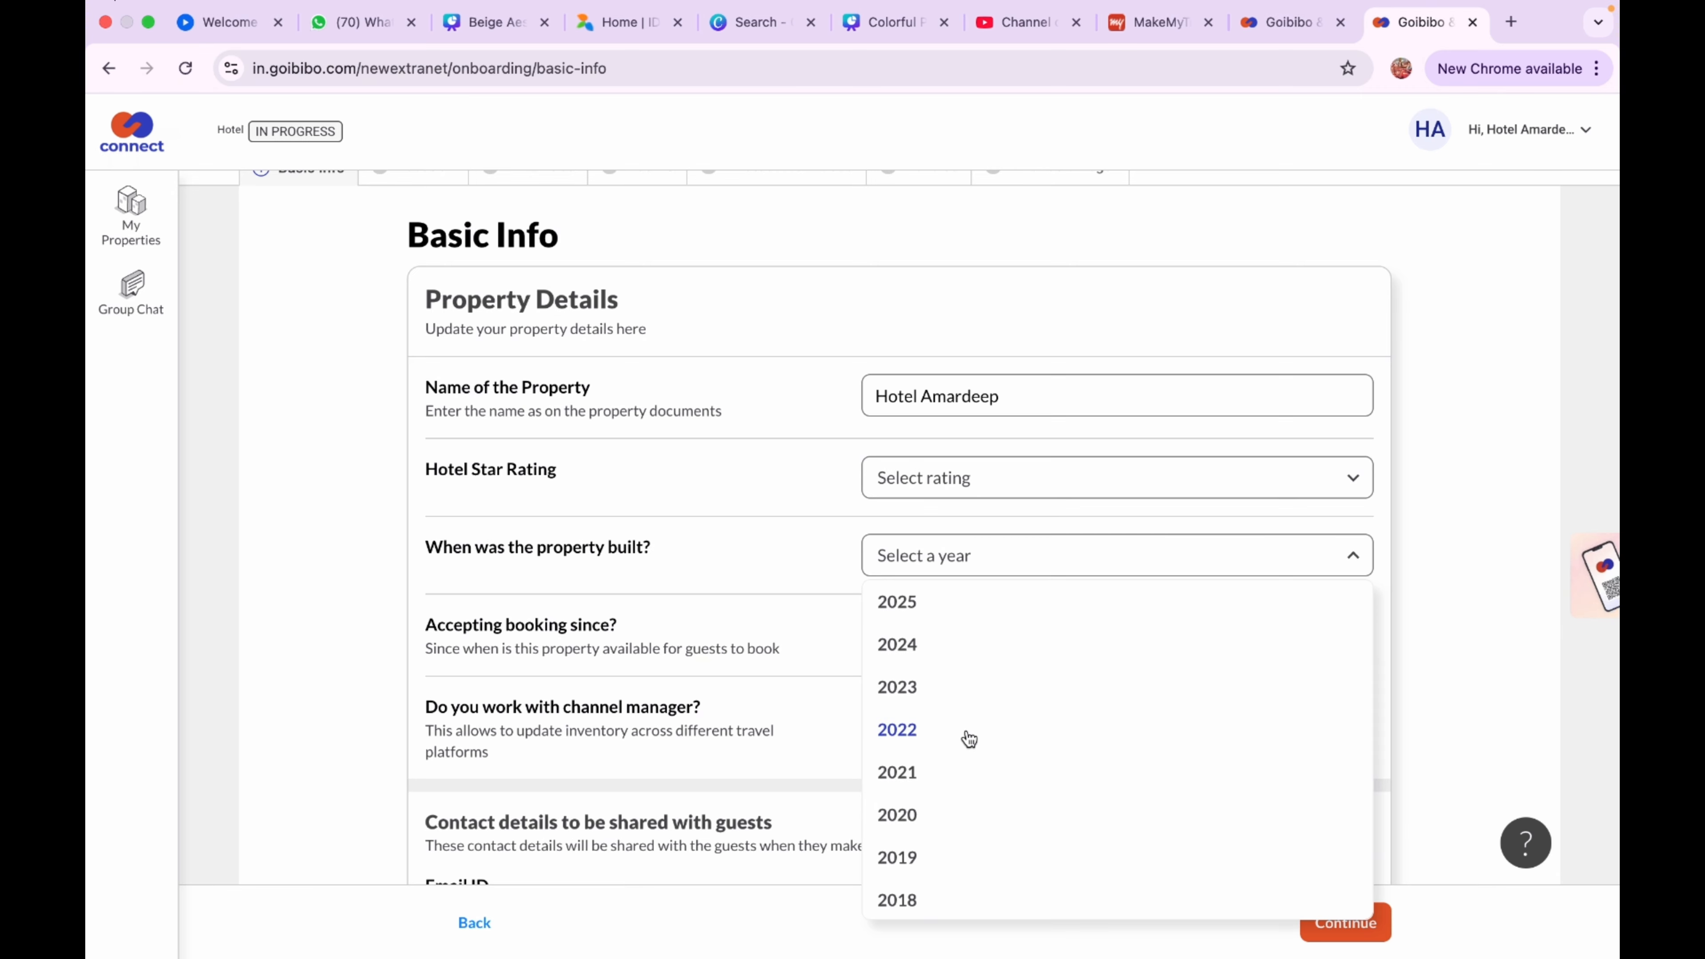
scroll(974, 821, "down", 2)
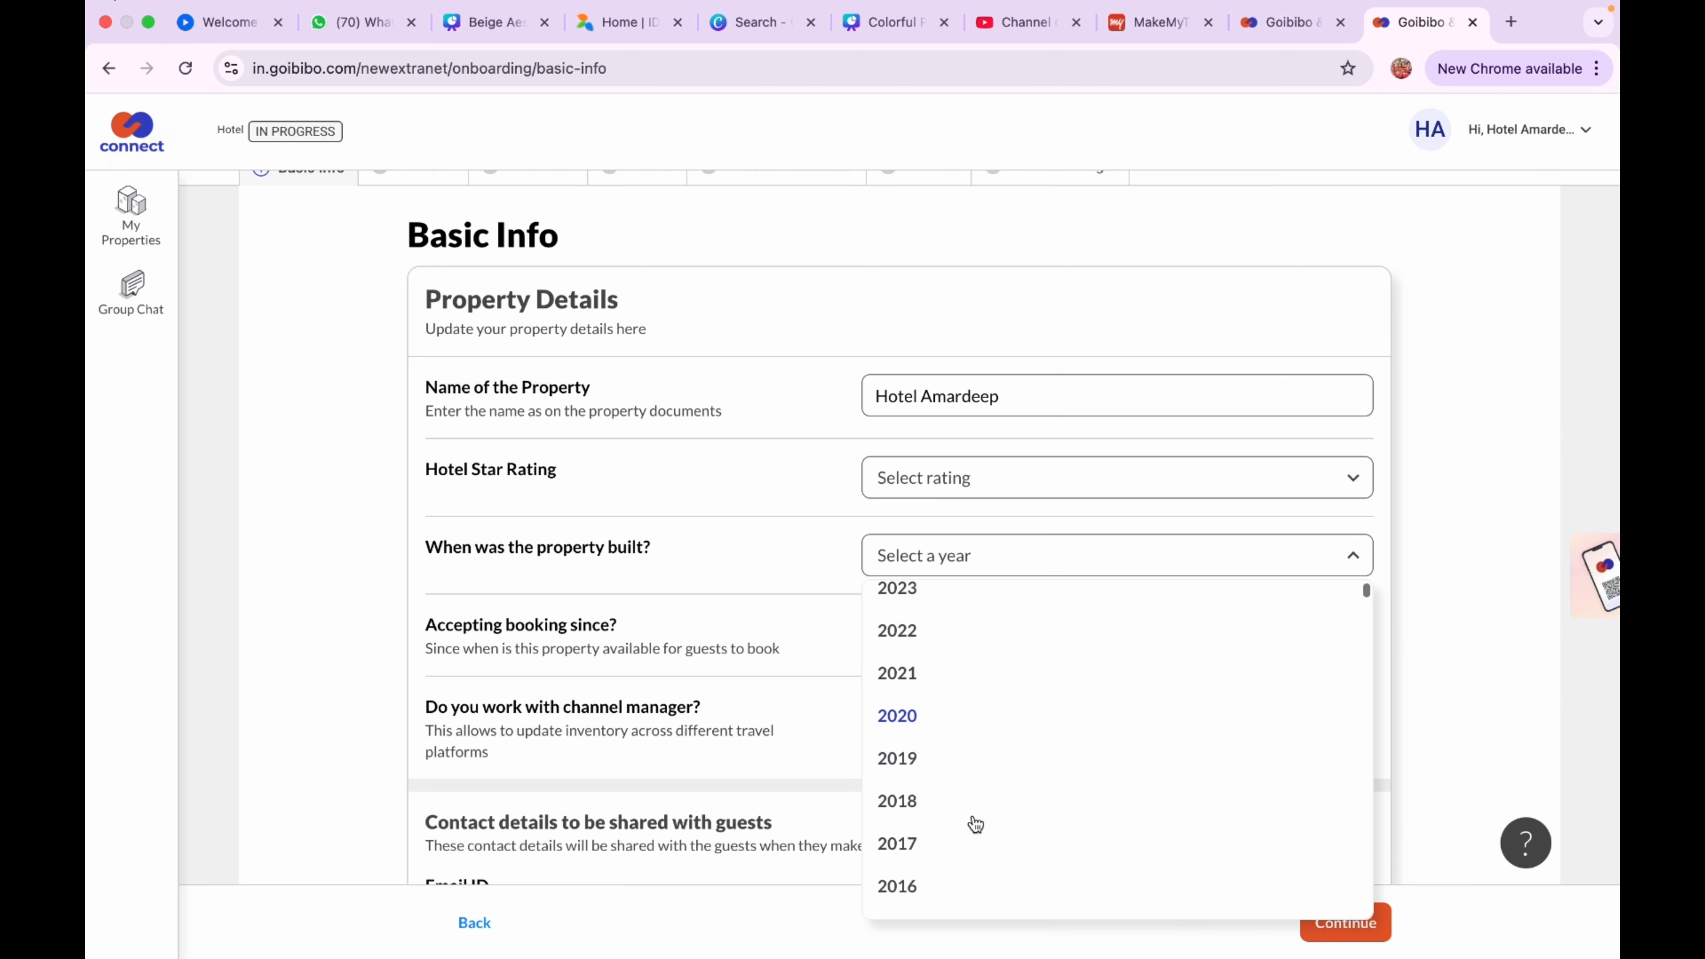
scroll(976, 824, "down", 2)
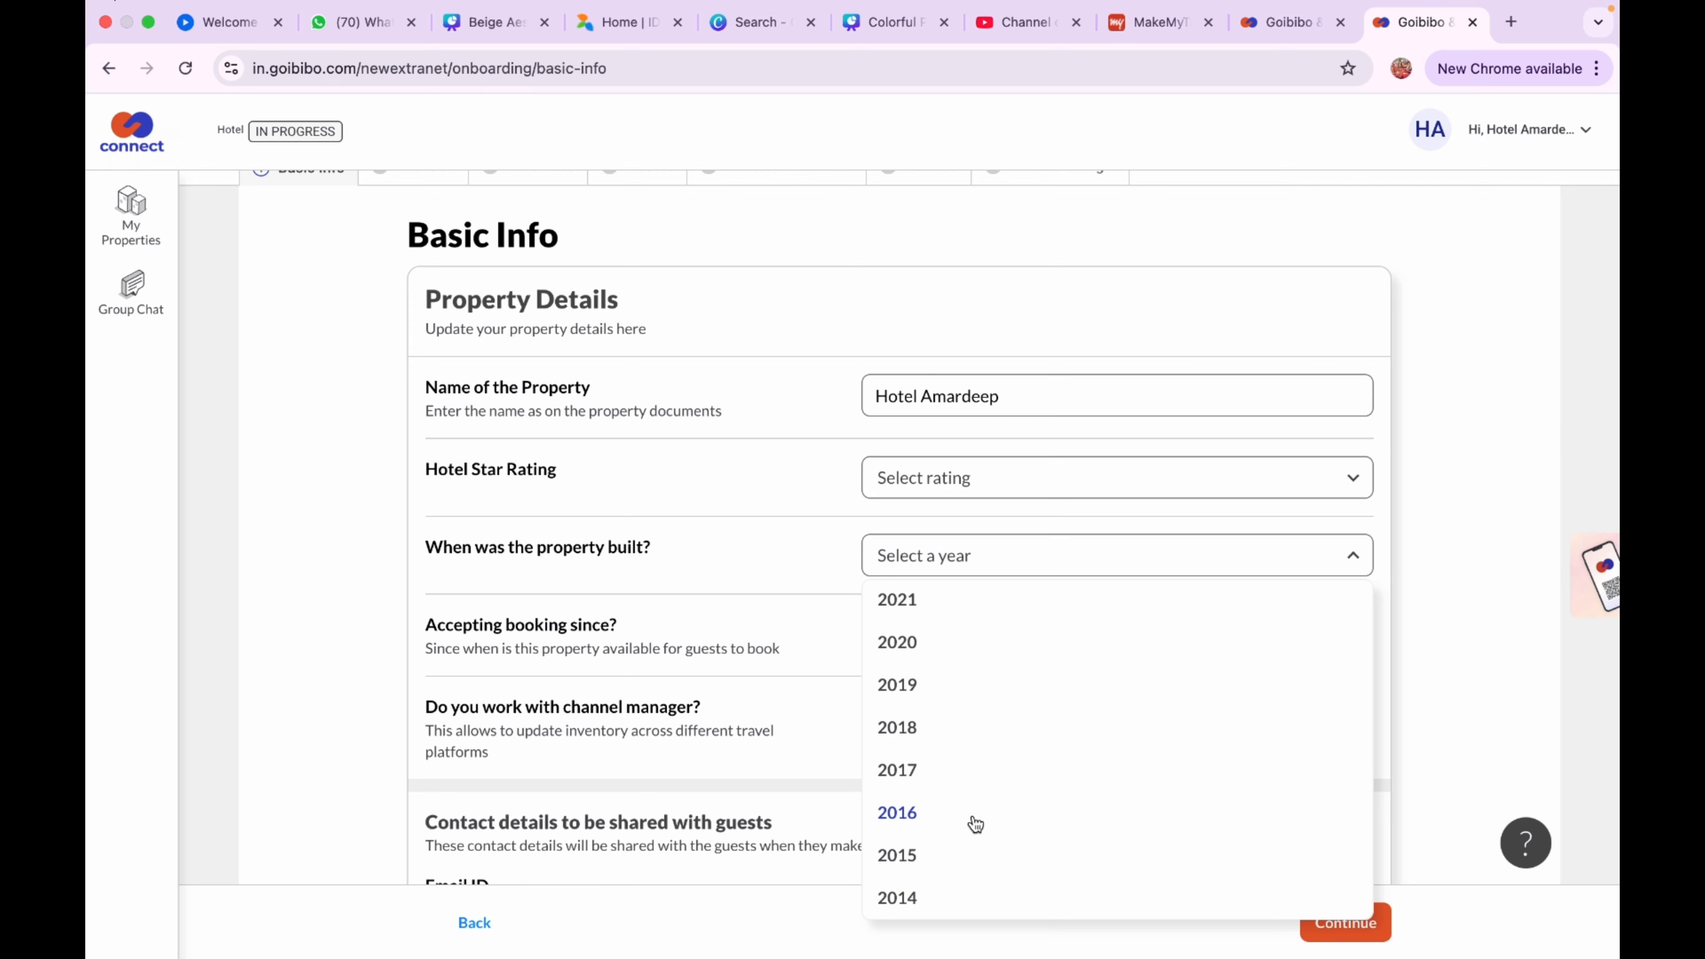
scroll(976, 825, "down", 10)
scroll(975, 824, "up", 1)
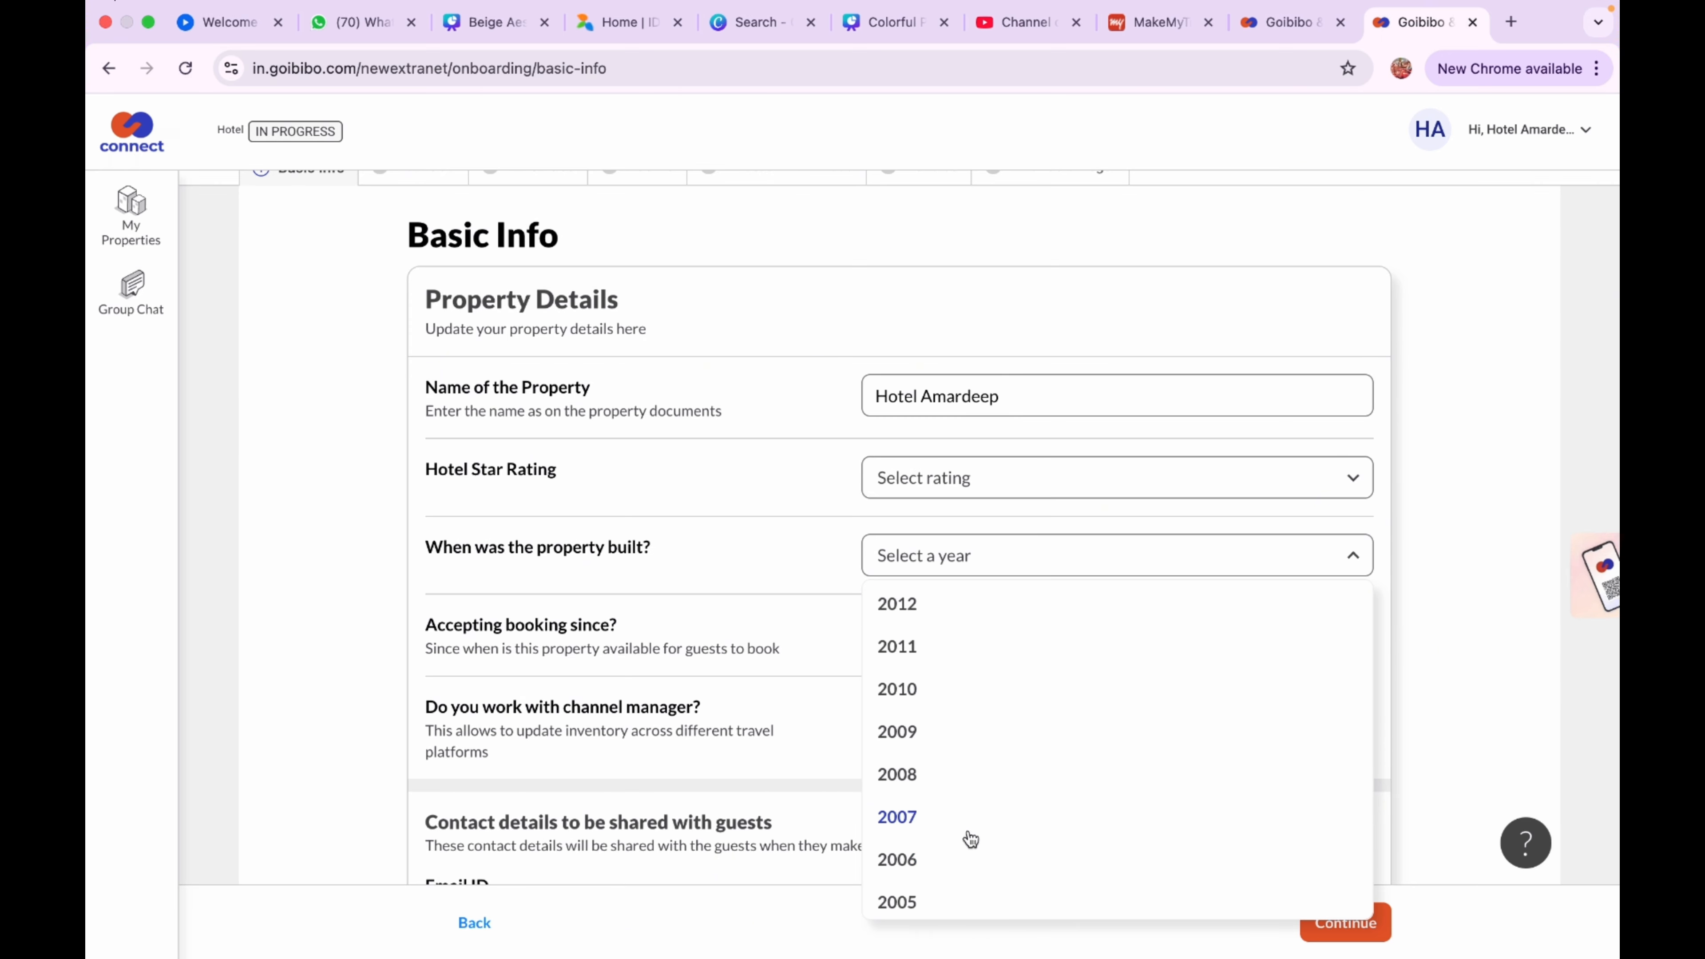
left_click(928, 901)
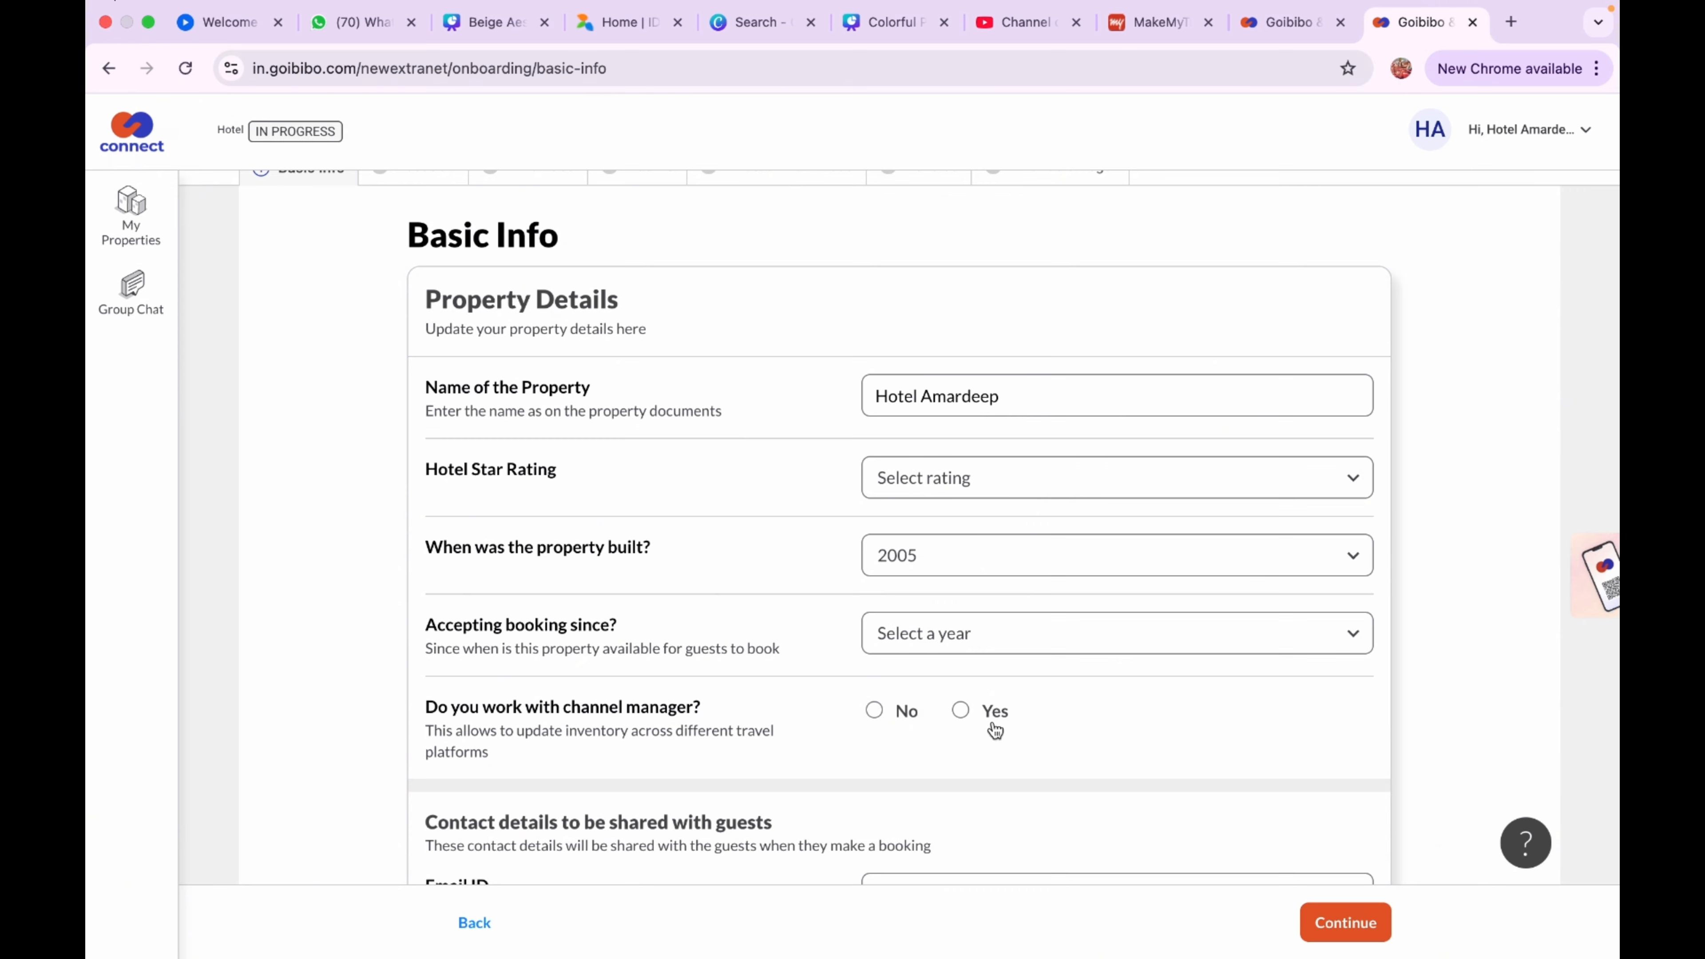
Set accepting bookings since to 2000 and answer No to using a channel manager
left_click(1028, 638)
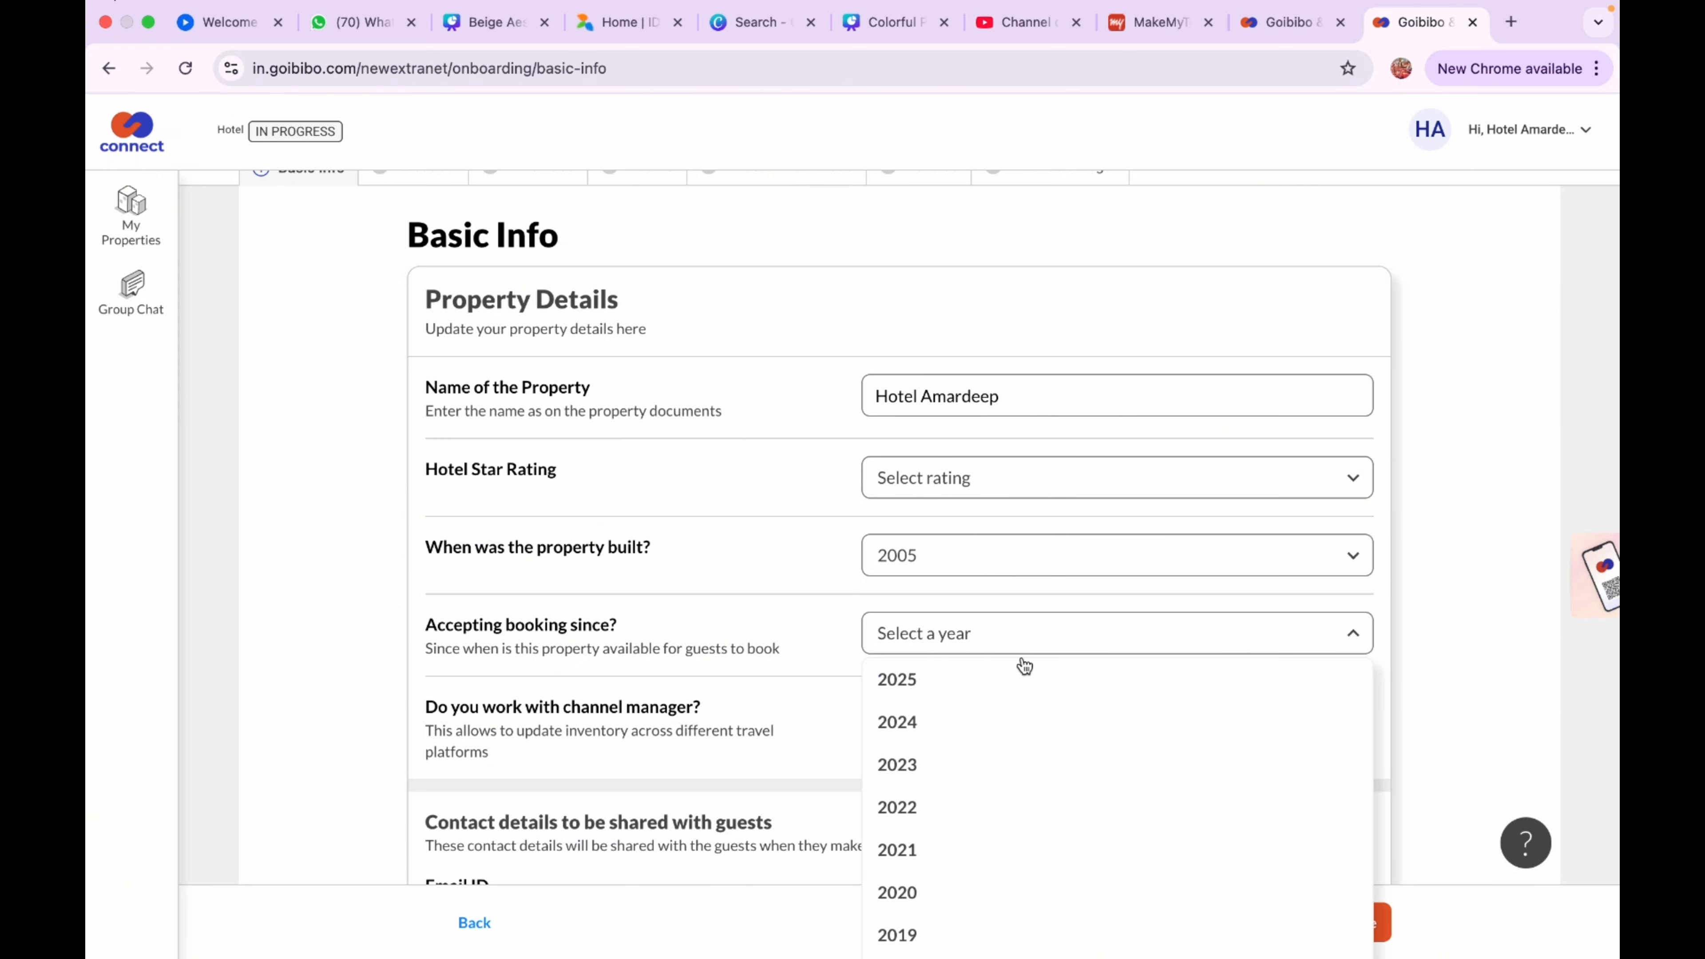
scroll(985, 762, "down", 5)
scroll(987, 764, "down", 4)
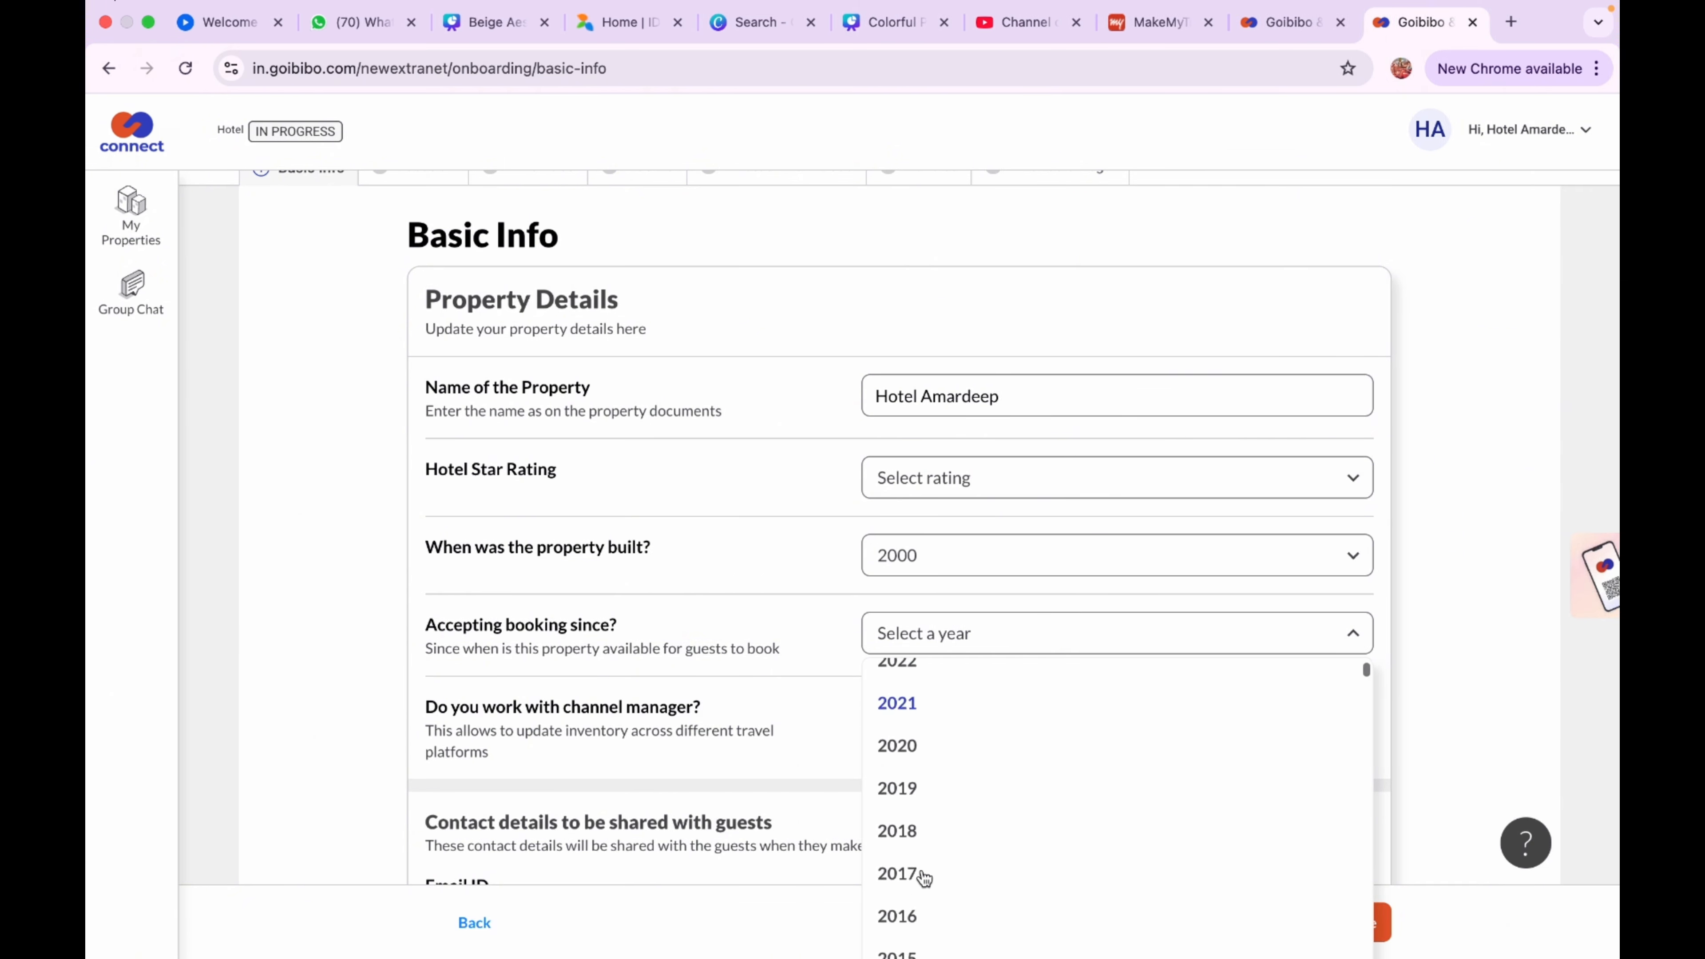
scroll(923, 877, "down", 7)
scroll(924, 878, "down", 6)
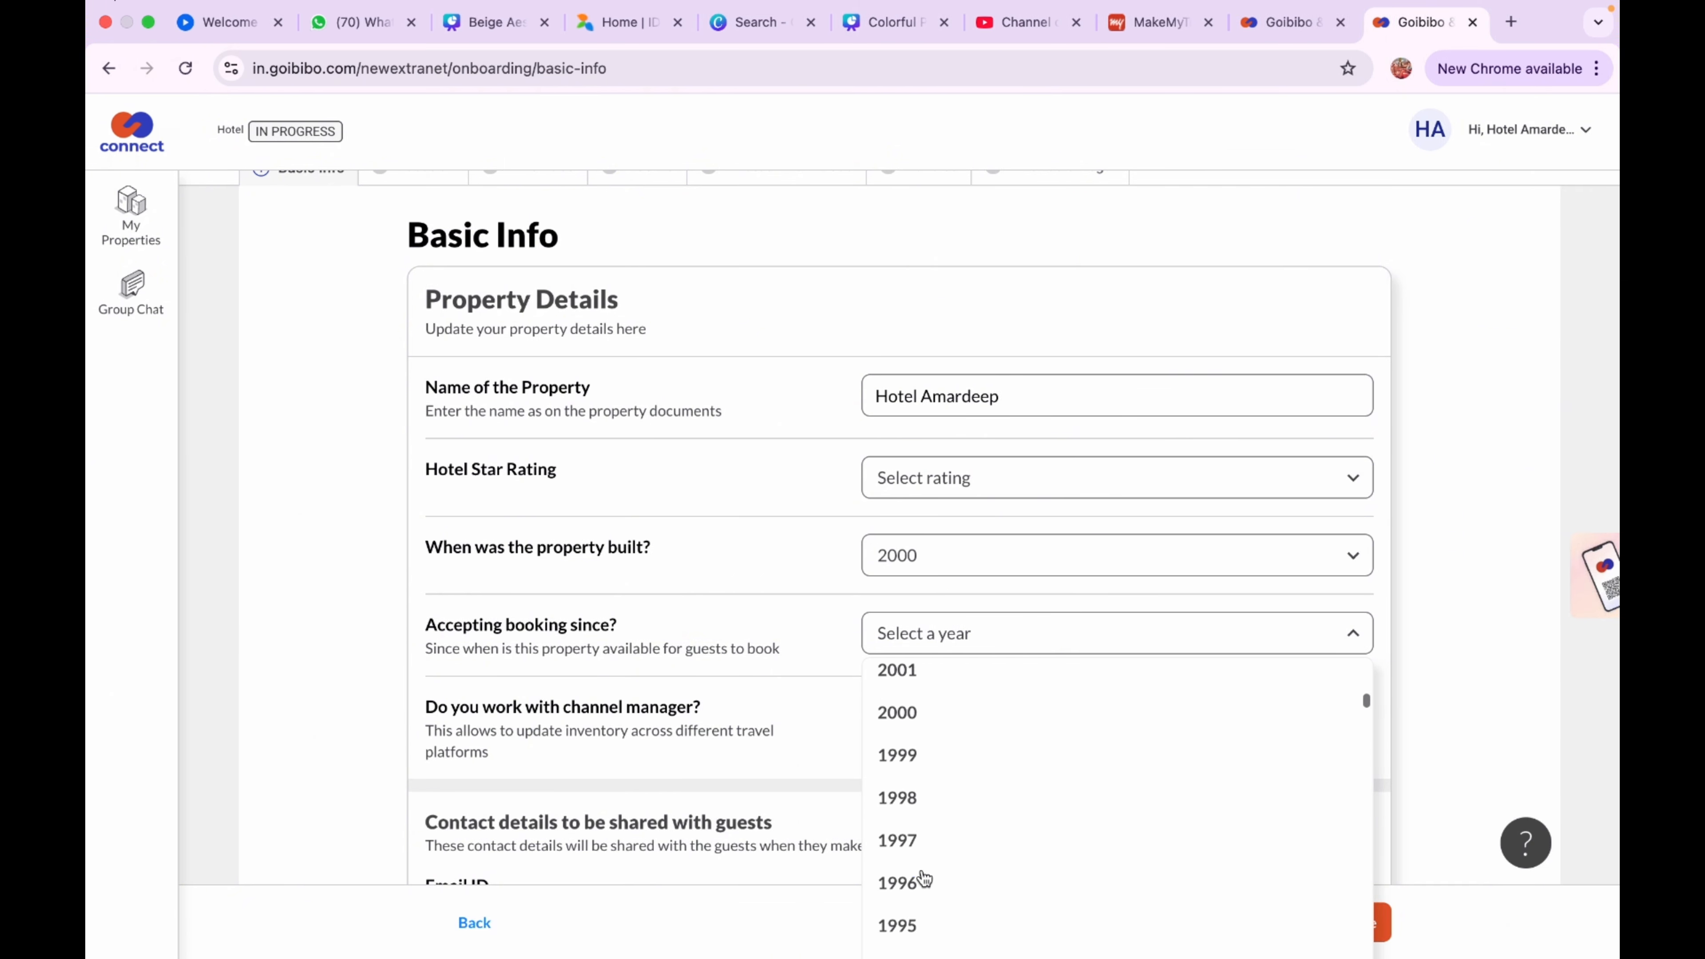
scroll(919, 806, "up", 1)
left_click(918, 752)
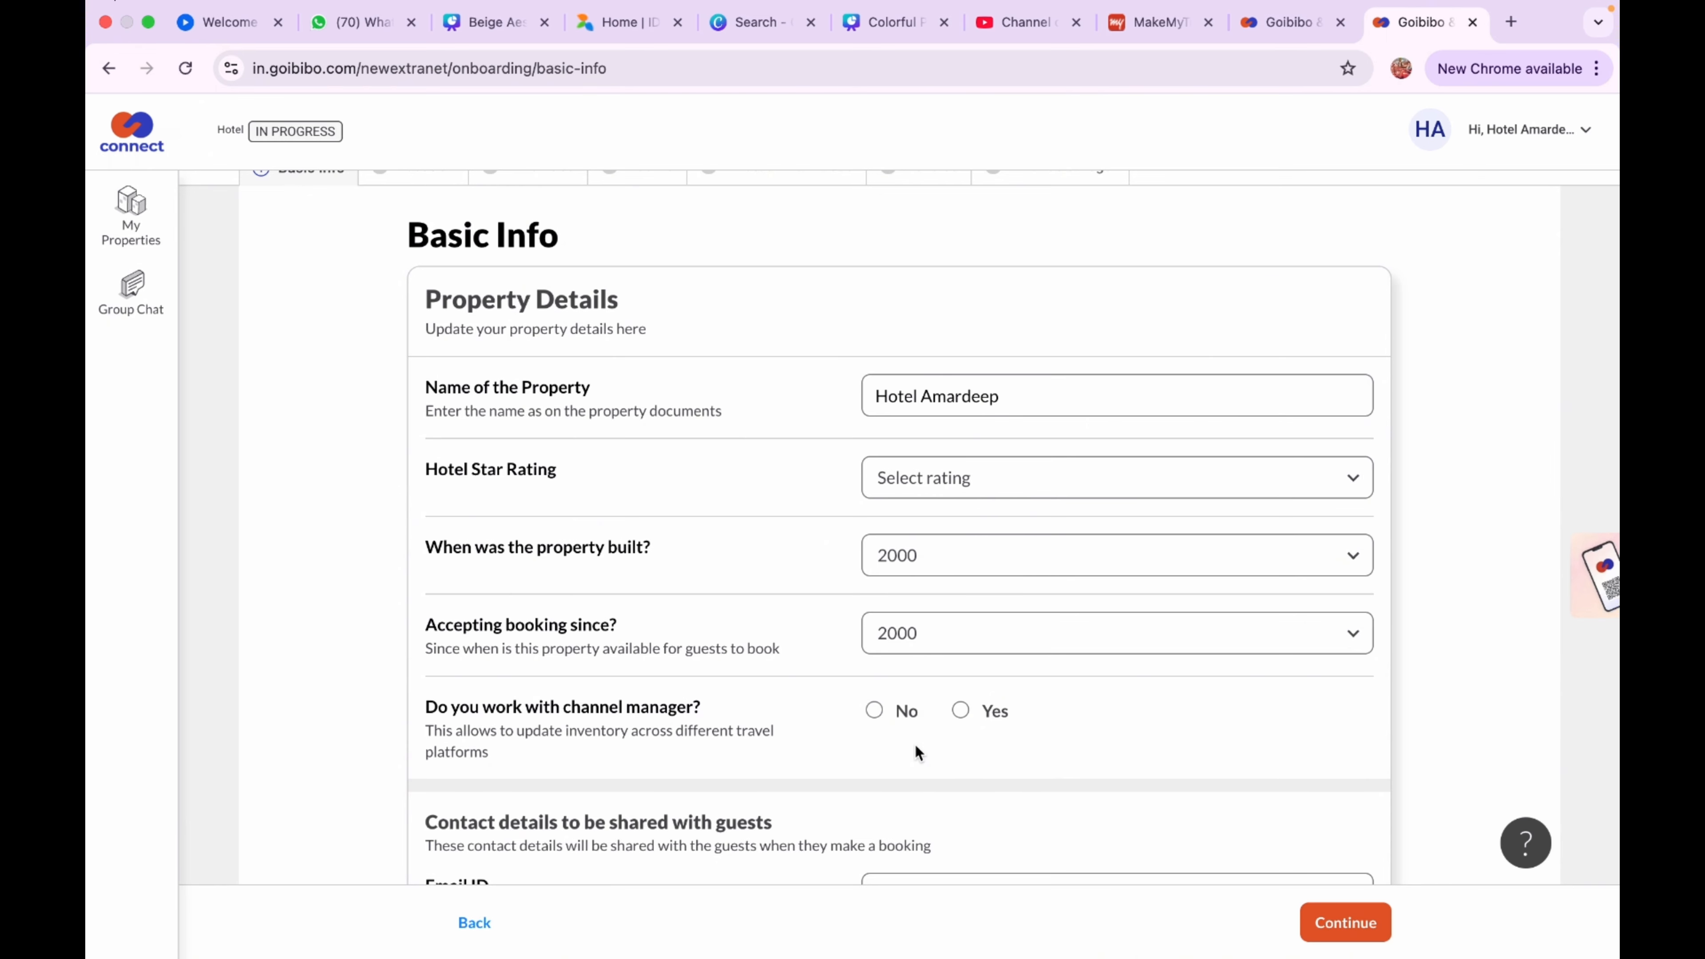
left_click(874, 710)
scroll(1021, 761, "down", 2)
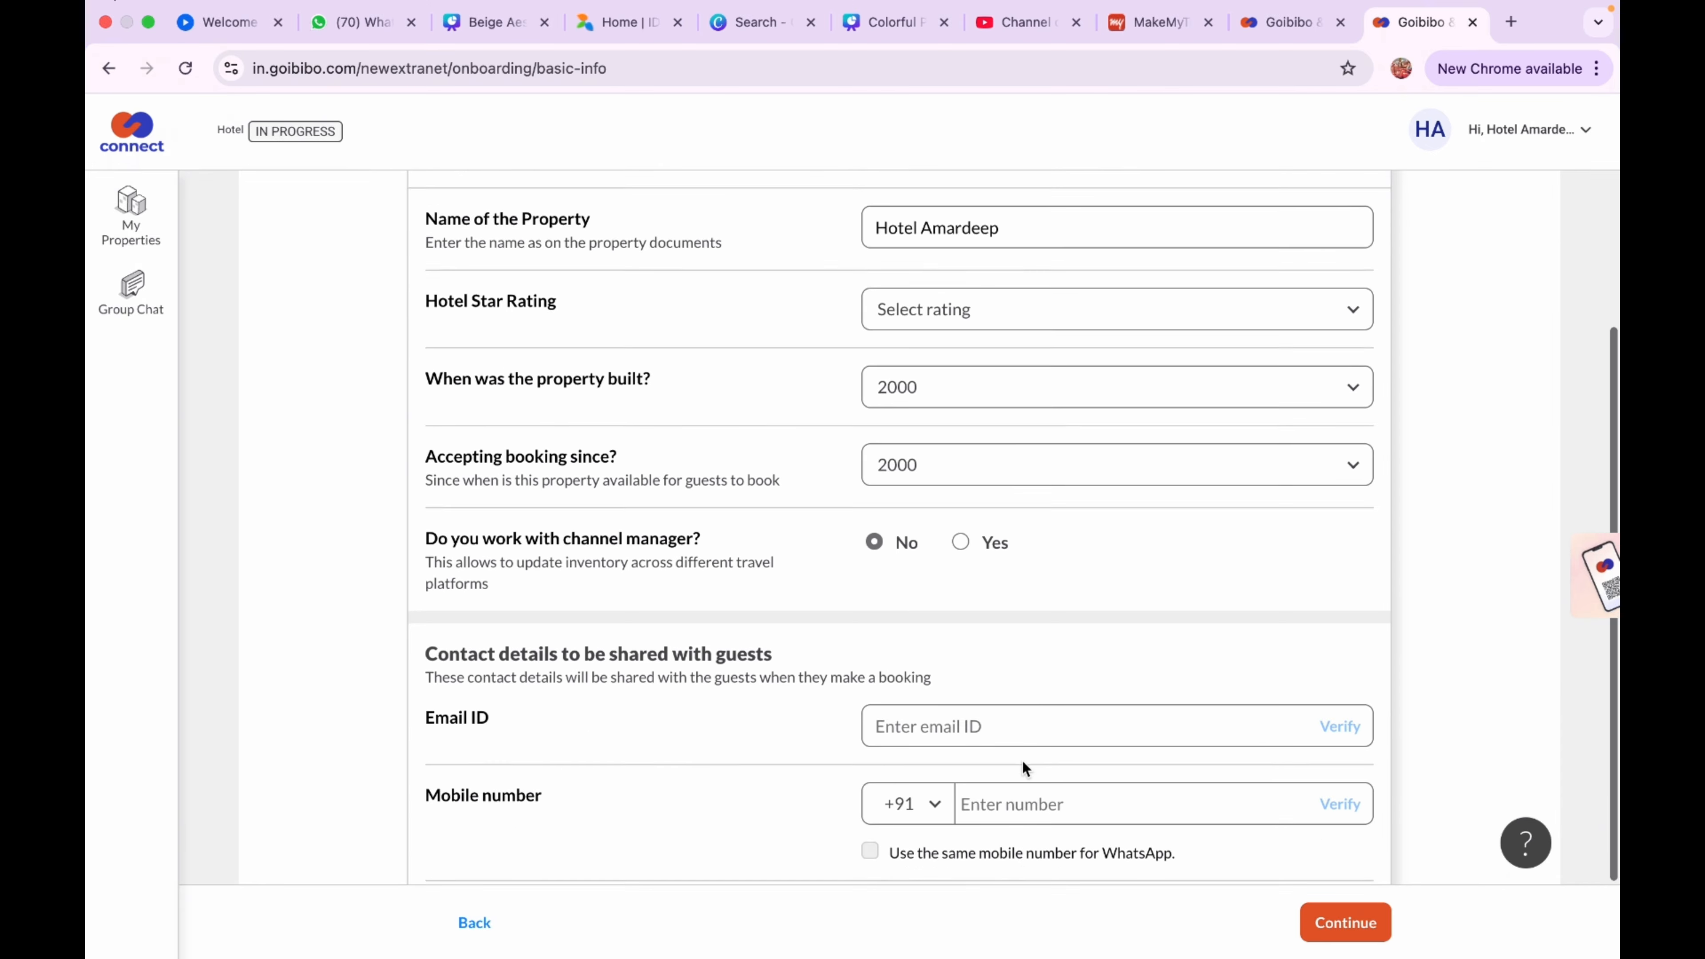
scroll(1022, 761, "down", 2)
Enter the hotel's contact e-mail and verify it with the emailed code
left_click(1034, 626)
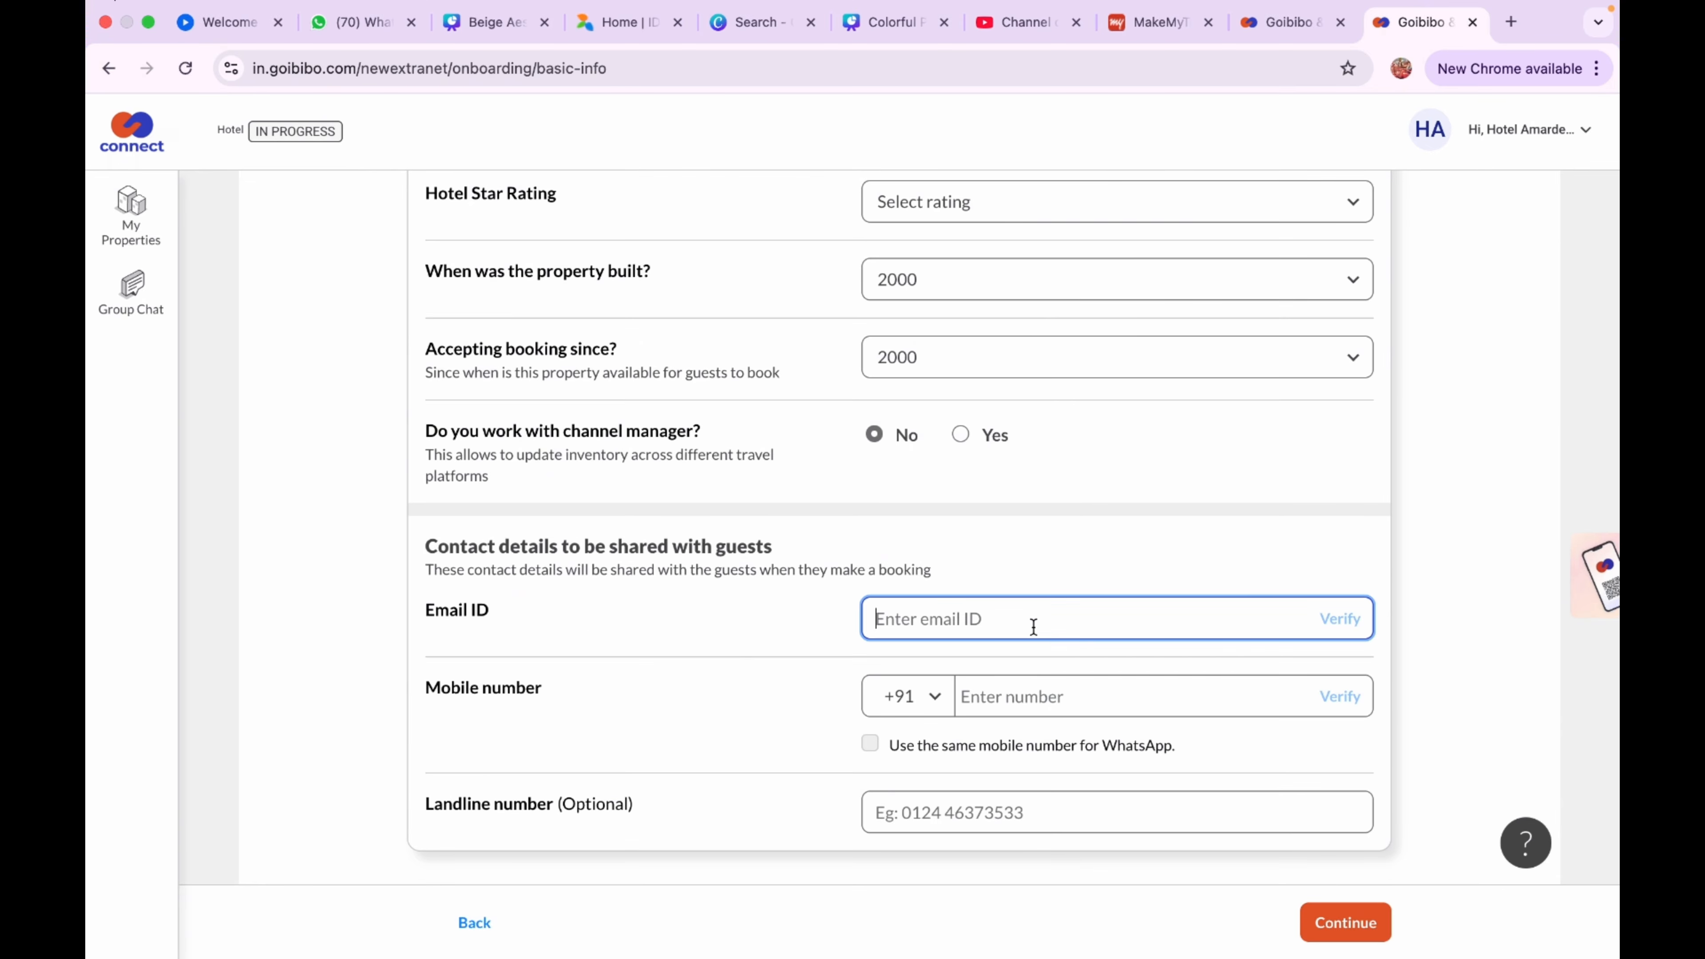
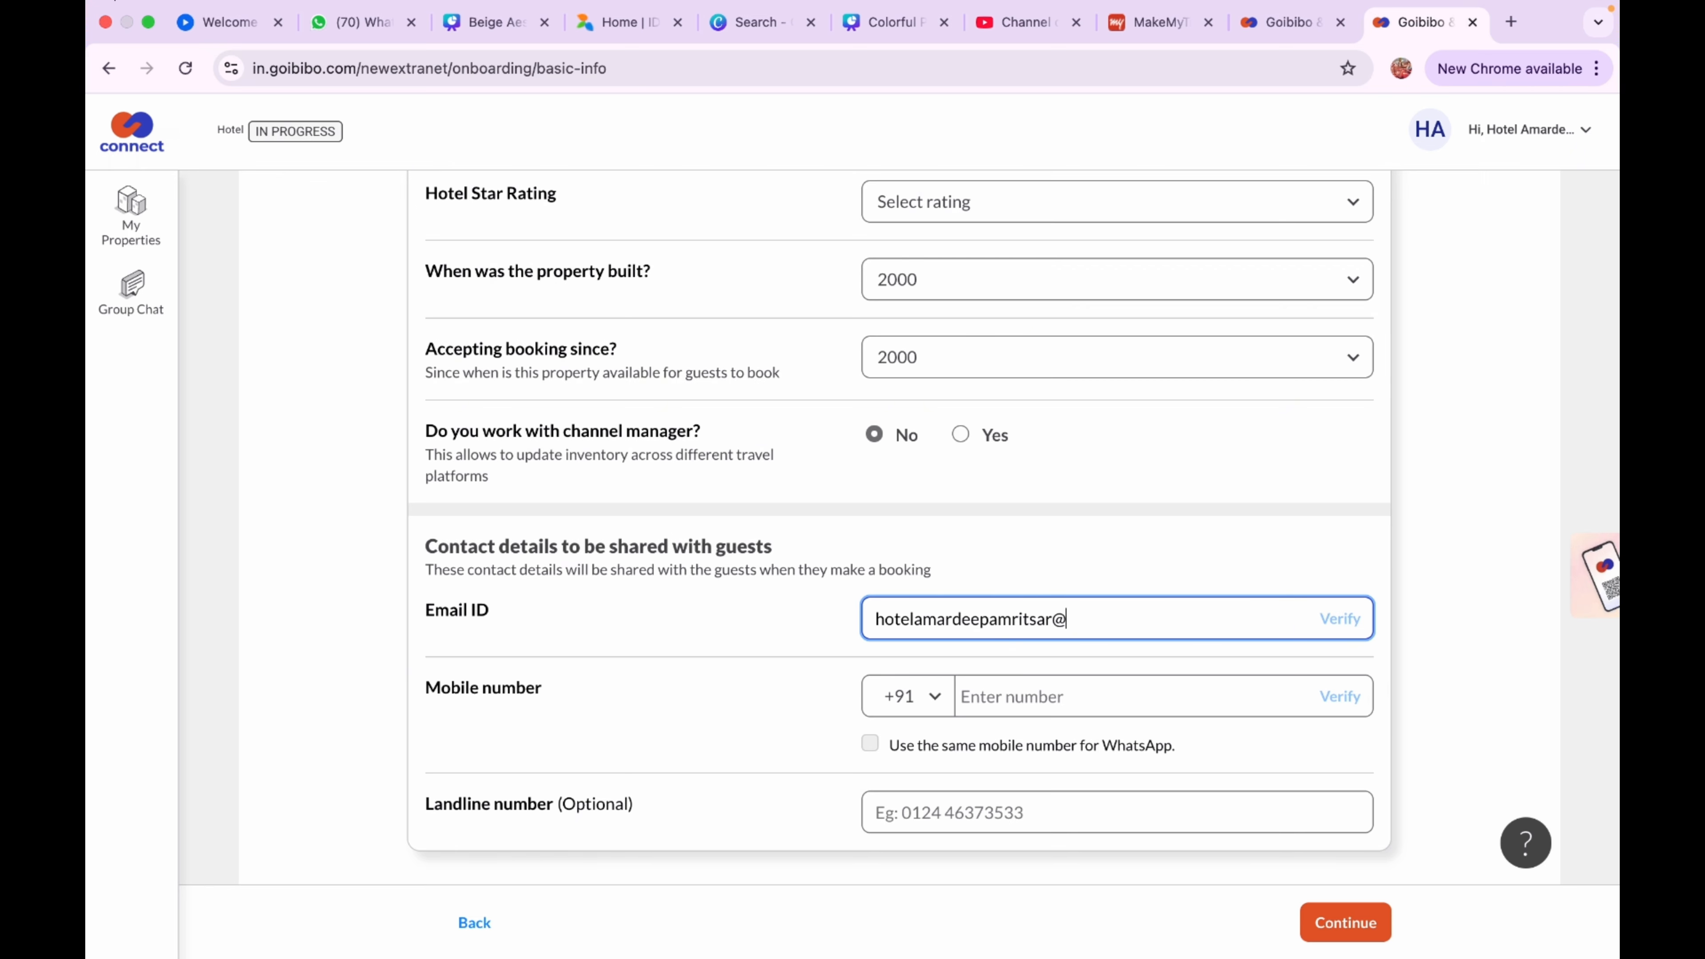
left_click(1346, 622)
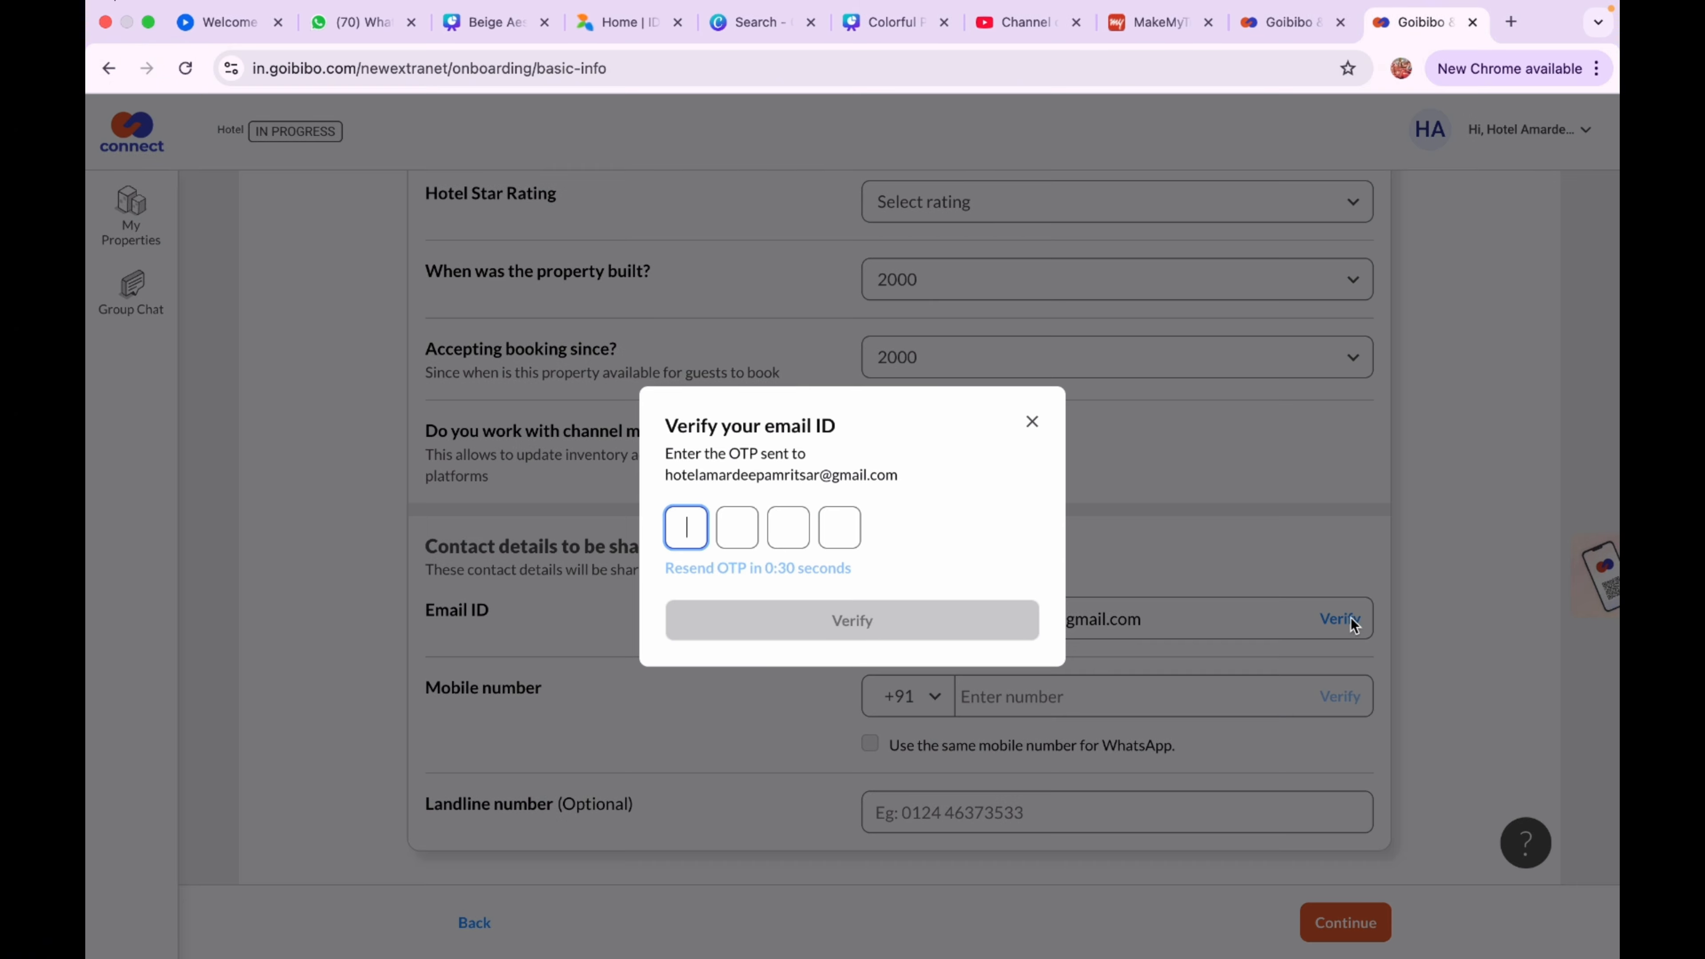
key("ctrl+v")
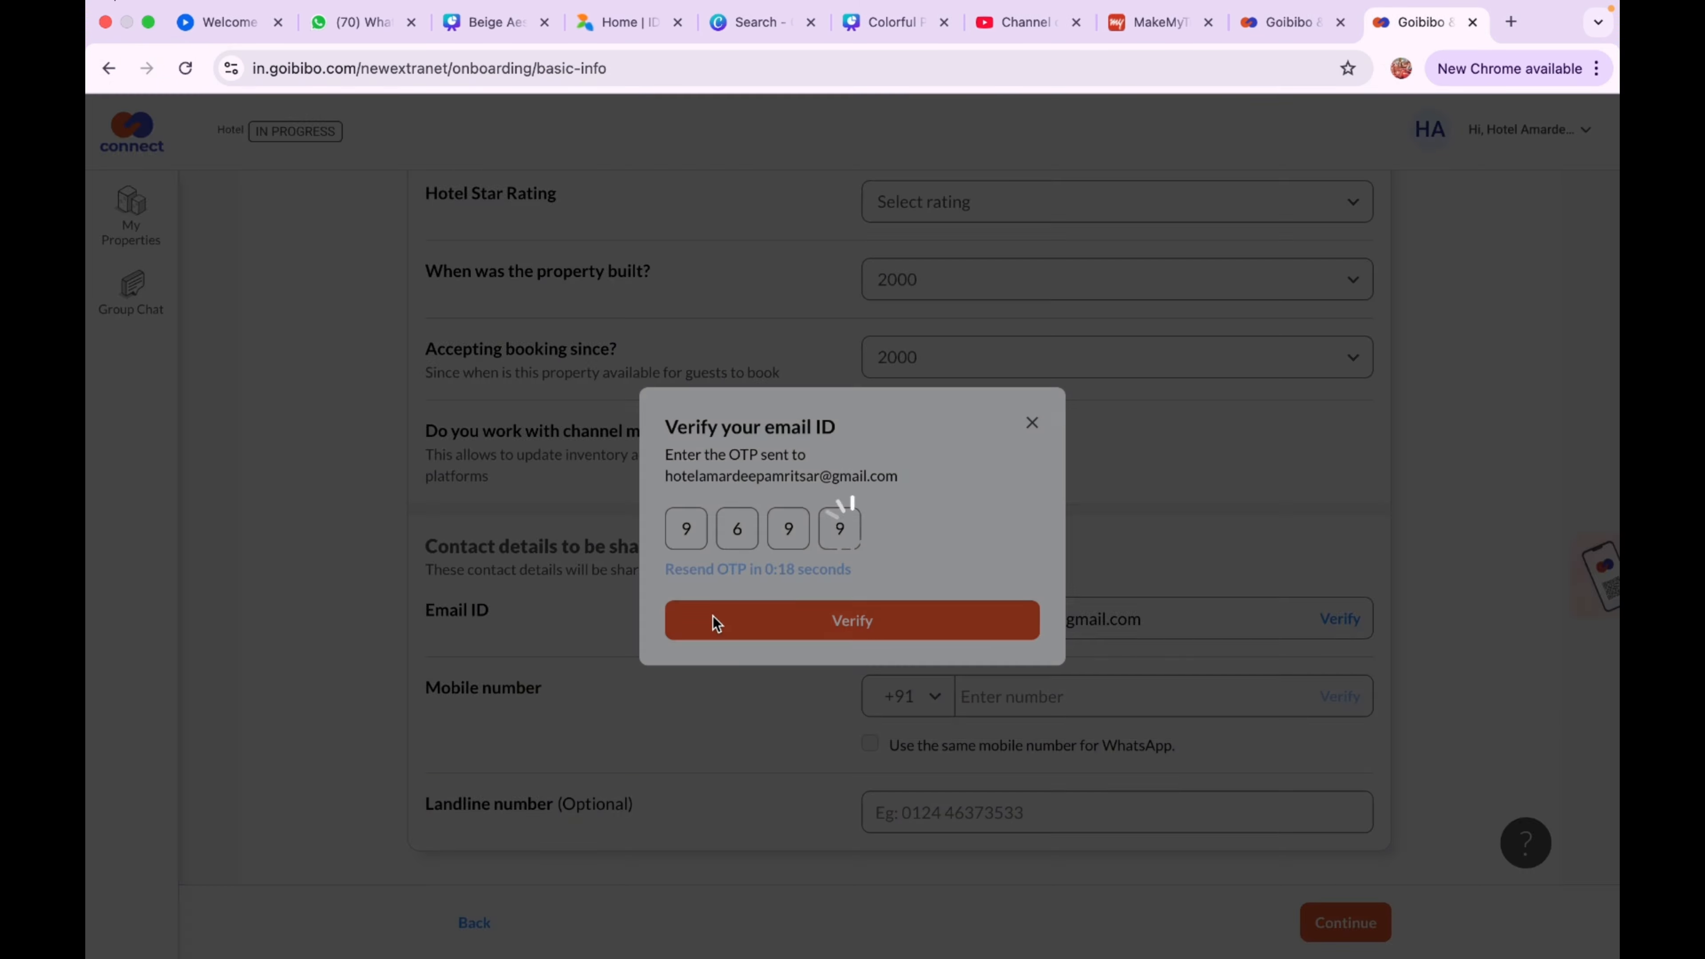
left_click(713, 616)
Enter the contact mobile number, verify it by OTP, and use it for WhatsApp
scroll(836, 680, "down", 1)
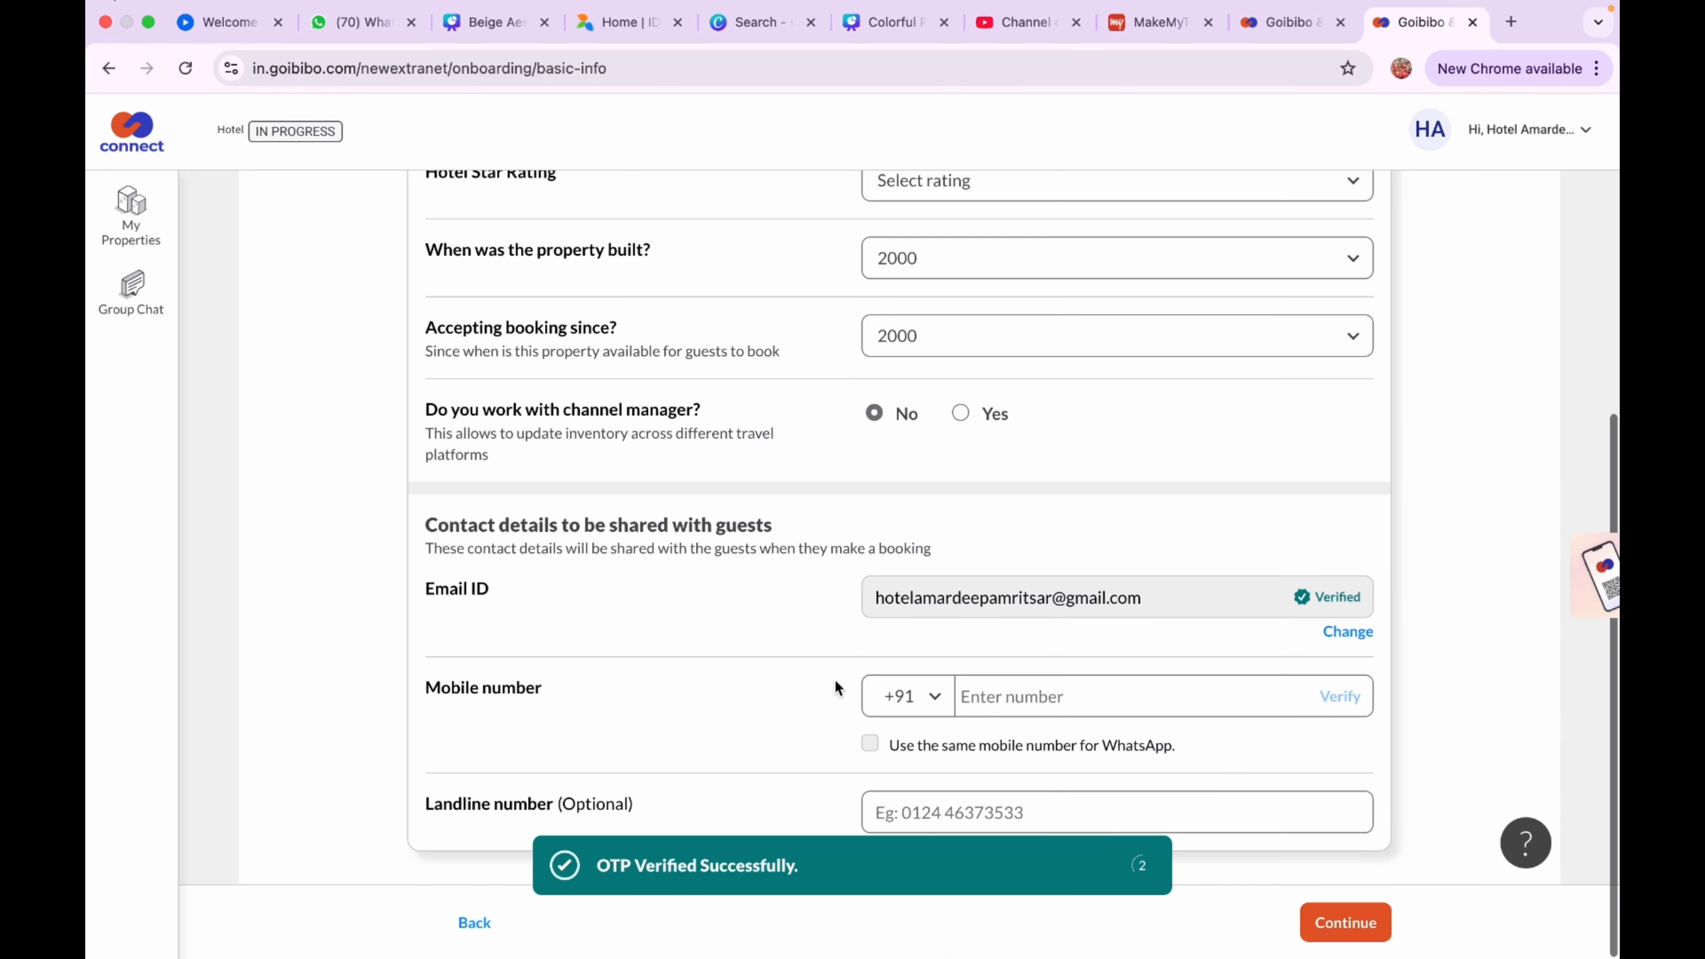
left_click(1005, 695)
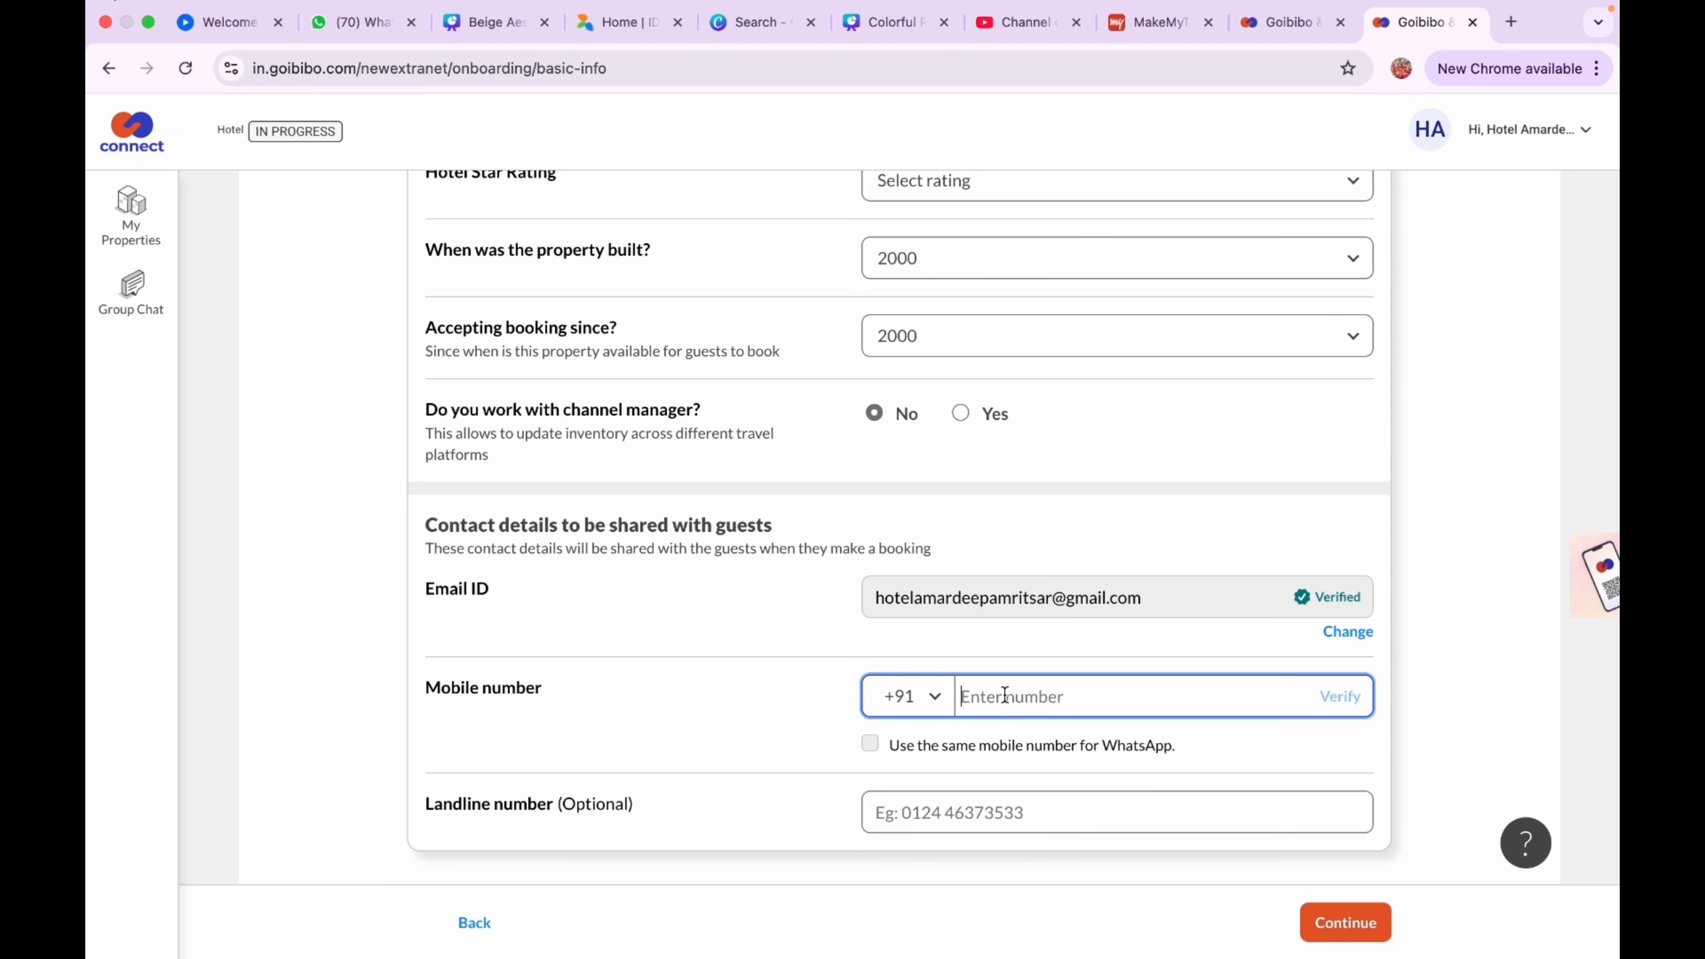
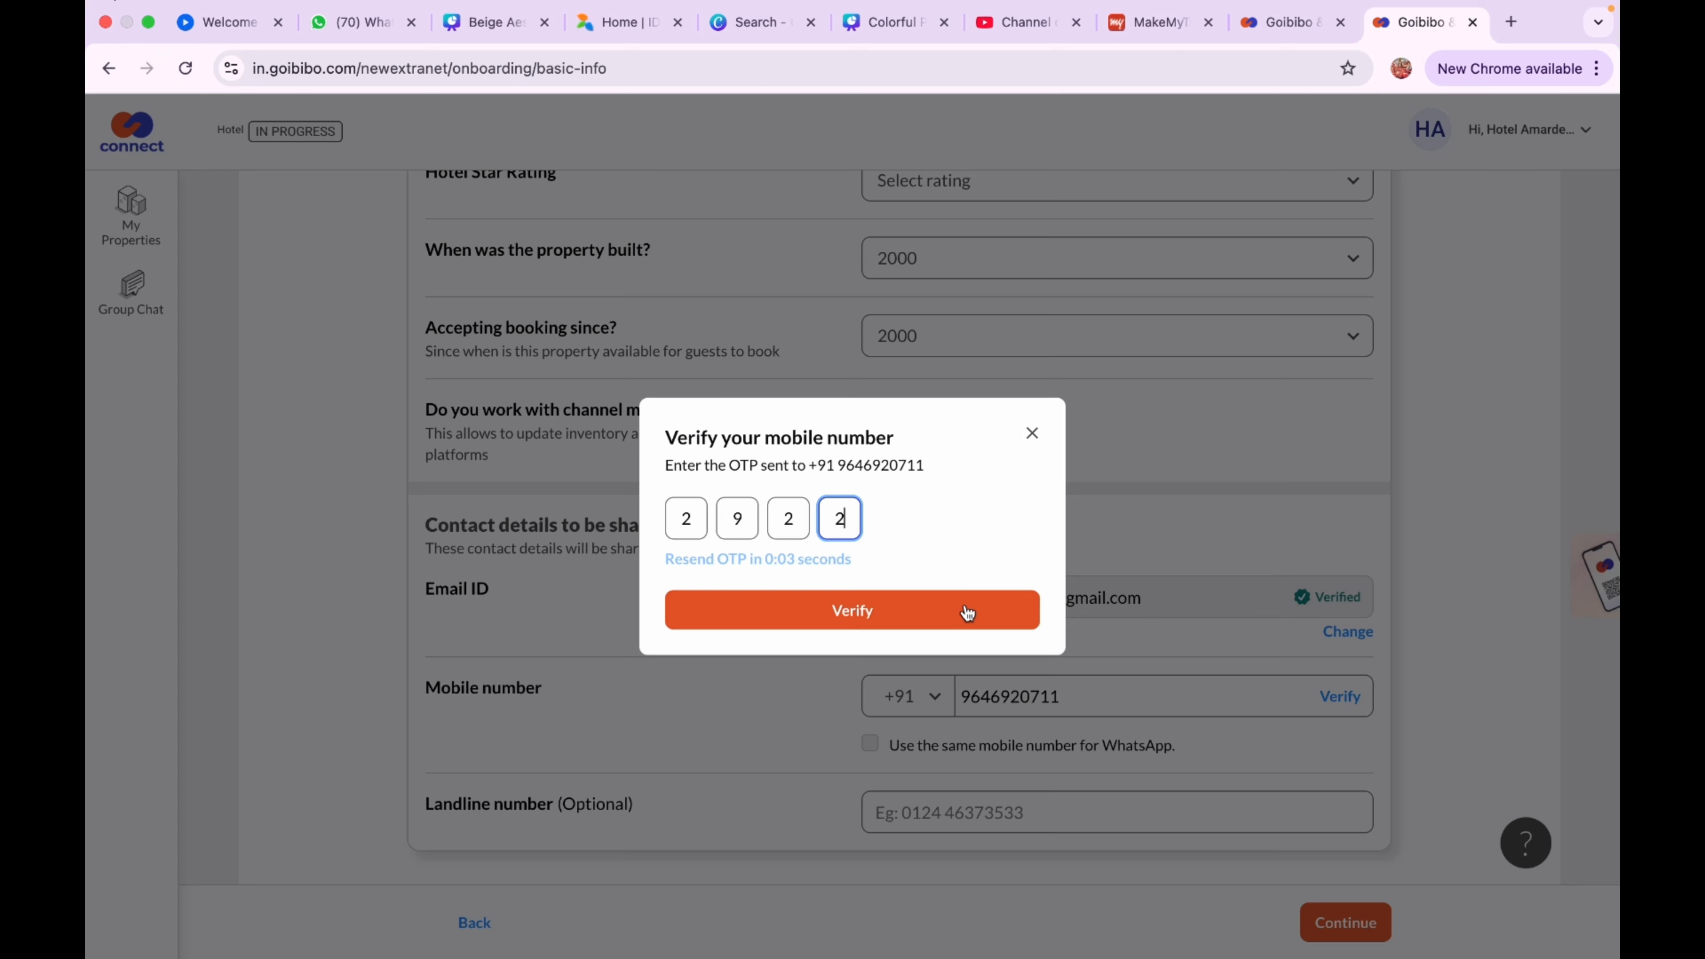
left_click(963, 610)
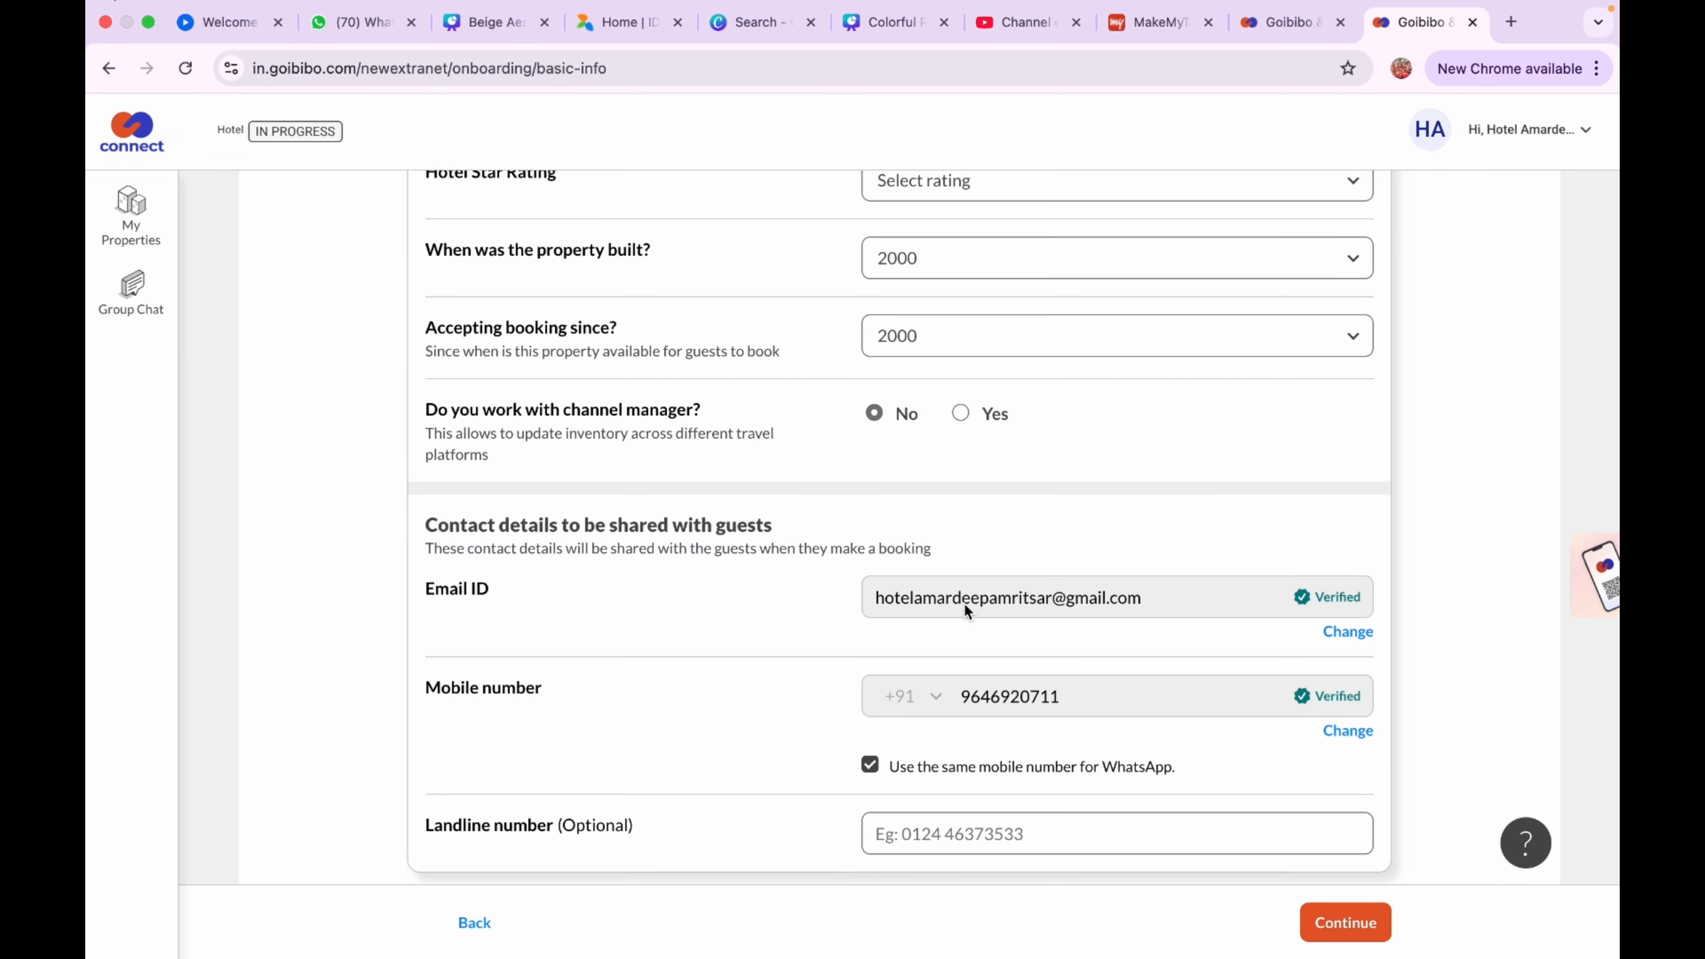
Set the hotel star rating to 3 and save Basic Info
left_click(1366, 926)
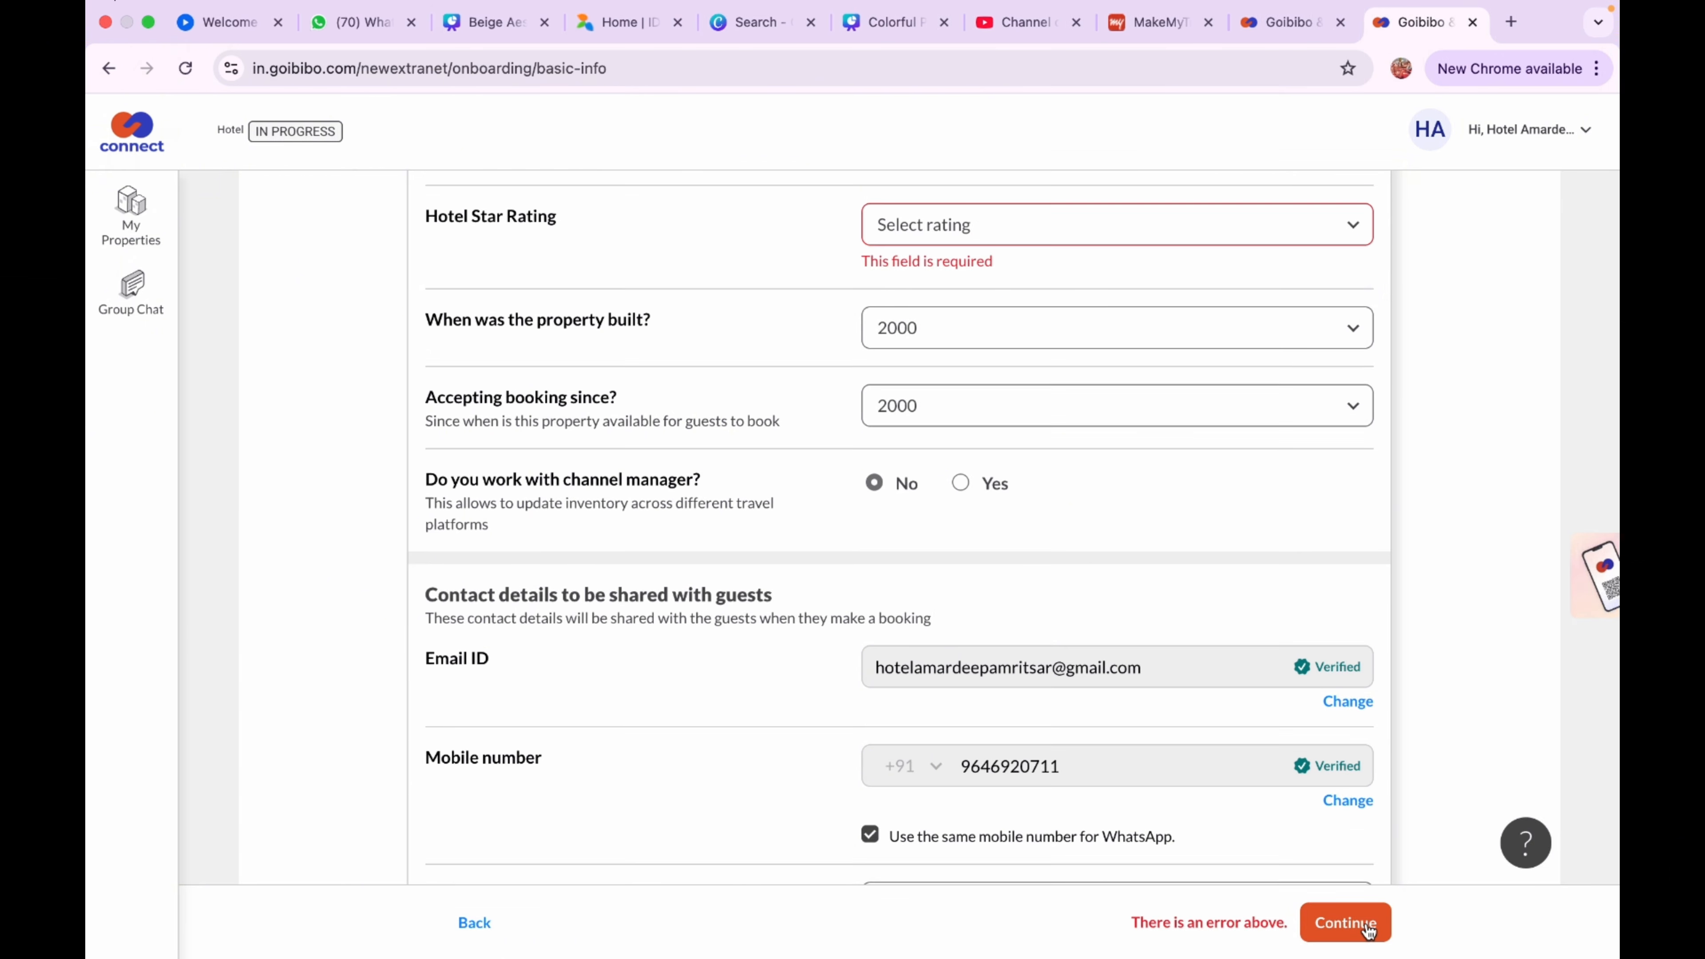
left_click(1107, 228)
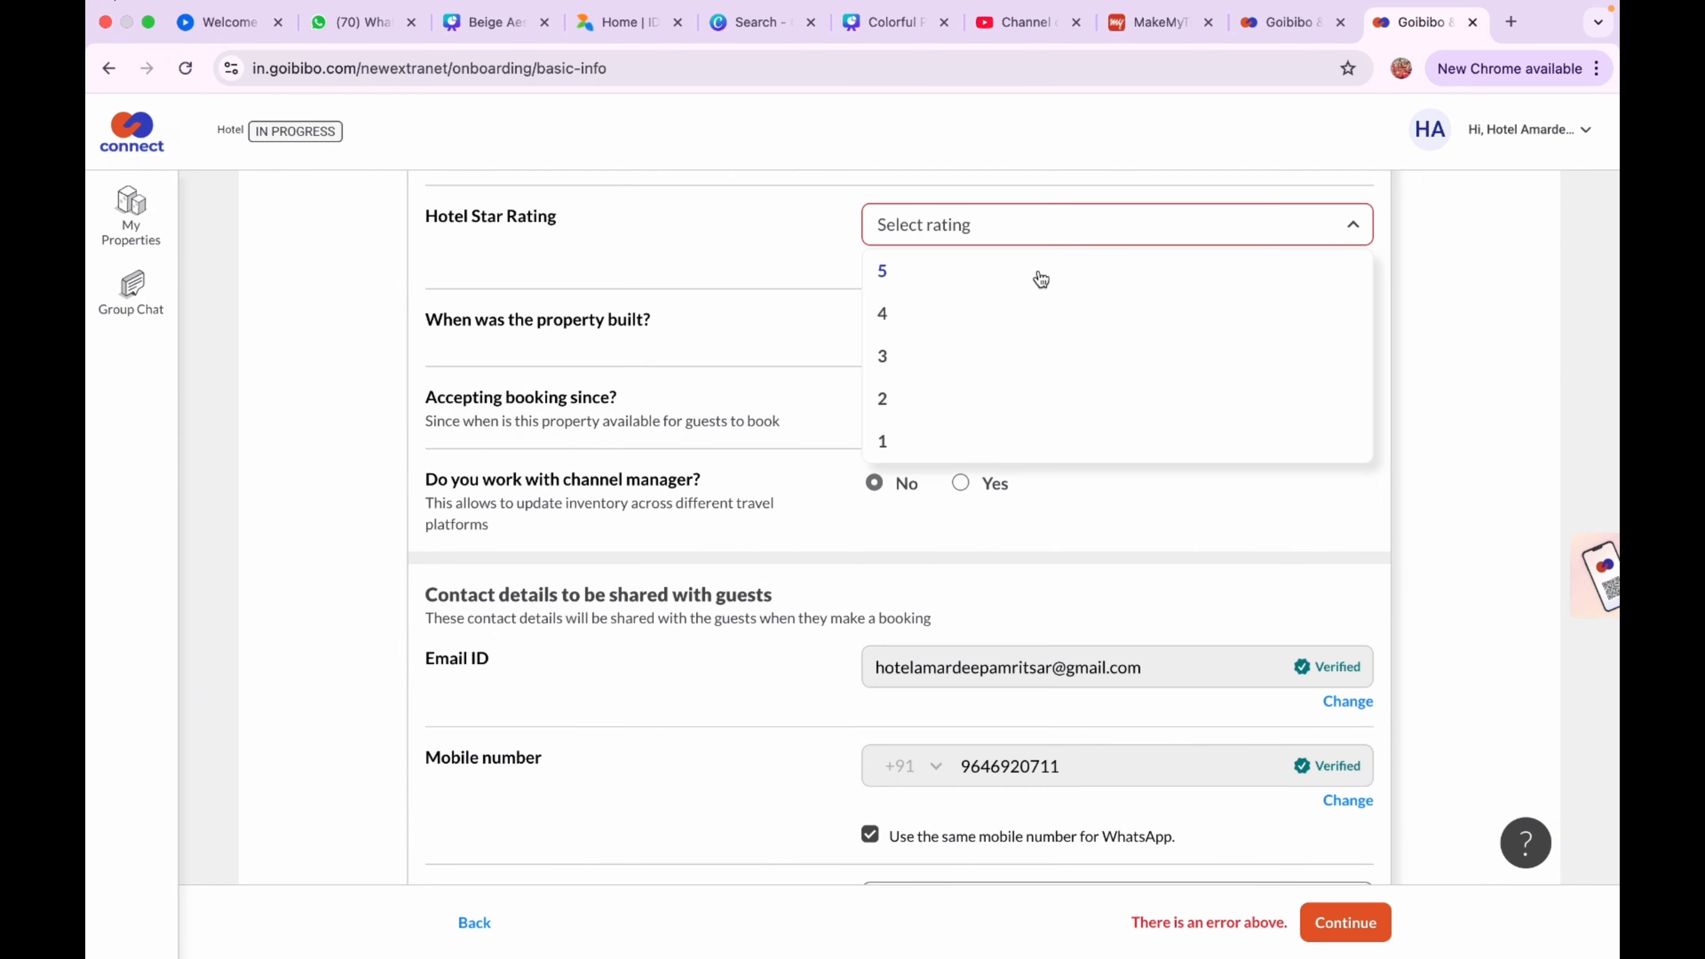
left_click(948, 361)
left_click(1373, 922)
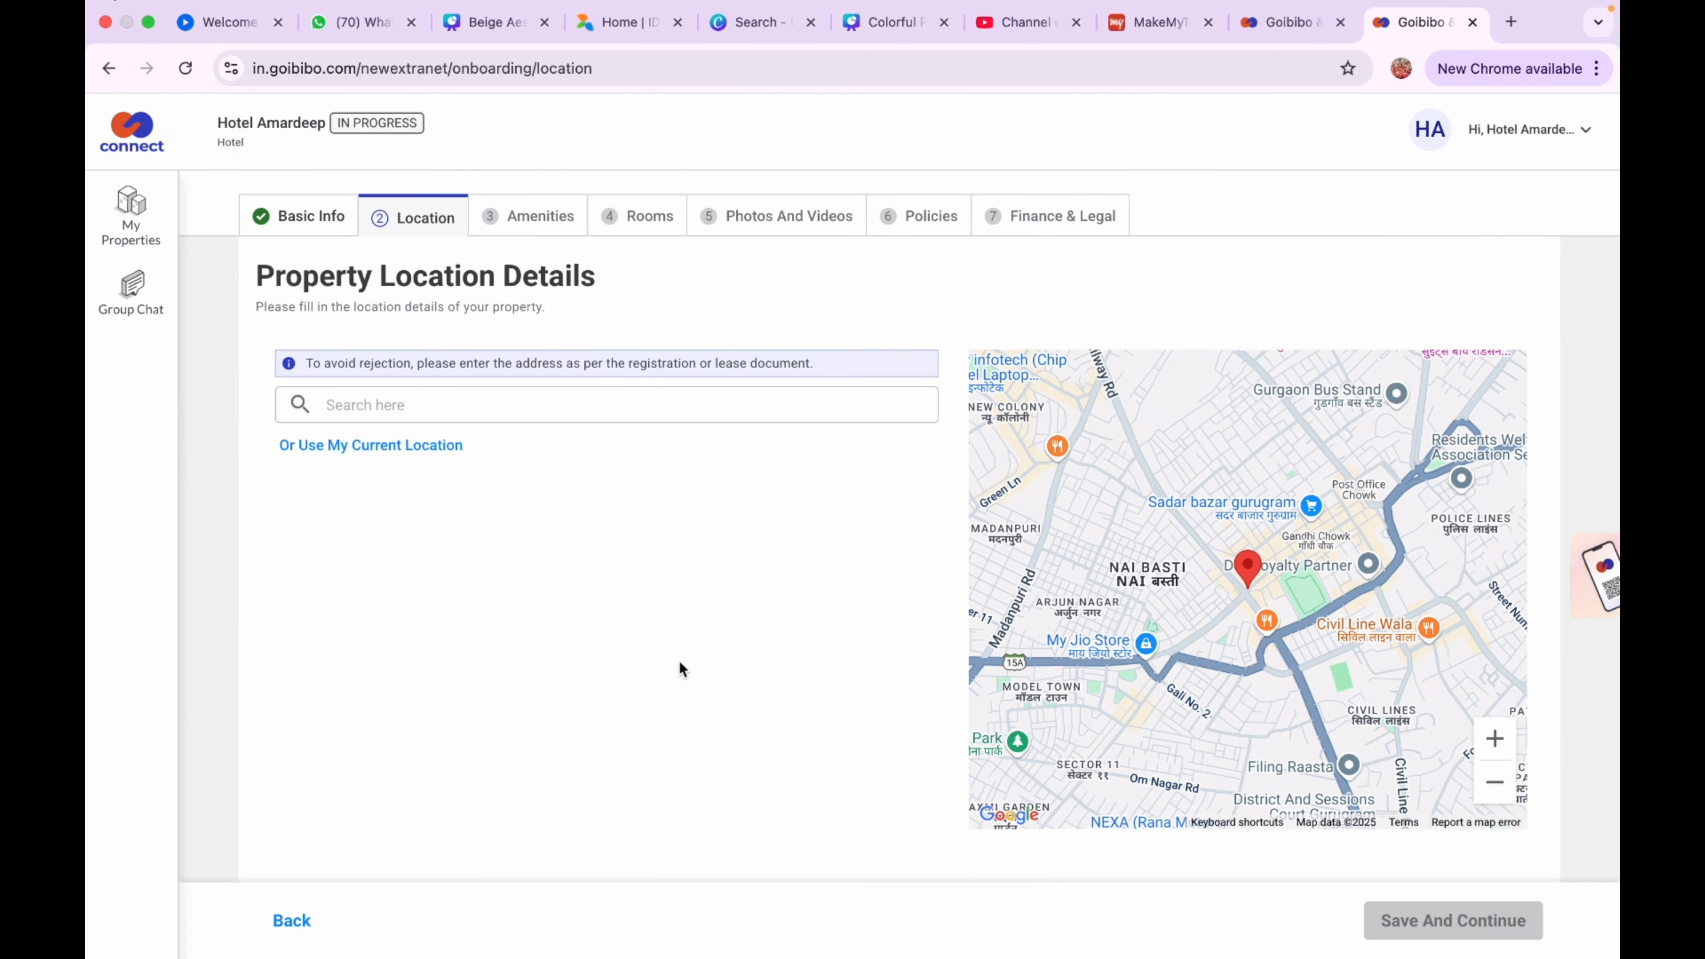
Search for the hotel's market address in Amritsar and pick the matching suggestion
left_click(478, 401)
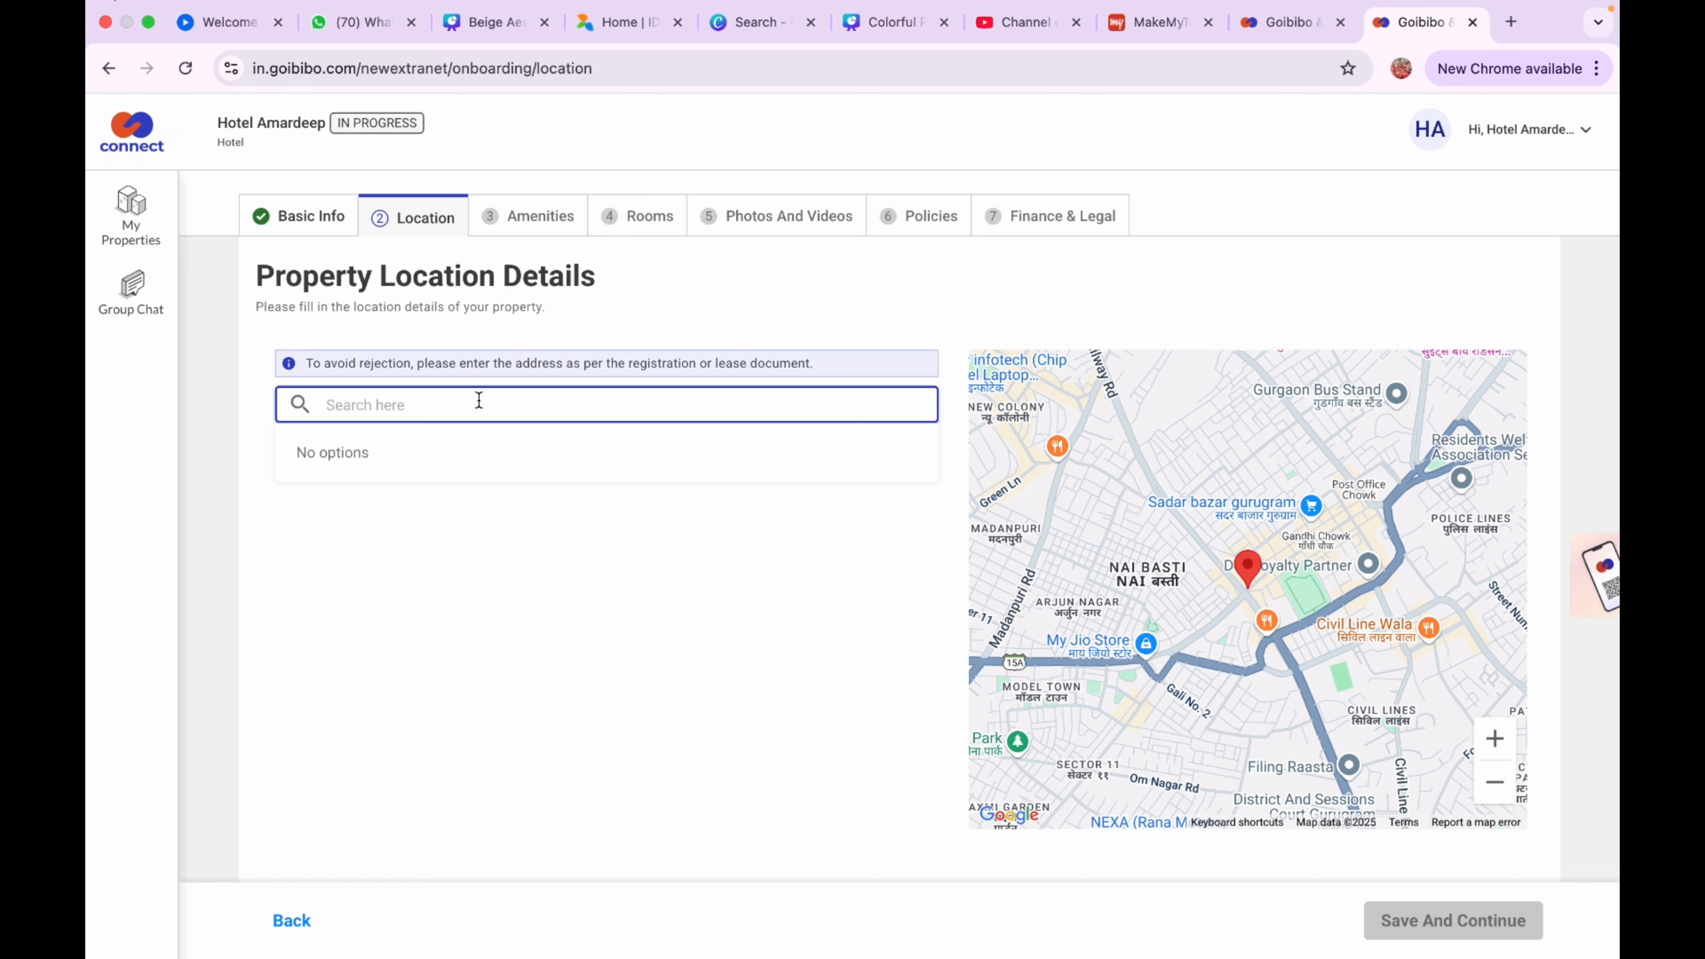
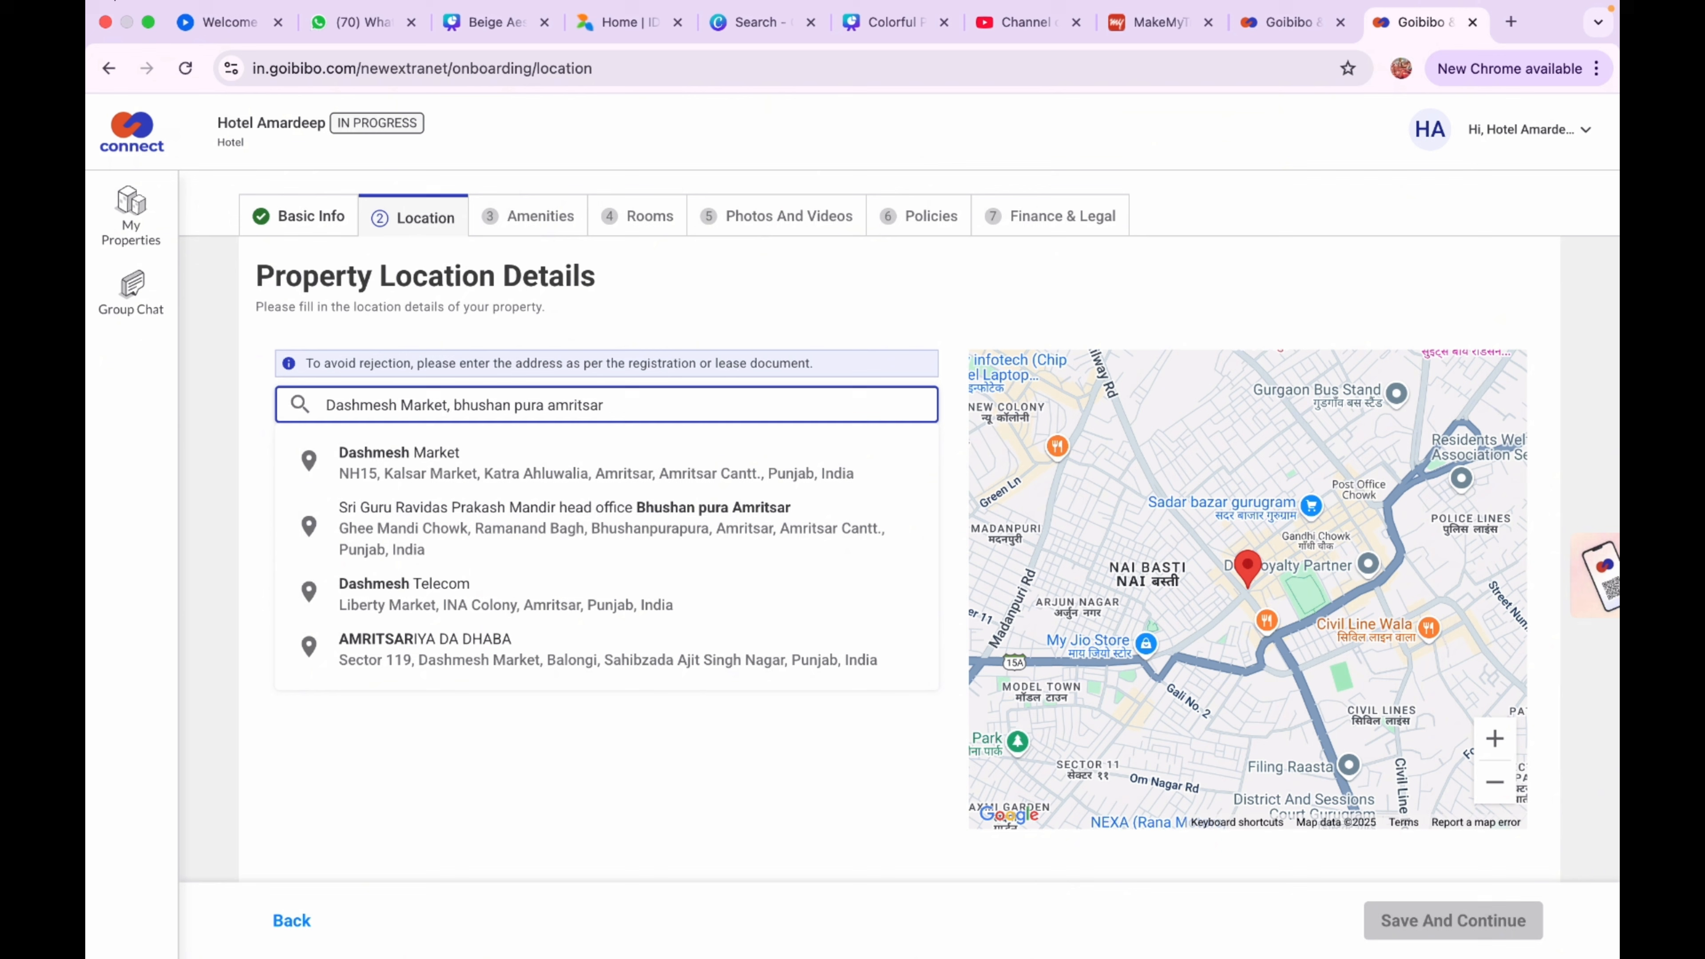
left_click(502, 526)
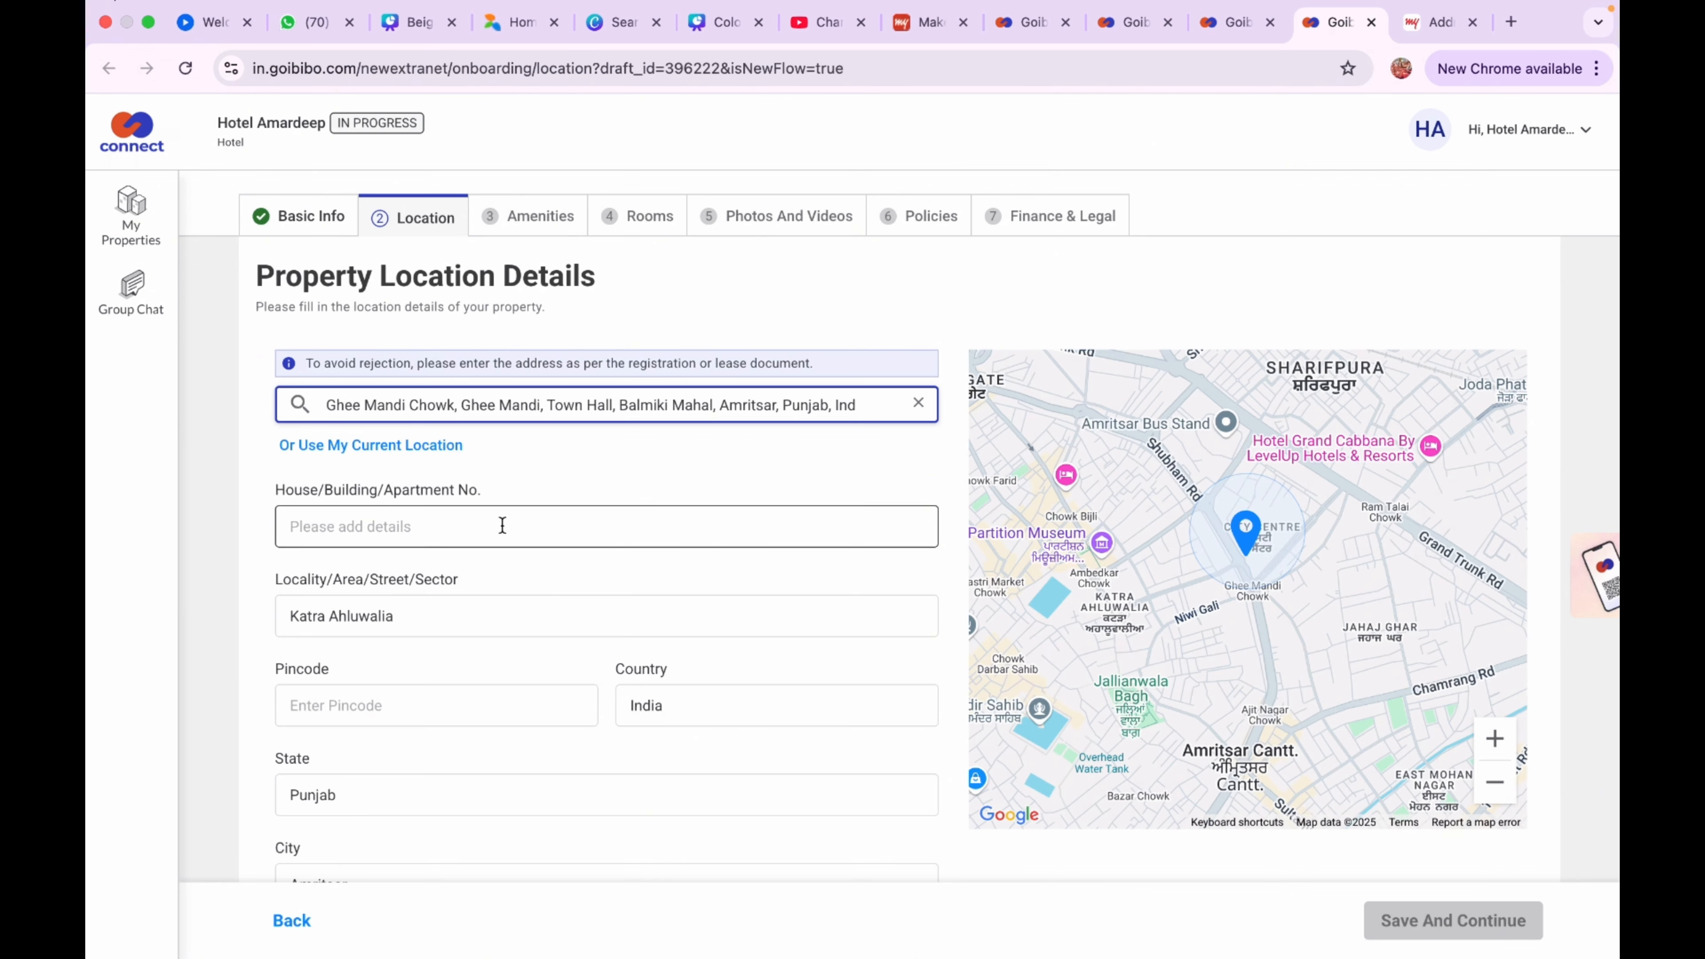
Zoom and pan the map to the hotel's exact spot, then save the location
left_click(1495, 739)
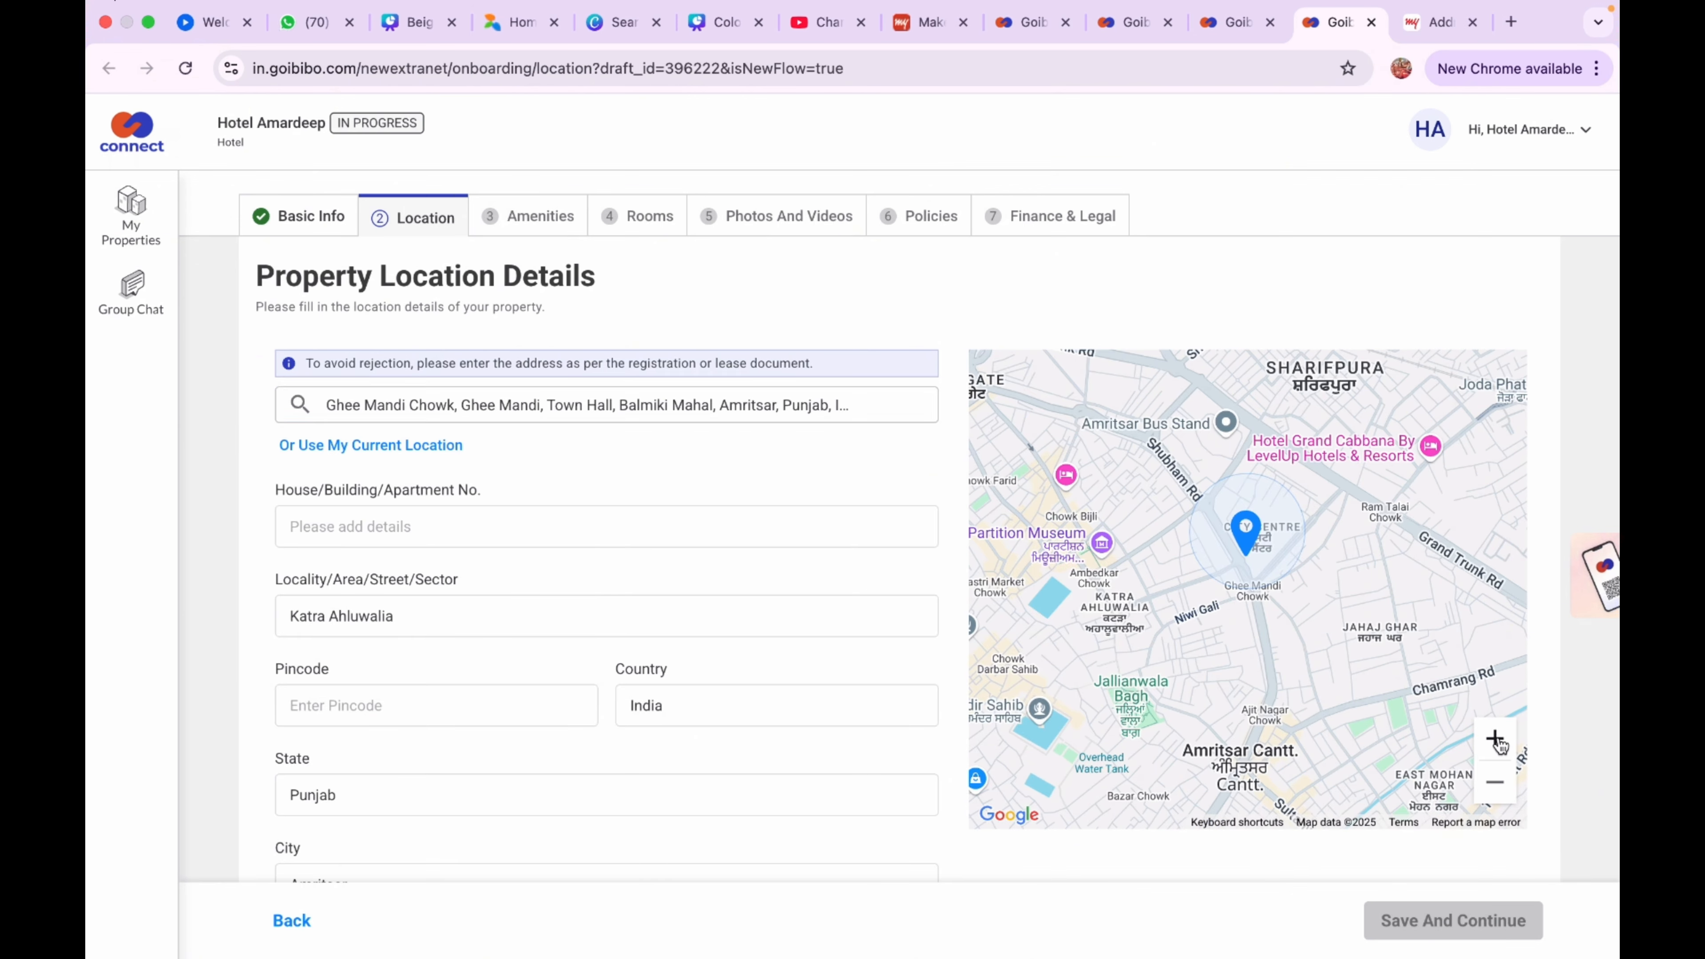
left_click(1497, 740)
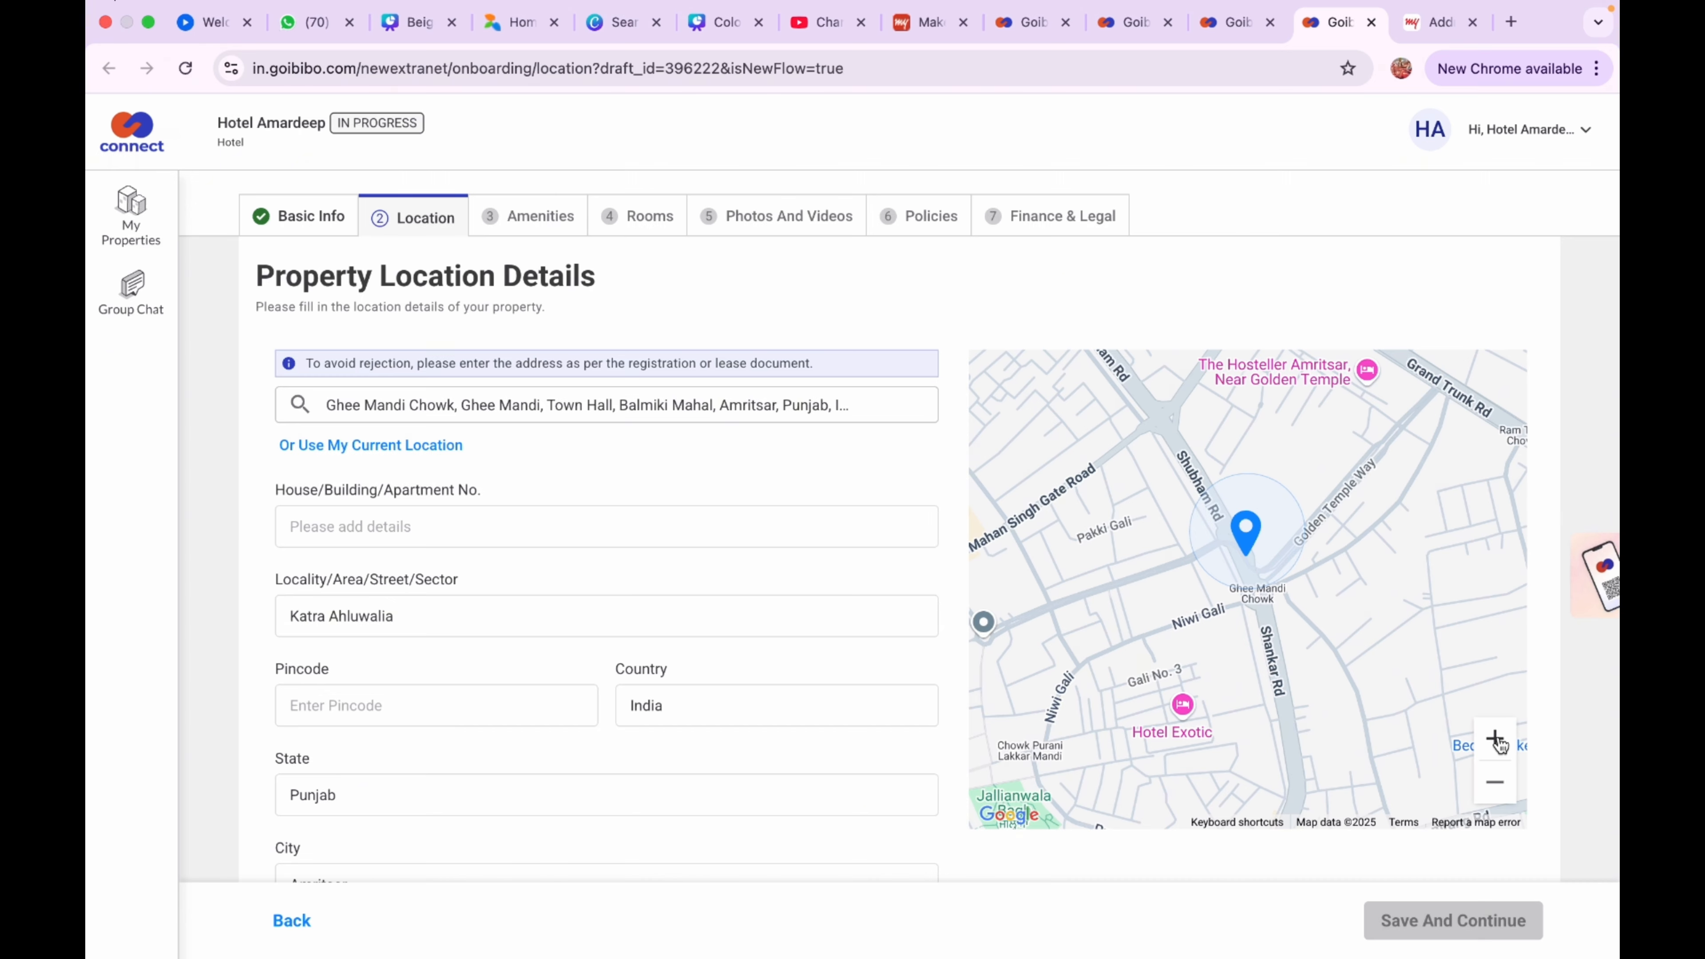
left_click_drag(1299, 718, 1222, 556)
left_click(1497, 738)
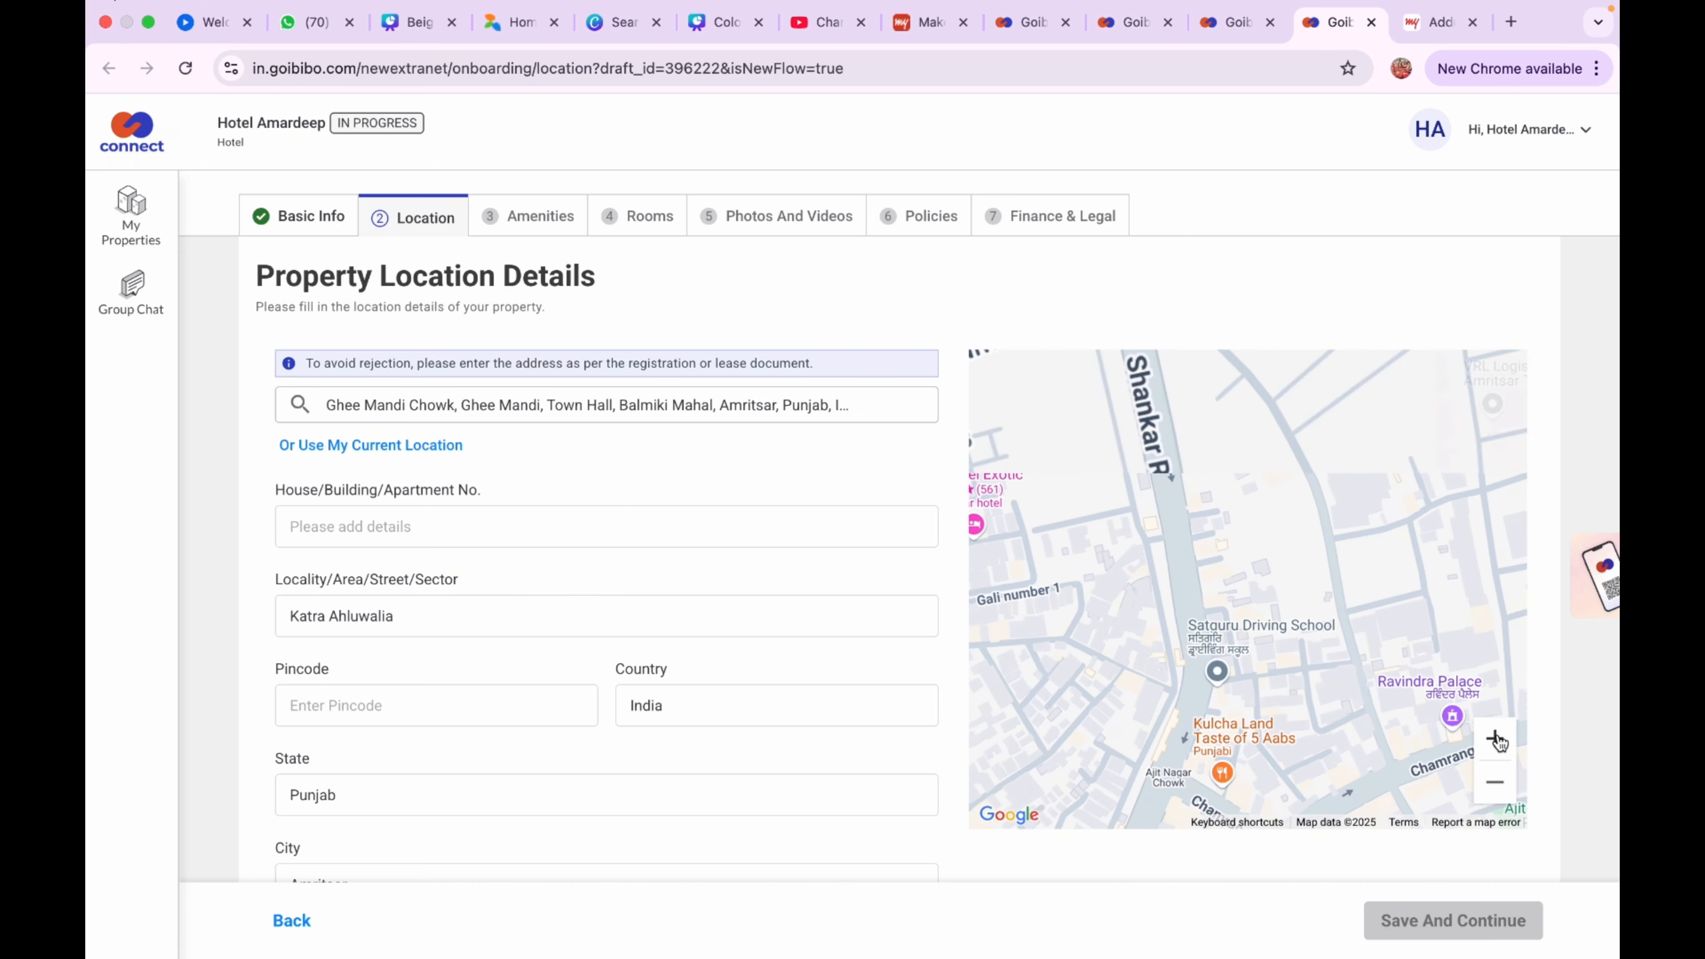
left_click(1497, 739)
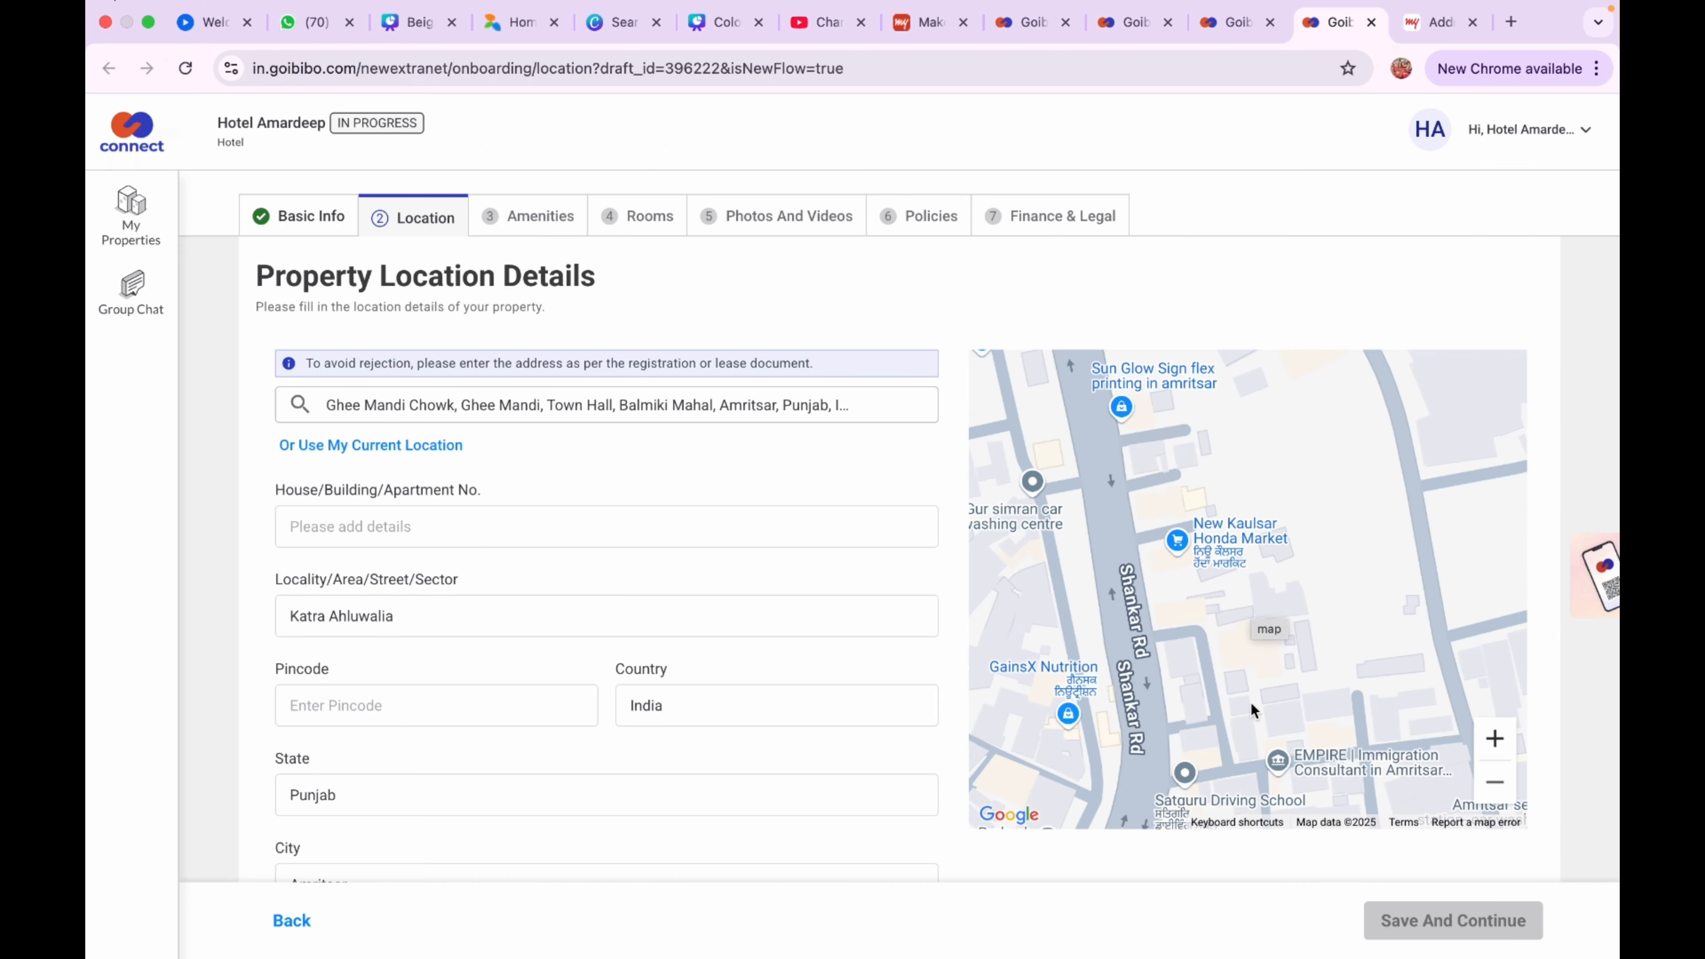
left_click_drag(1249, 702, 1237, 484)
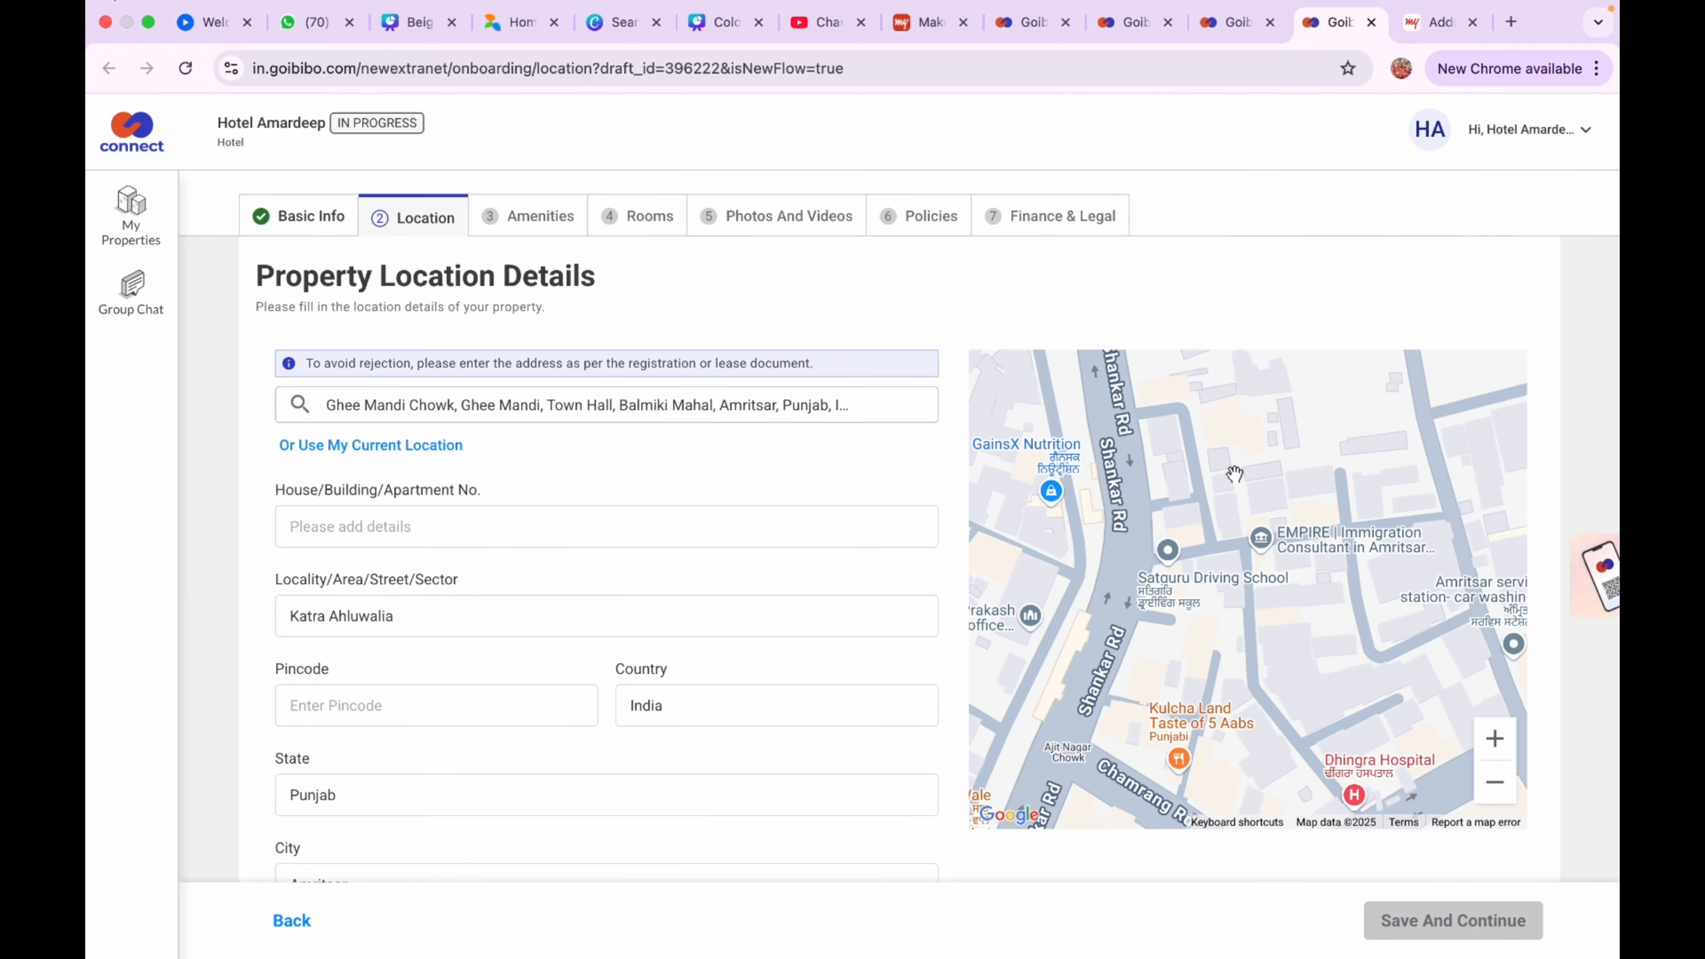
left_click_drag(1176, 669, 1183, 642)
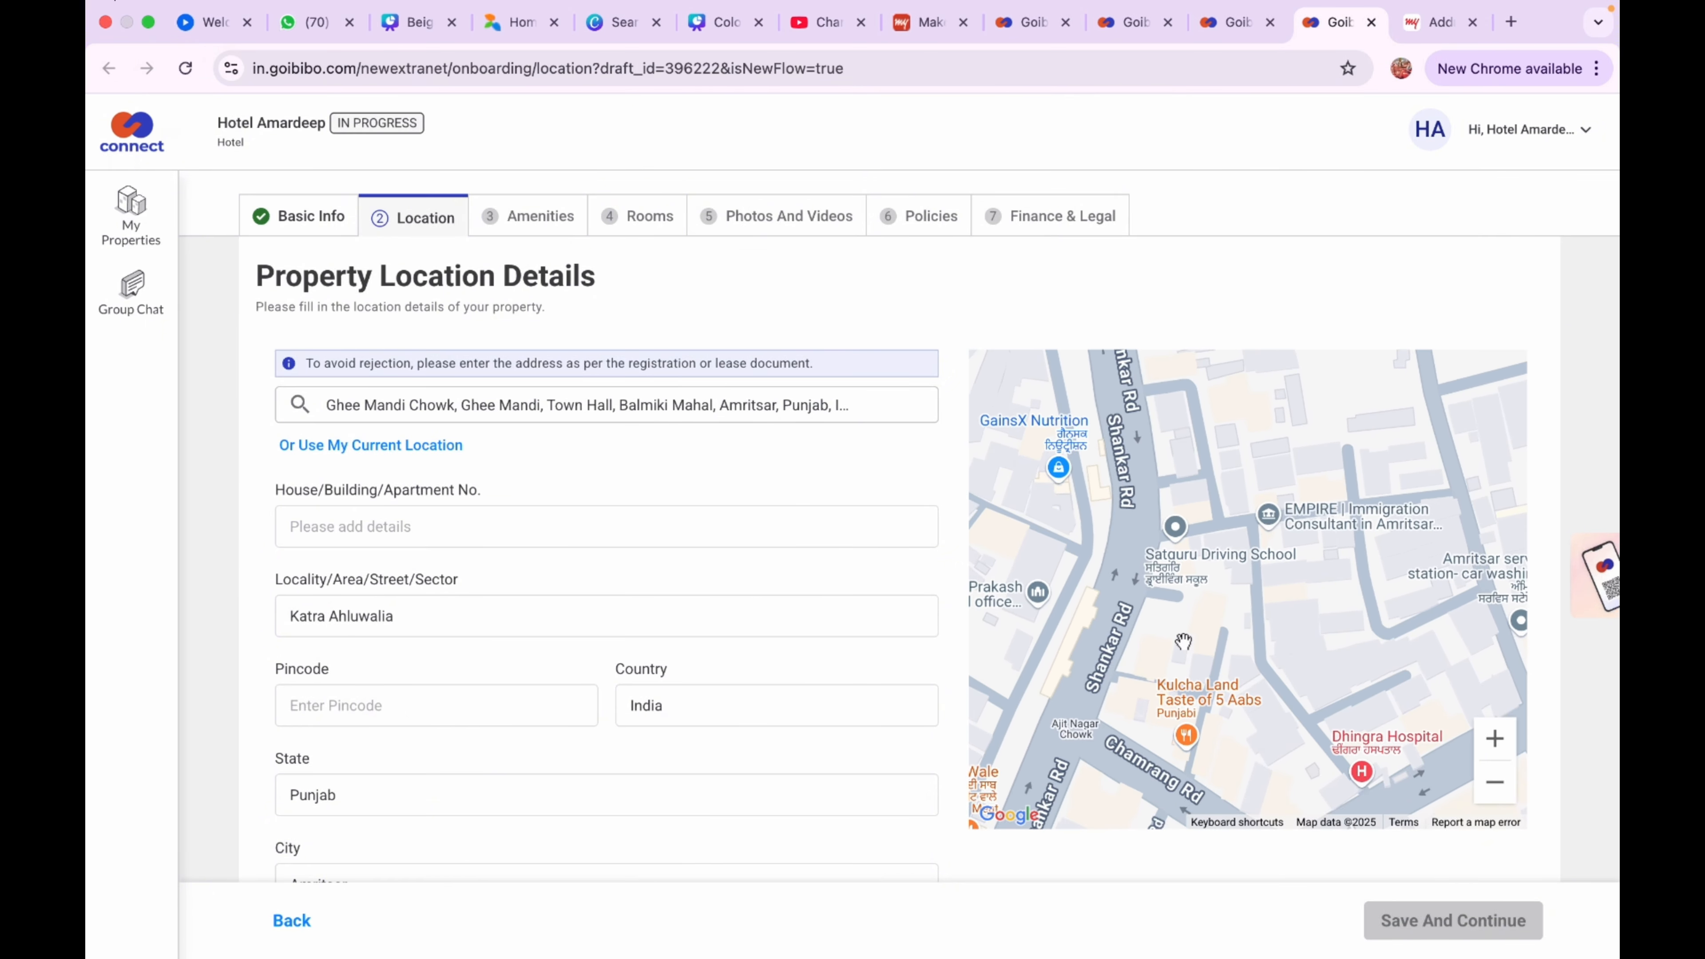
left_click(1197, 594)
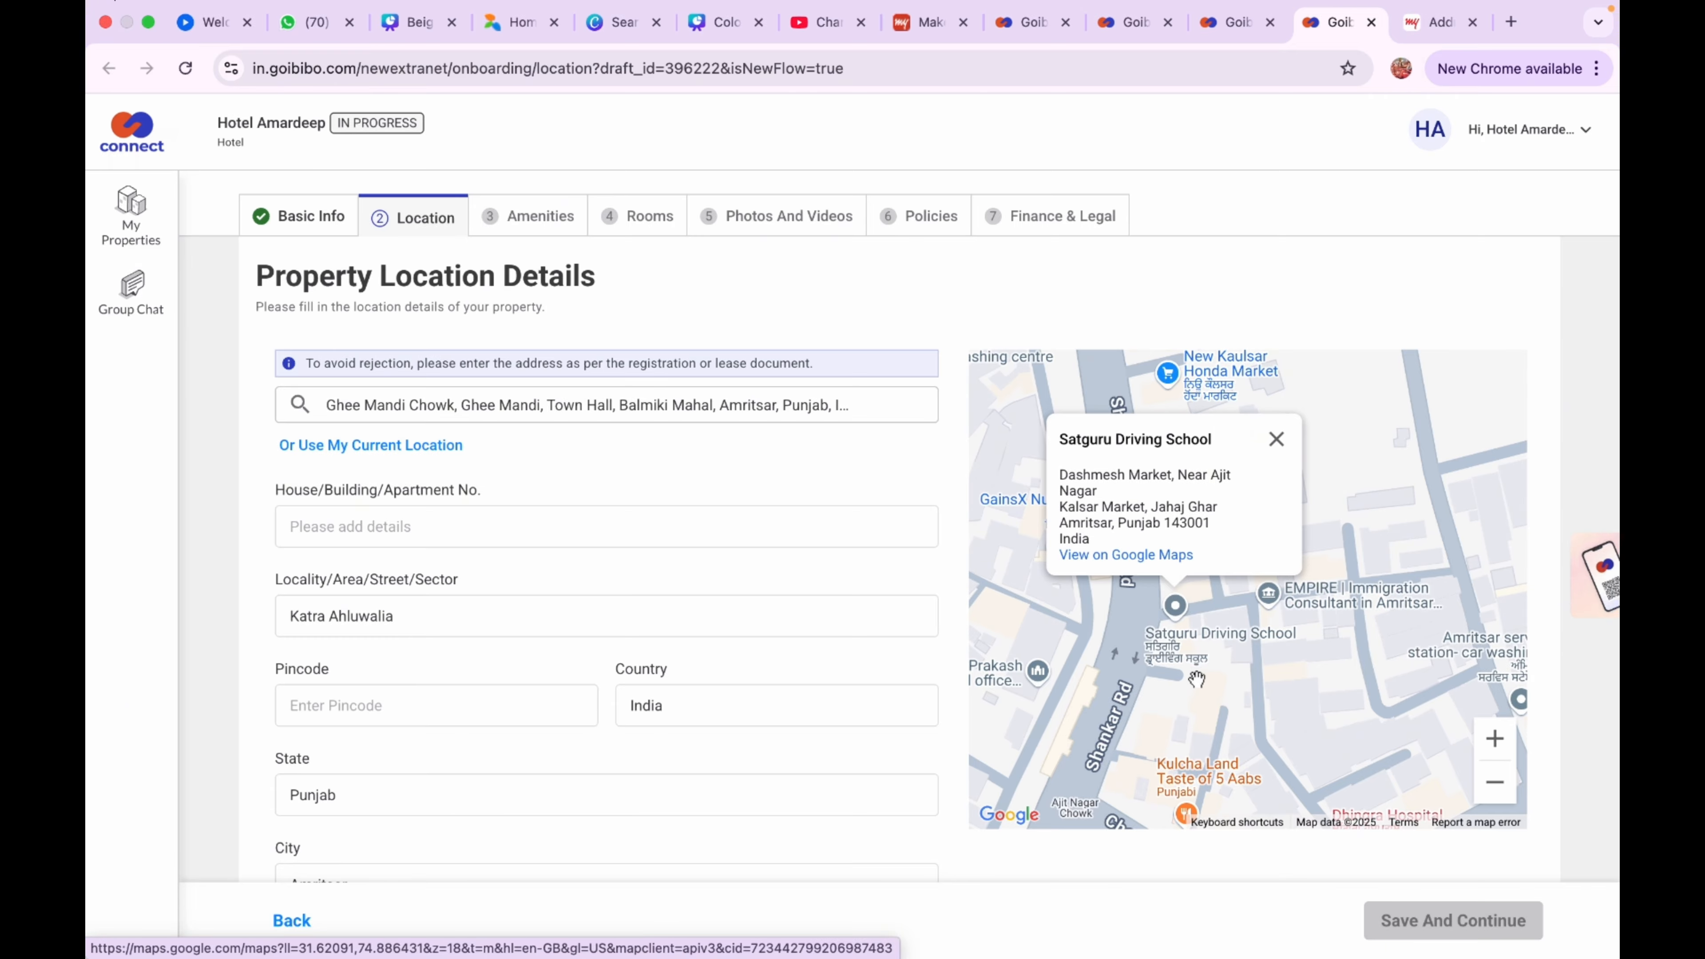
scroll(1196, 680, "up", 5)
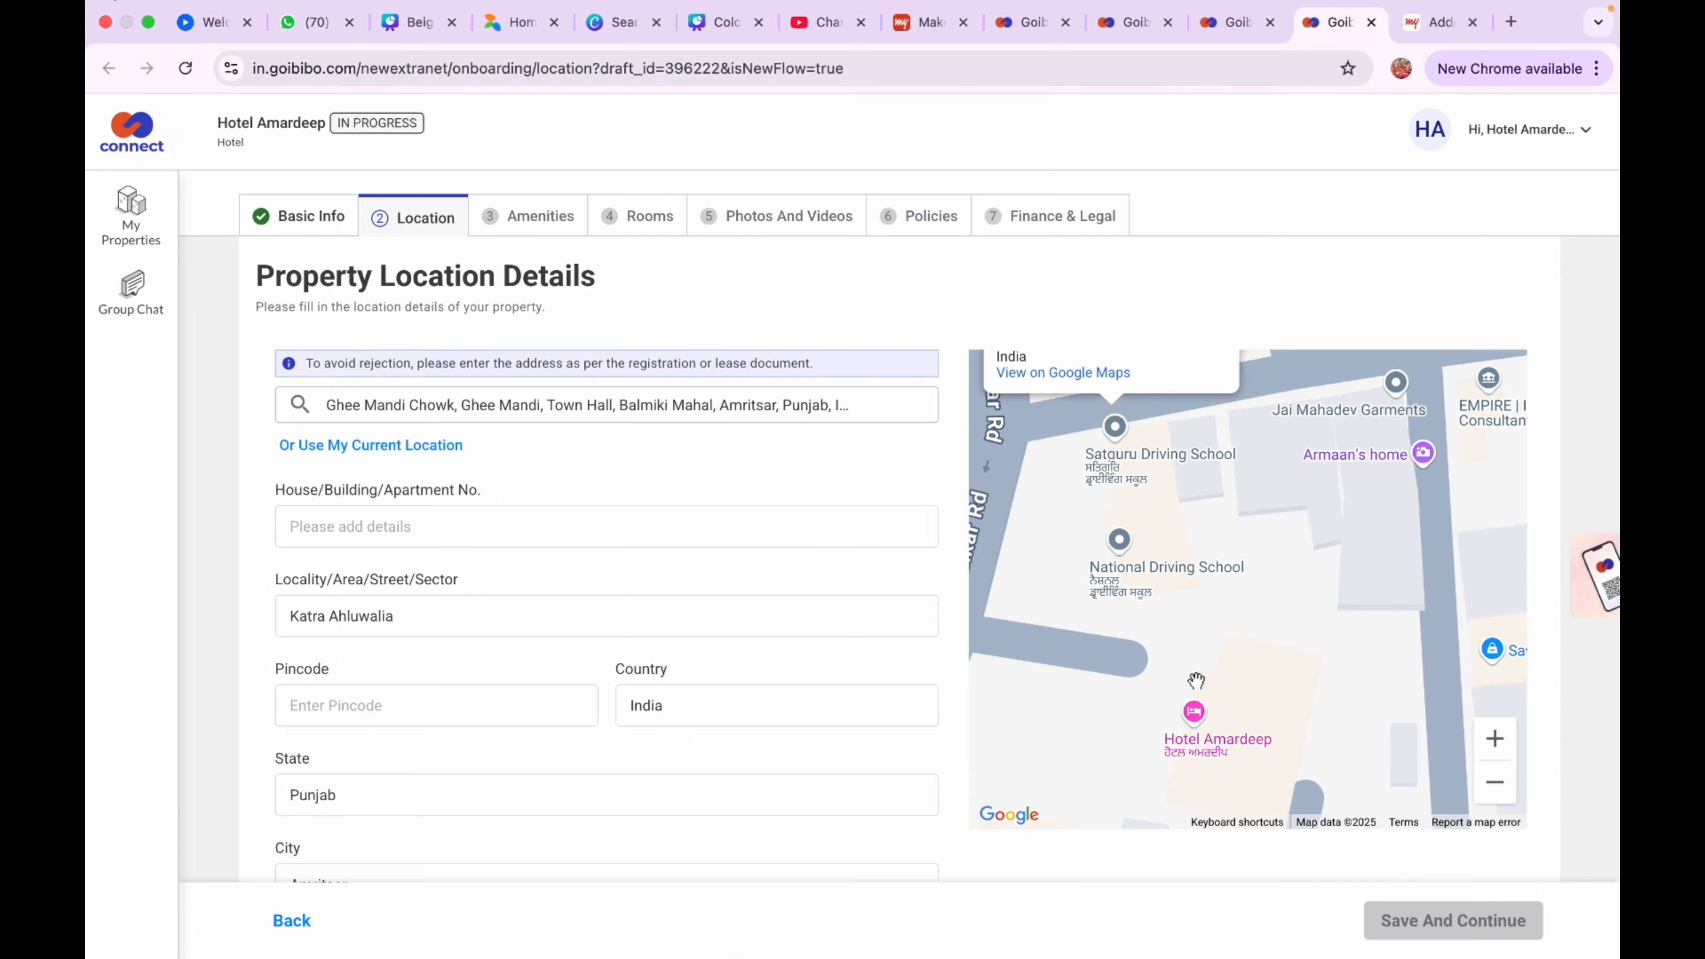
left_click(1421, 919)
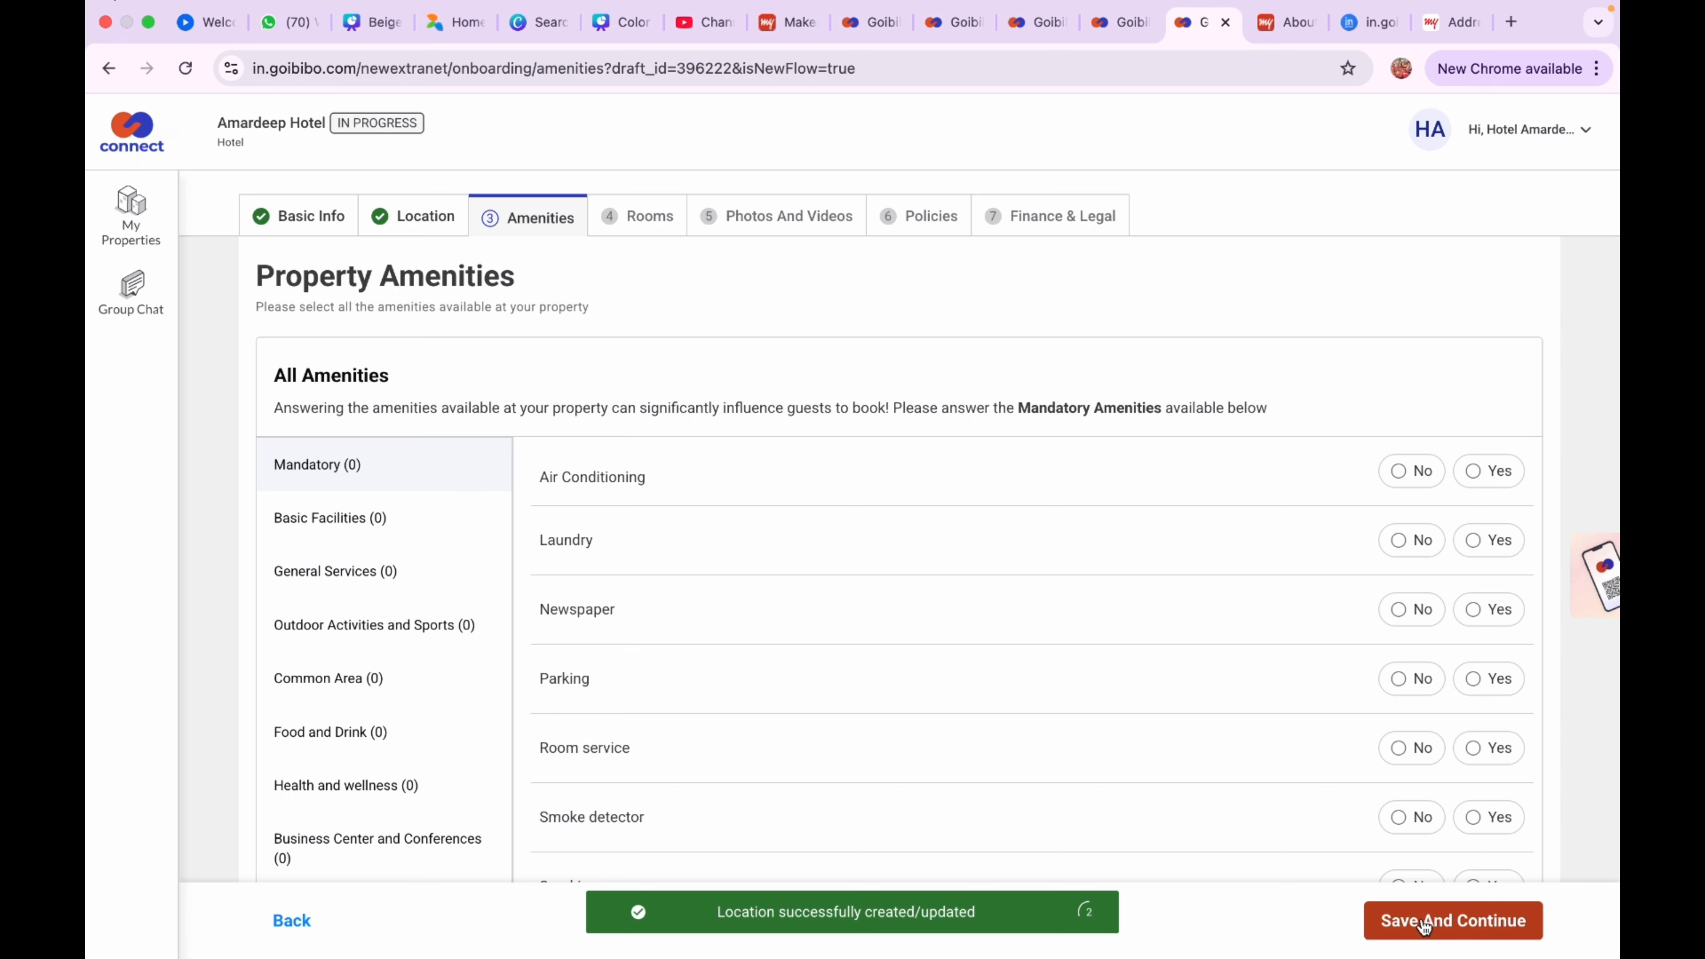
Mark air conditioning available as room-controlled and laundry available as paid
left_click(1476, 477)
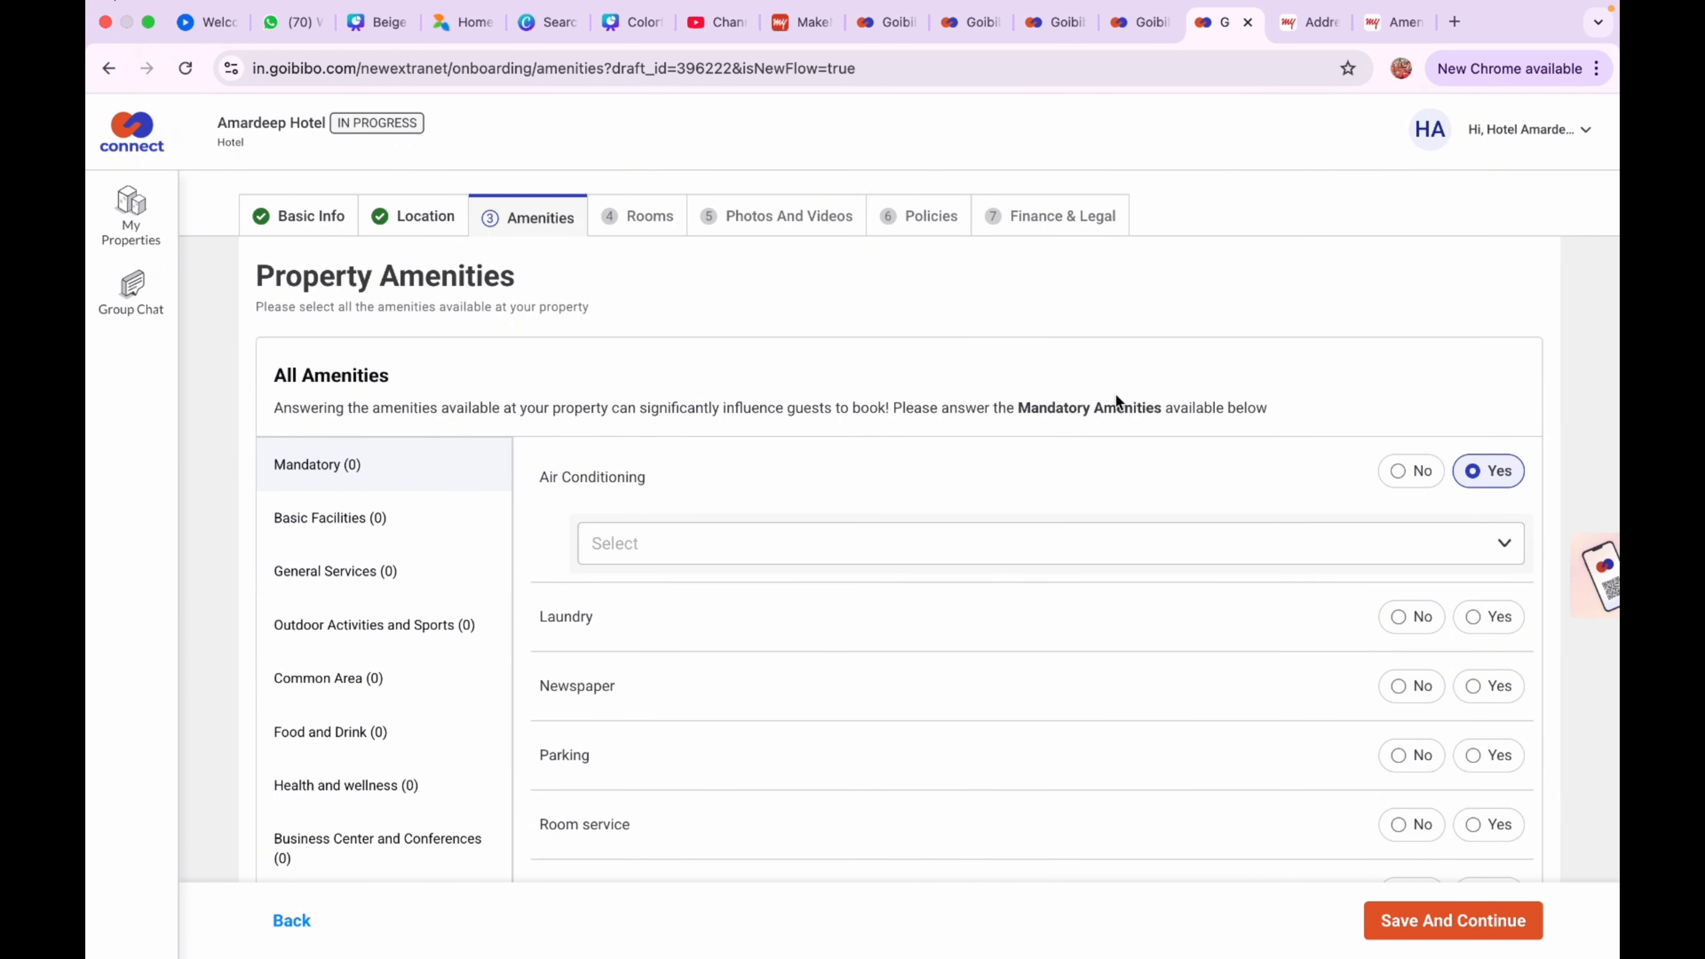
left_click(1472, 549)
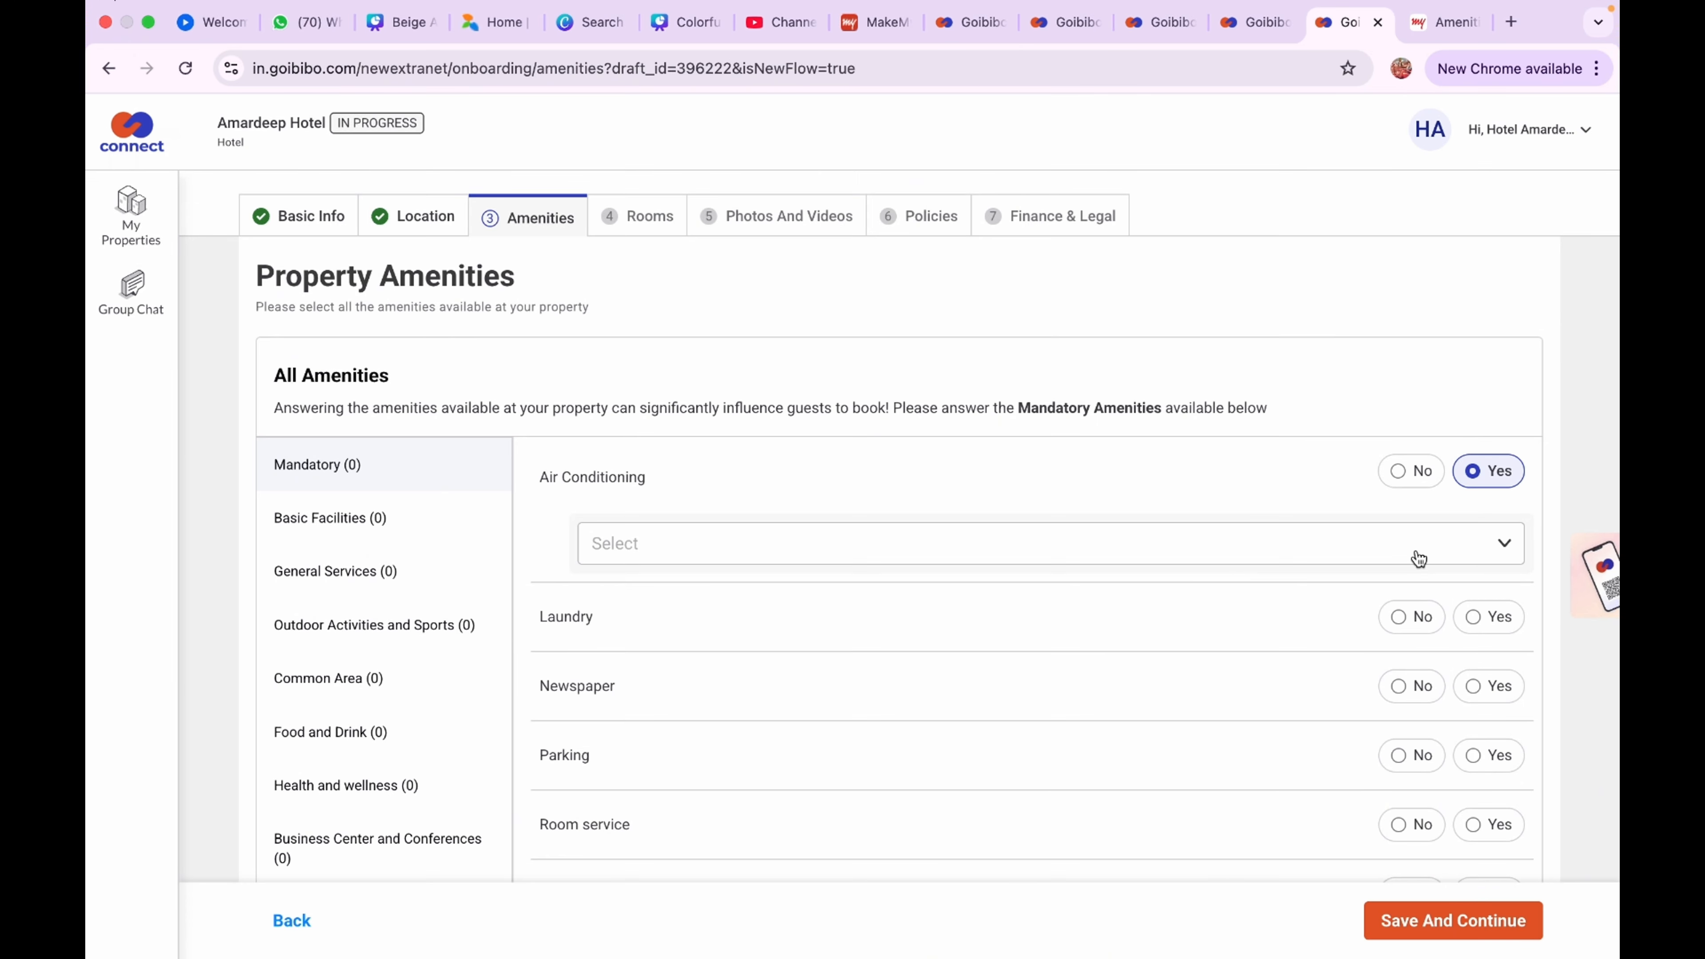
left_click(1417, 557)
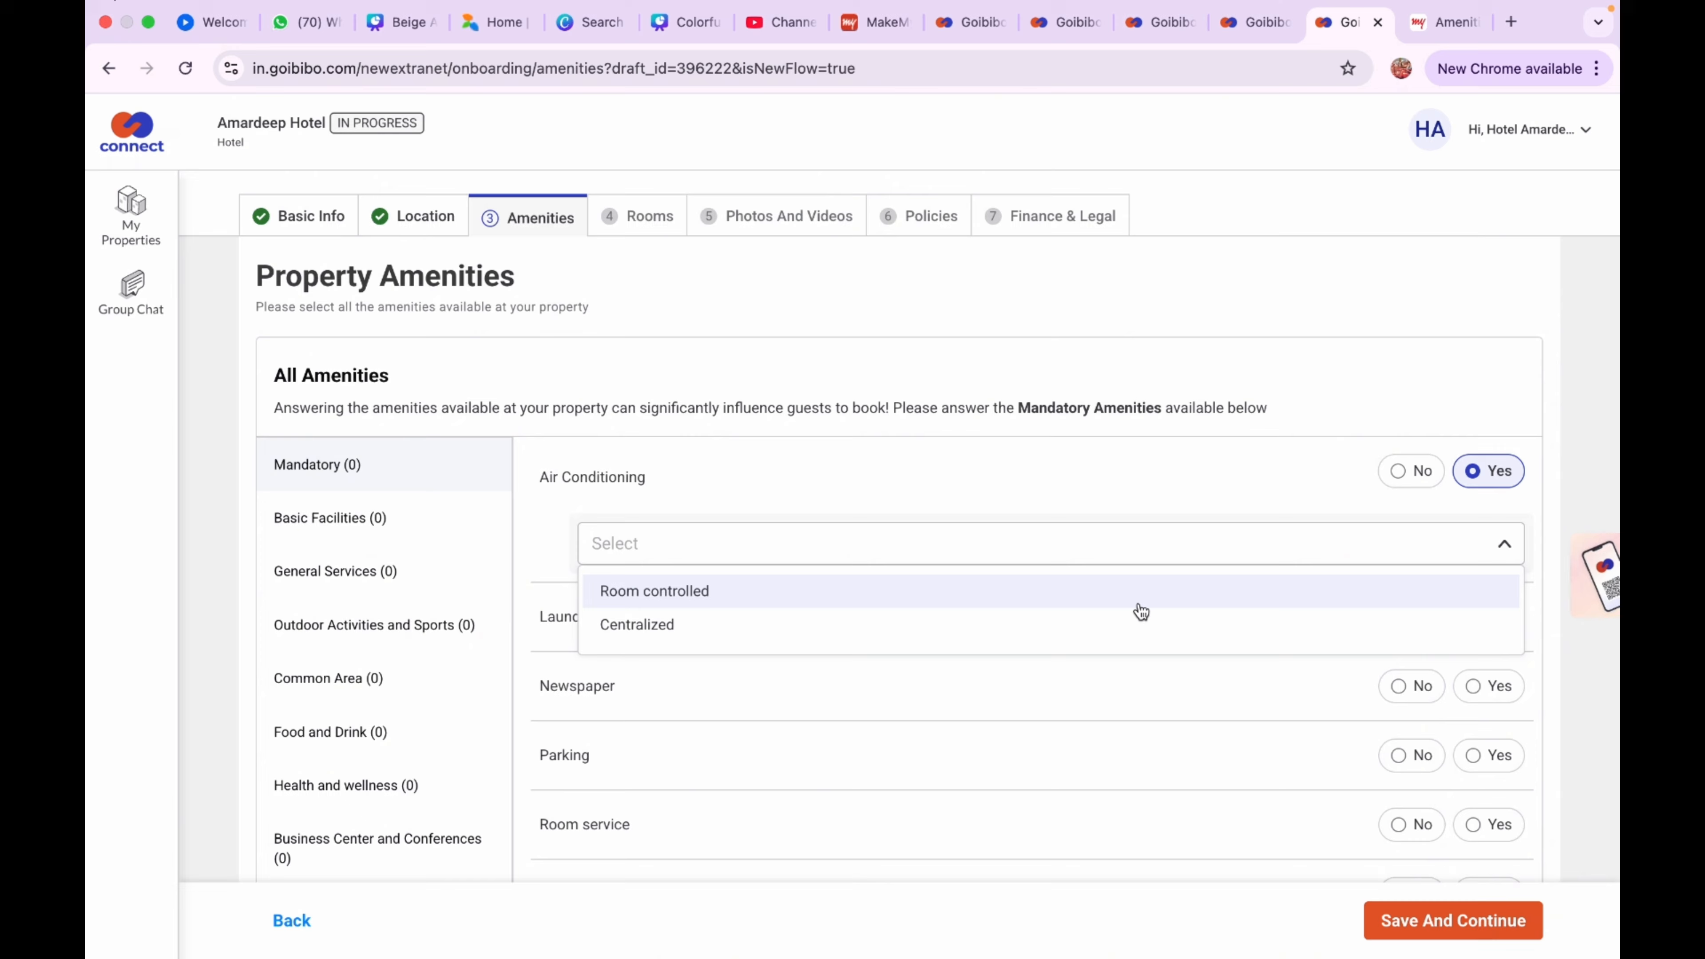
left_click(1108, 604)
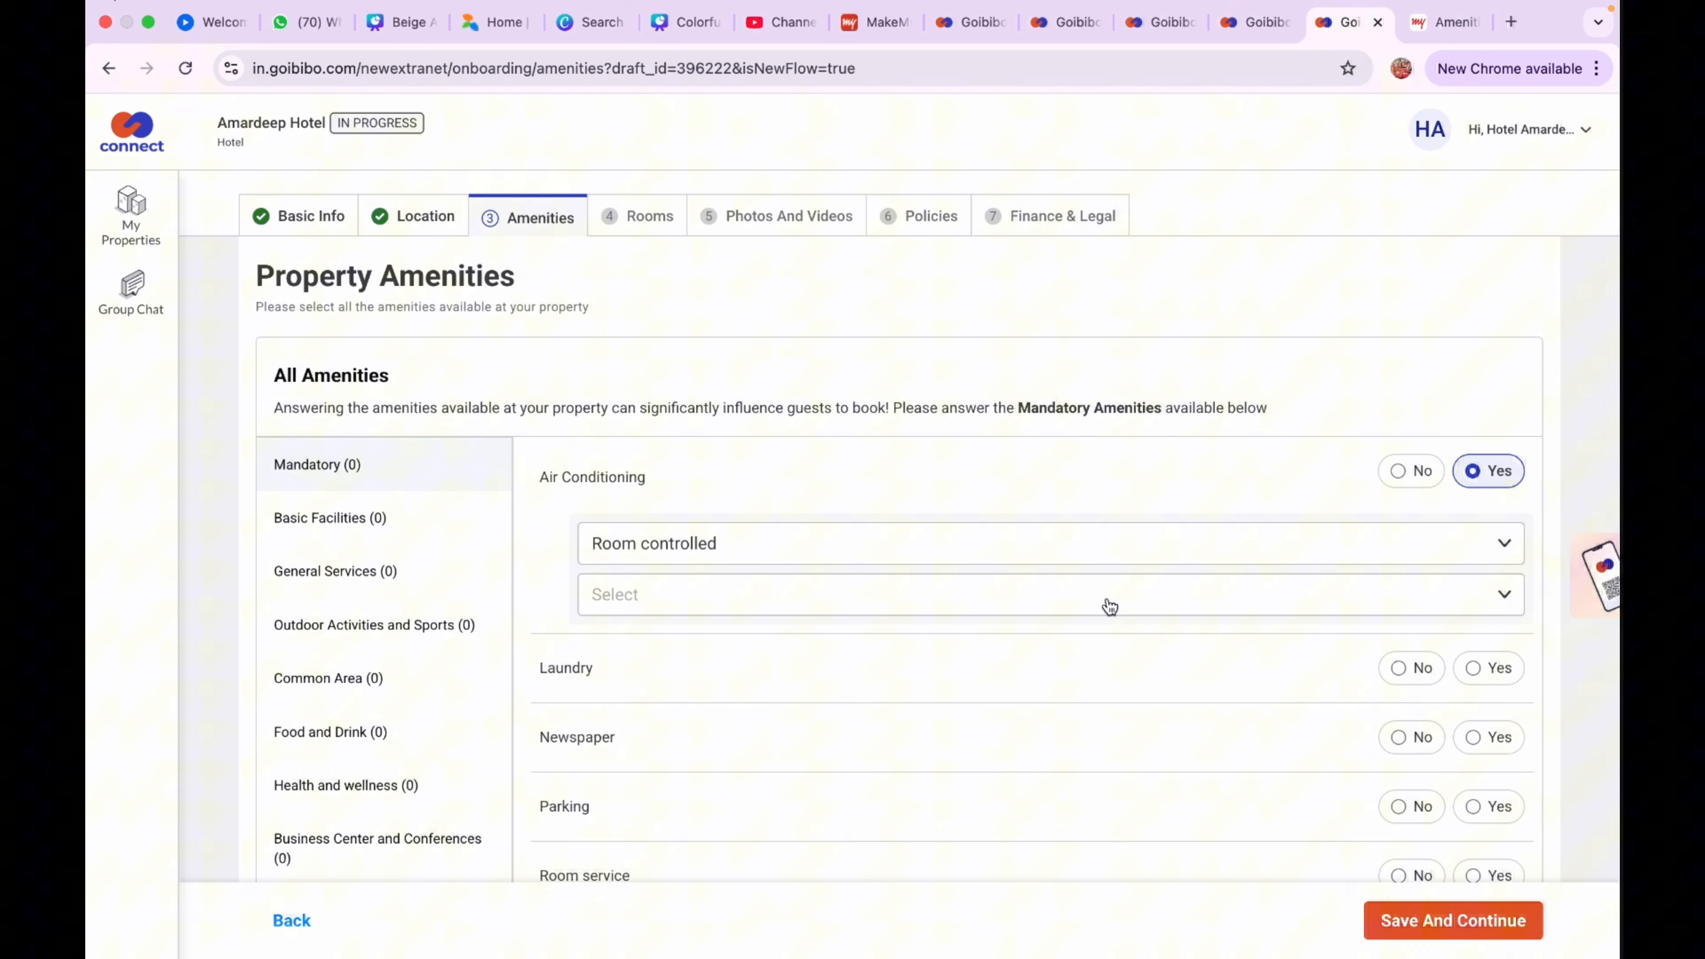
left_click(1474, 668)
scroll(1477, 669, "down", 3)
left_click(1487, 612)
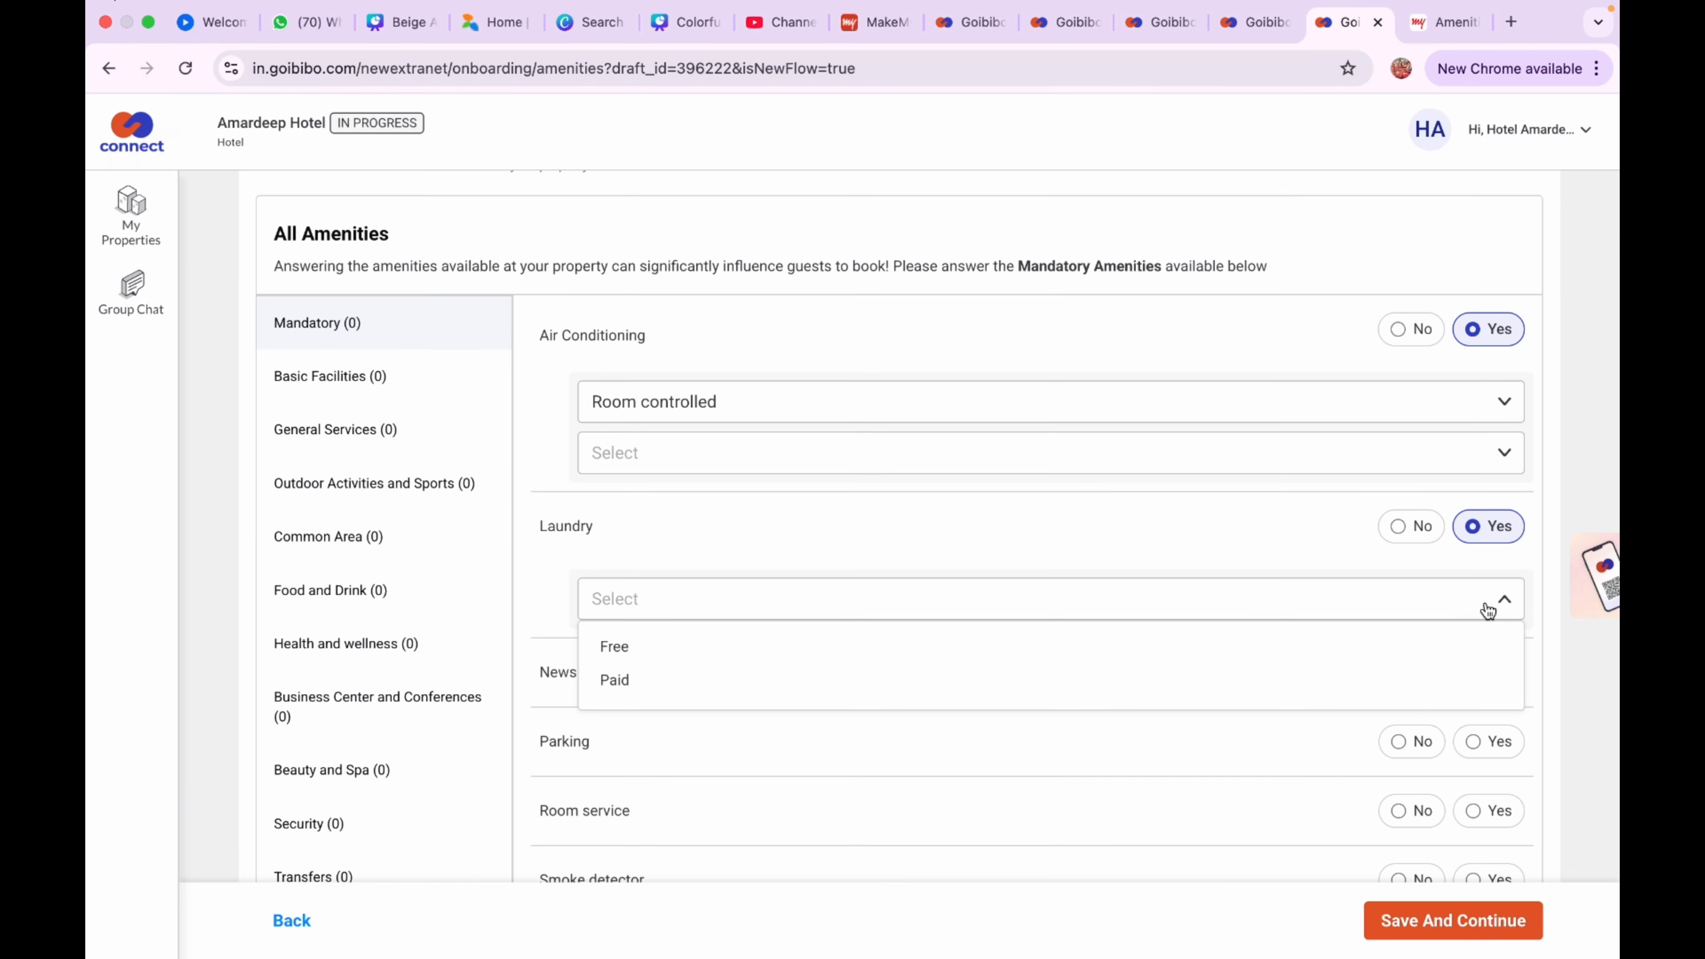
left_click(1359, 682)
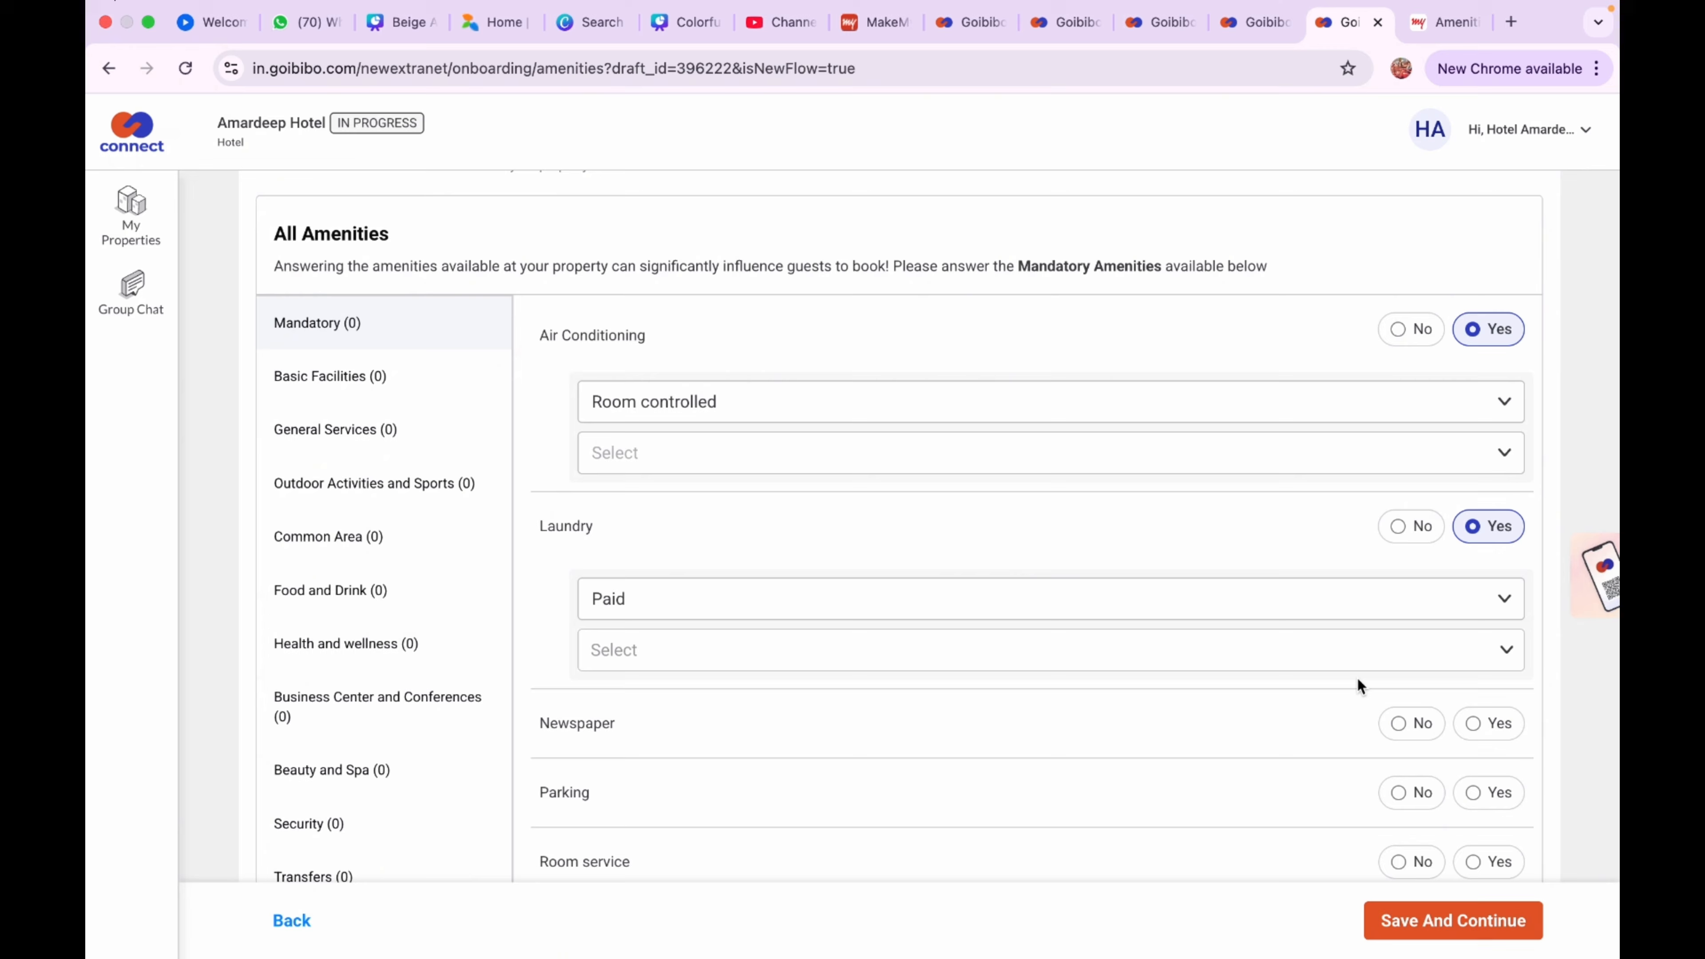
Mark English newspapers and free parking as available
left_click(1476, 727)
scroll(1353, 677, "down", 4)
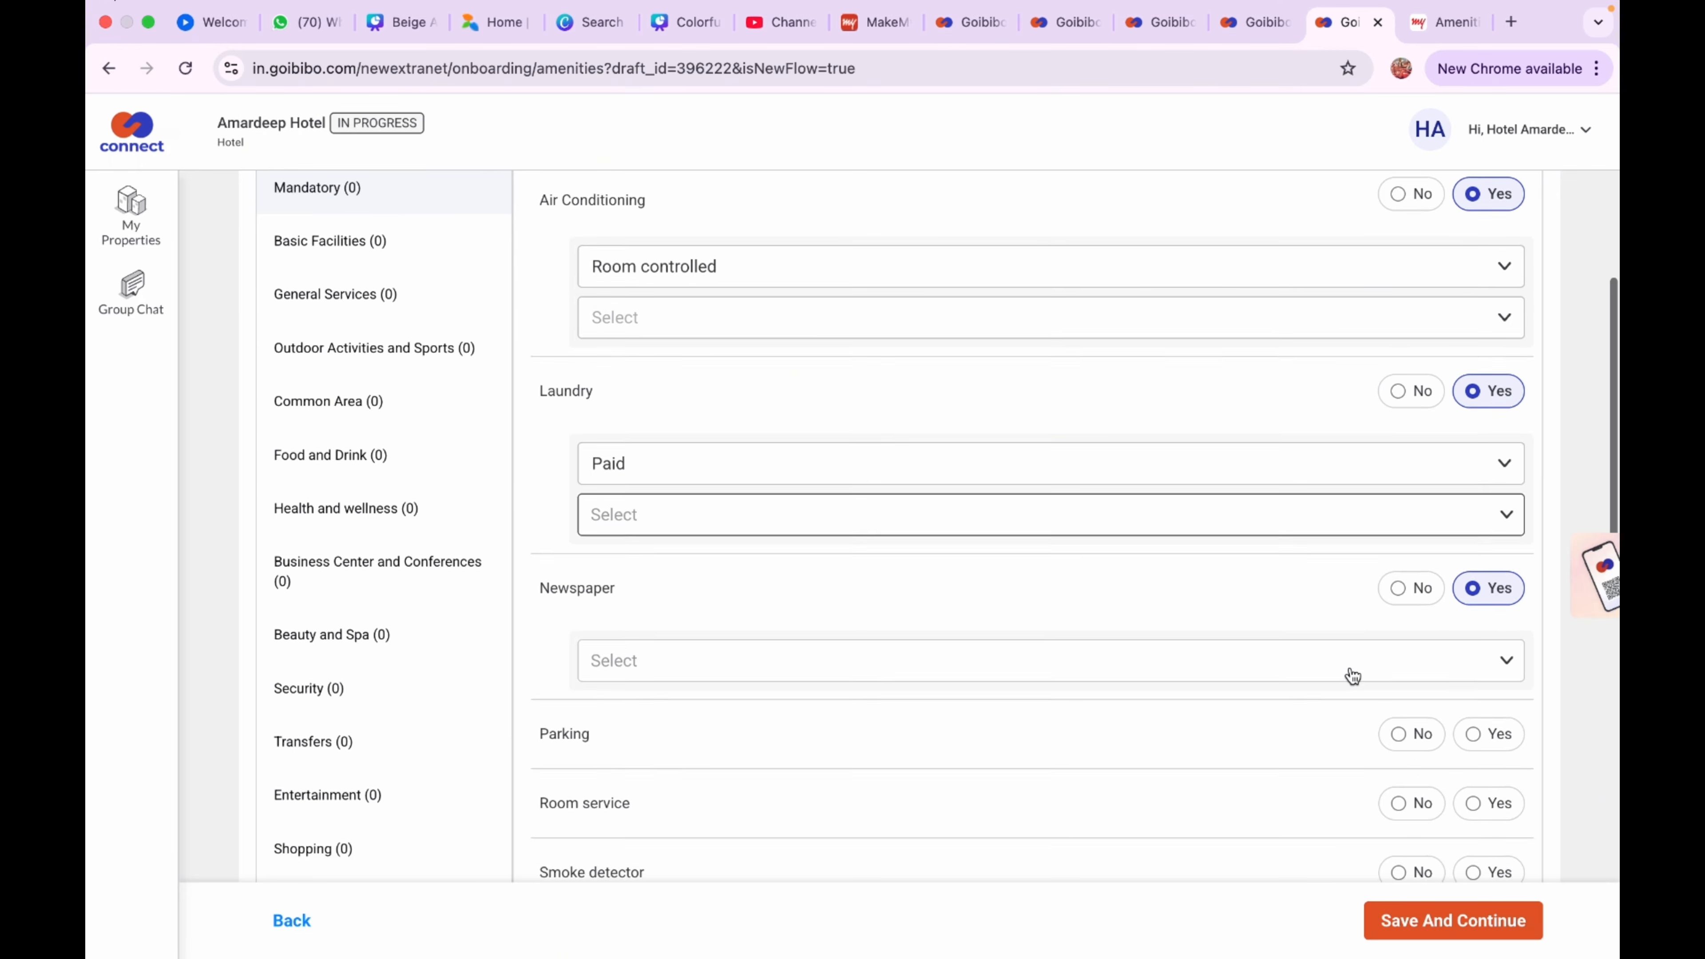
left_click(1358, 617)
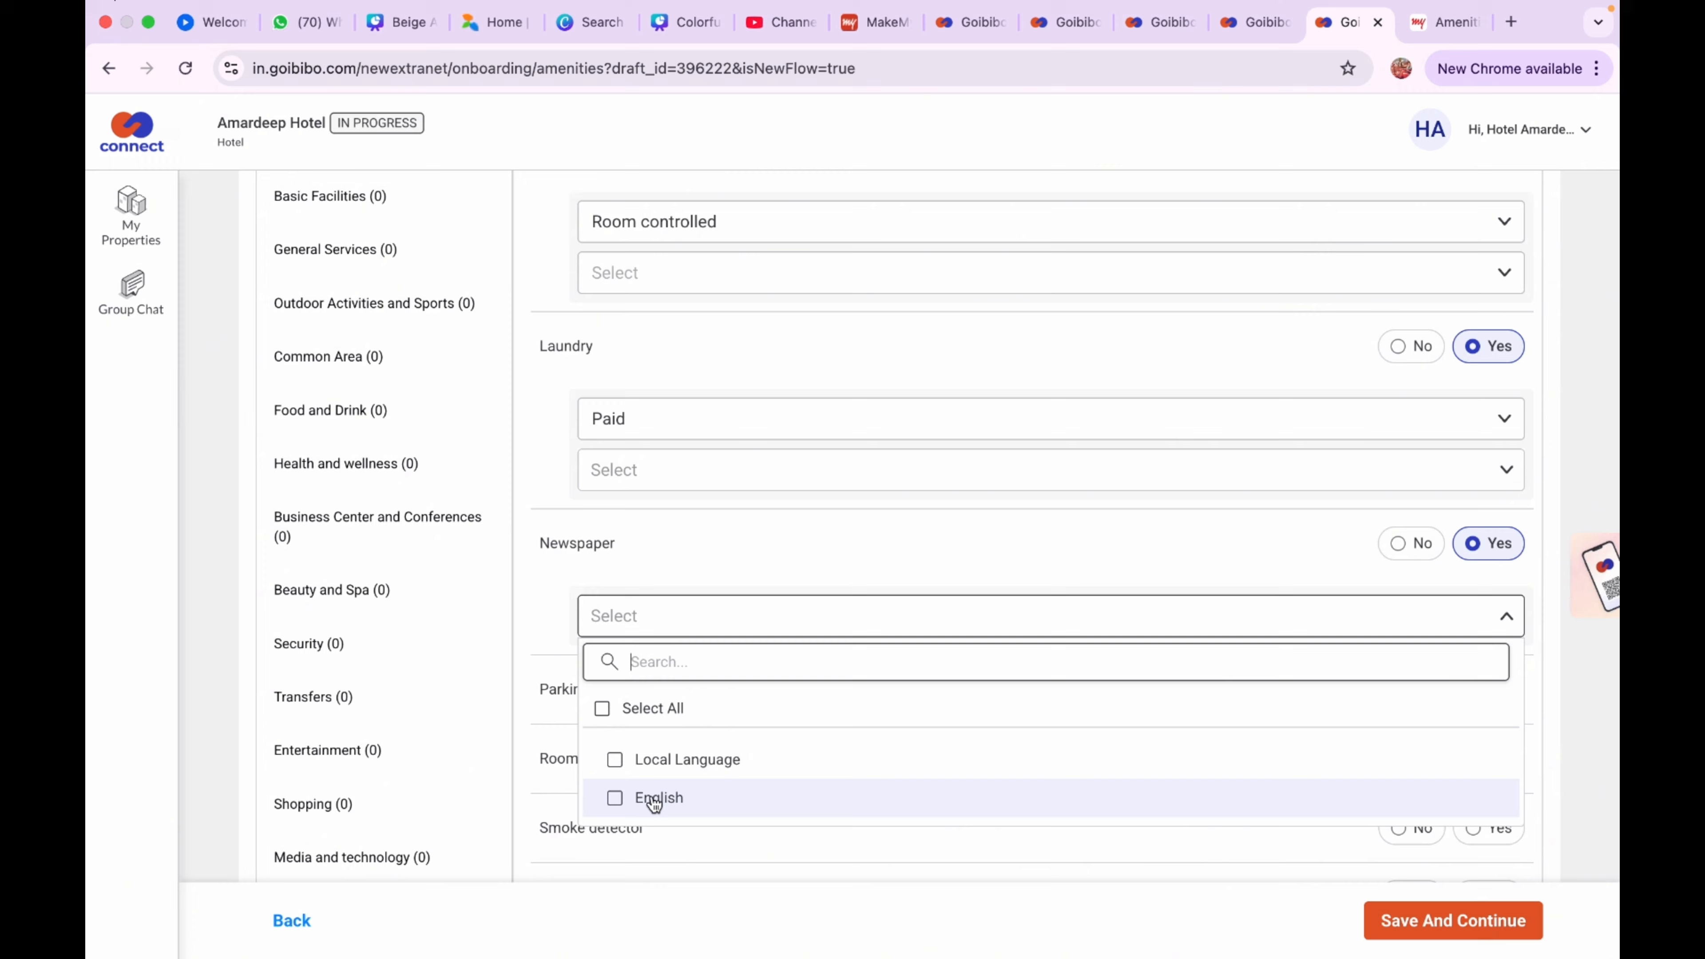
left_click(615, 797)
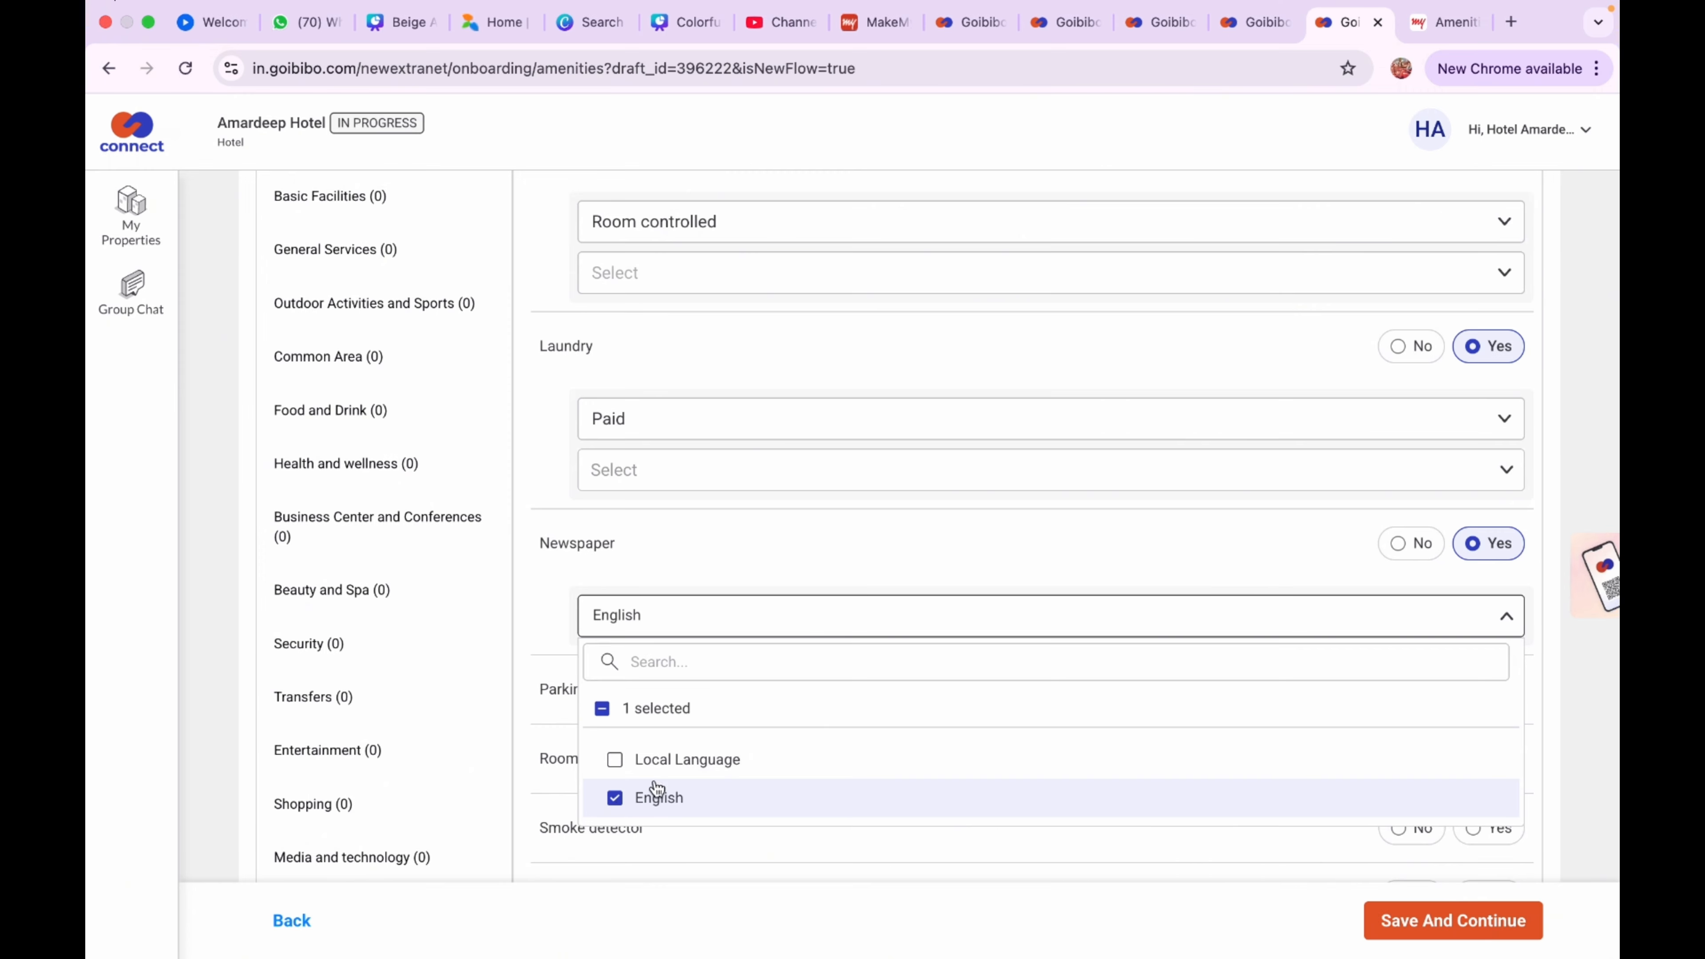
left_click(915, 553)
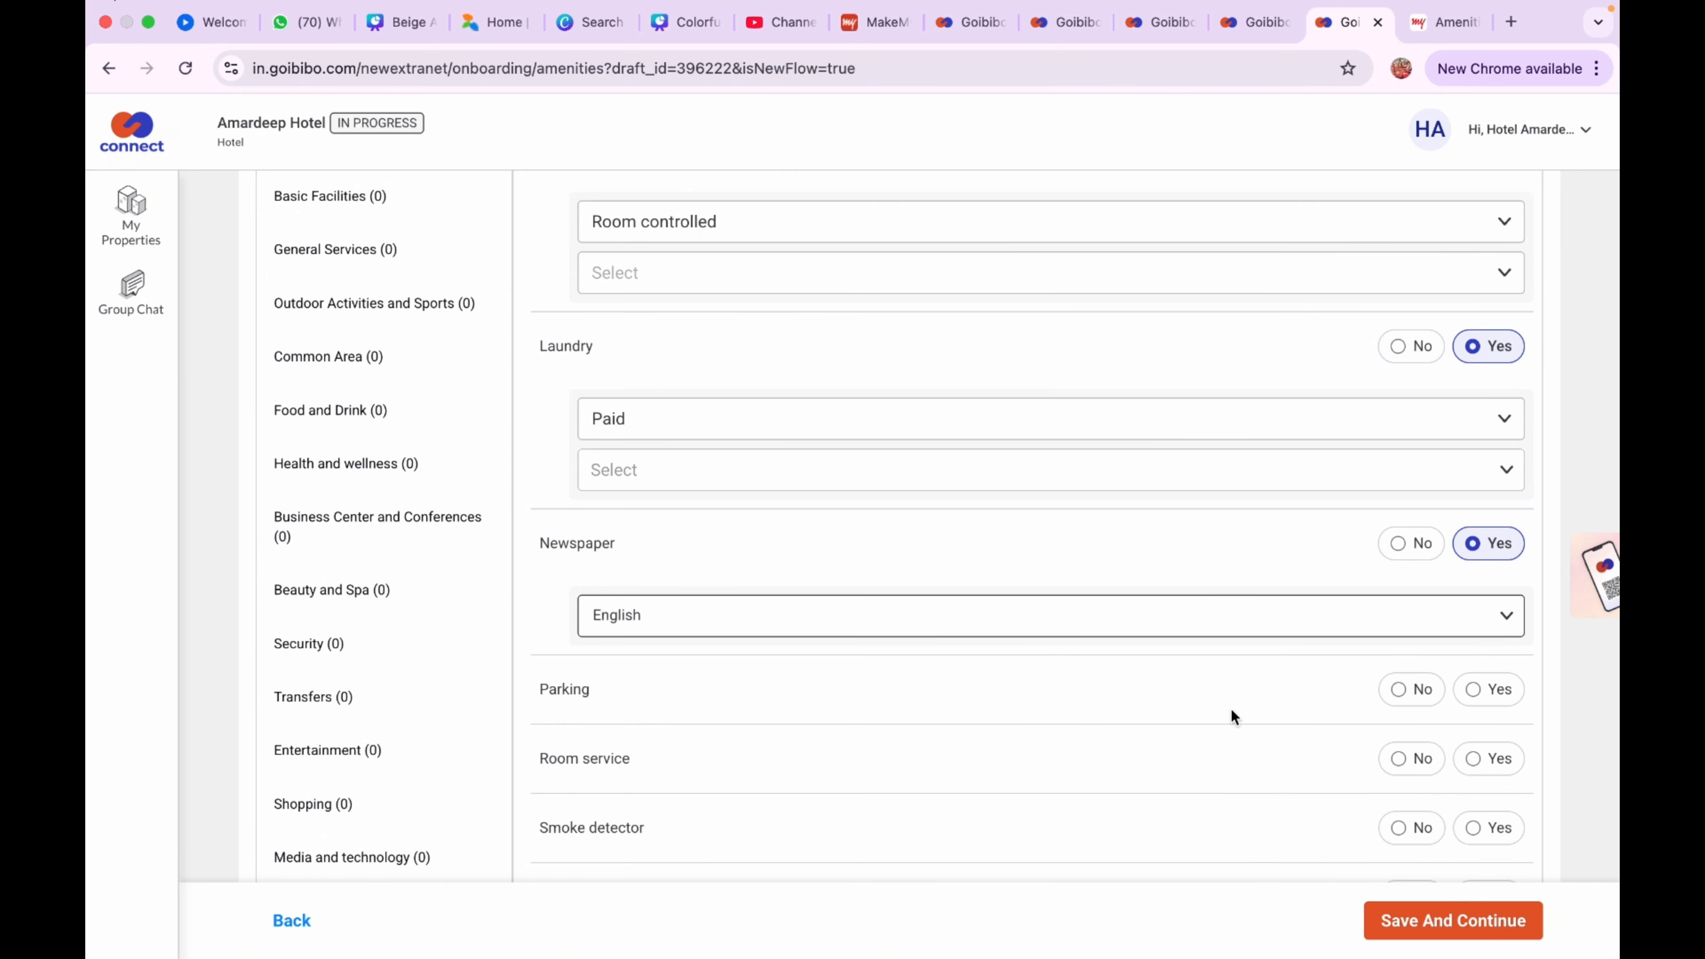
left_click(1471, 689)
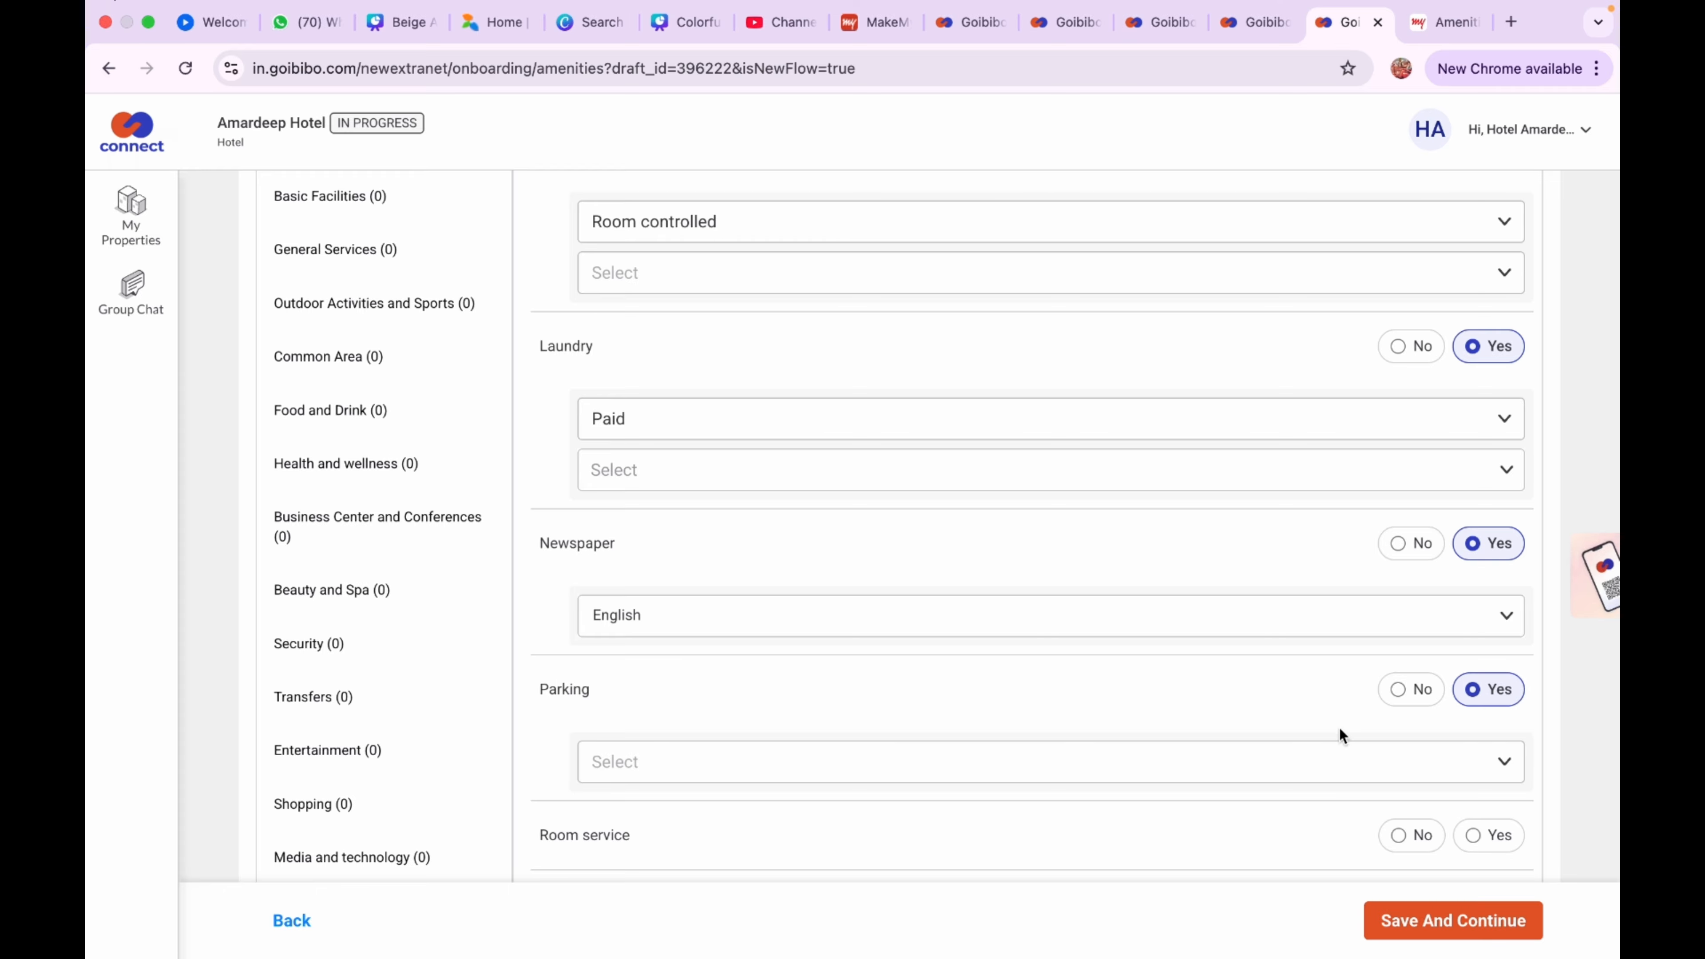
left_click(1327, 766)
scroll(1328, 769, "down", 2)
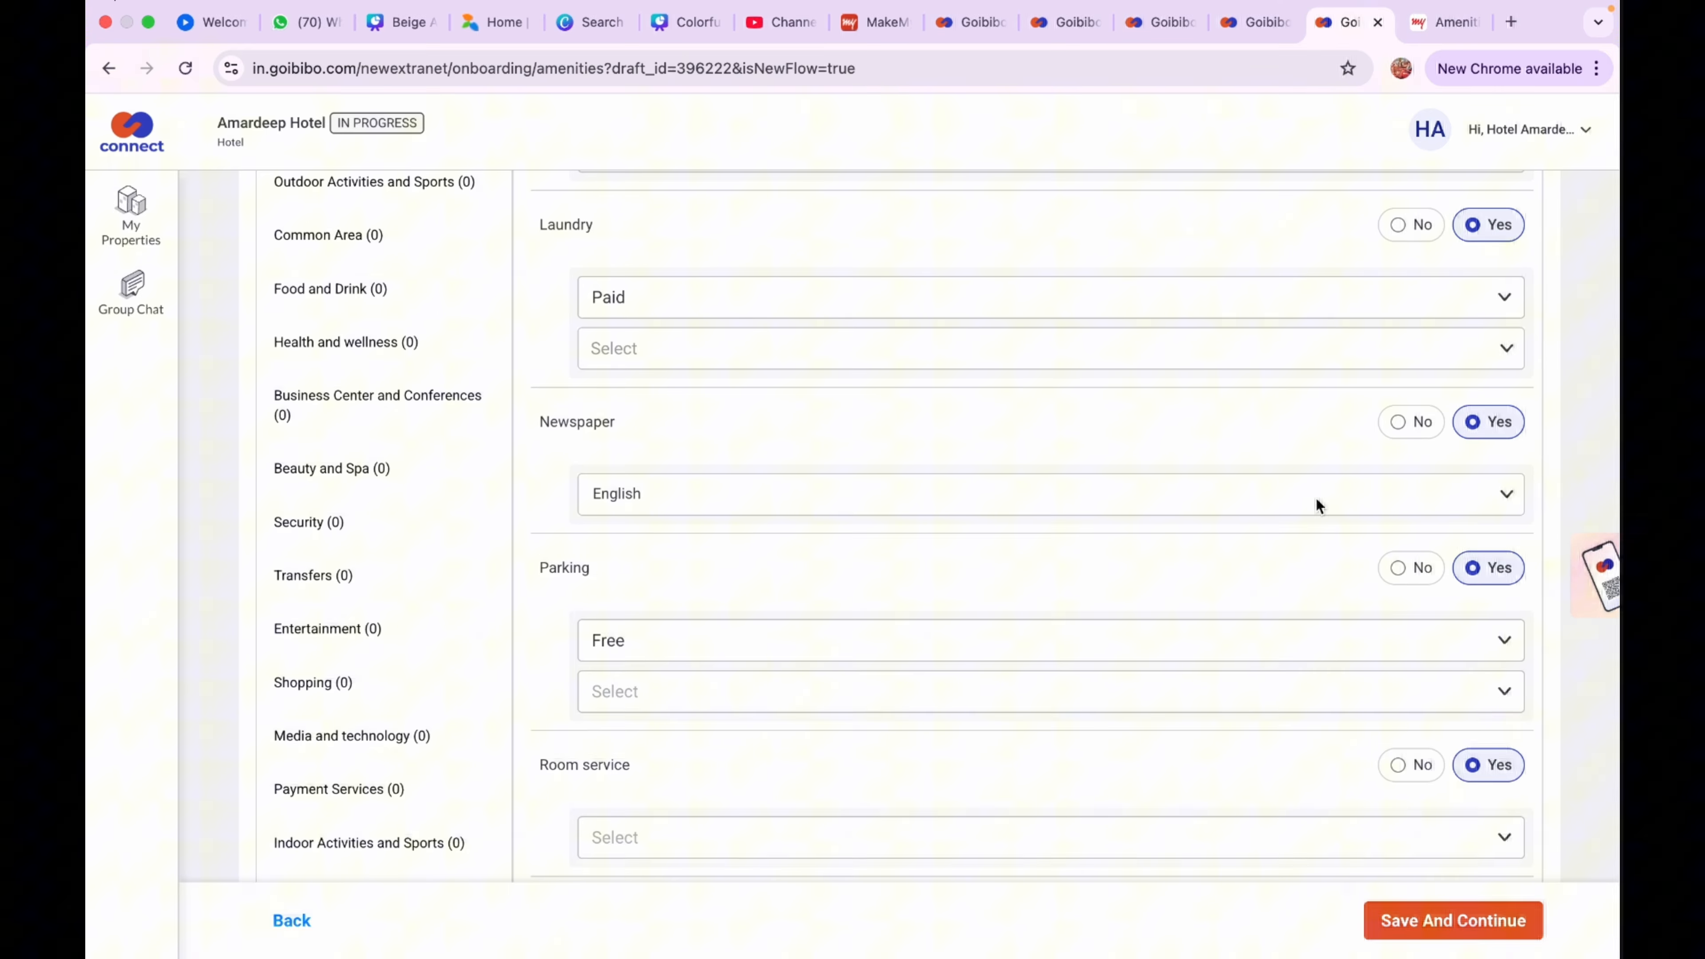
scroll(1310, 539, "down", 3)
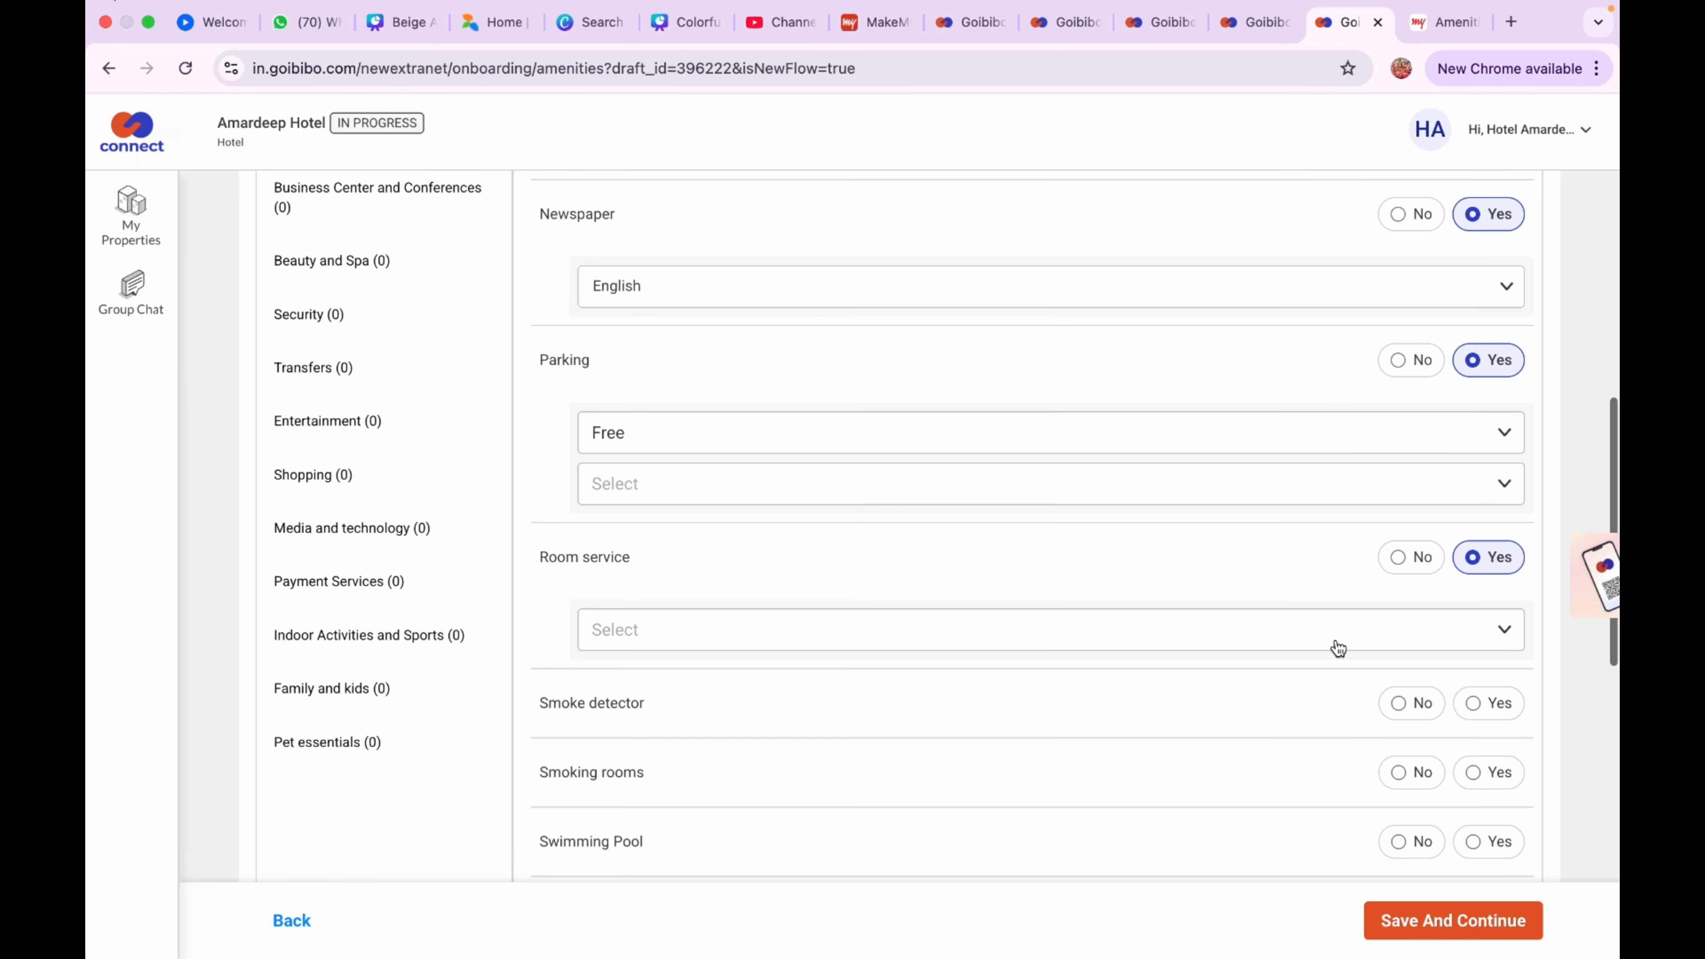
Set room service to 24 hours; answer No for smoke detector, smoking rooms and pool
left_click(1338, 648)
left_click(1305, 677)
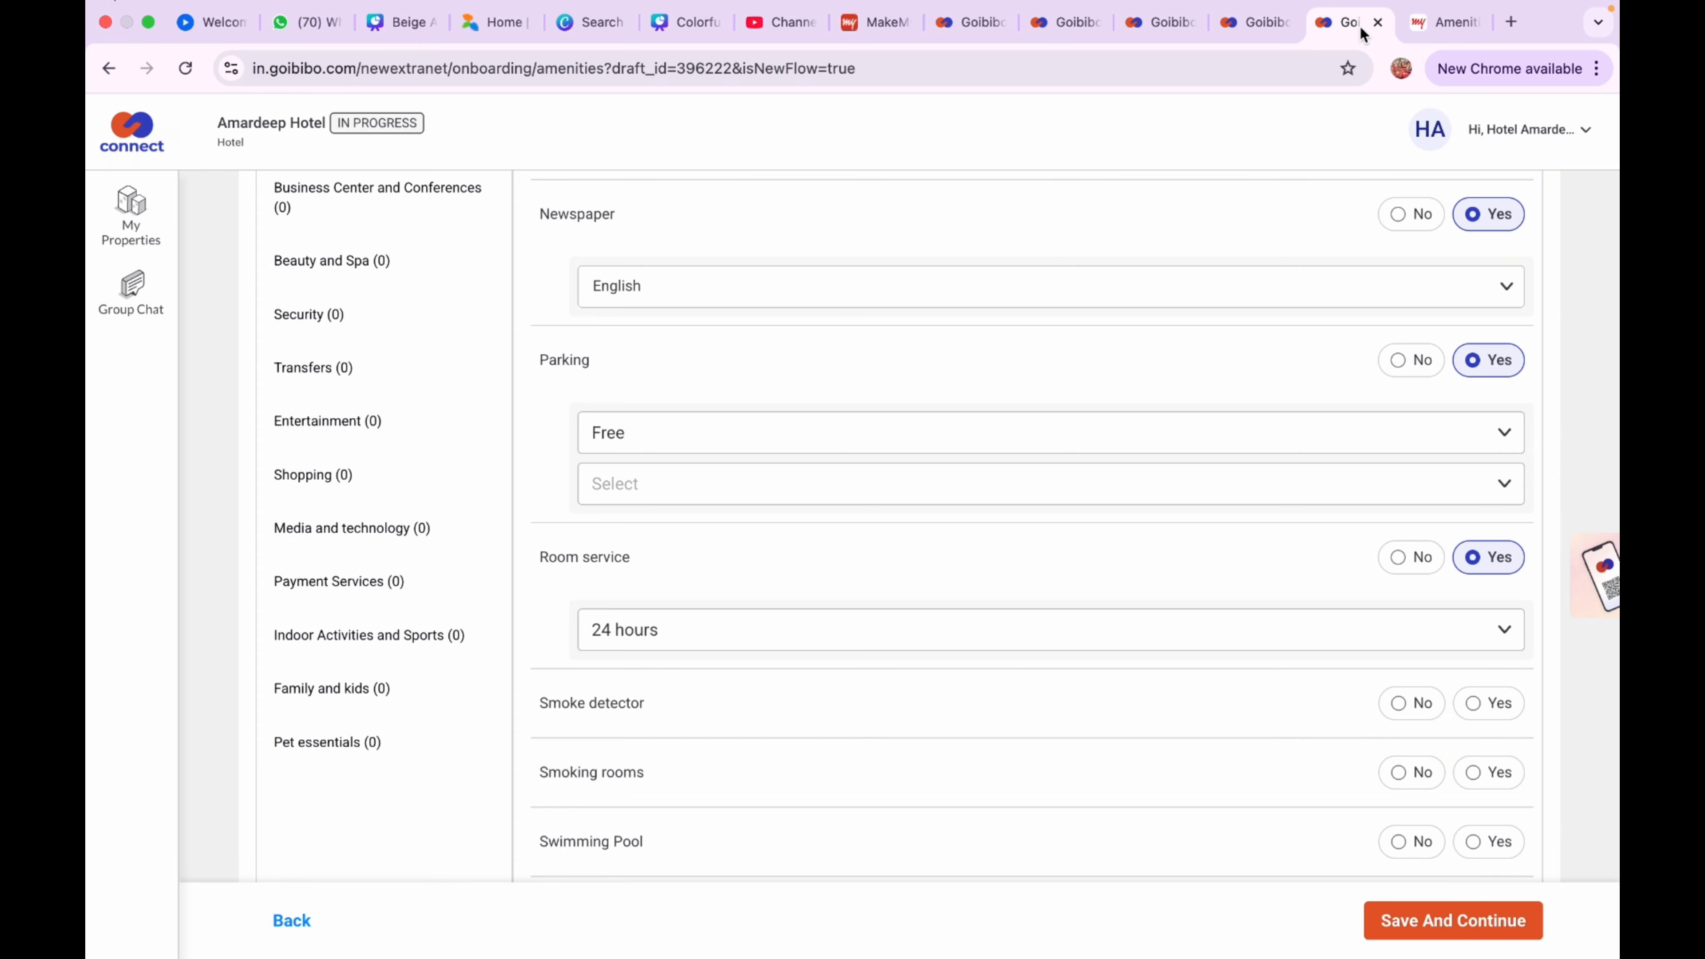
scroll(1299, 549, "down", 3)
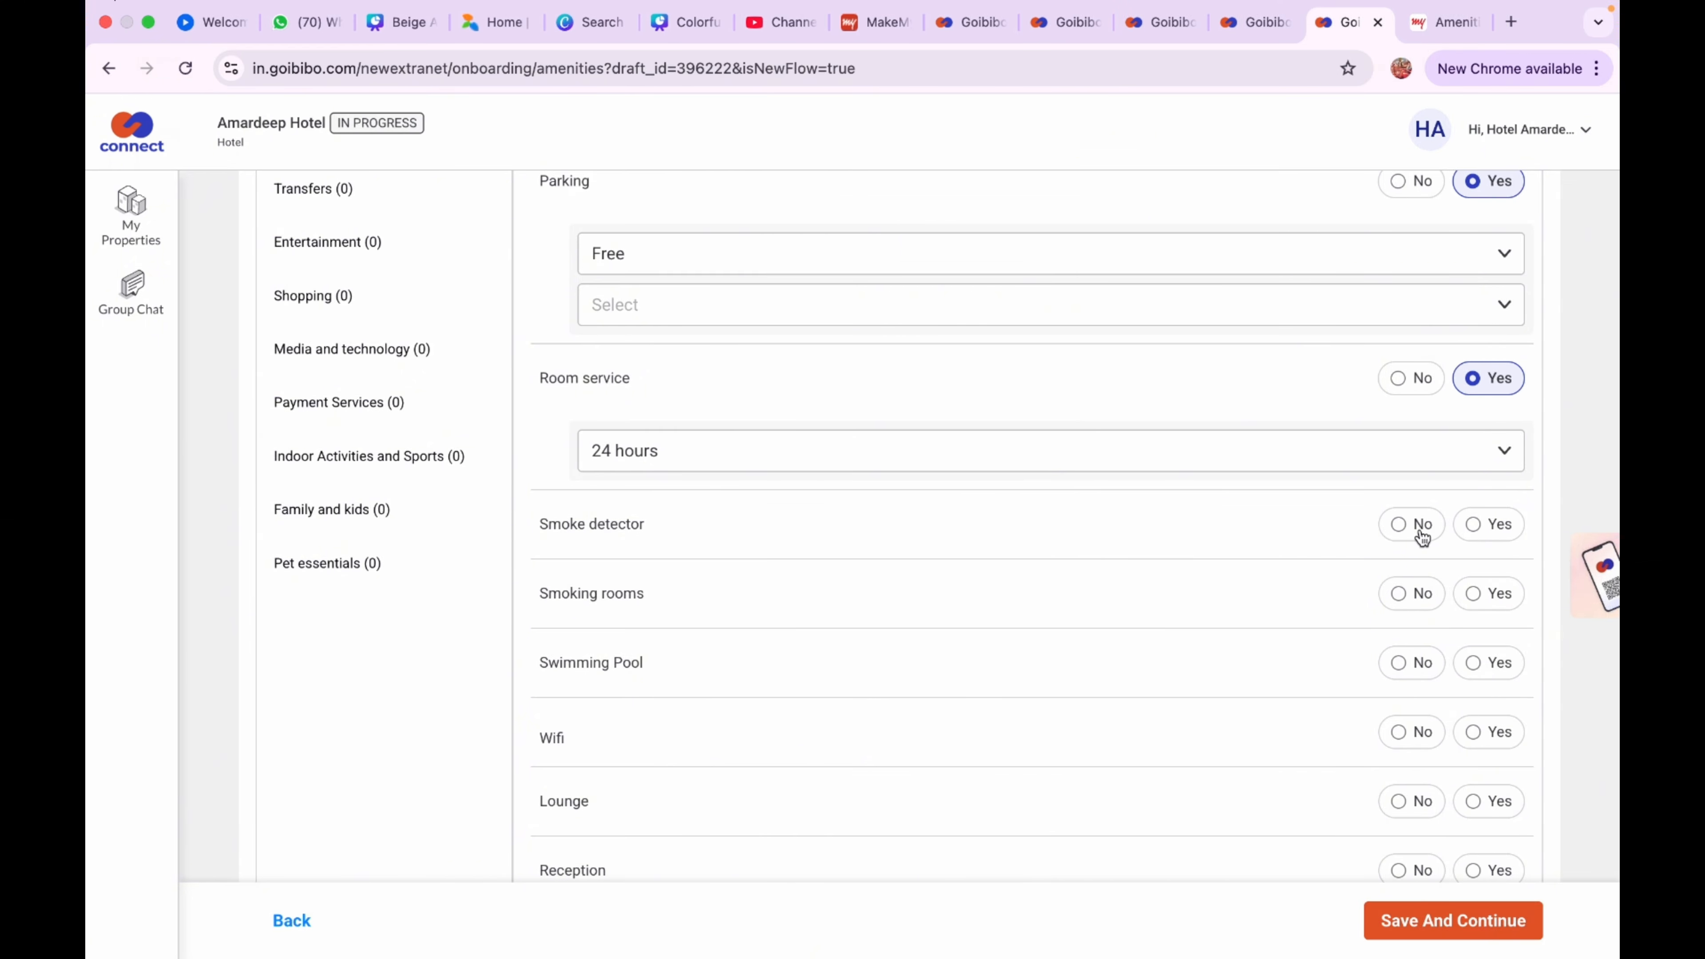
left_click(1402, 536)
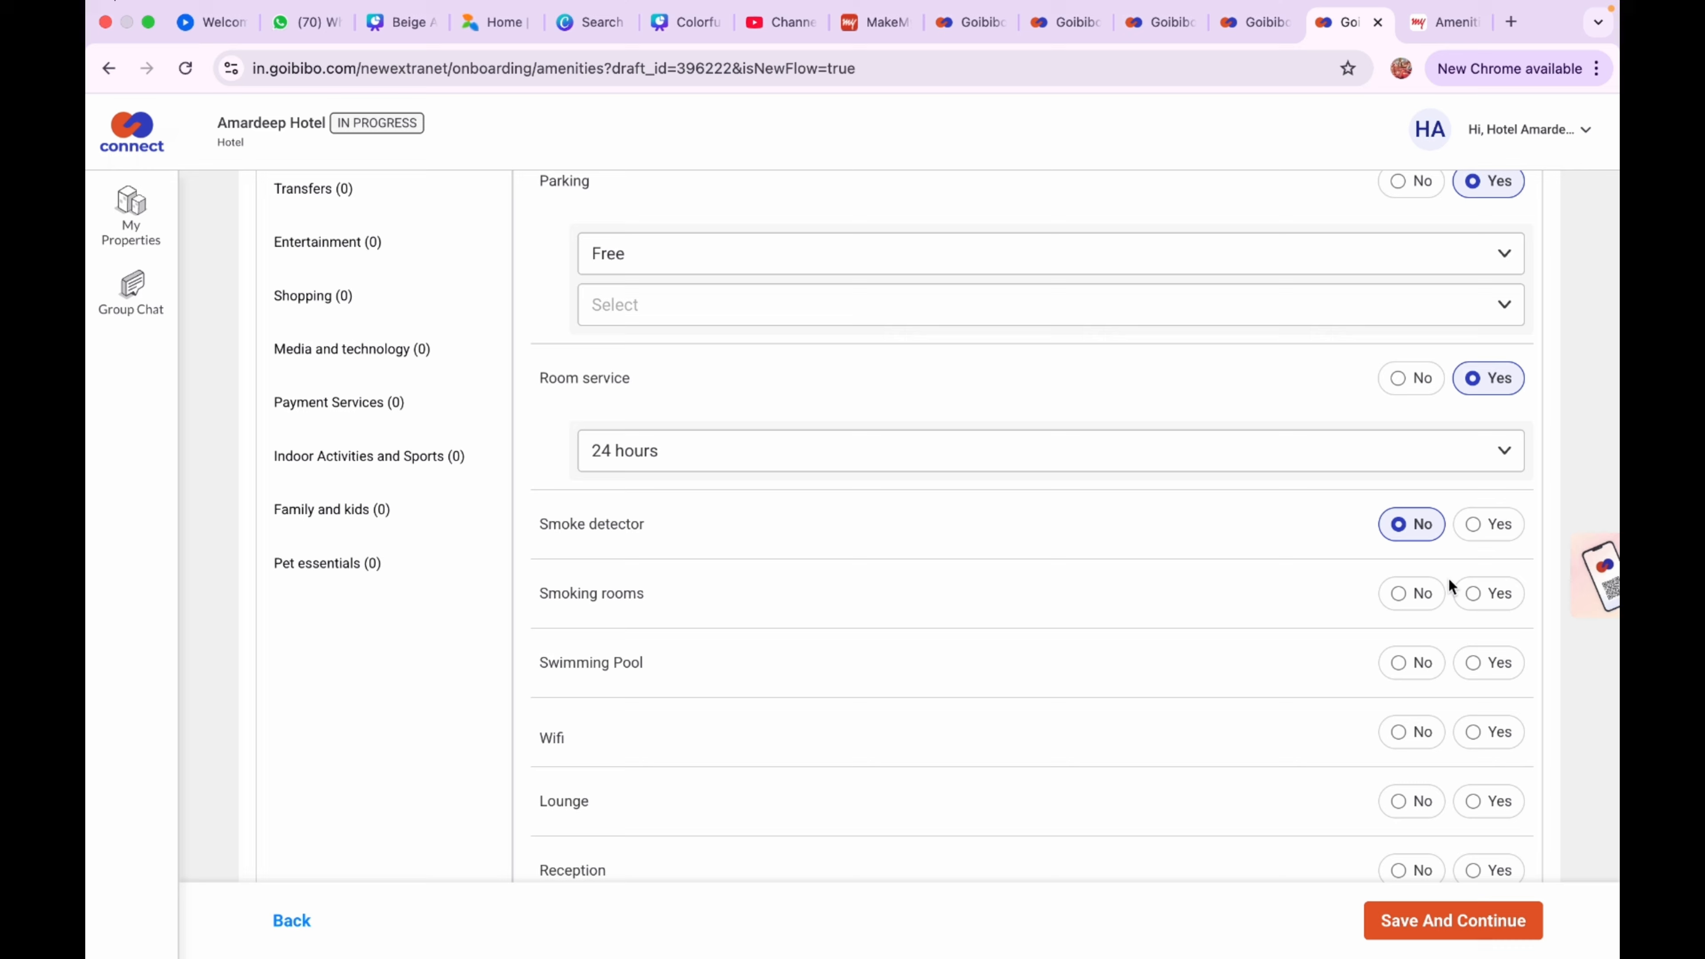
left_click(1407, 601)
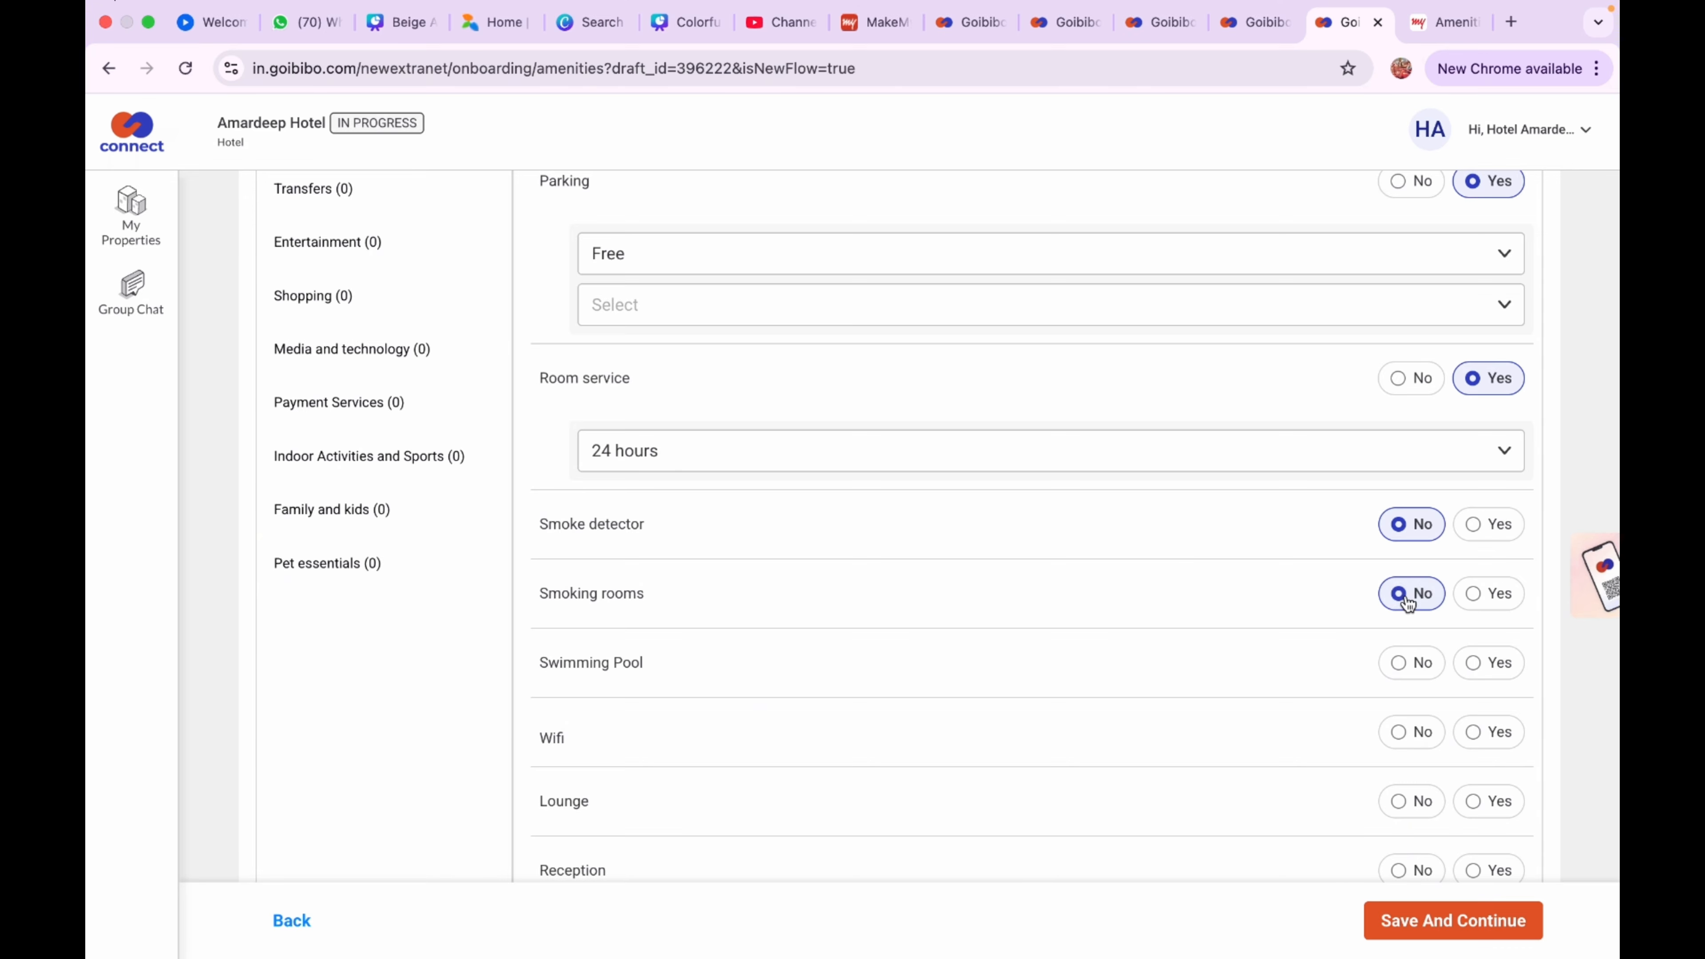
scroll(1407, 602, "down", 2)
left_click(1405, 568)
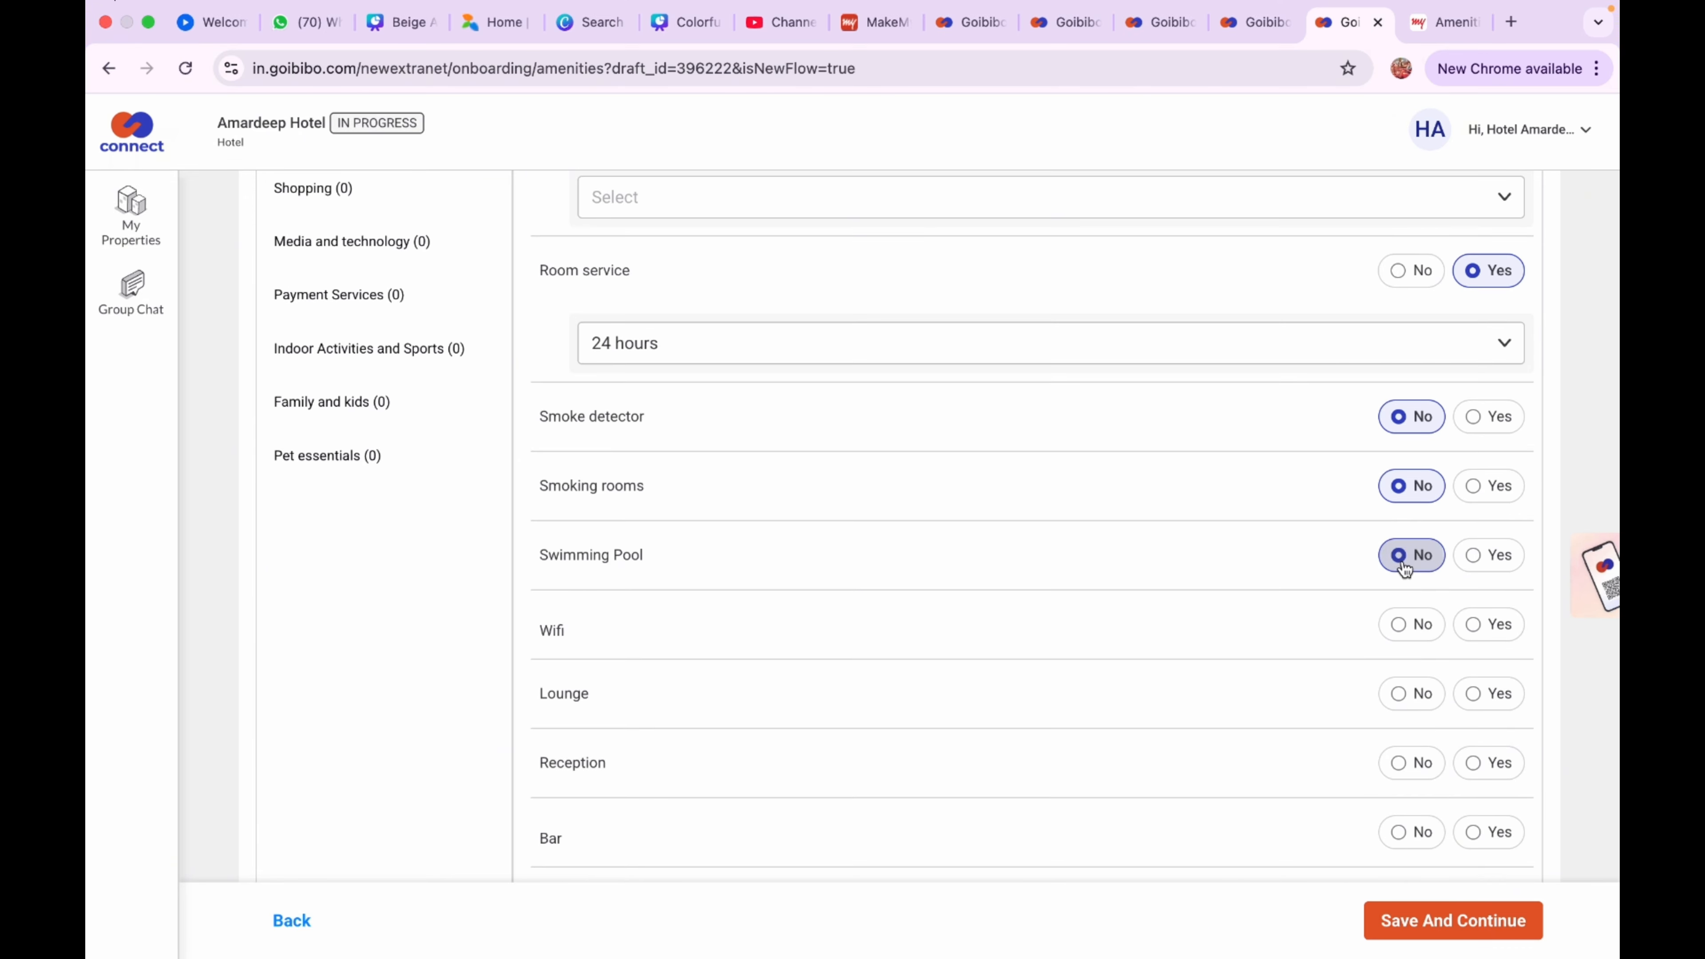
Mark Wifi as available and free
left_click(1476, 635)
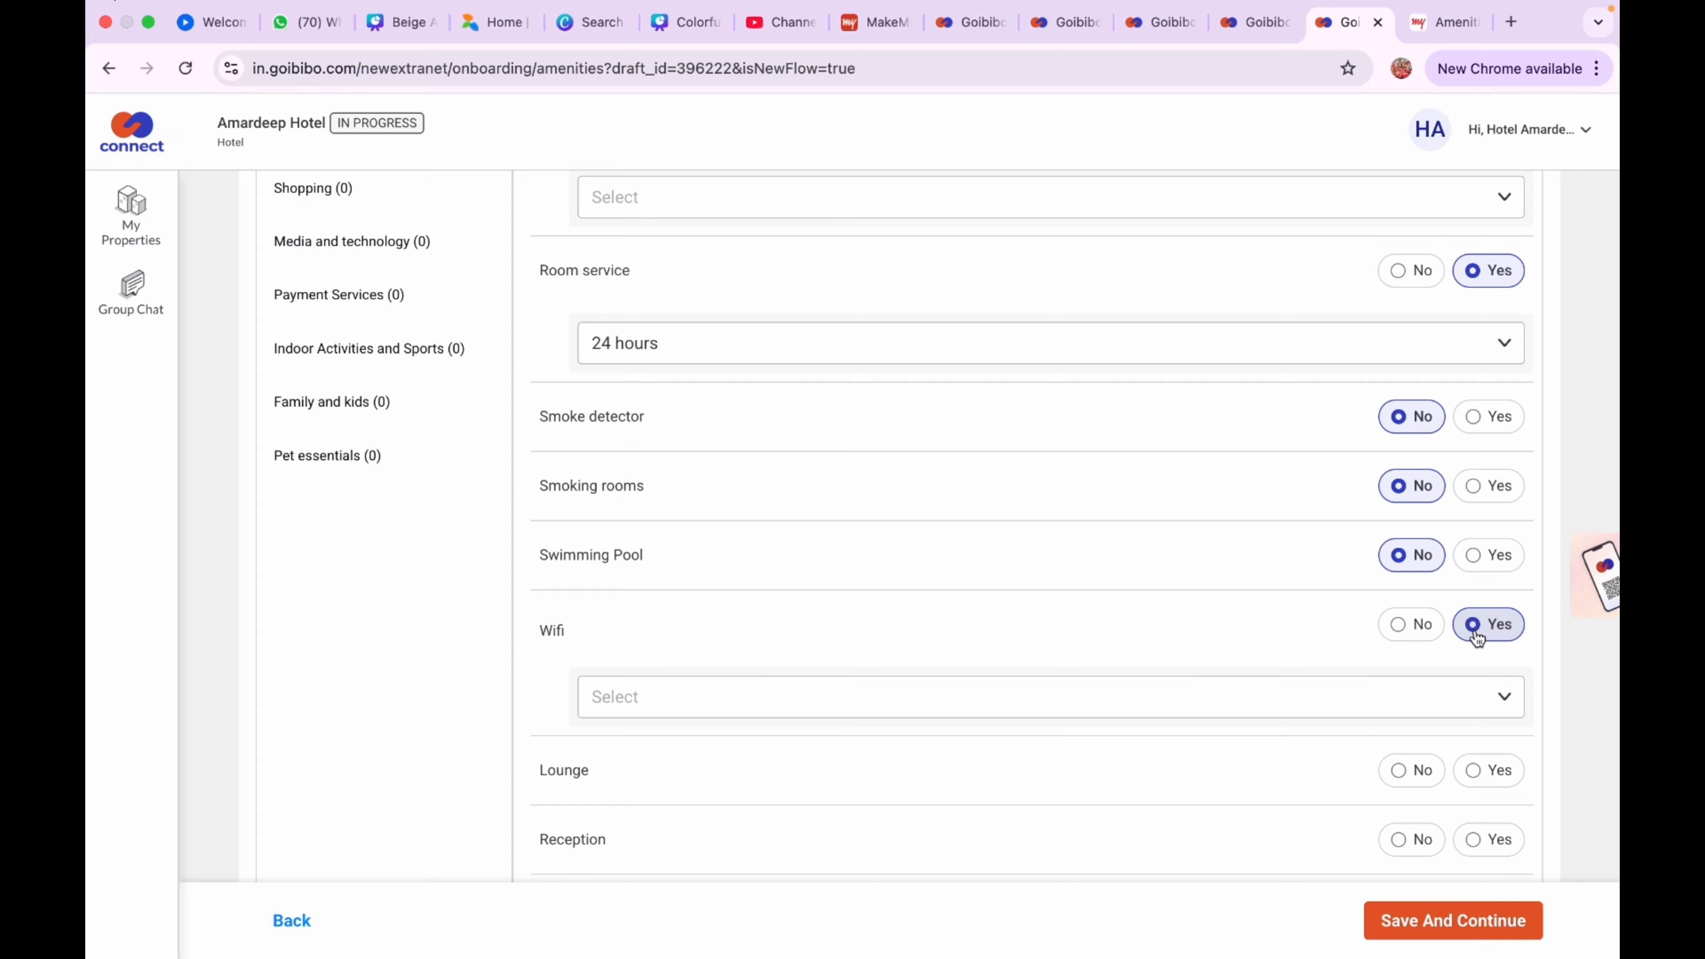
left_click(1440, 705)
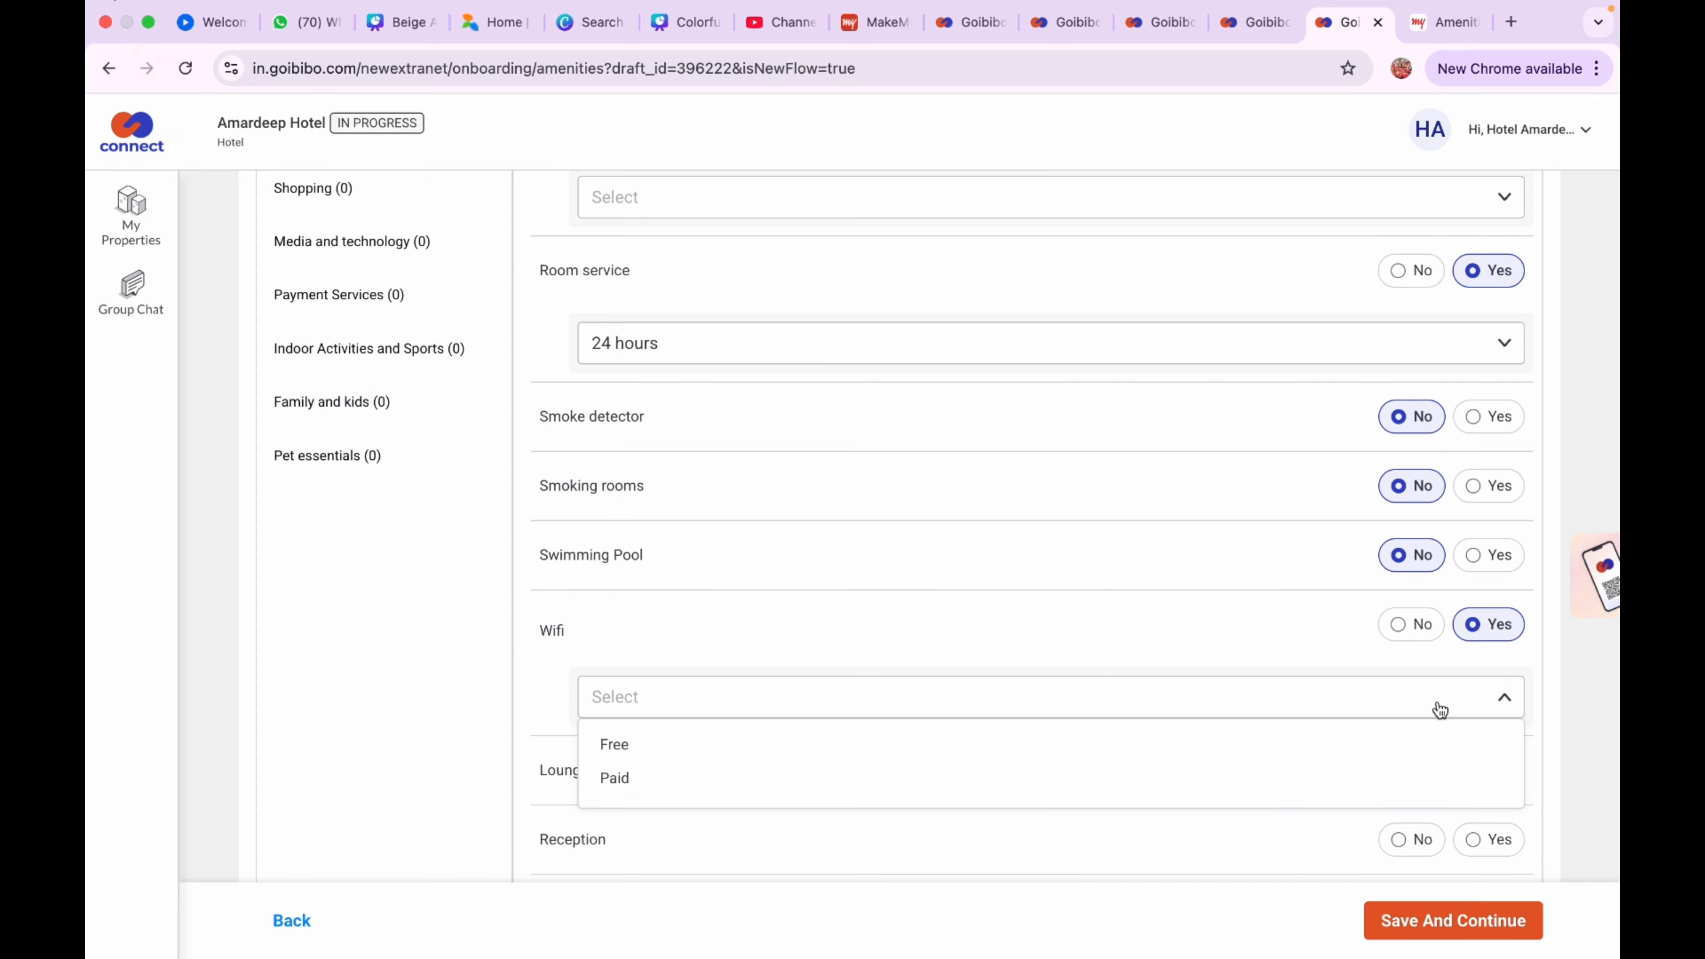
left_click(1416, 744)
scroll(1418, 742, "down", 3)
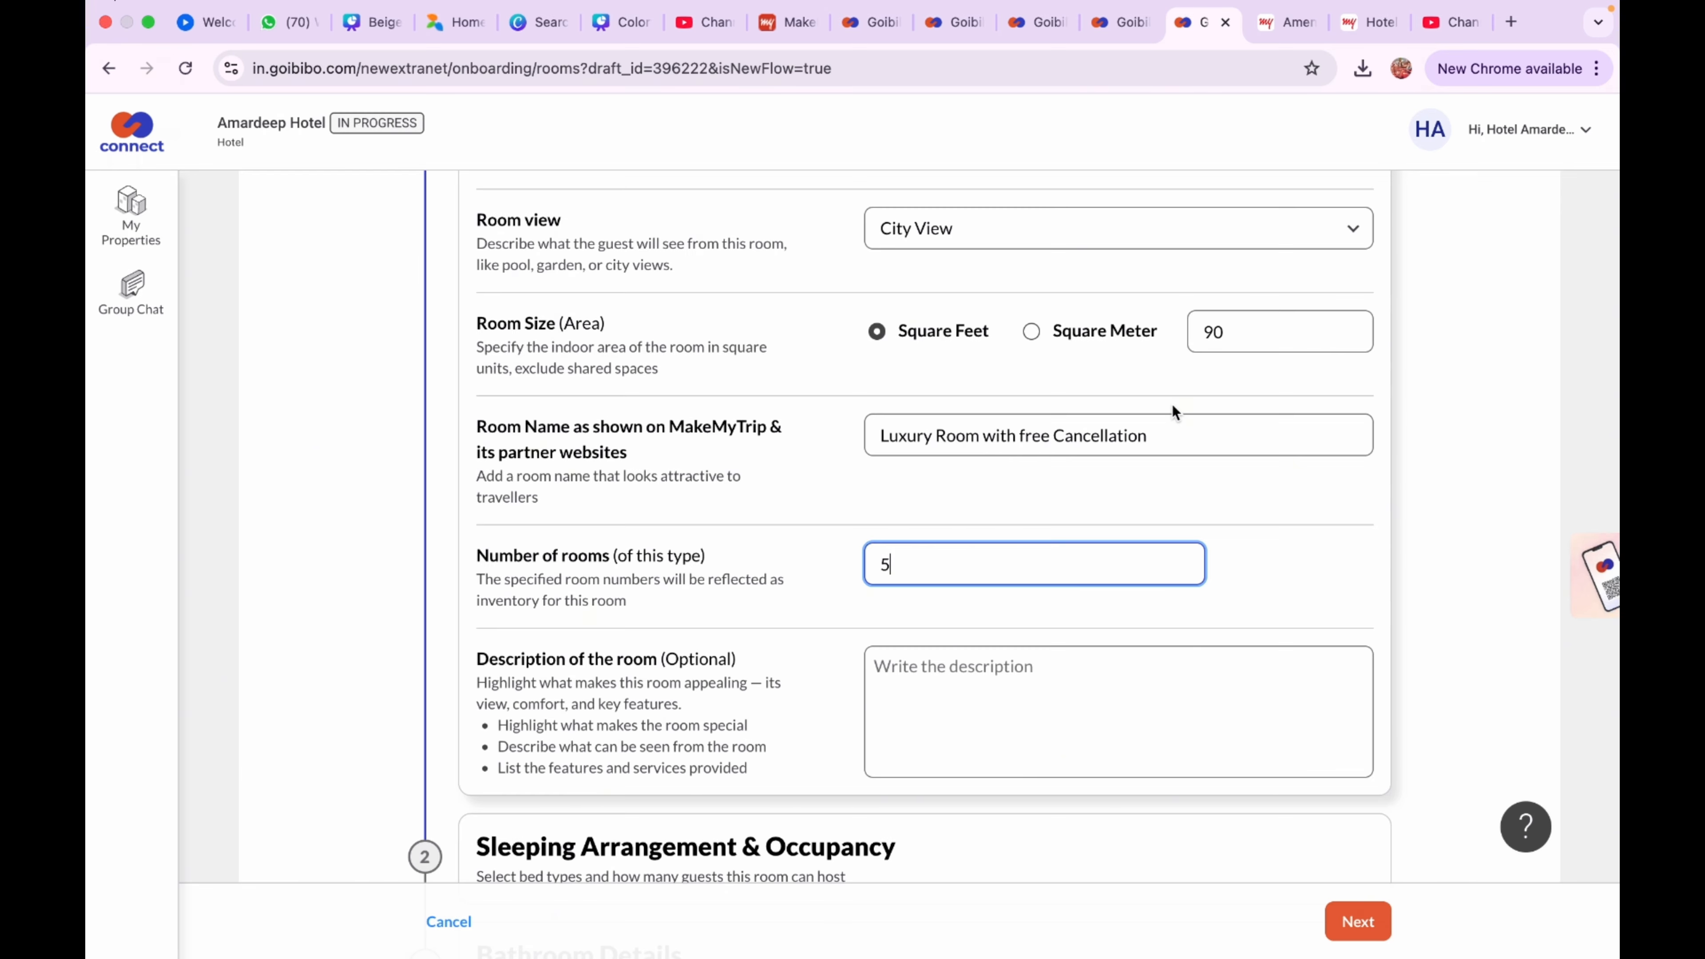
Create a Deluxe City View, 90 sq ft 'Luxury Room with free Cancellation' with 5 rooms
scroll(1175, 411, "up", 5)
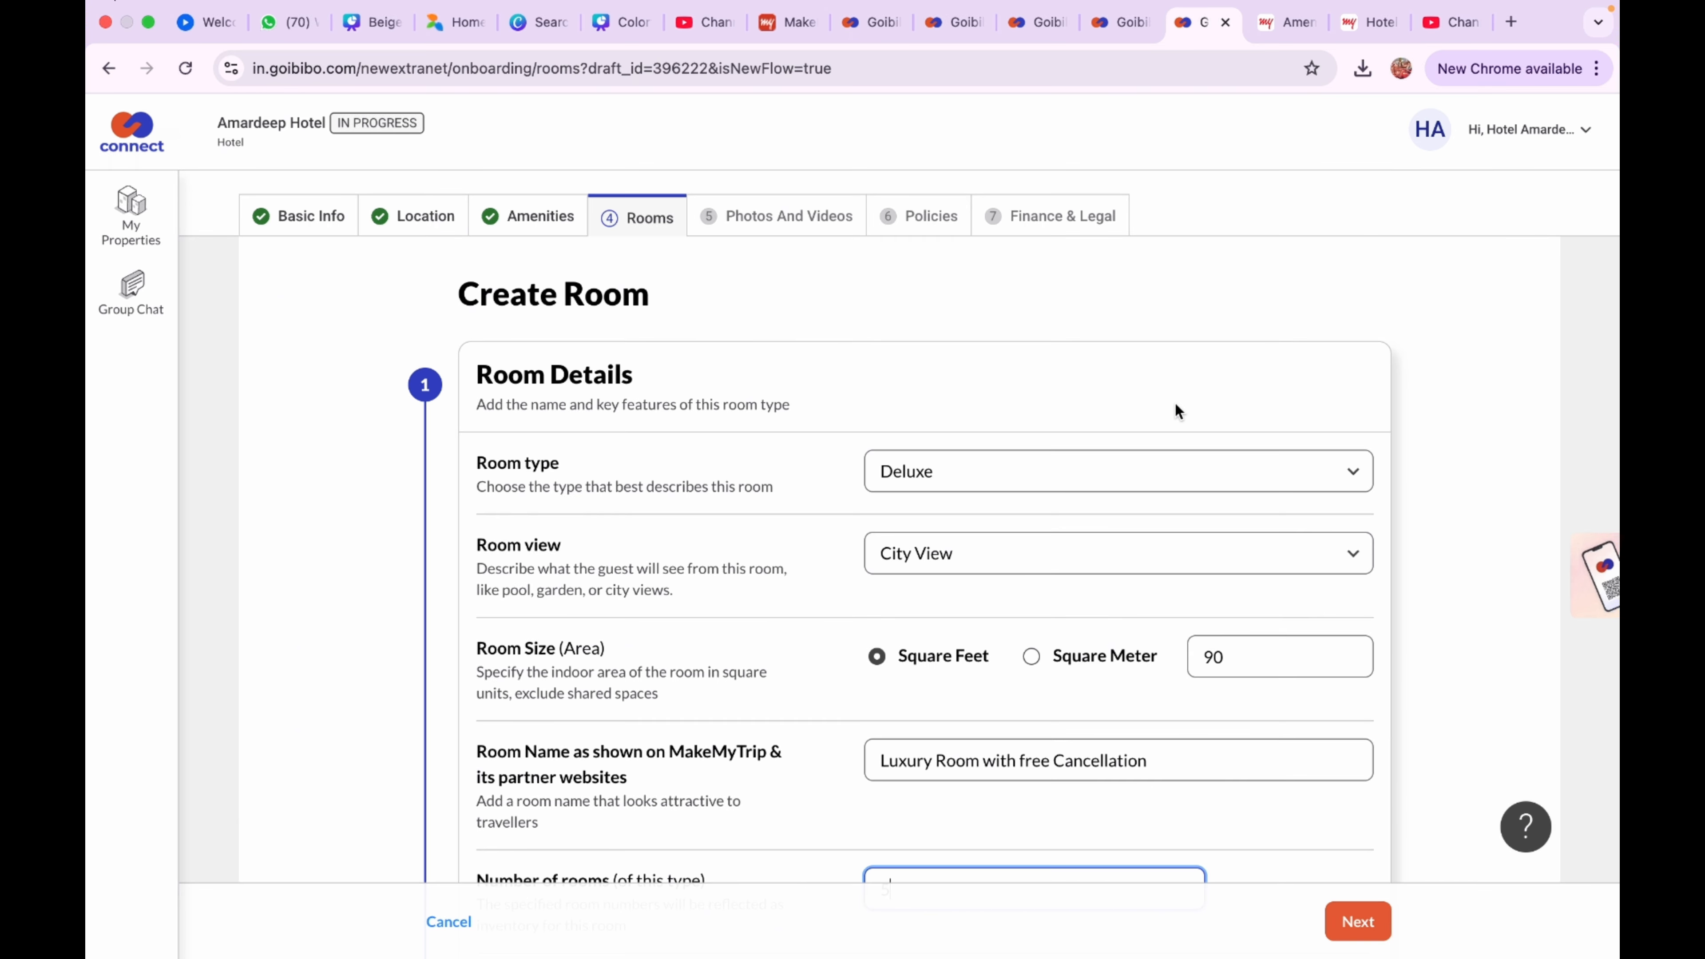
scroll(1175, 409, "down", 6)
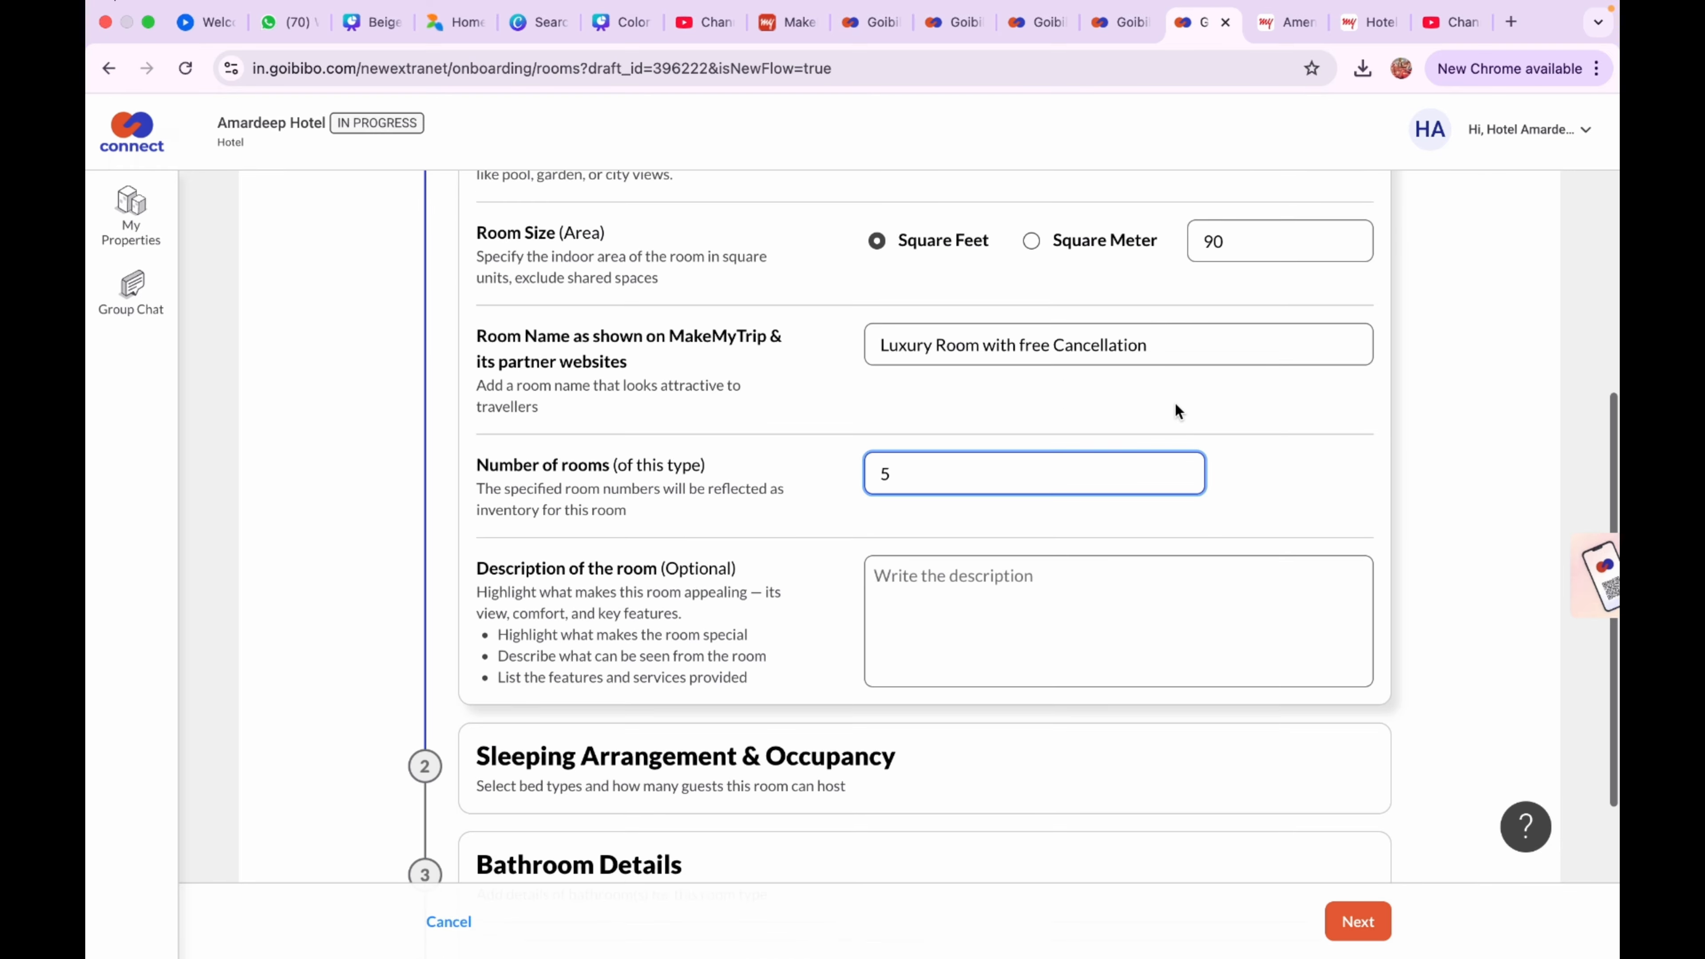
scroll(1175, 410, "down", 2)
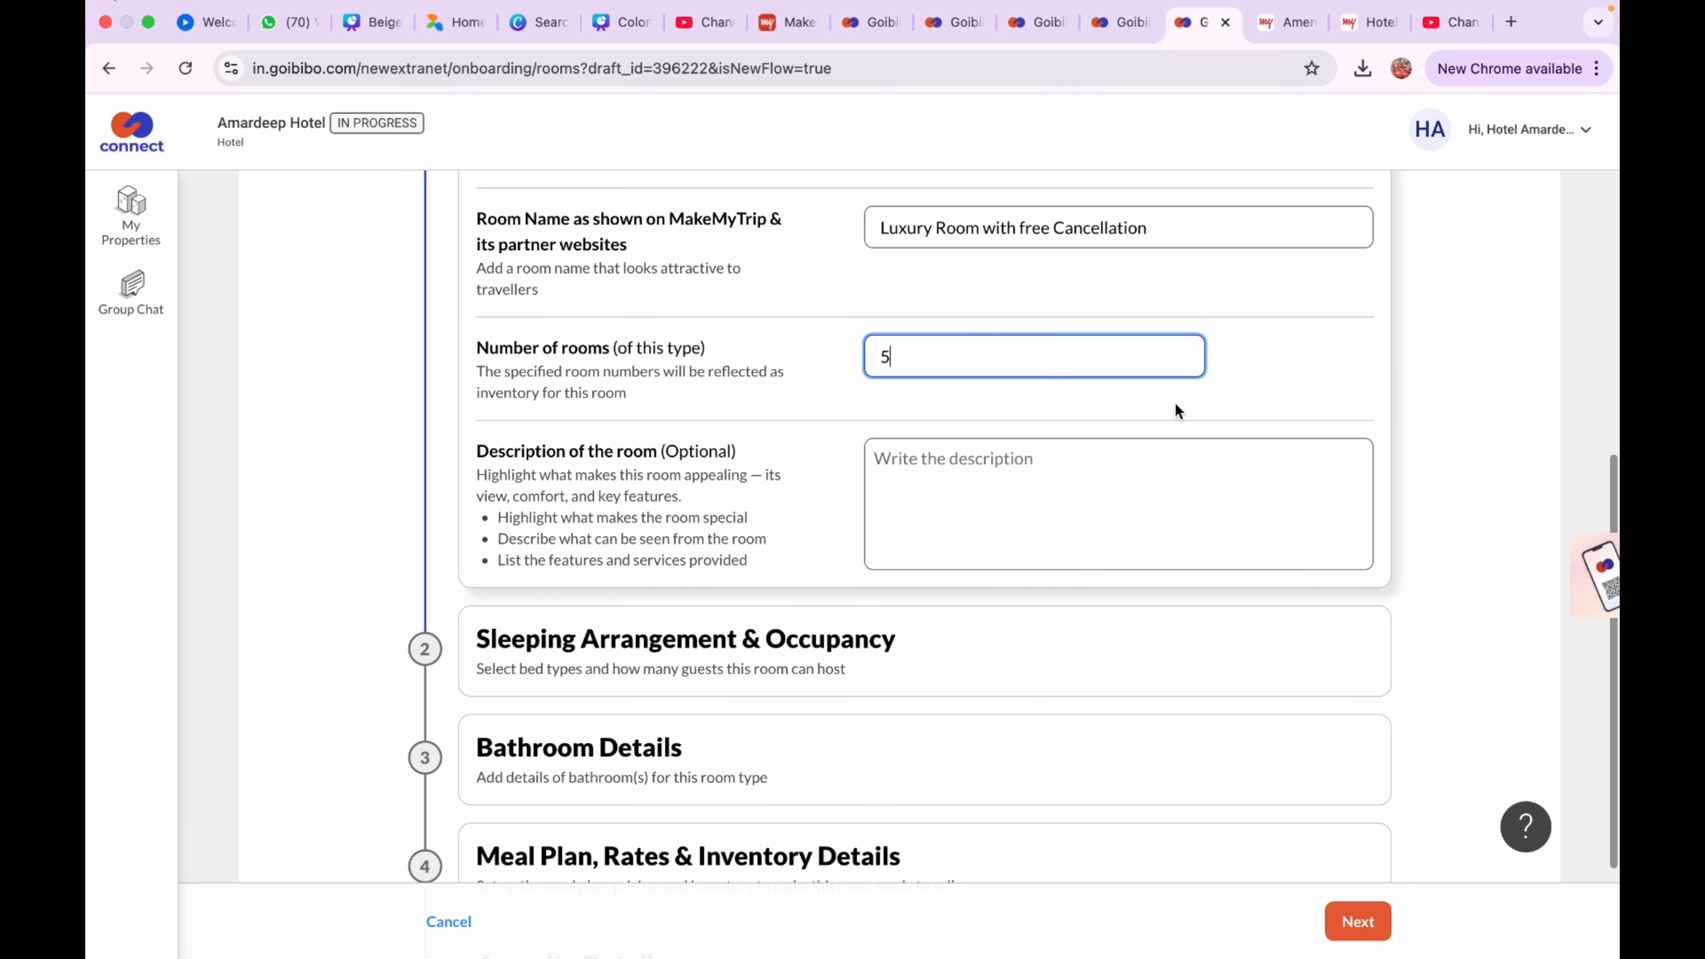
scroll(1175, 405, "down", 3)
scroll(1175, 410, "down", 1)
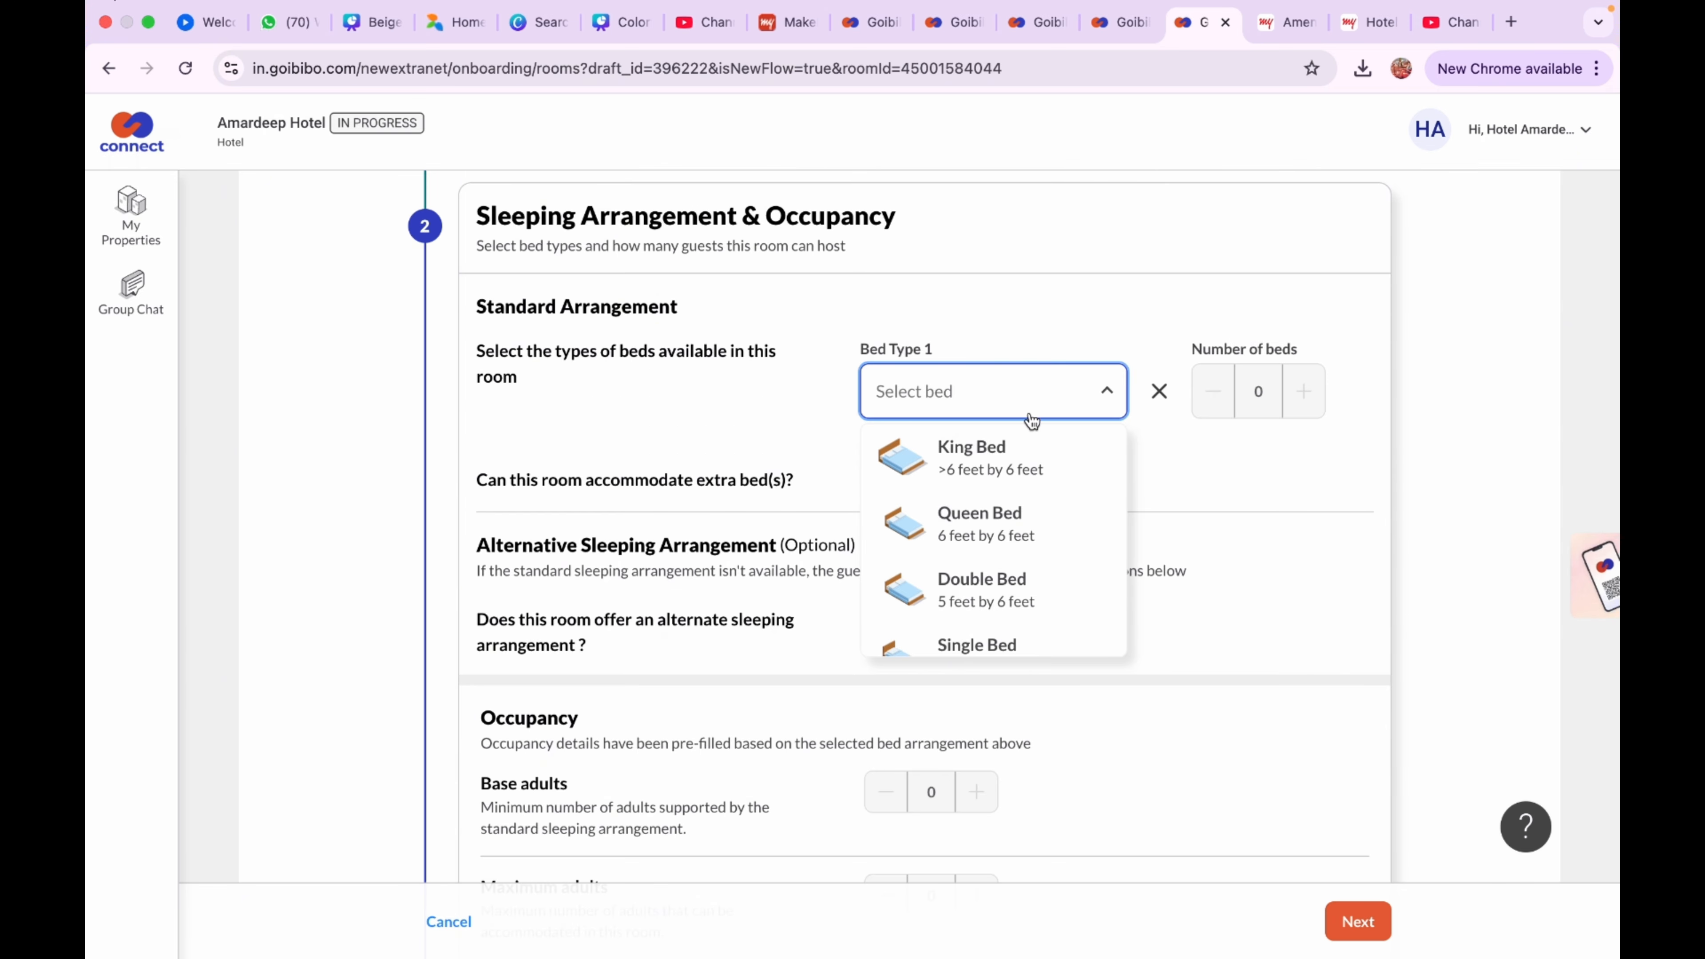
Set one Double Bed, extra bed Yes, alternate arrangement No, then save with 1 bathroom
left_click(1005, 586)
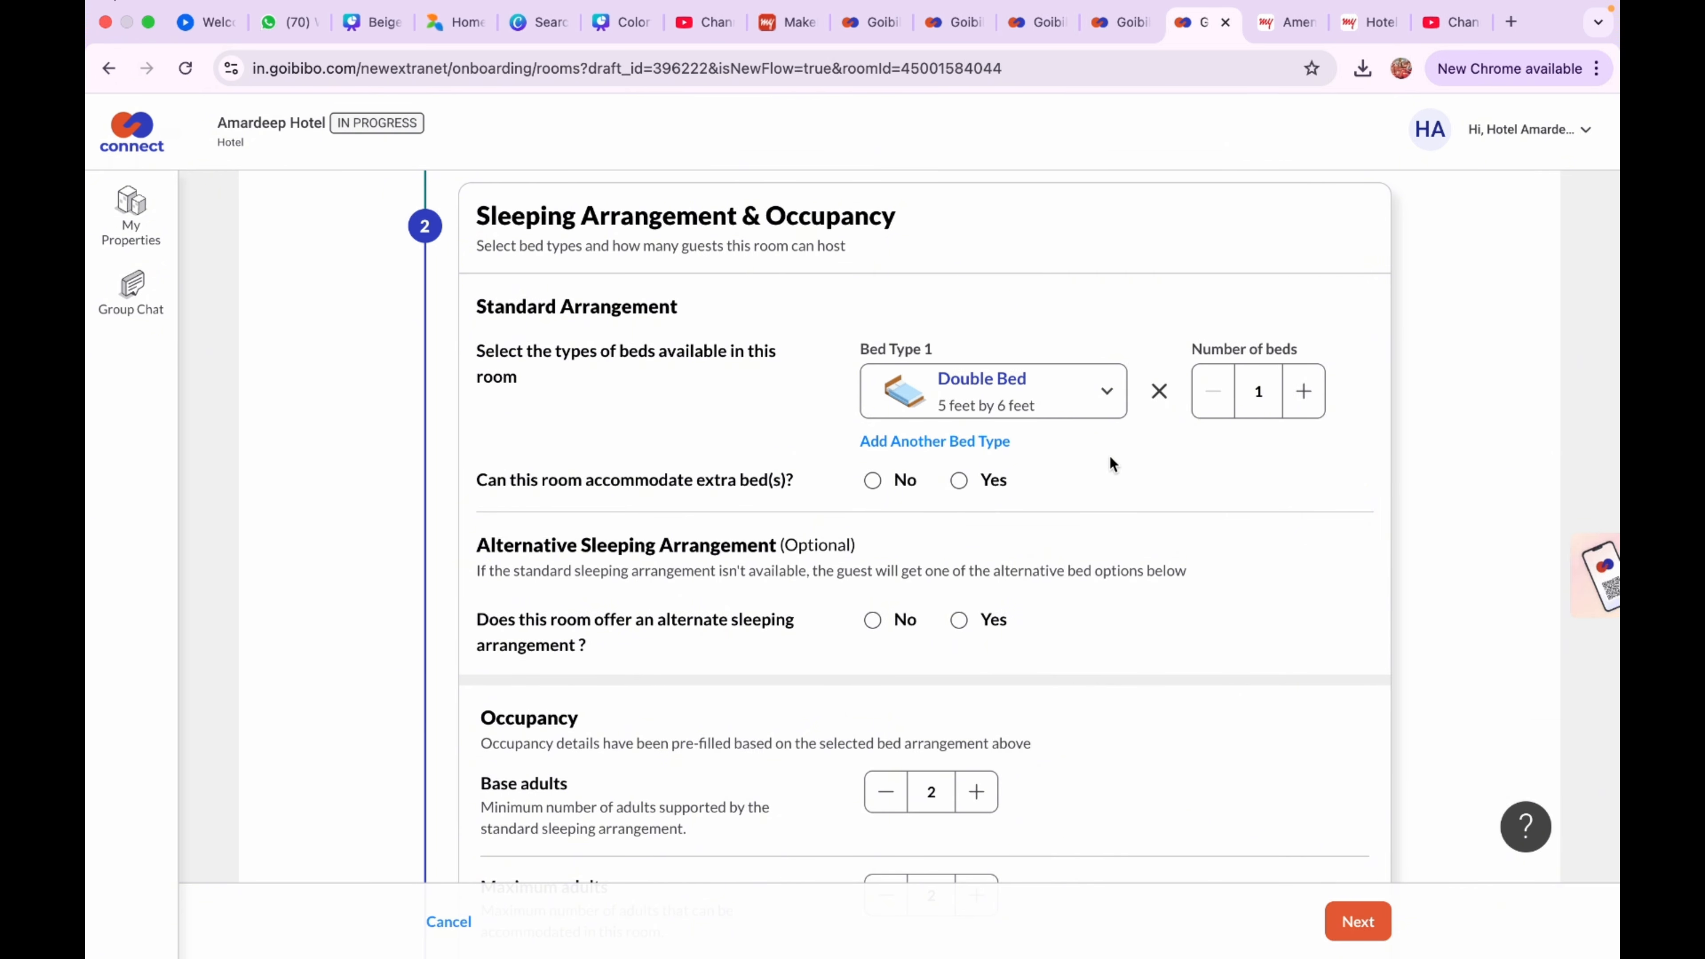
left_click(961, 491)
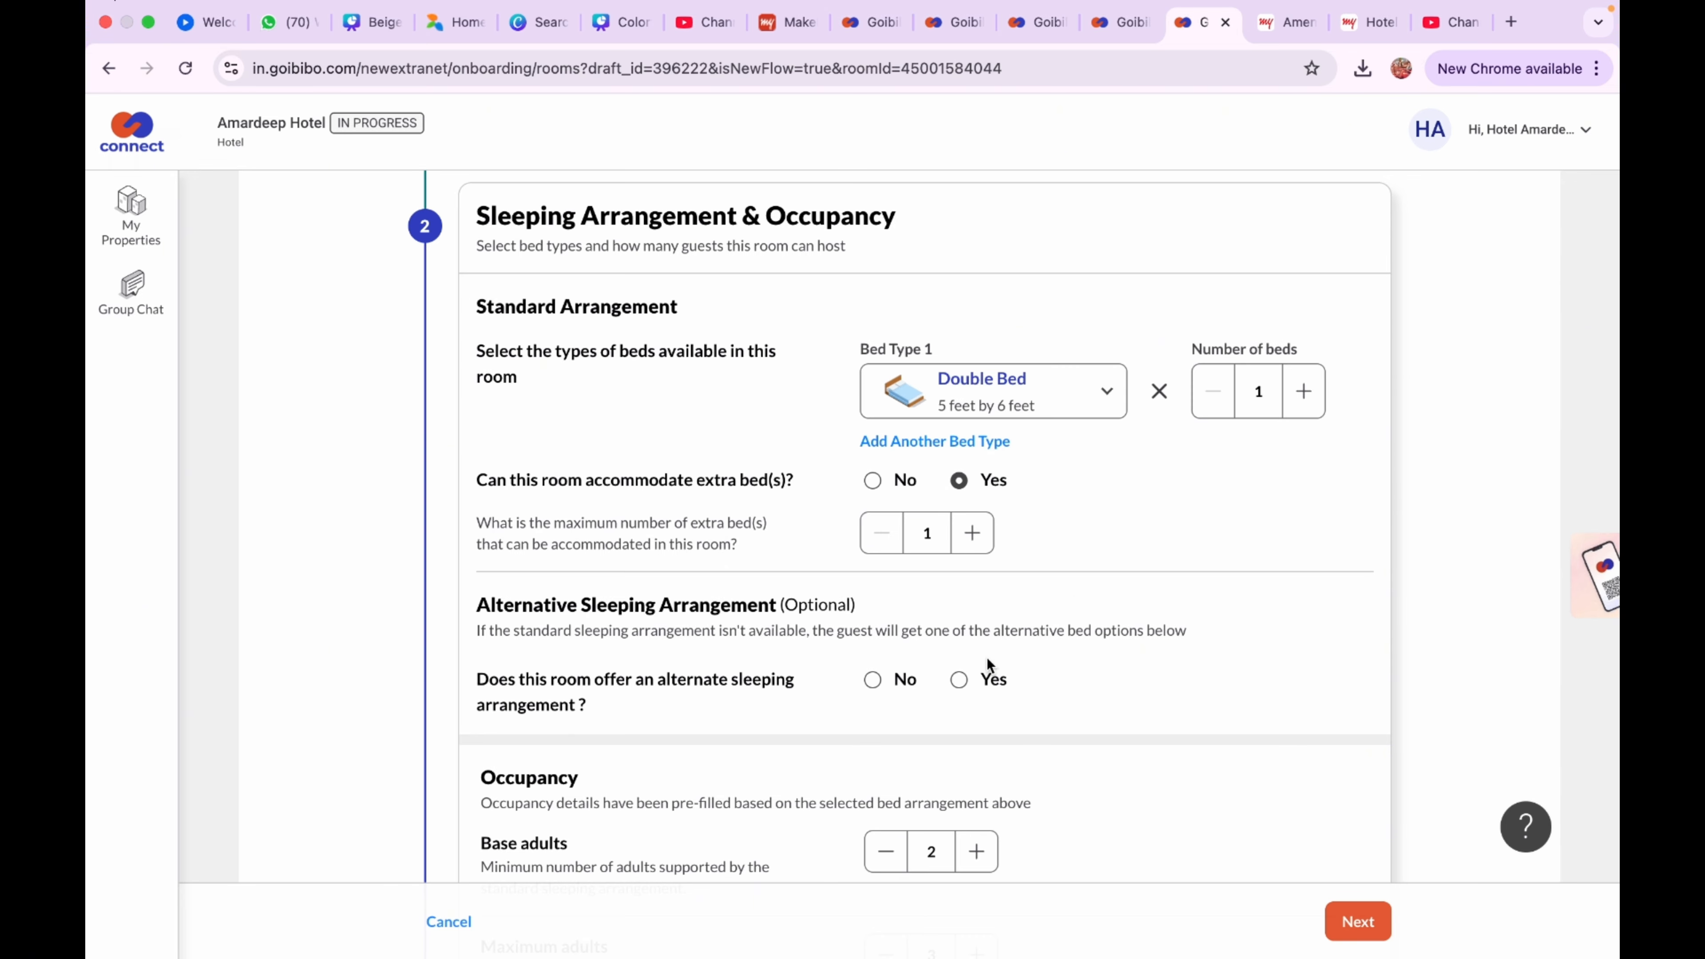
left_click(873, 680)
scroll(1006, 729, "down", 2)
scroll(1006, 729, "down", 4)
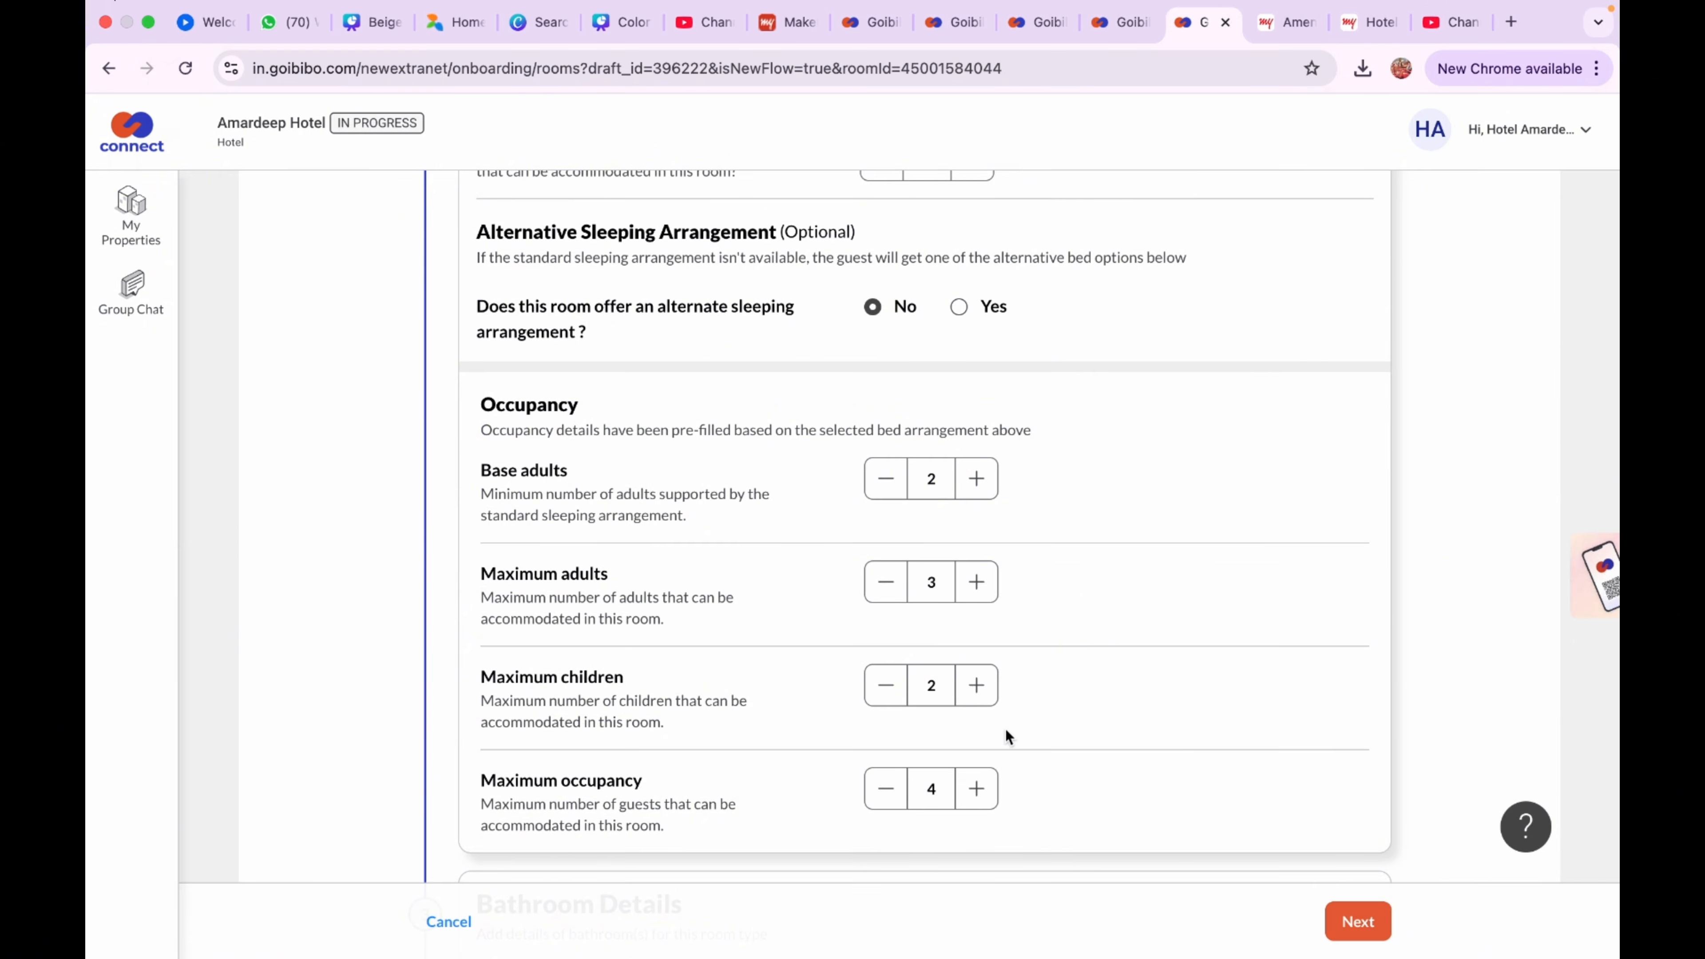
scroll(1006, 728, "down", 5)
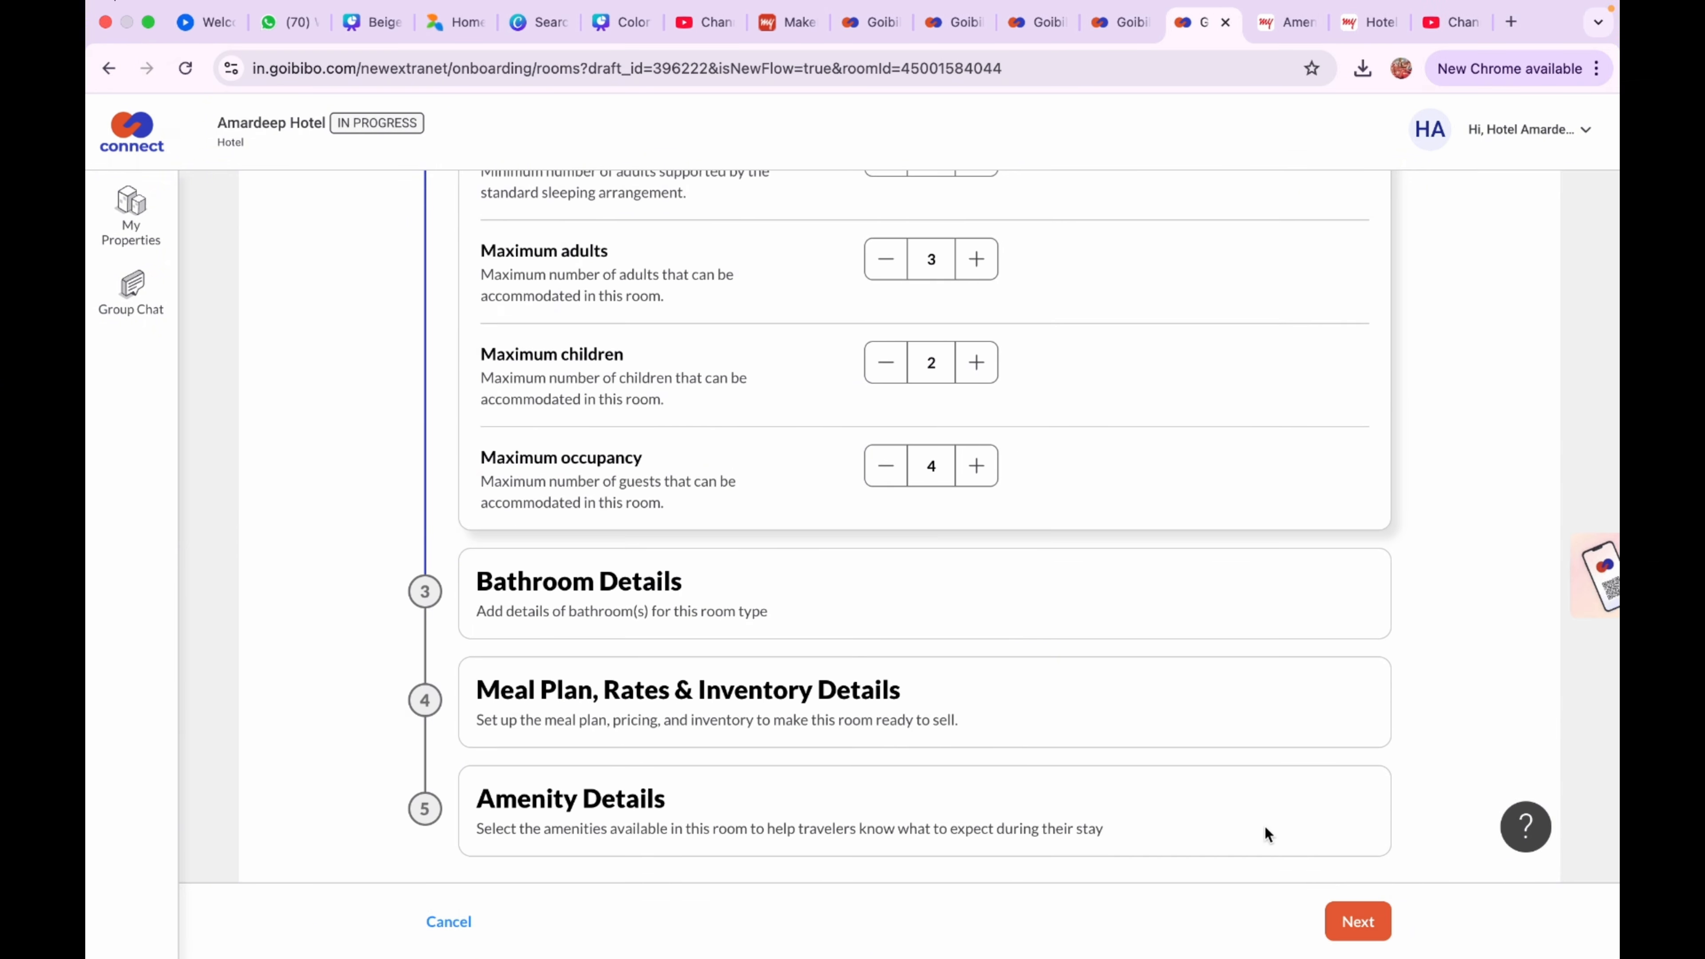
left_click(1363, 930)
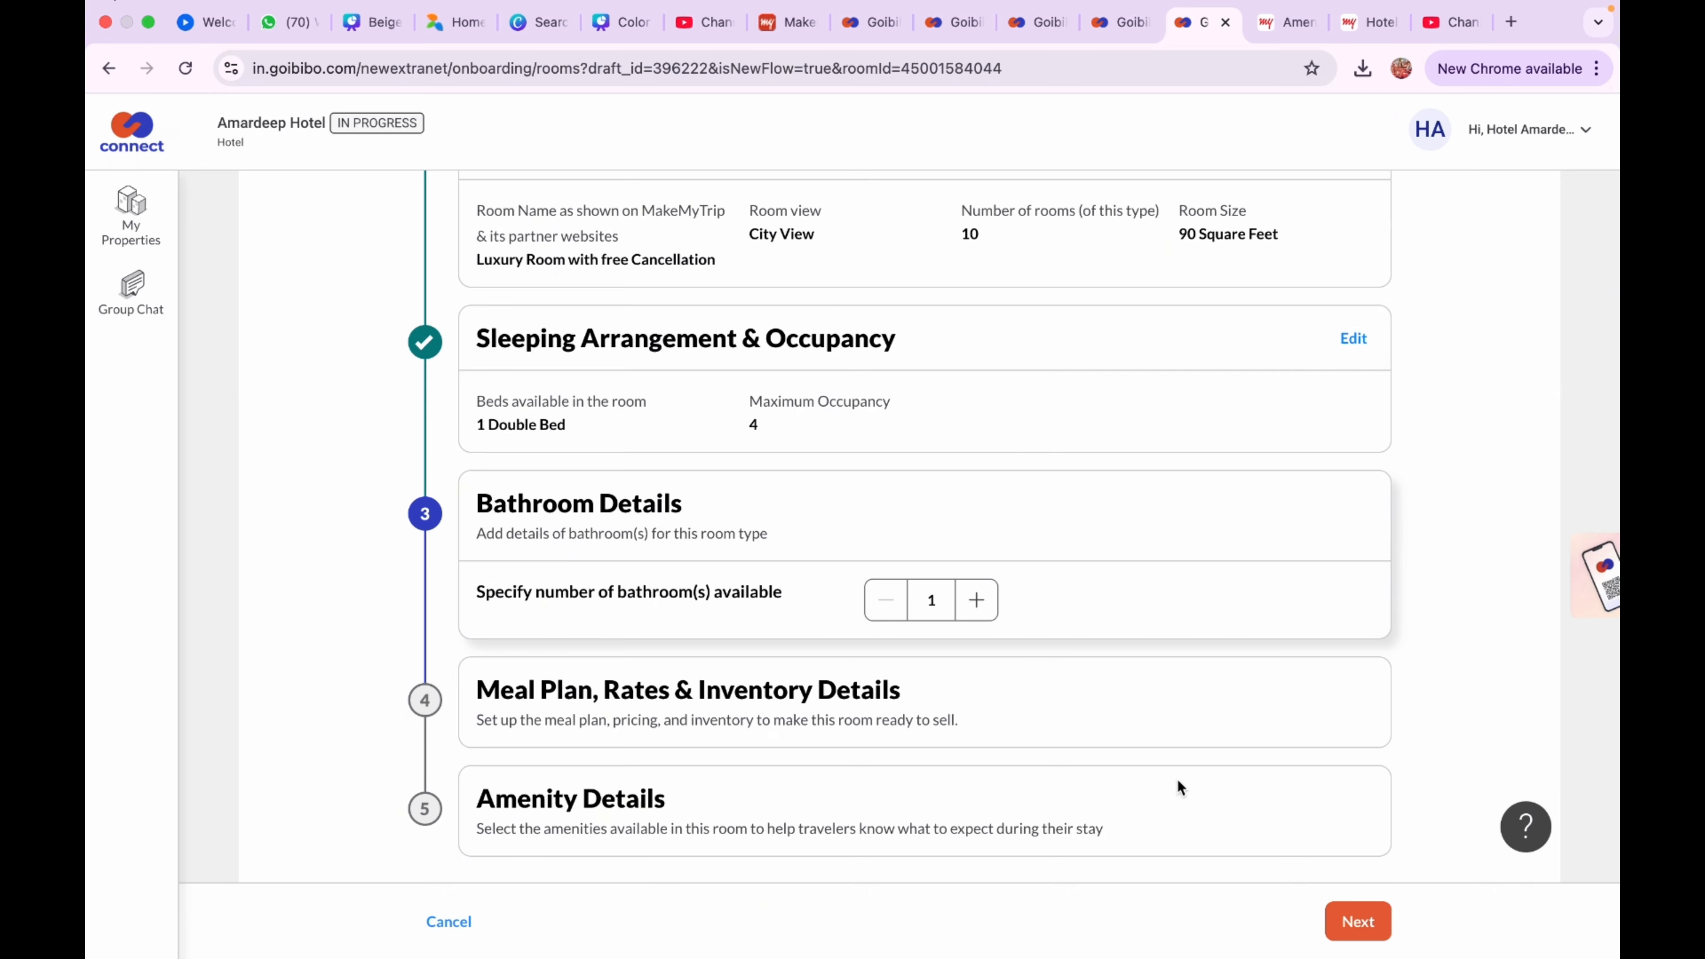
left_click(1358, 923)
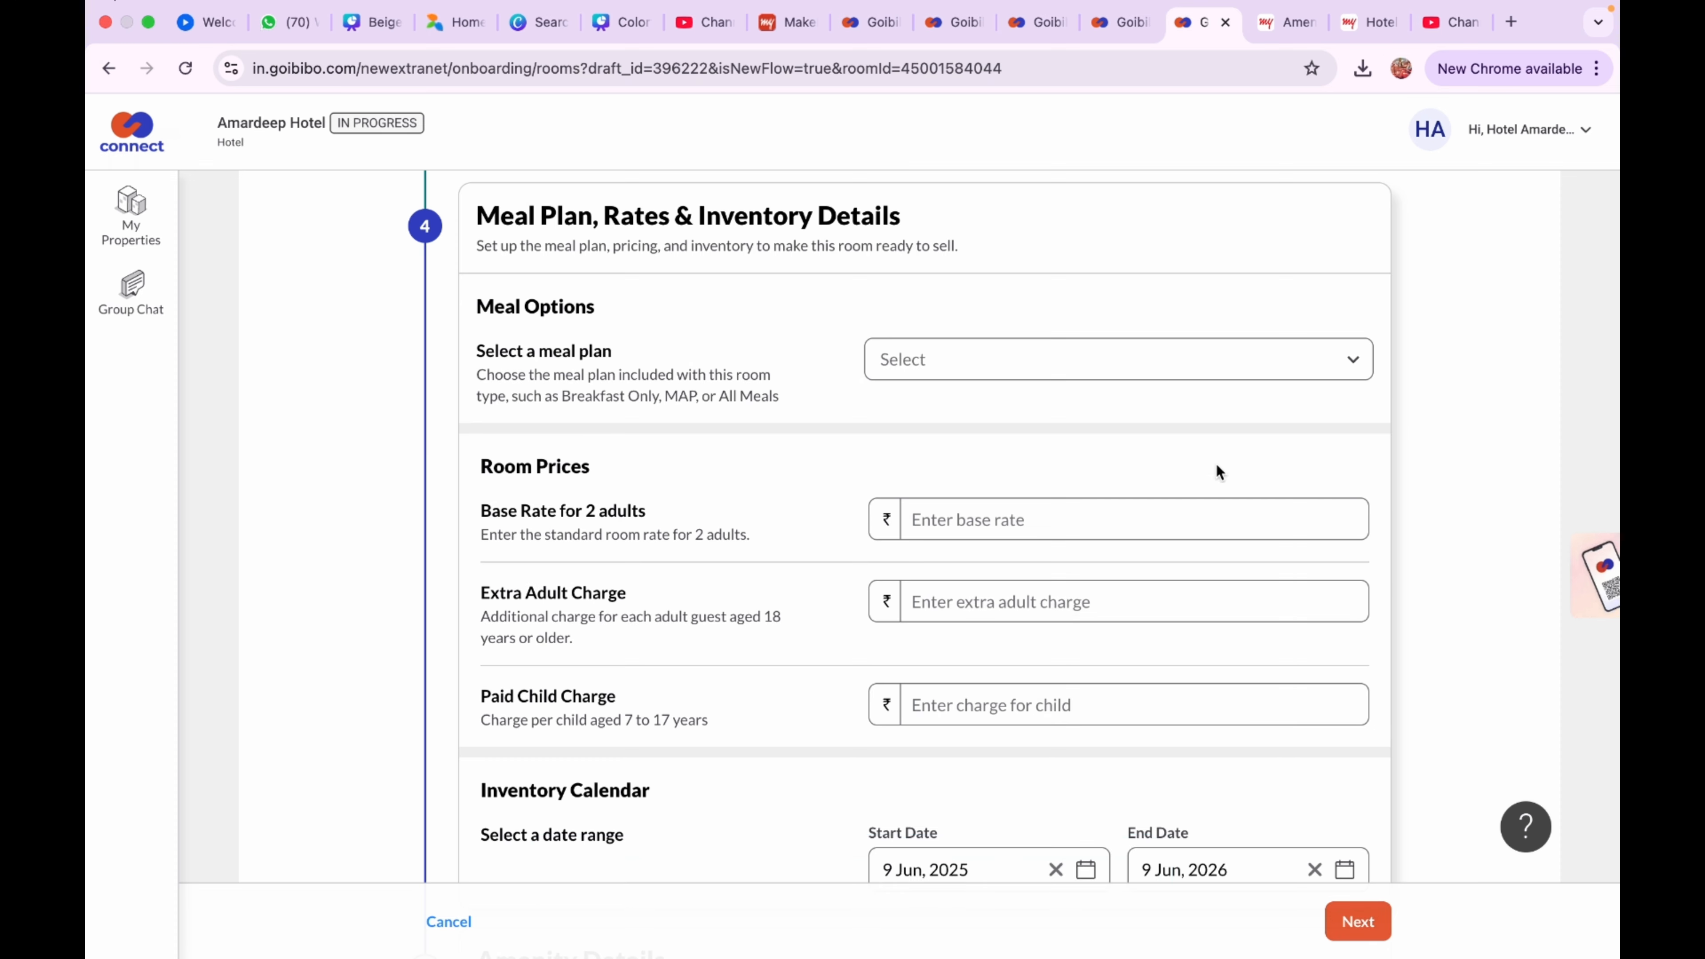
Choose the Accommodation Only meal plan and enter the base rate for 2 adults
left_click(1192, 366)
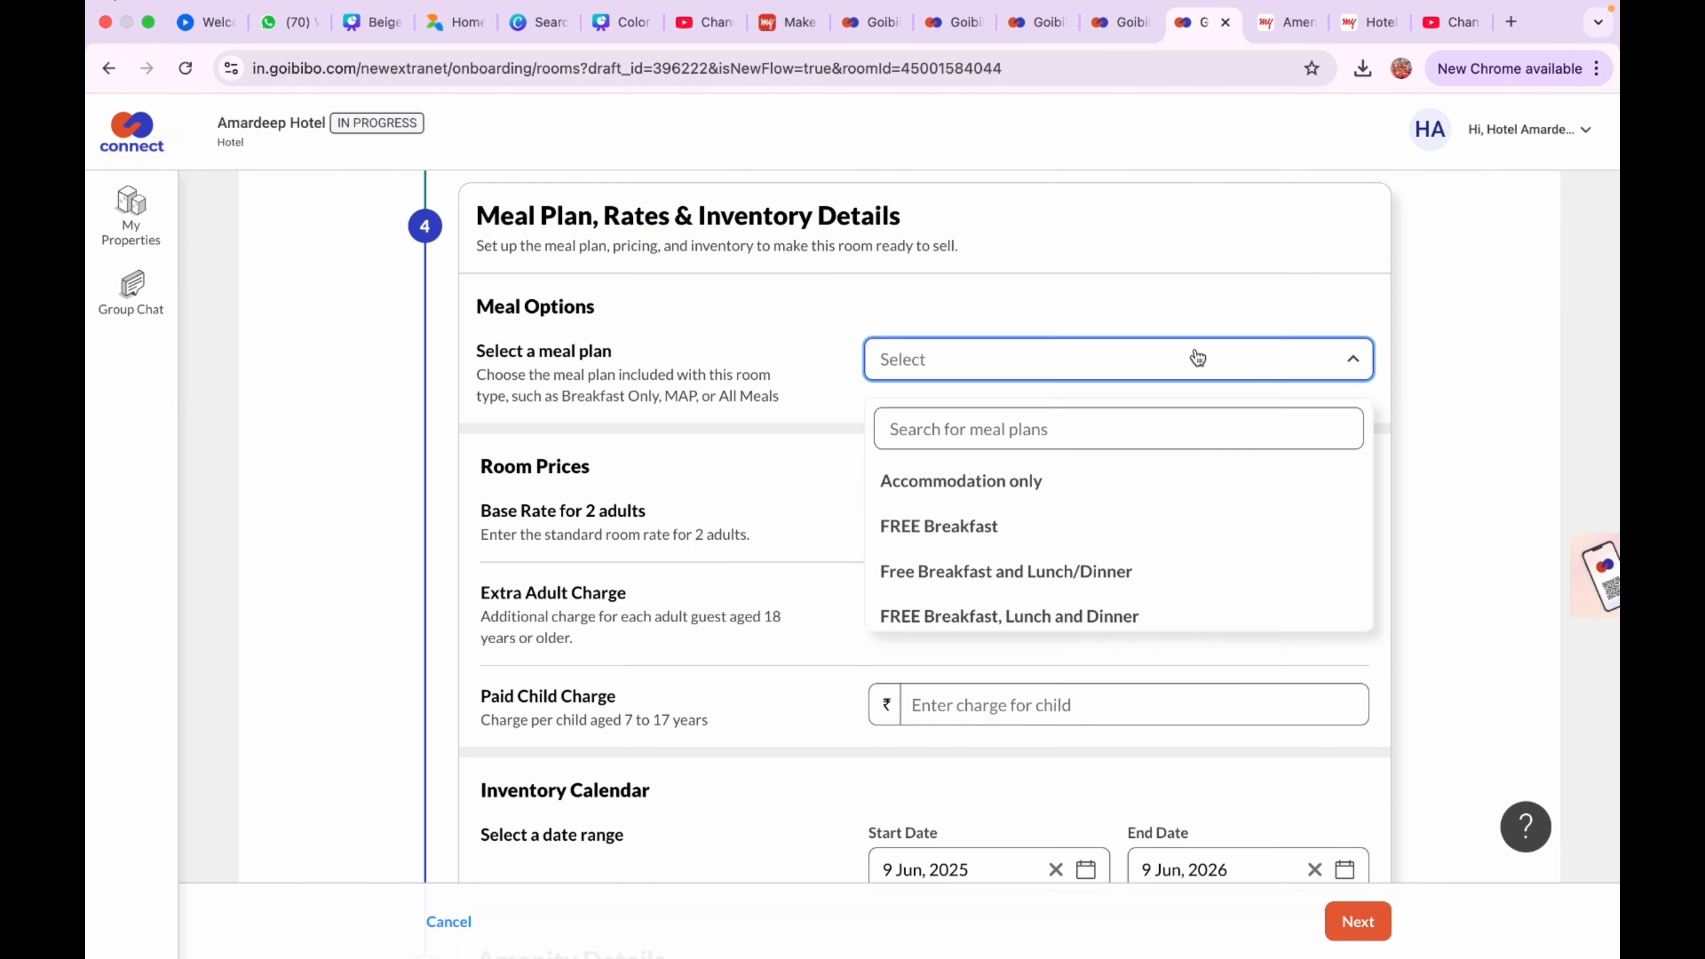
left_click(1106, 482)
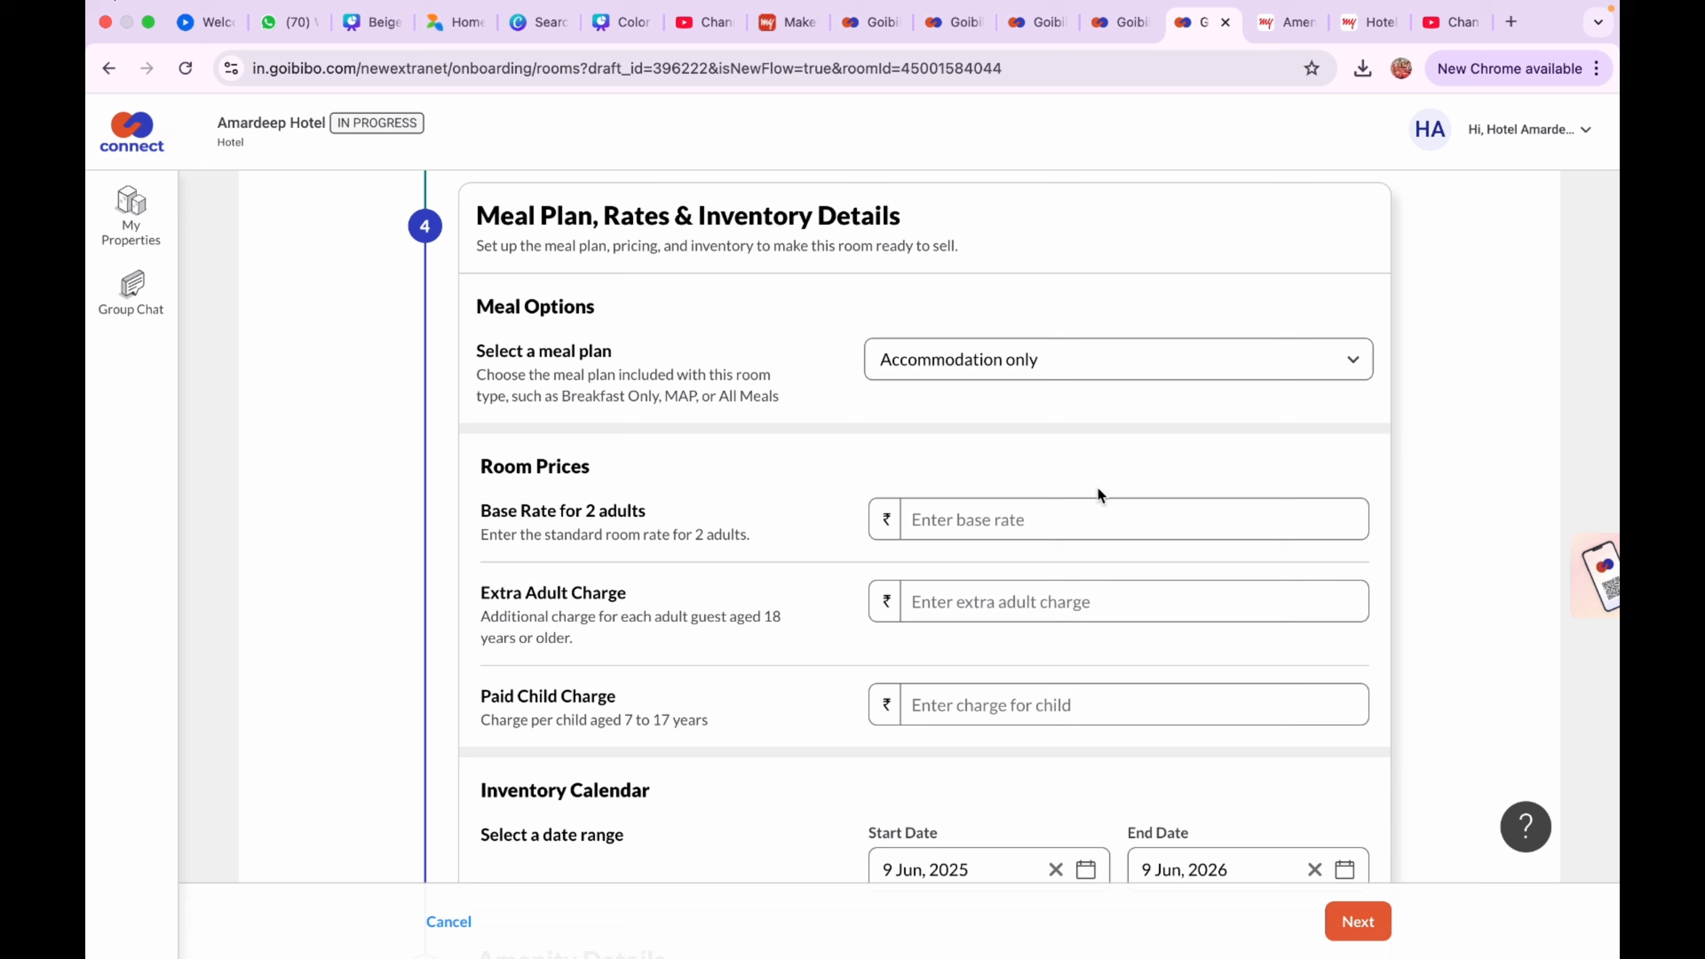
left_click(1091, 514)
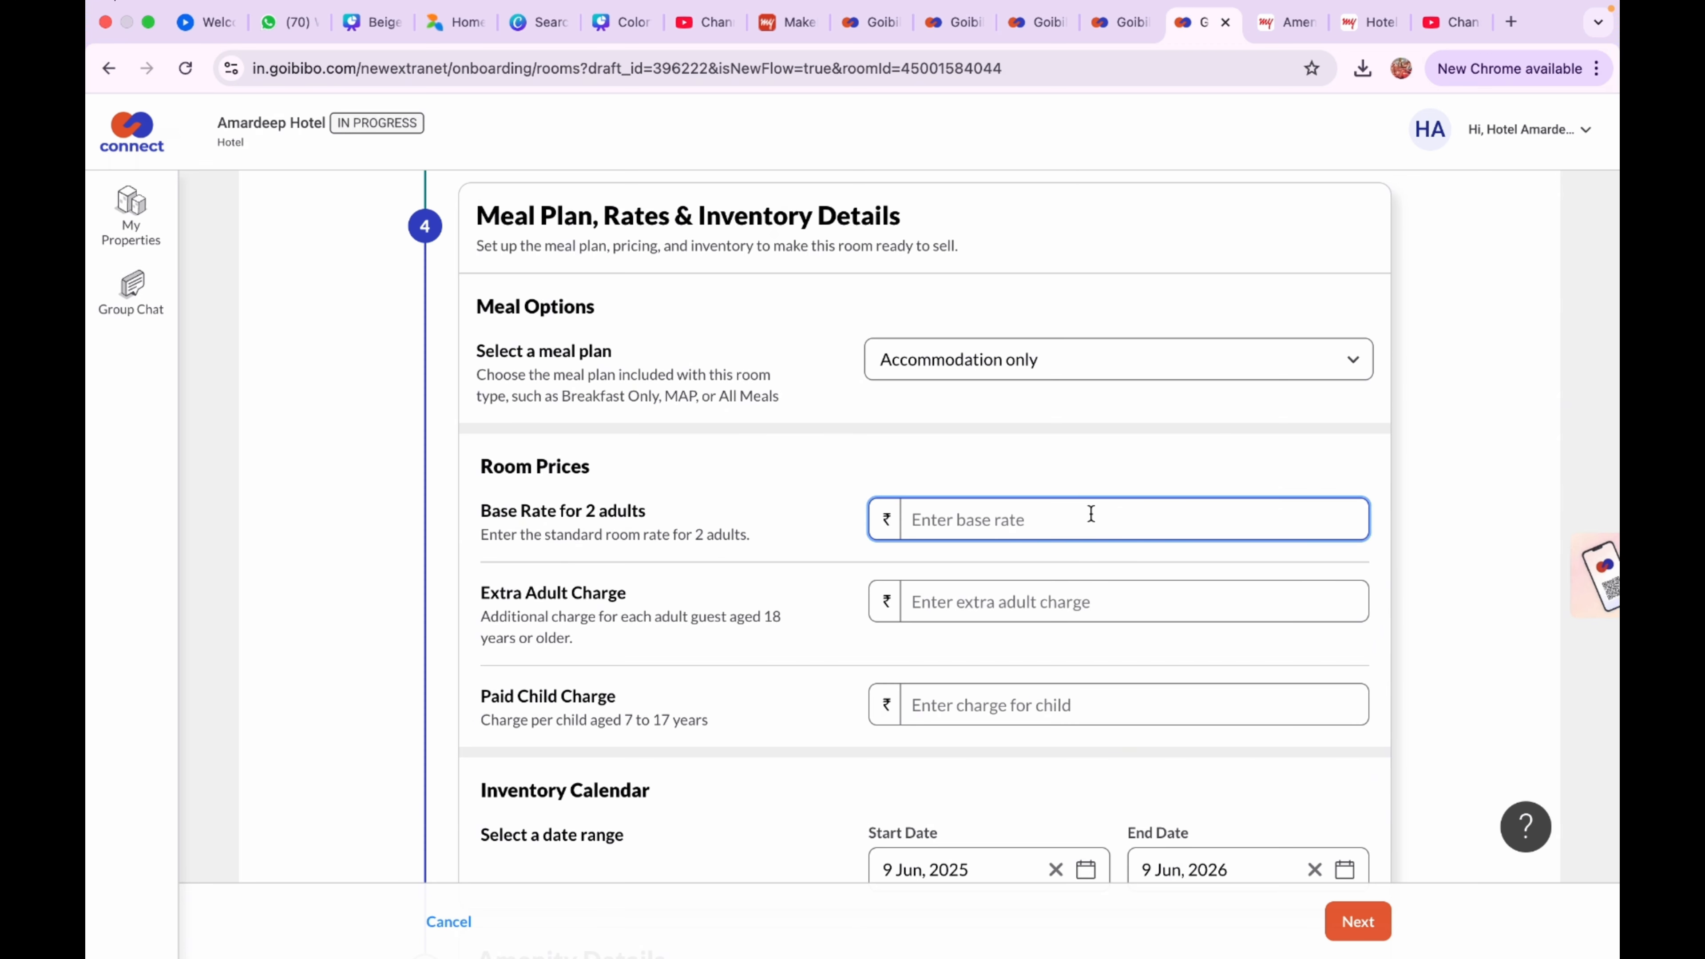
type("1200")
Enter 500 as the extra adult charge, fill the paid child charge and try saving
left_click(1034, 602)
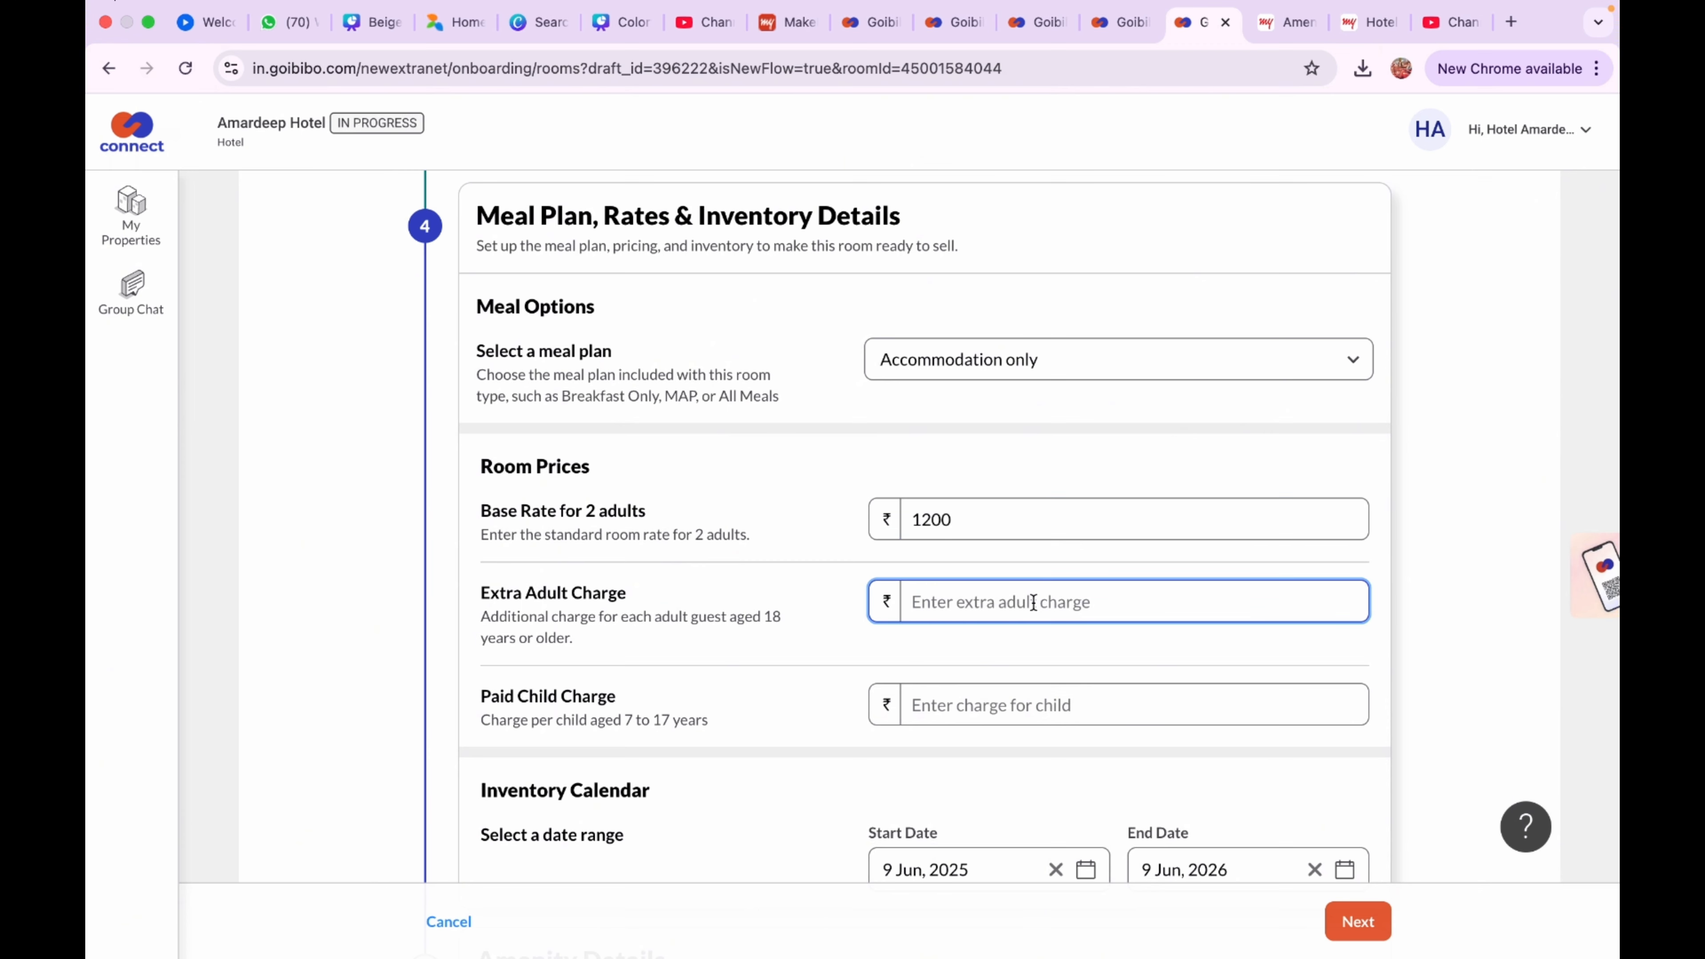
type("300")
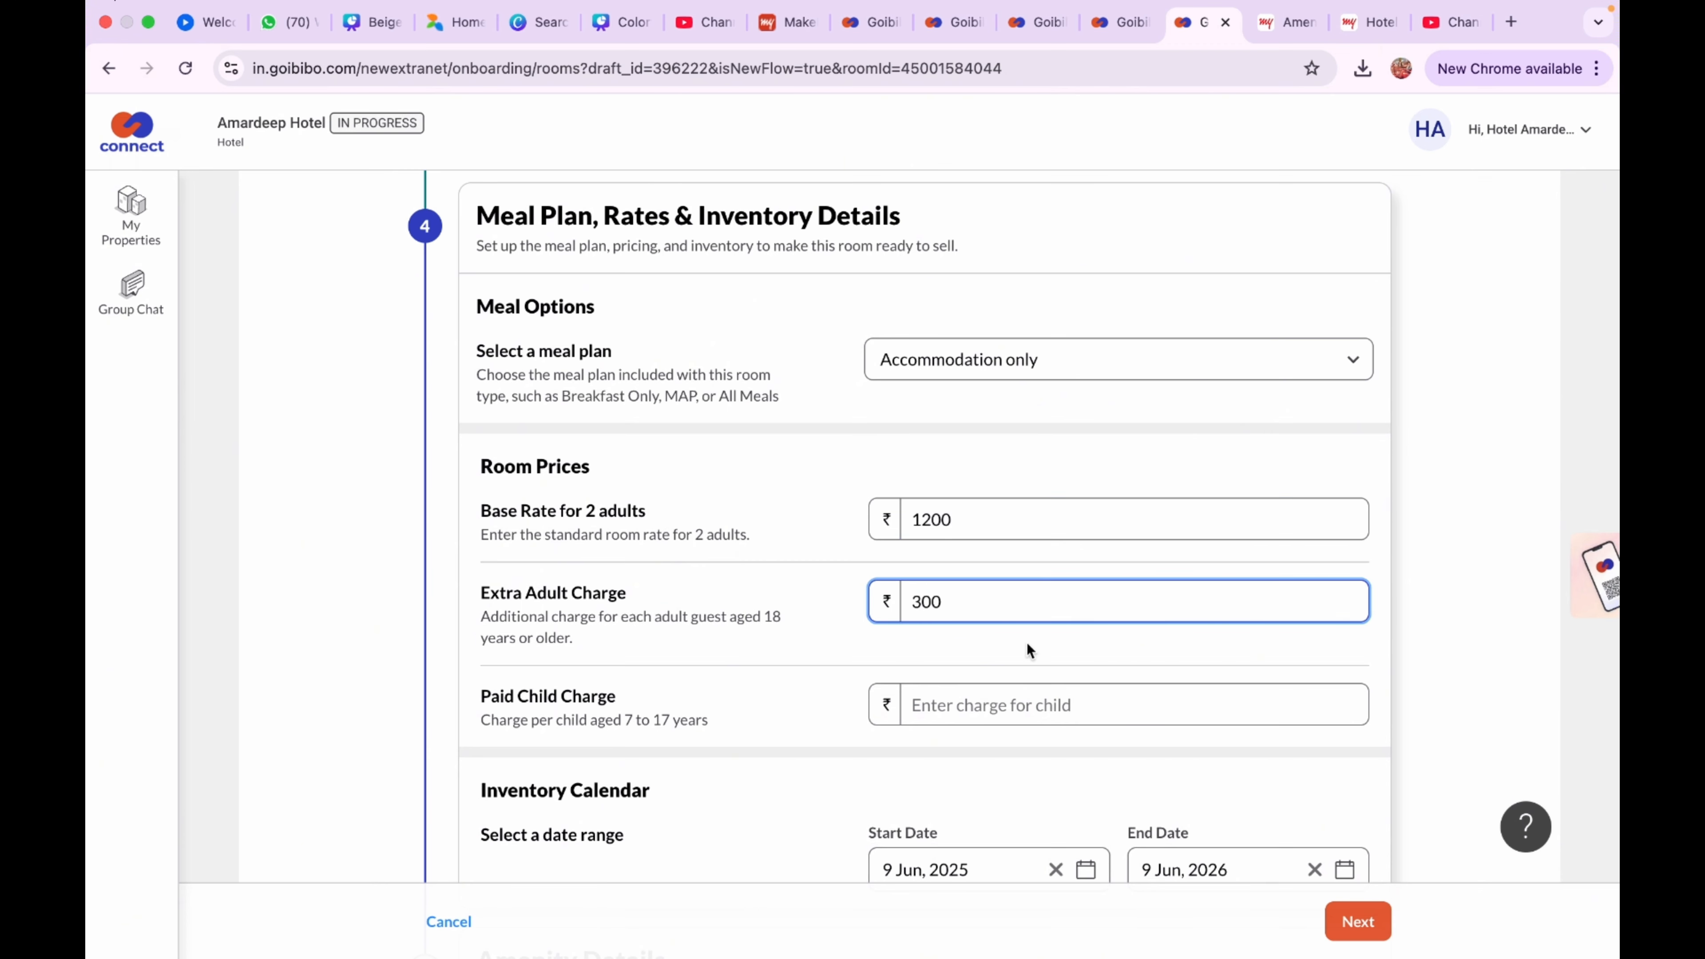
left_click(1005, 707)
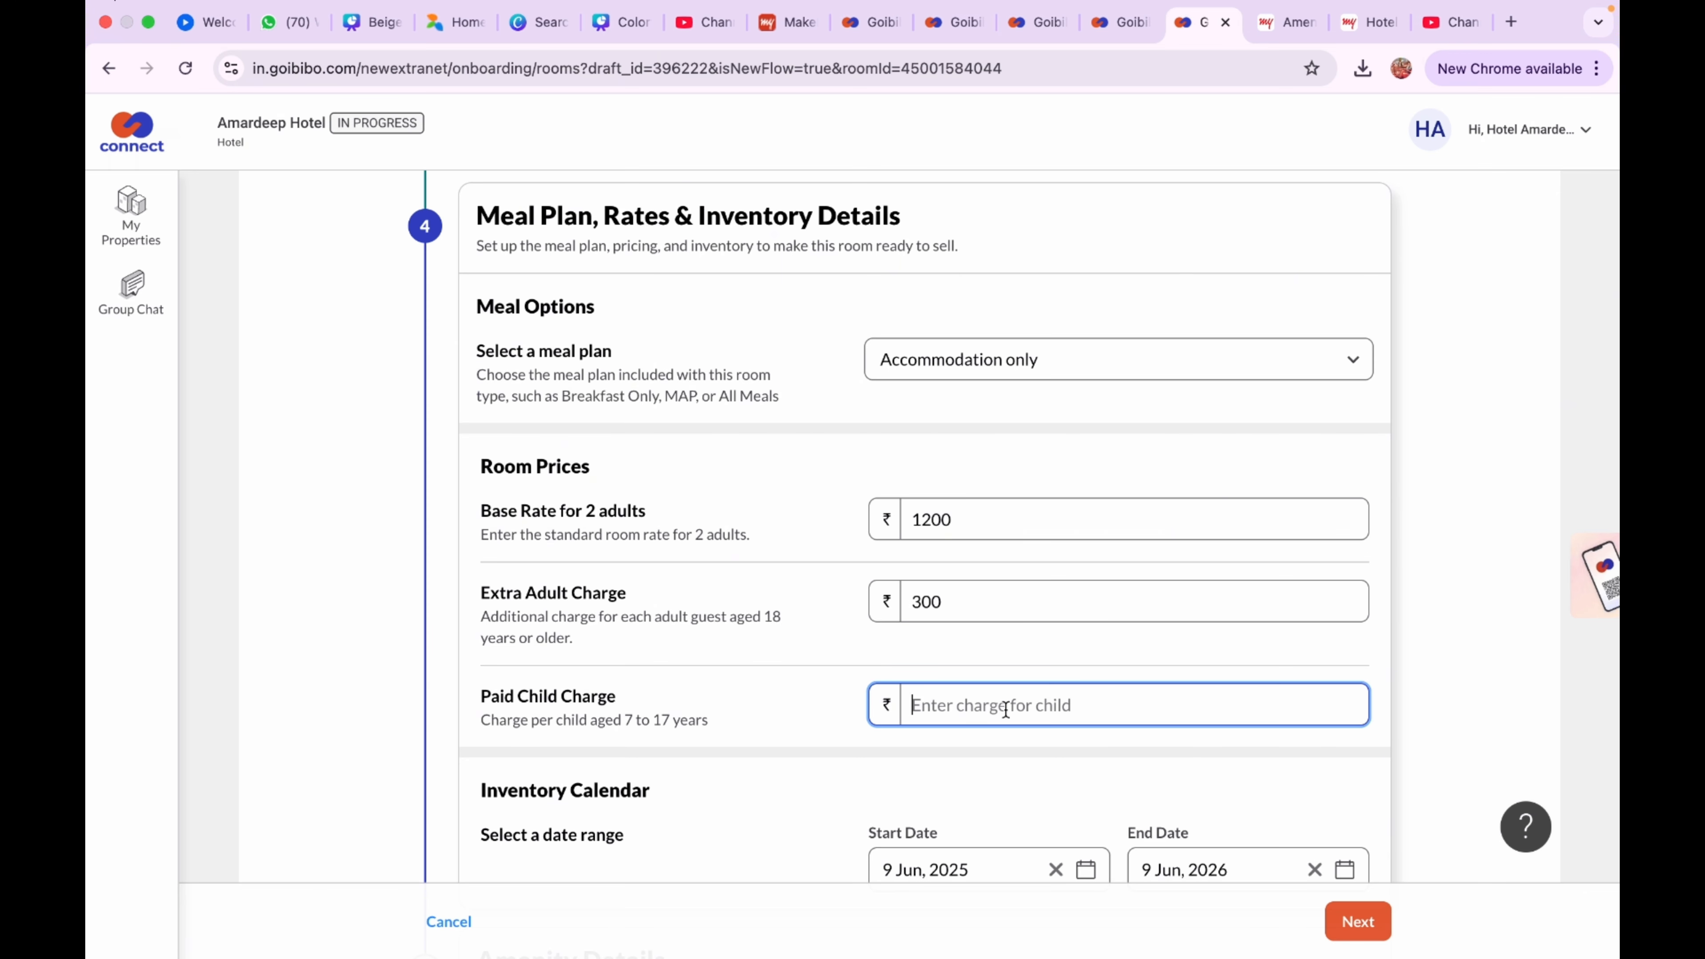
left_click_drag(950, 600, 910, 603)
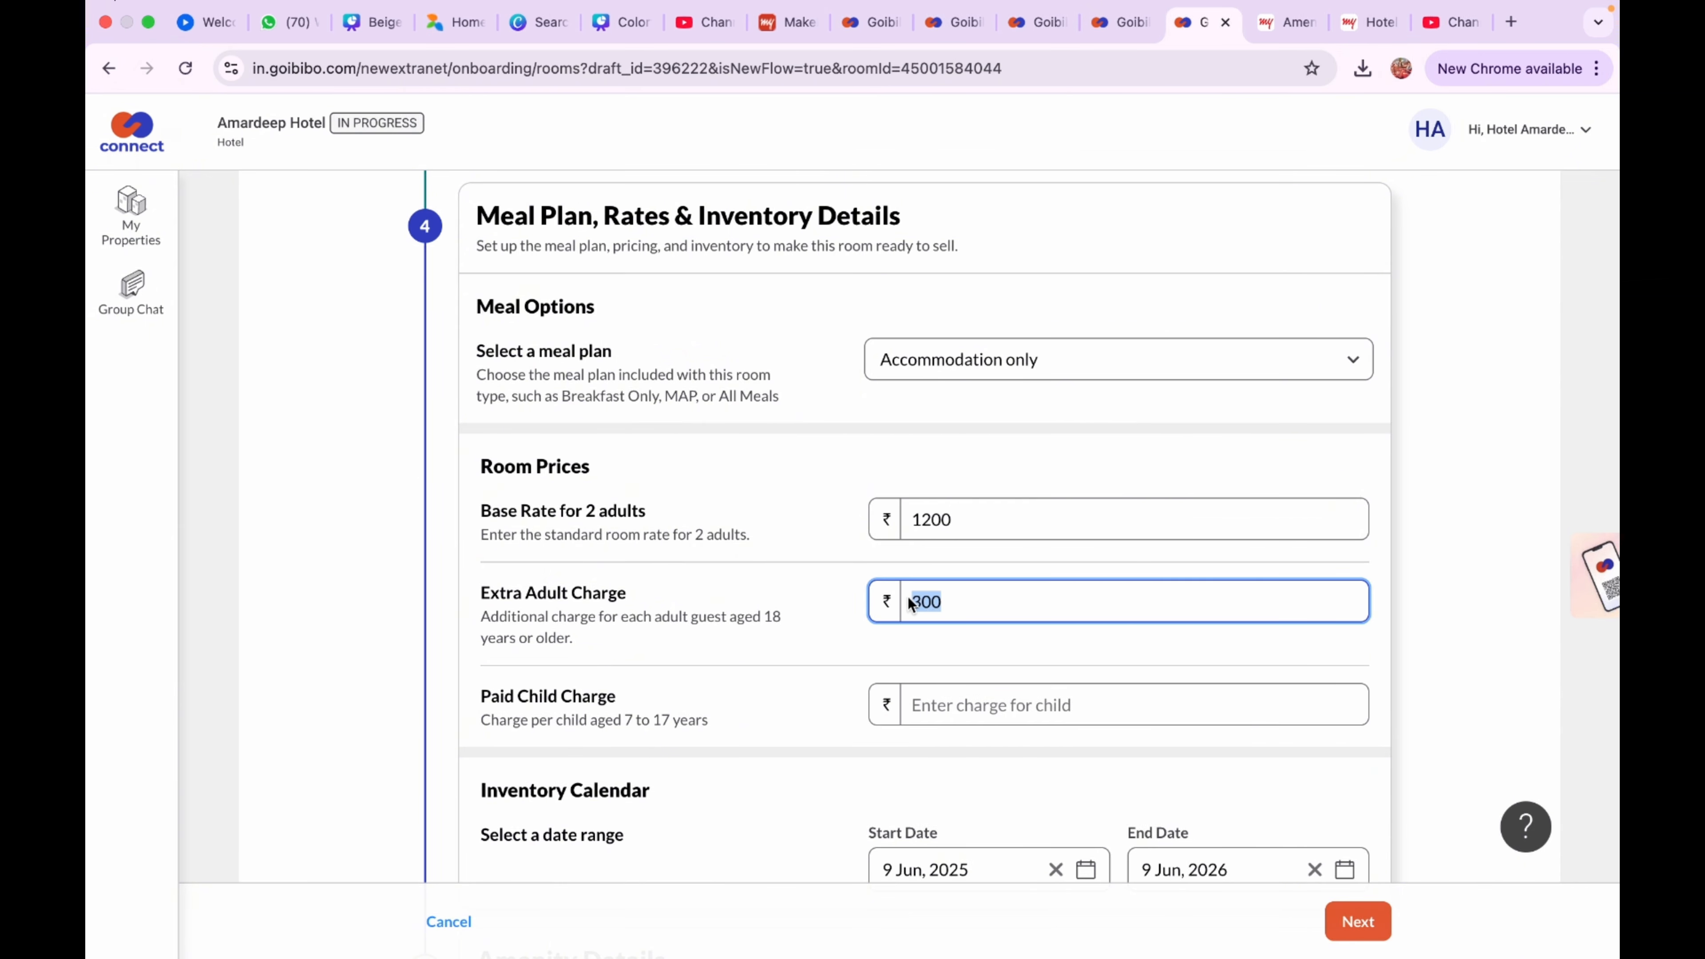
type("500")
left_click(902, 691)
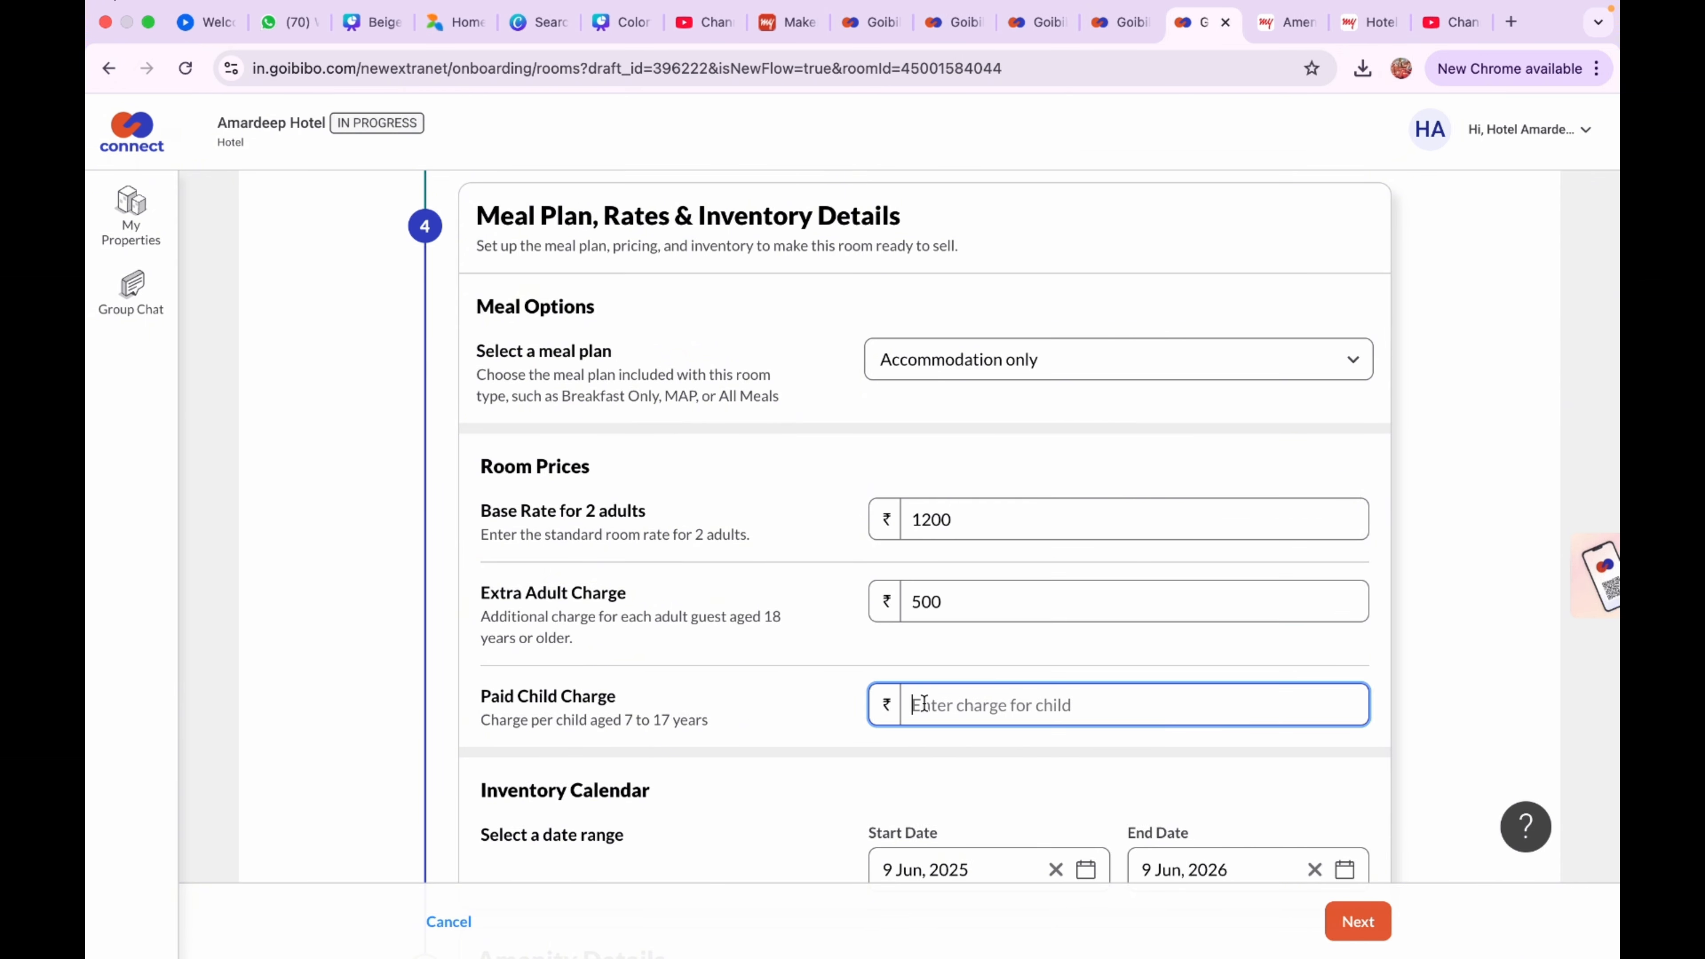
type("300")
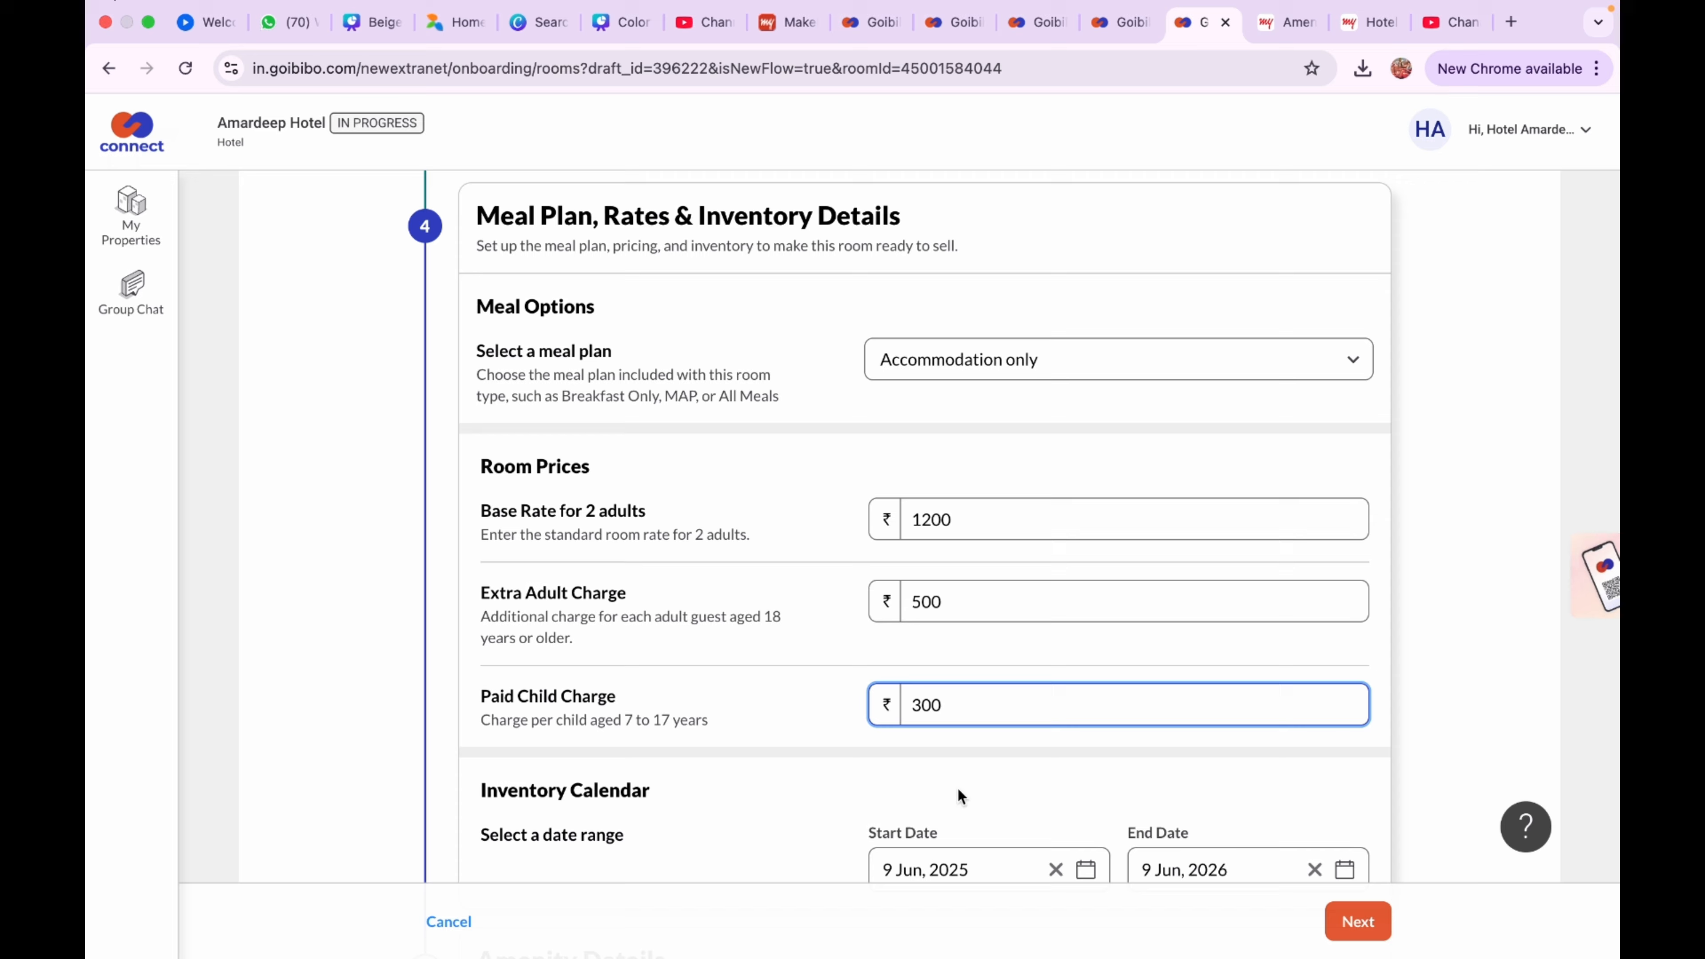
scroll(957, 794, "down", 3)
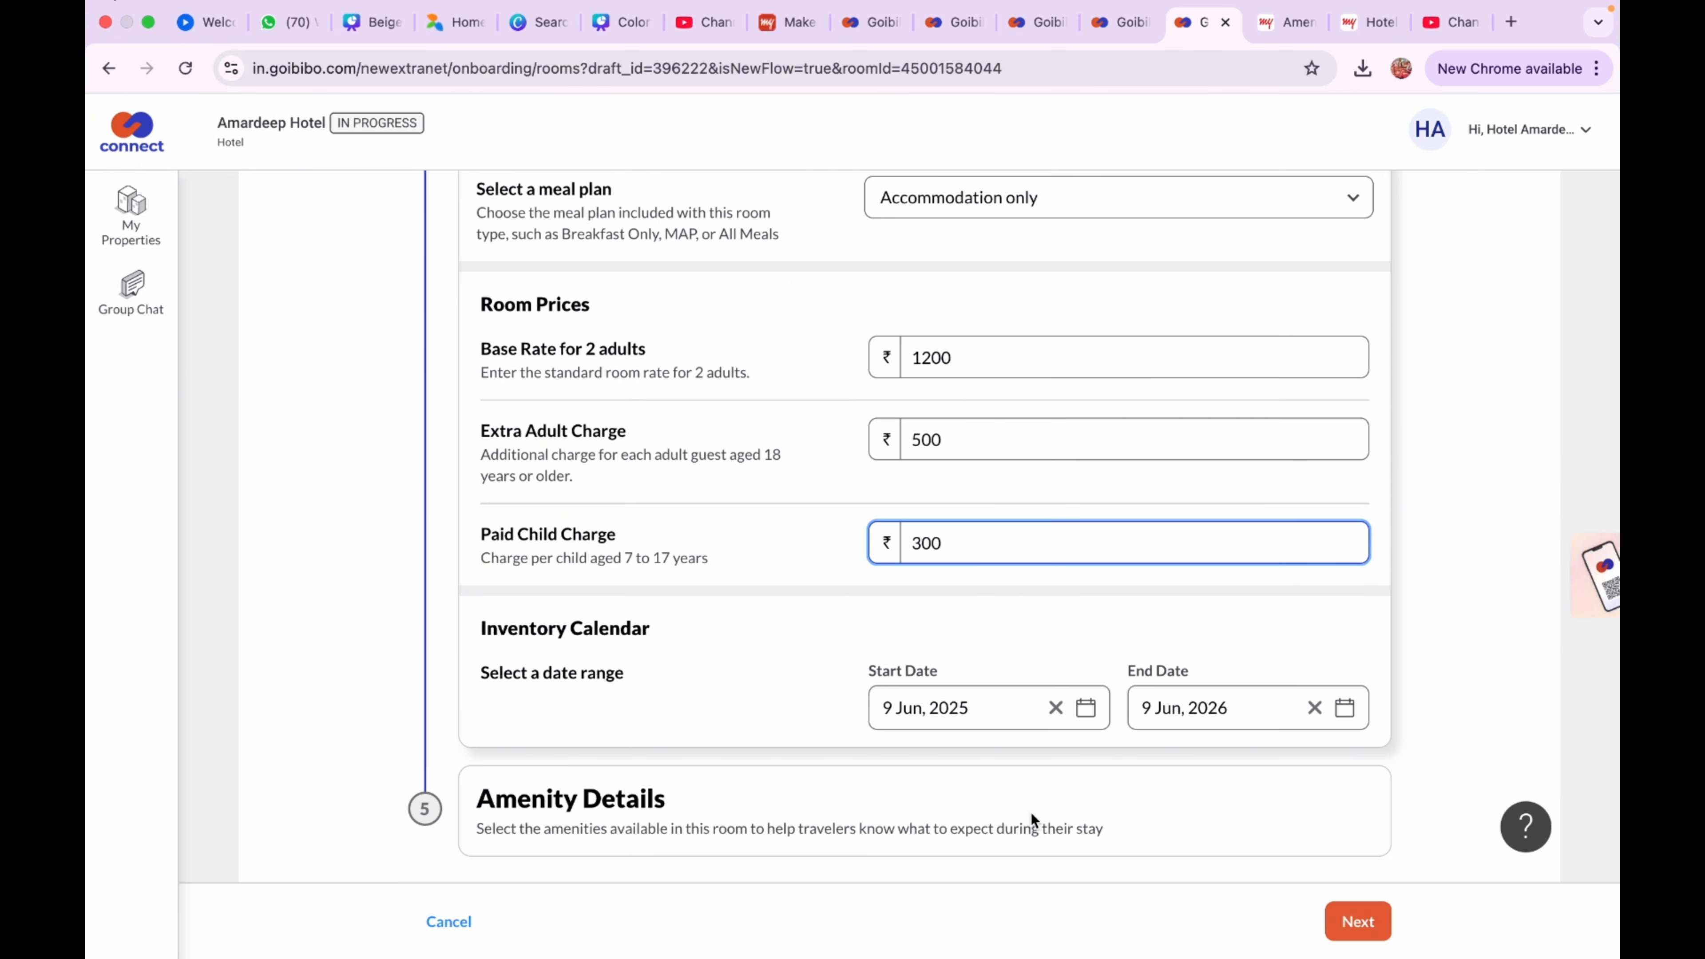
left_click(1354, 921)
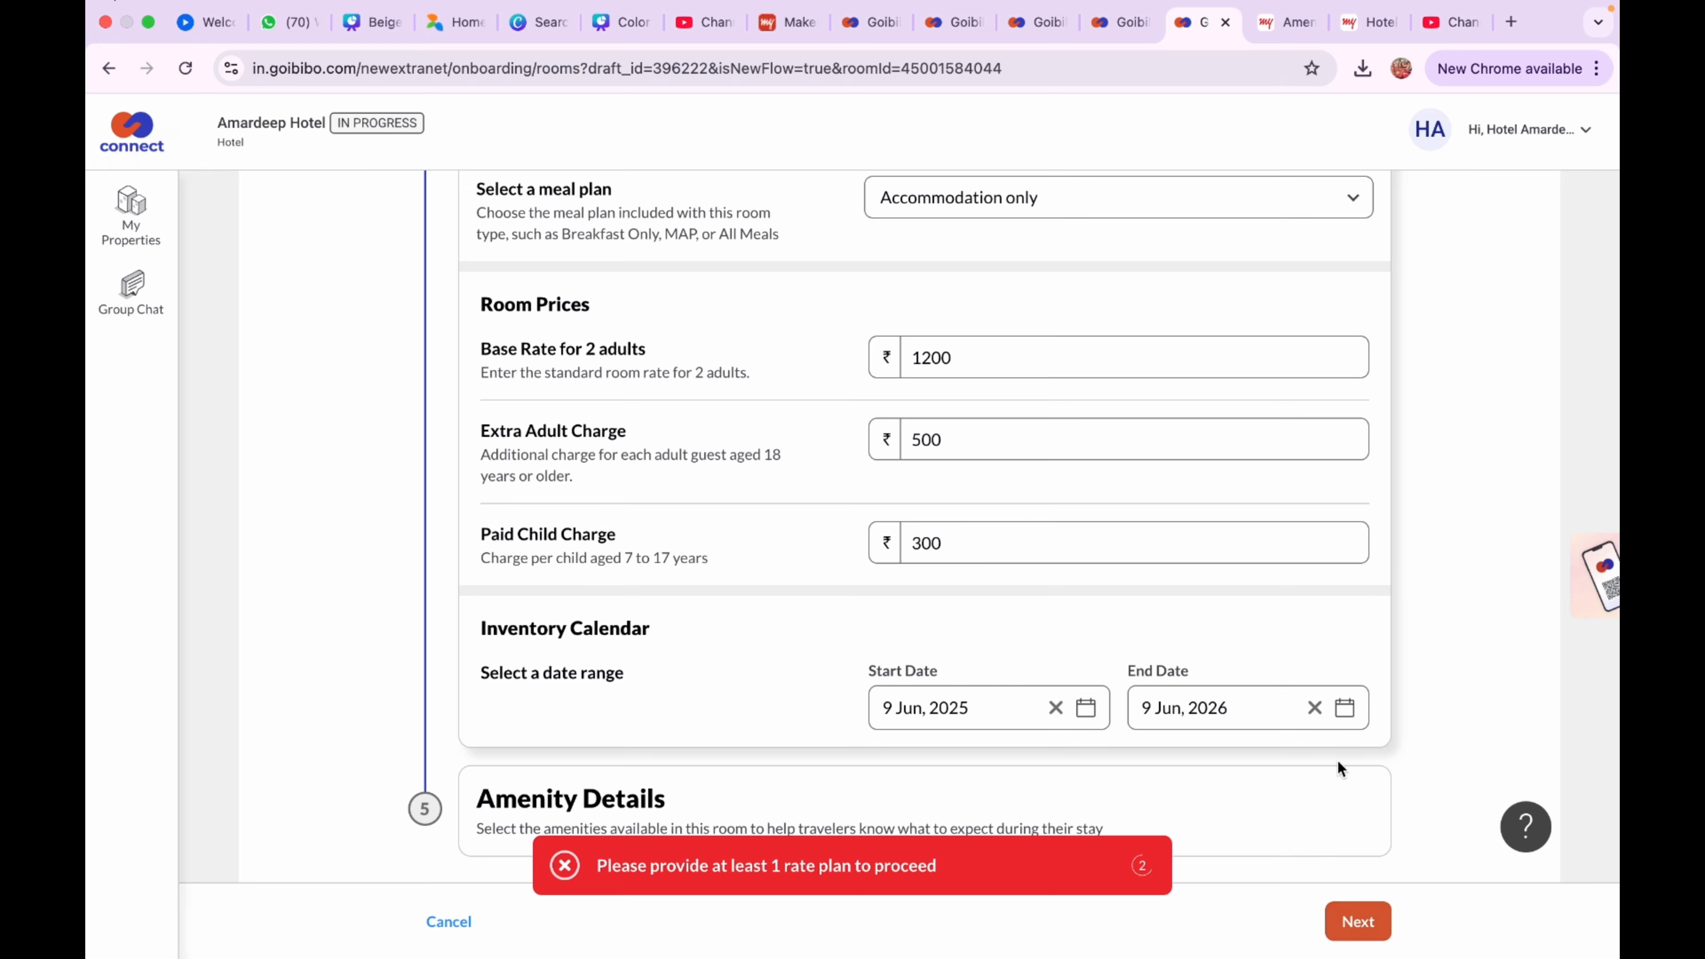
left_click(1355, 923)
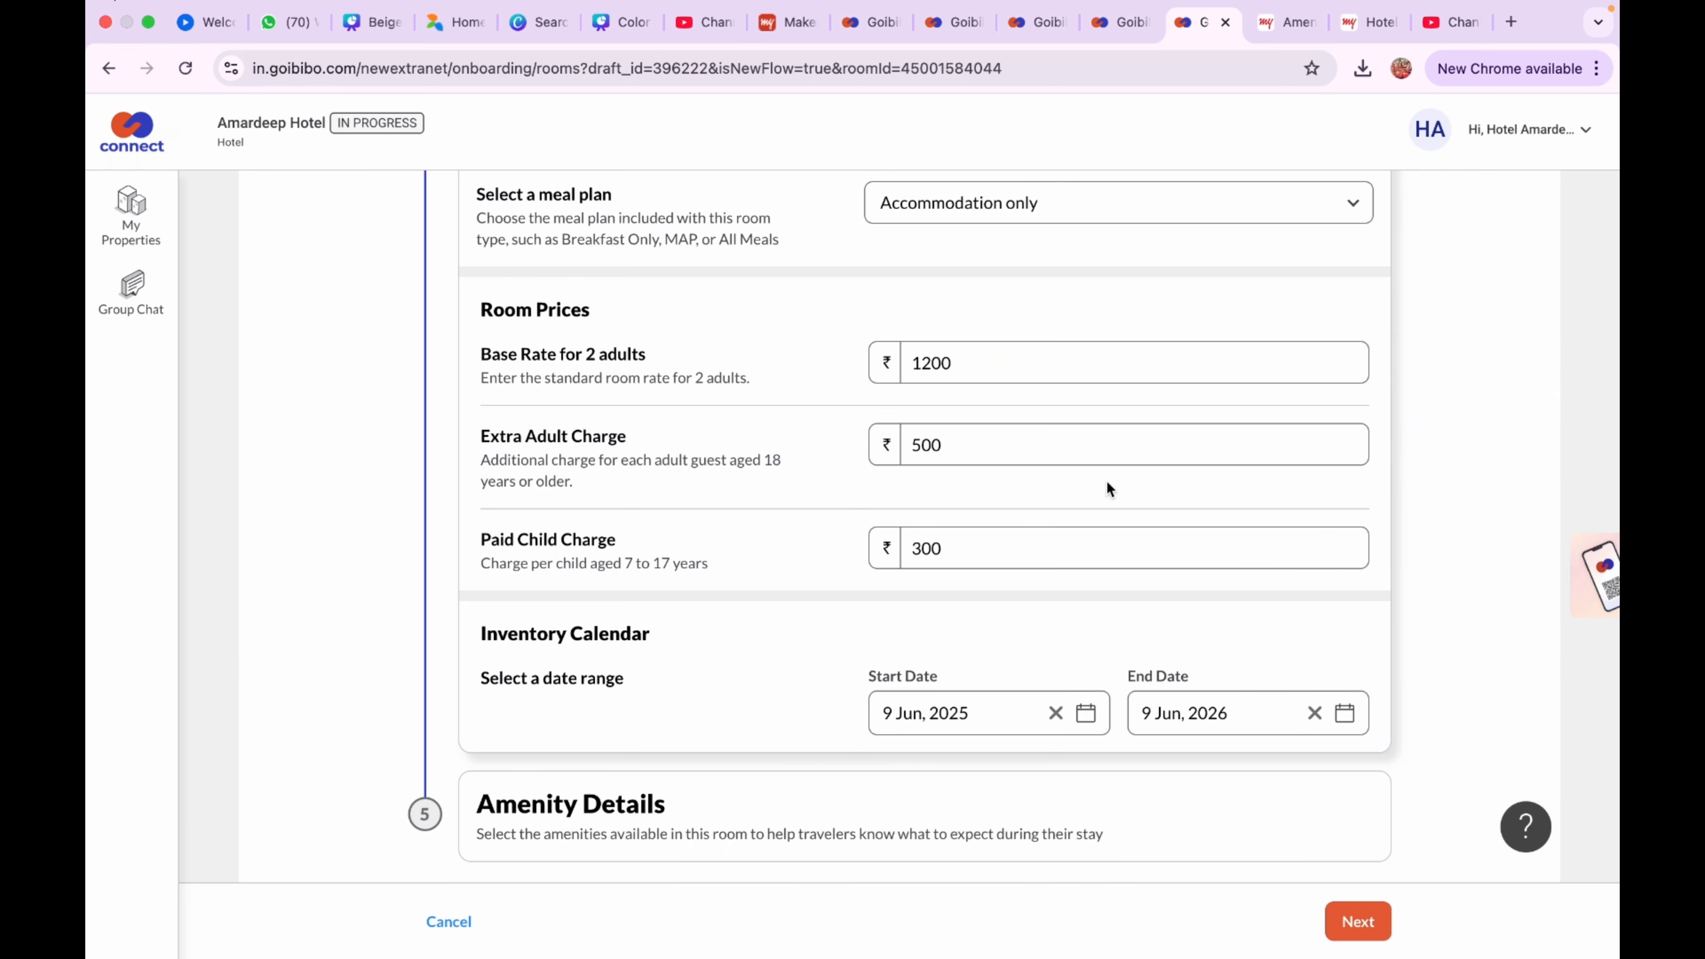
Correct both extra adult and paid child charges to 500 and save the rates
left_click(956, 448)
key("BackSpace")
key("BackSpace")
key("BackSpace")
type("300")
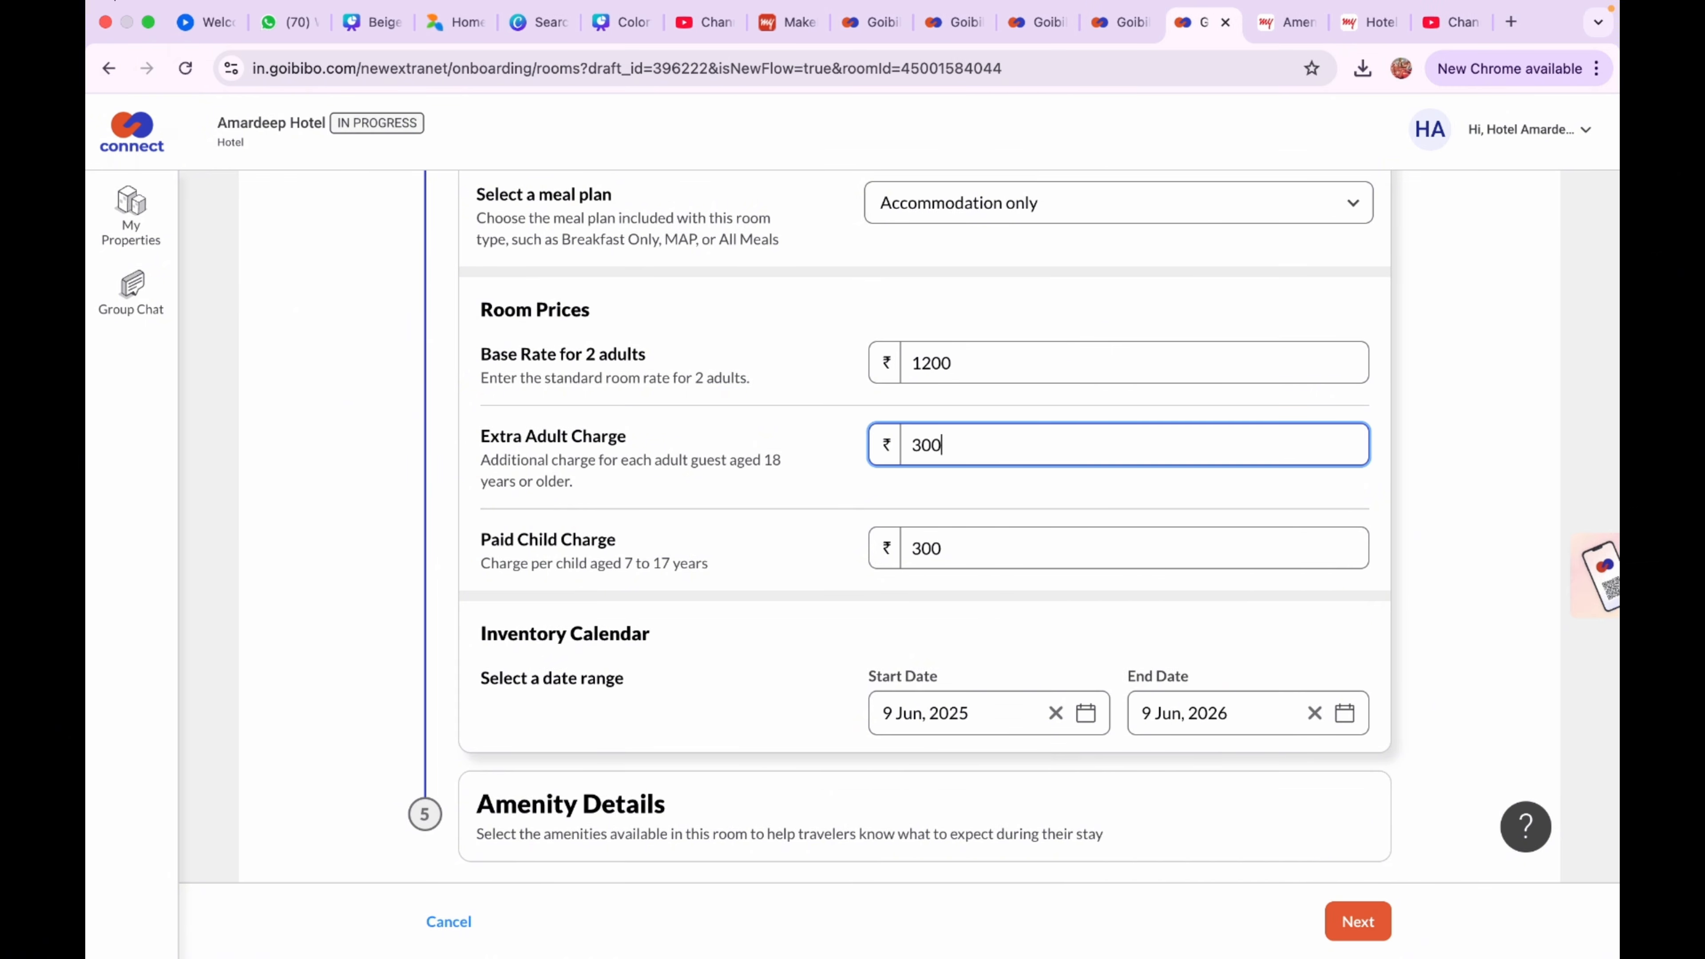
key("BackSpace")
key("BackSpace")
key("BackSpace")
type("500")
left_click(942, 537)
key("BackSpace")
key("BackSpace")
key("BackSpace")
type("500")
left_click(1349, 926)
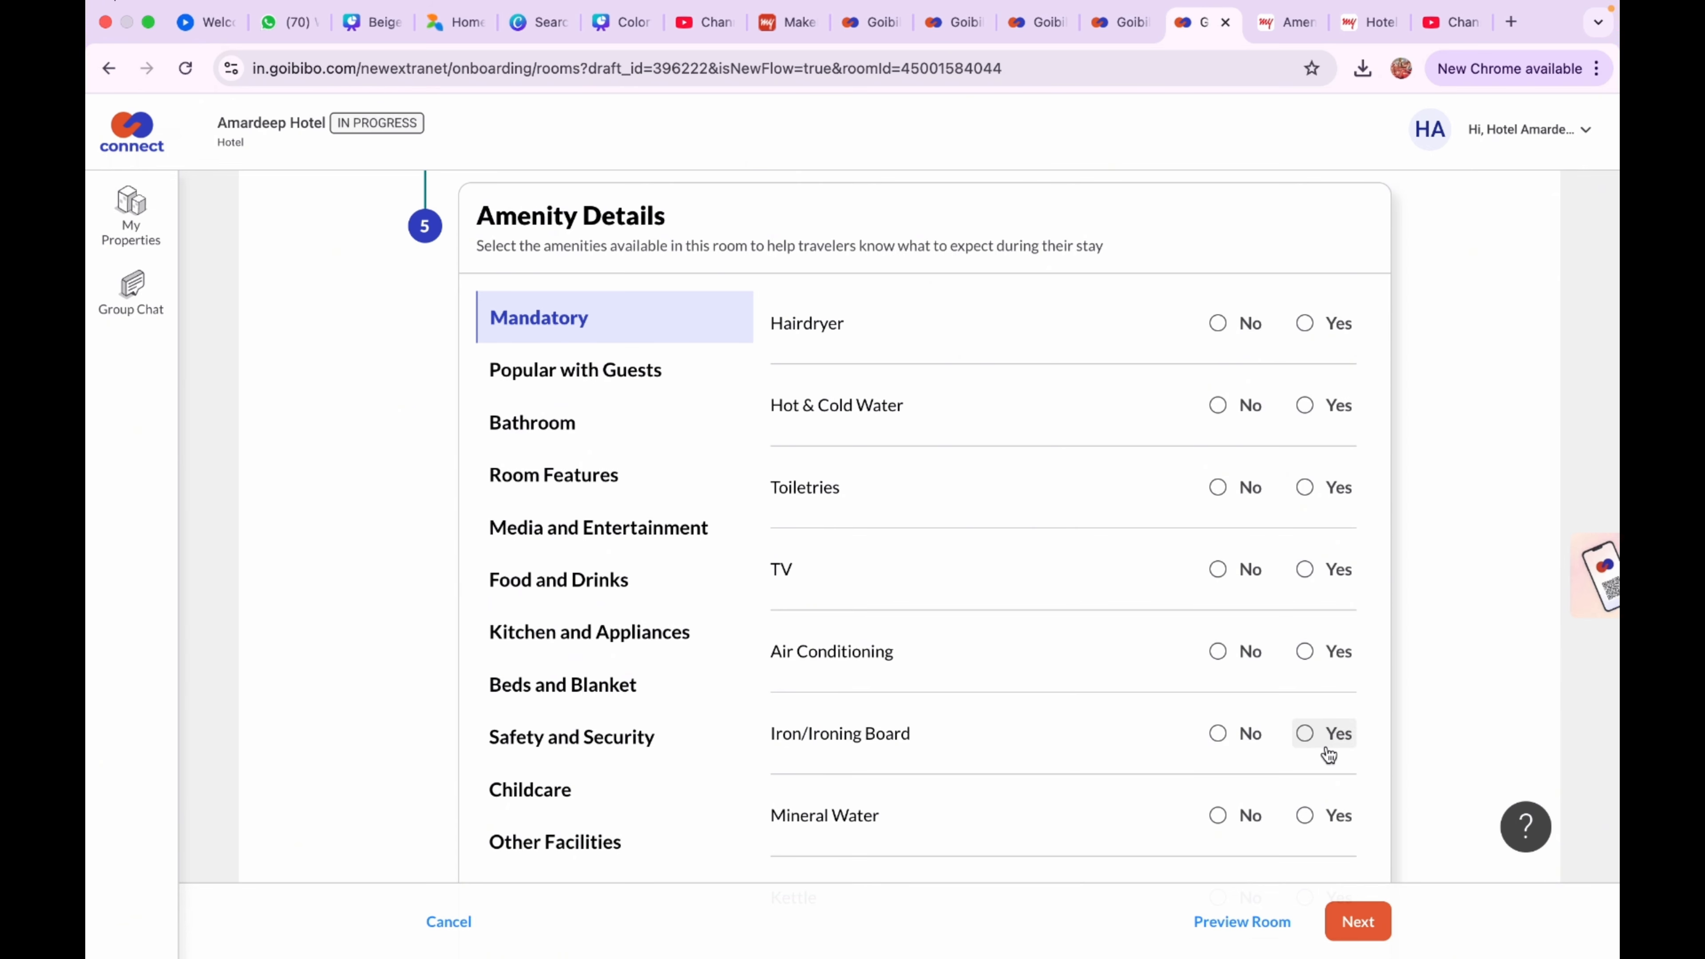
Mark Hot & Cold Water Yes and Toiletries Yes with Soap and Shampoo
left_click(566, 382)
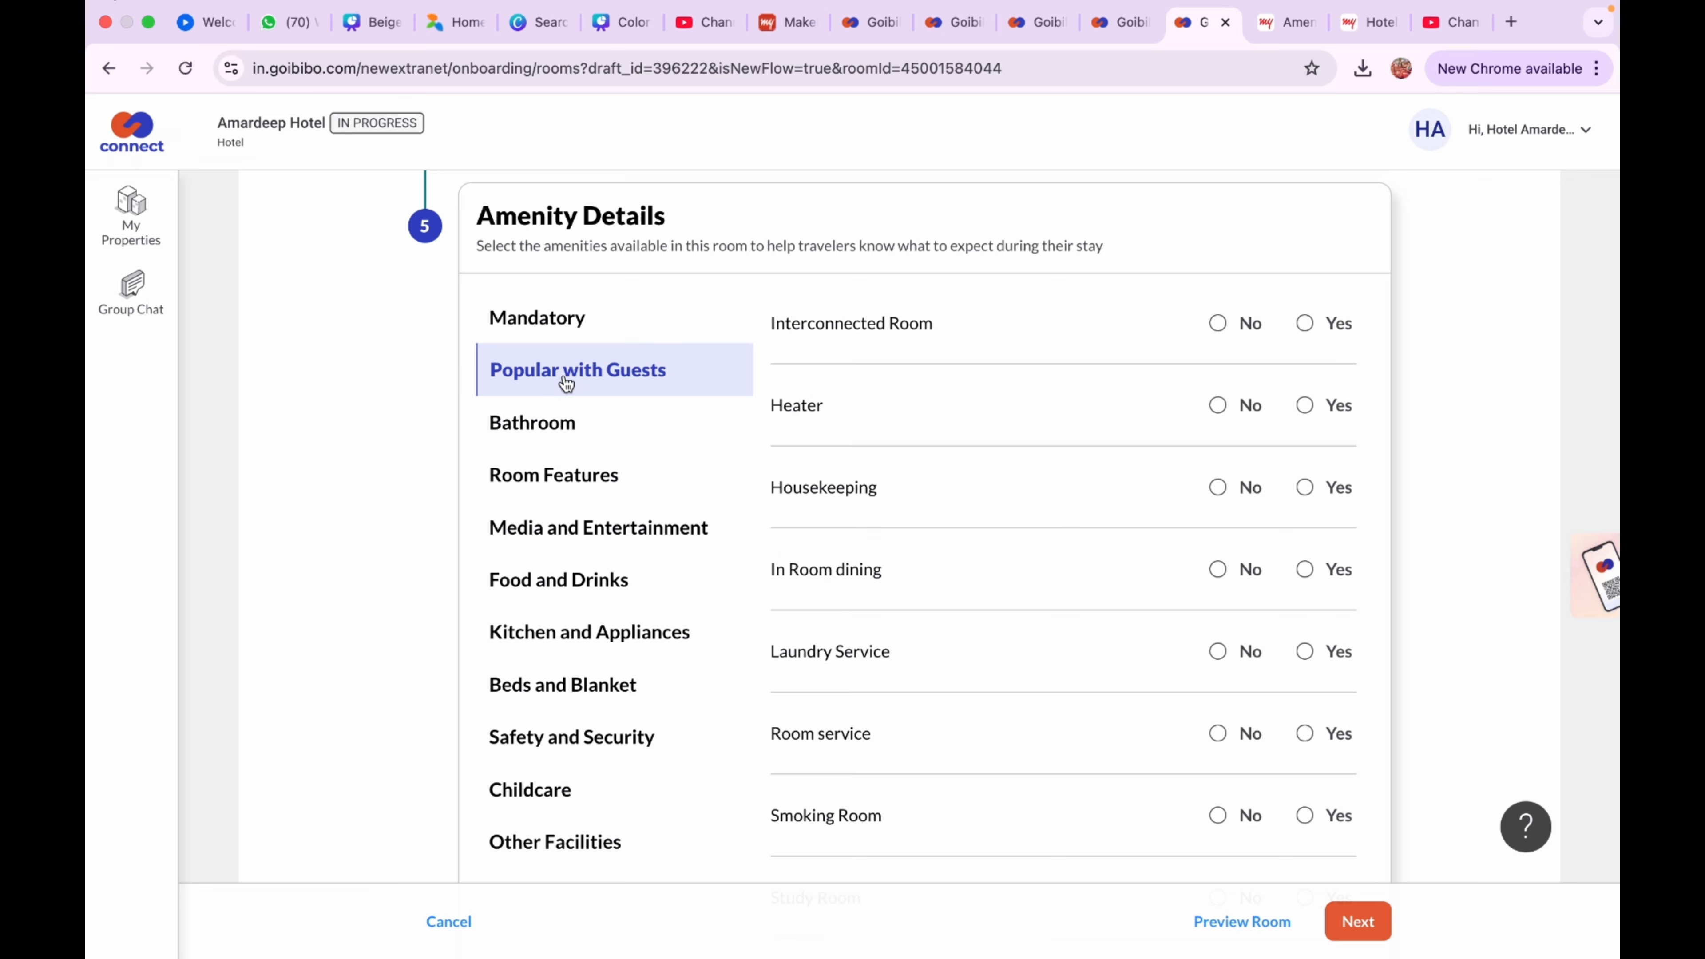
left_click(566, 335)
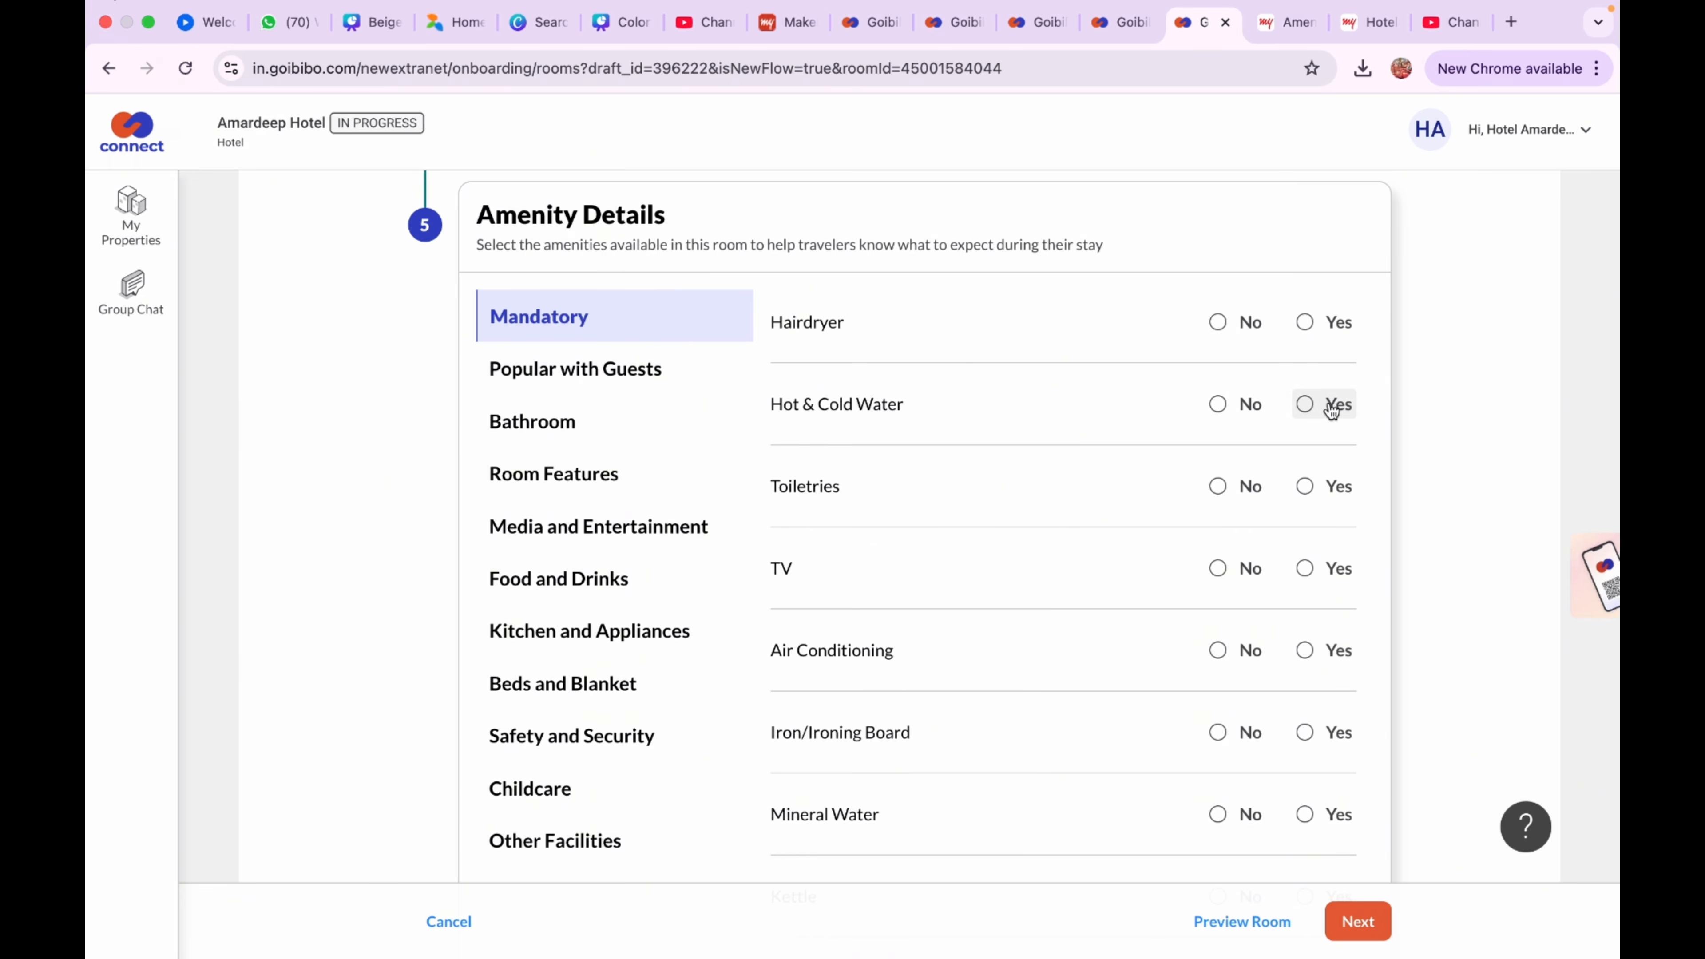
left_click(1307, 405)
left_click(1309, 488)
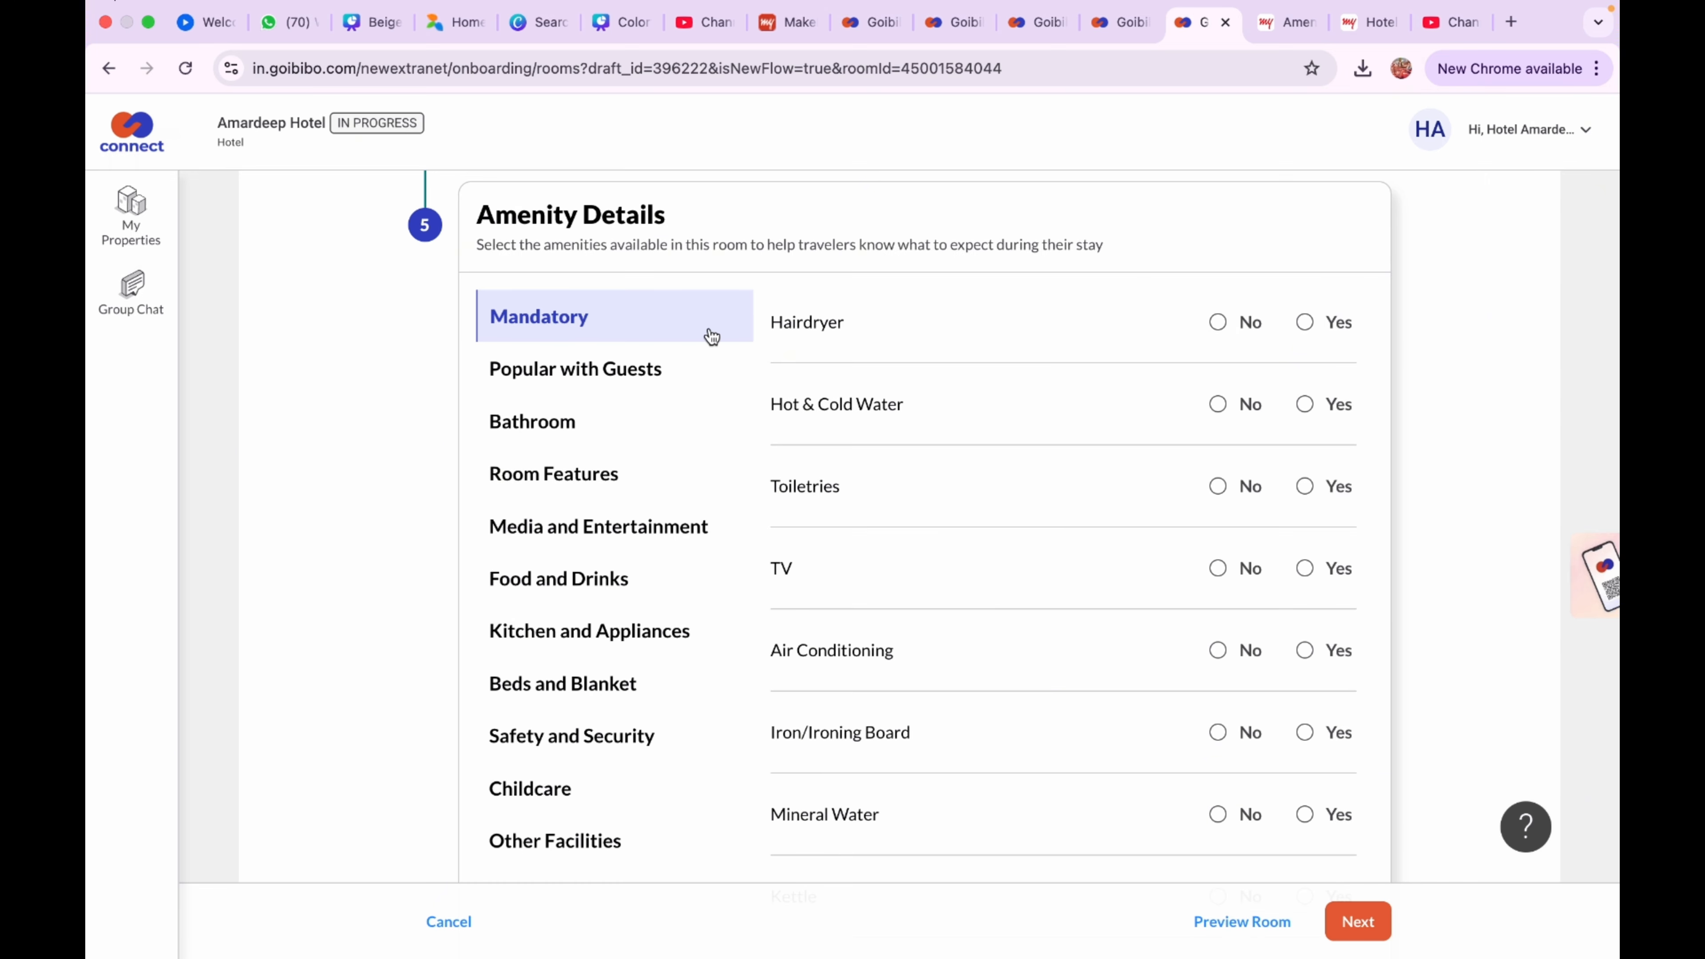
left_click(1305, 404)
left_click(1309, 489)
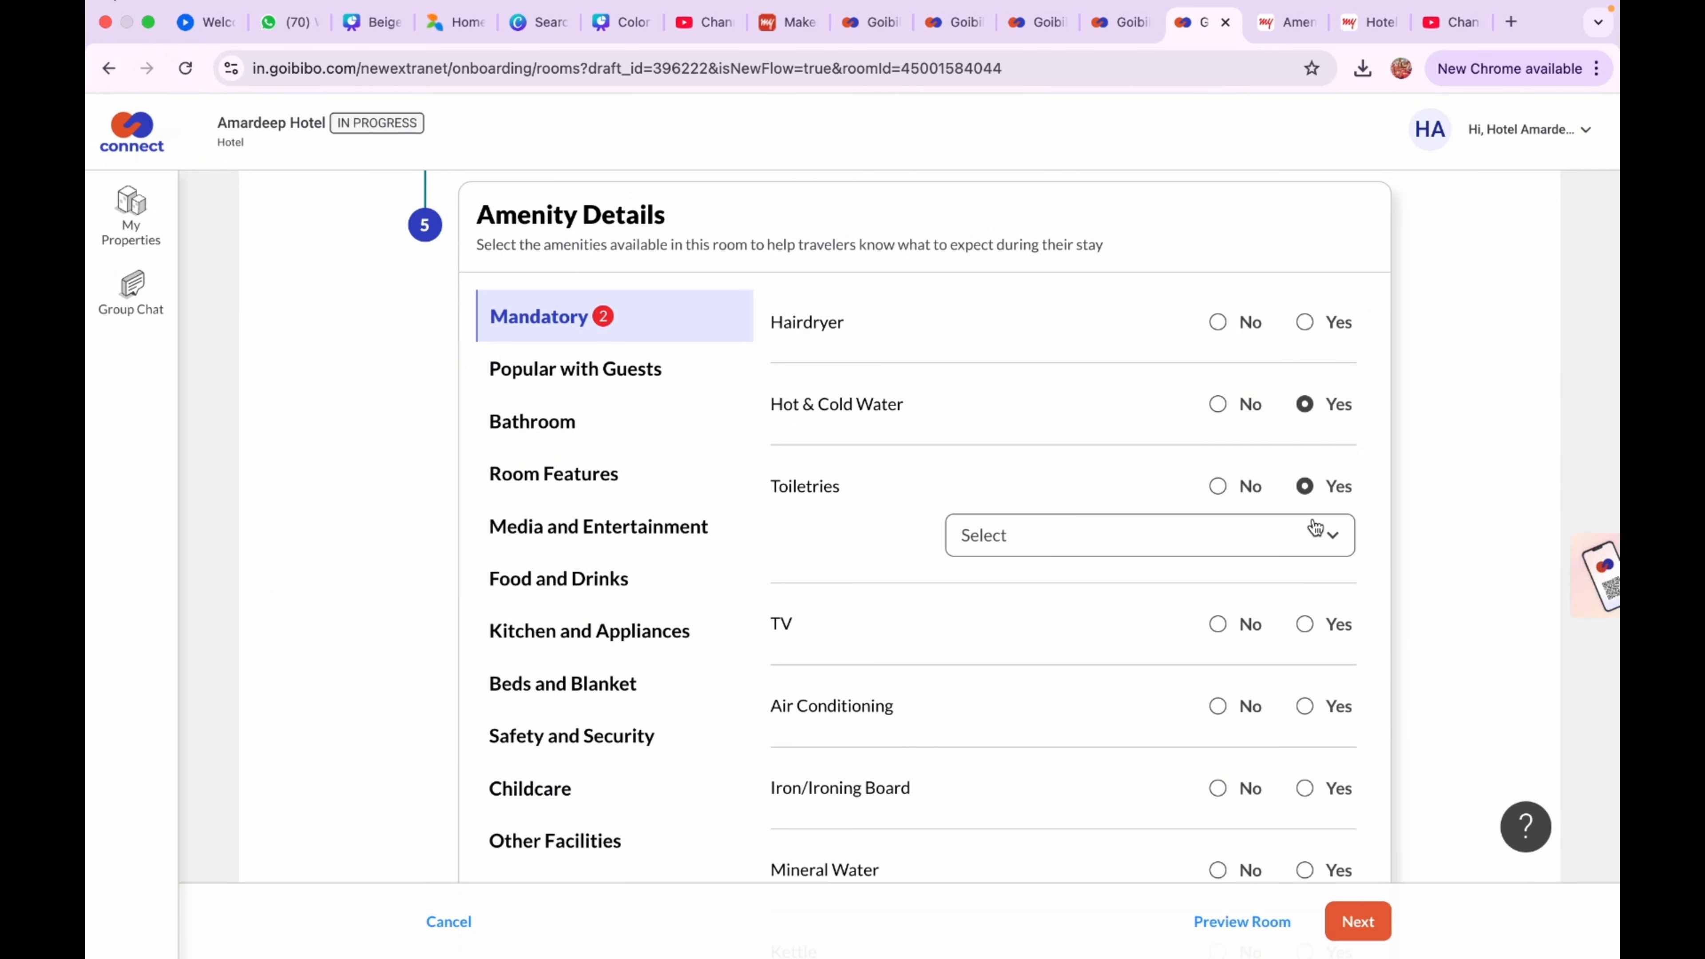
left_click(1318, 549)
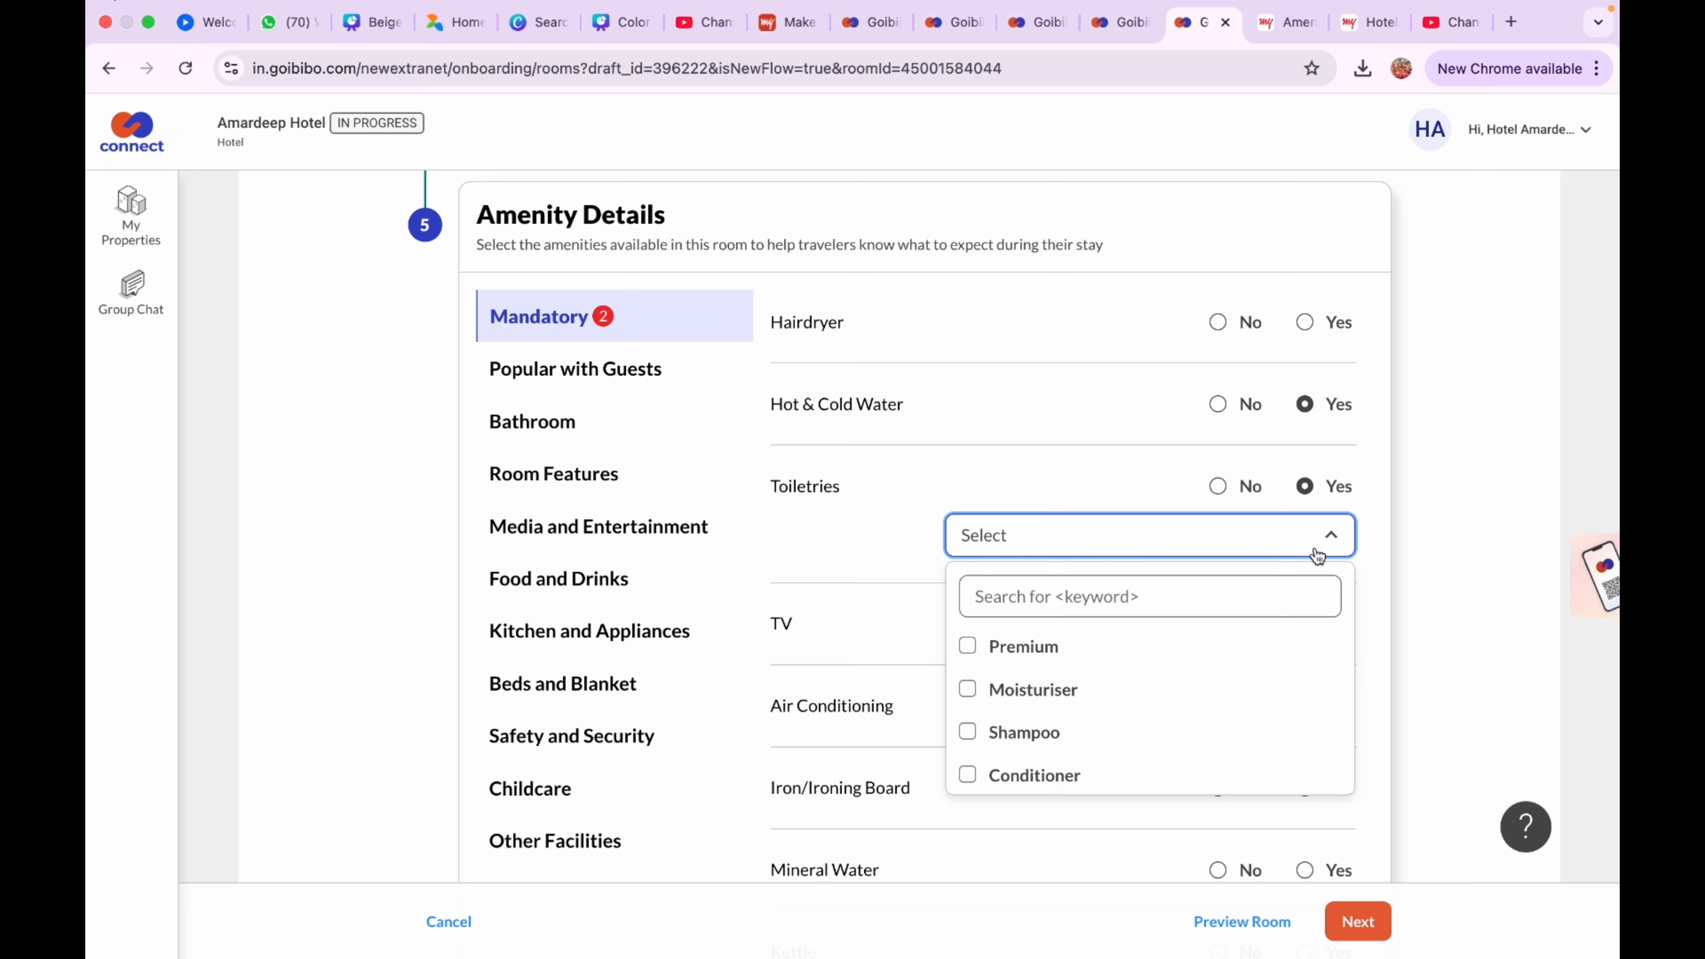
scroll(1215, 712, "down", 3)
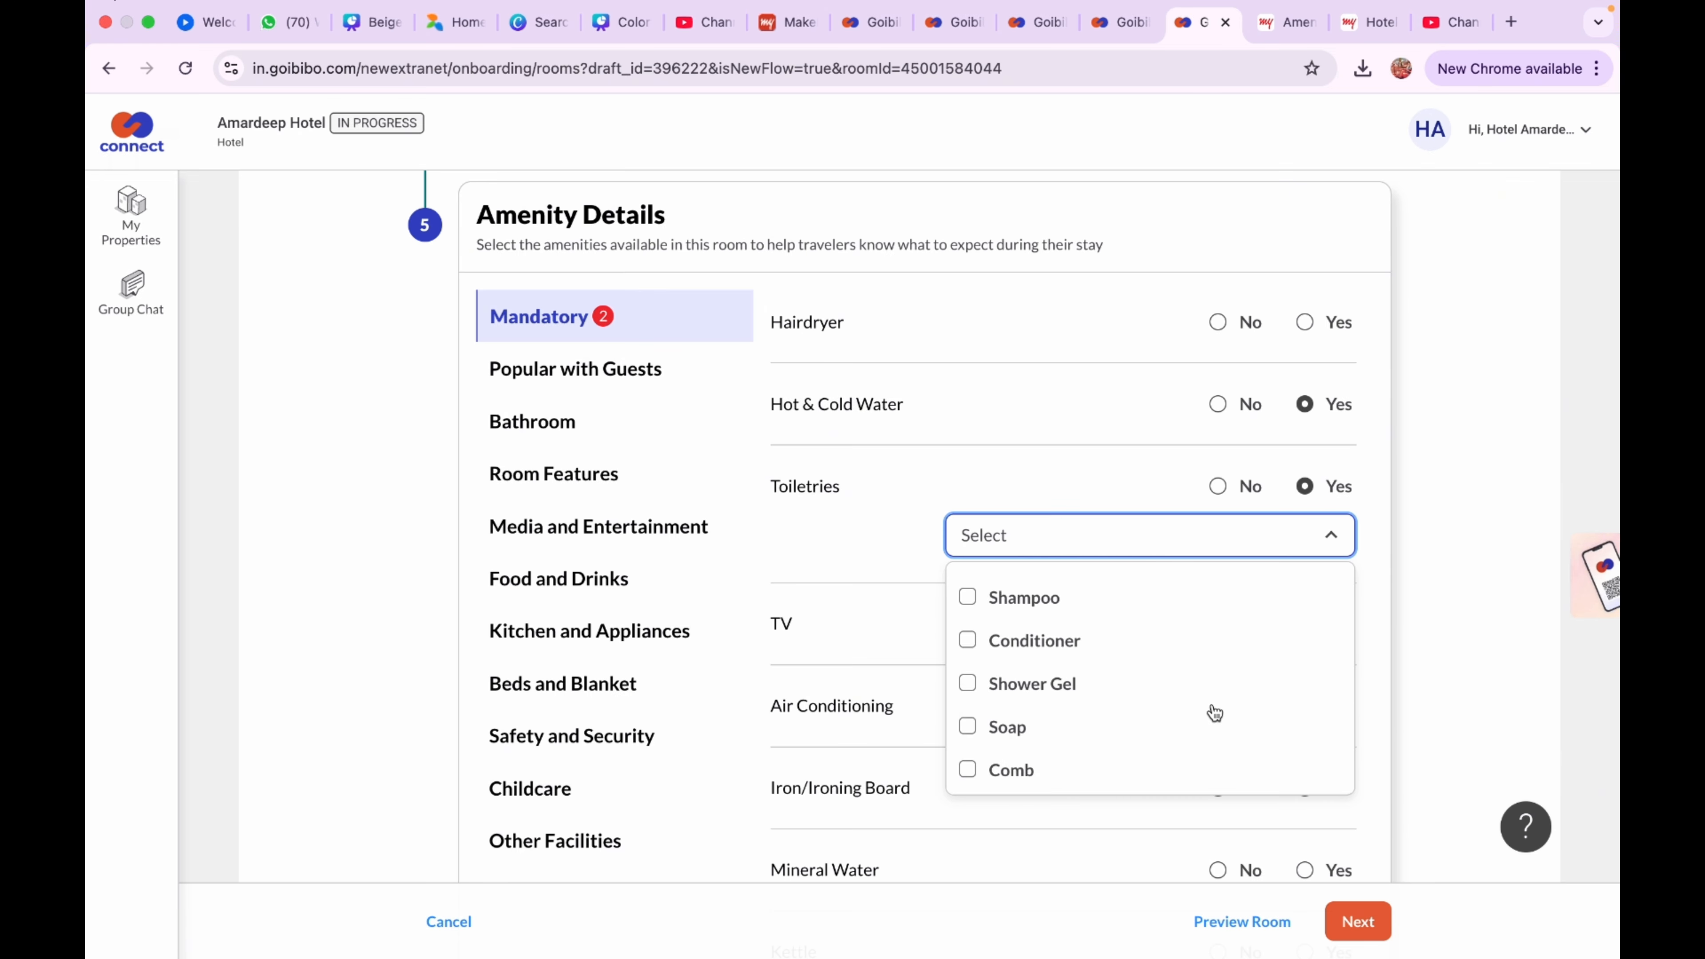
left_click(1316, 552)
left_click(1318, 550)
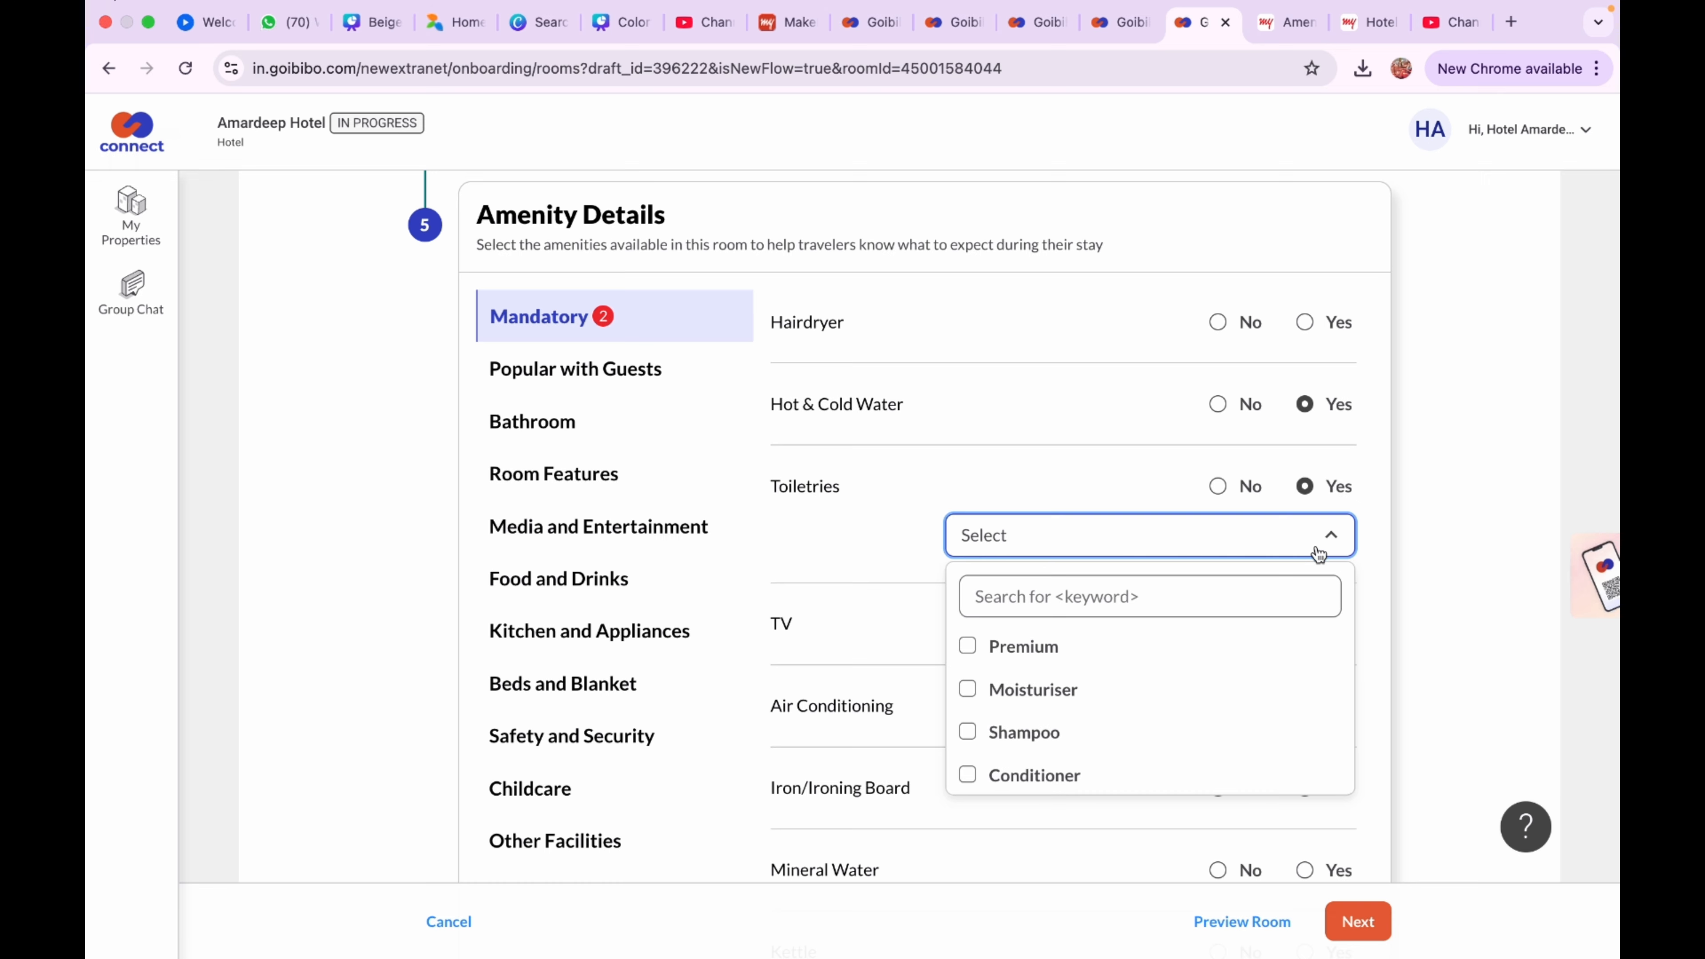
Mark TV as available with LED as the type
scroll(1215, 712, "down", 3)
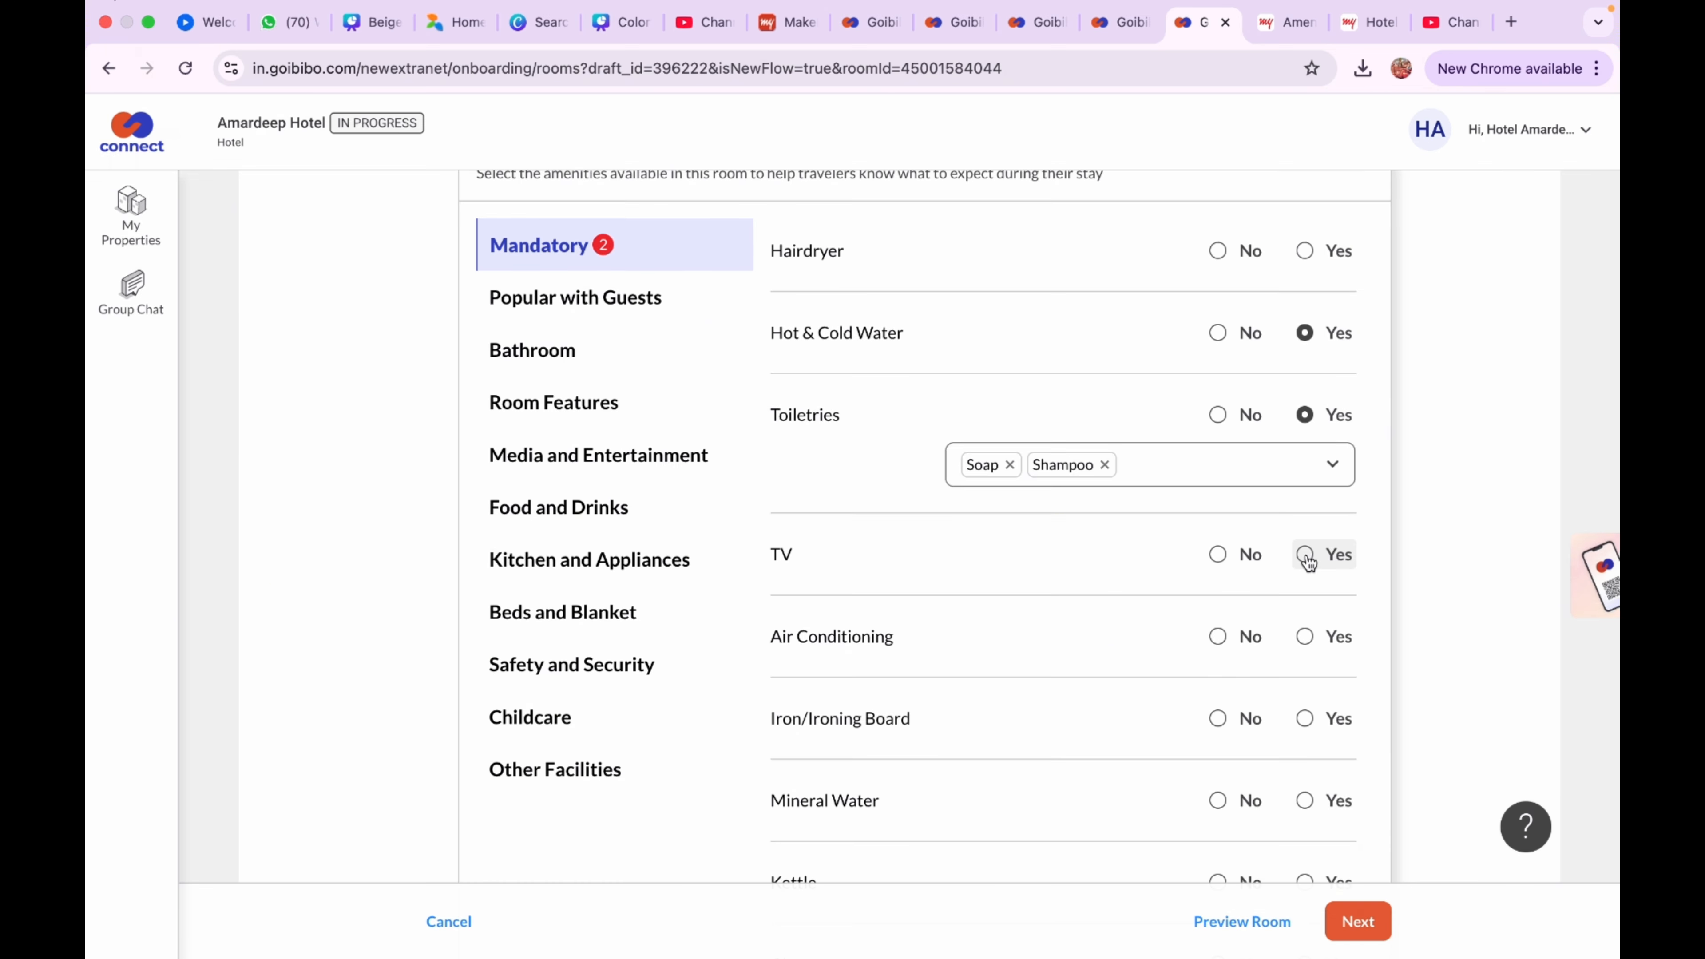
left_click(1304, 554)
left_click(1307, 608)
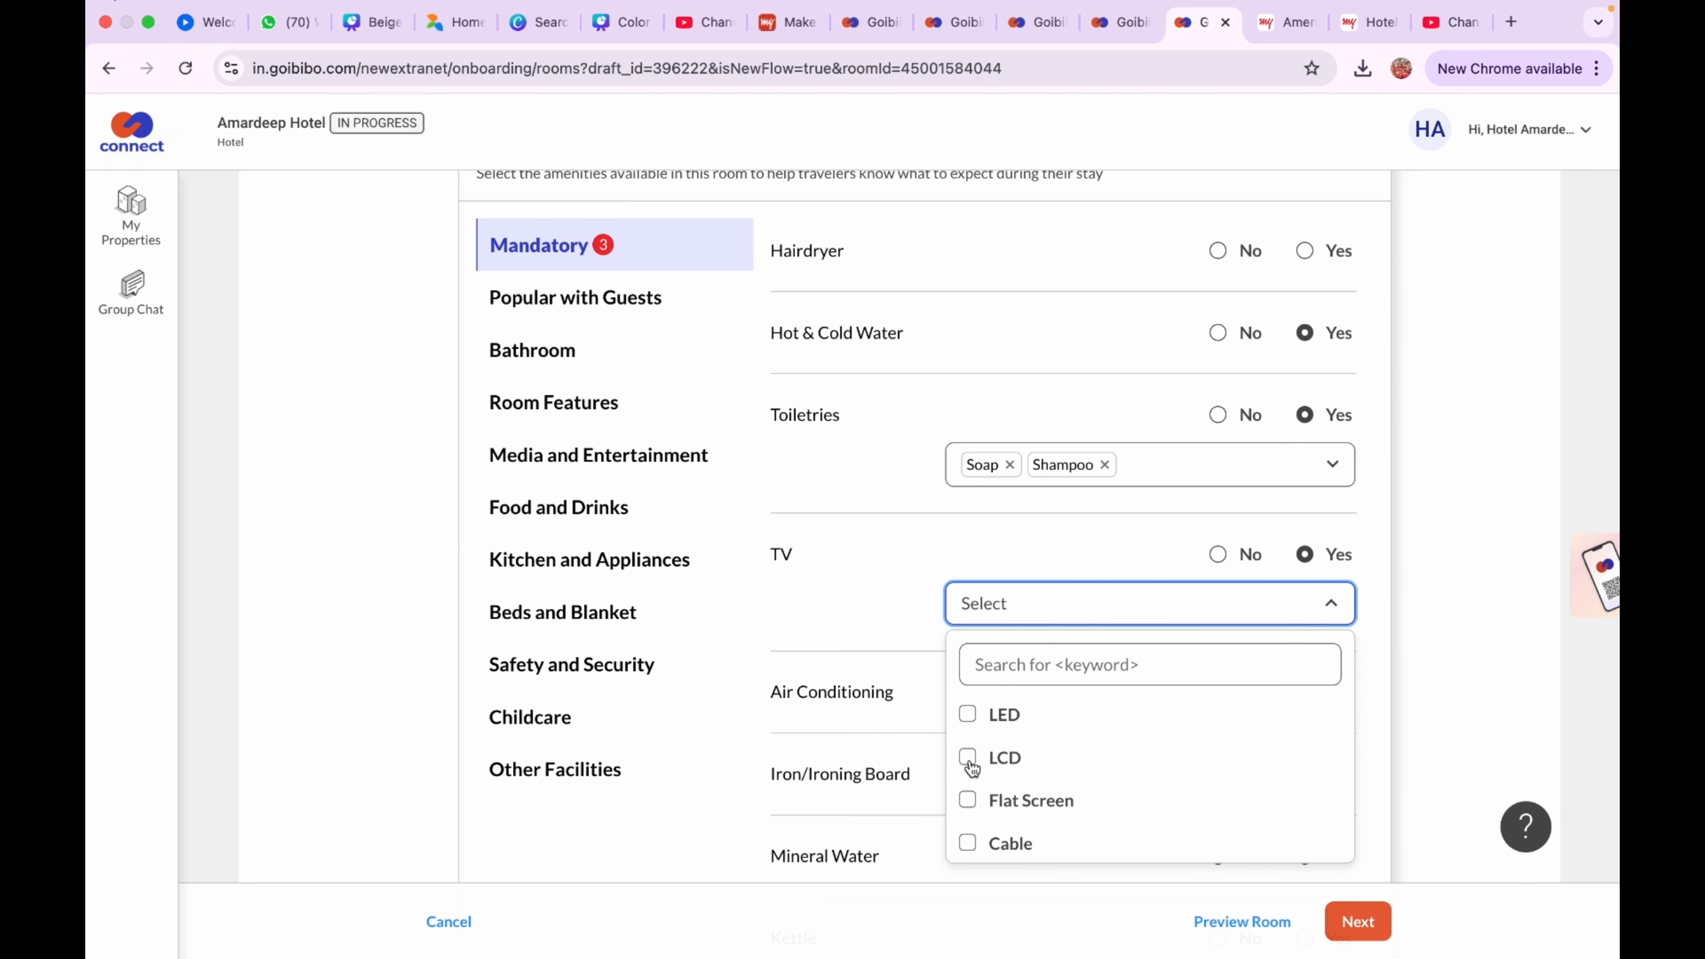
left_click(967, 714)
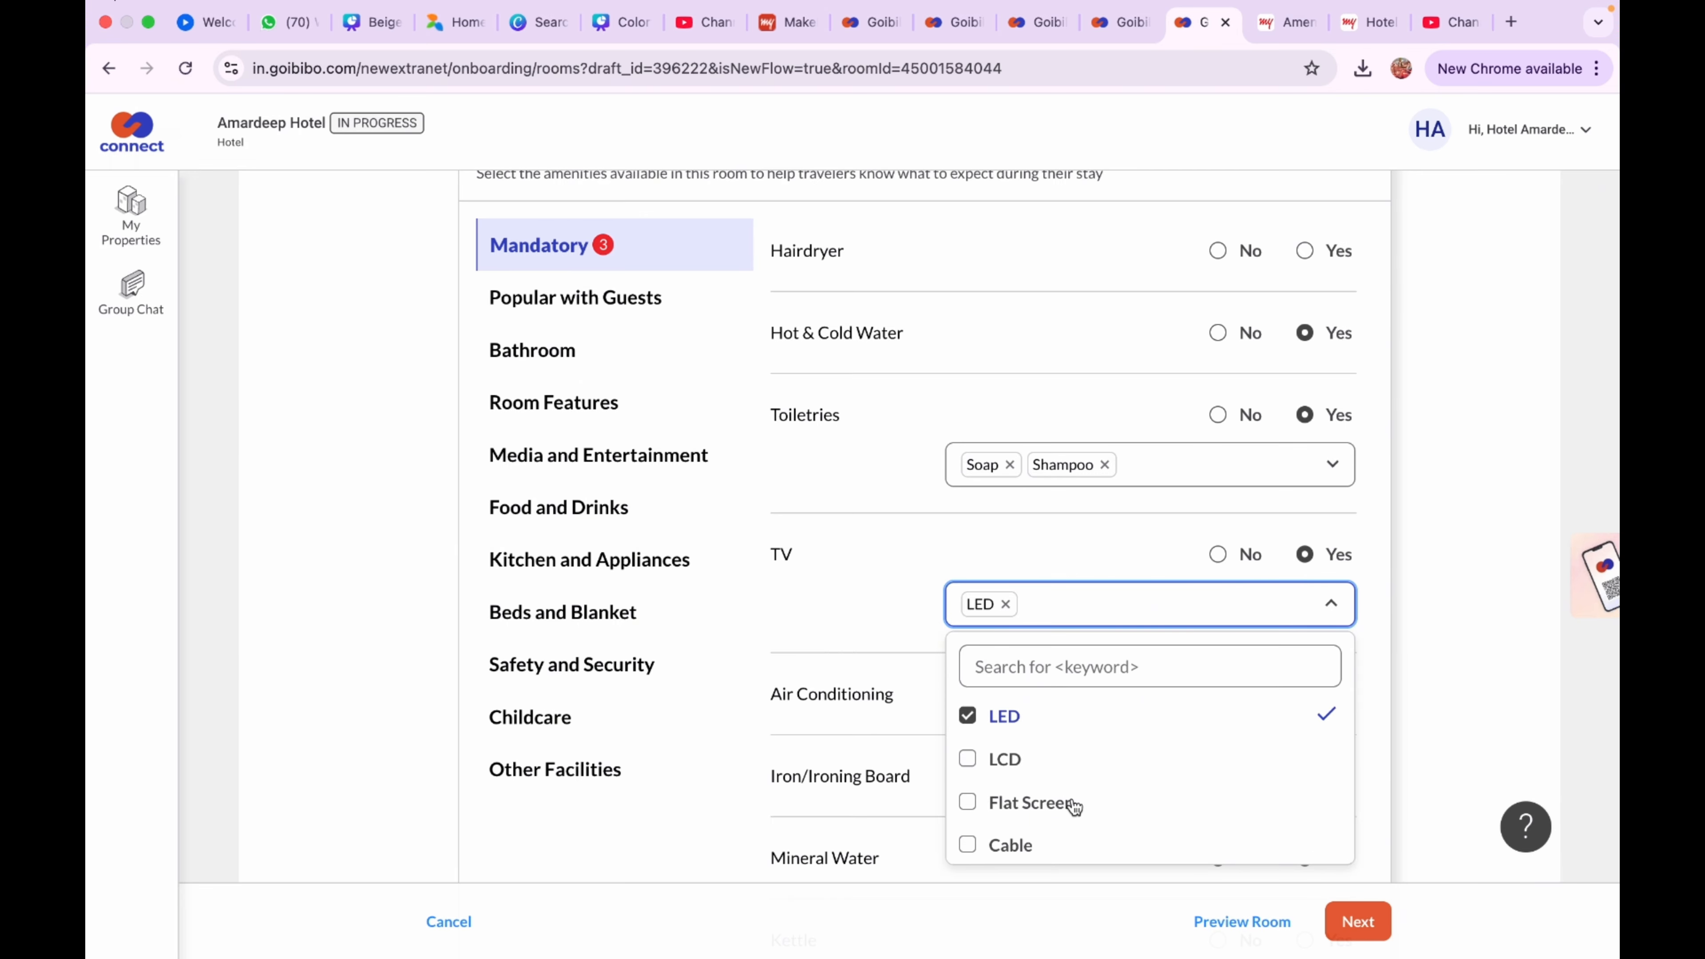
left_click(1379, 710)
Mark Air Conditioning Yes as Split AC with All-Weather (Hot & Cold) cooling
left_click(1304, 694)
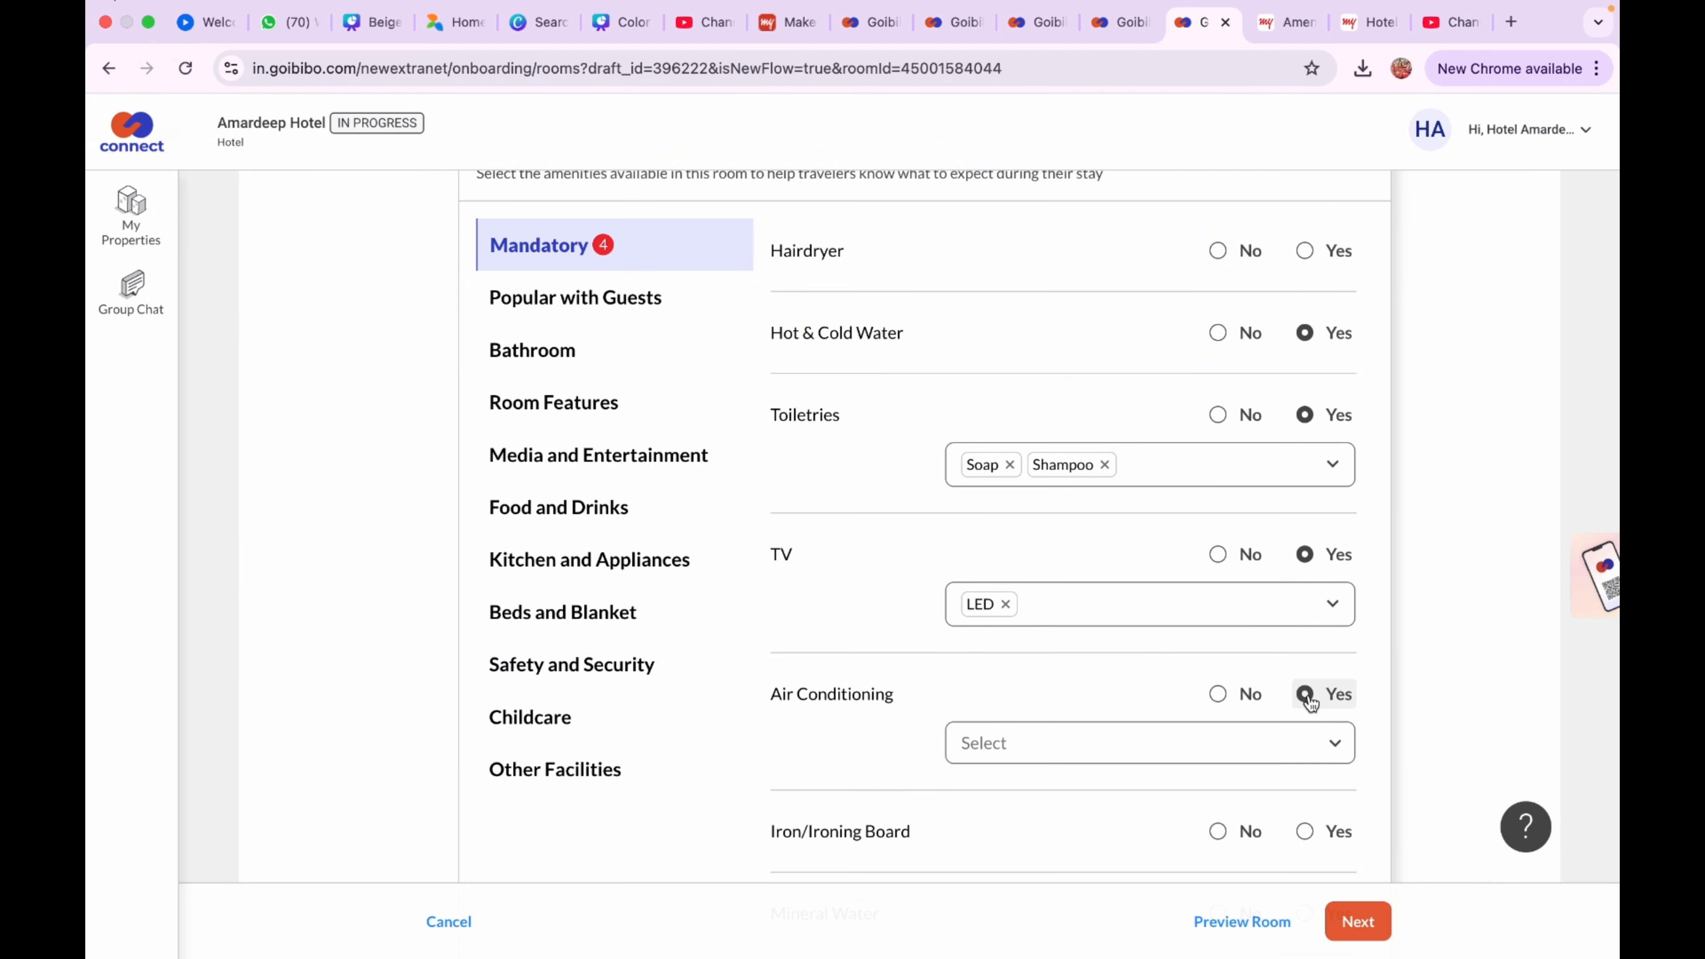
left_click(1284, 738)
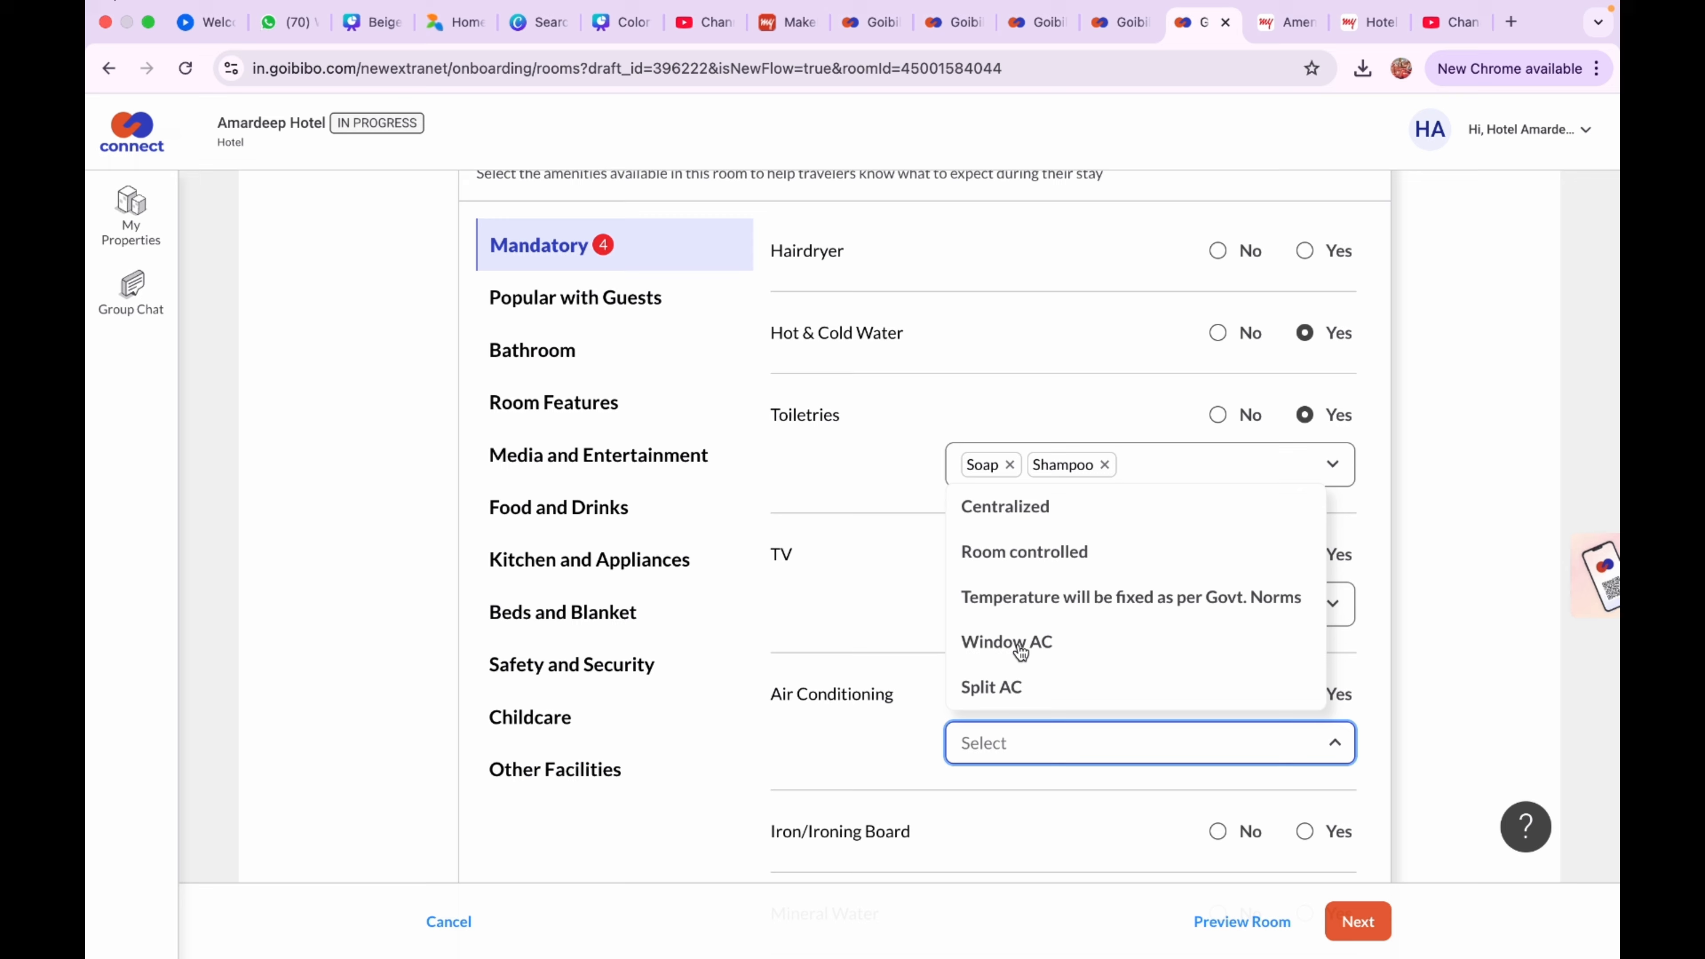
left_click(1007, 687)
left_click(1208, 809)
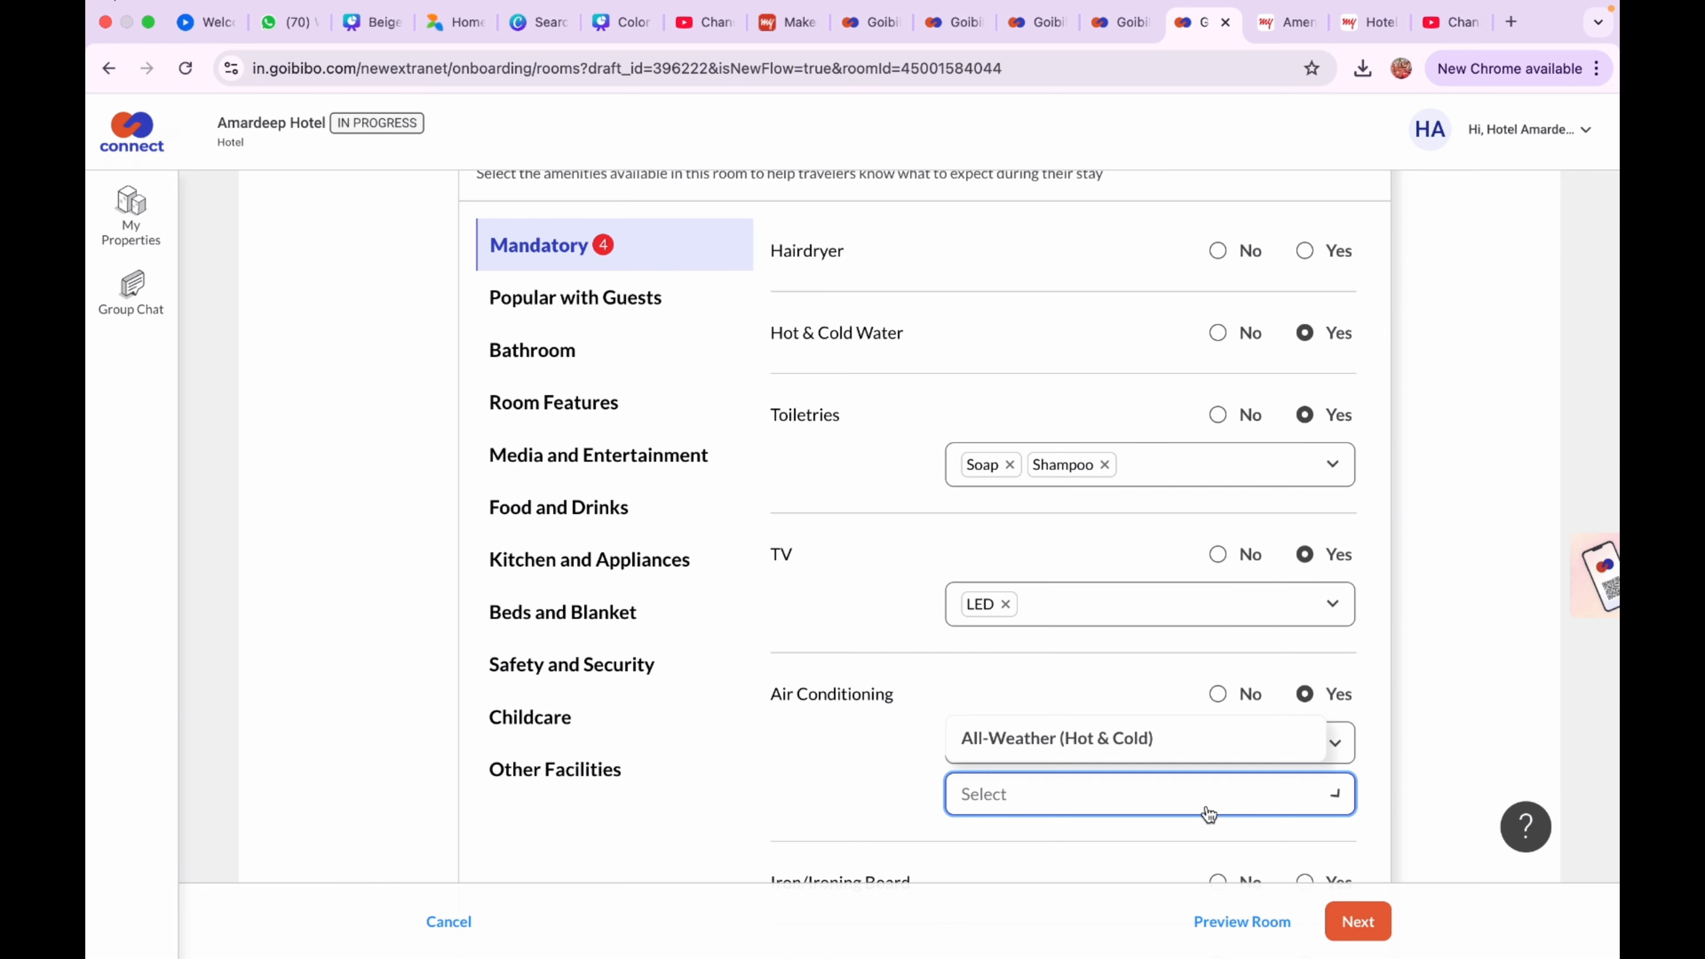
left_click(1207, 749)
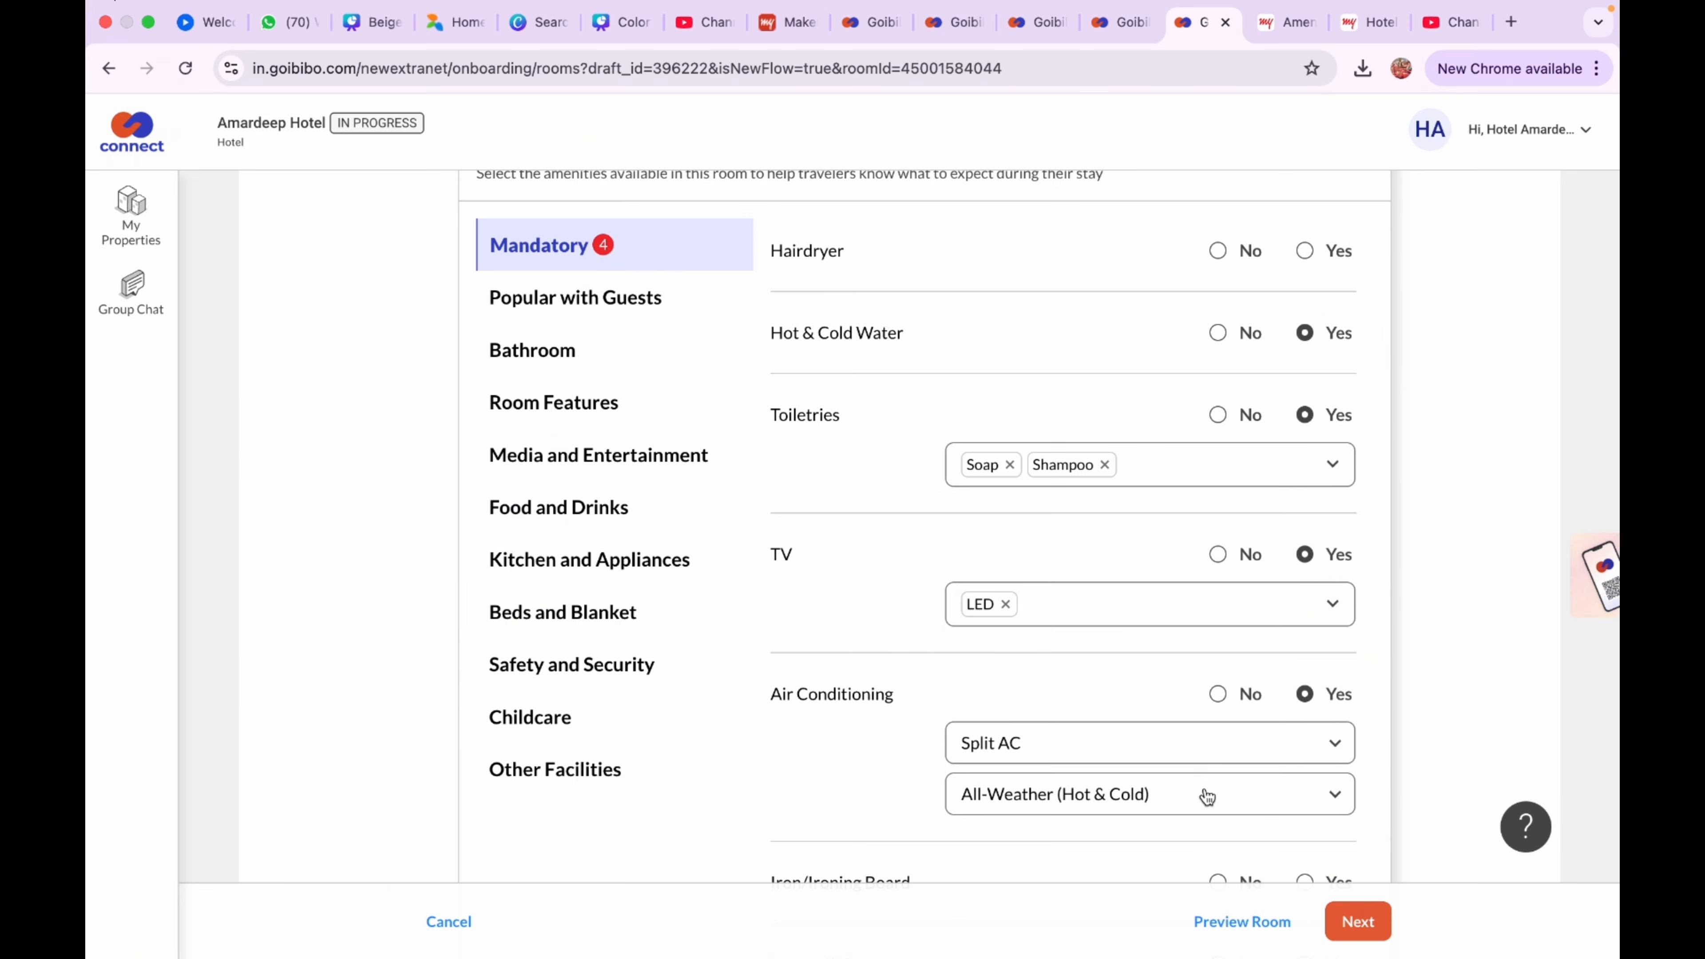
scroll(1207, 795, "down", 4)
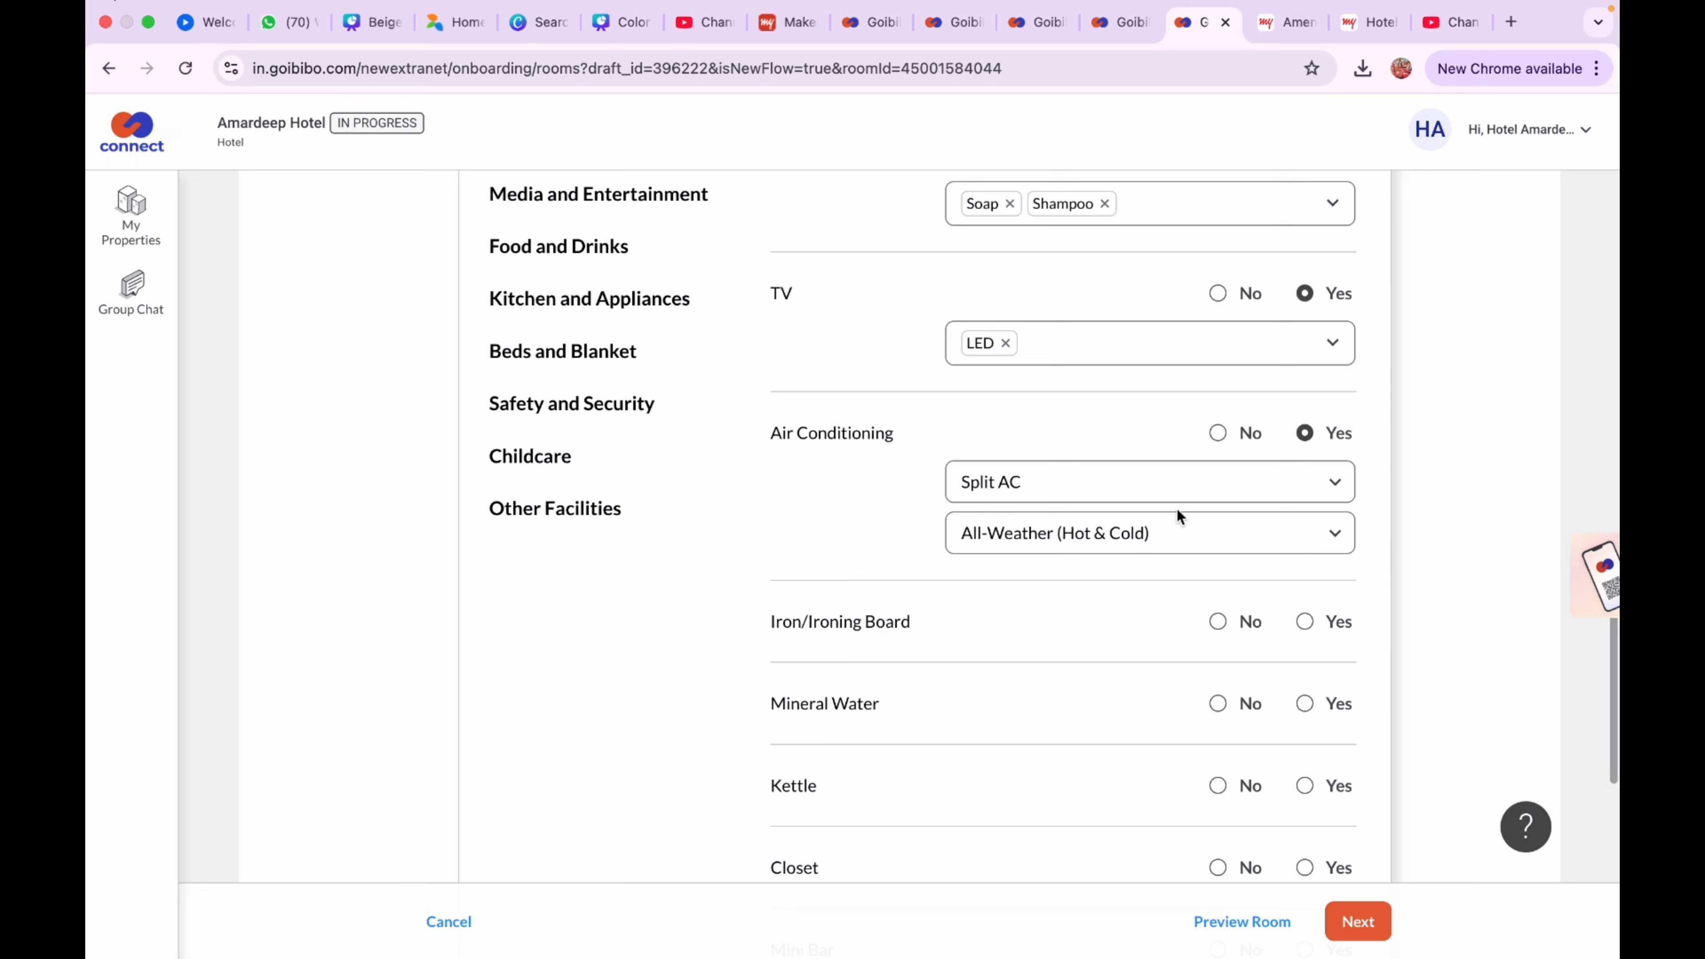
Mark Iron/Ironing Board No and Mineral Water Yes as Paid
left_click(1173, 536)
left_click(1173, 538)
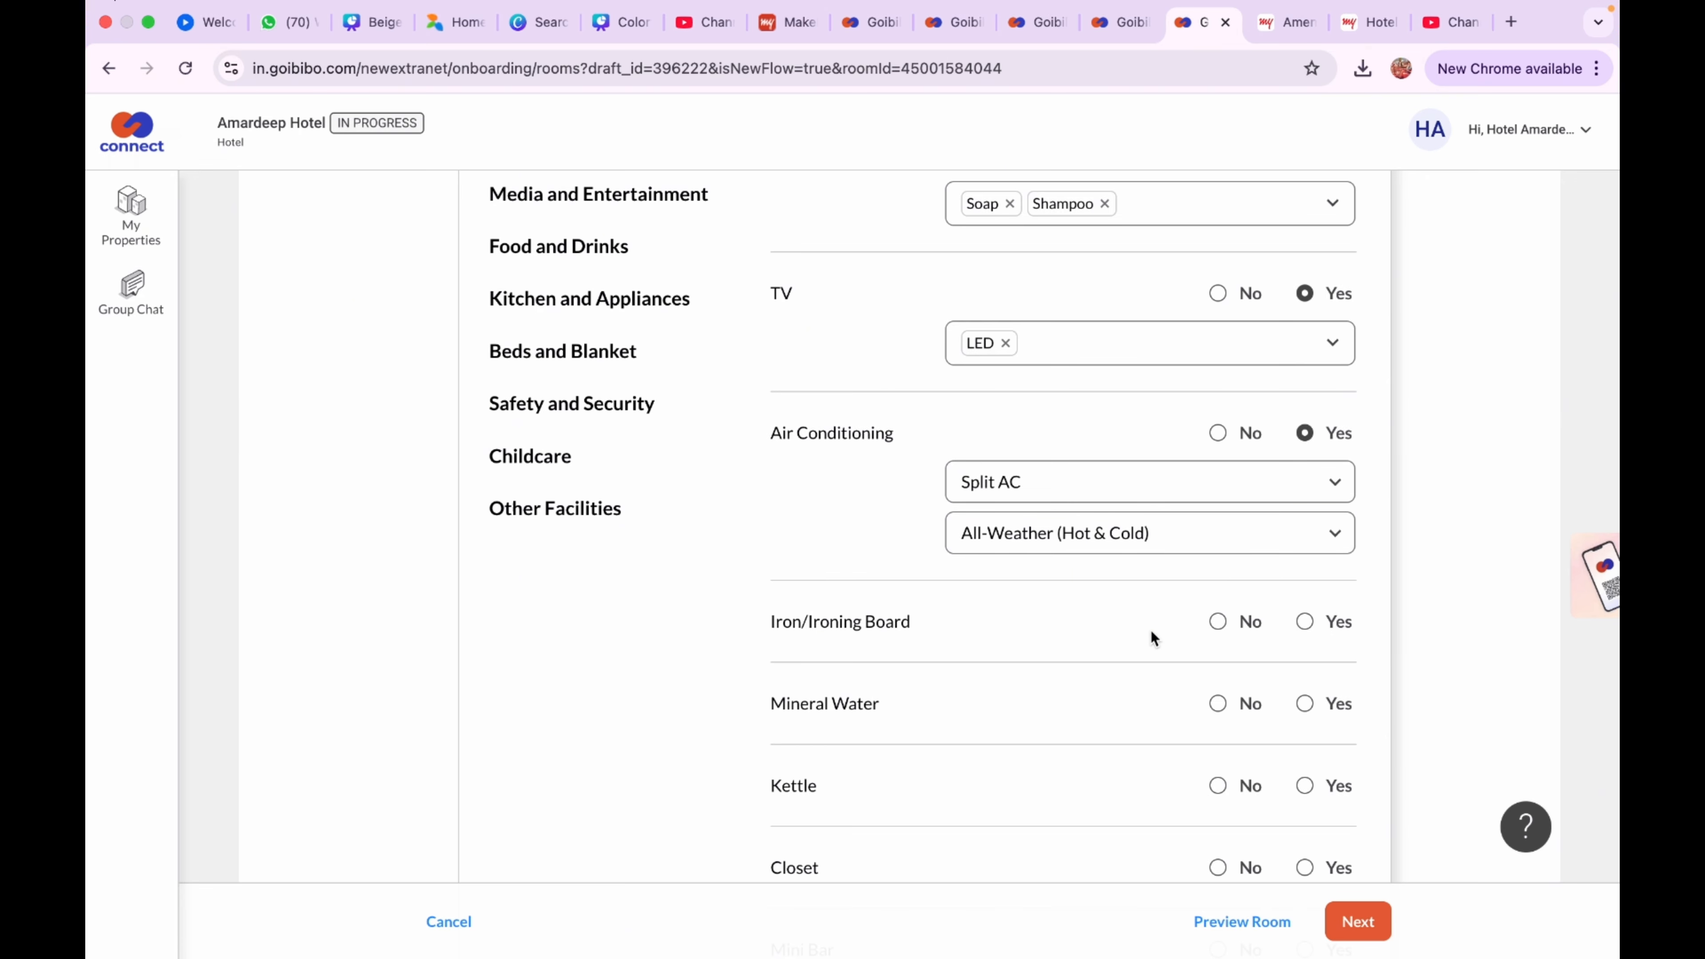
left_click(1218, 623)
left_click(1304, 703)
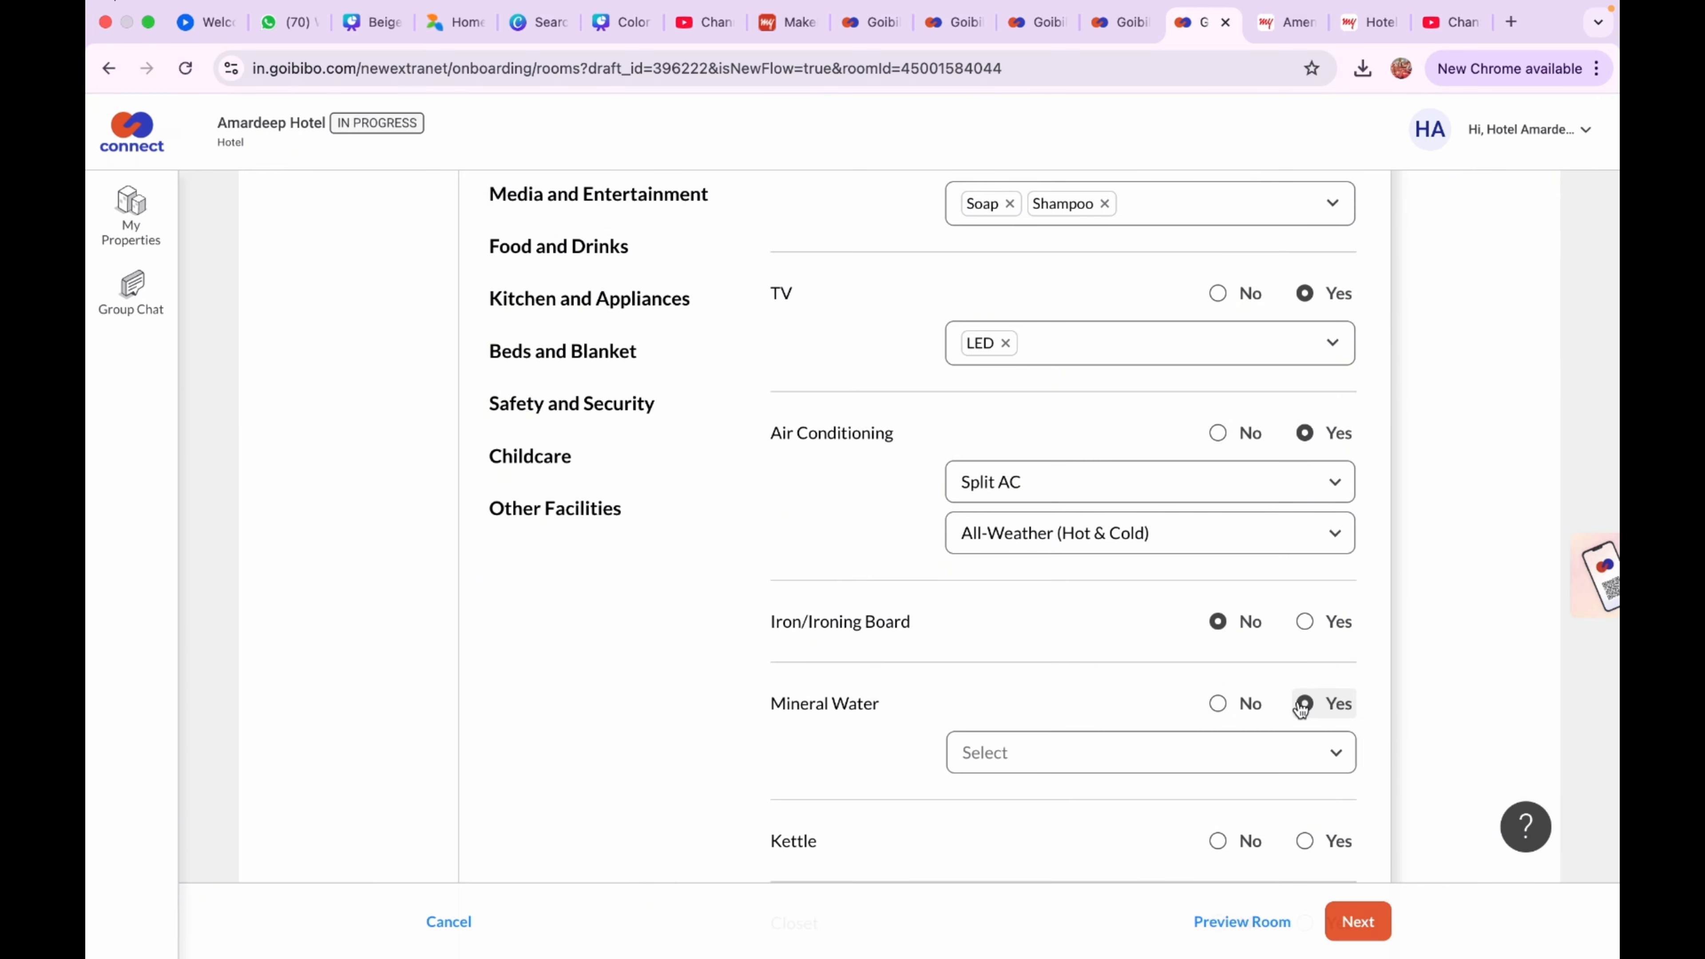
left_click(1296, 761)
left_click(1249, 873)
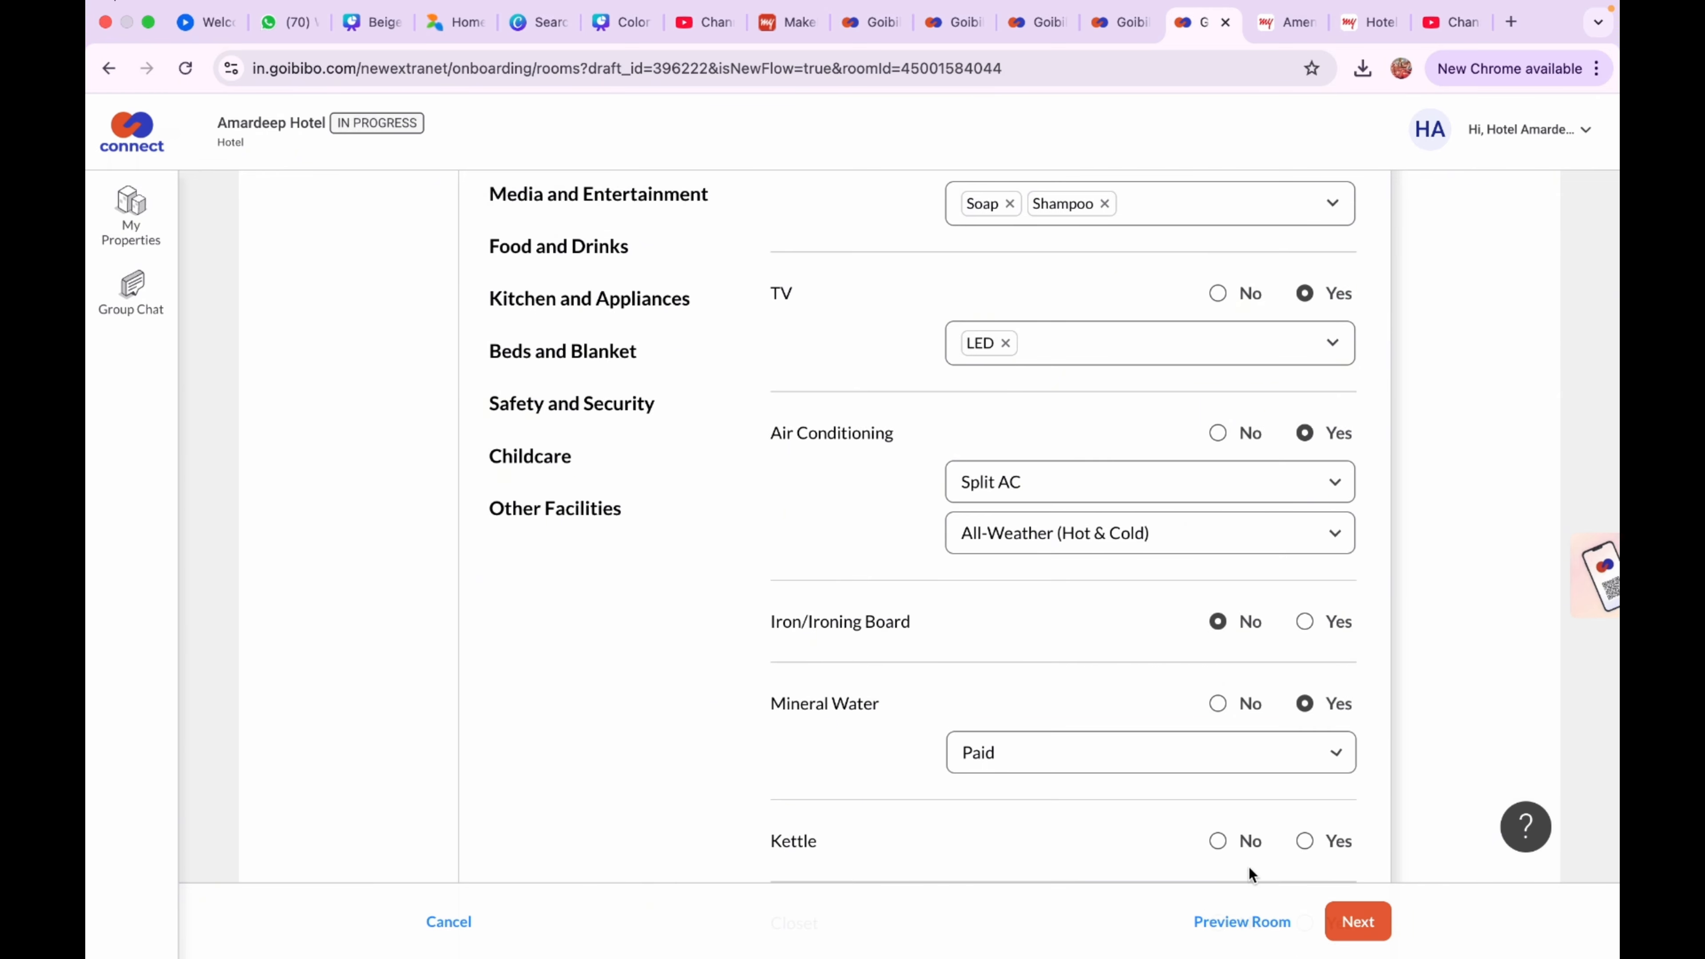
scroll(1304, 818, "down", 3)
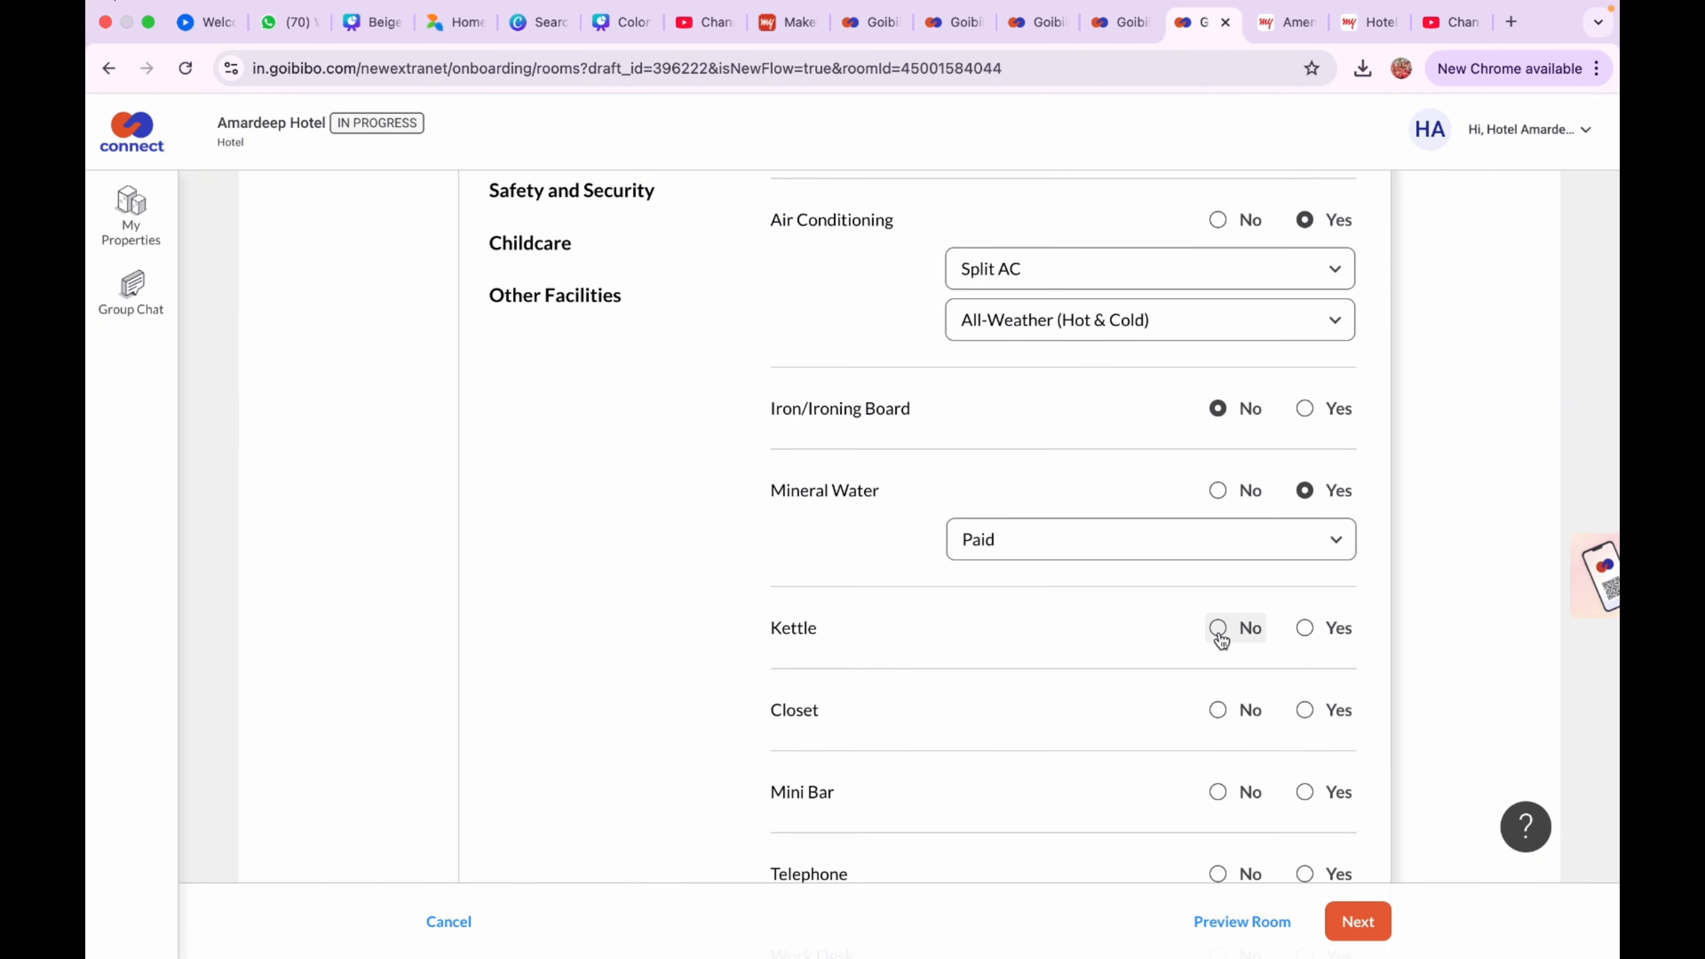
Mark Closet Yes, and Kettle, Mini Bar, Telephone, Work Desk and Safe No
left_click(1219, 628)
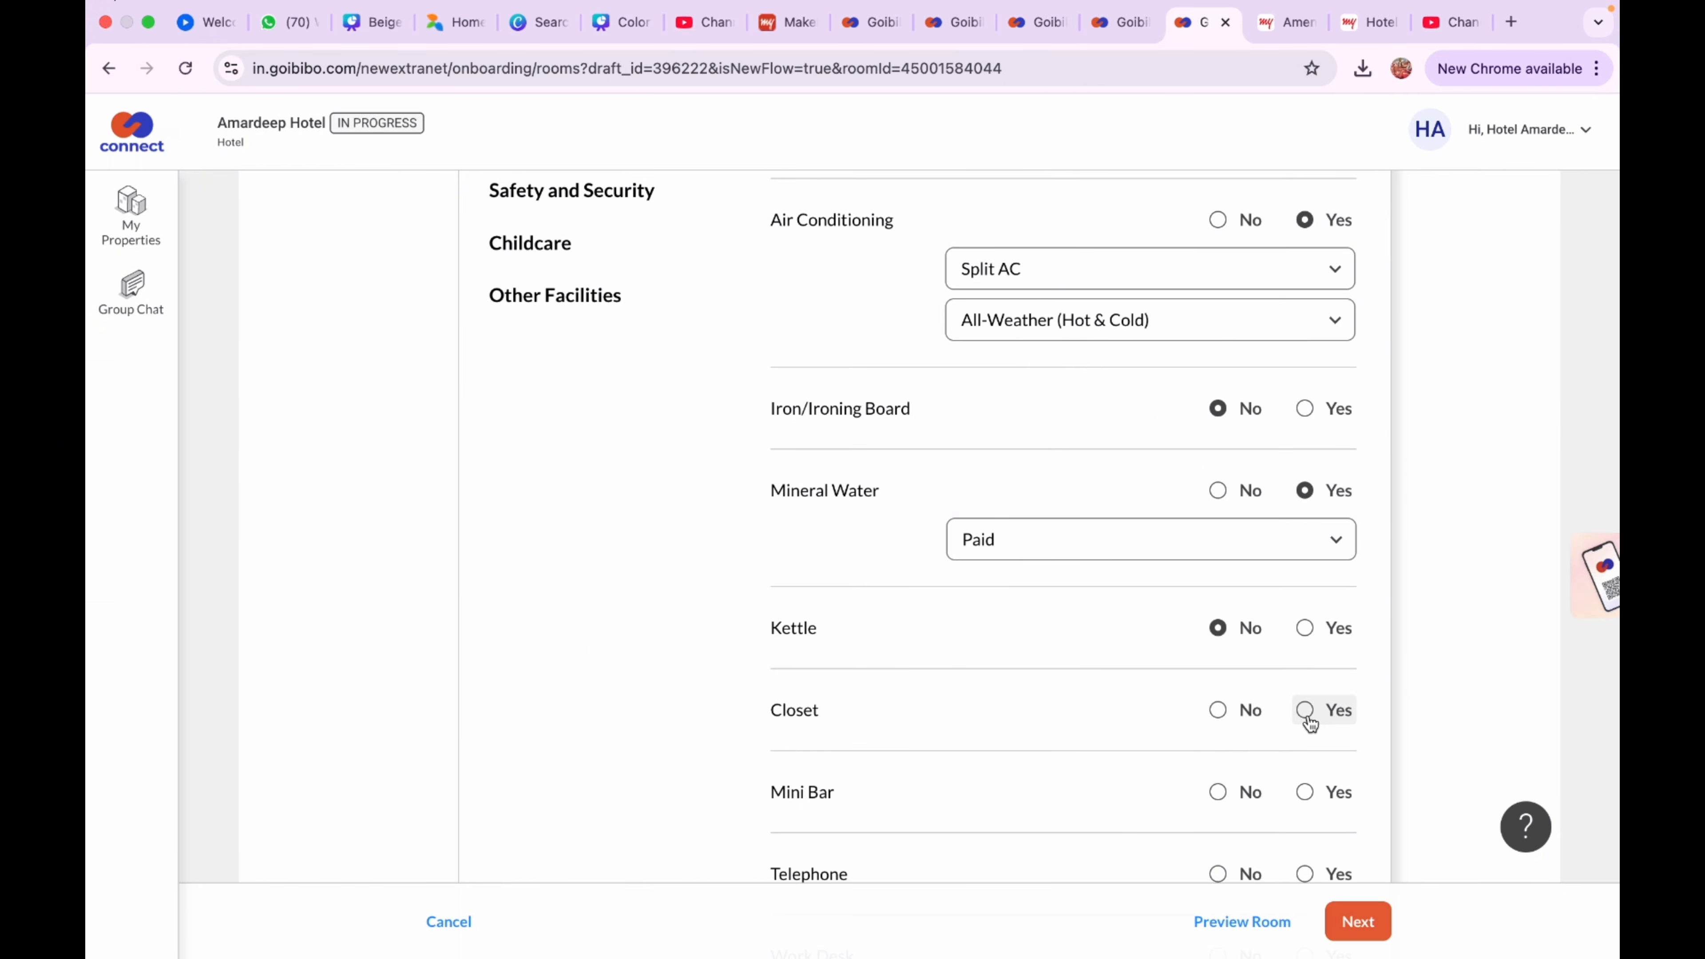
left_click(1307, 717)
scroll(1304, 730, "down", 1)
left_click(1218, 713)
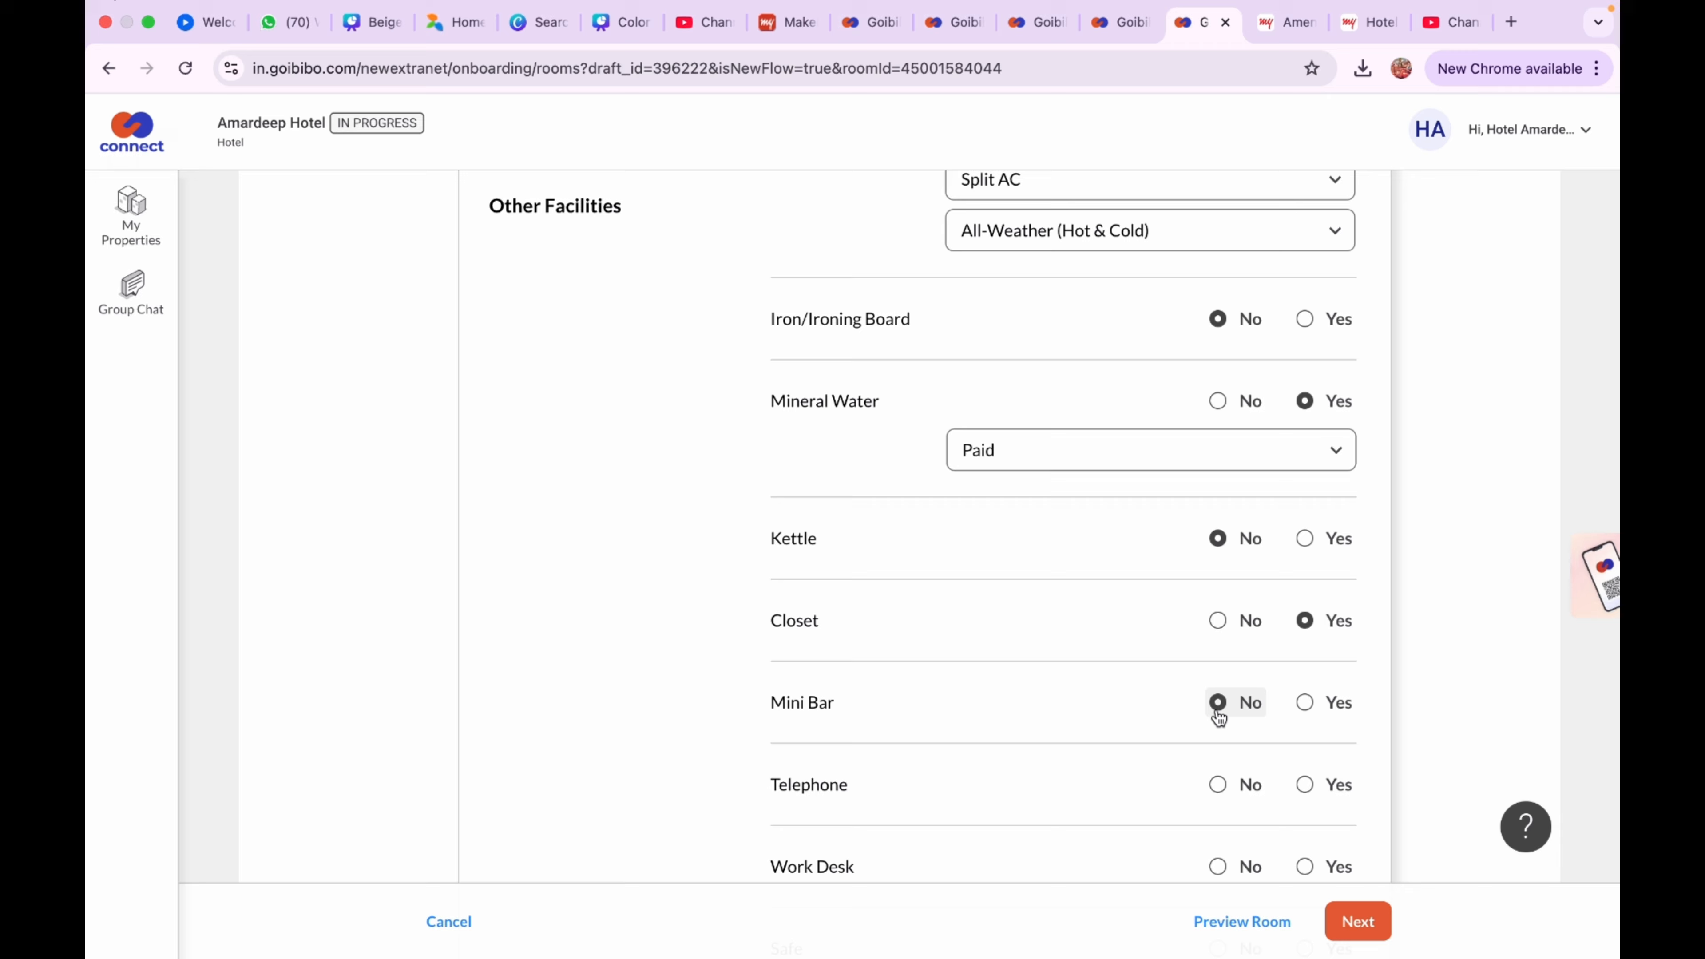
scroll(1219, 717, "down", 2)
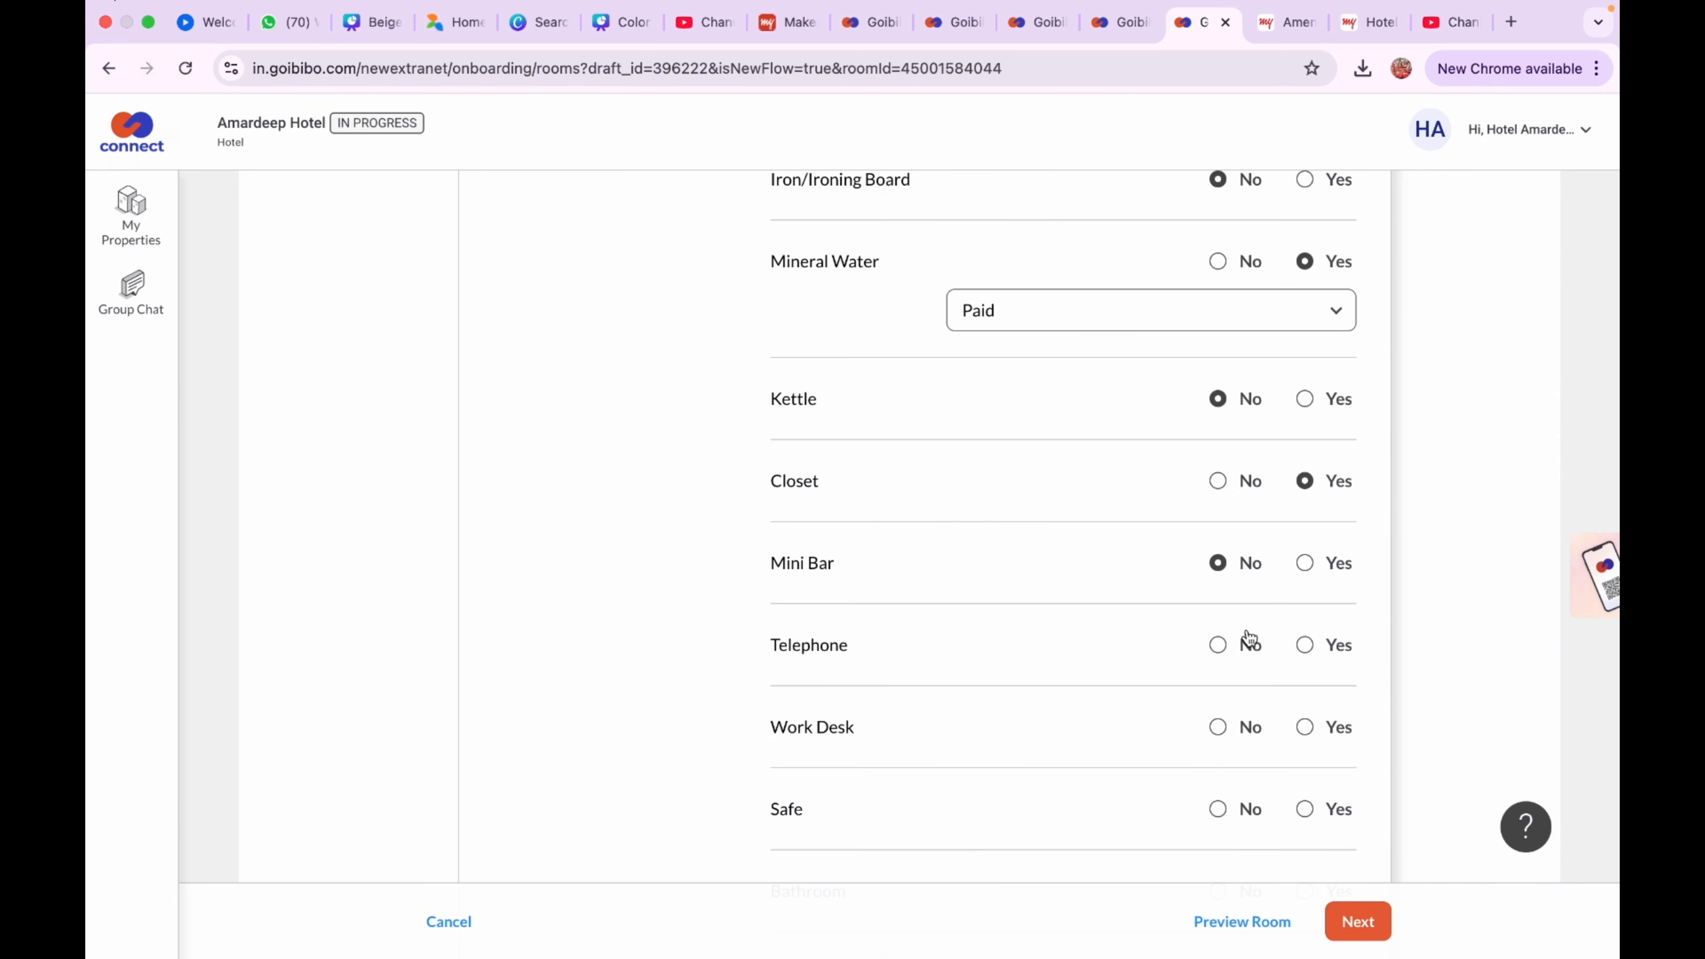
left_click(1217, 644)
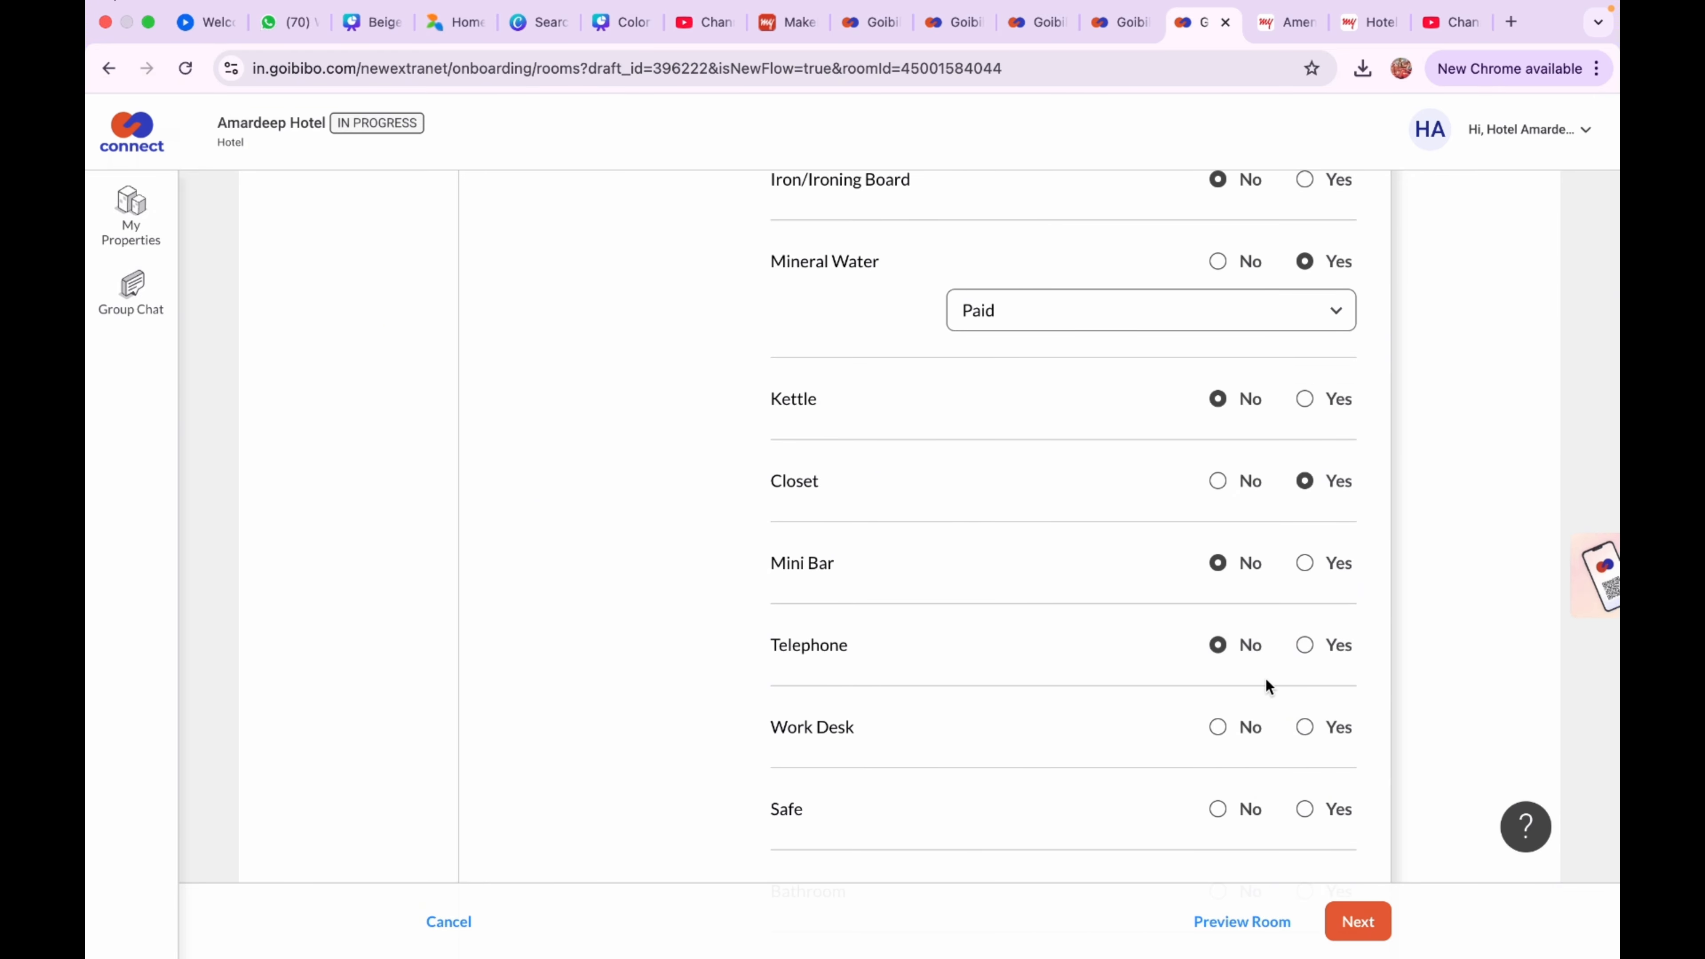
left_click(1218, 727)
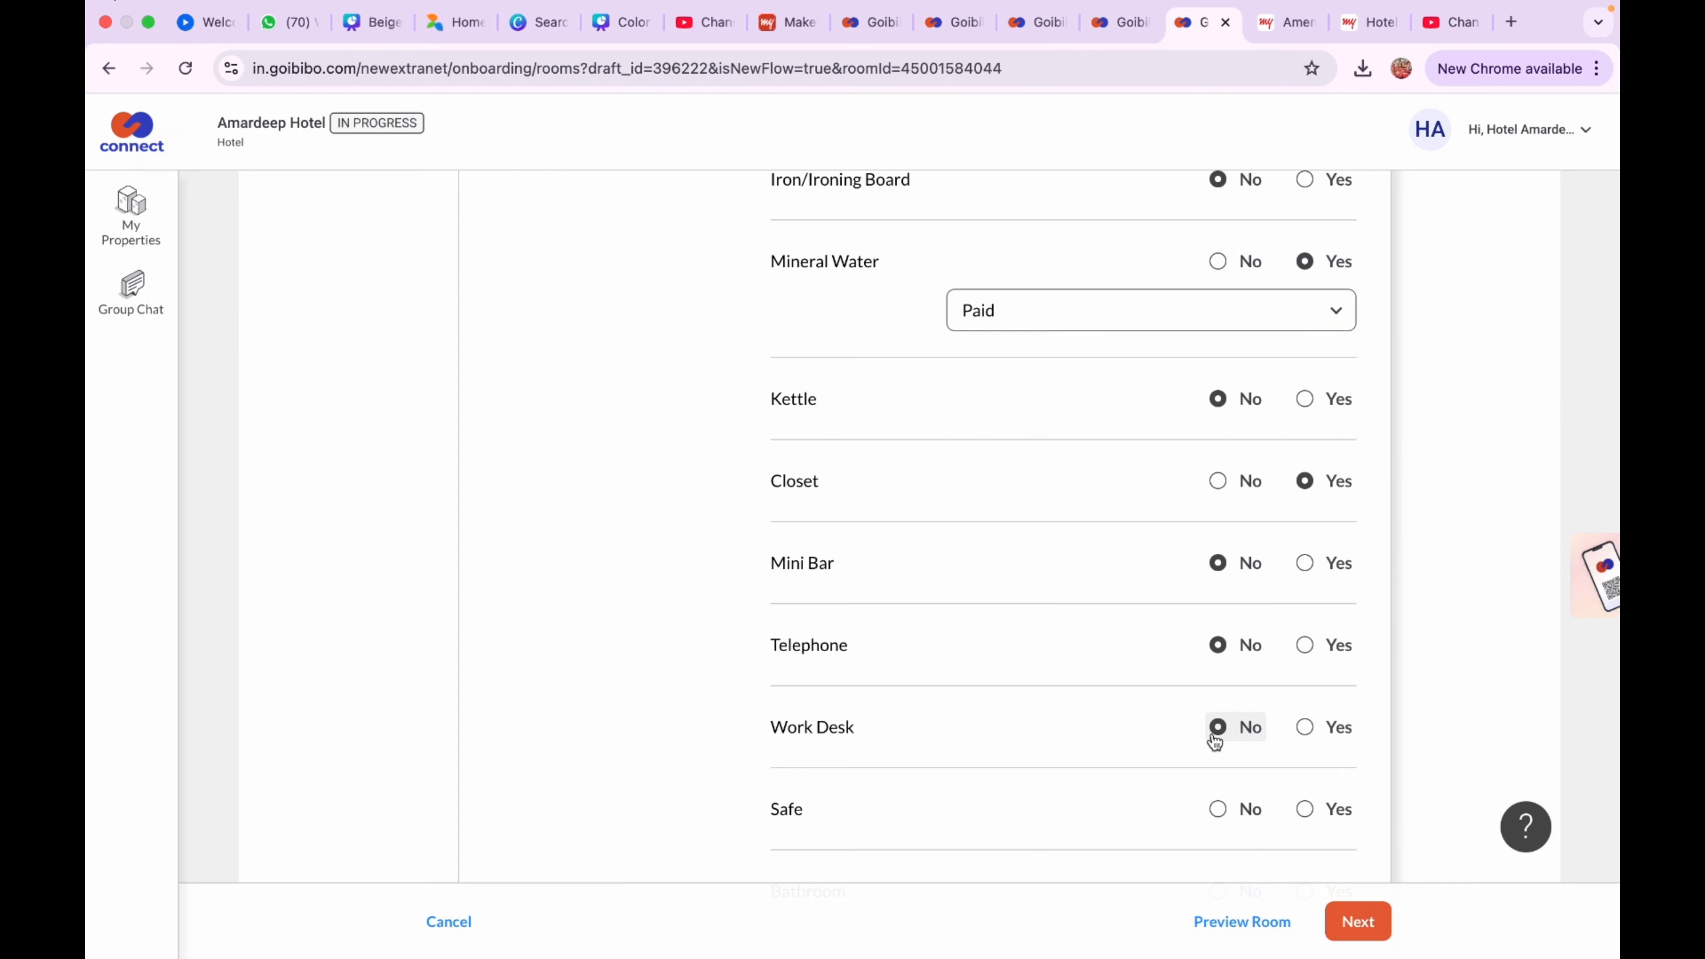
left_click(1218, 811)
Mark Bathroom Yes as Private and Chair Yes
scroll(1219, 822, "down", 3)
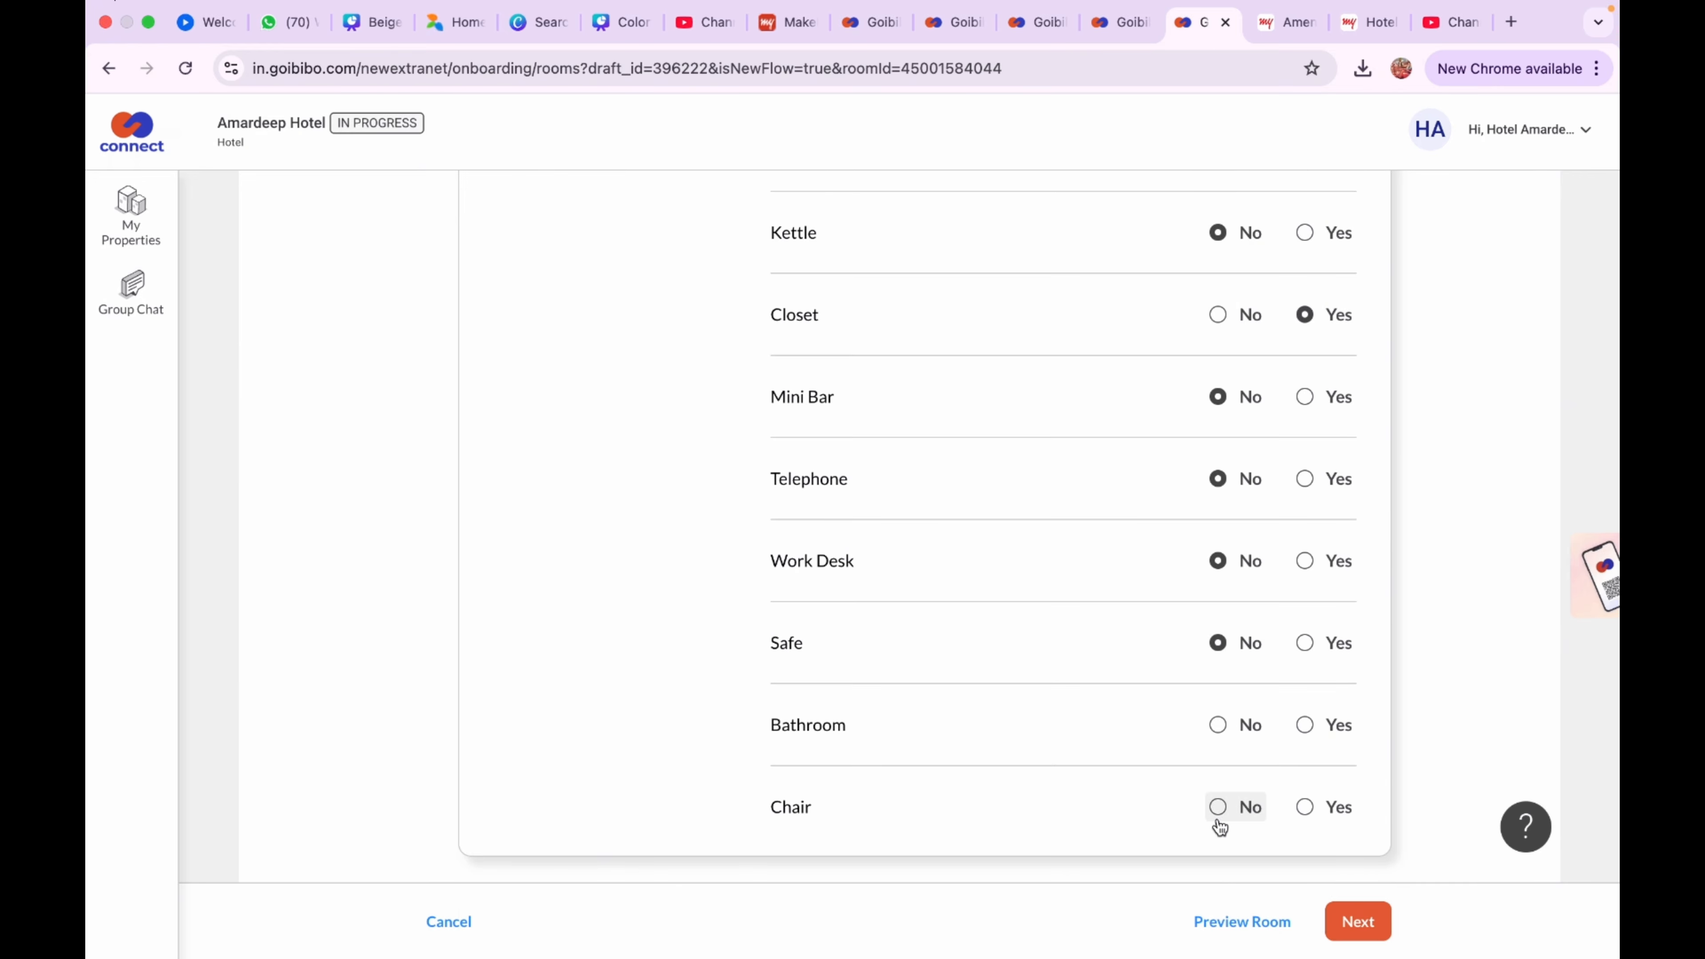
left_click(1305, 726)
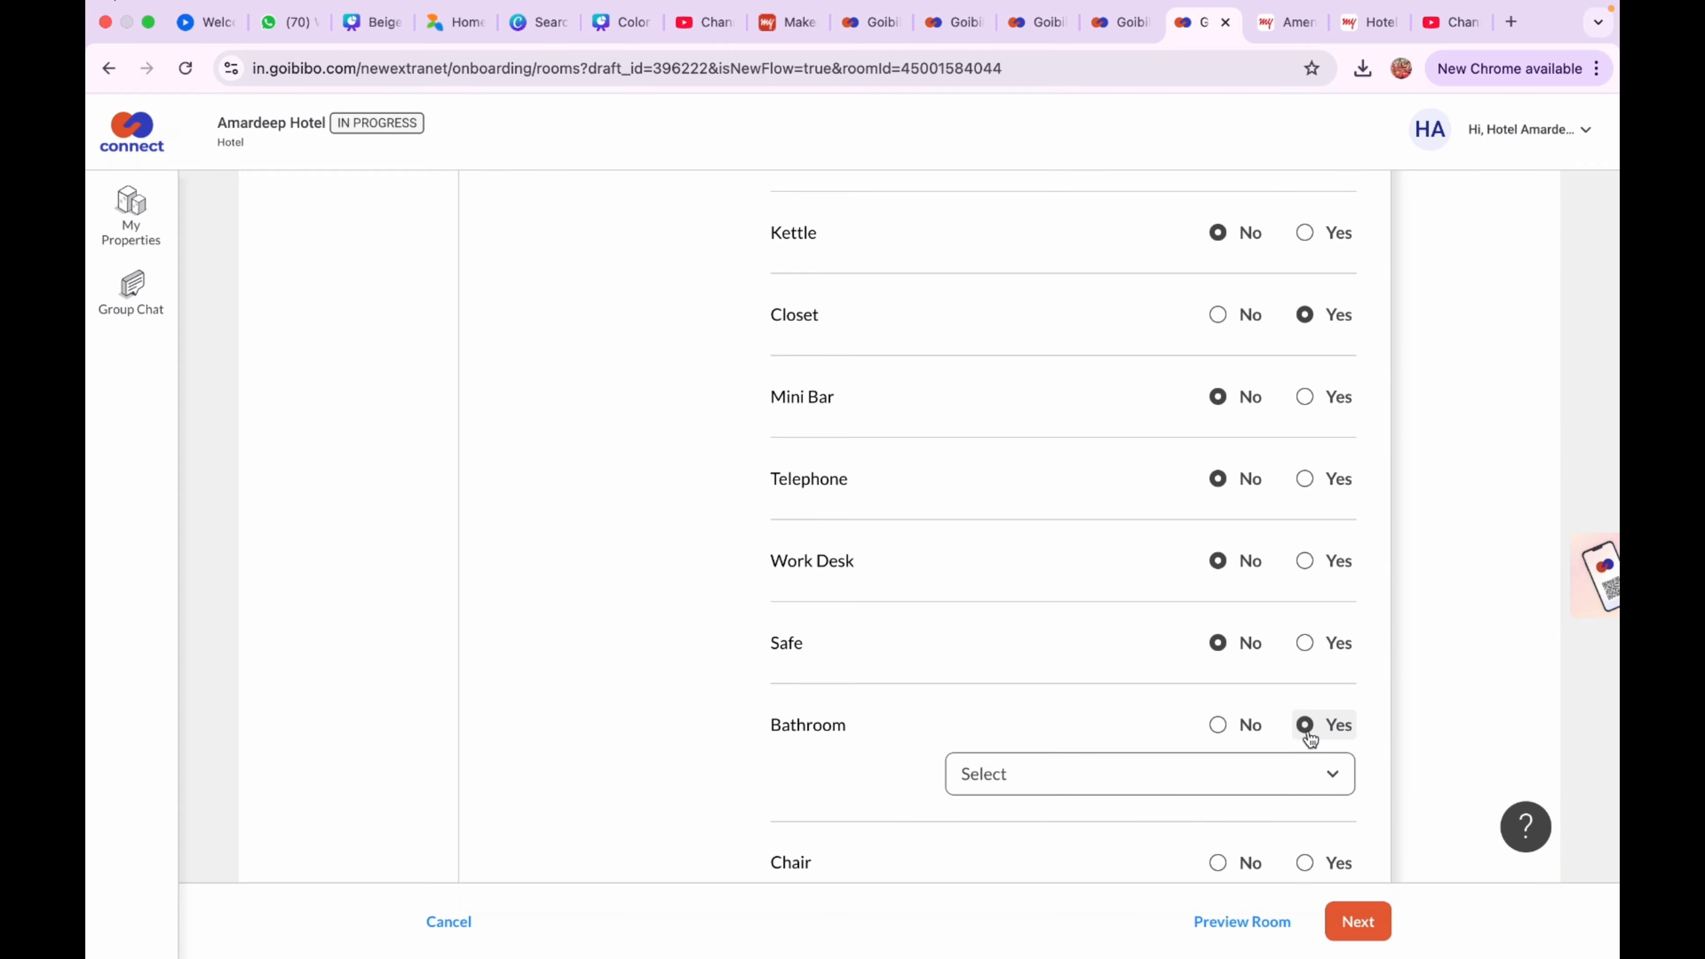
scroll(1283, 780, "down", 1)
left_click(1283, 771)
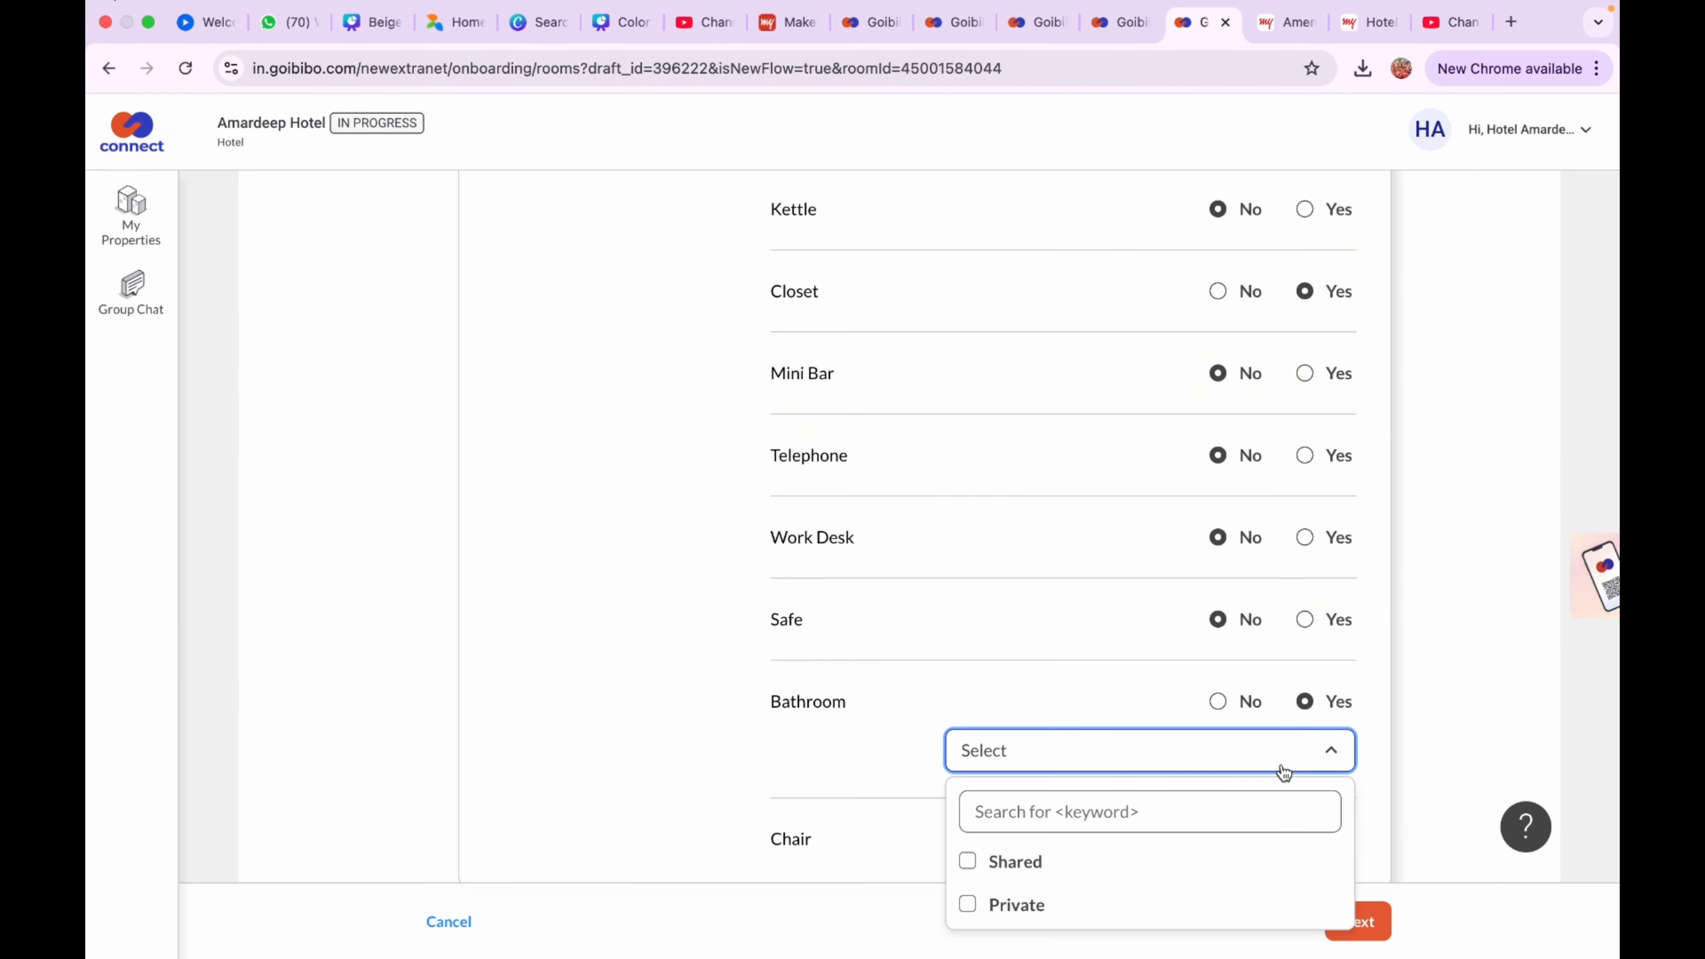
left_click(1053, 907)
scroll(1053, 909, "down", 1)
left_click(1367, 795)
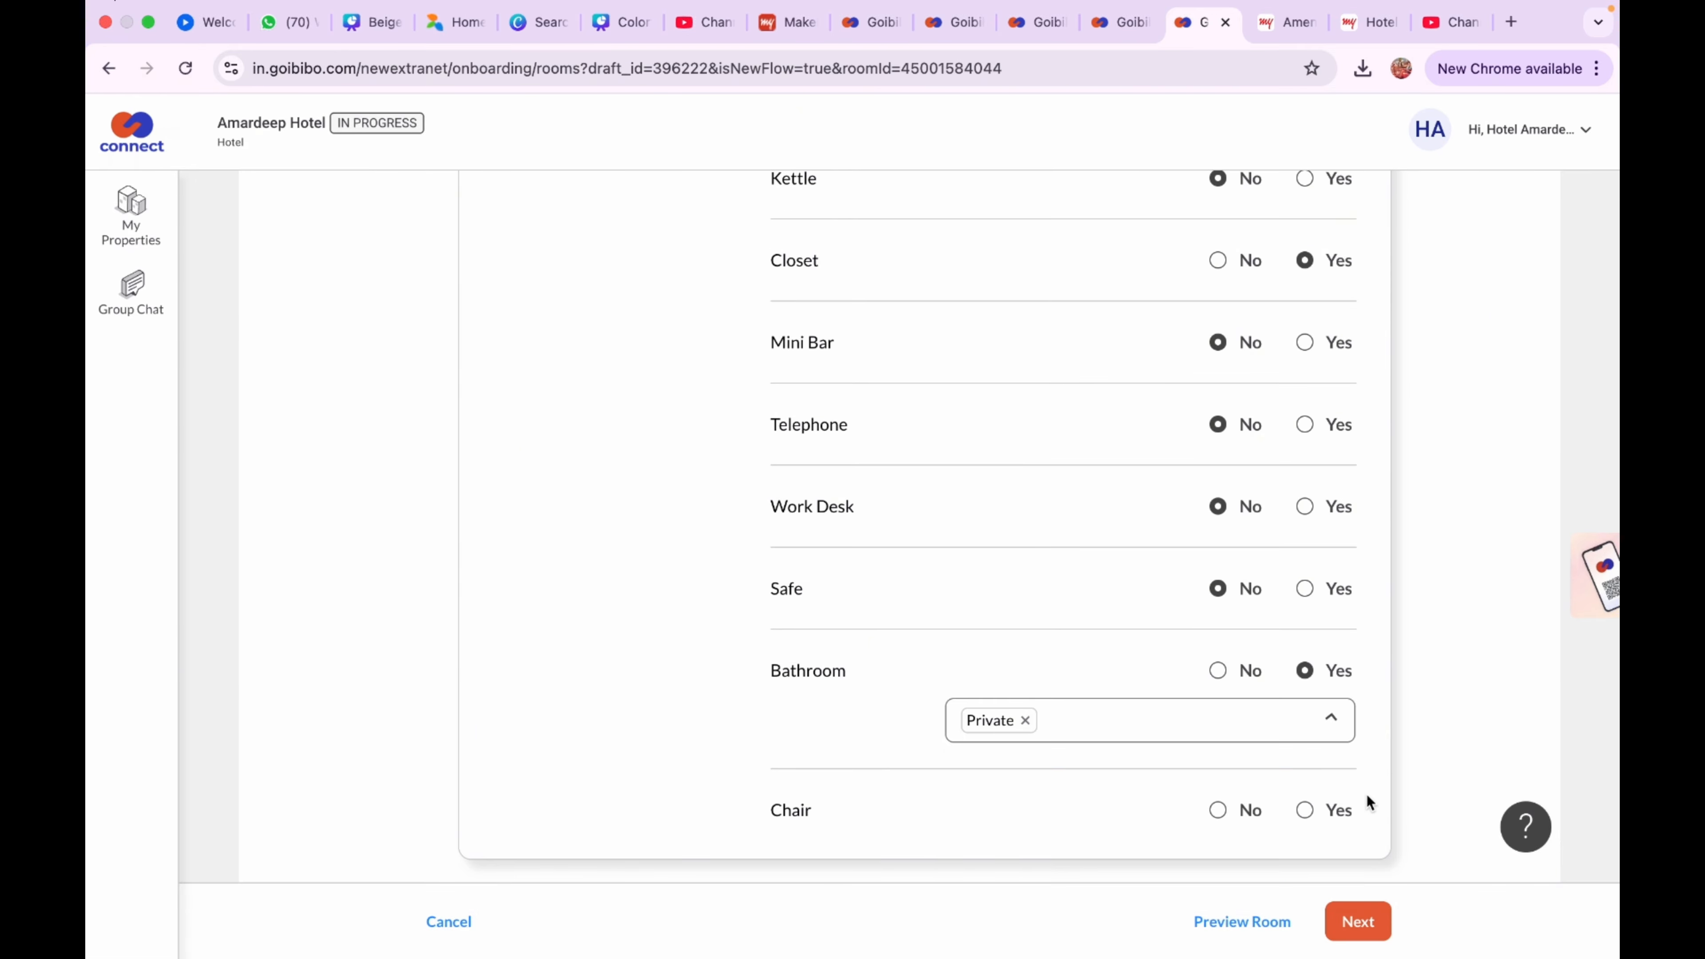
left_click(1306, 813)
scroll(584, 229, "up", 10)
Mark Interconnected Room and Heater No, and Housekeeping Yes set to Daily
left_click(584, 227)
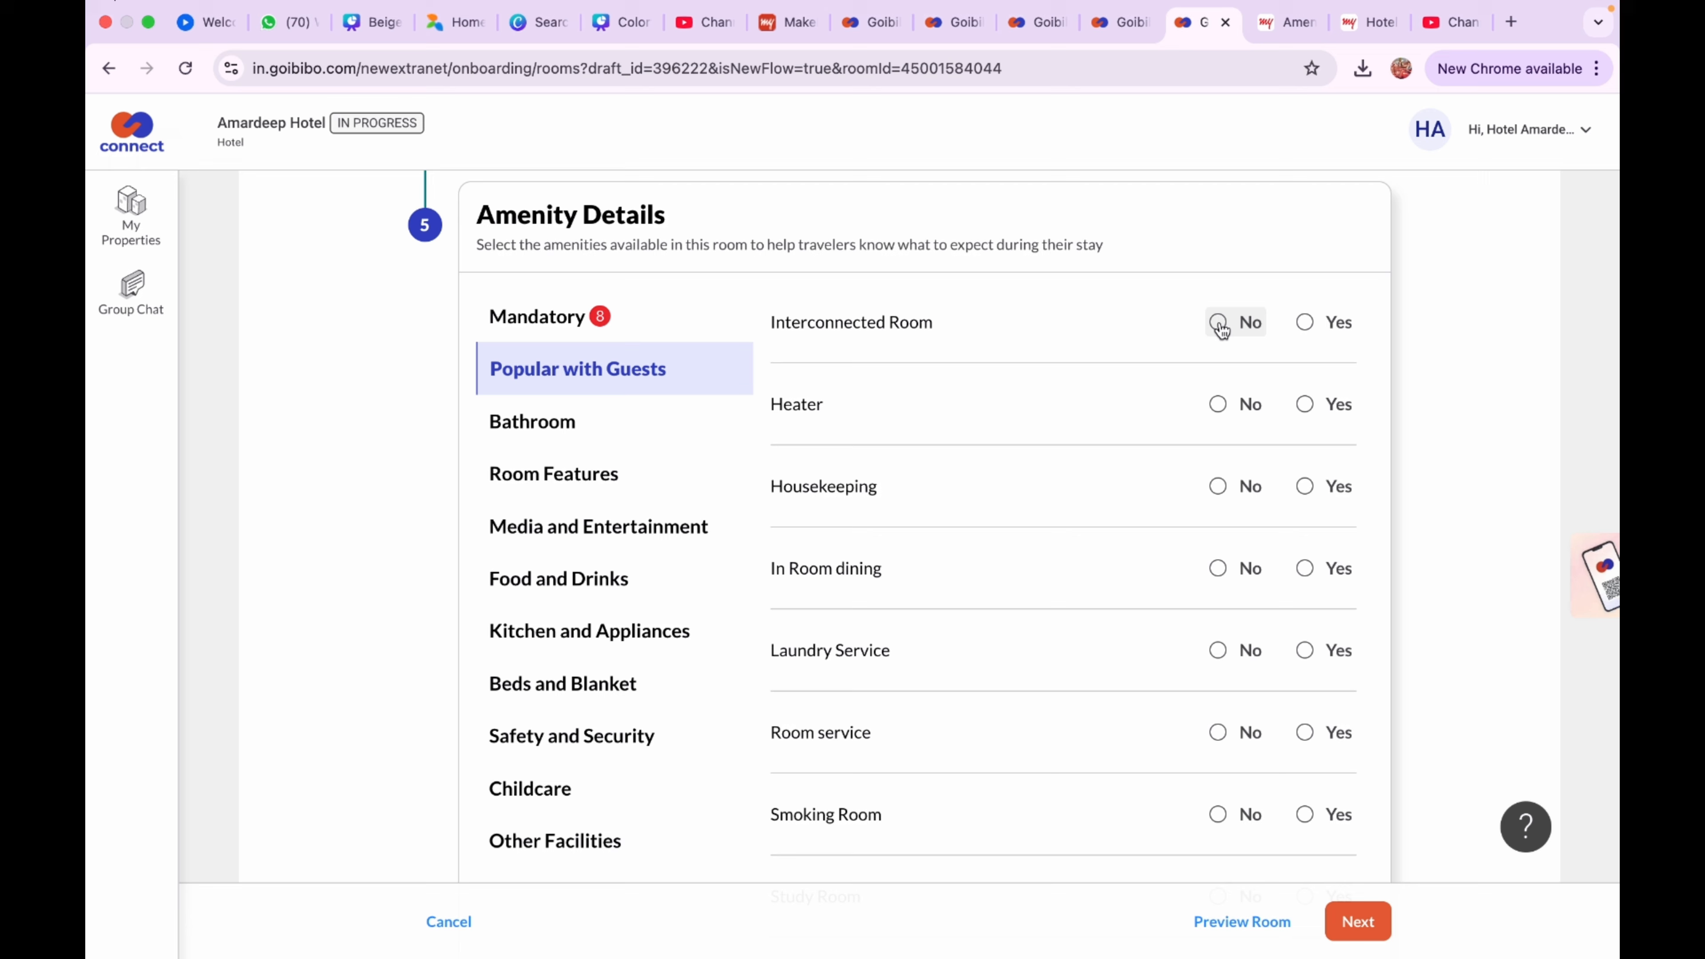
left_click(1219, 324)
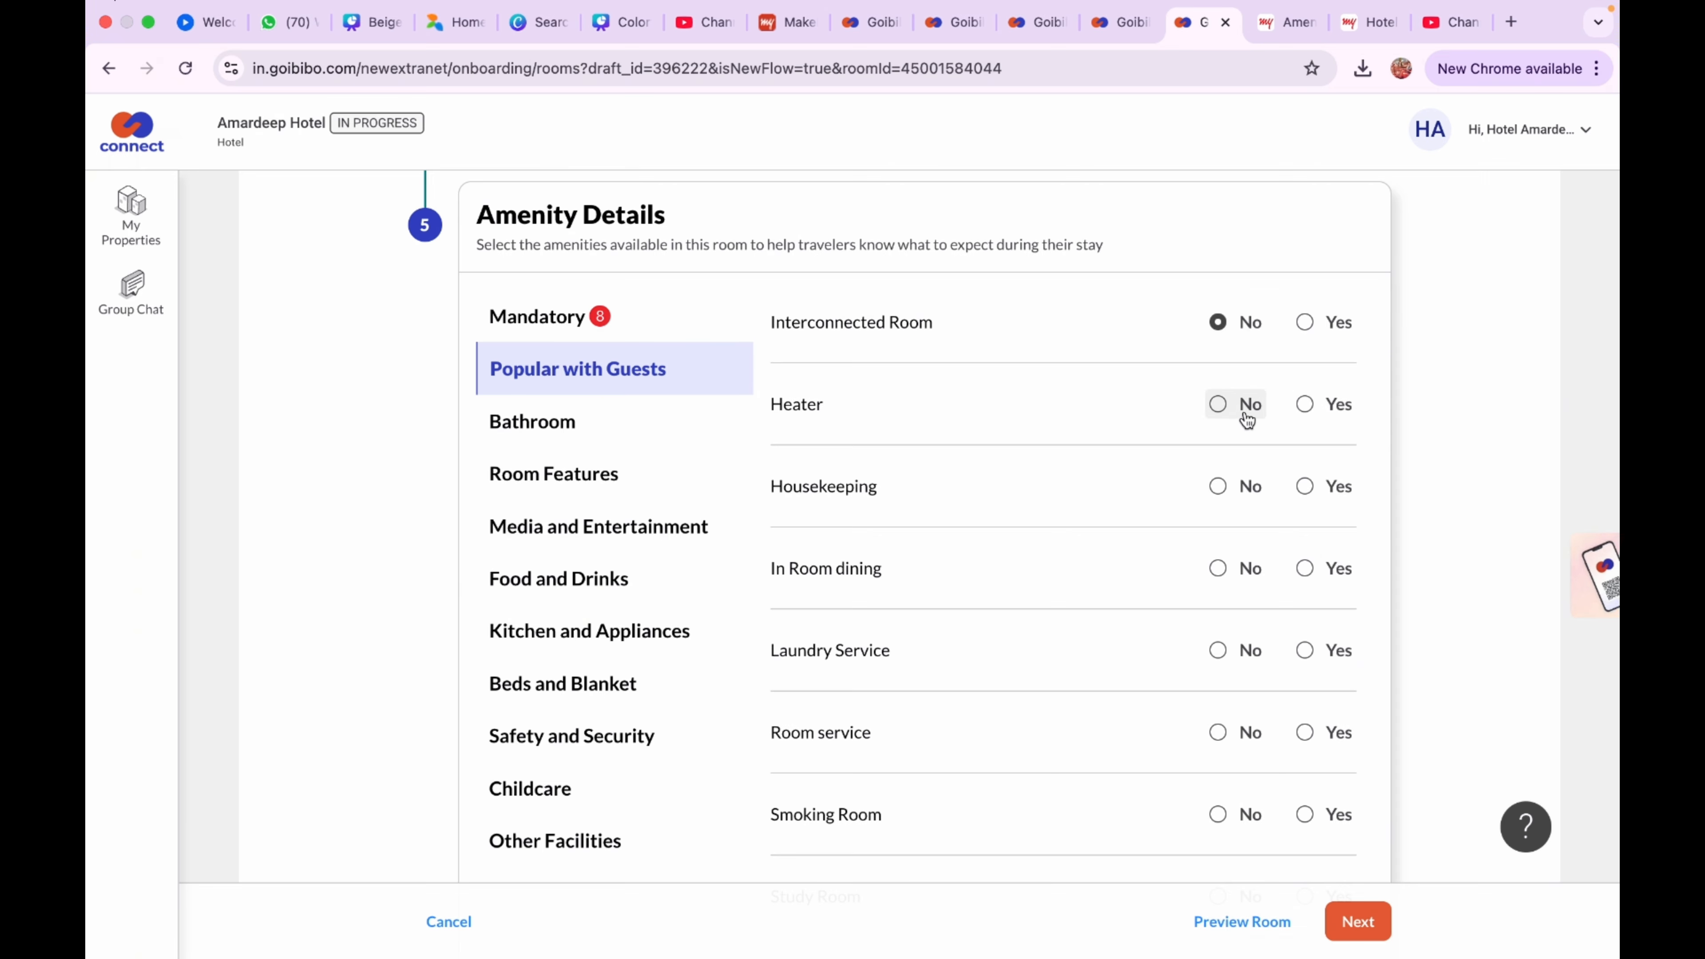
left_click(1221, 406)
left_click(1304, 486)
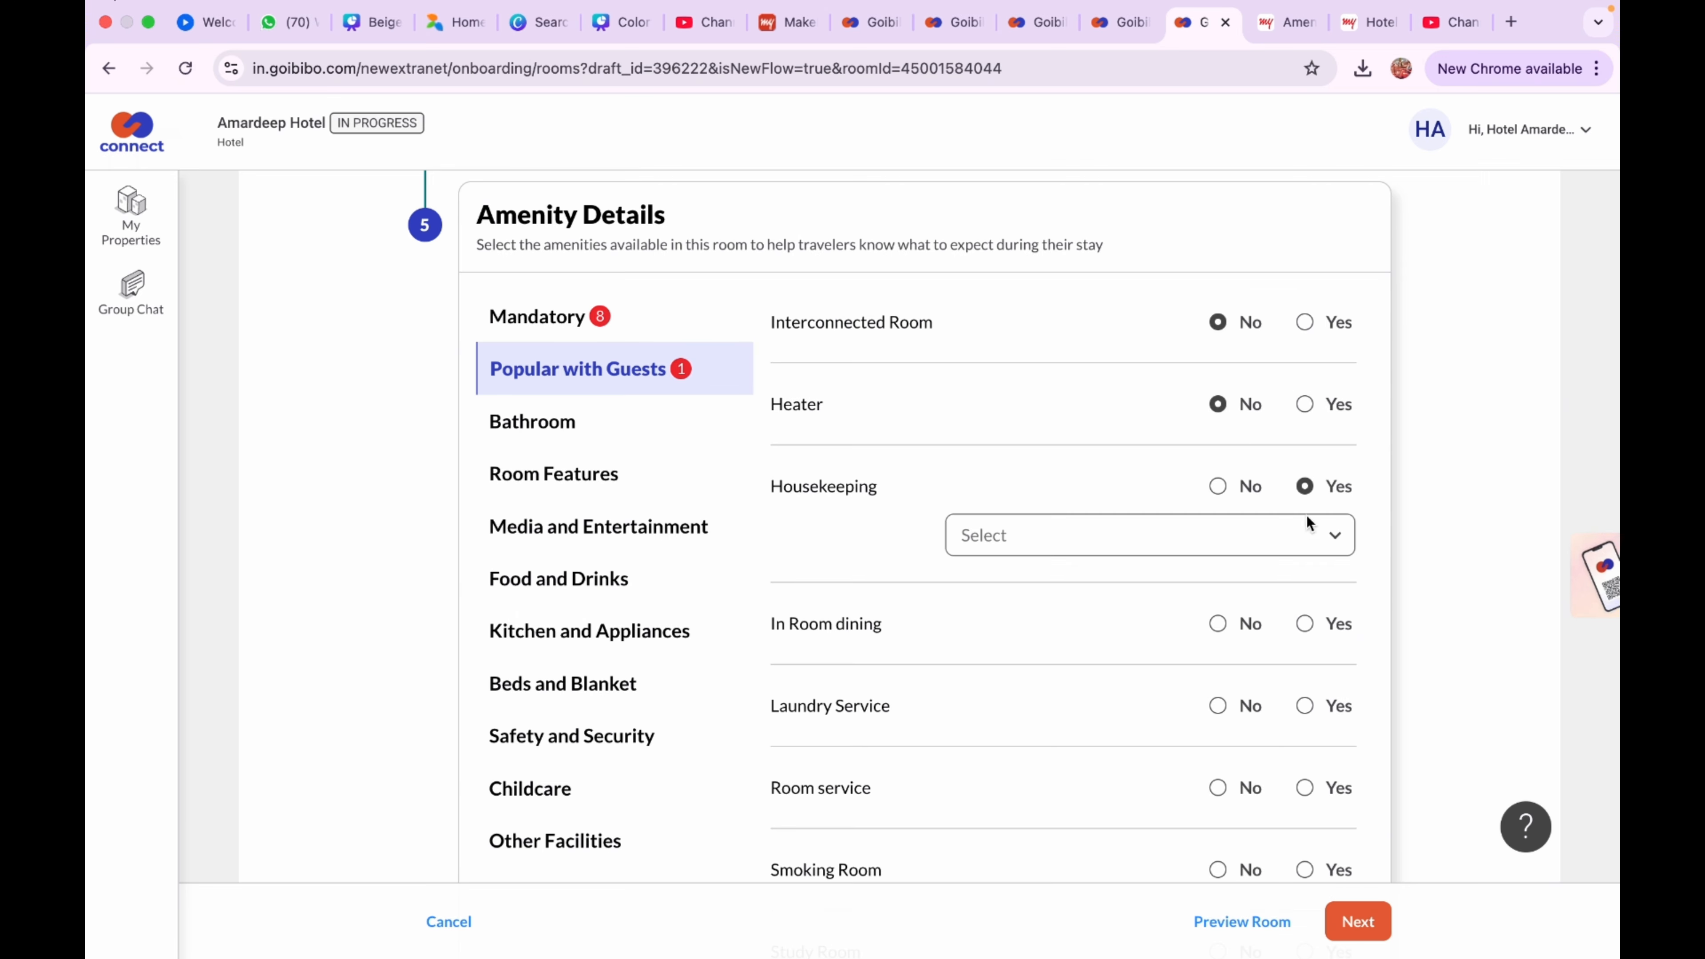
left_click(1256, 540)
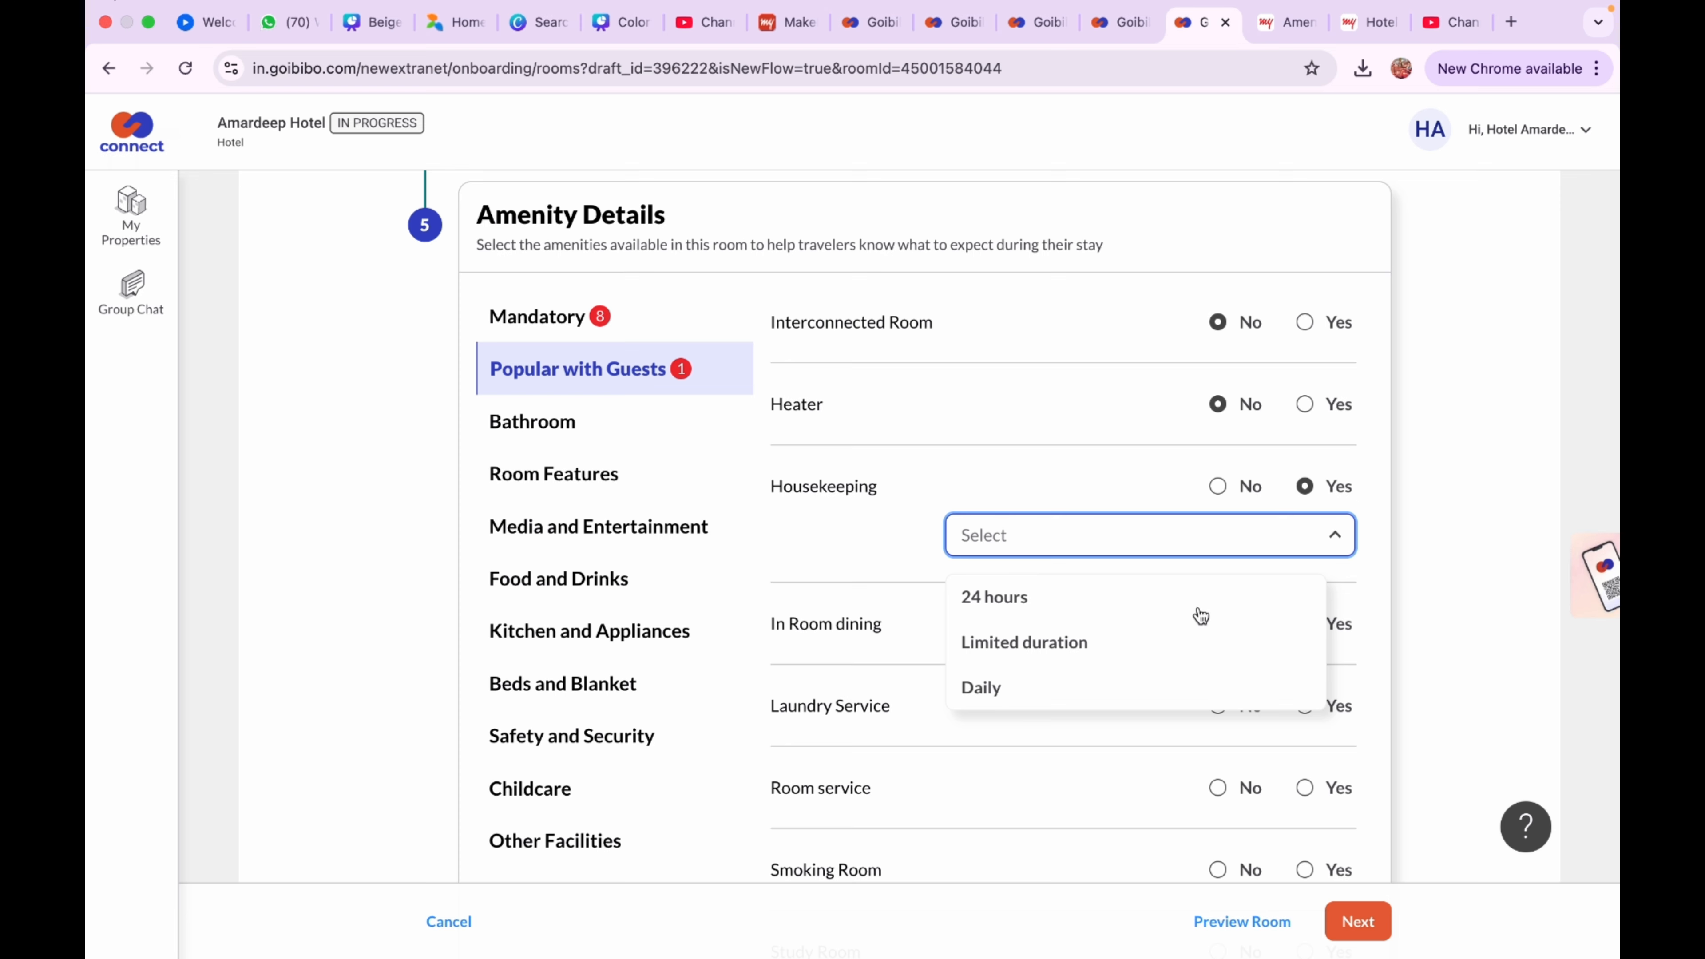
left_click(1198, 600)
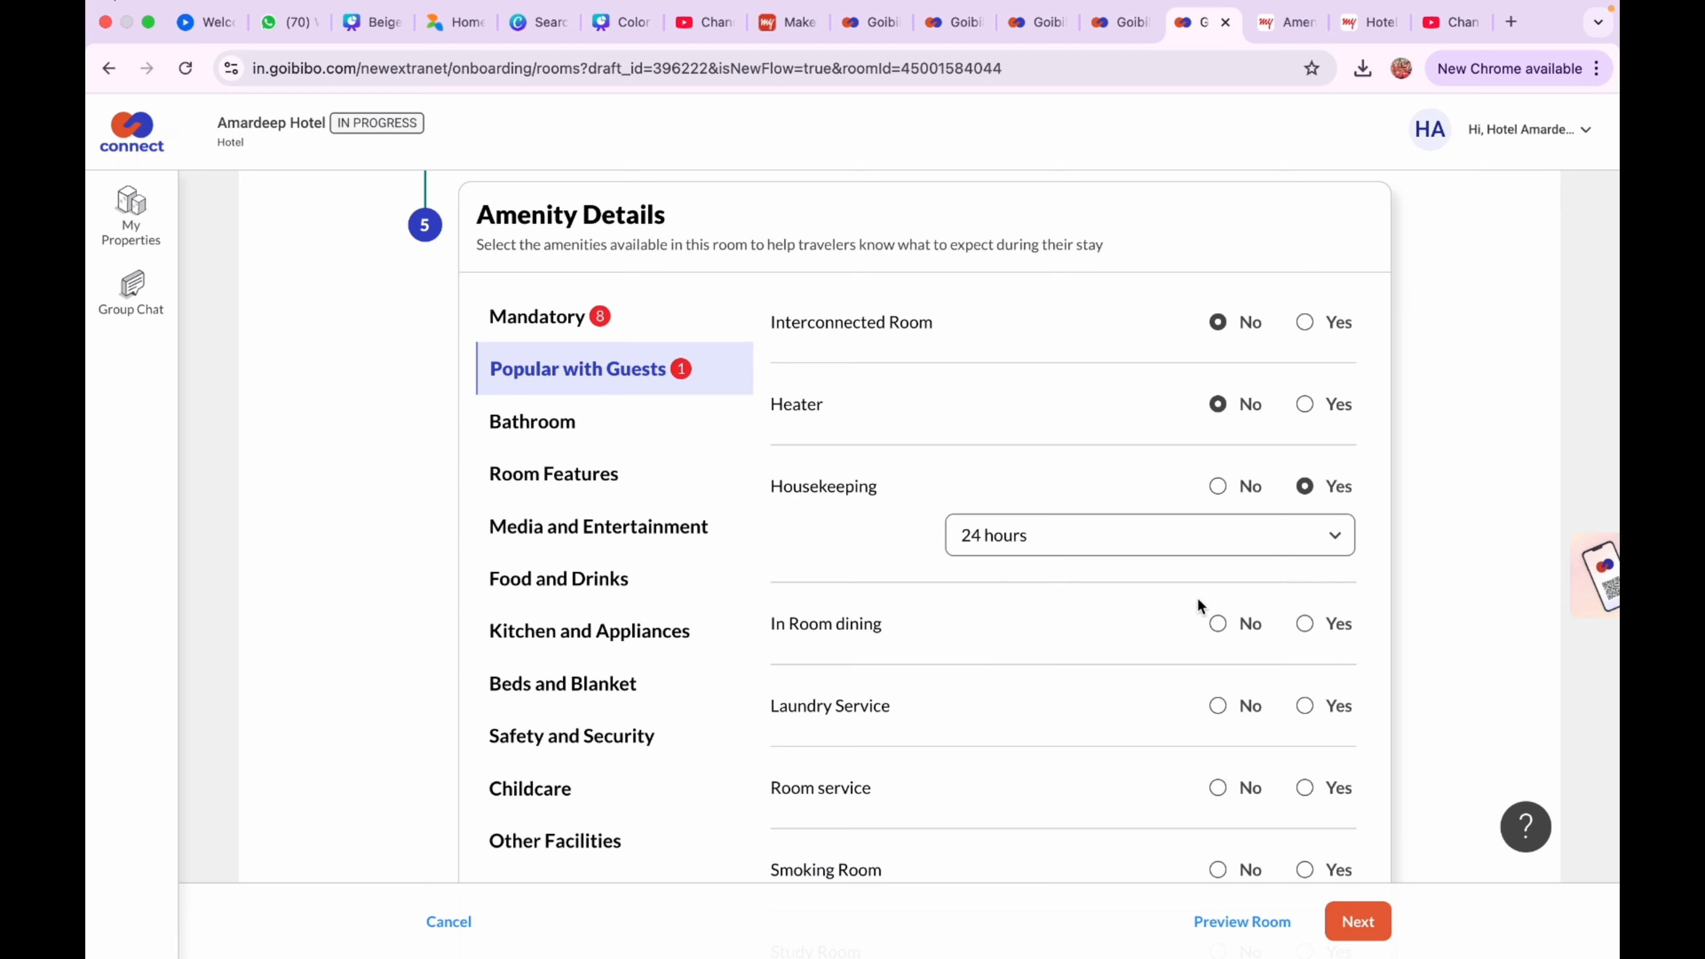
left_click(1204, 539)
left_click(1127, 692)
Offer in-room dining, Paid laundry service and 24-hour room service
left_click(1304, 623)
scroll(1262, 658, "down", 3)
left_click(1305, 607)
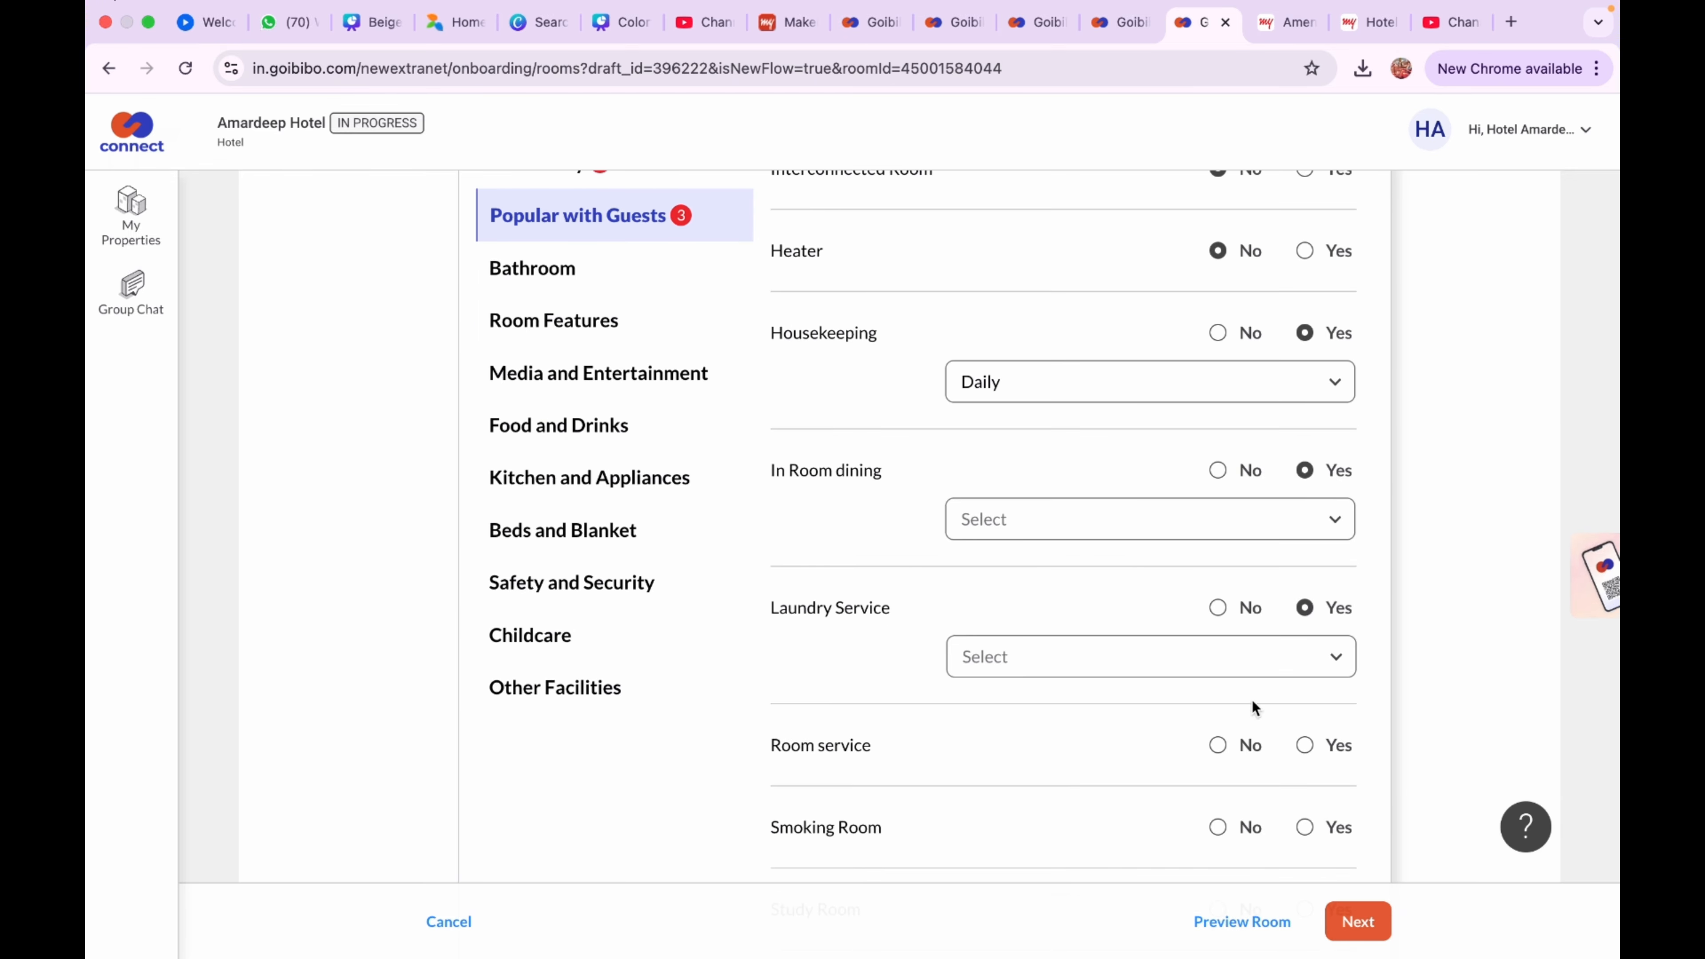
left_click(1245, 665)
left_click(1182, 770)
scroll(1180, 776, "down", 2)
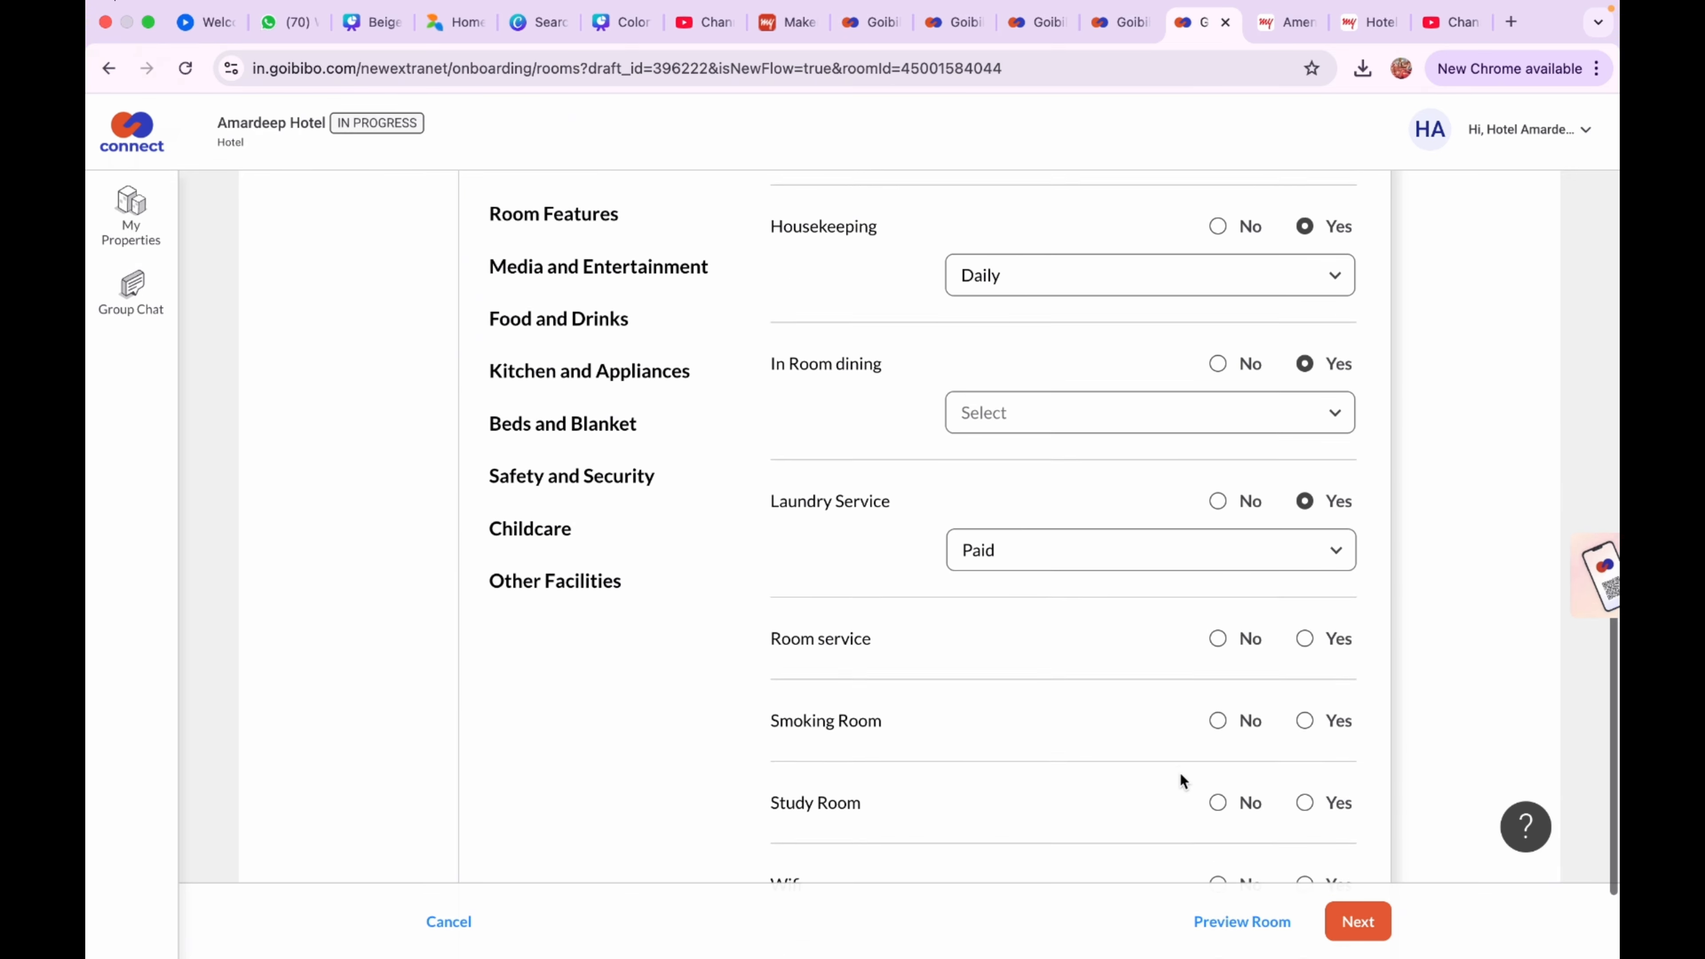
scroll(1181, 773, "down", 1)
left_click(1305, 561)
left_click(1263, 617)
left_click(1253, 710)
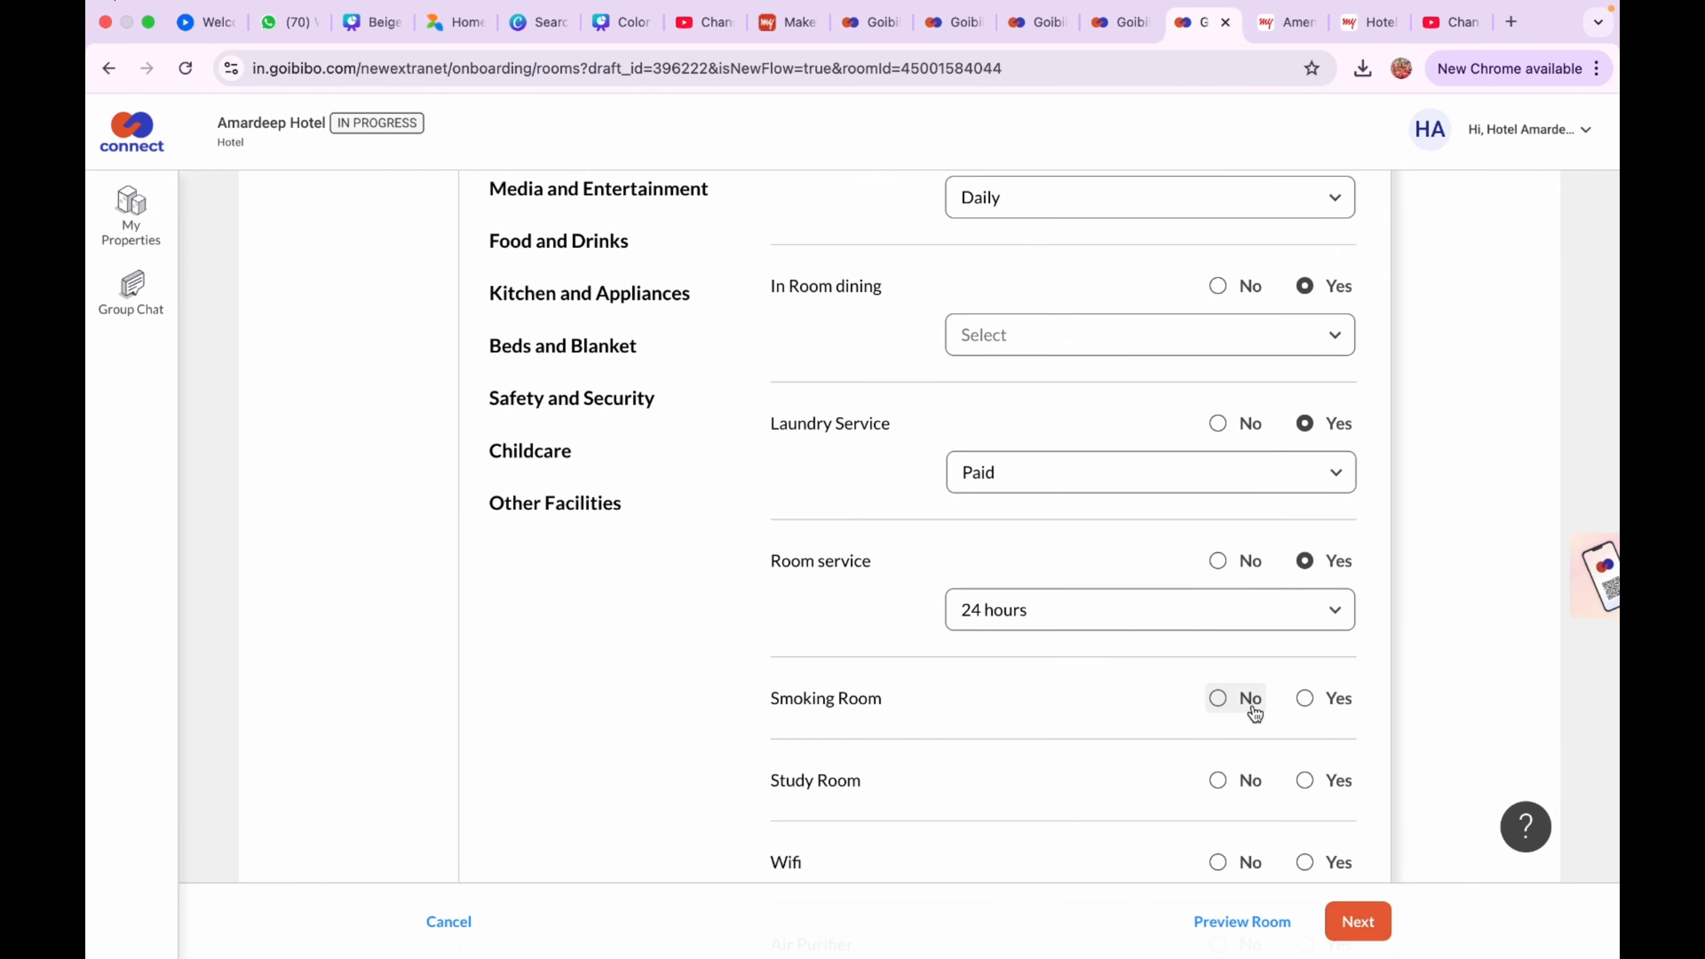
Mark Smoking and Study Room No, Wifi Free at working speed, and save
left_click(1217, 699)
scroll(1269, 743, "down", 1)
left_click(1218, 713)
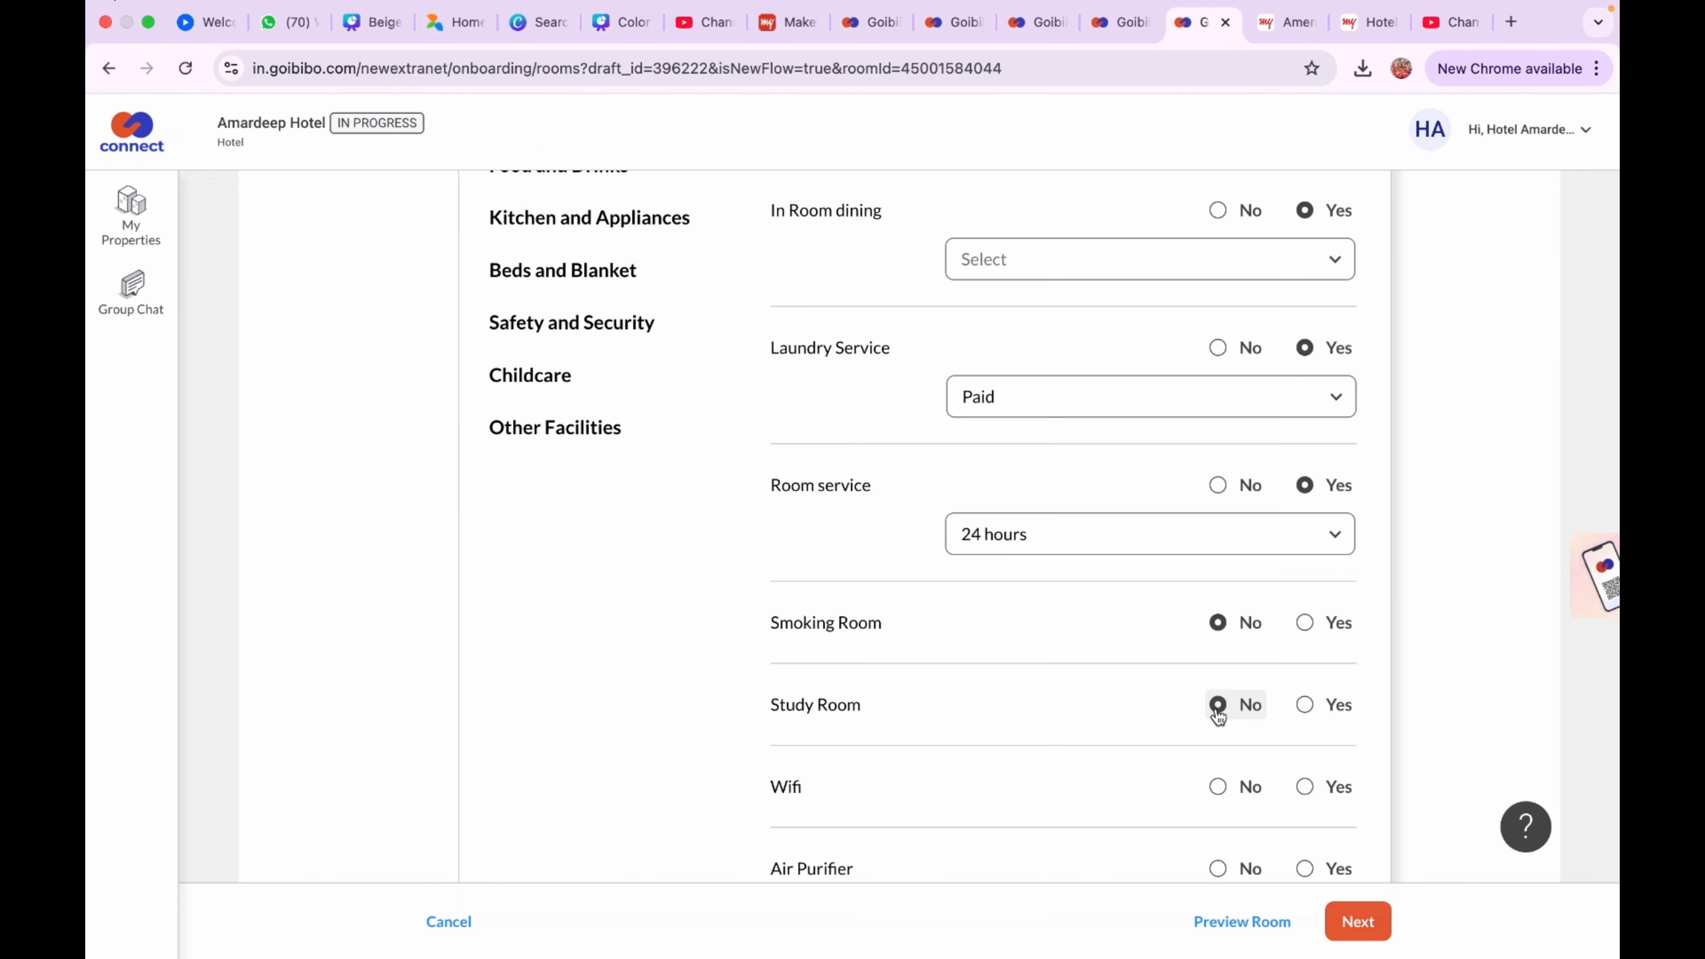
scroll(1217, 715, "down", 1)
left_click(1305, 726)
left_click(1275, 785)
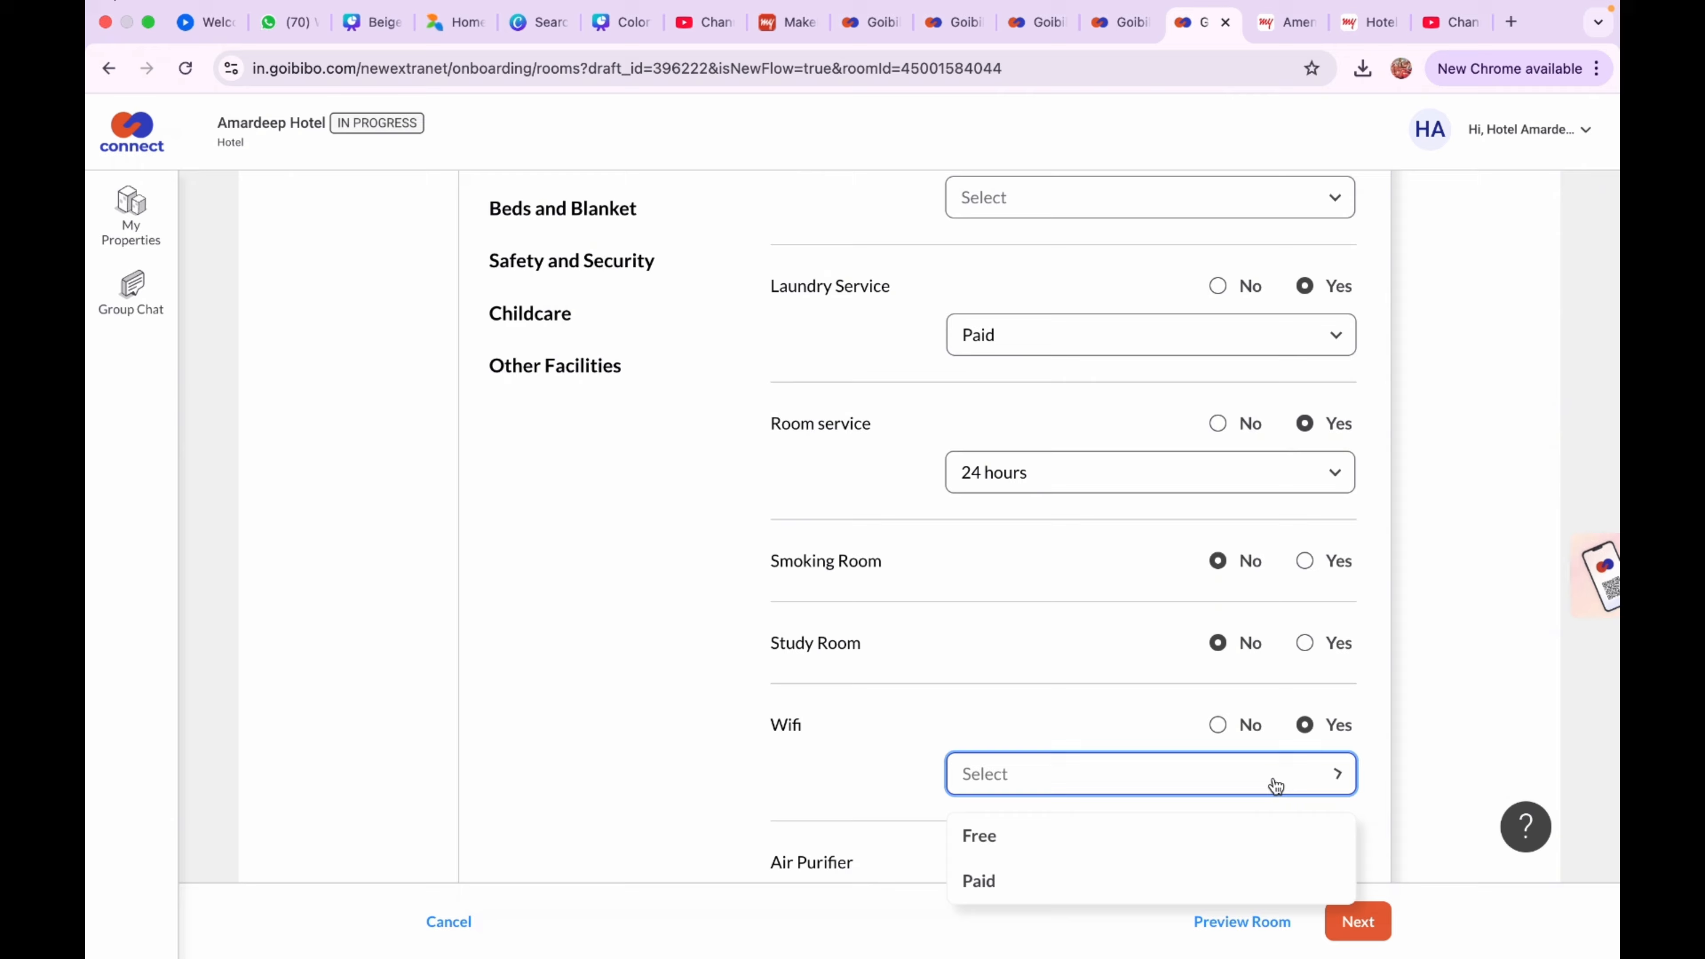
left_click(1222, 835)
scroll(1212, 792, "down", 2)
left_click(1219, 731)
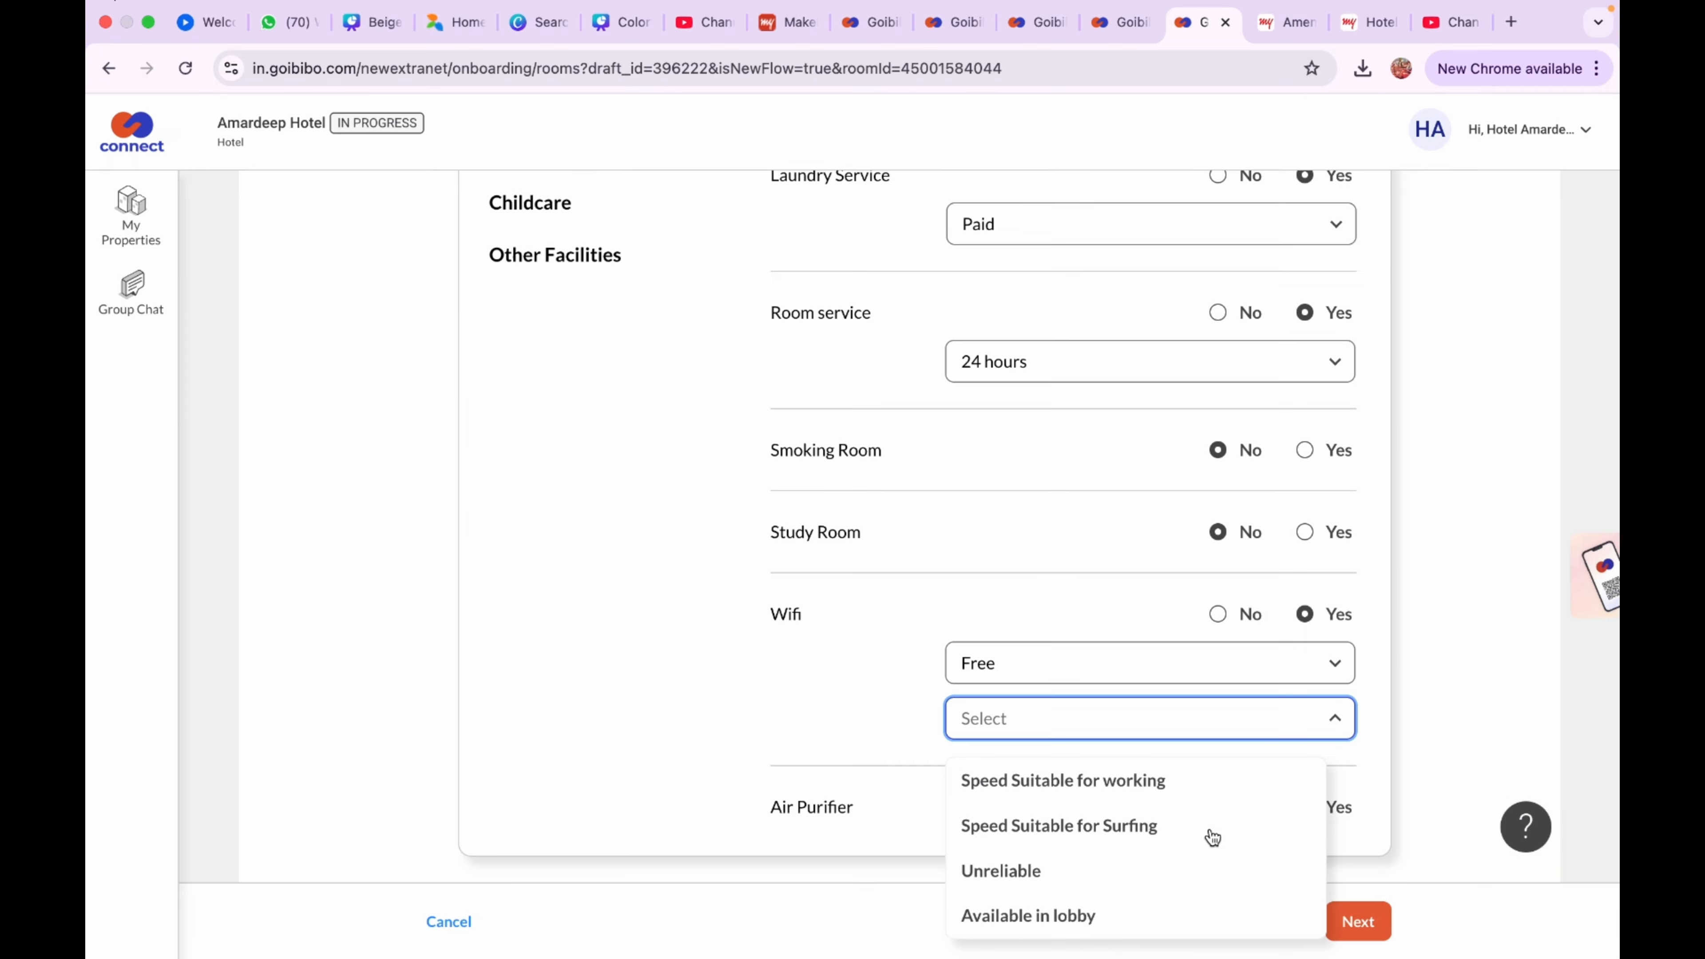
left_click(1170, 788)
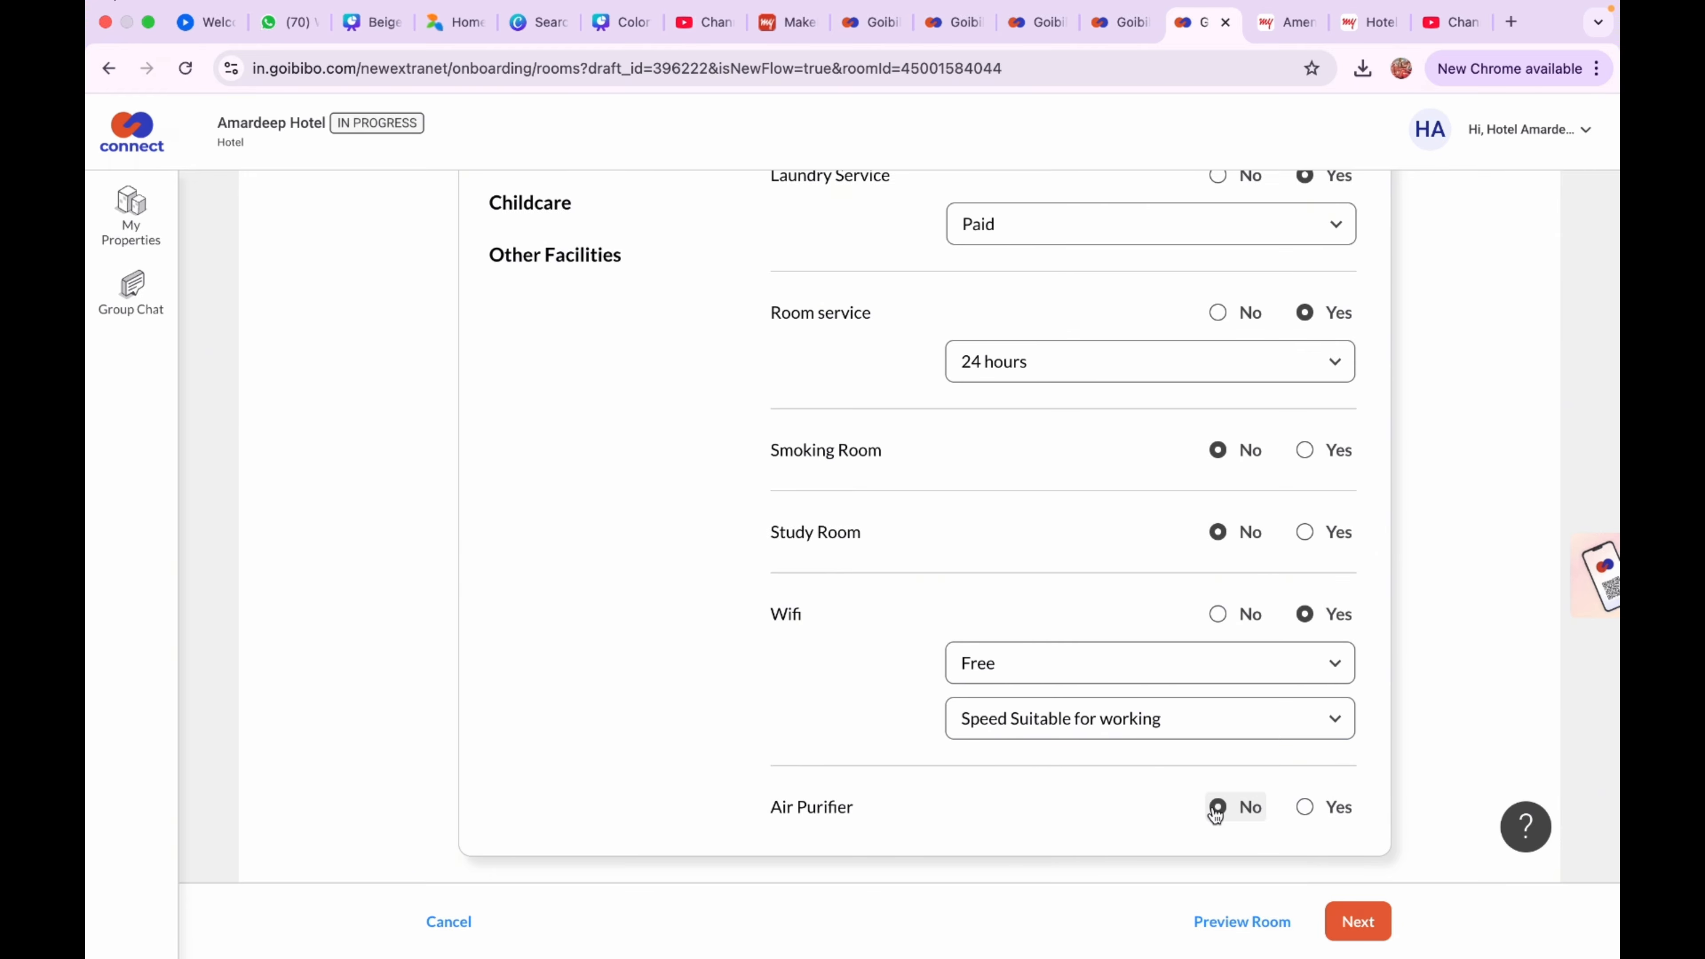
left_click(1350, 919)
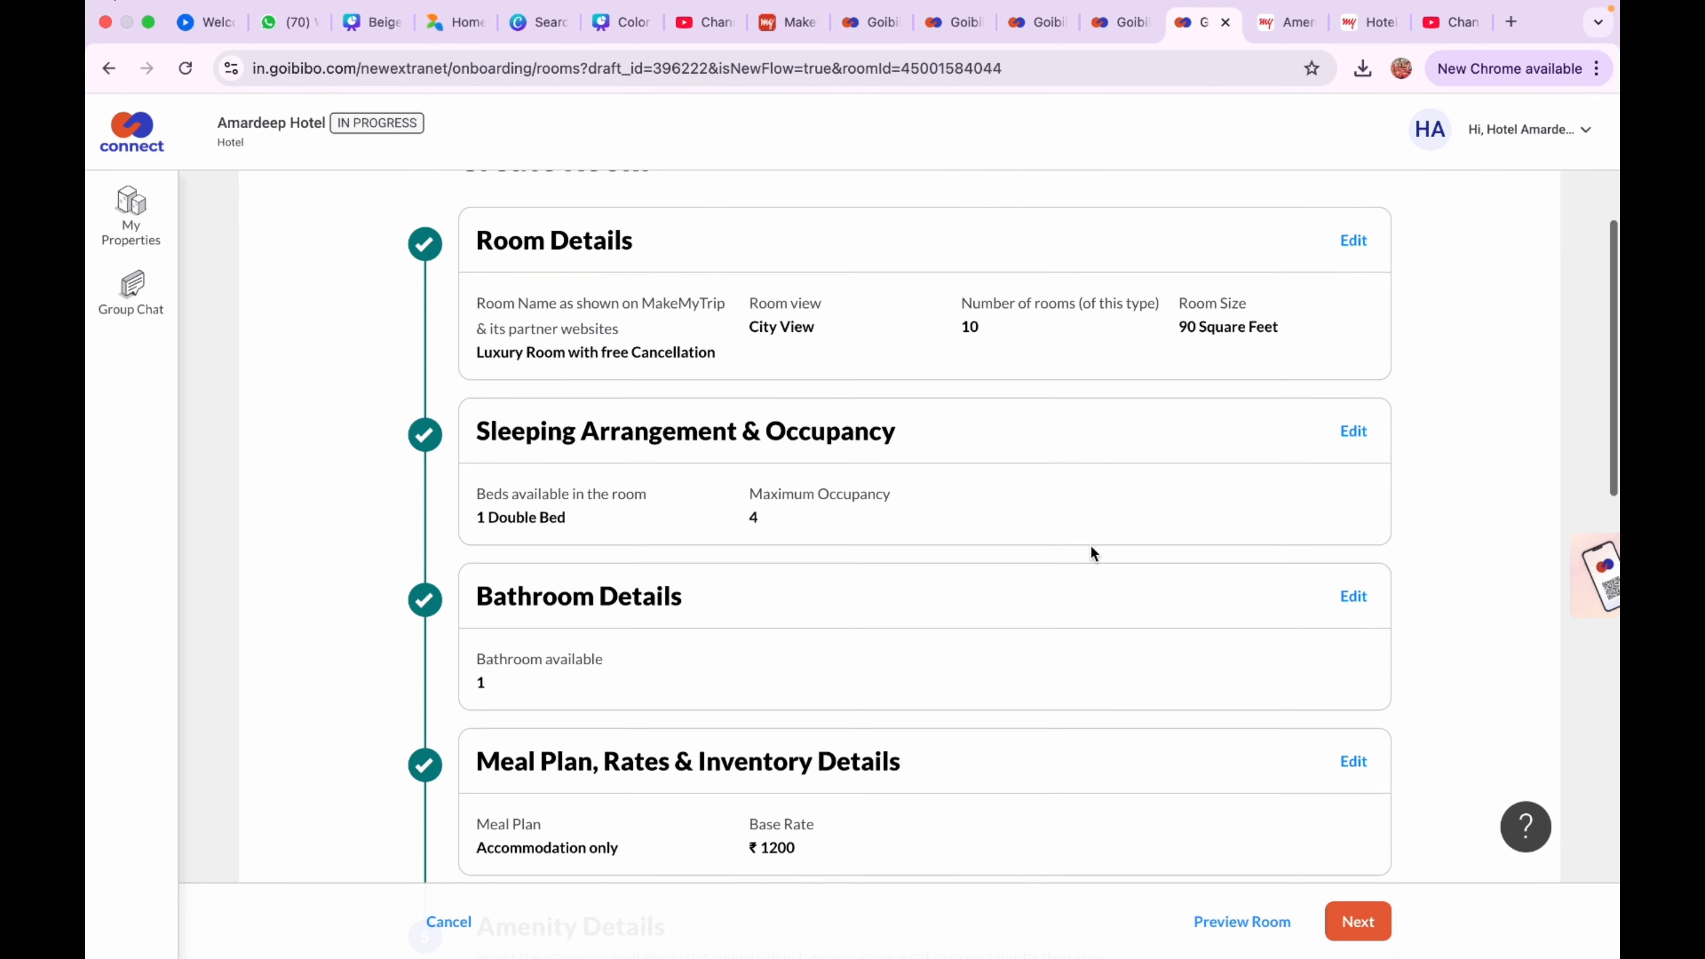
Mark geyser Yes; bathroom phone, bubble bath, dental kit, slippers and shower cap No
left_click(619, 345)
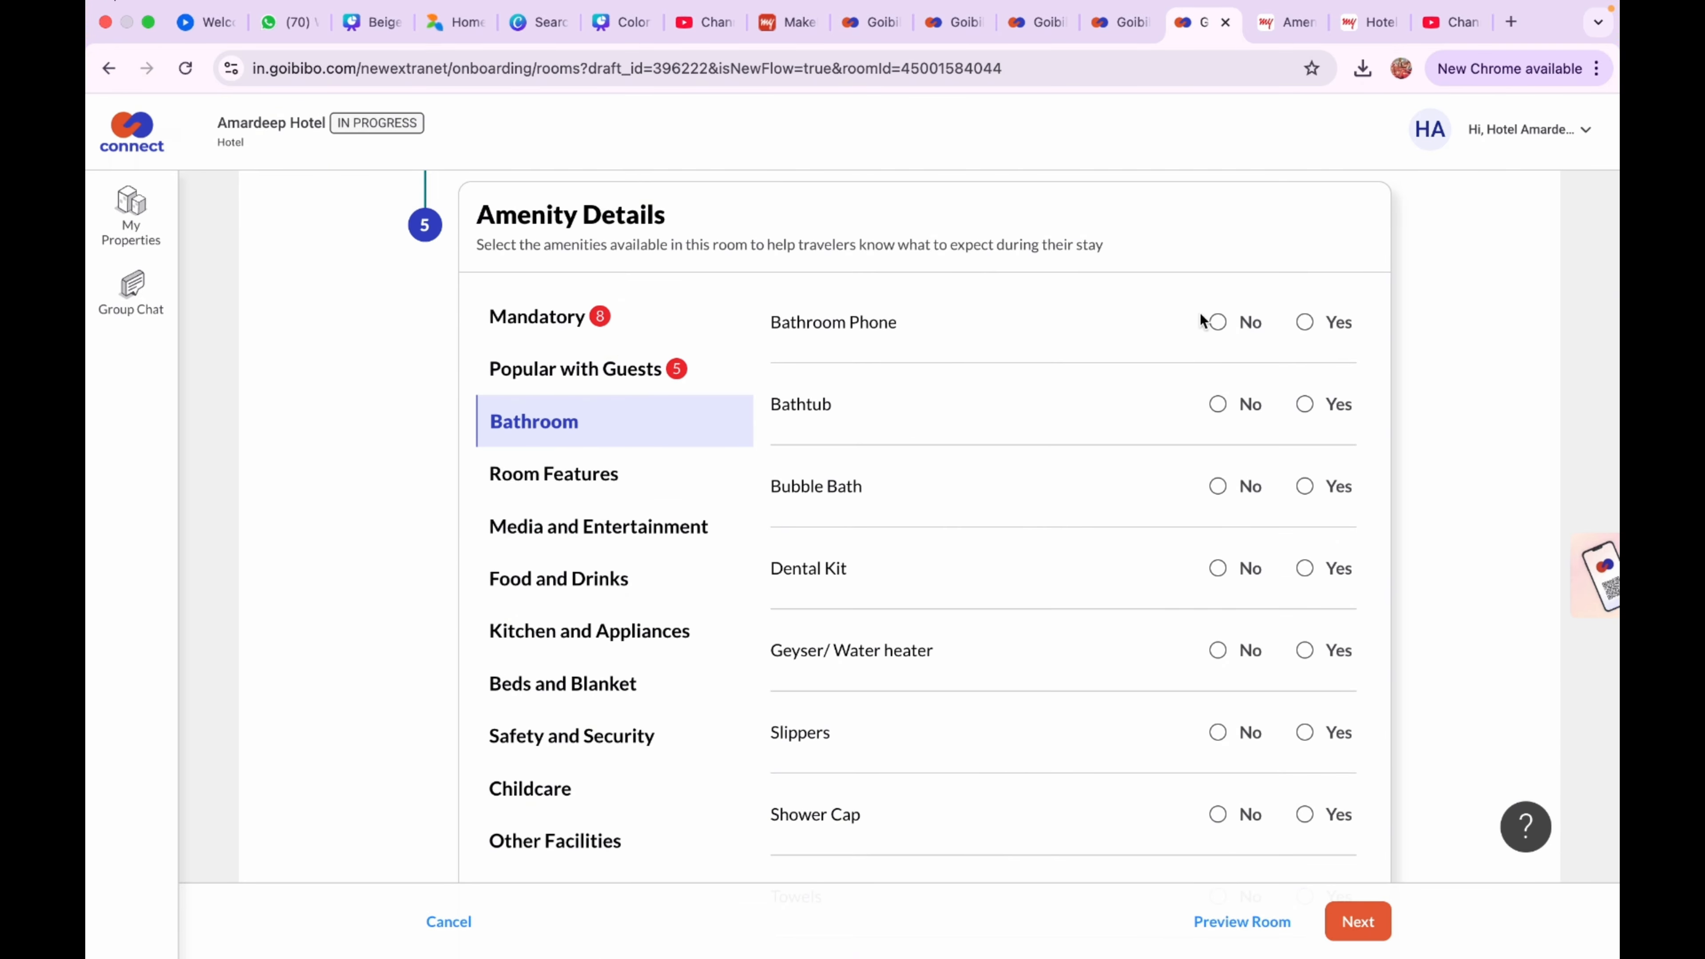
left_click(1218, 323)
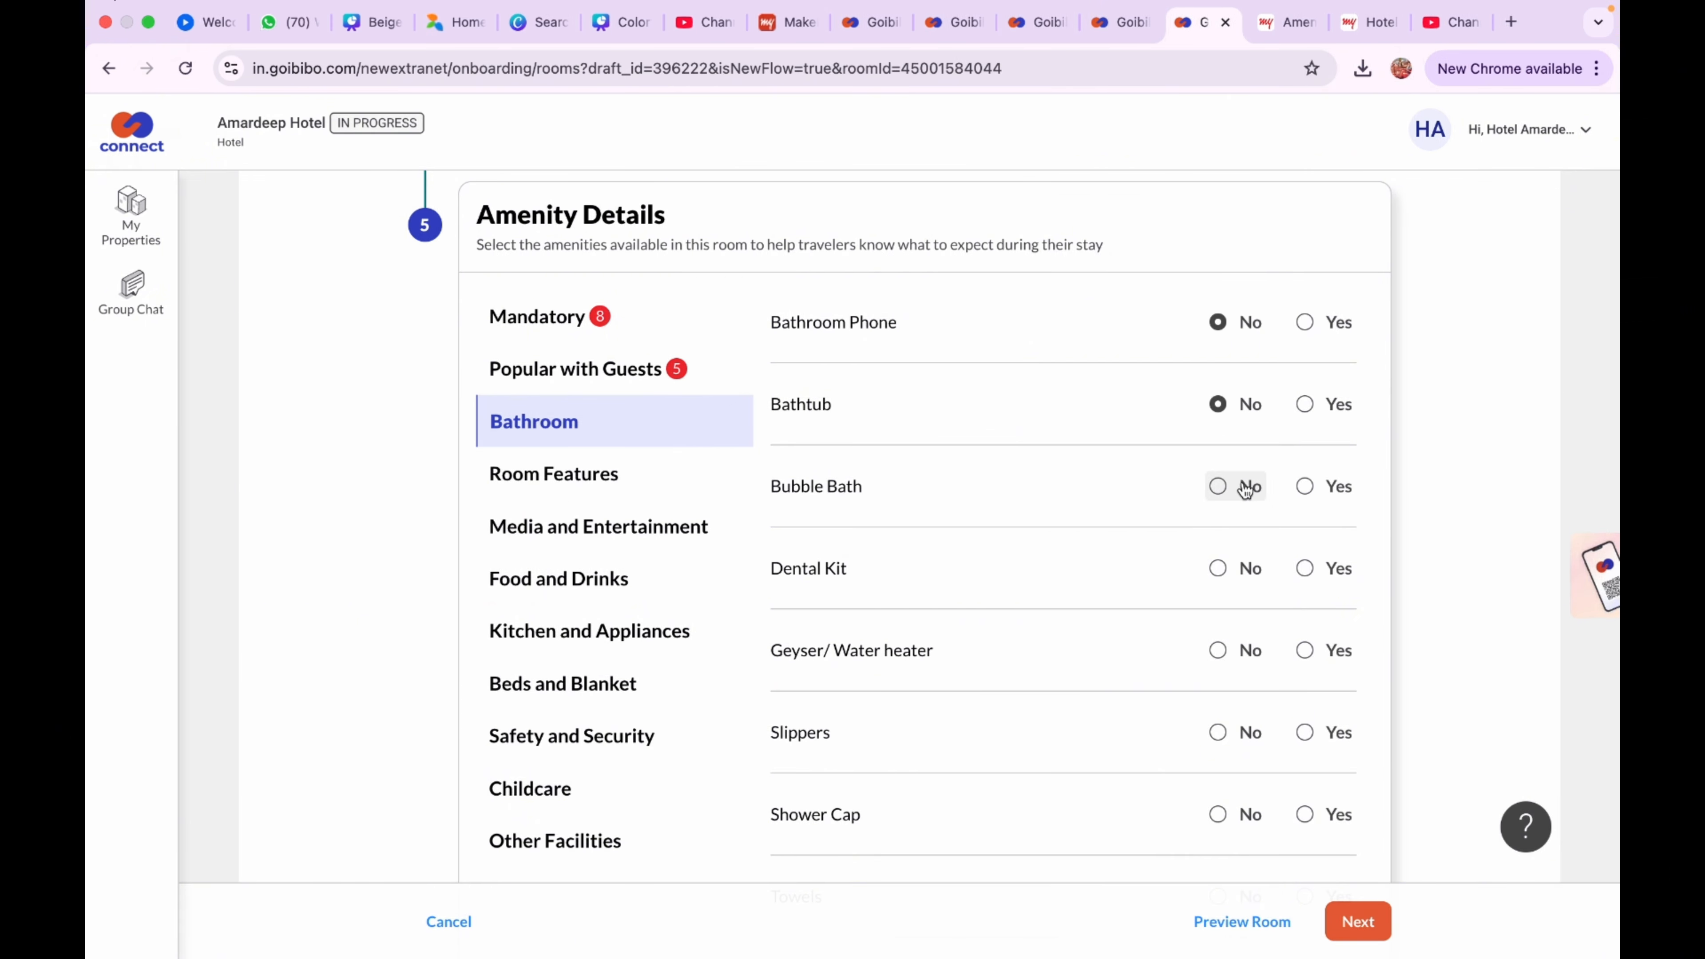
left_click(1221, 487)
left_click(1226, 571)
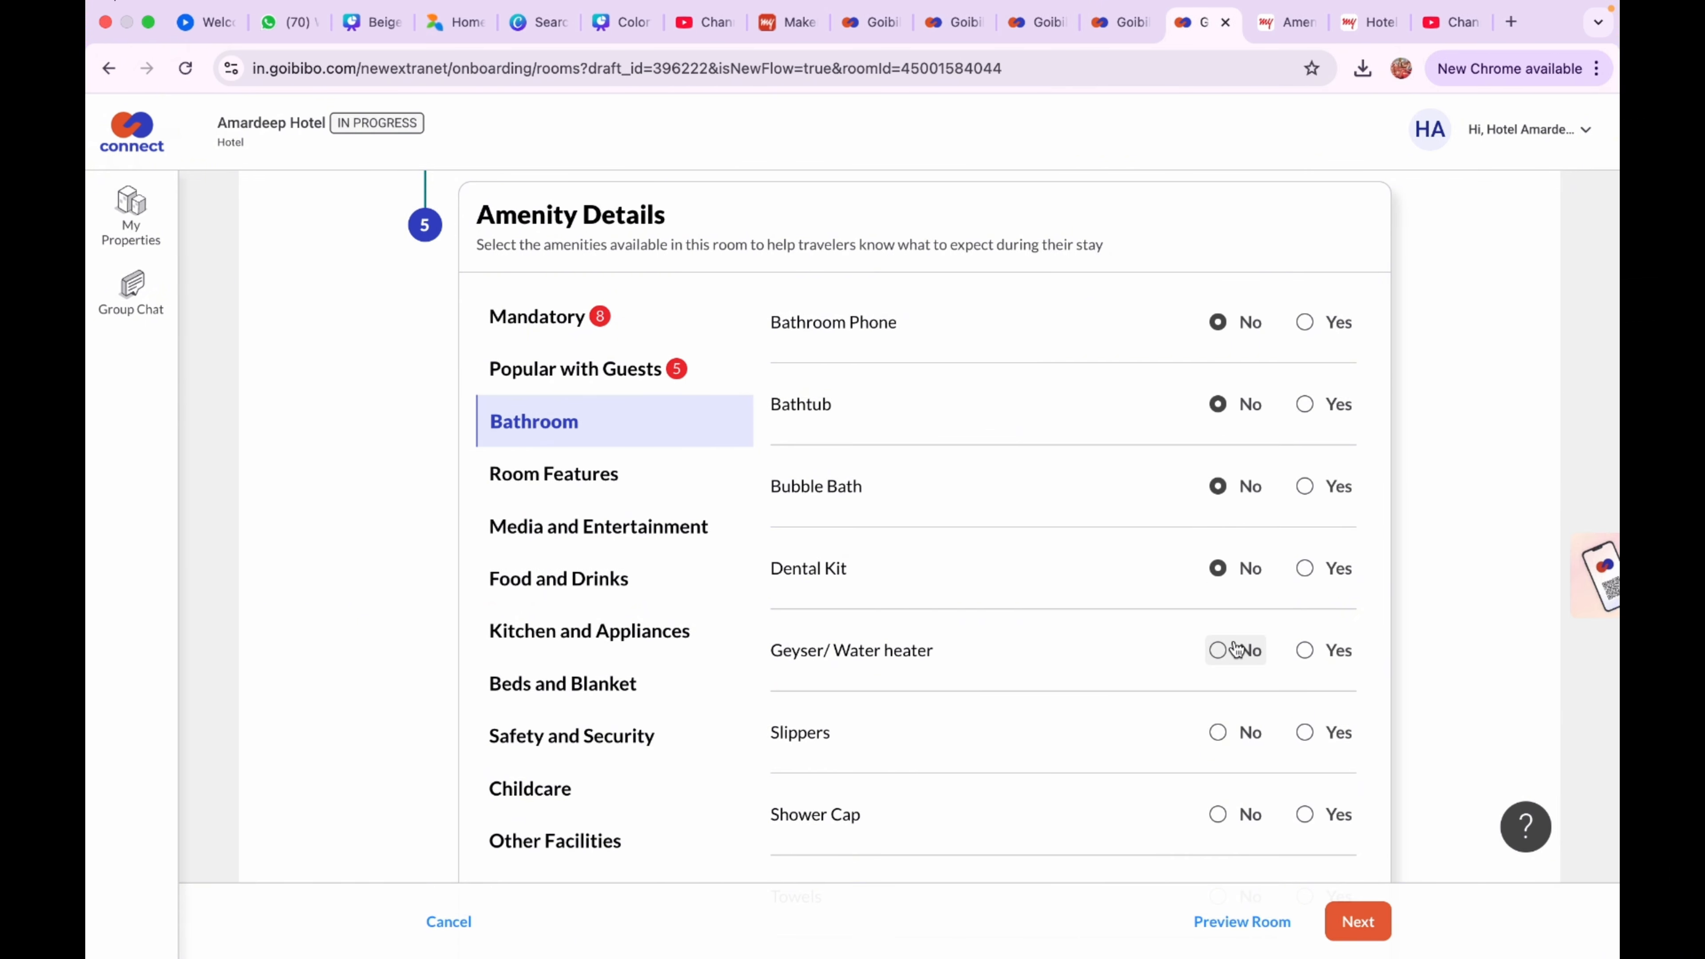
left_click(1304, 650)
scroll(1238, 678, "down", 2)
left_click(1231, 644)
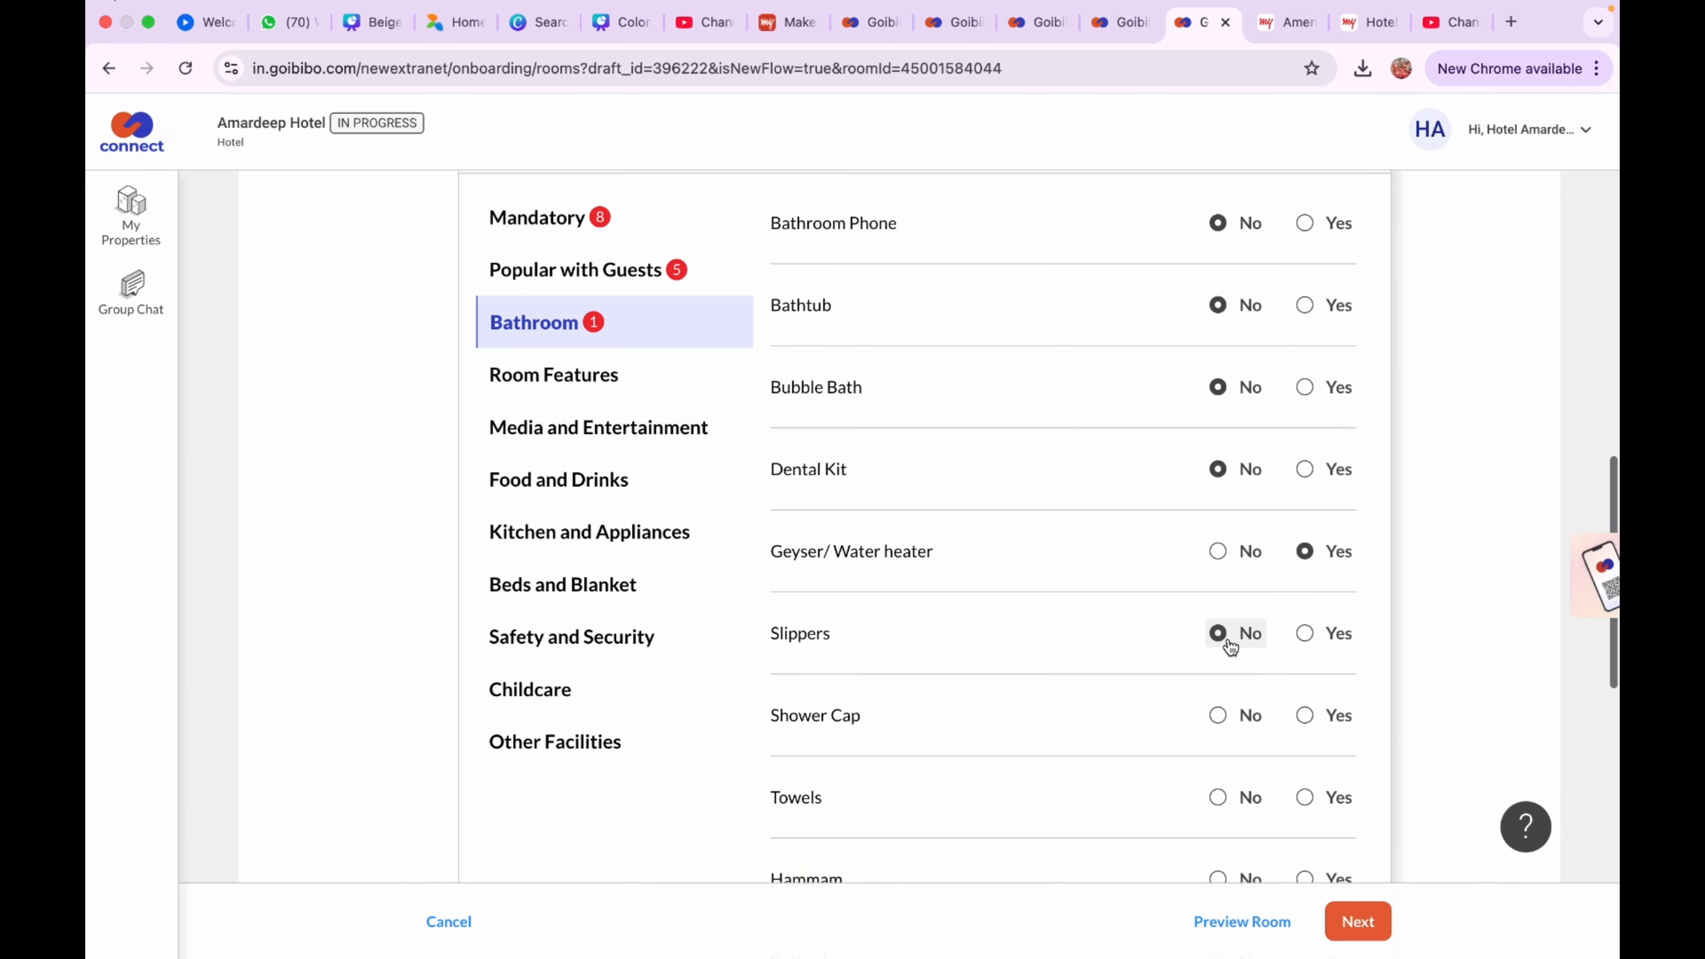
scroll(1212, 575, "down", 3)
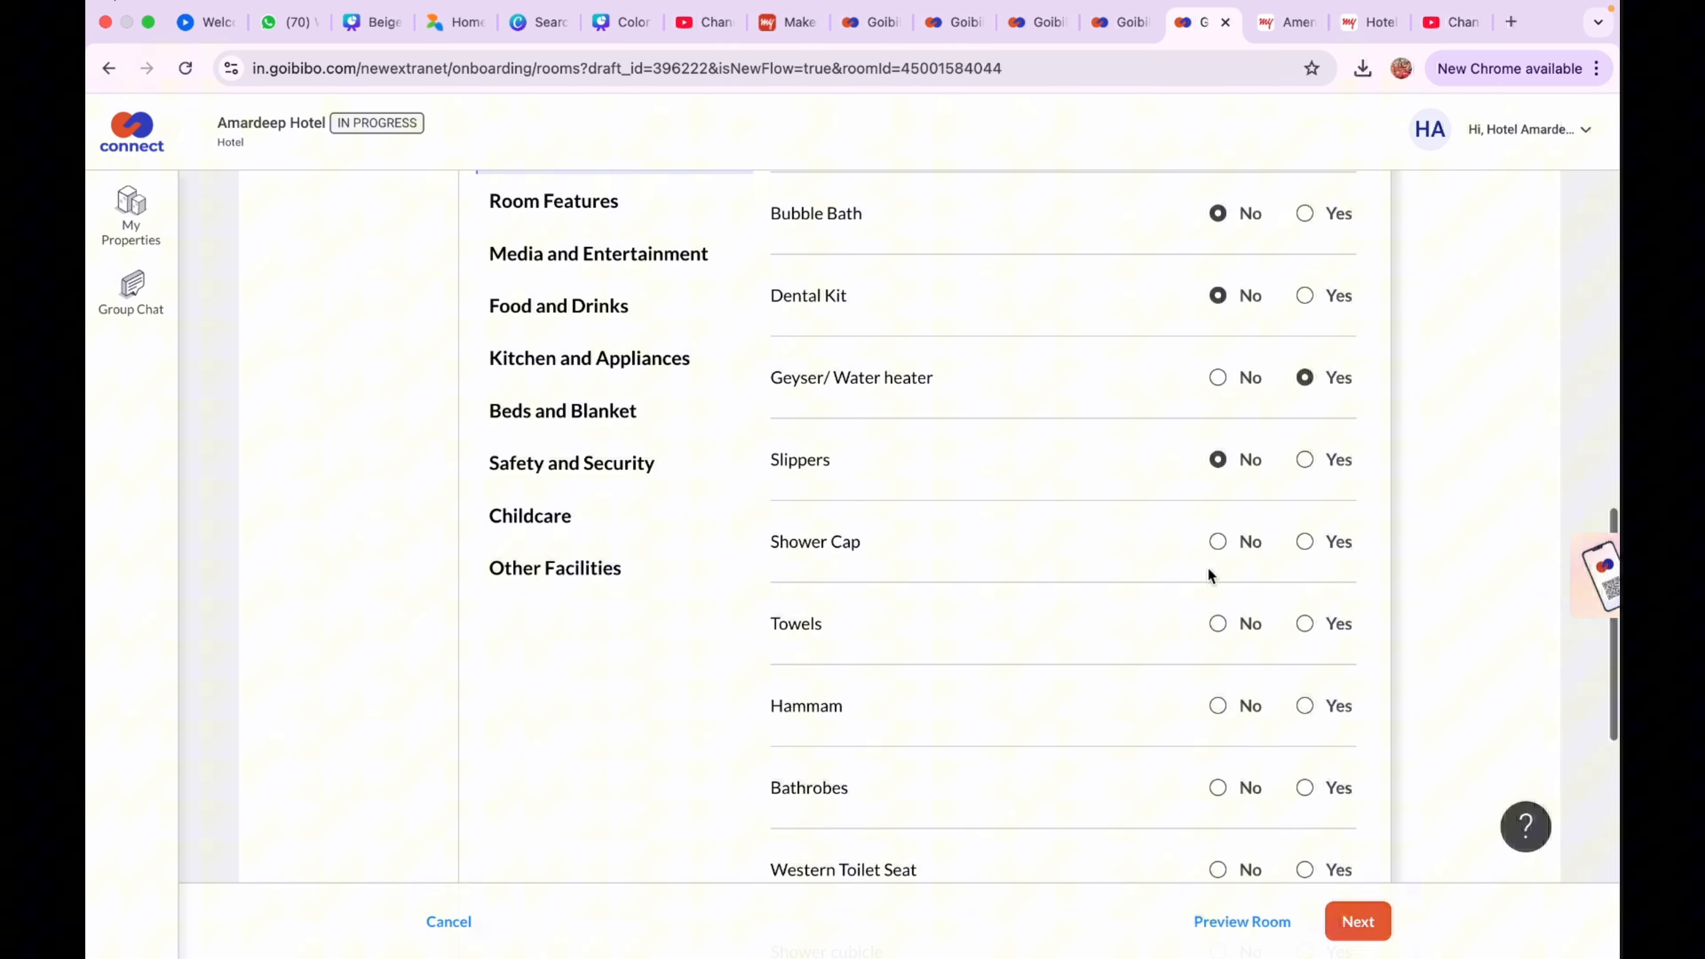
left_click(1216, 541)
Provide Bath Towels and mark hammam and bathrobes as not available
left_click(1303, 623)
scroll(1303, 626, "down", 3)
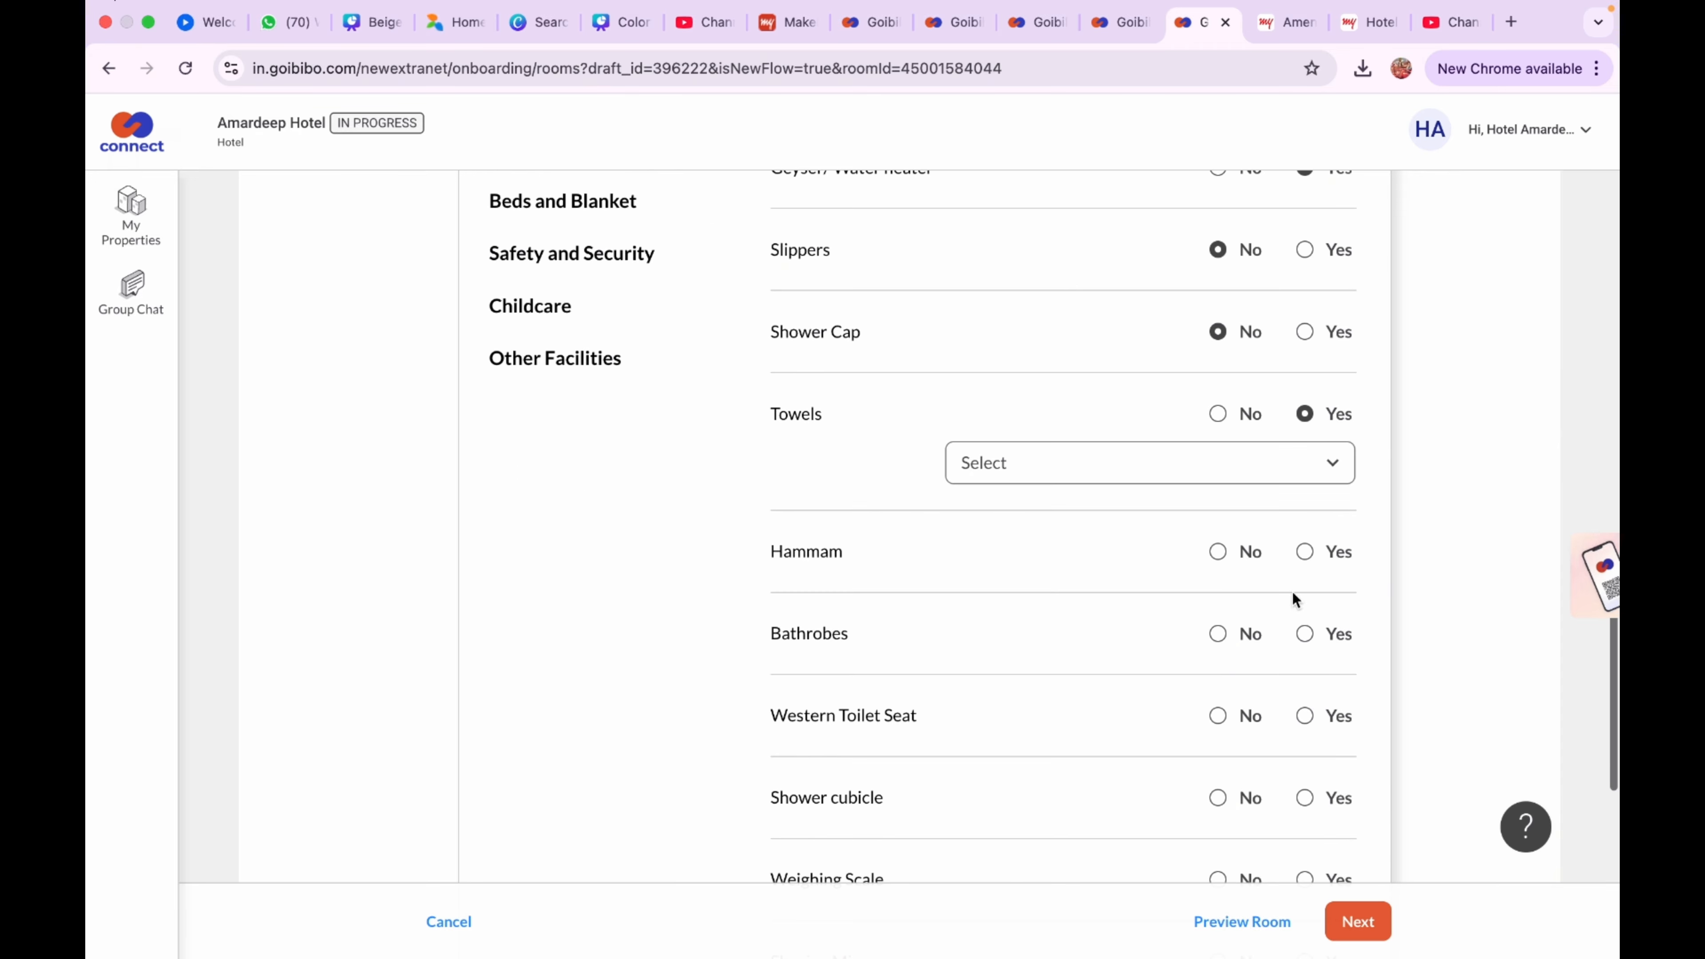
left_click(1253, 465)
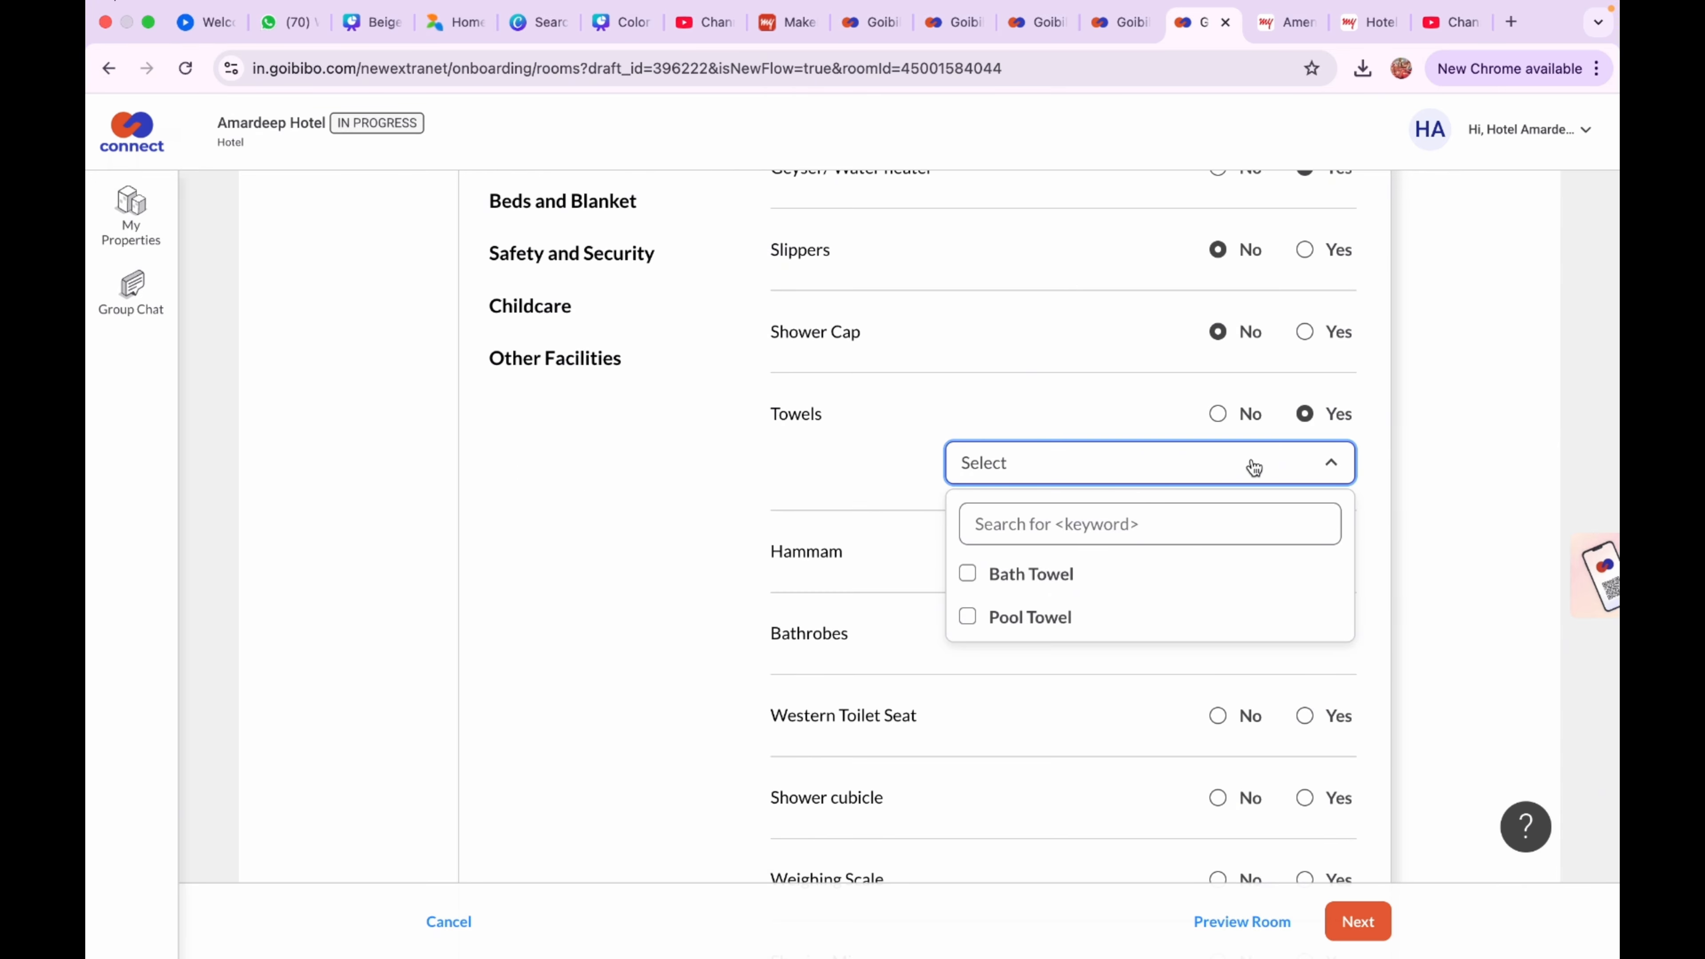
left_click(1078, 579)
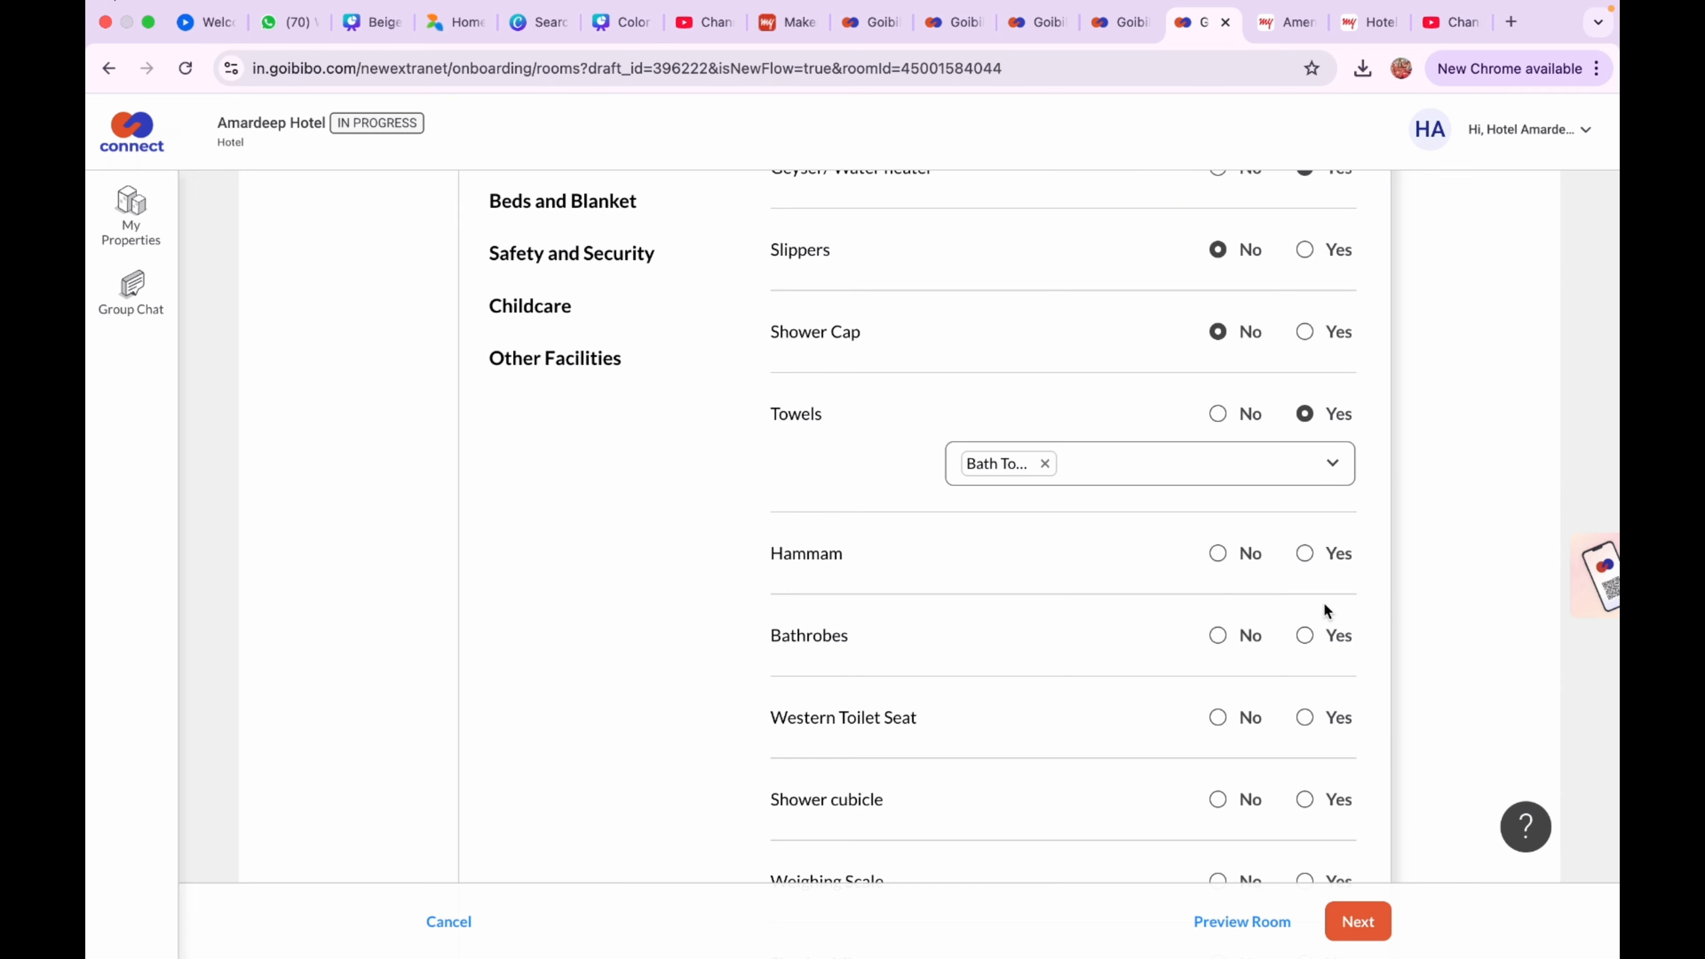
left_click(1217, 553)
left_click(1217, 635)
scroll(1219, 645, "down", 1)
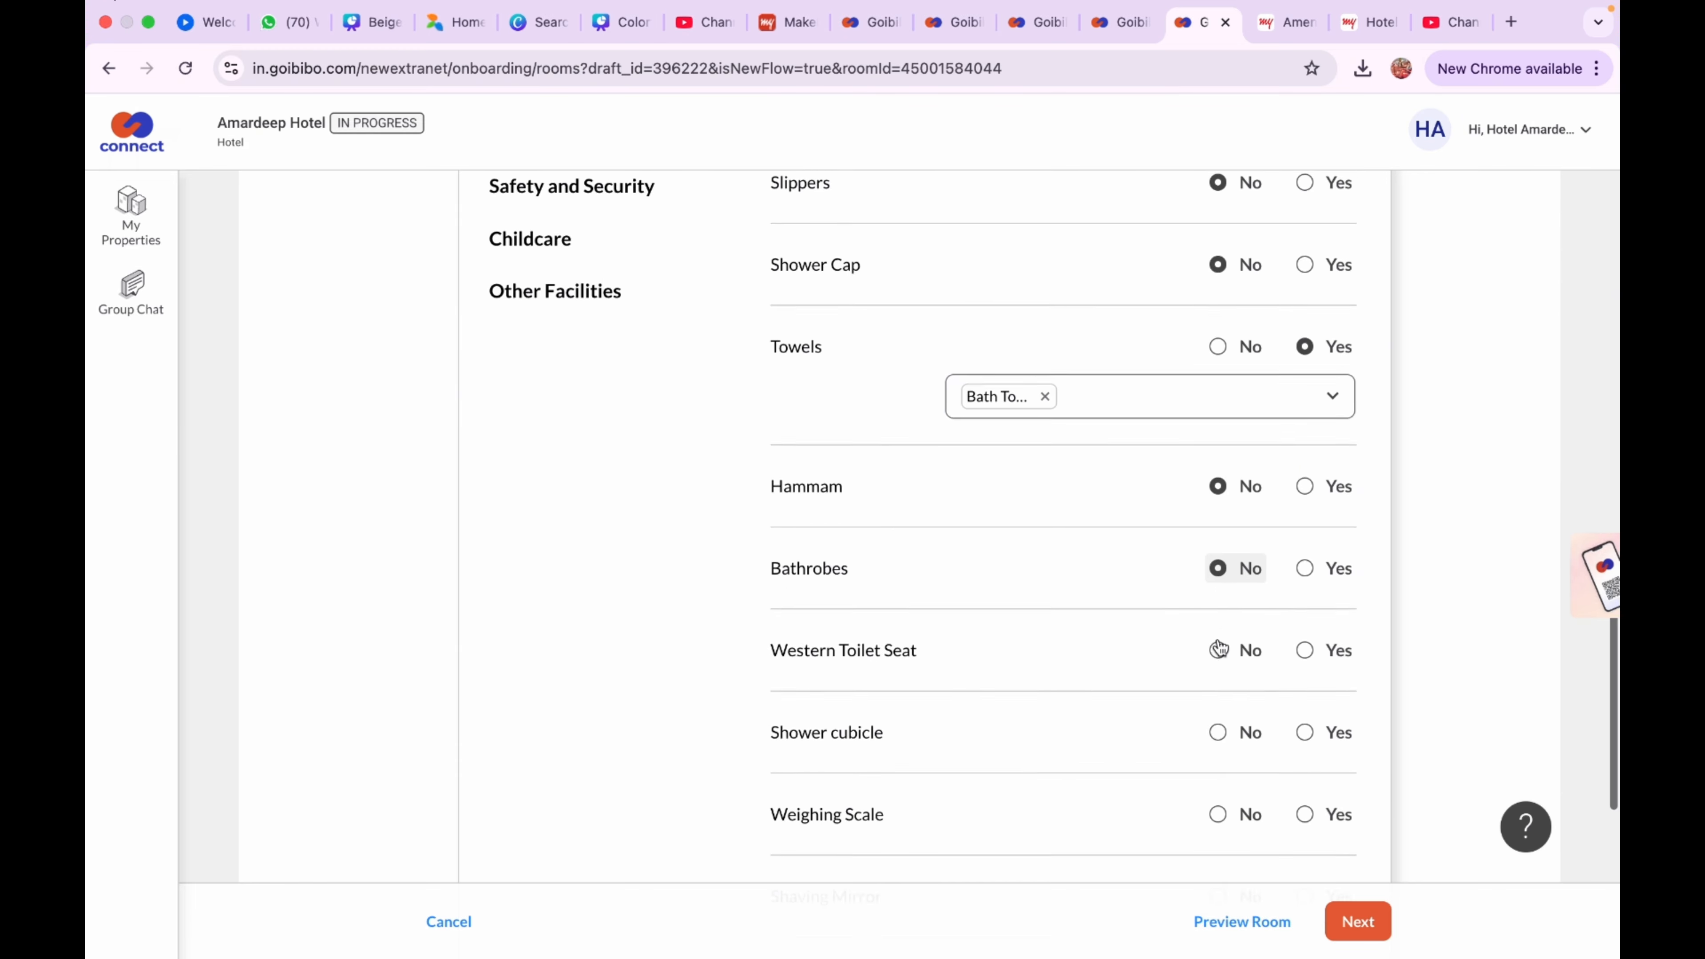
scroll(1219, 648, "down", 2)
Mark western toilet seat and jetspray Yes, remaining bathroom items No, and save
left_click(1304, 537)
left_click(1217, 619)
left_click(1219, 701)
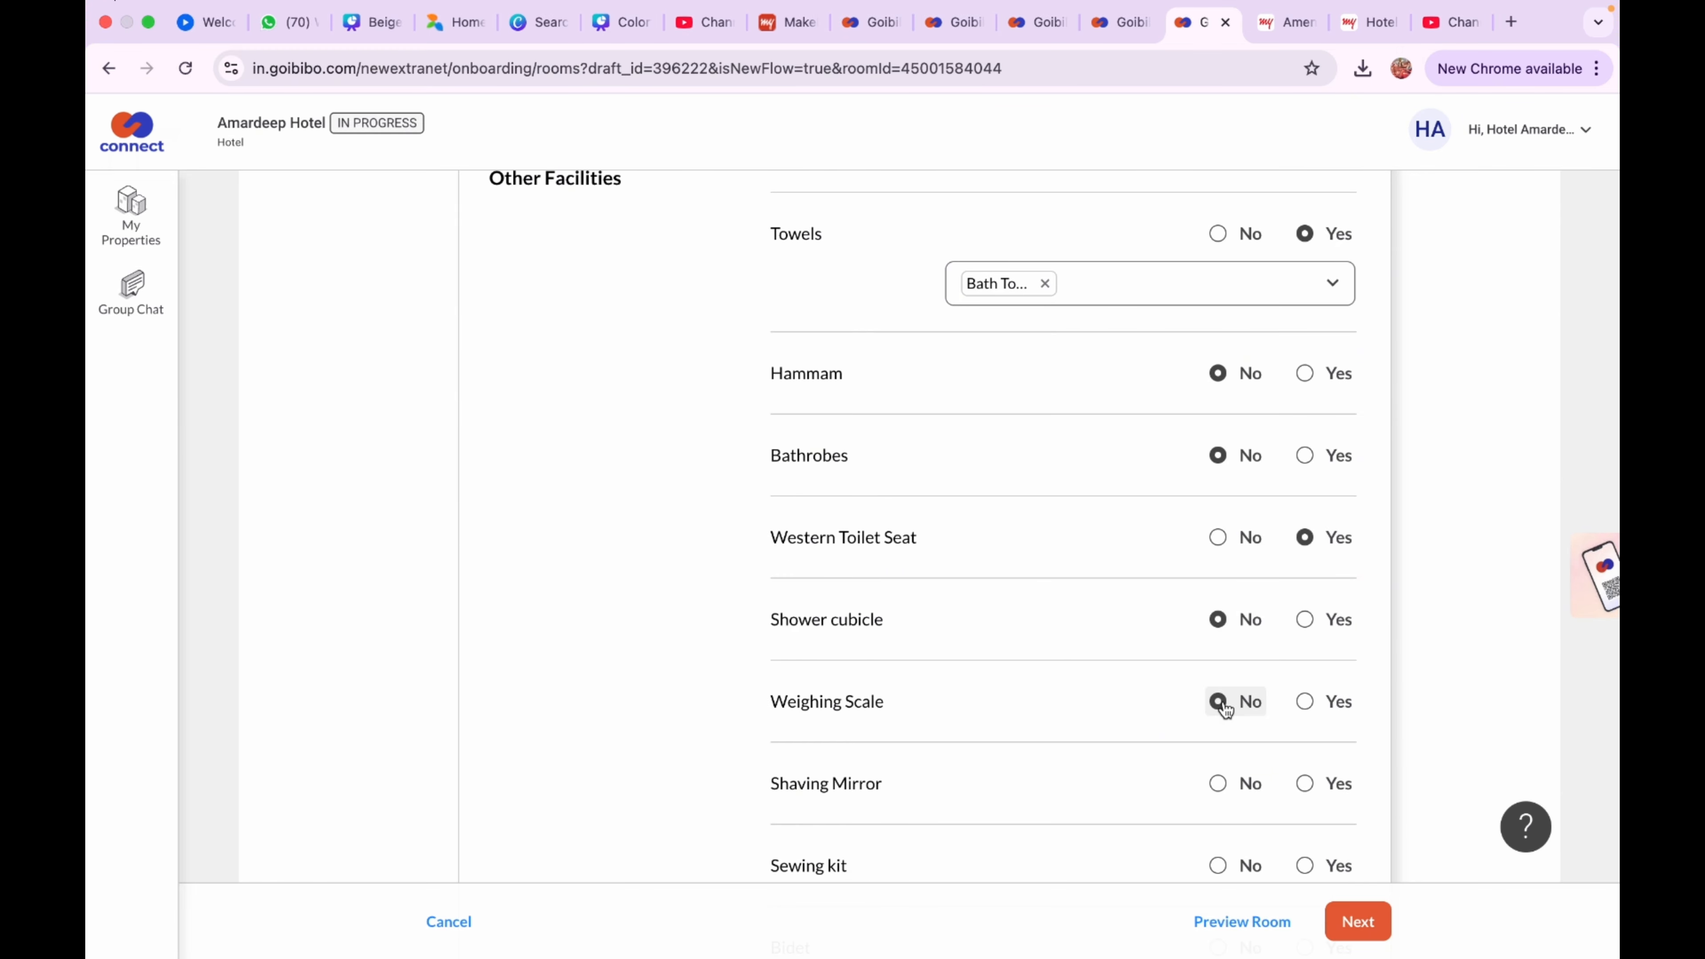
left_click(1218, 784)
scroll(1229, 651, "down", 3)
left_click(1219, 621)
left_click(1221, 701)
scroll(1228, 705, "down", 1)
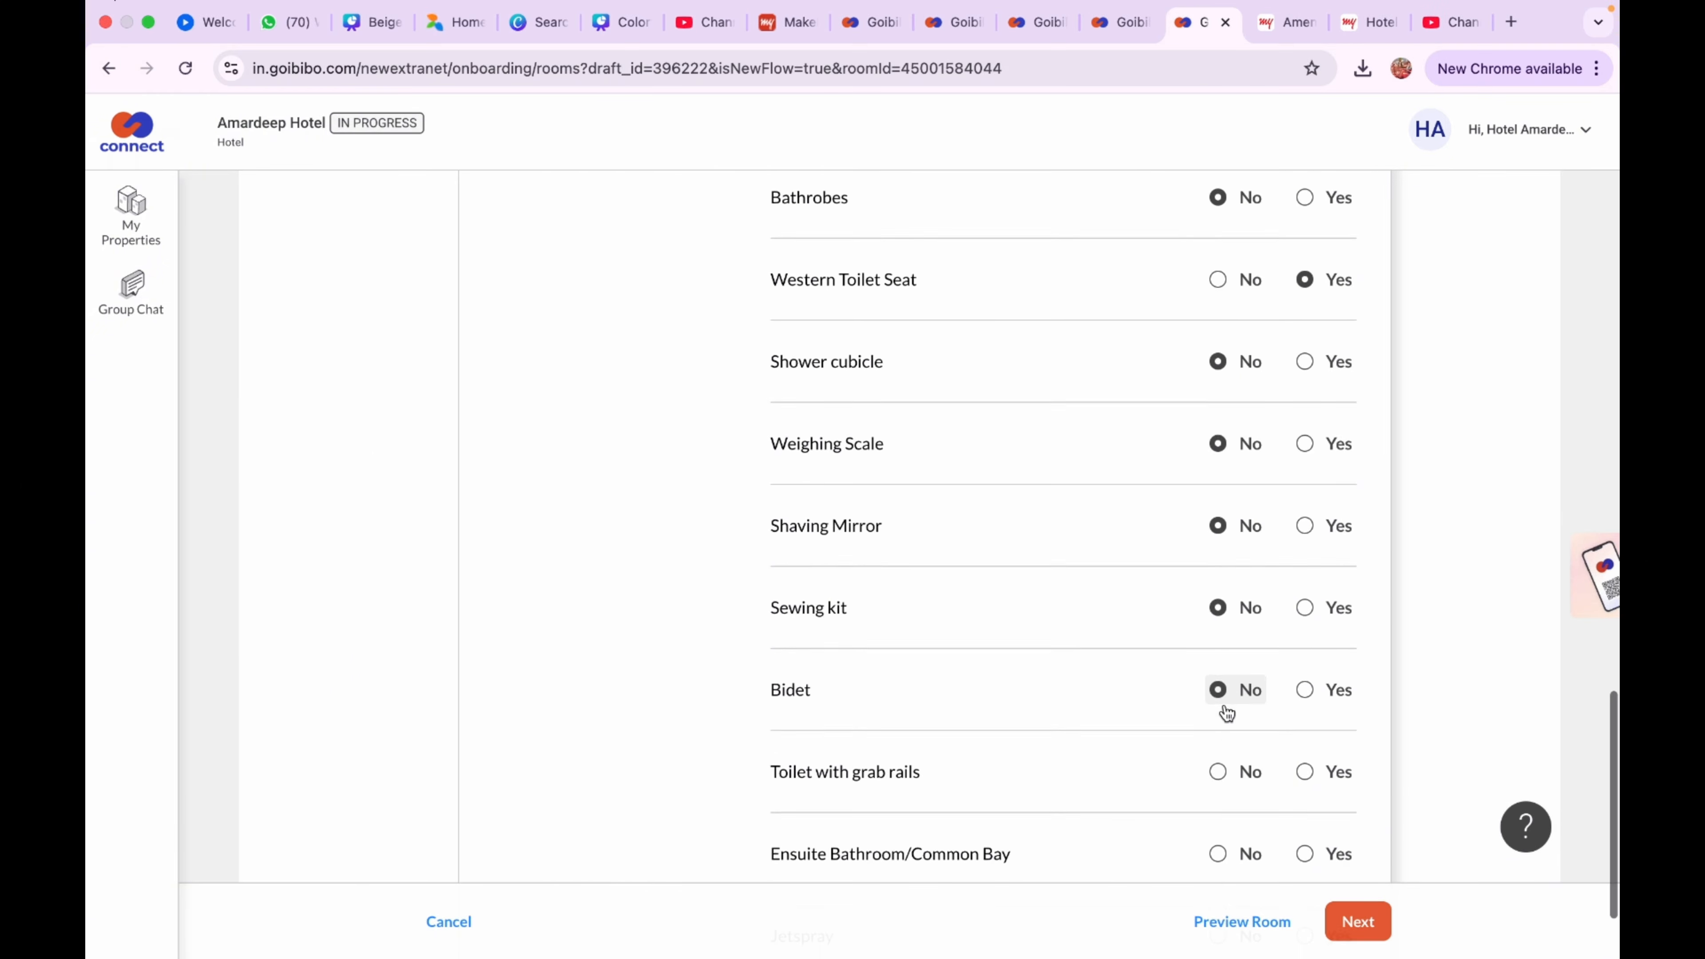
scroll(1228, 713, "down", 2)
left_click(1219, 643)
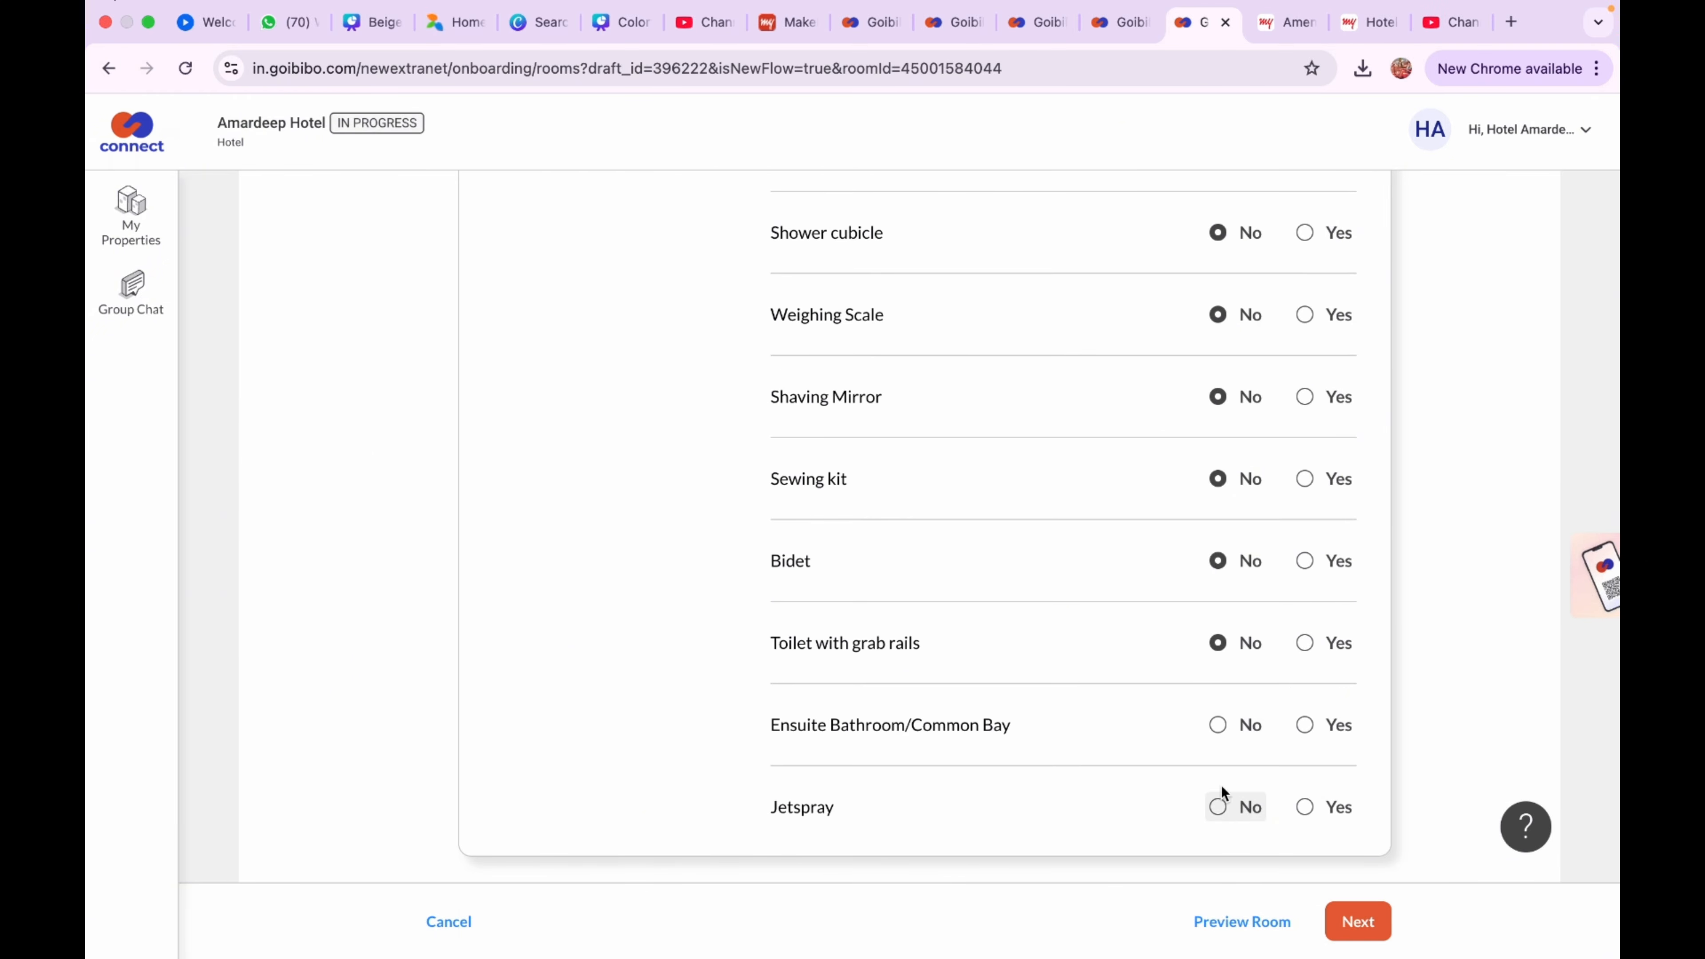
left_click(1220, 739)
left_click(1303, 809)
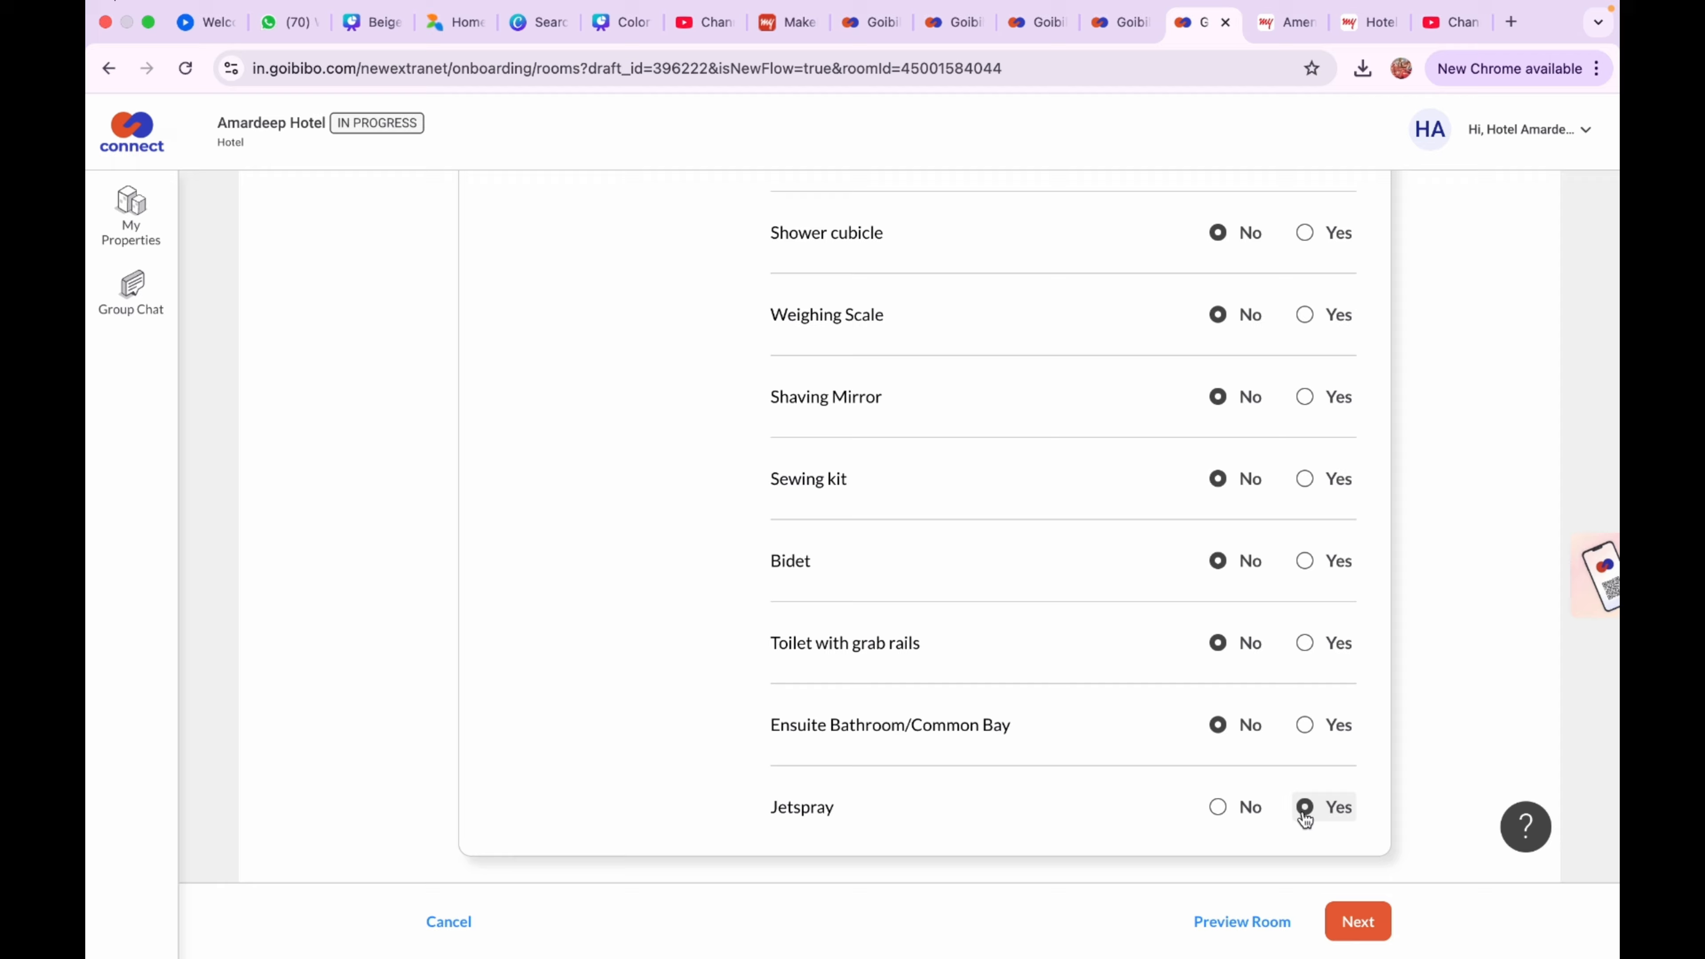
left_click(1356, 921)
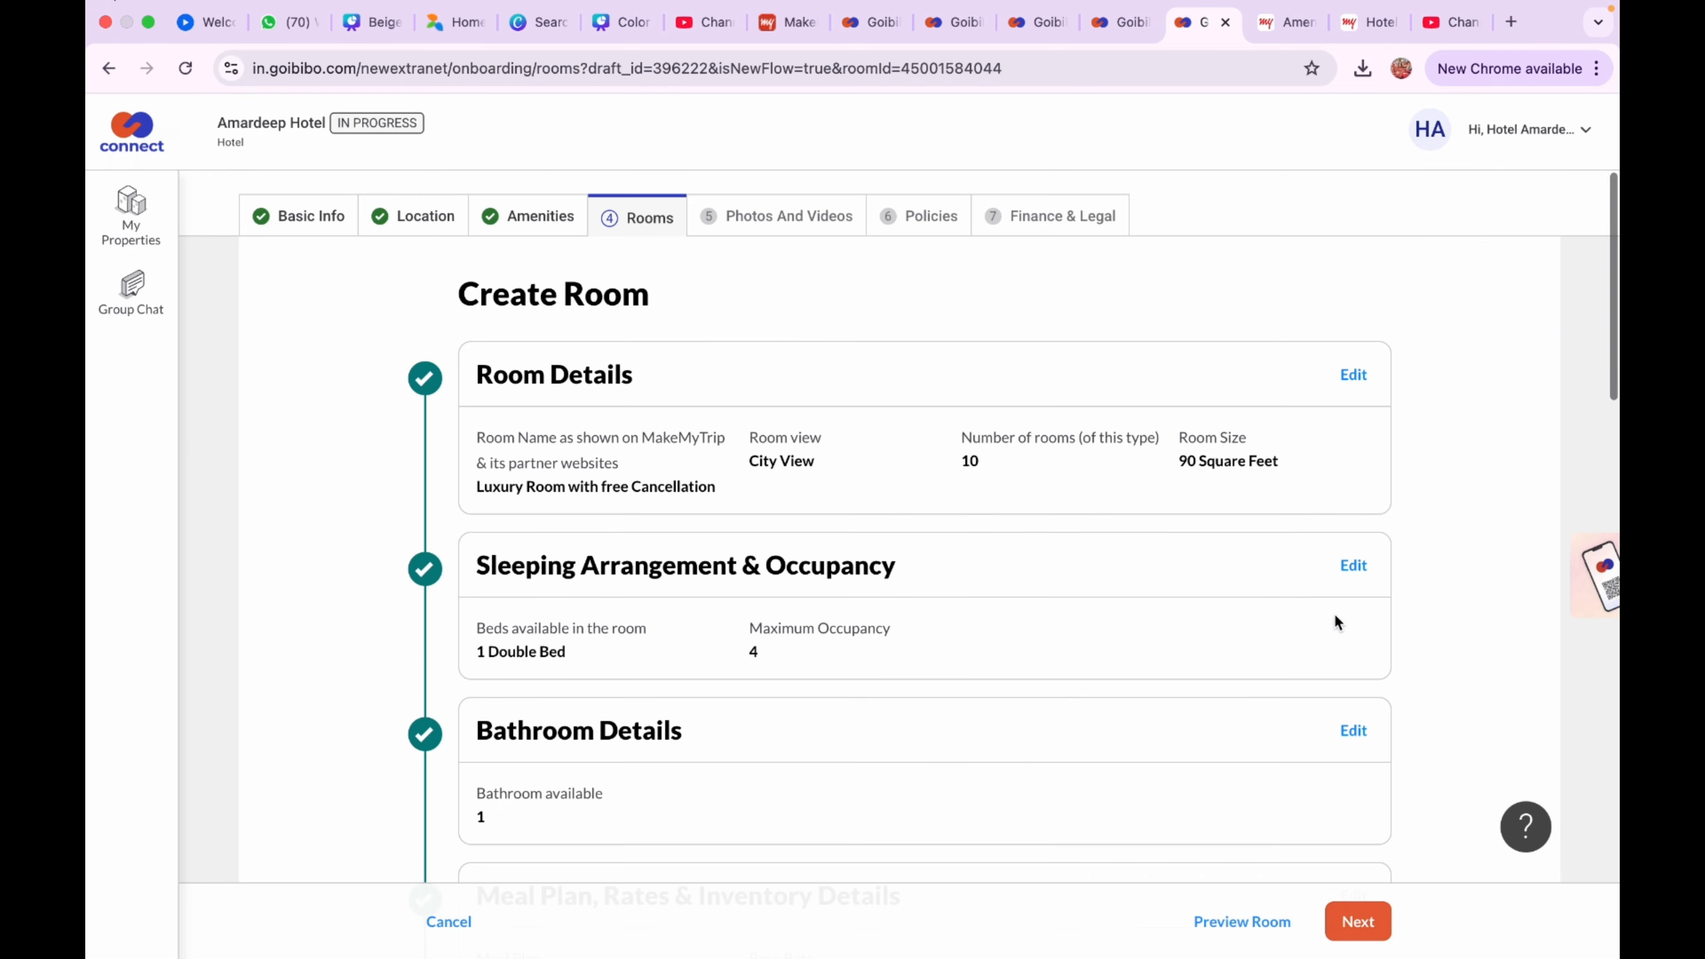
Mark Blackout curtains, Pillow menu and Living Area as Yes and Hypoallergenic Bedding as No
left_click(624, 351)
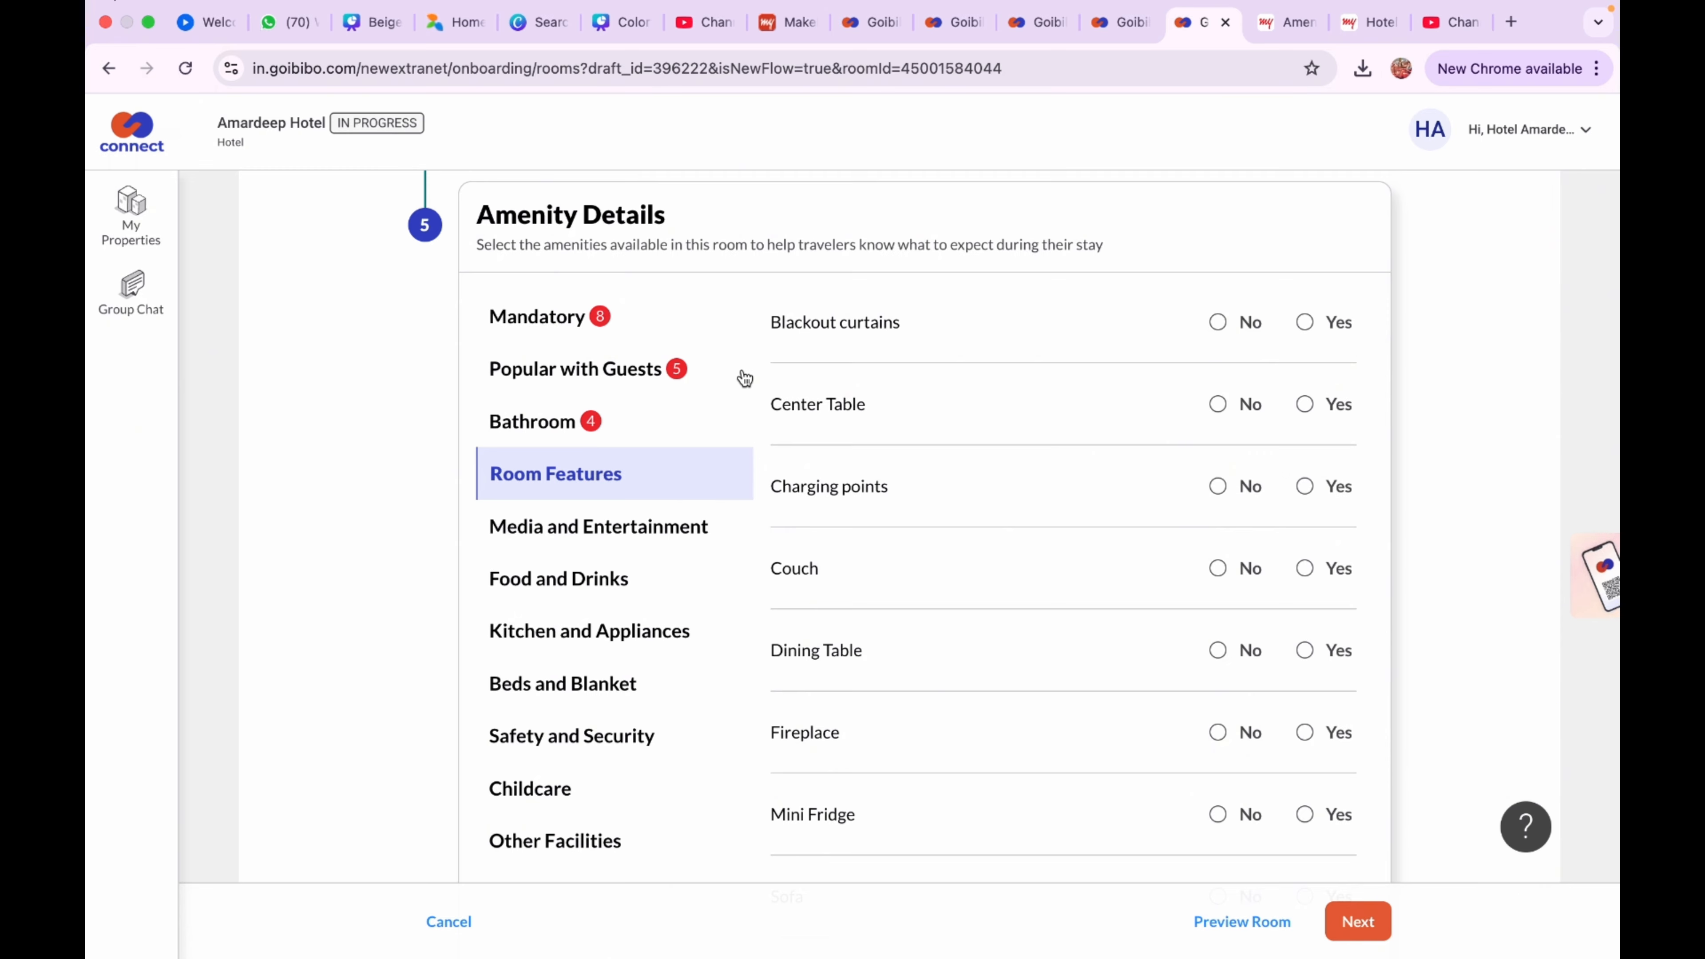
left_click(1304, 321)
scroll(1235, 356, "down", 1)
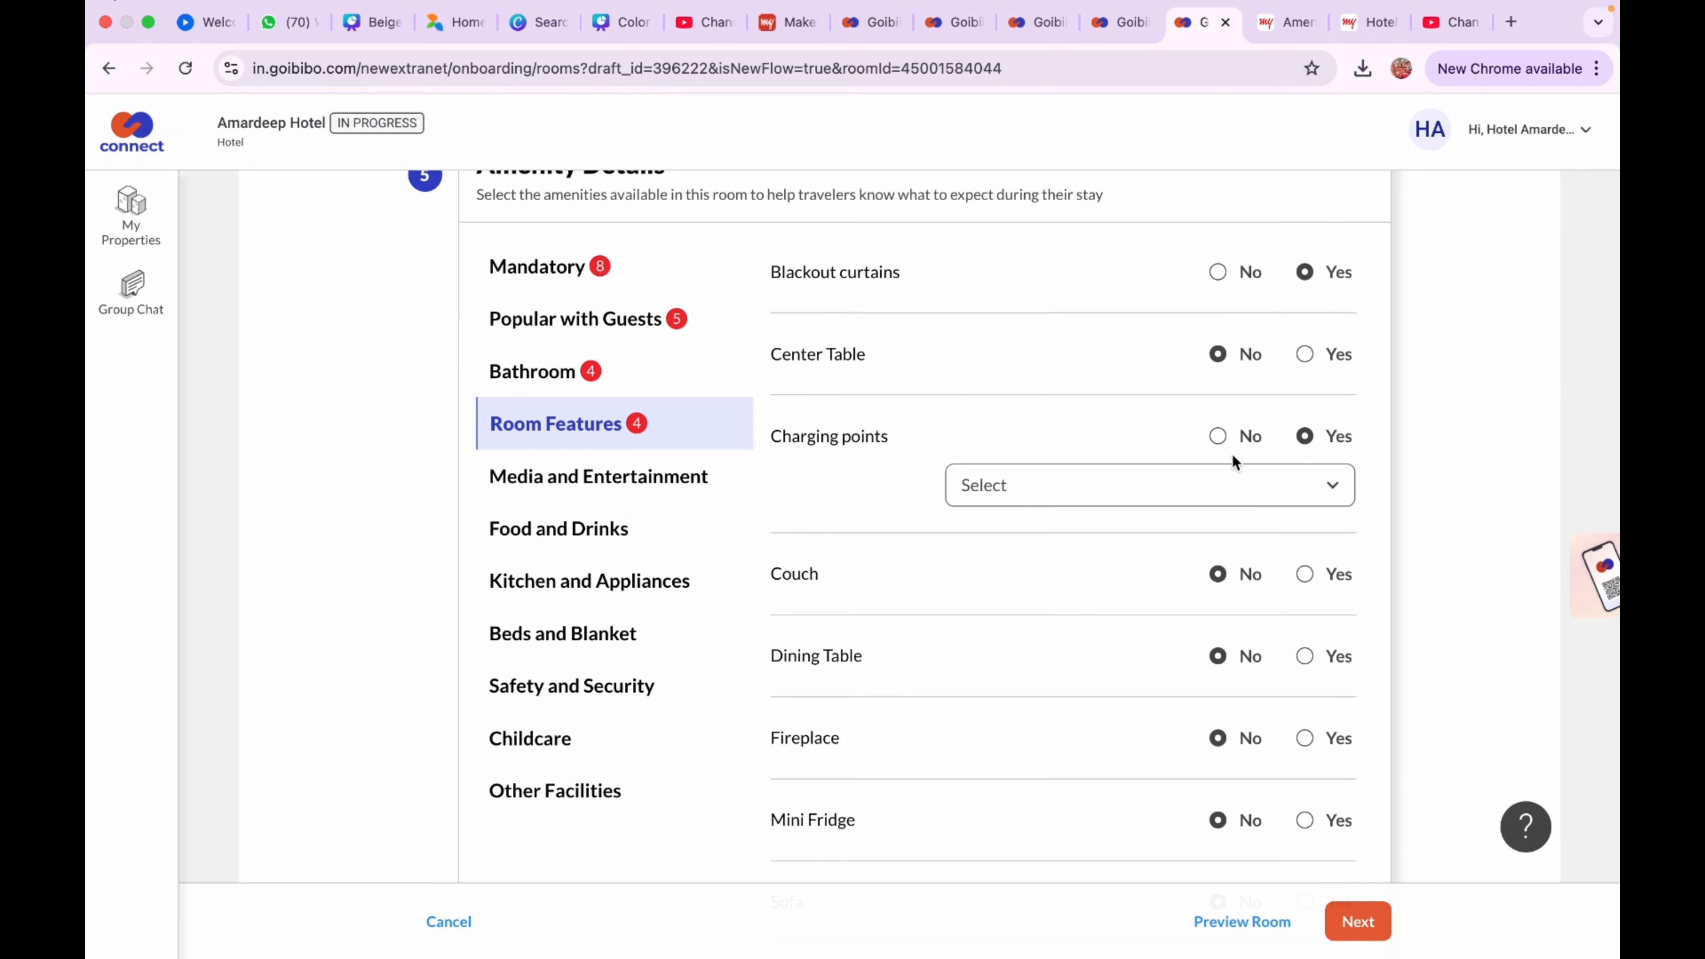
scroll(1172, 644, "down", 5)
left_click(1304, 639)
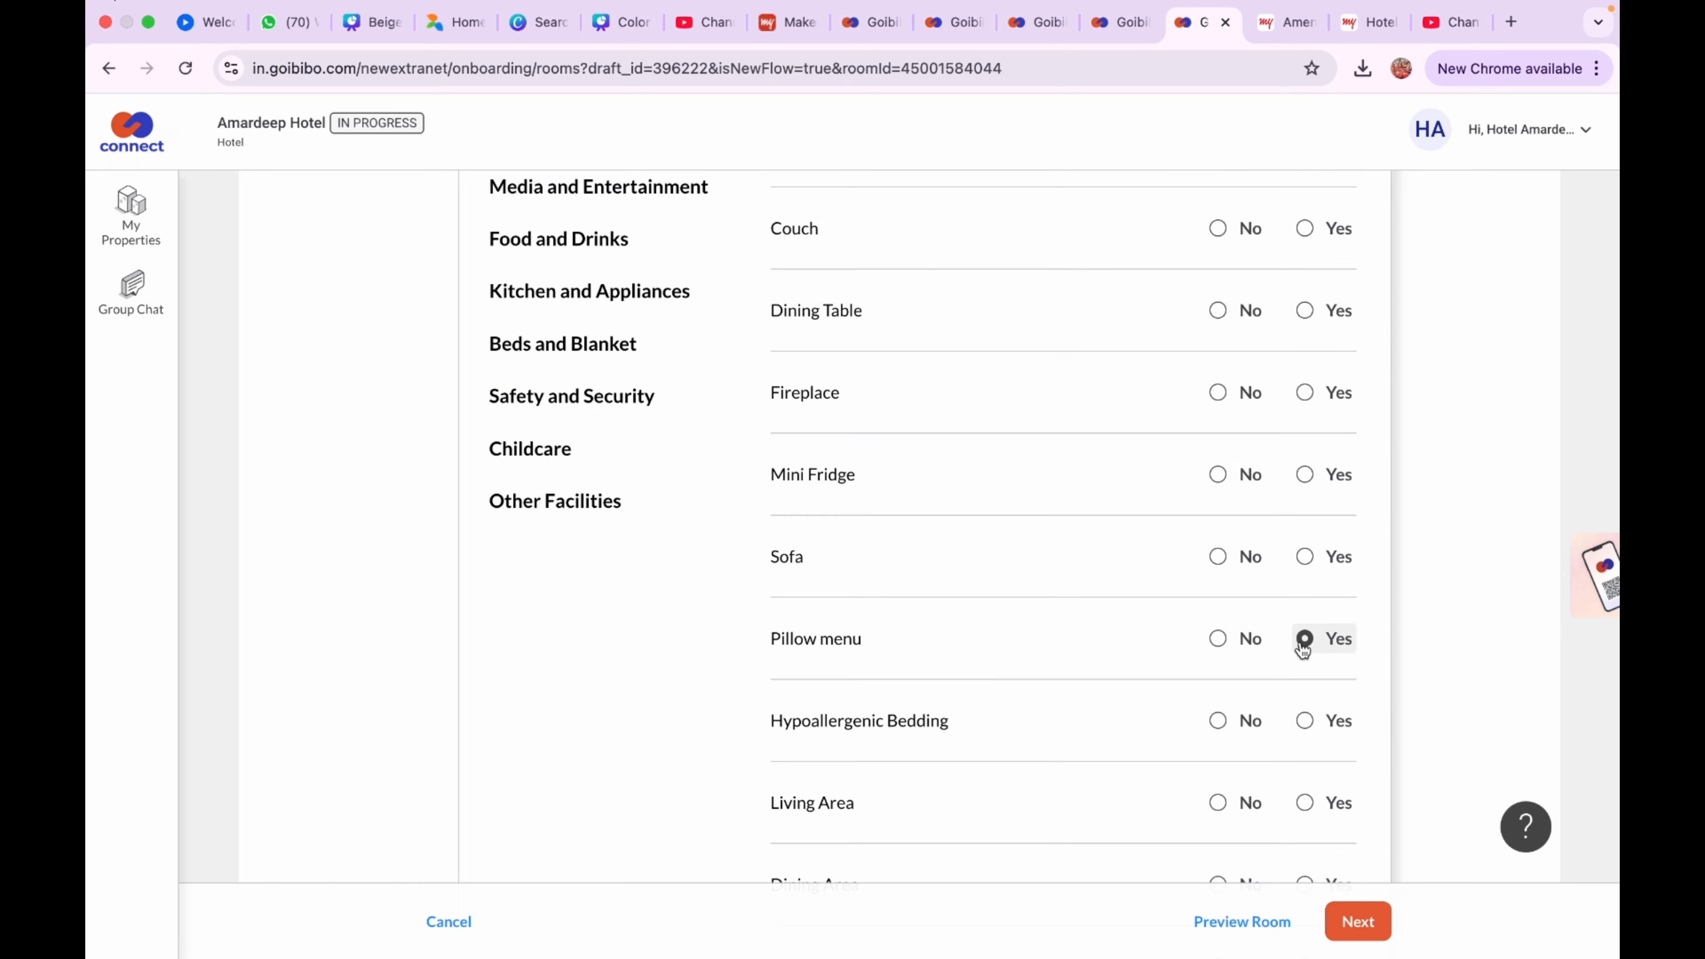
left_click(1218, 721)
scroll(1218, 721, "down", 2)
left_click(1306, 689)
Mark Dining Area, Seating Area, Fireplace Guards, Coffee Machine, Jaccuzi, Hot Water Bag, Sofa, Mini Fridge, Fireplace as No
scroll(1309, 696, "down", 2)
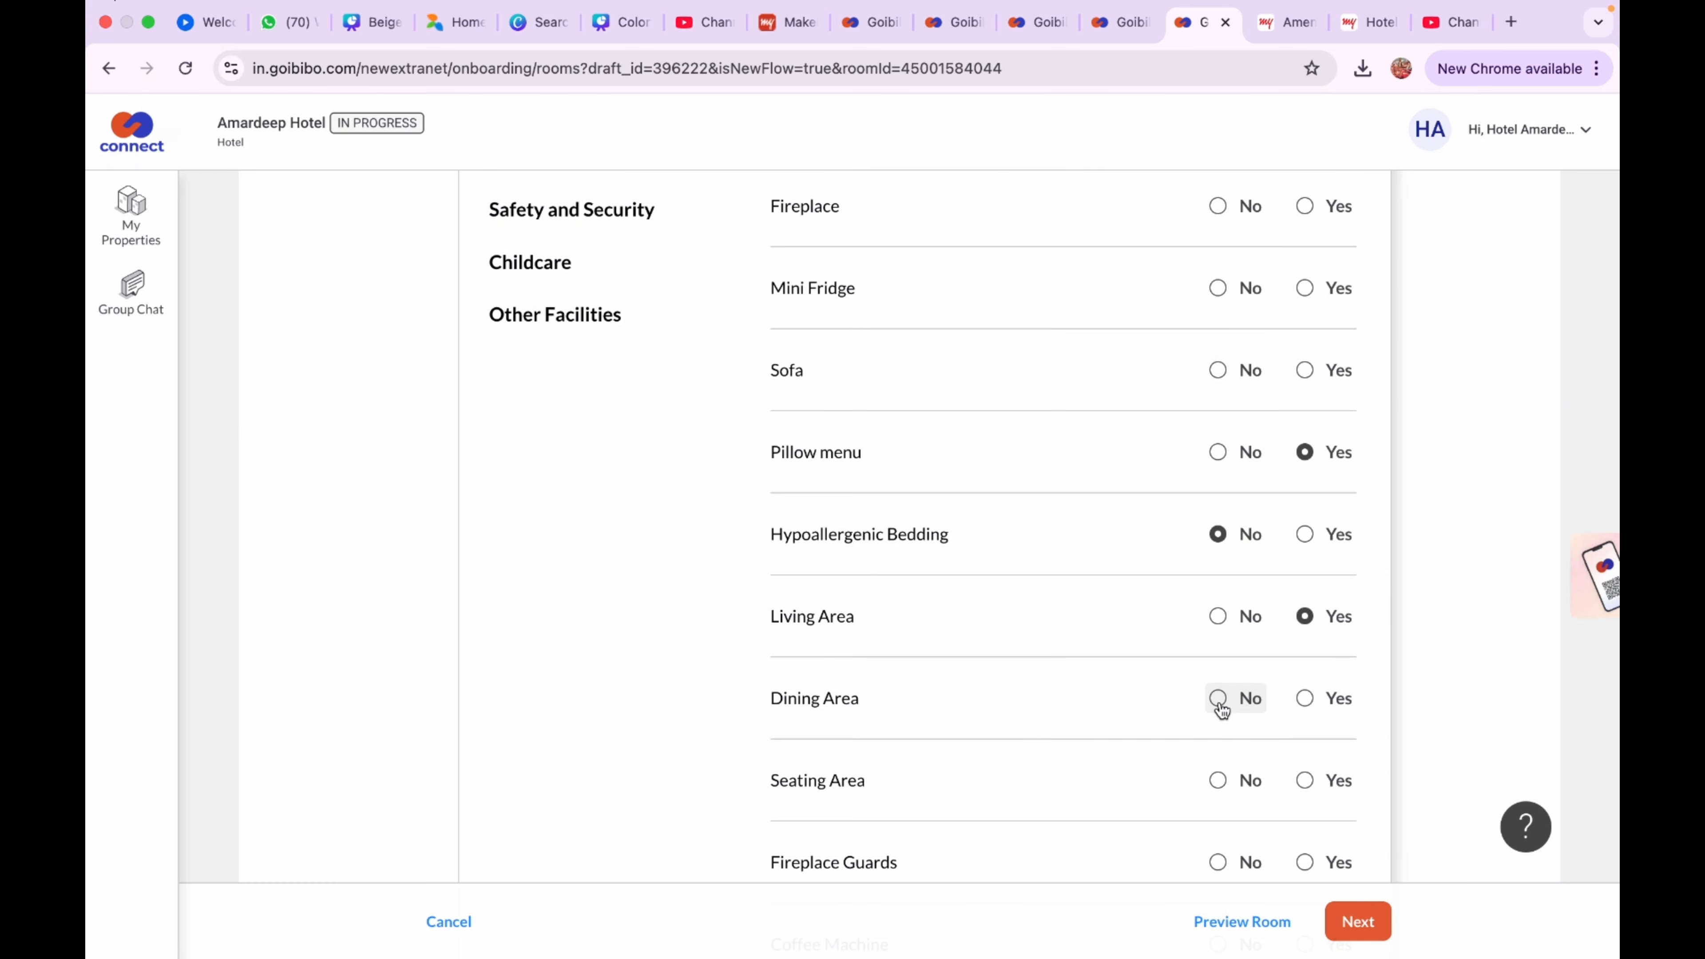
left_click(1219, 702)
scroll(1220, 712, "down", 3)
left_click(1218, 609)
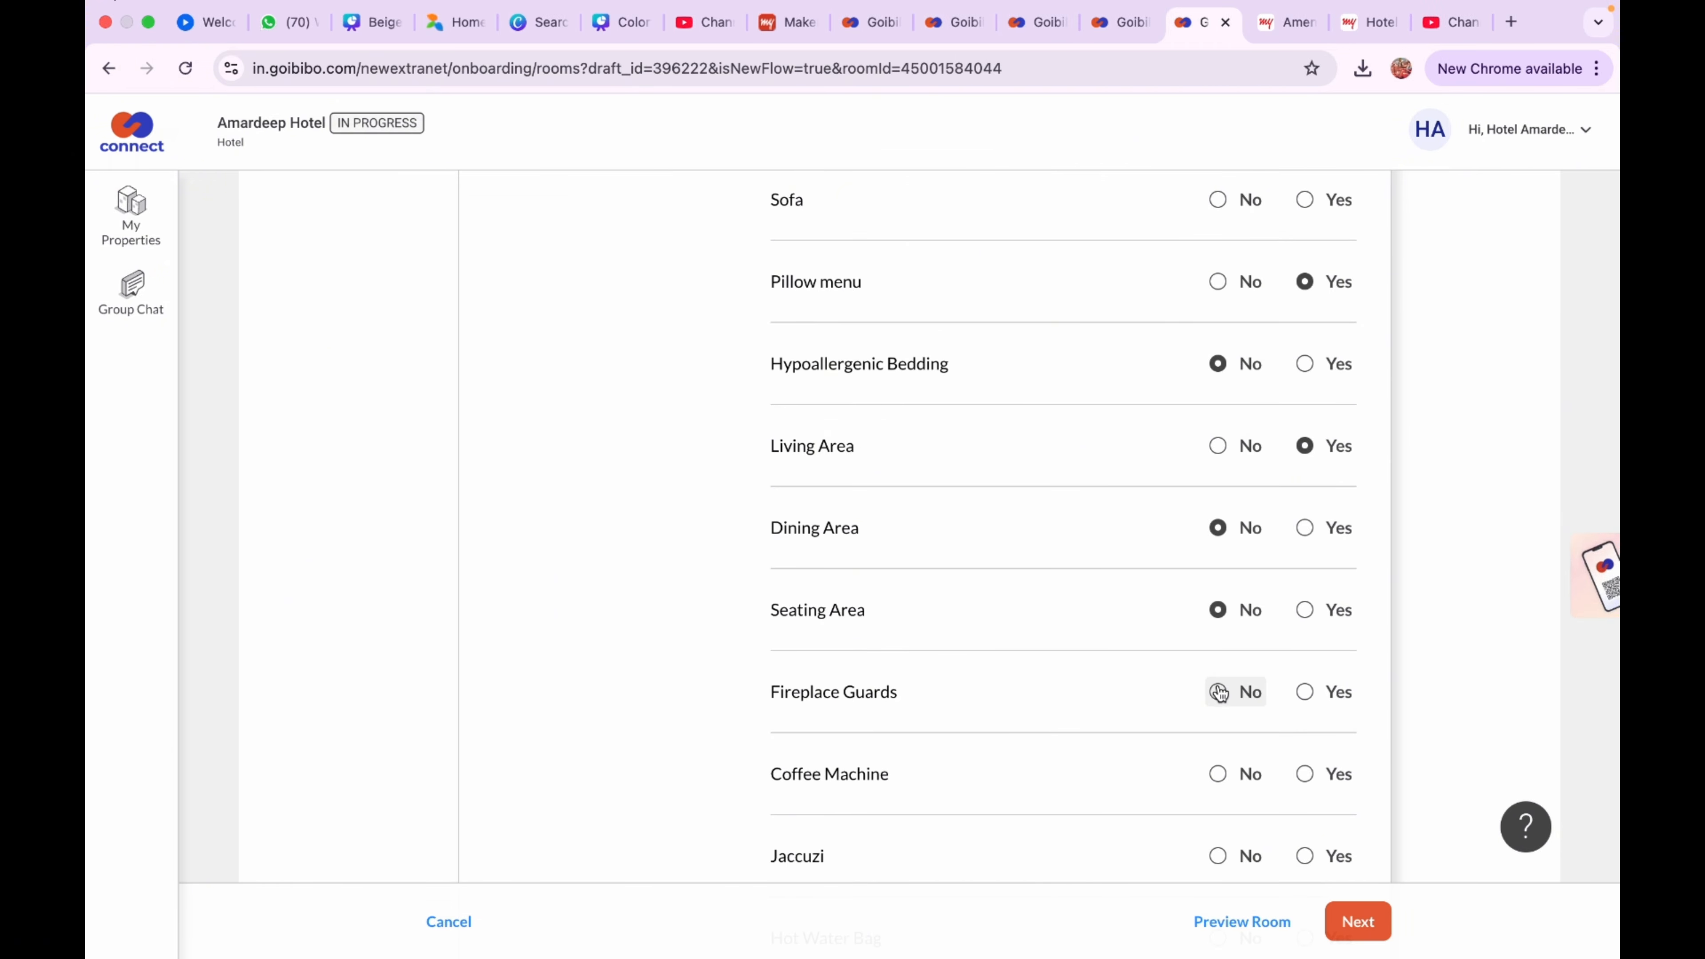
left_click(1219, 693)
left_click(1219, 774)
scroll(1220, 773, "down", 2)
left_click(1219, 724)
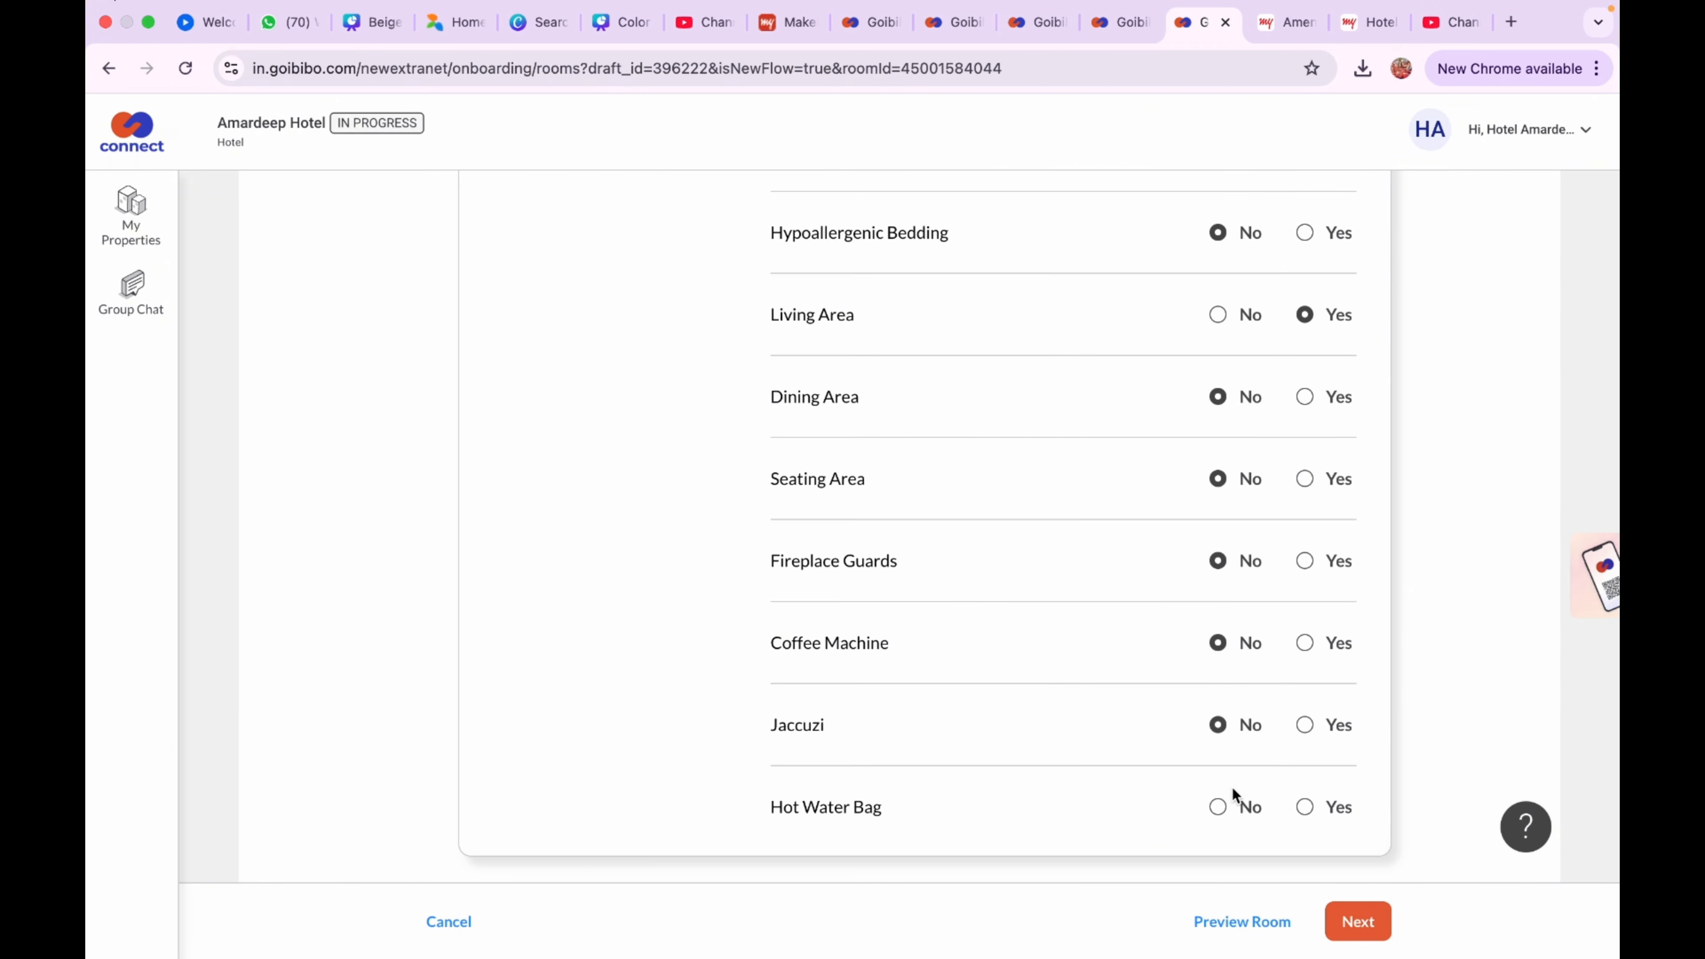
left_click(1221, 806)
scroll(1245, 644, "up", 7)
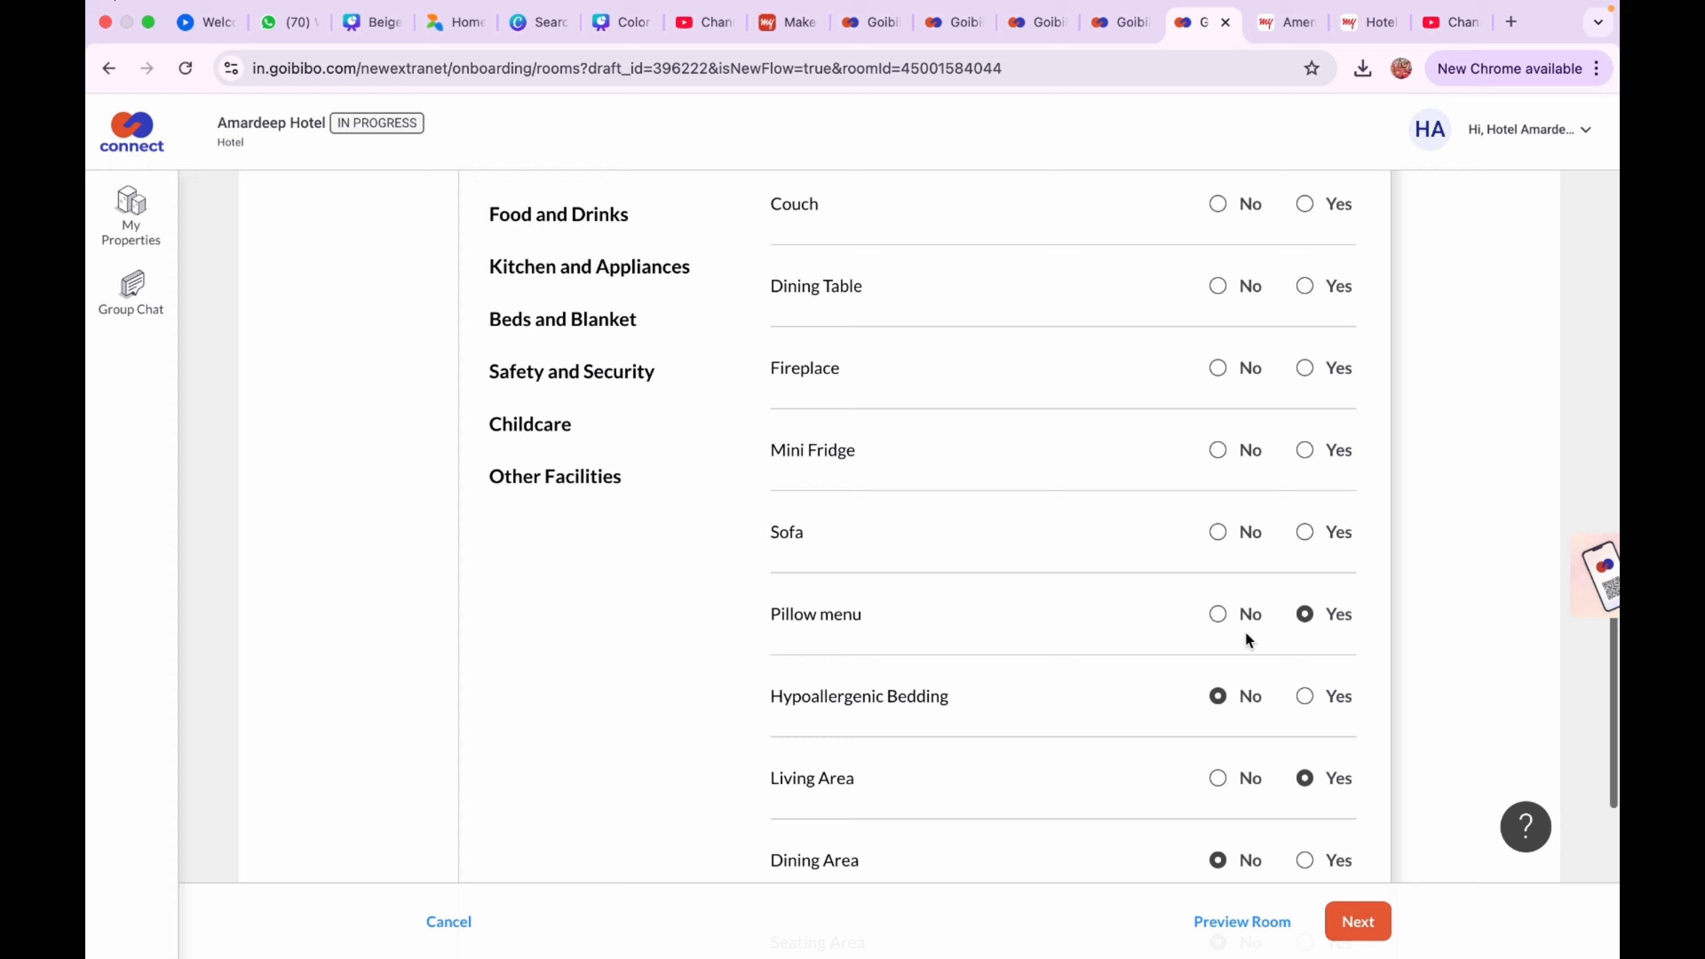
left_click(1219, 533)
scroll(1221, 537, "up", 1)
left_click(1220, 524)
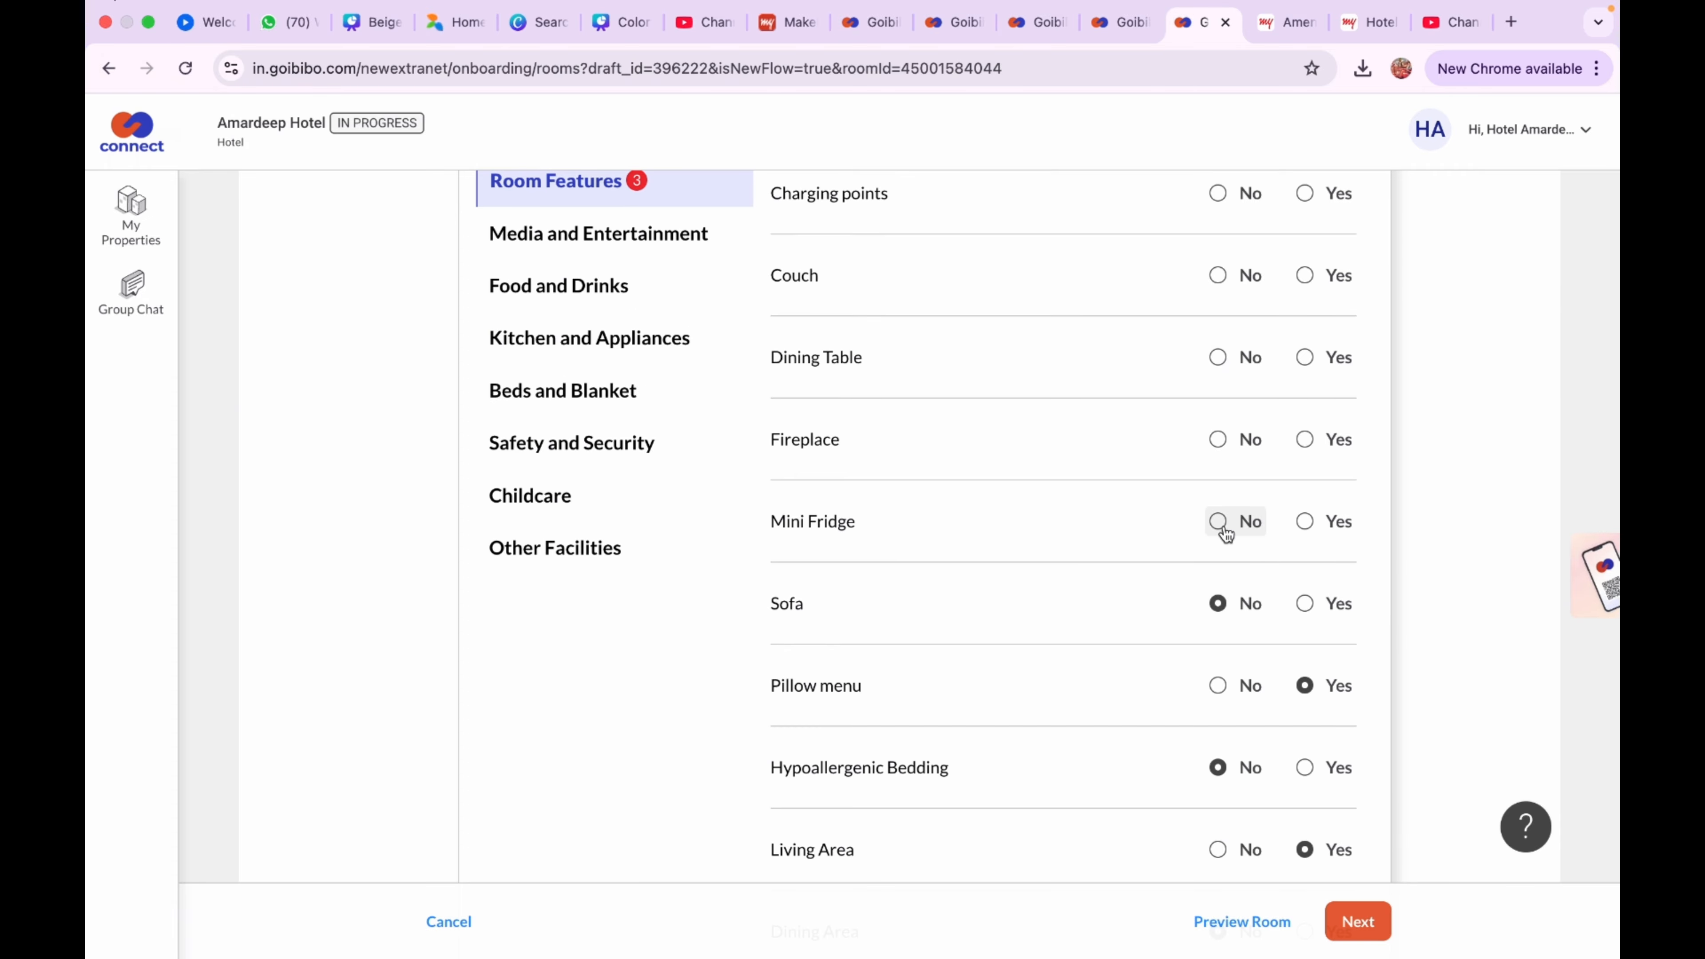
left_click(1221, 443)
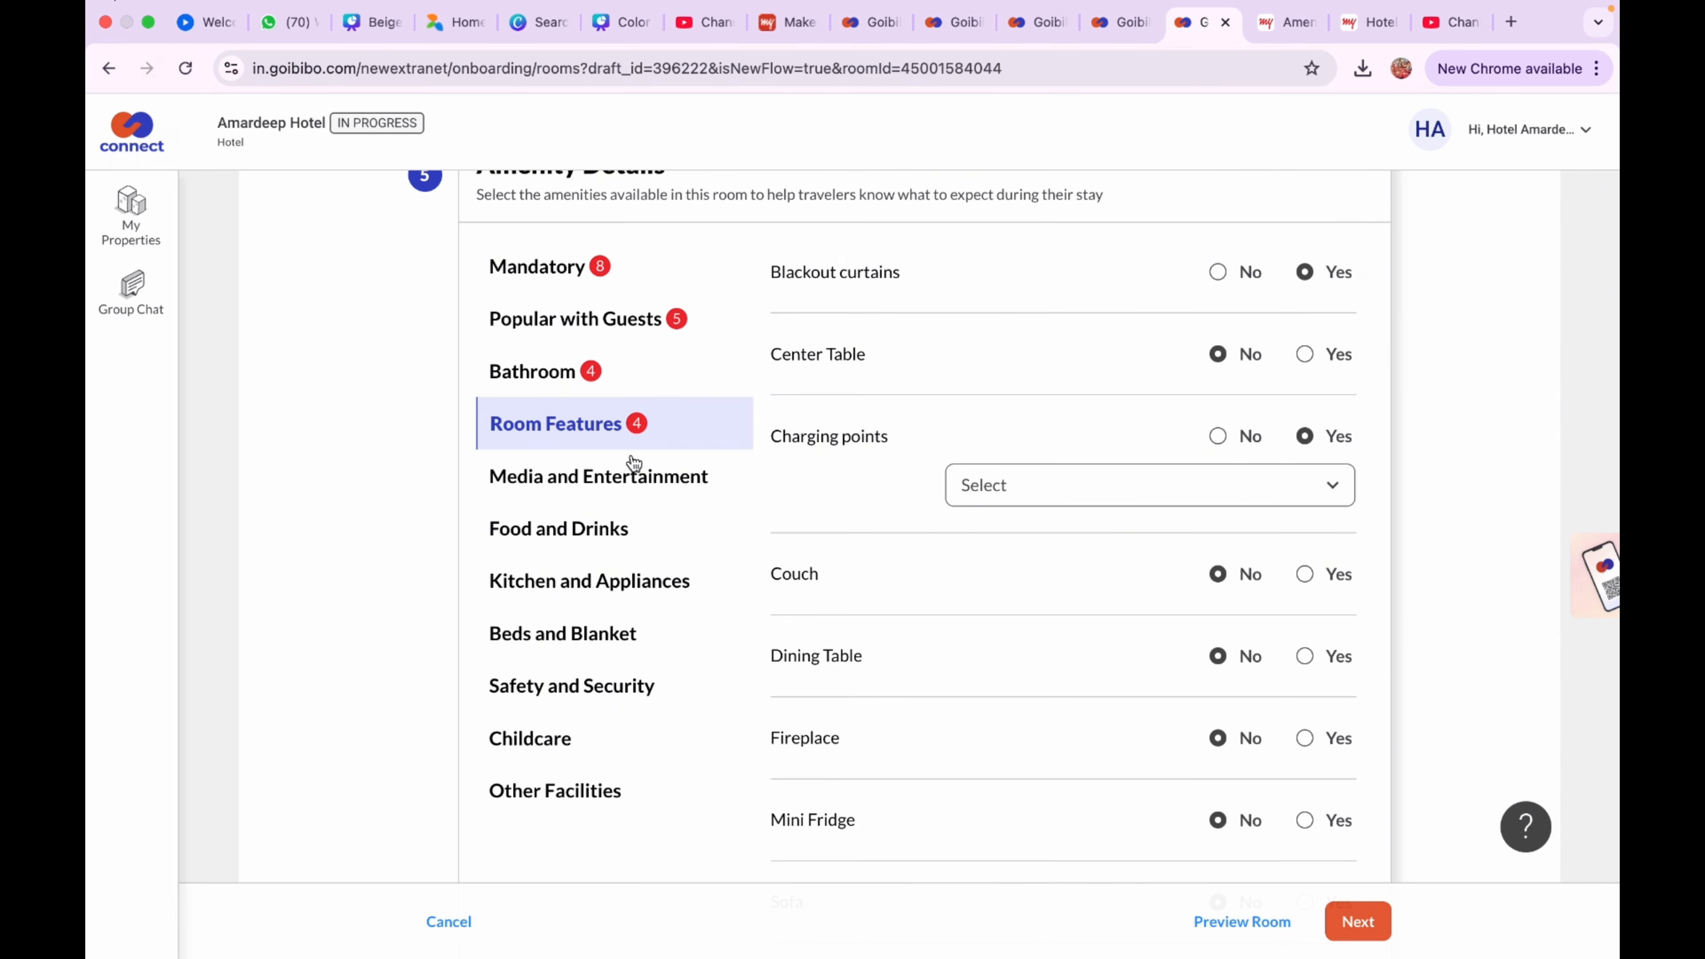
left_click(631, 474)
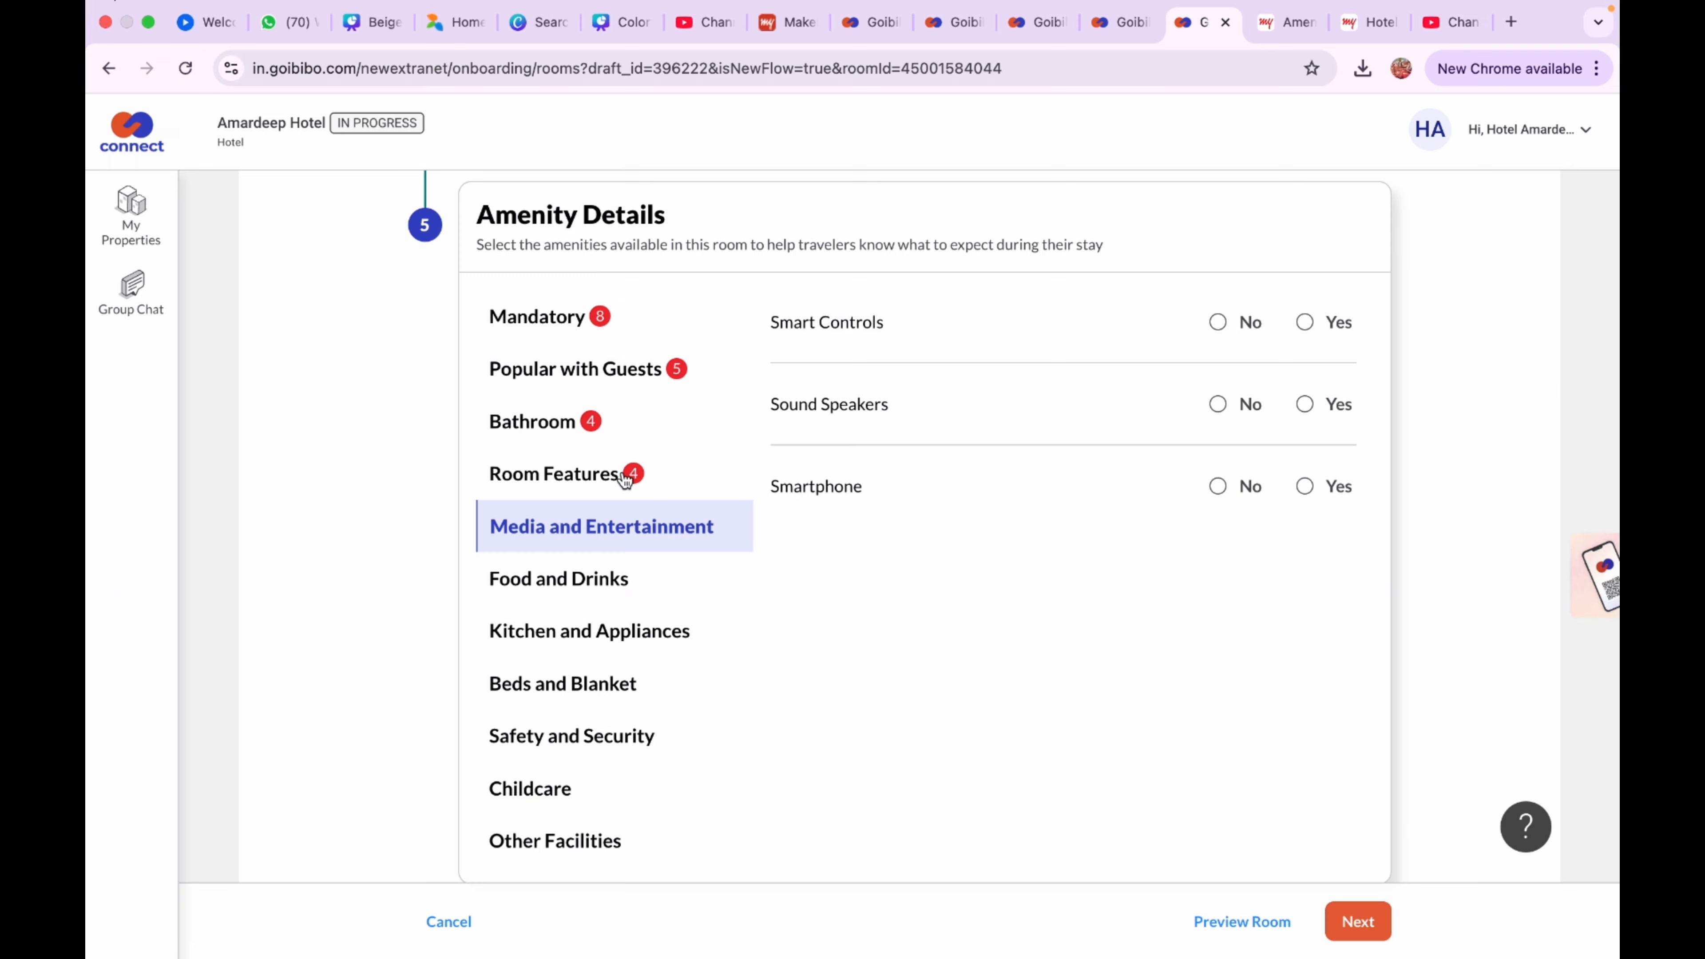
Set Smart Controls, Sound Speakers, Smartphone, Fruit Basket and BBQ Grill to No, and Cake to Yes as Paid
left_click(1218, 323)
left_click(1219, 404)
left_click(1229, 485)
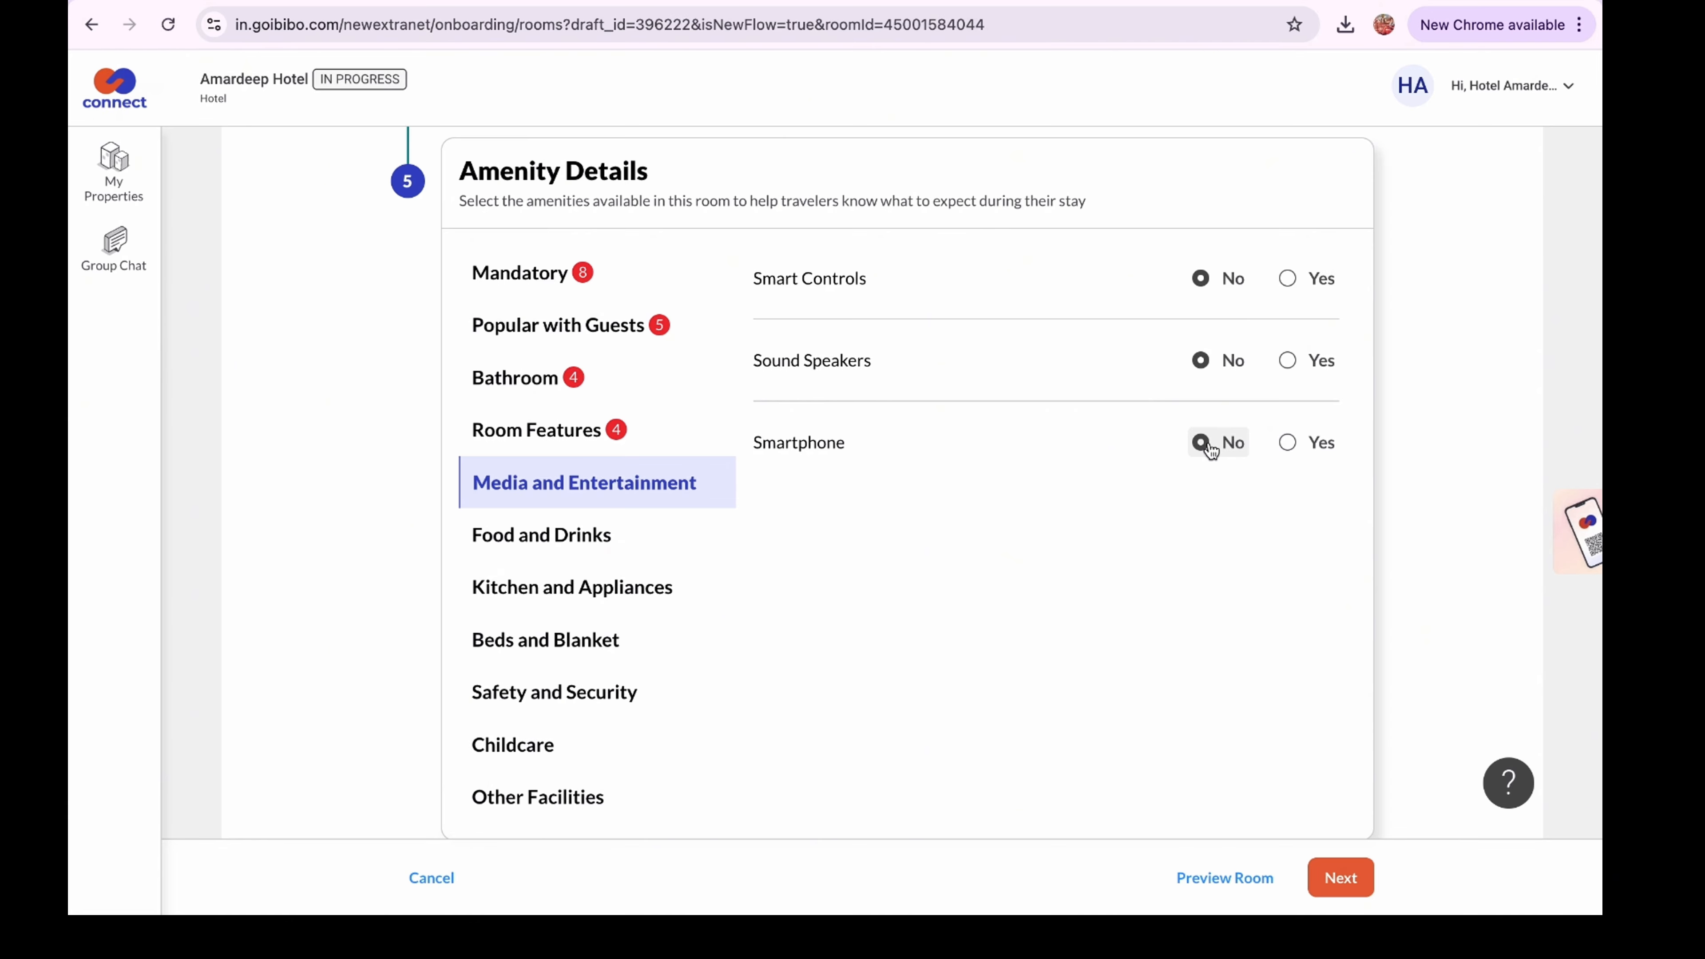
left_click(628, 537)
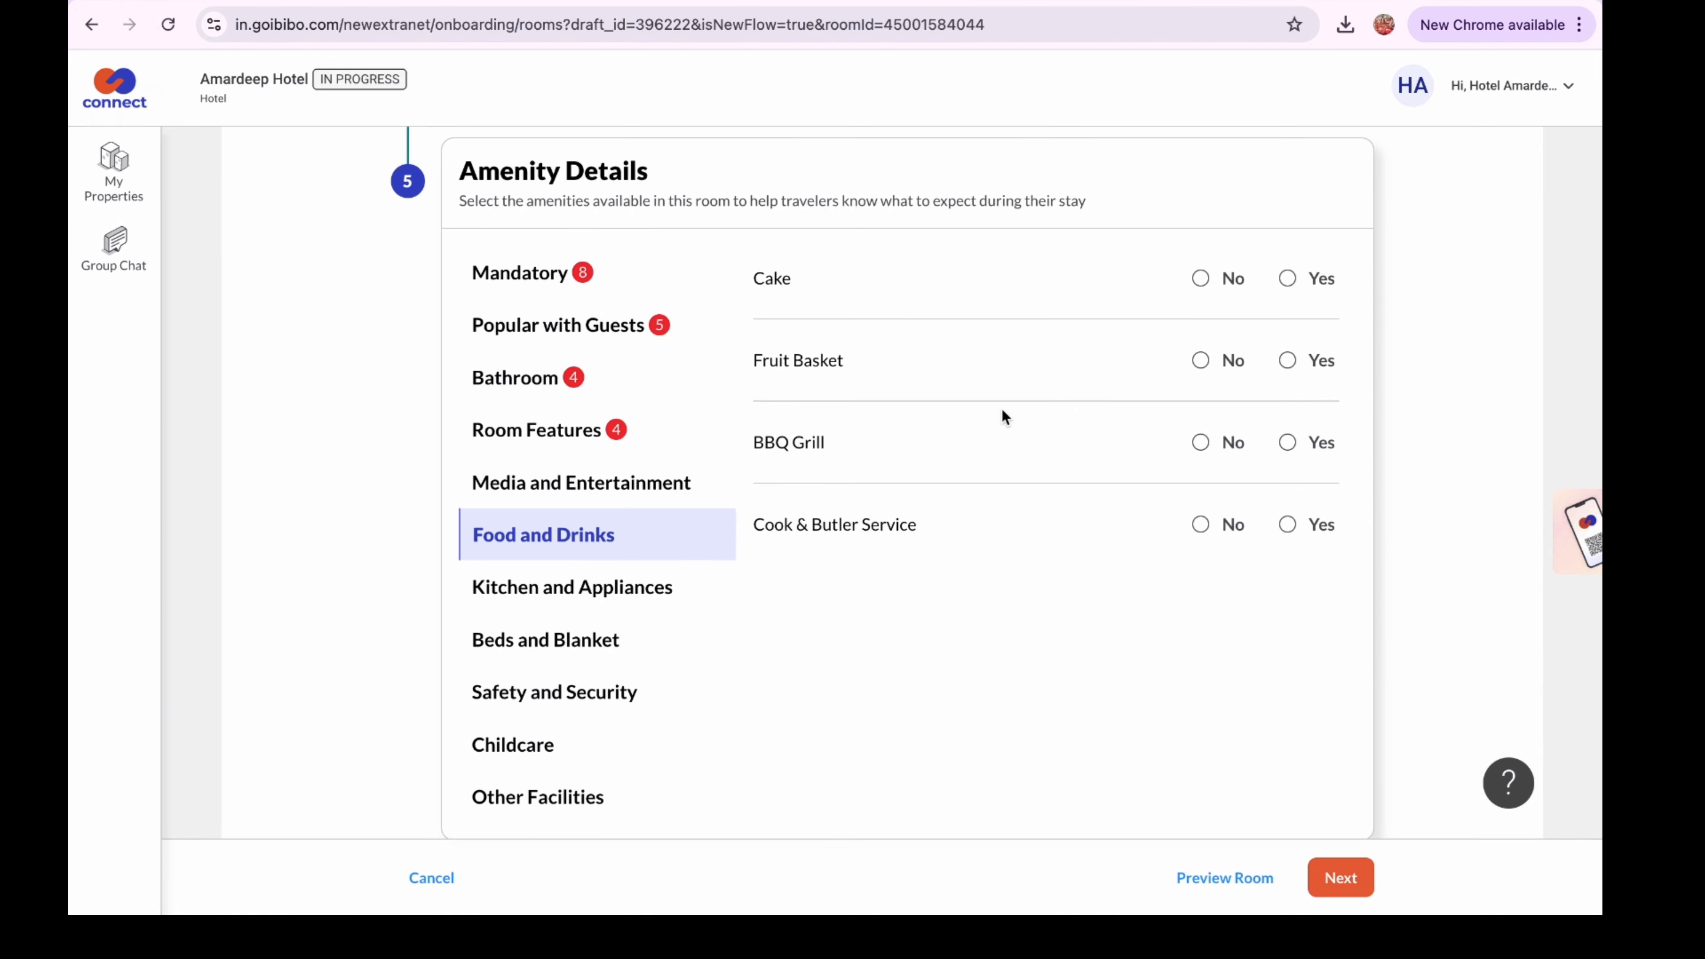
left_click(1286, 278)
left_click(1253, 340)
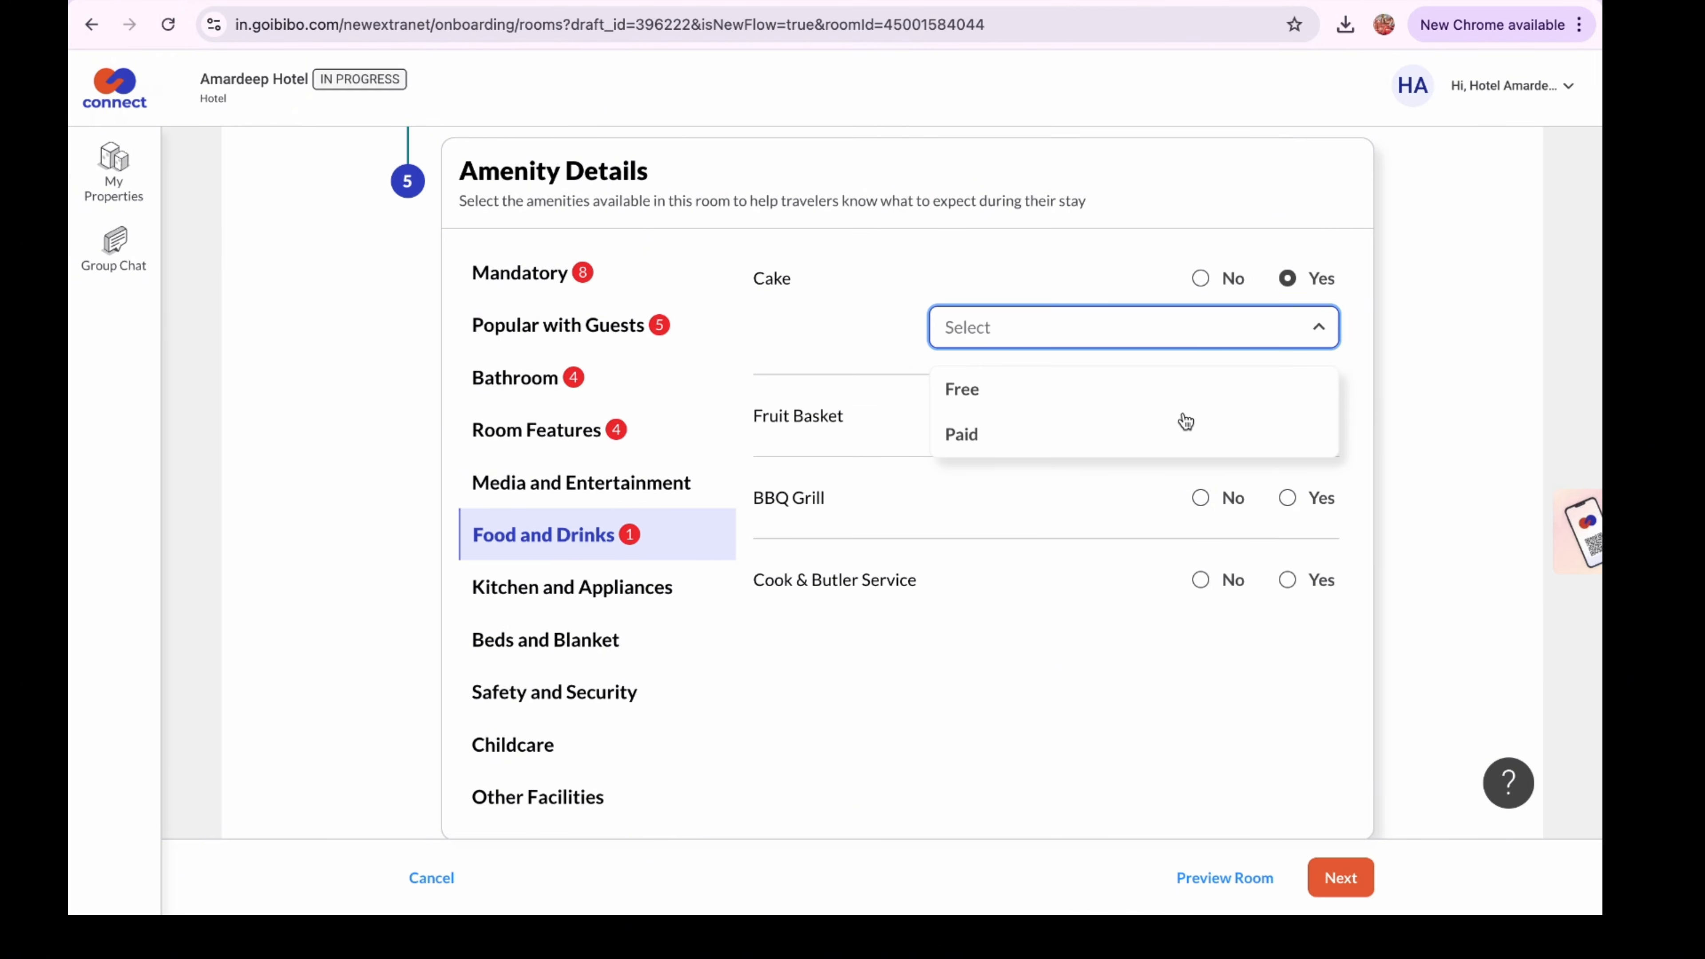
left_click(1176, 433)
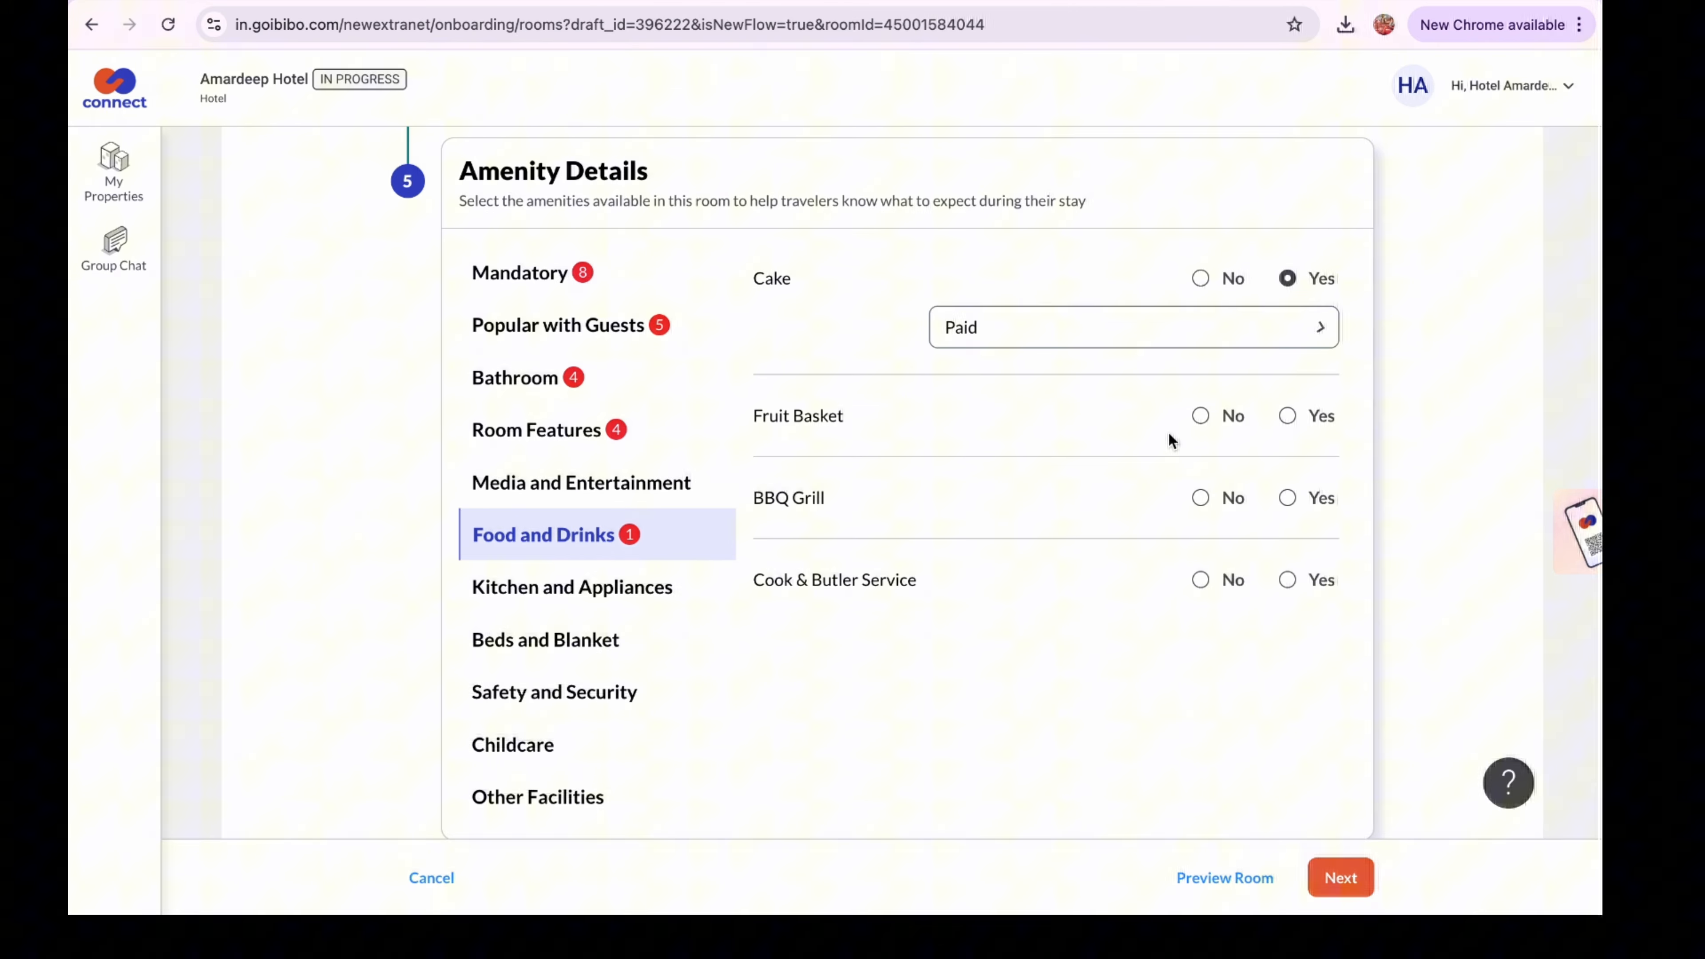
left_click(1221, 419)
left_click(1203, 500)
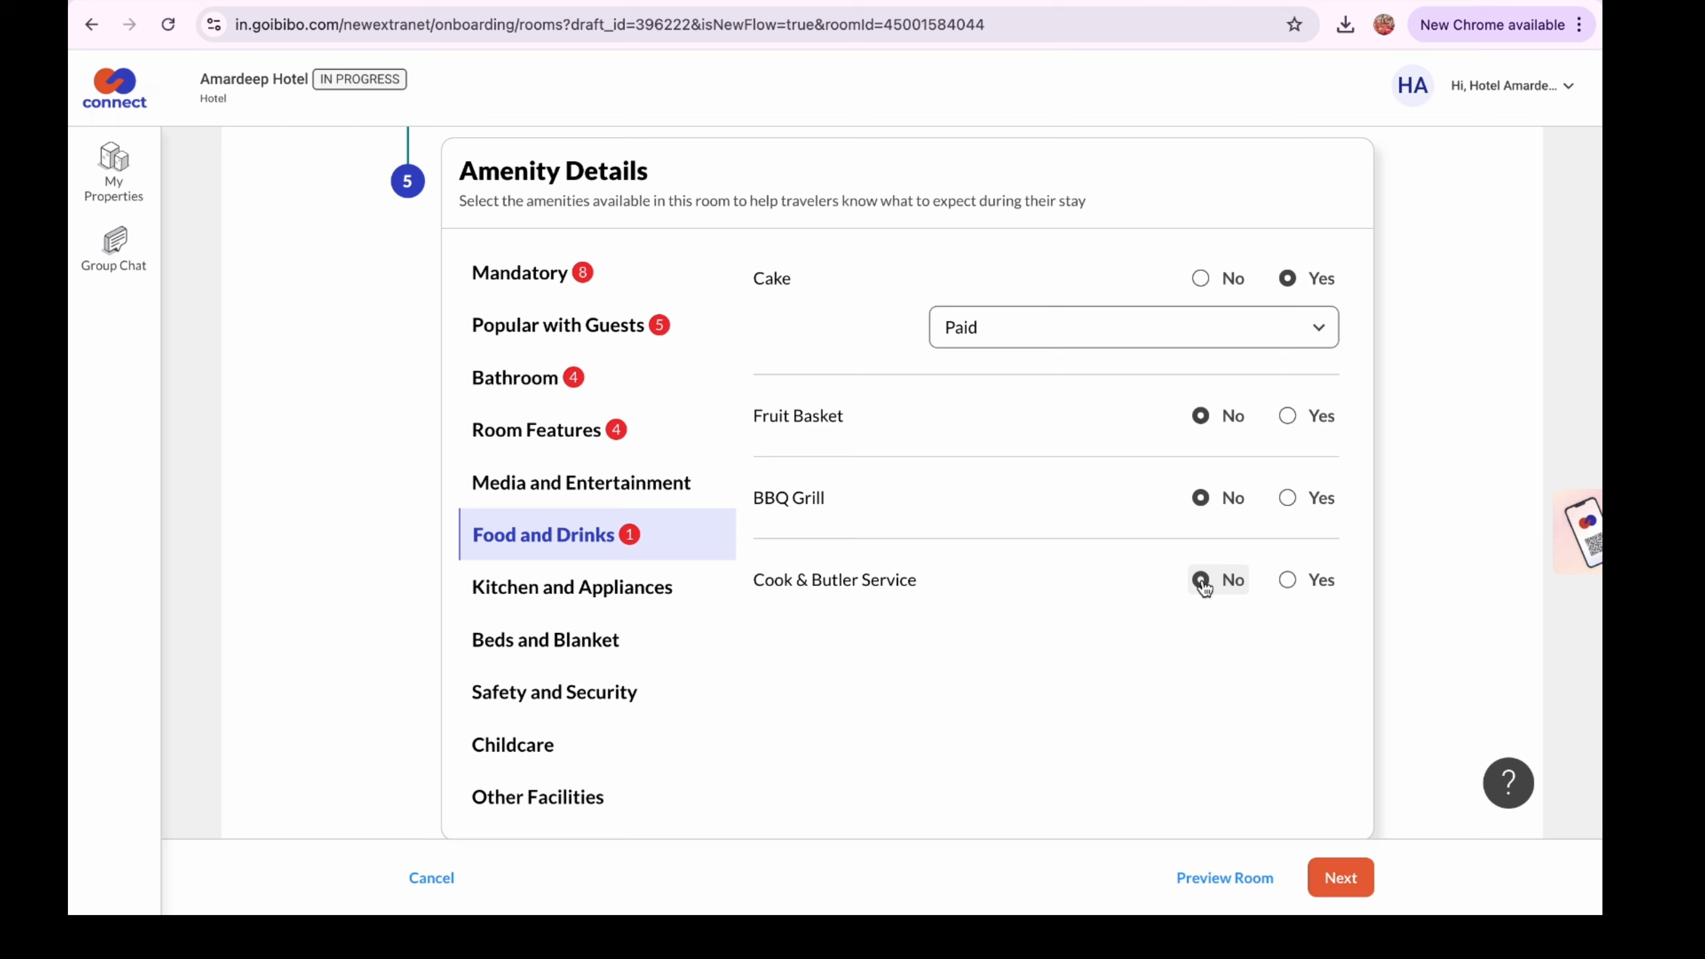
In Kitchen and Appliances, mark Refrigerator Yes and Induction and Washing machine No
left_click(628, 591)
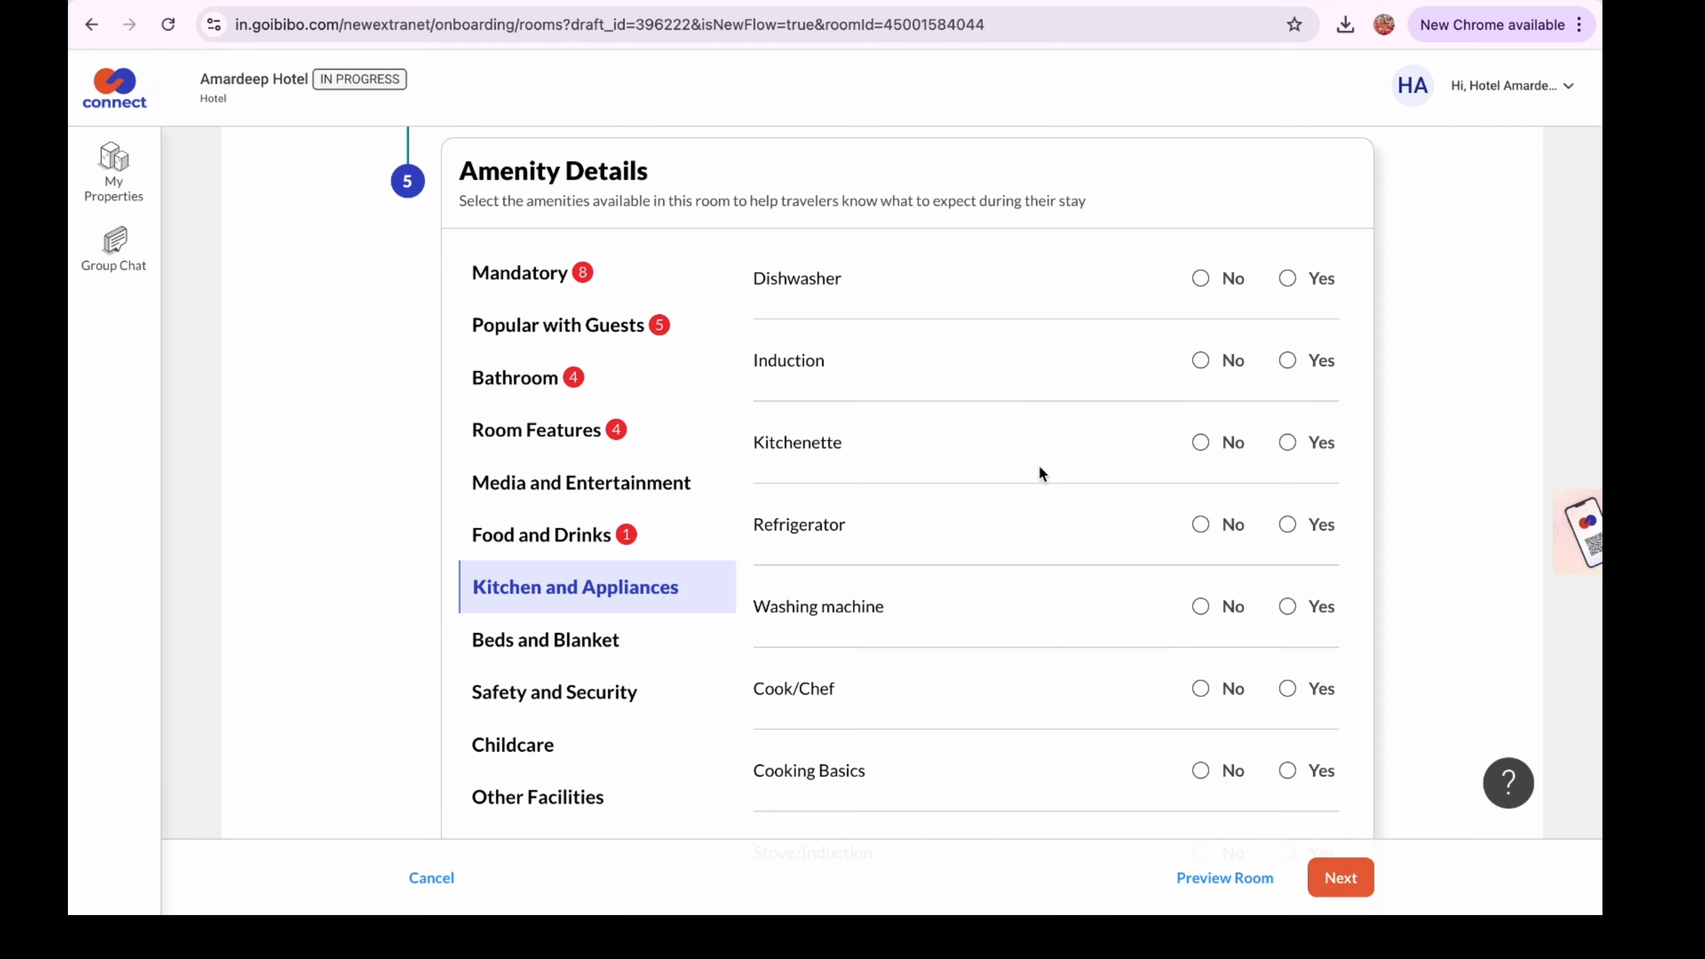
scroll(1034, 568, "down", 5)
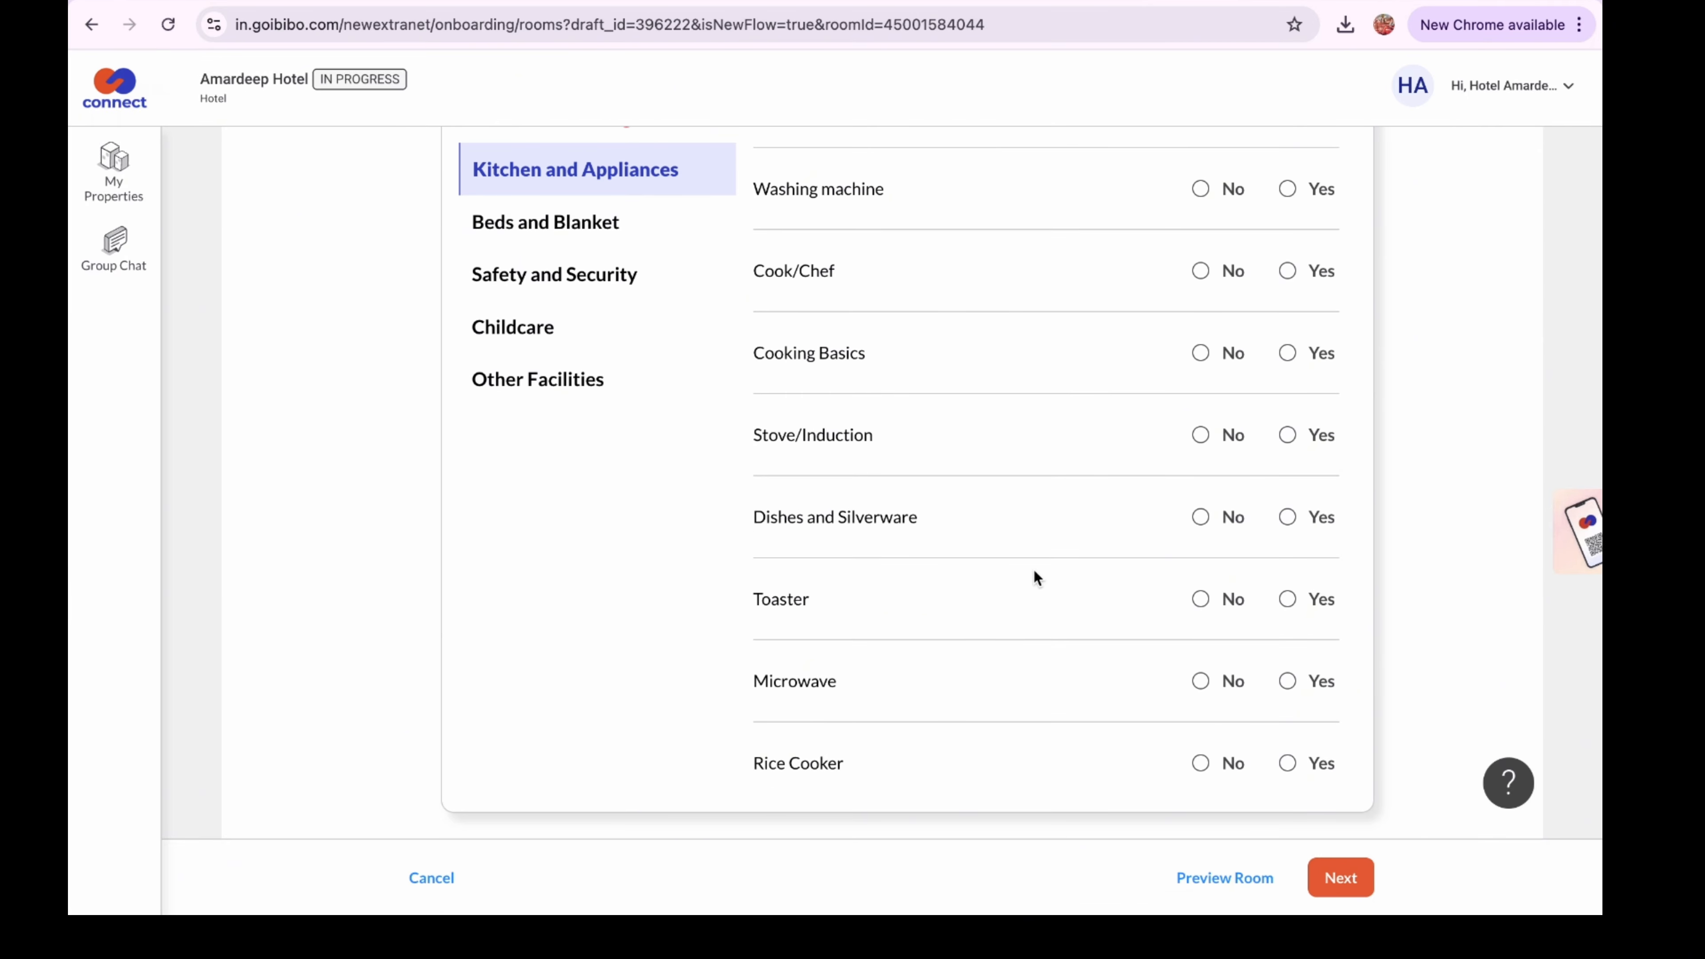
scroll(1005, 305, "up", 7)
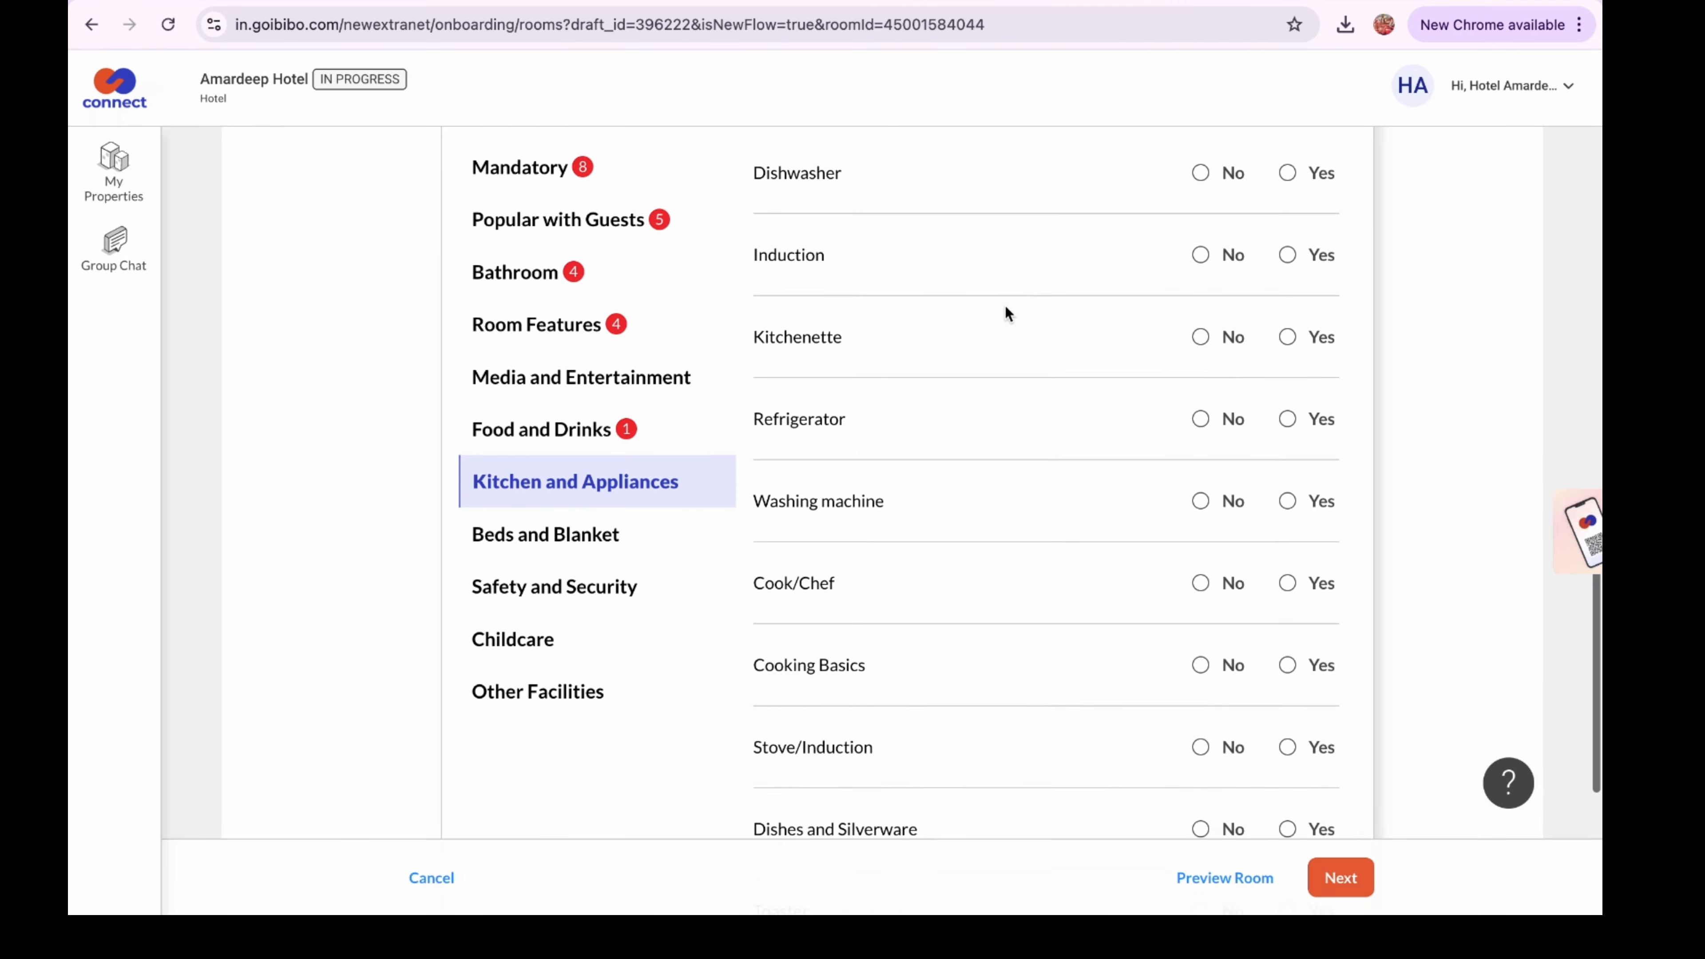
left_click(1287, 654)
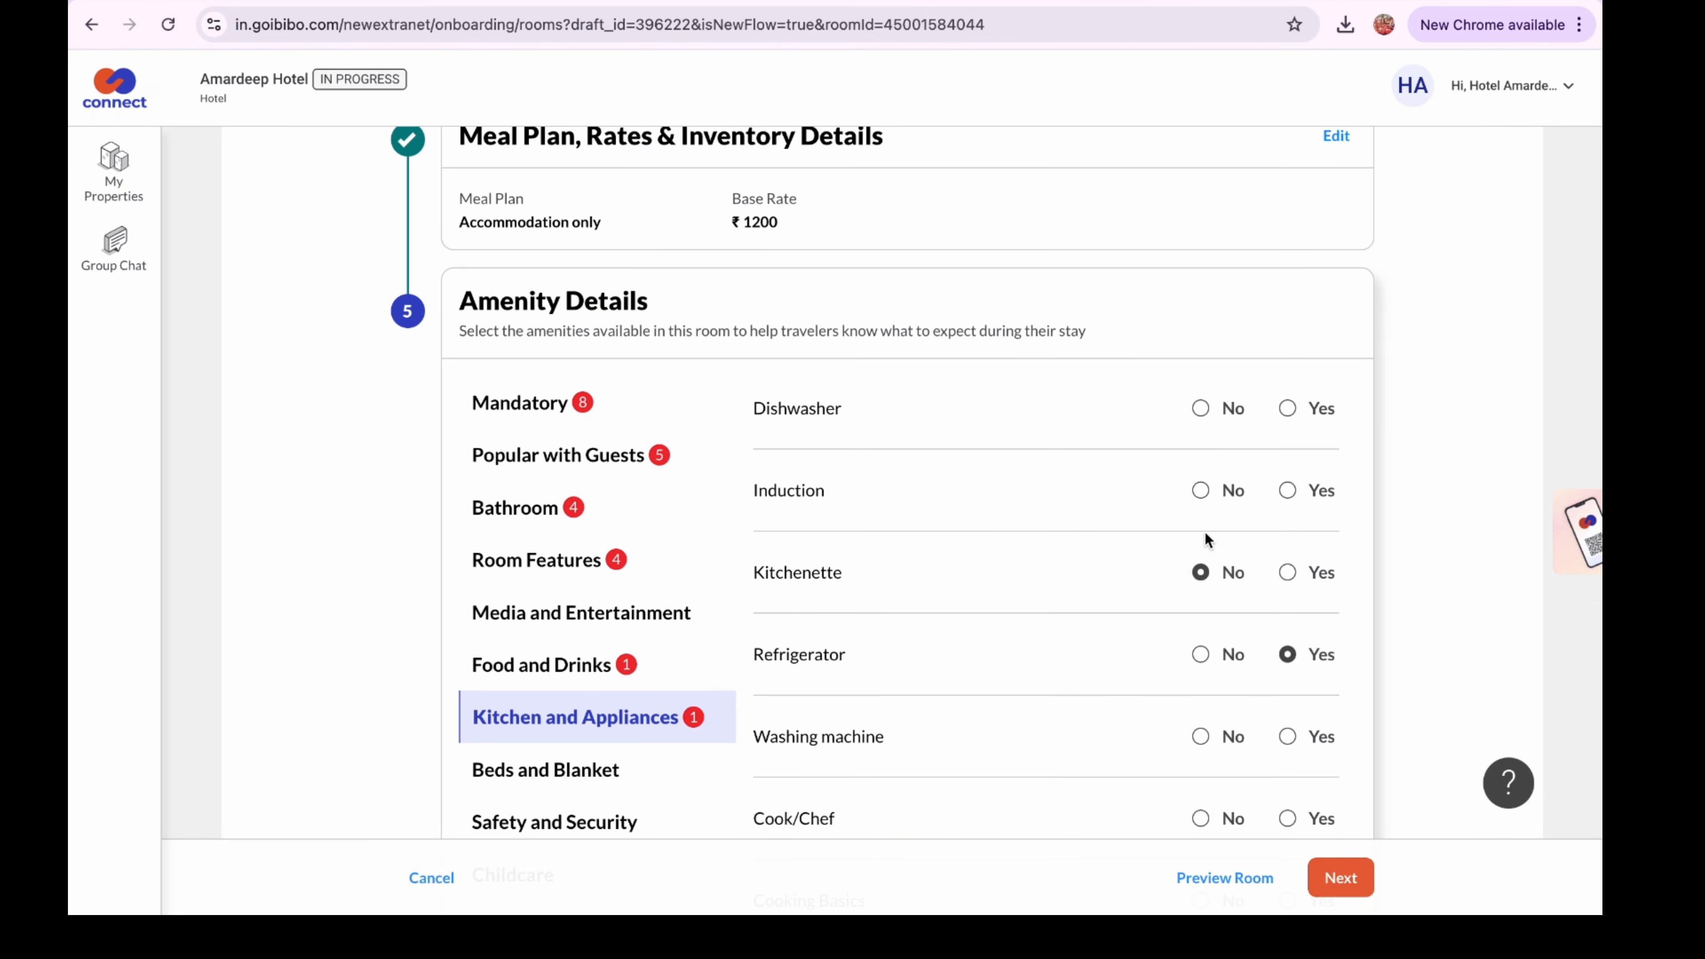
left_click(1201, 491)
scroll(1202, 484, "down", 2)
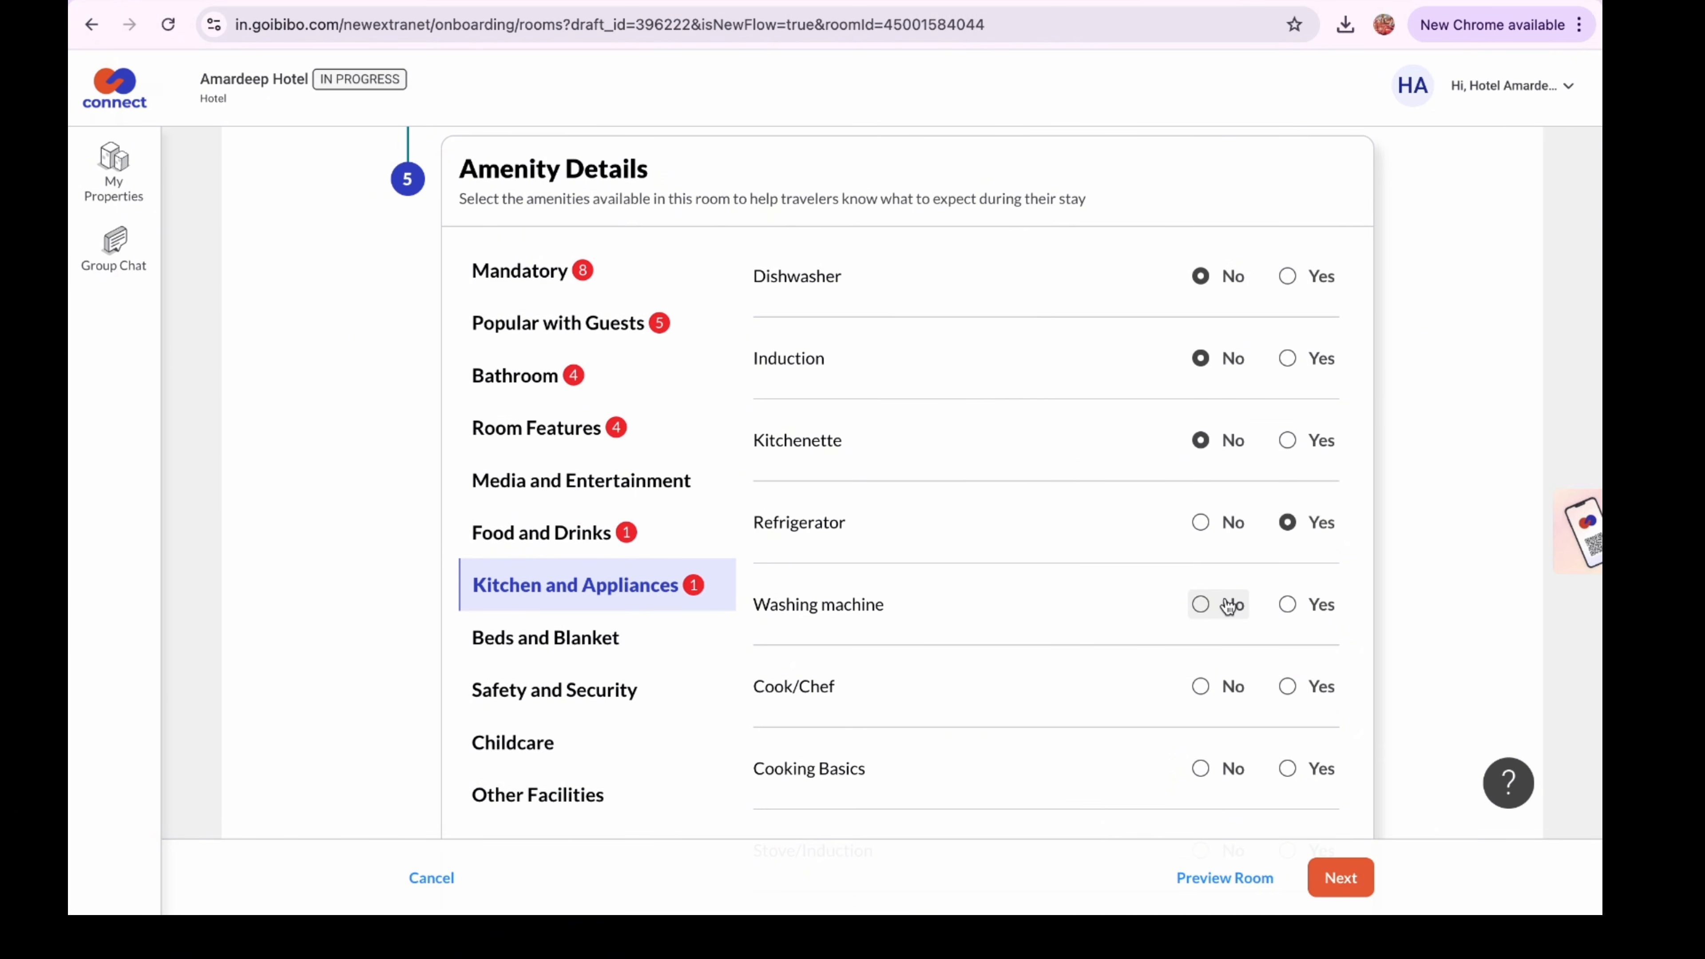
left_click(1210, 606)
Mark Cook/Chef, Cooking Basics, Stove/Induction, Dishes and Silverware, Toaster, Microwave and Rice Cooker as No
scroll(1208, 597, "down", 3)
left_click(1201, 475)
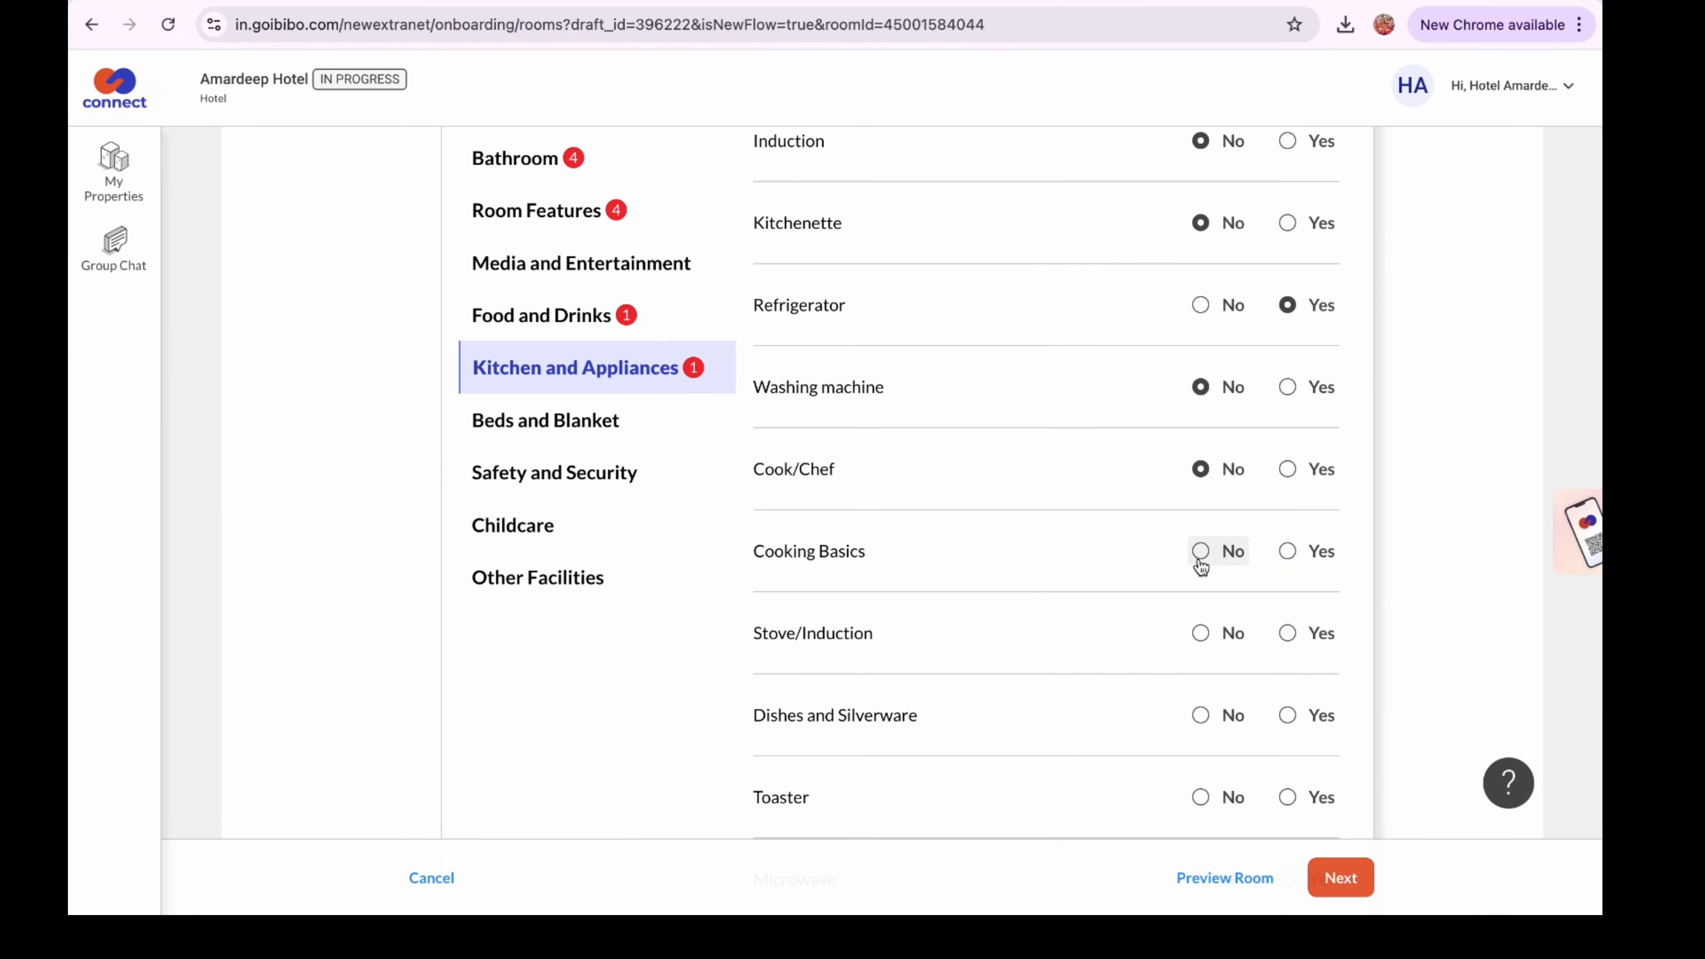
left_click(1202, 554)
scroll(1200, 632, "down", 1)
left_click(1201, 542)
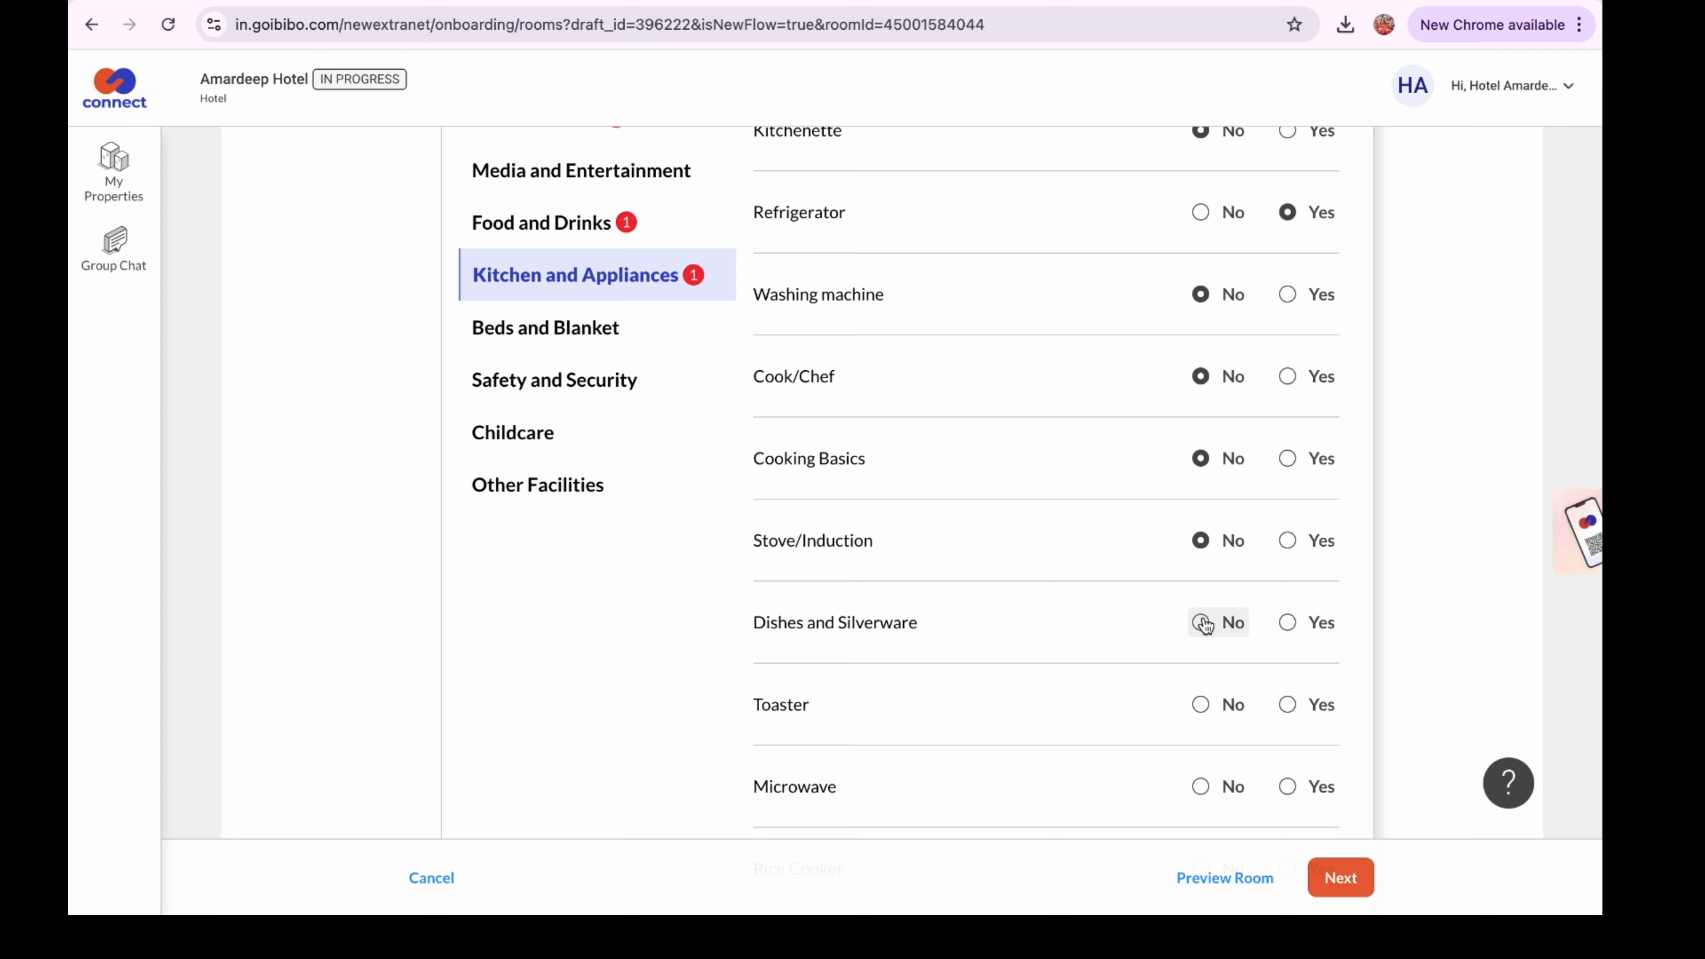
left_click(1201, 623)
scroll(1203, 635, "down", 2)
left_click(1201, 599)
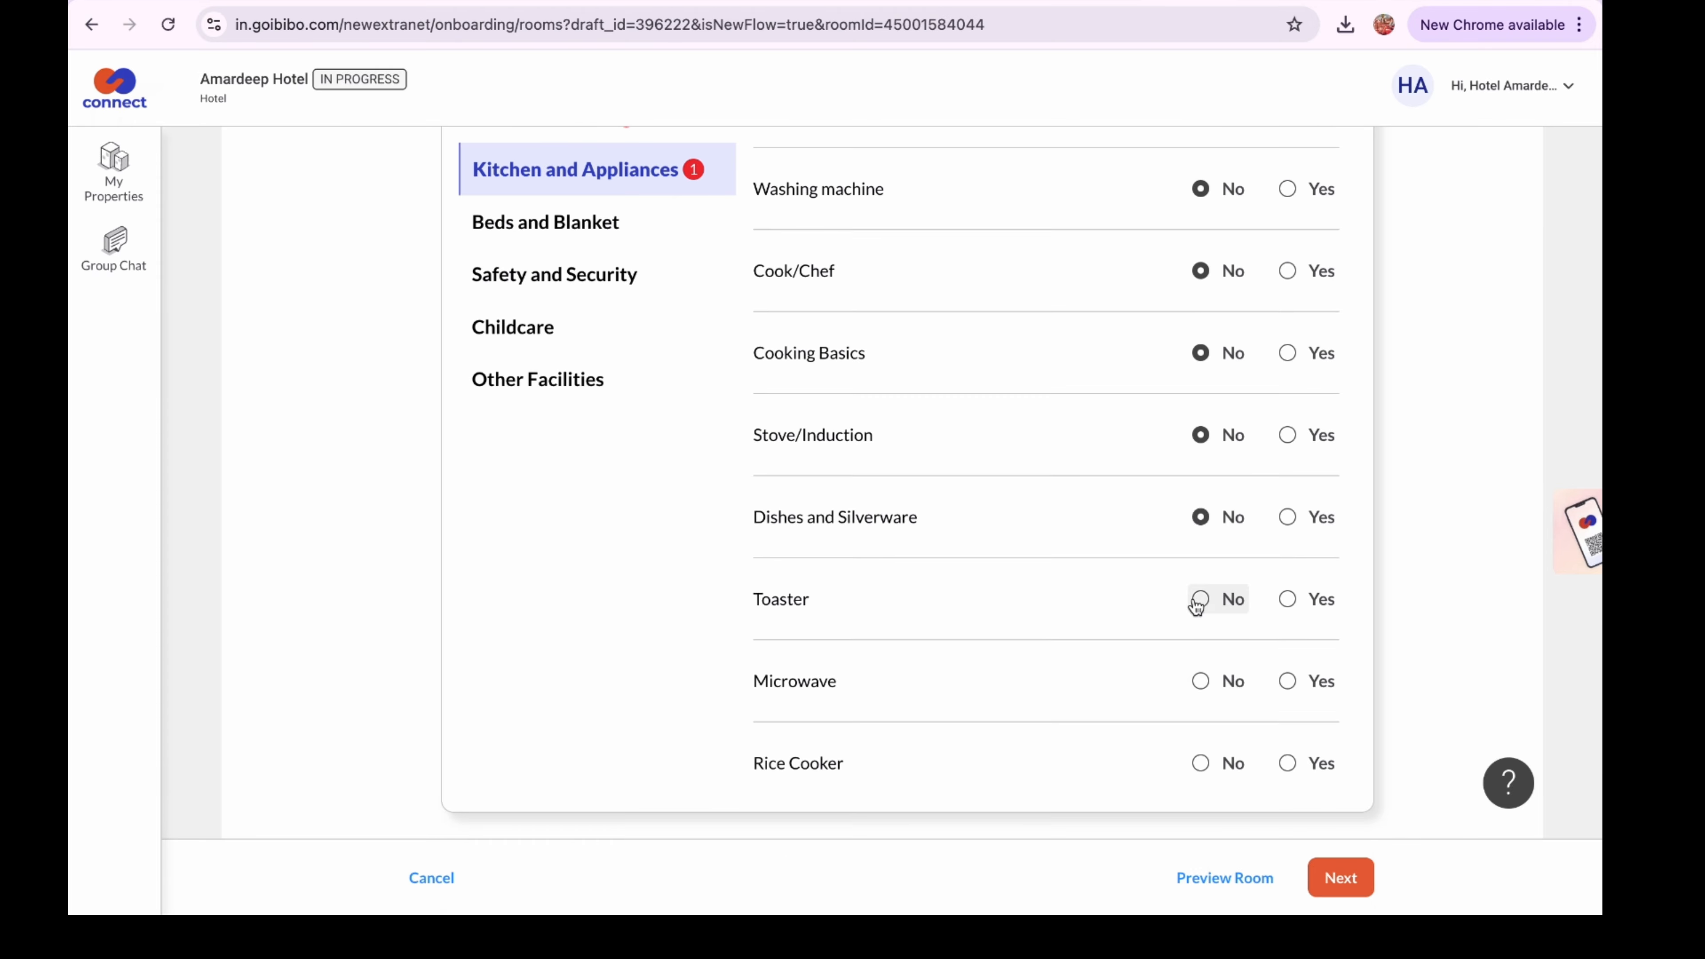
left_click(1201, 680)
left_click(1202, 765)
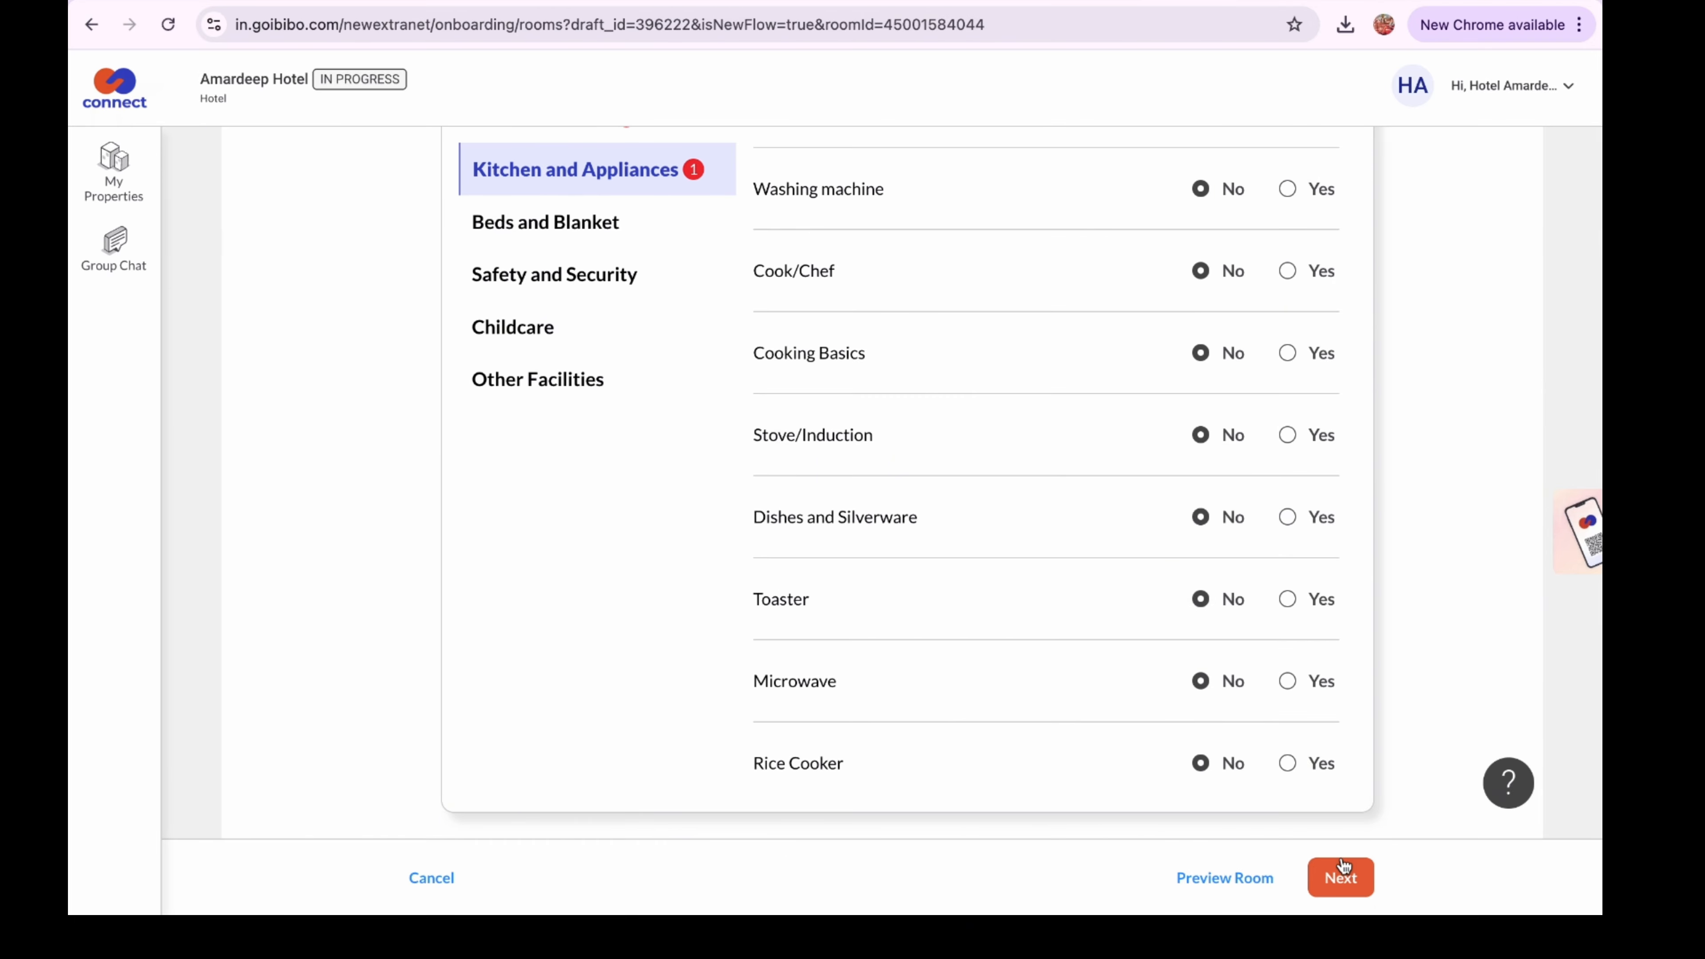
Set Blanket to Yes with Woollen as the blanket type
left_click(566, 228)
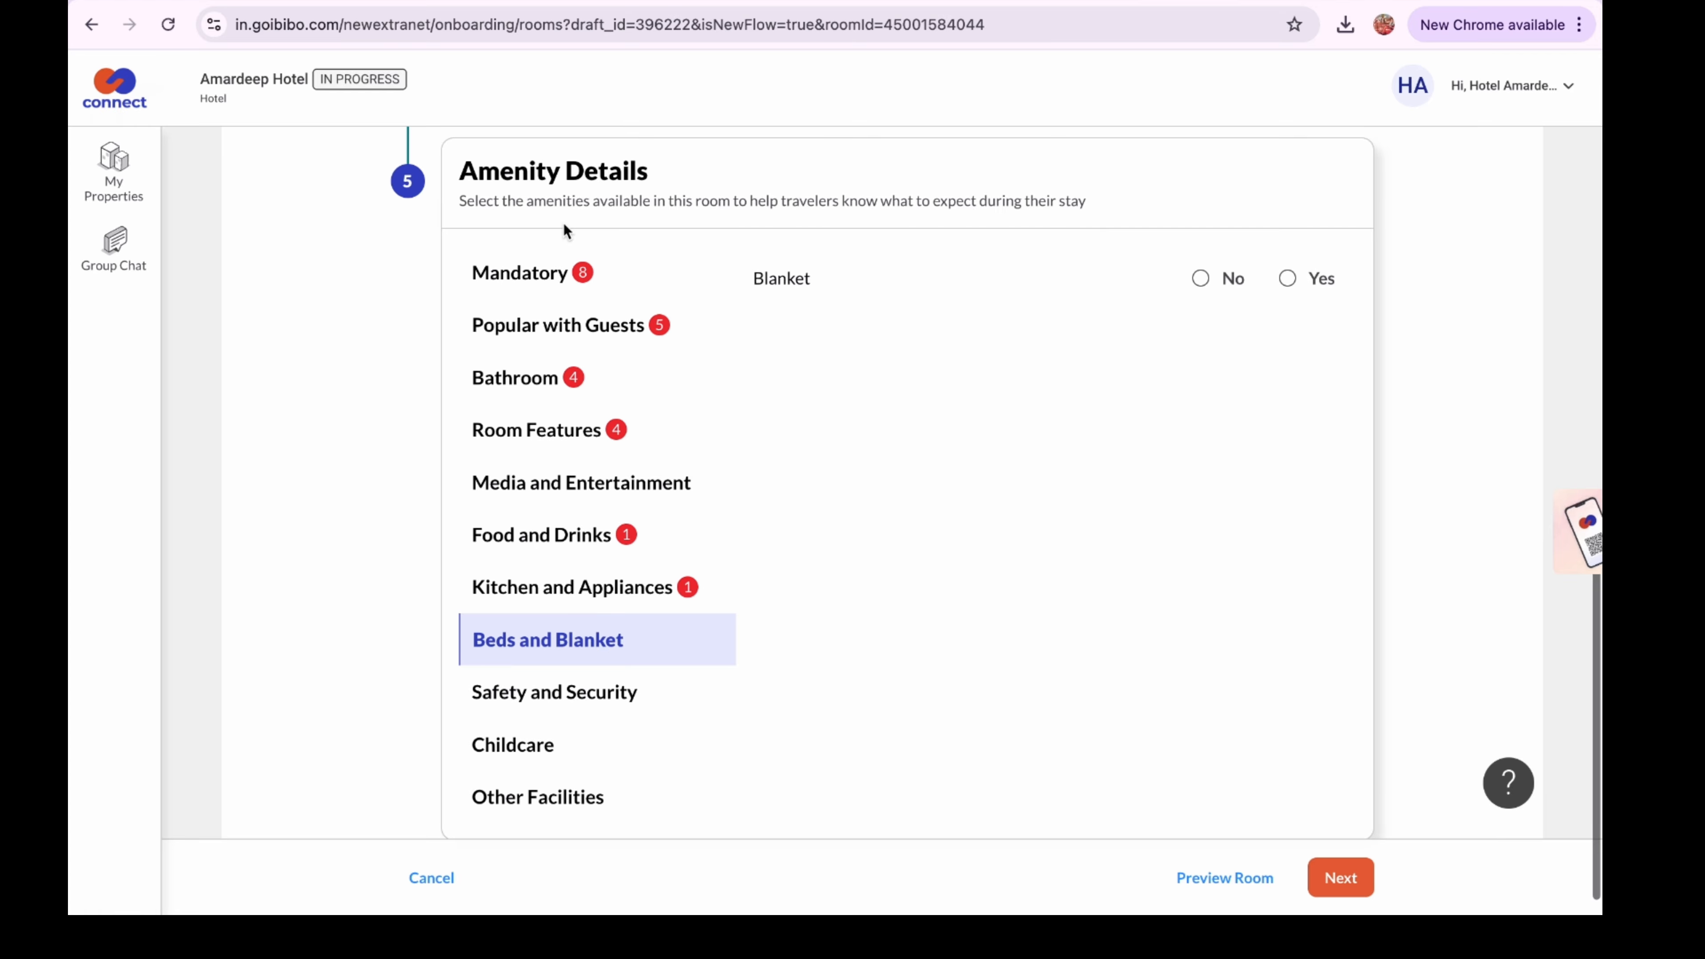
left_click(1287, 281)
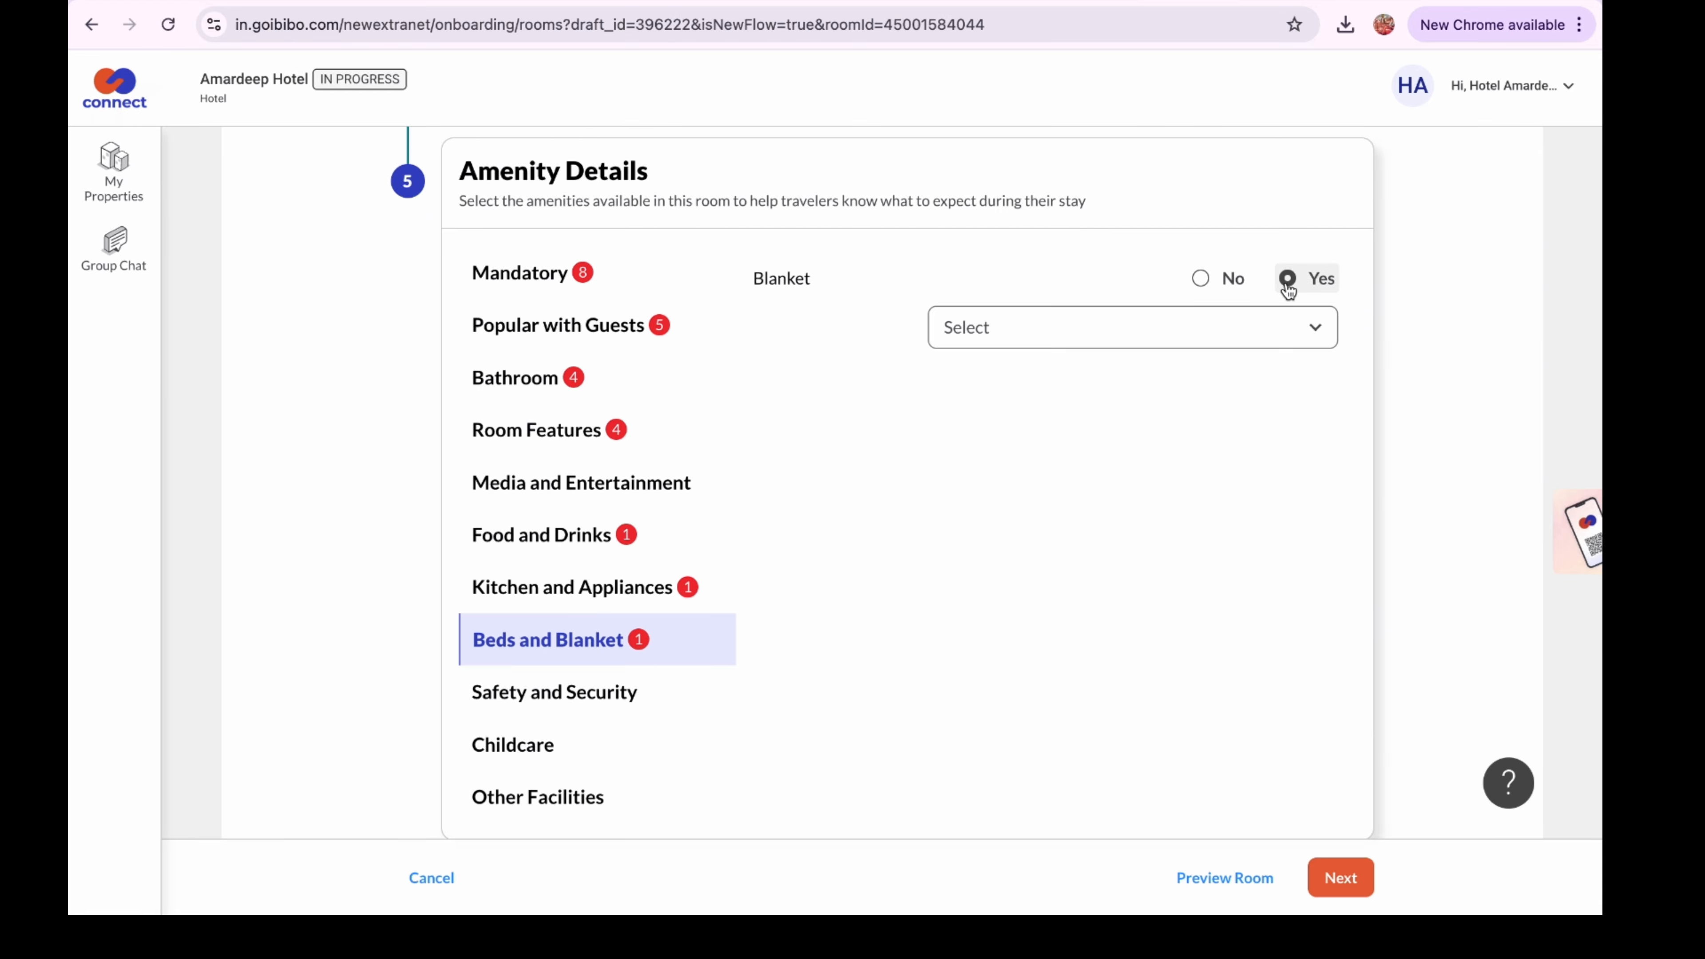
left_click(1077, 332)
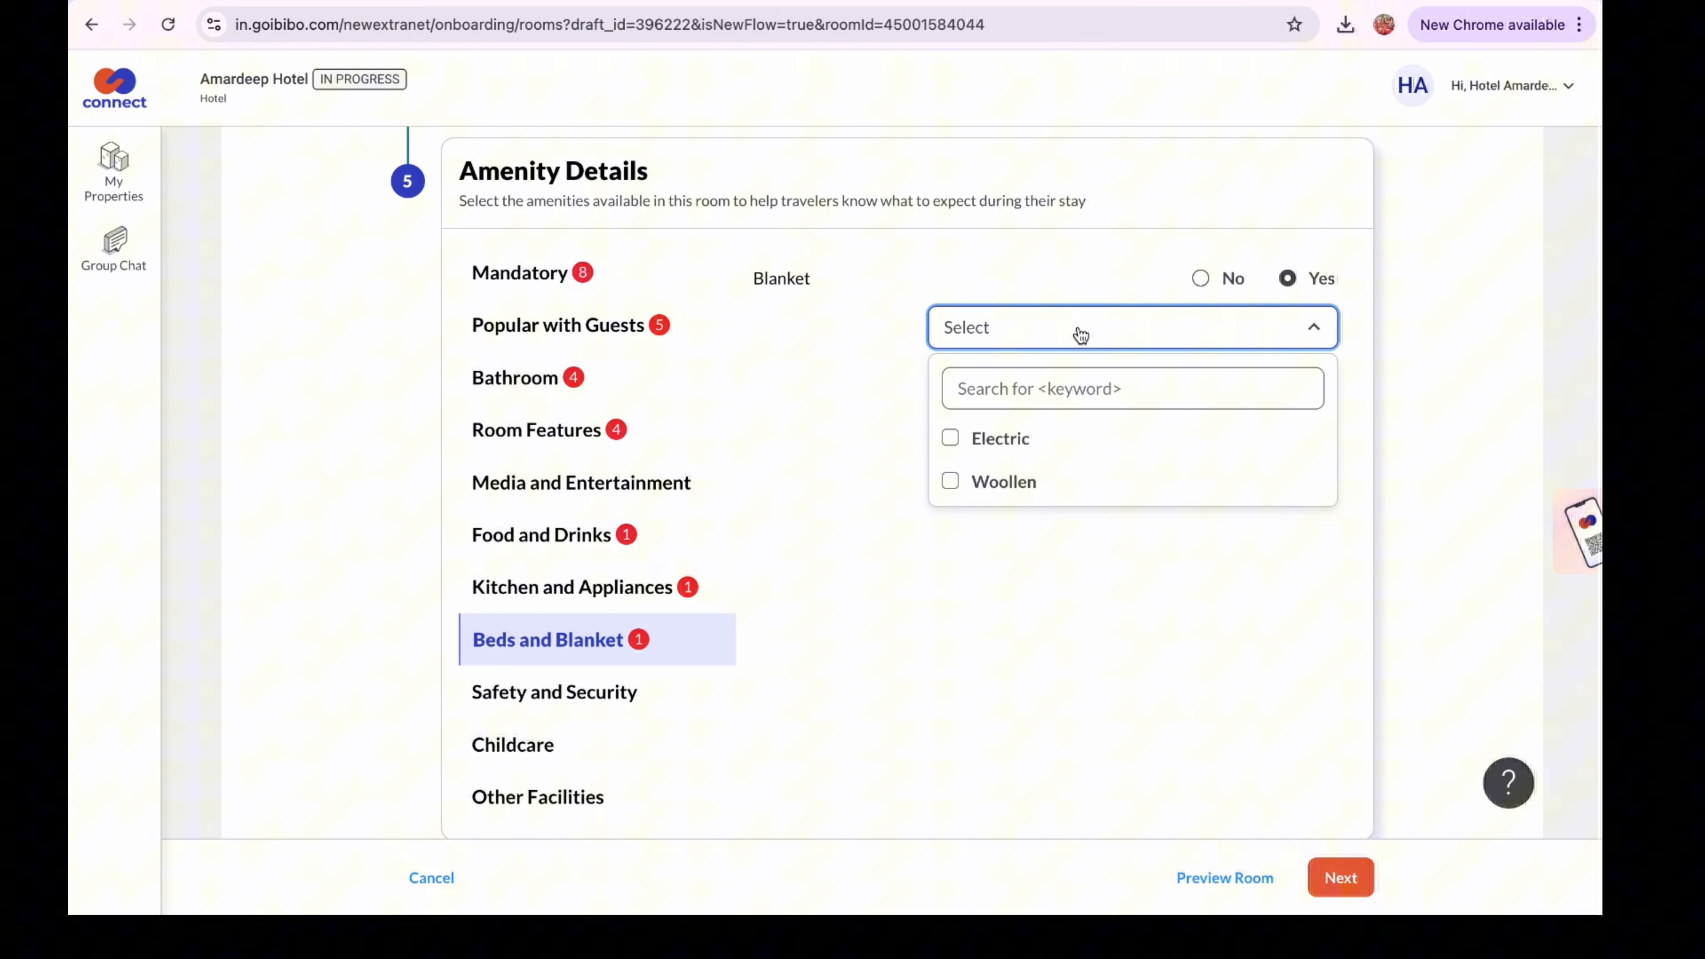
left_click(951, 484)
left_click(1046, 581)
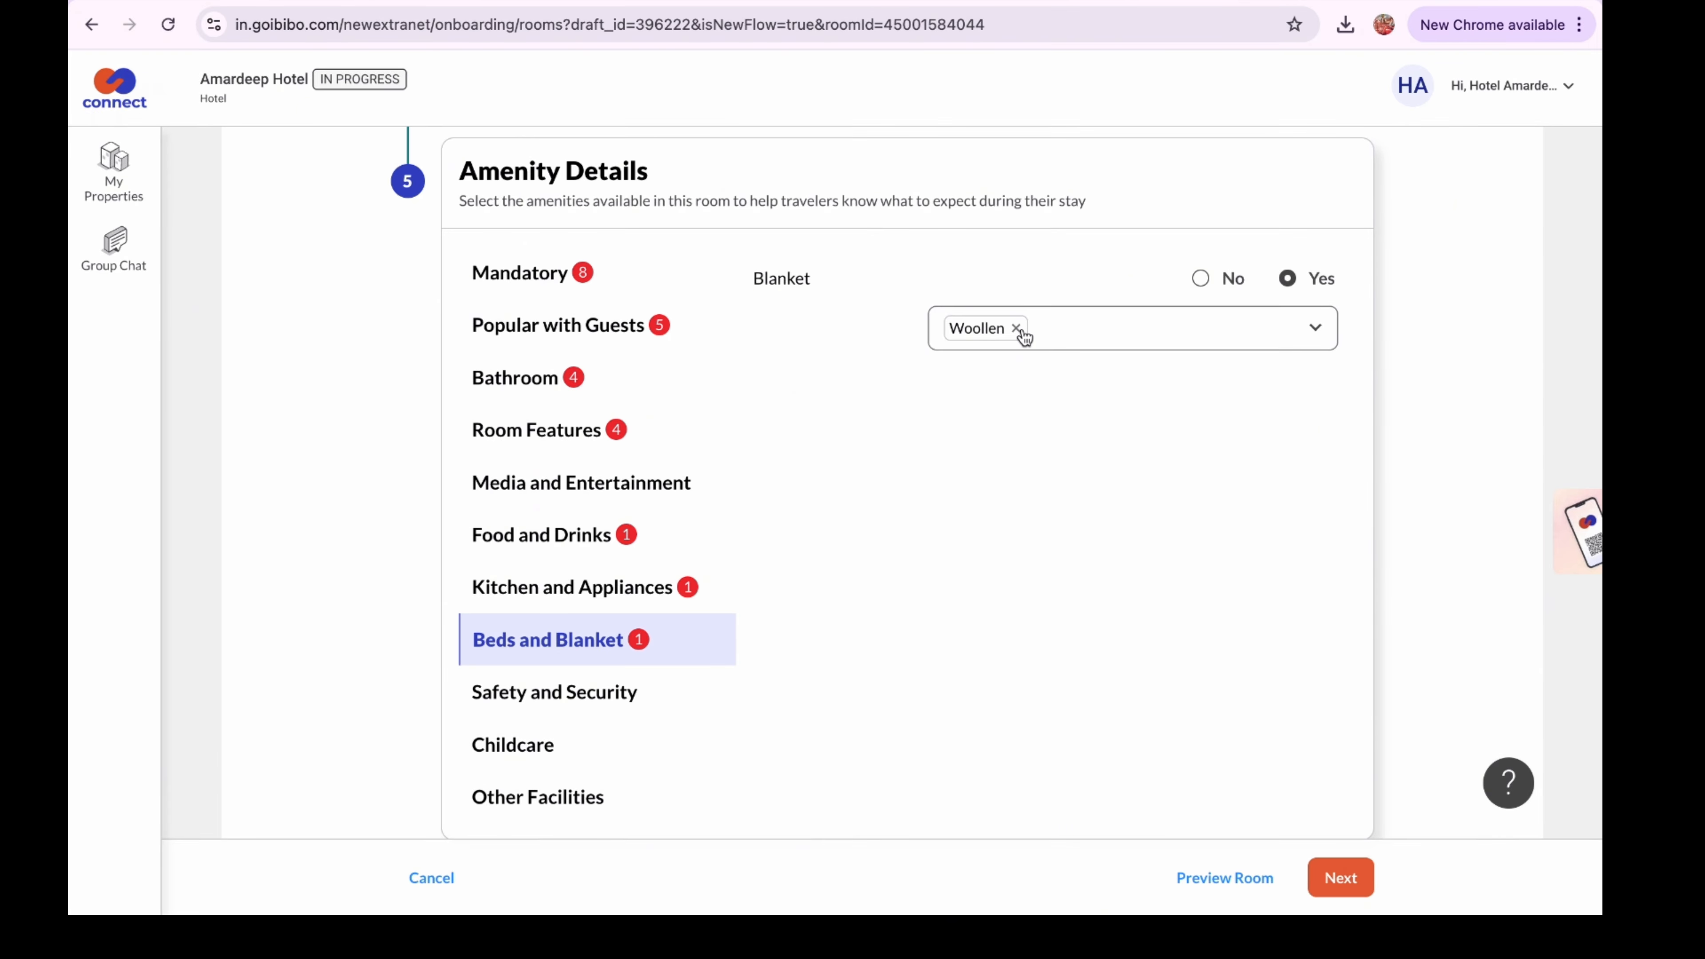
Mark Cupboards with locks and Child safety socket covers as No
left_click(553, 693)
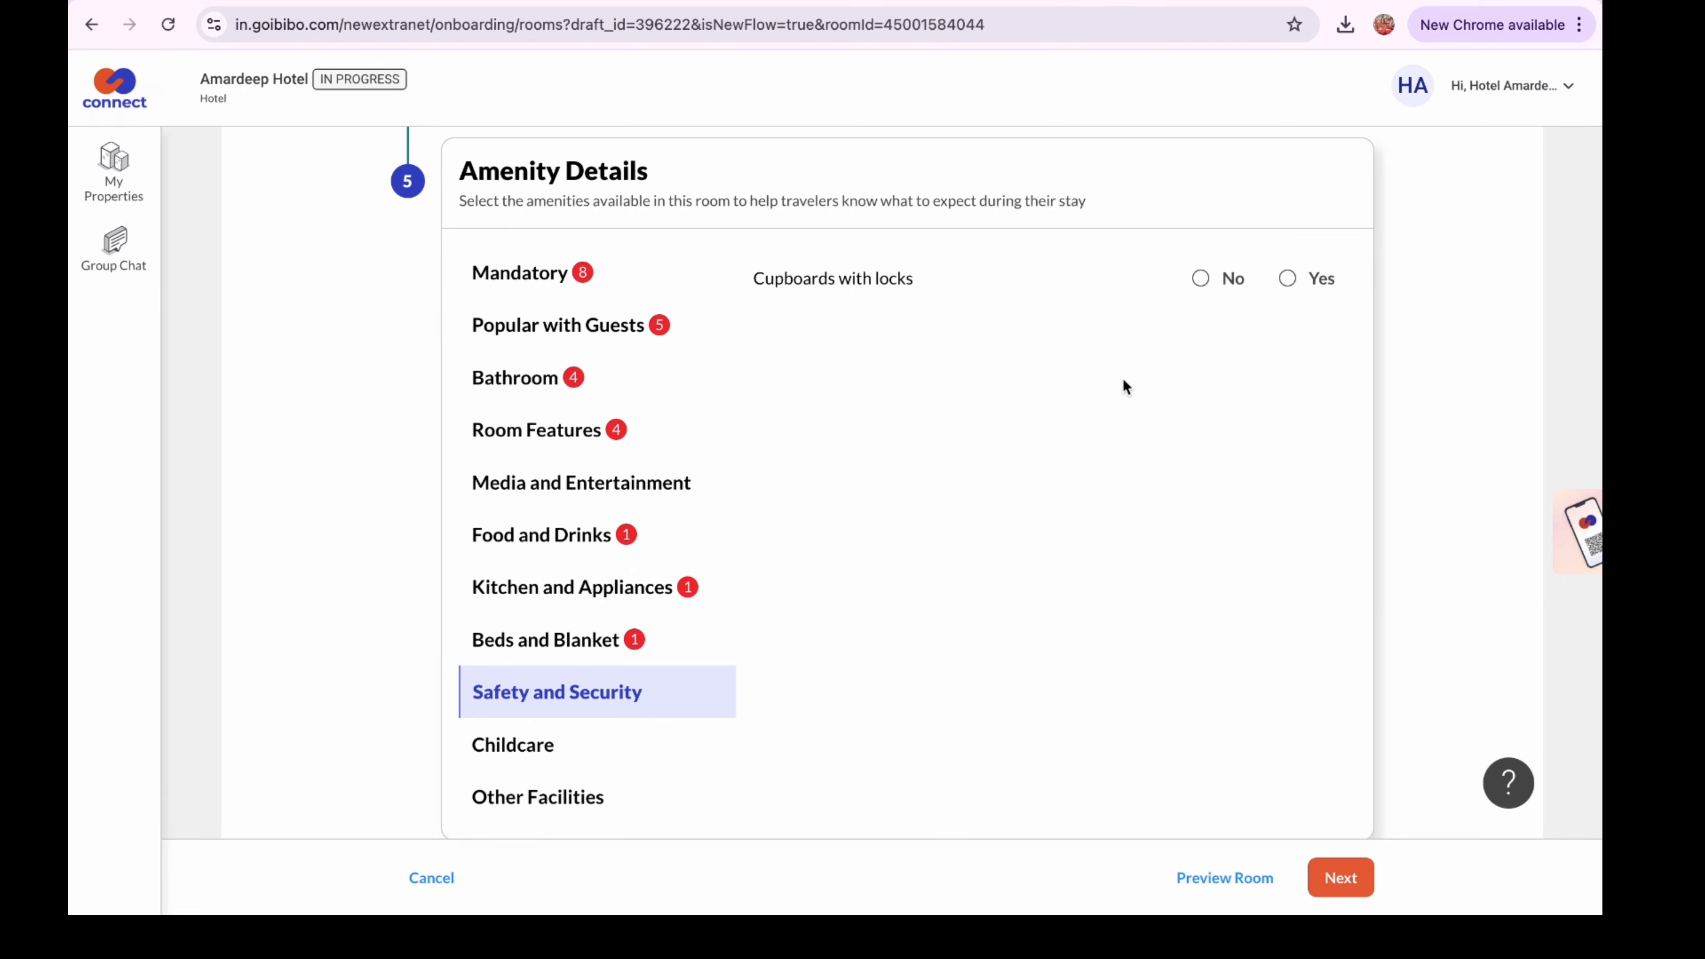
left_click(1201, 278)
left_click(529, 742)
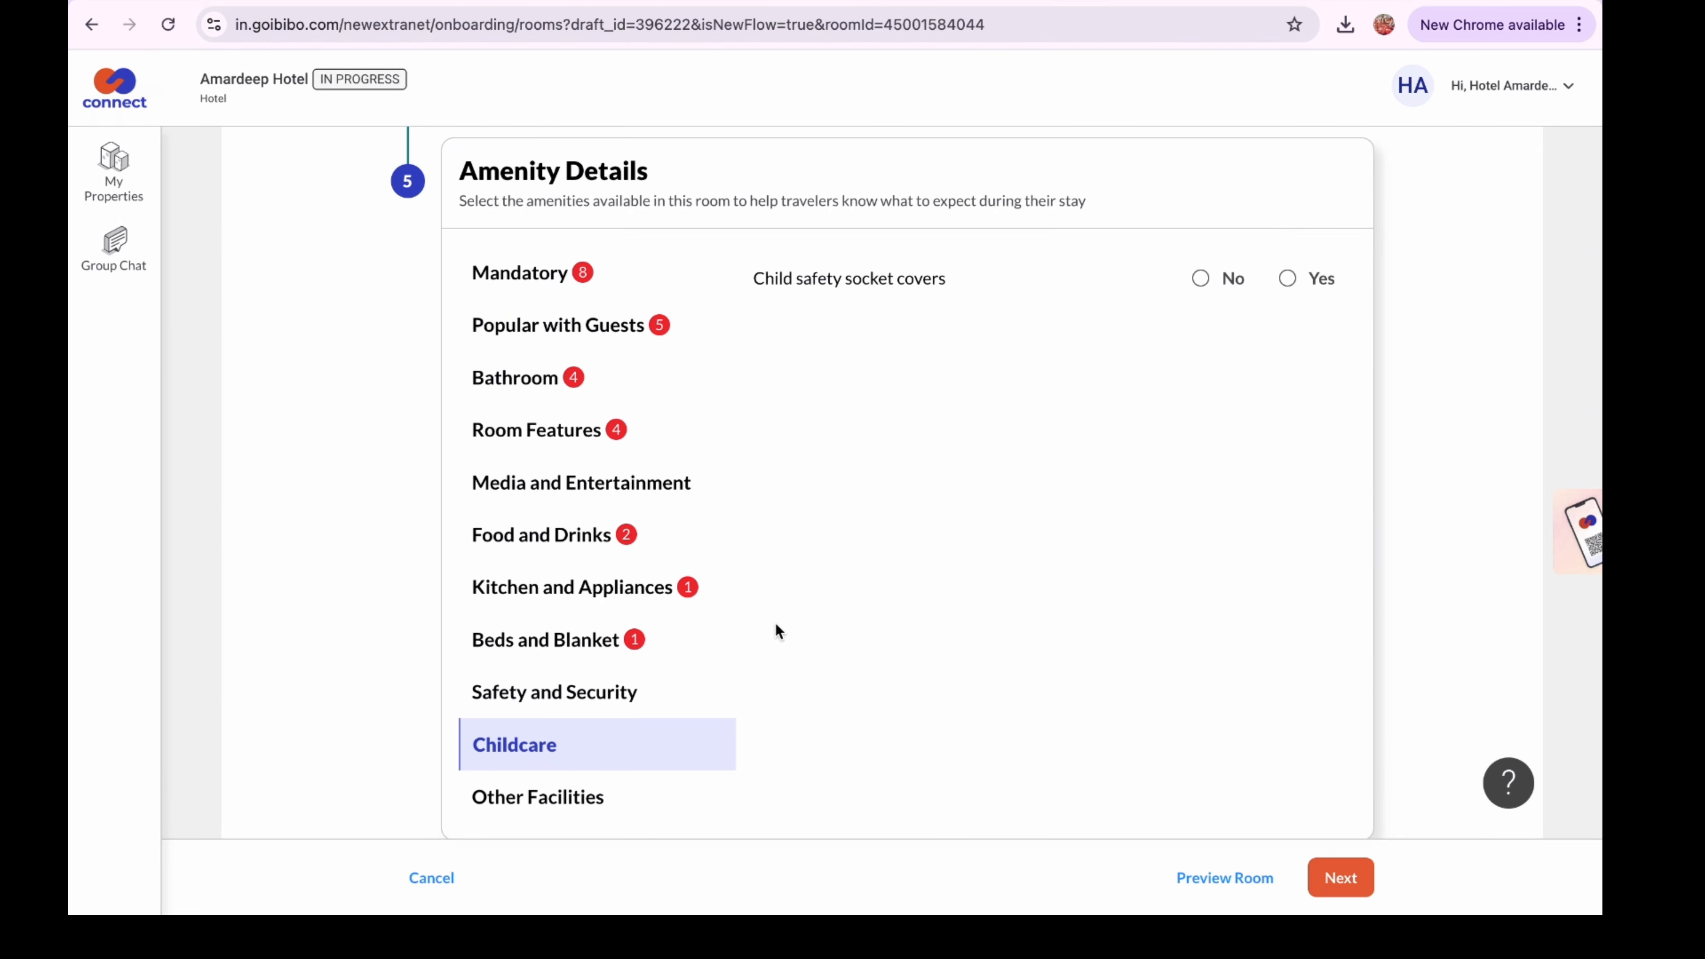
left_click(1201, 279)
Mark Mosquito Net, Balcony, Jacuzzi and Private Pool as No under Other Facilities
left_click(517, 797)
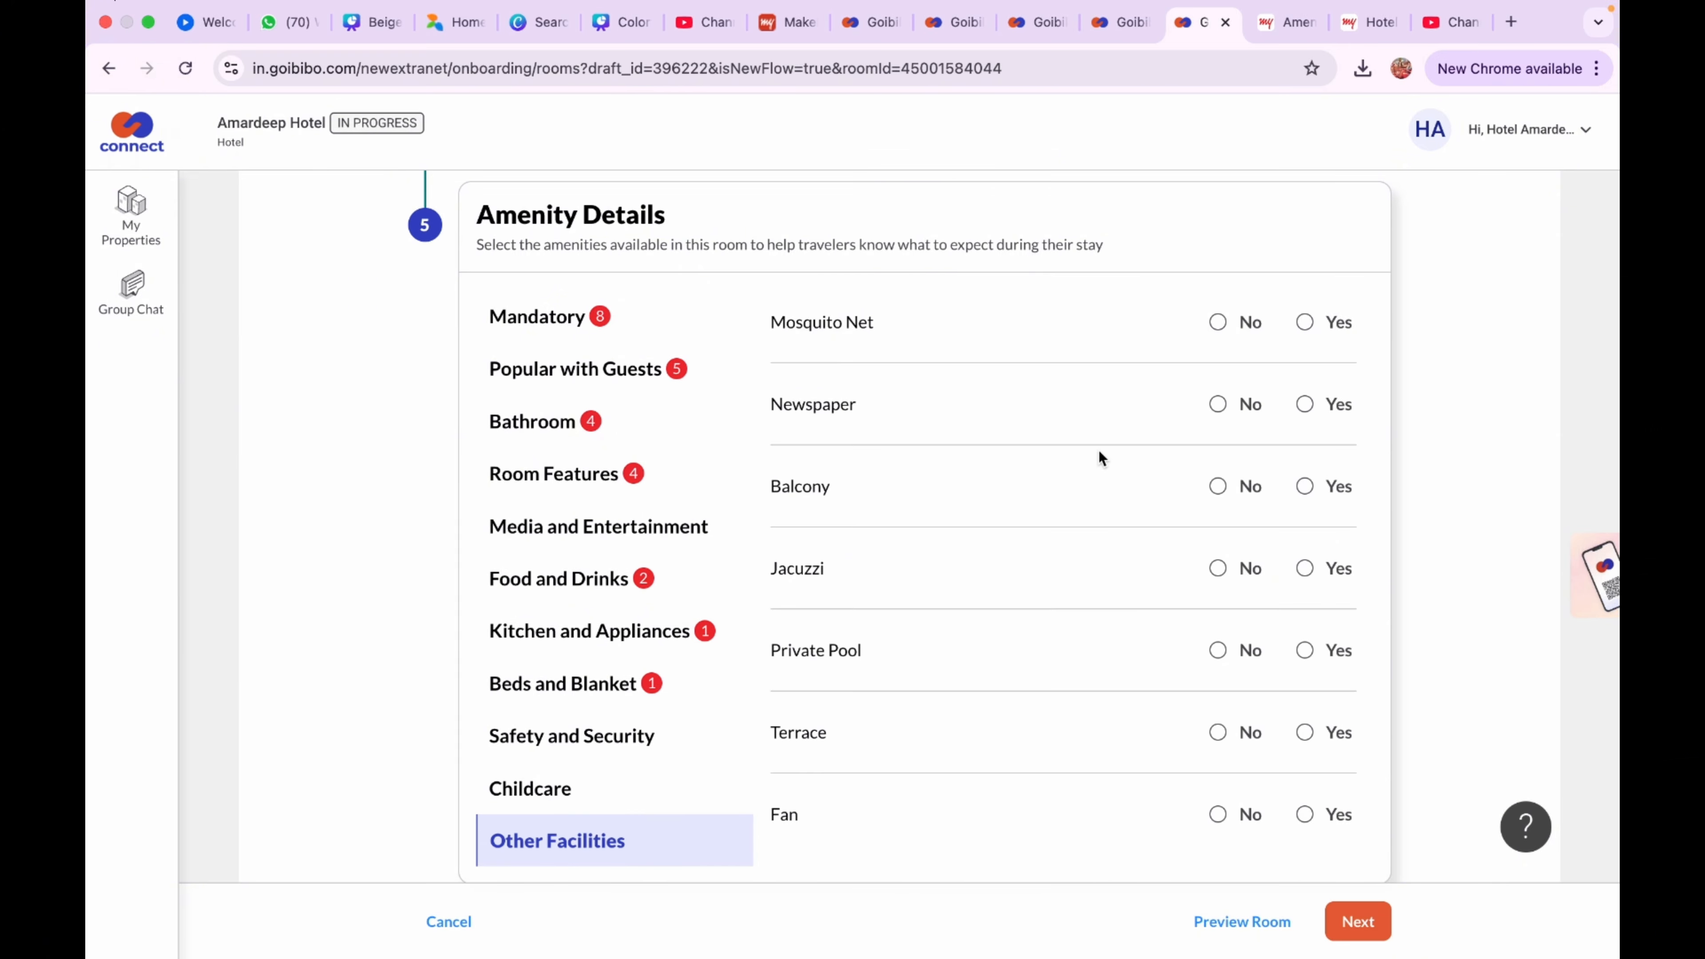
left_click(1218, 322)
left_click(1304, 404)
scroll(1223, 495, "down", 1)
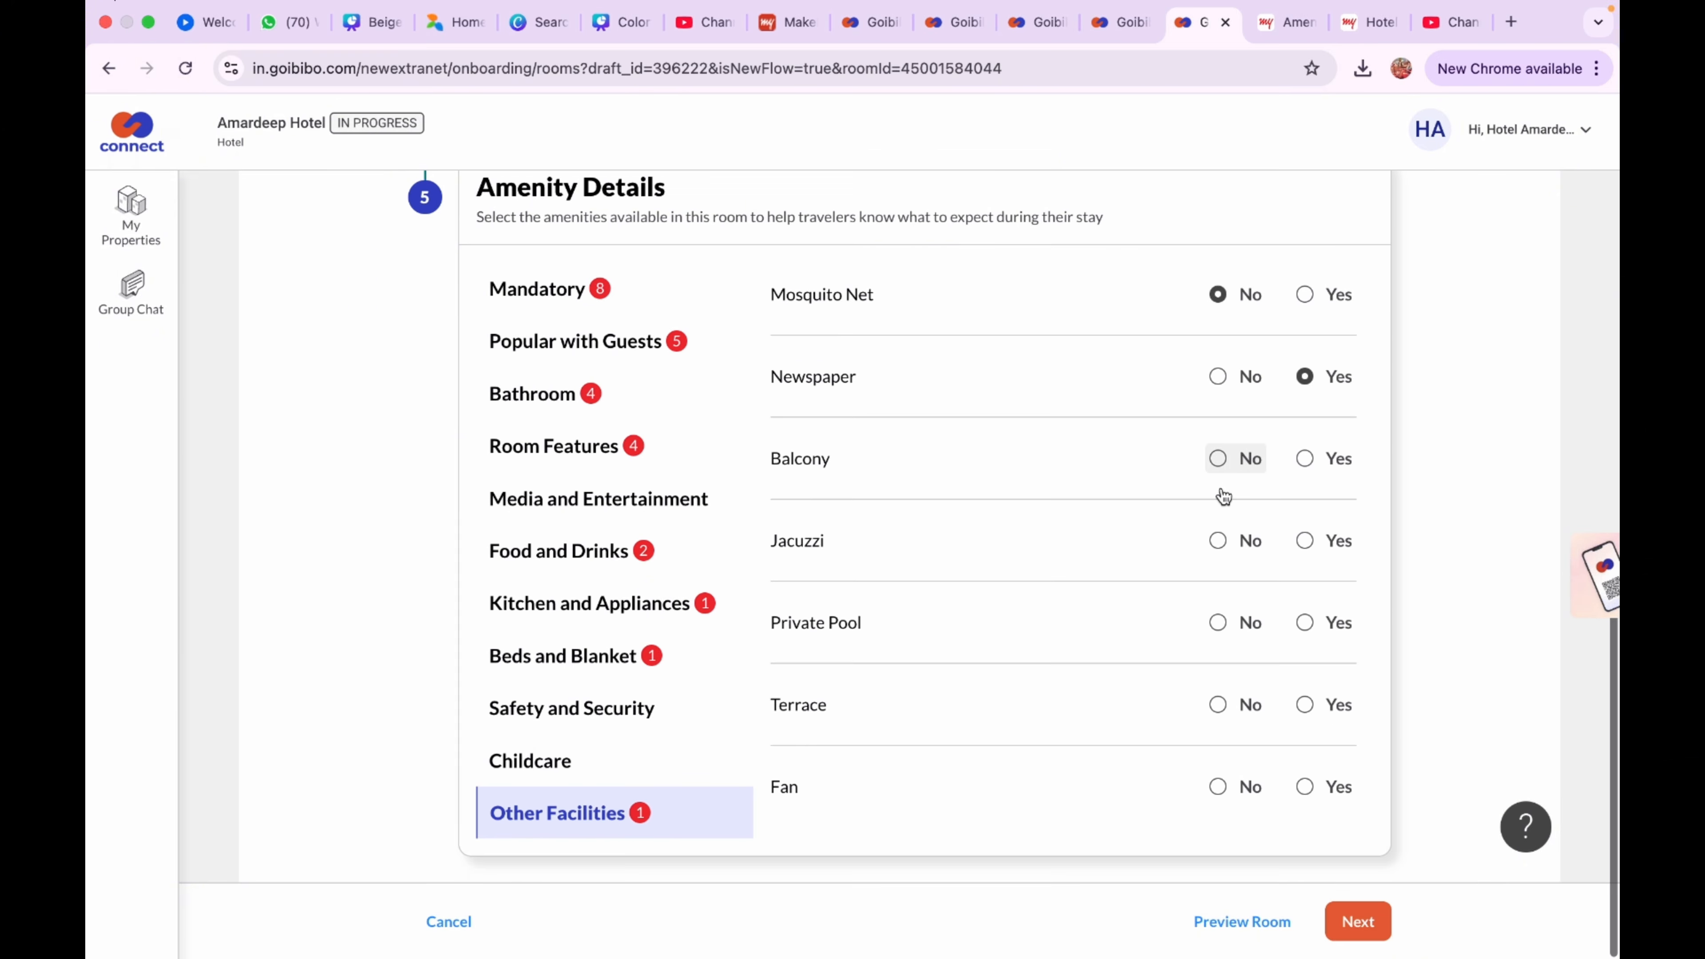
left_click(1217, 459)
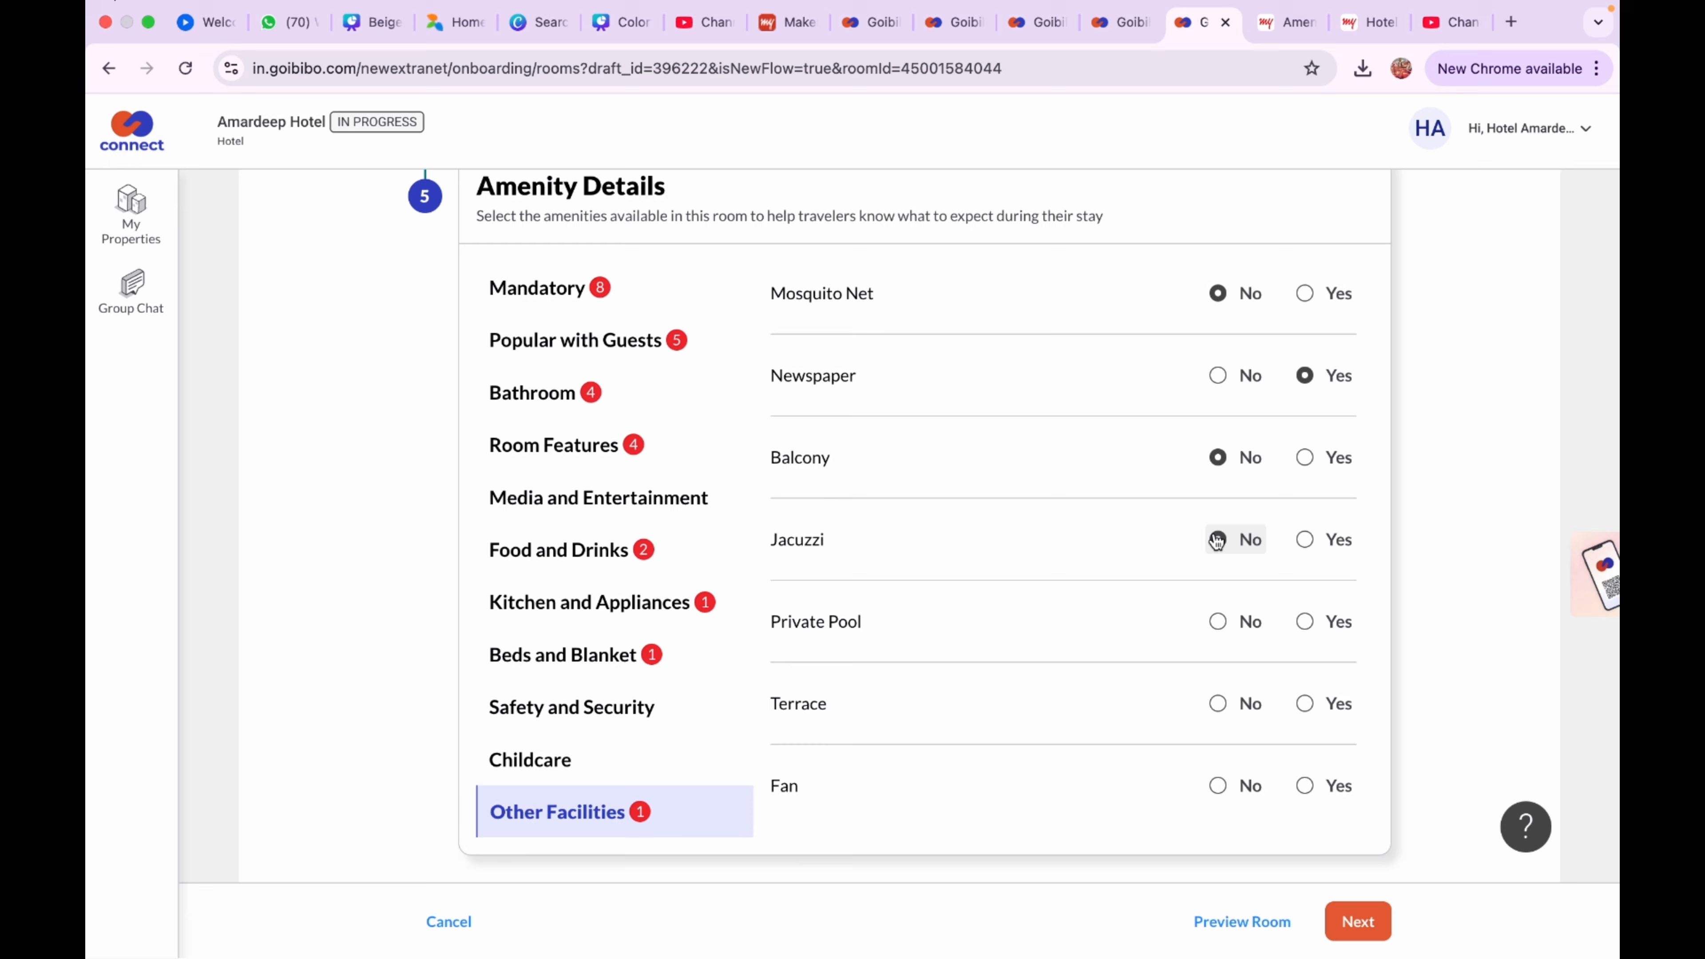
left_click(1217, 541)
left_click(1217, 622)
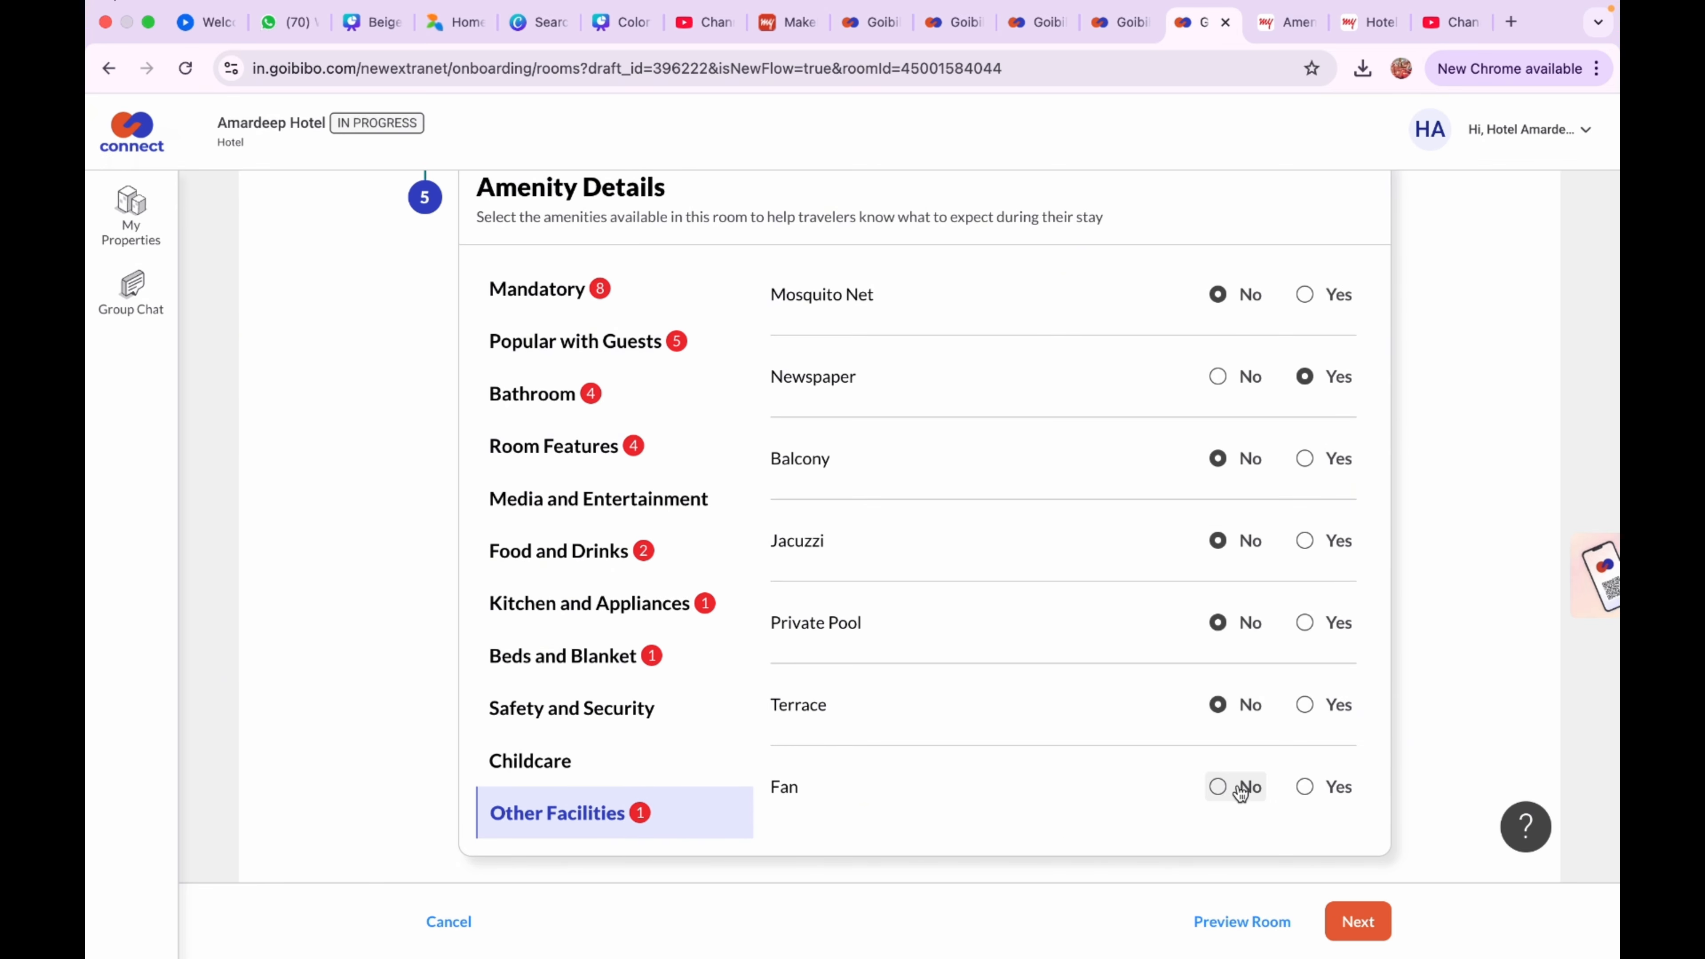
Set Fan to Yes with a Ceiling fan, Newspaper to No, and save the room
left_click(1304, 787)
left_click(1279, 834)
scroll(1208, 861, "down", 1)
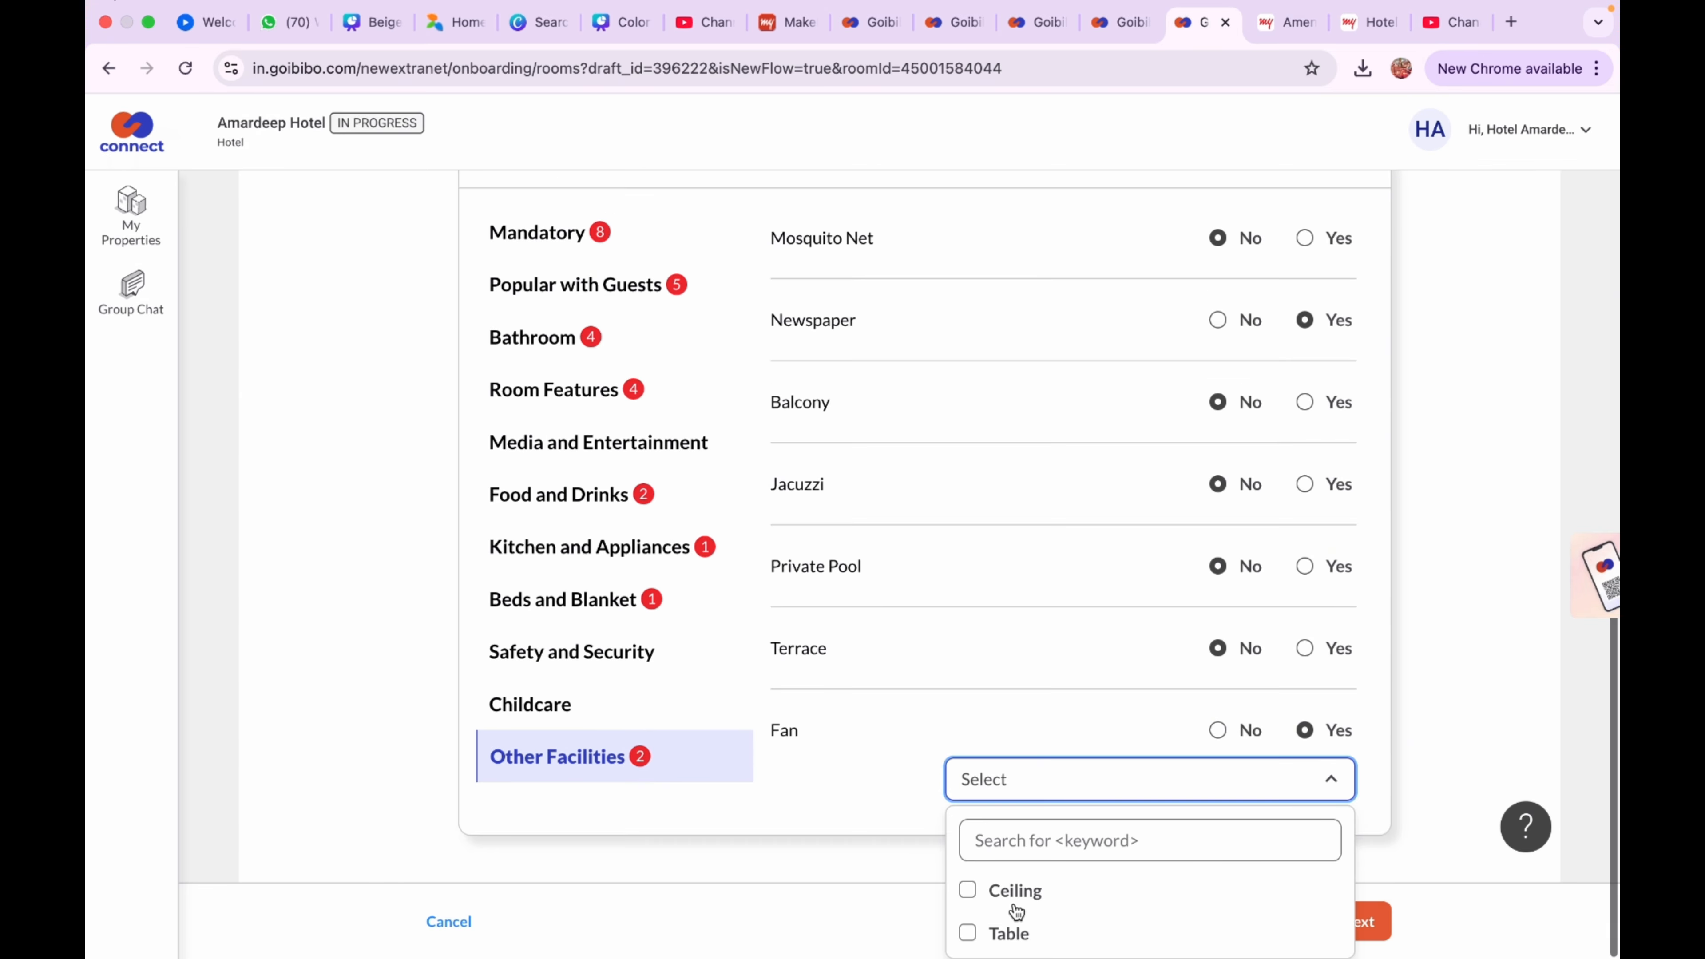
left_click(1015, 900)
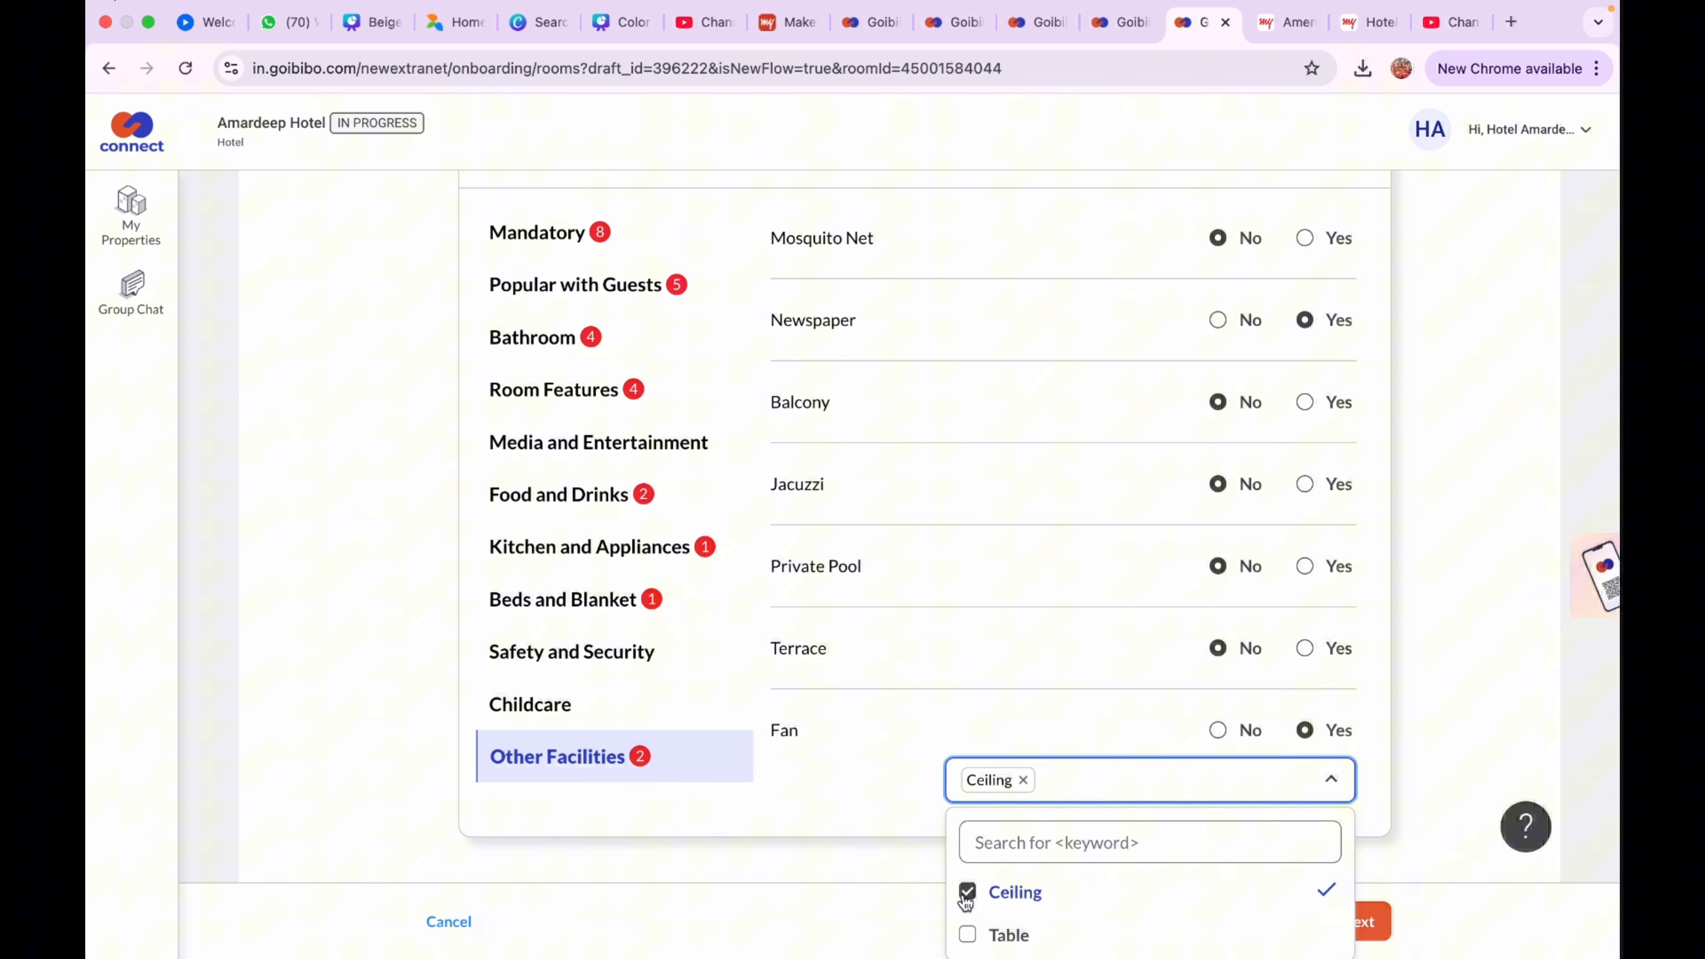
left_click(1245, 309)
left_click(1217, 337)
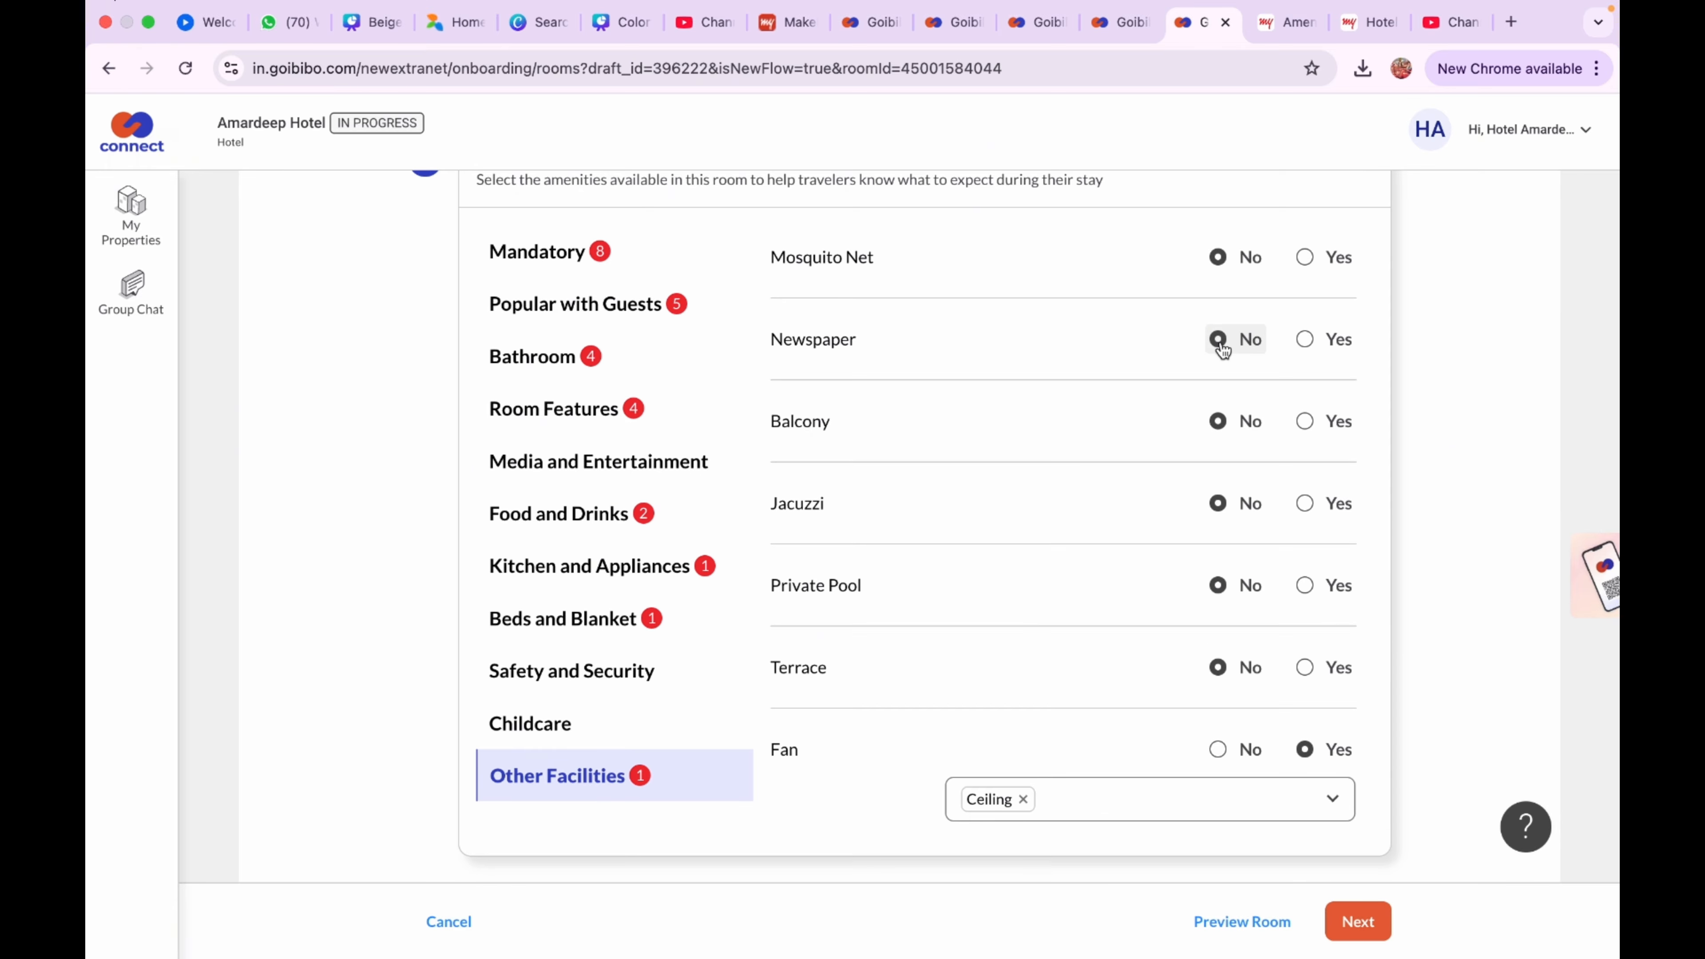
left_click(1361, 925)
scroll(1252, 461, "down", 12)
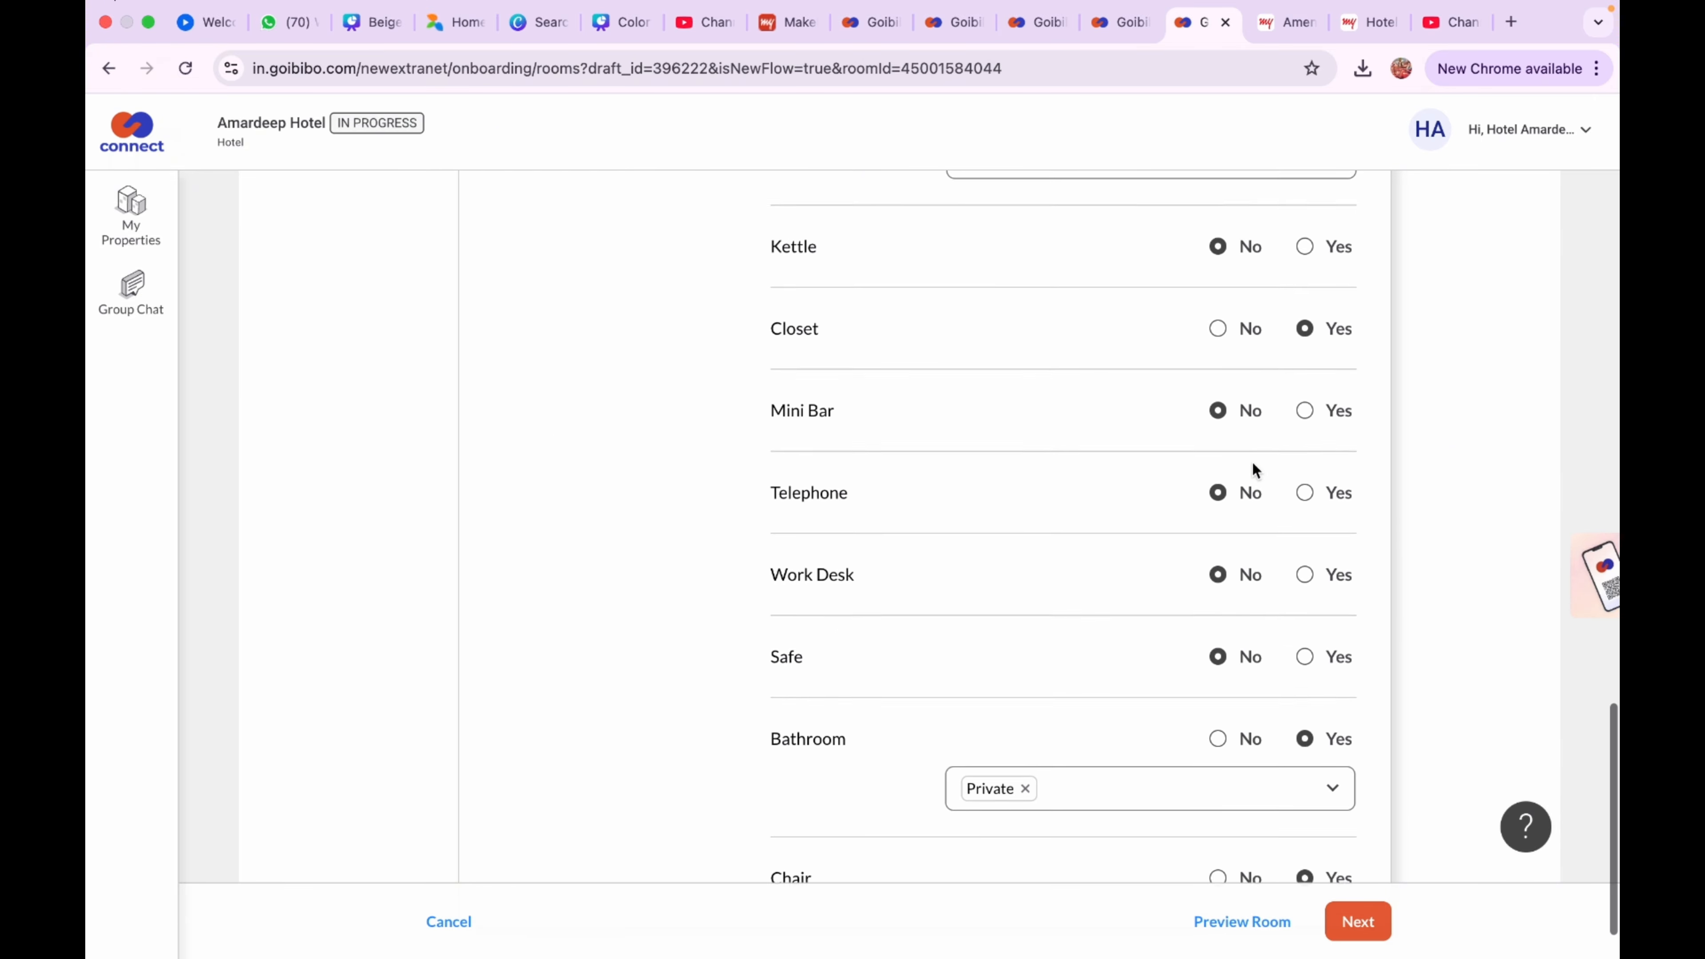
left_click(1340, 919)
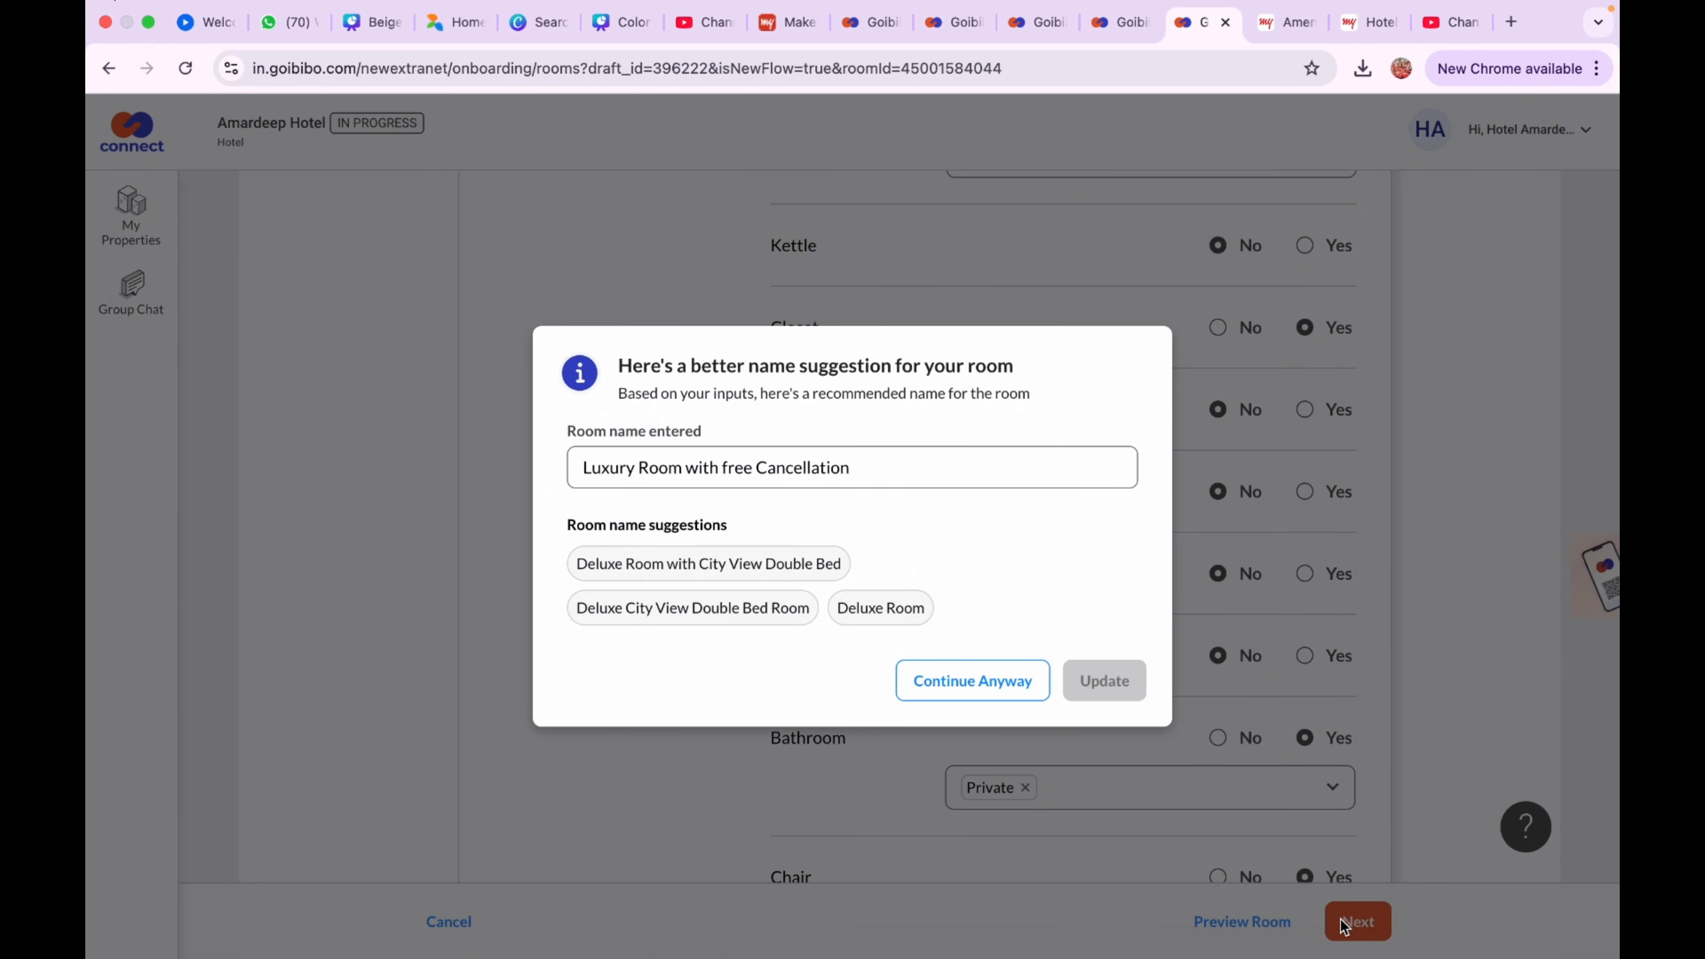
Rename the room to the suggested 'Deluxe City View Double Bed Room' and update it
left_click(730, 613)
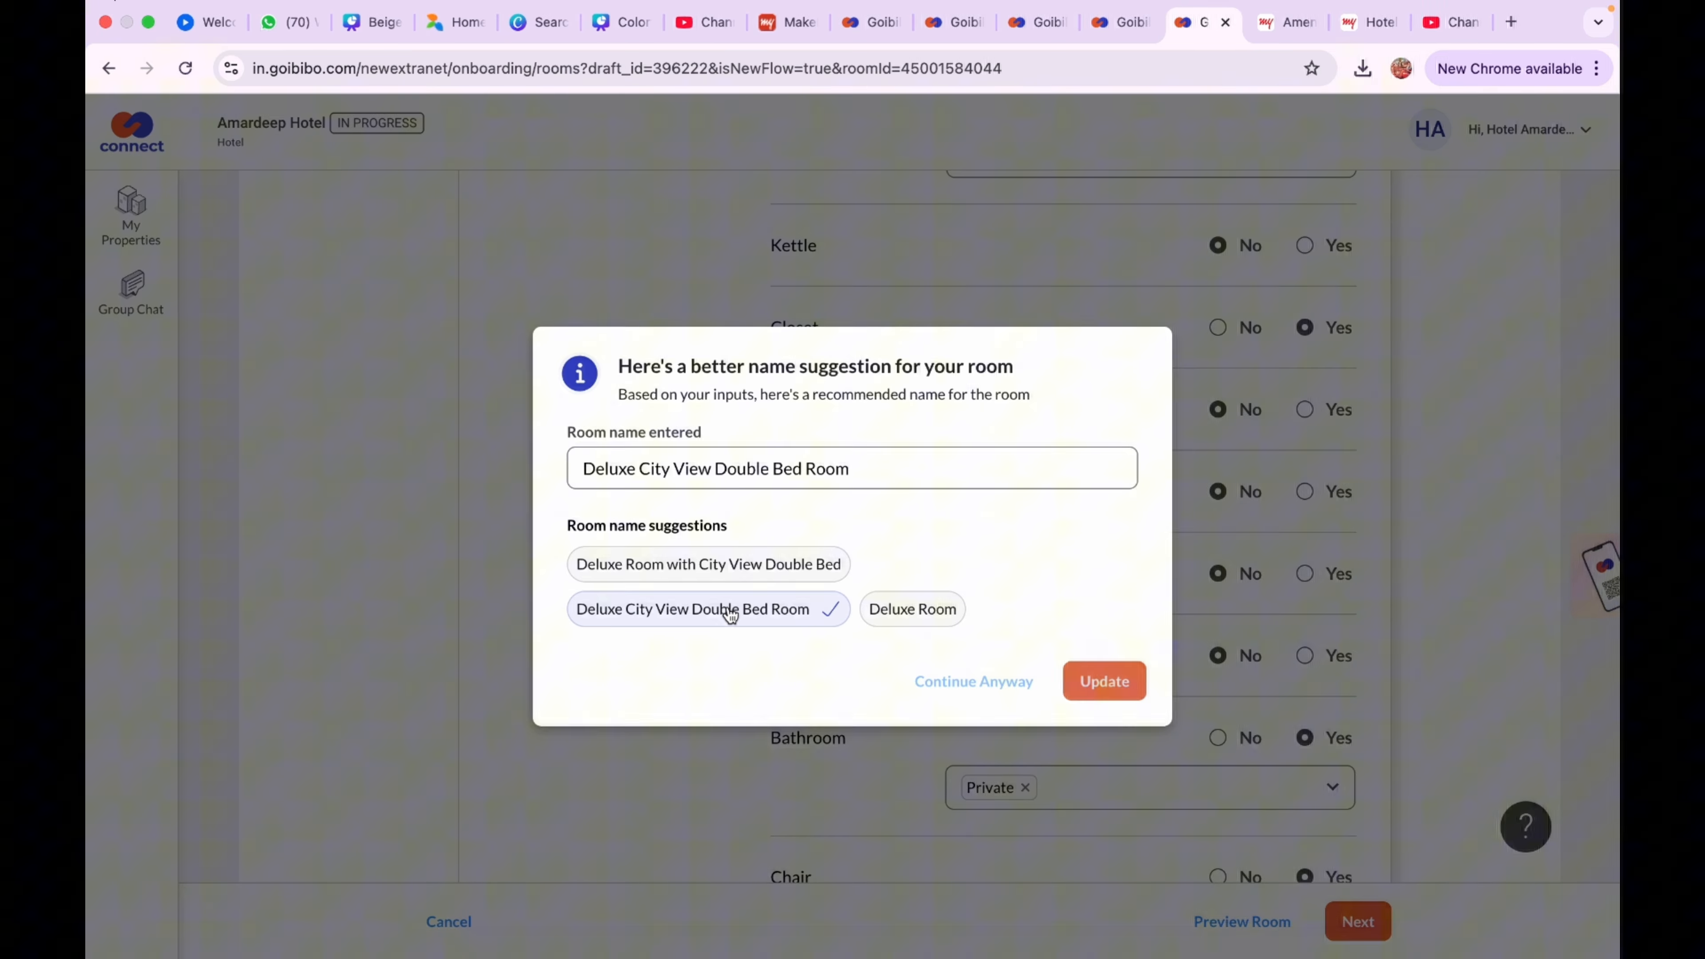
left_click(1104, 682)
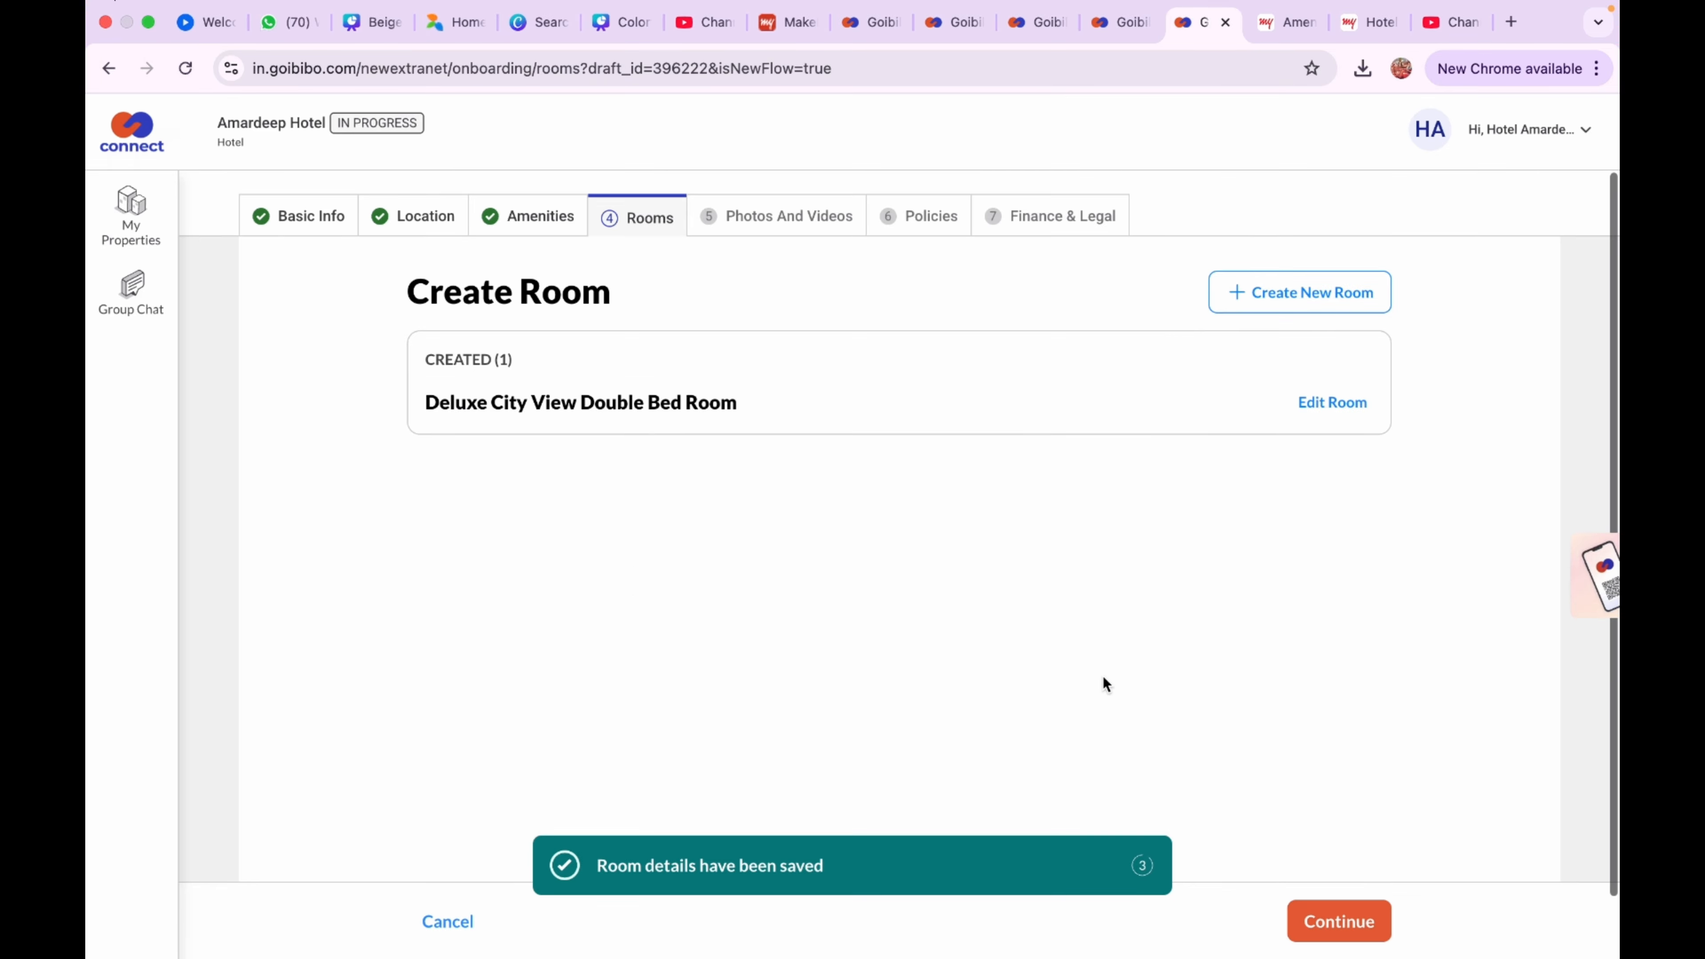
Start a second room of type Deluxe with City View and a 90 sq ft size
left_click(1265, 313)
left_click(1085, 423)
left_click(1004, 473)
left_click(1001, 488)
left_click(984, 592)
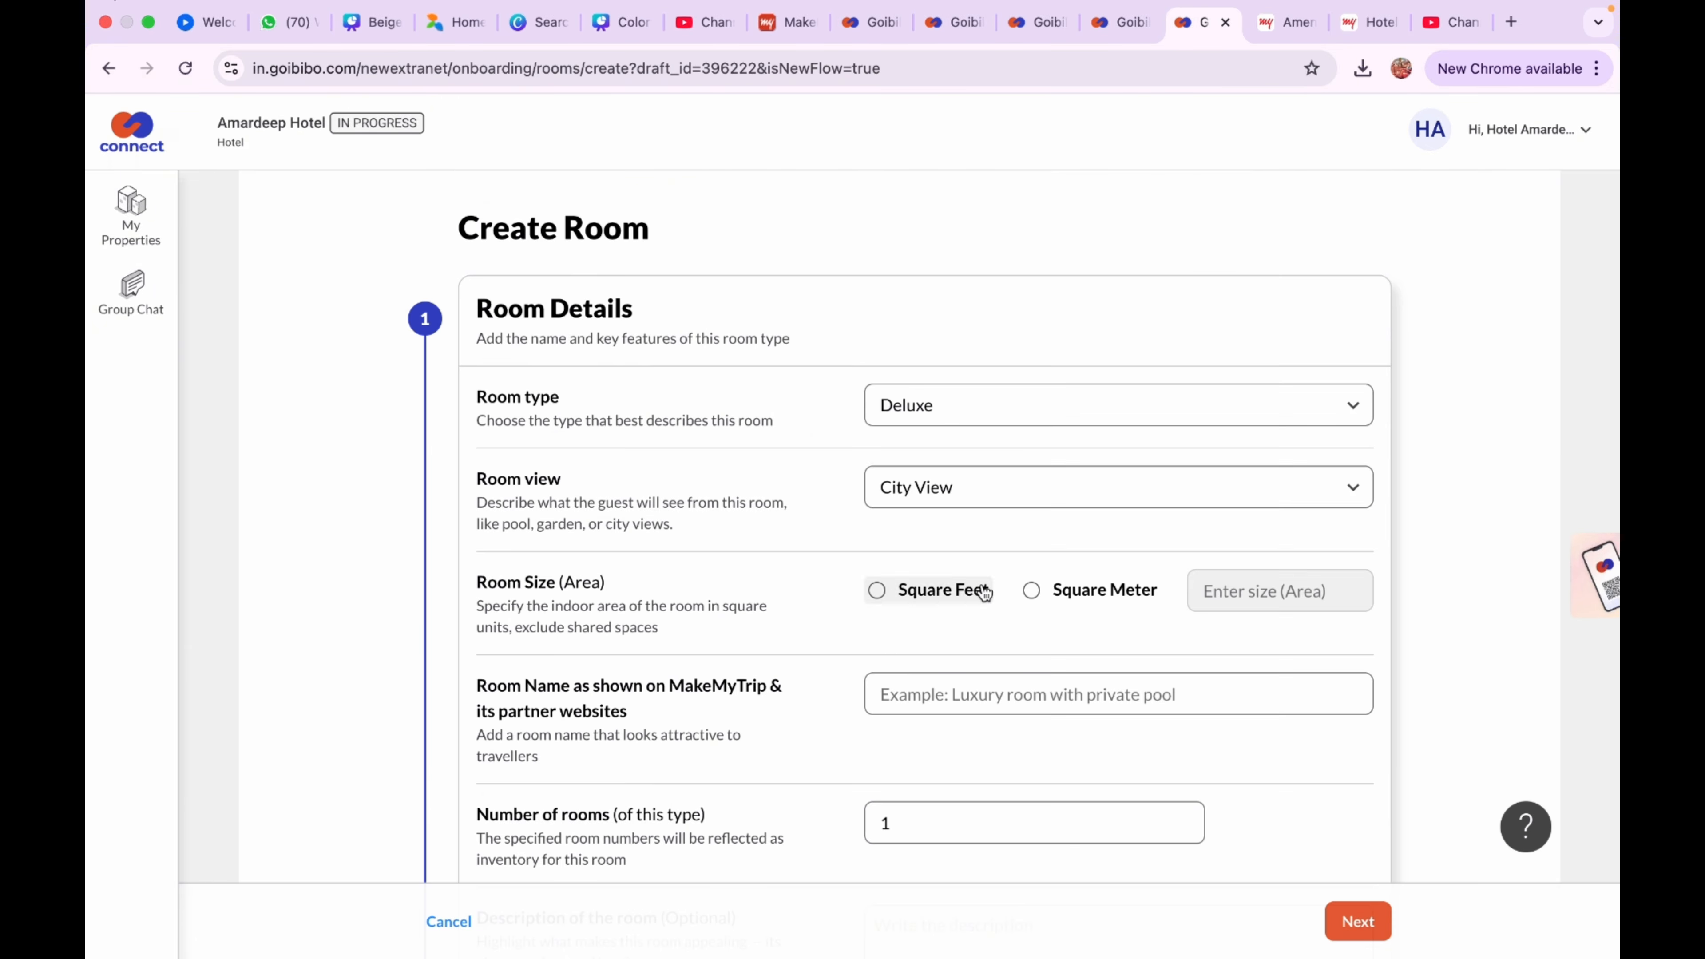
left_click(984, 593)
left_click(1279, 591)
type("90")
Fill in the room name 'Deluxe', set the room count to 7, and save the room details
left_click(1106, 692)
scroll(1028, 604, "down", 3)
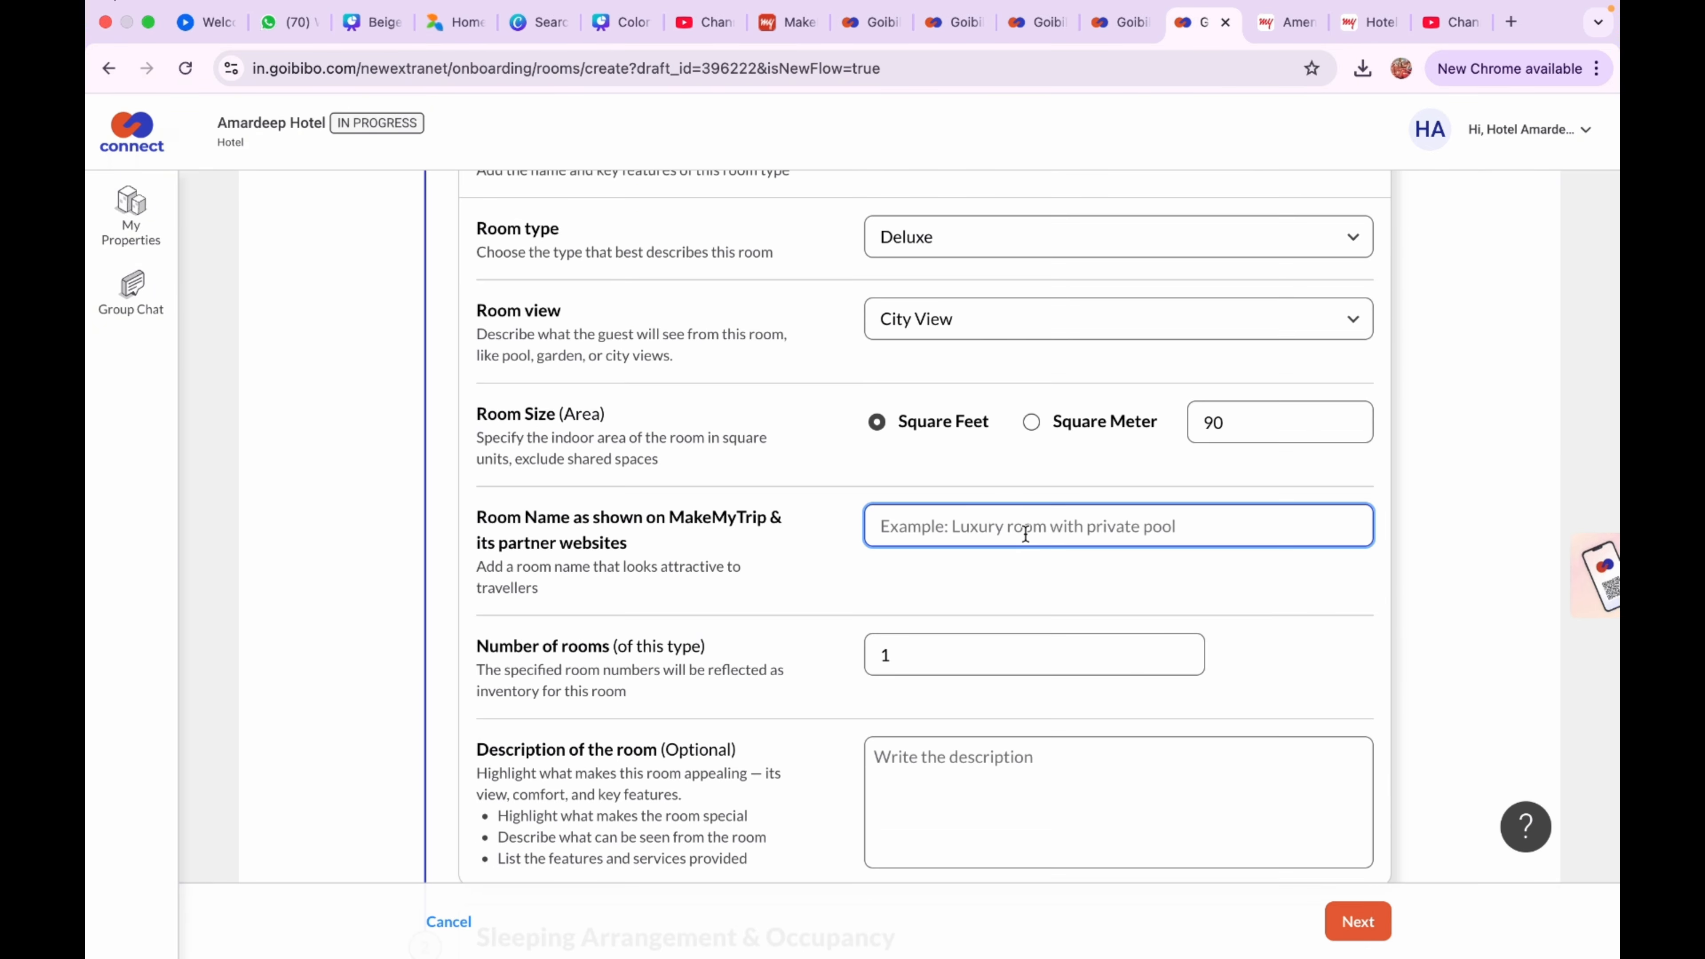
type("Room With Free Cancellation | Breakfast only")
left_click(882, 526)
type("Deluxe")
left_click_drag(902, 657, 829, 666)
type("5")
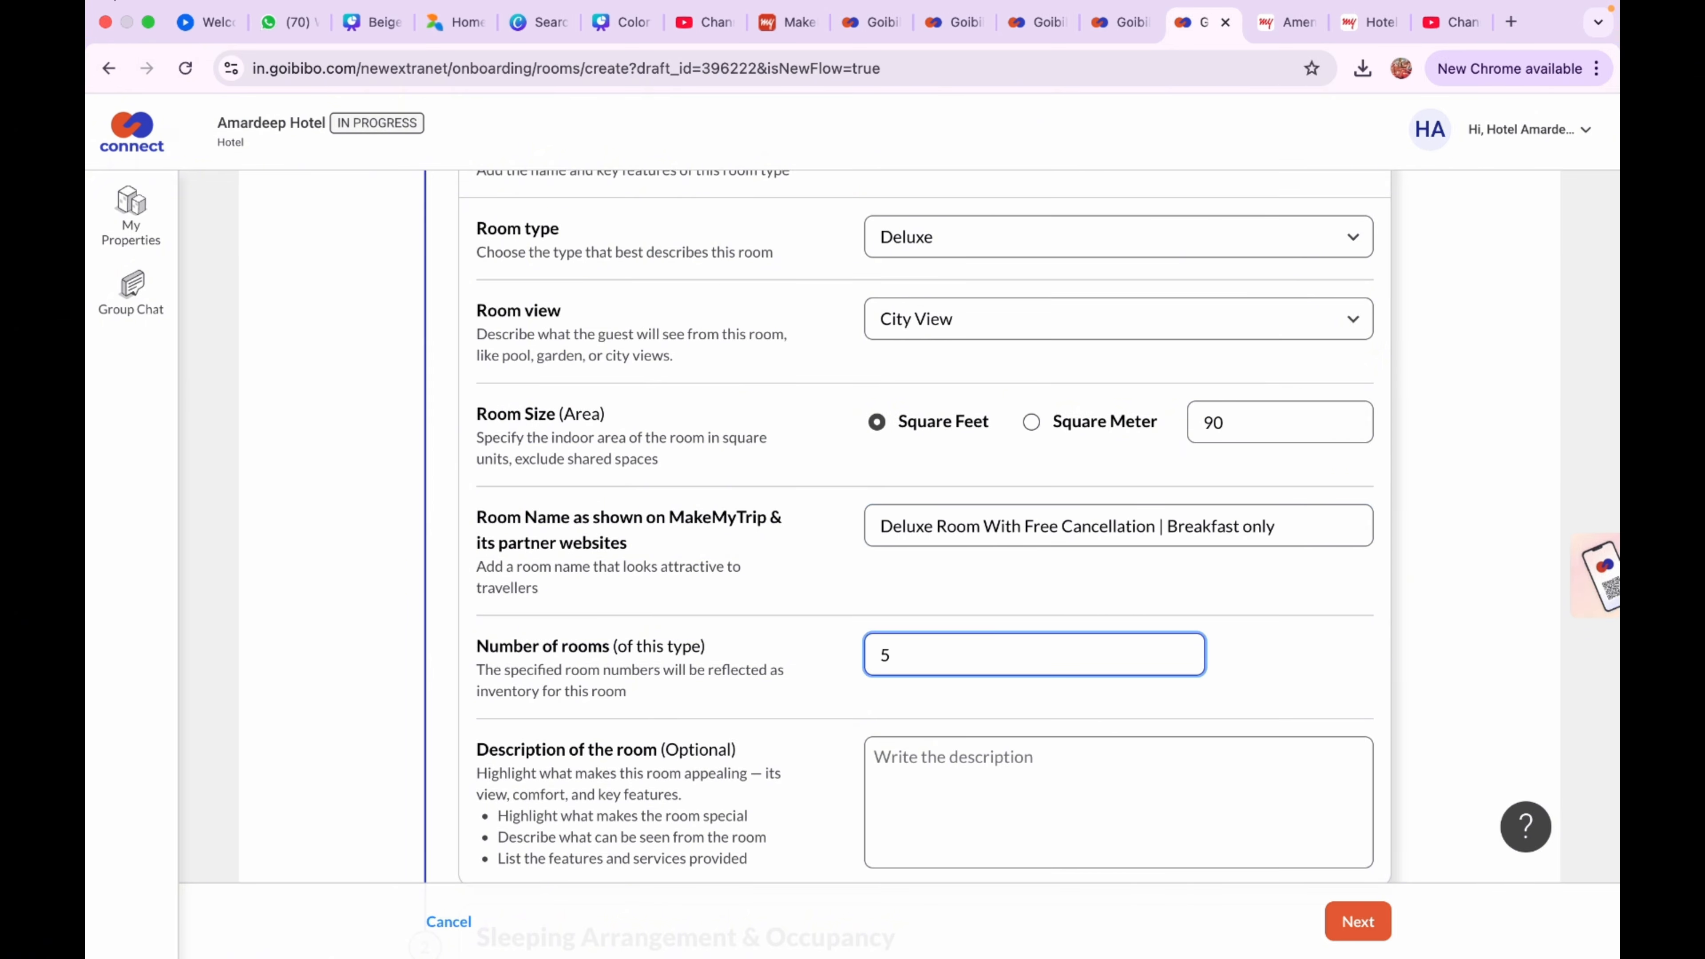
key("BackSpace")
type("7")
scroll(960, 810, "down", 5)
left_click(1058, 599)
scroll(1058, 599, "up", 5)
left_click(1357, 921)
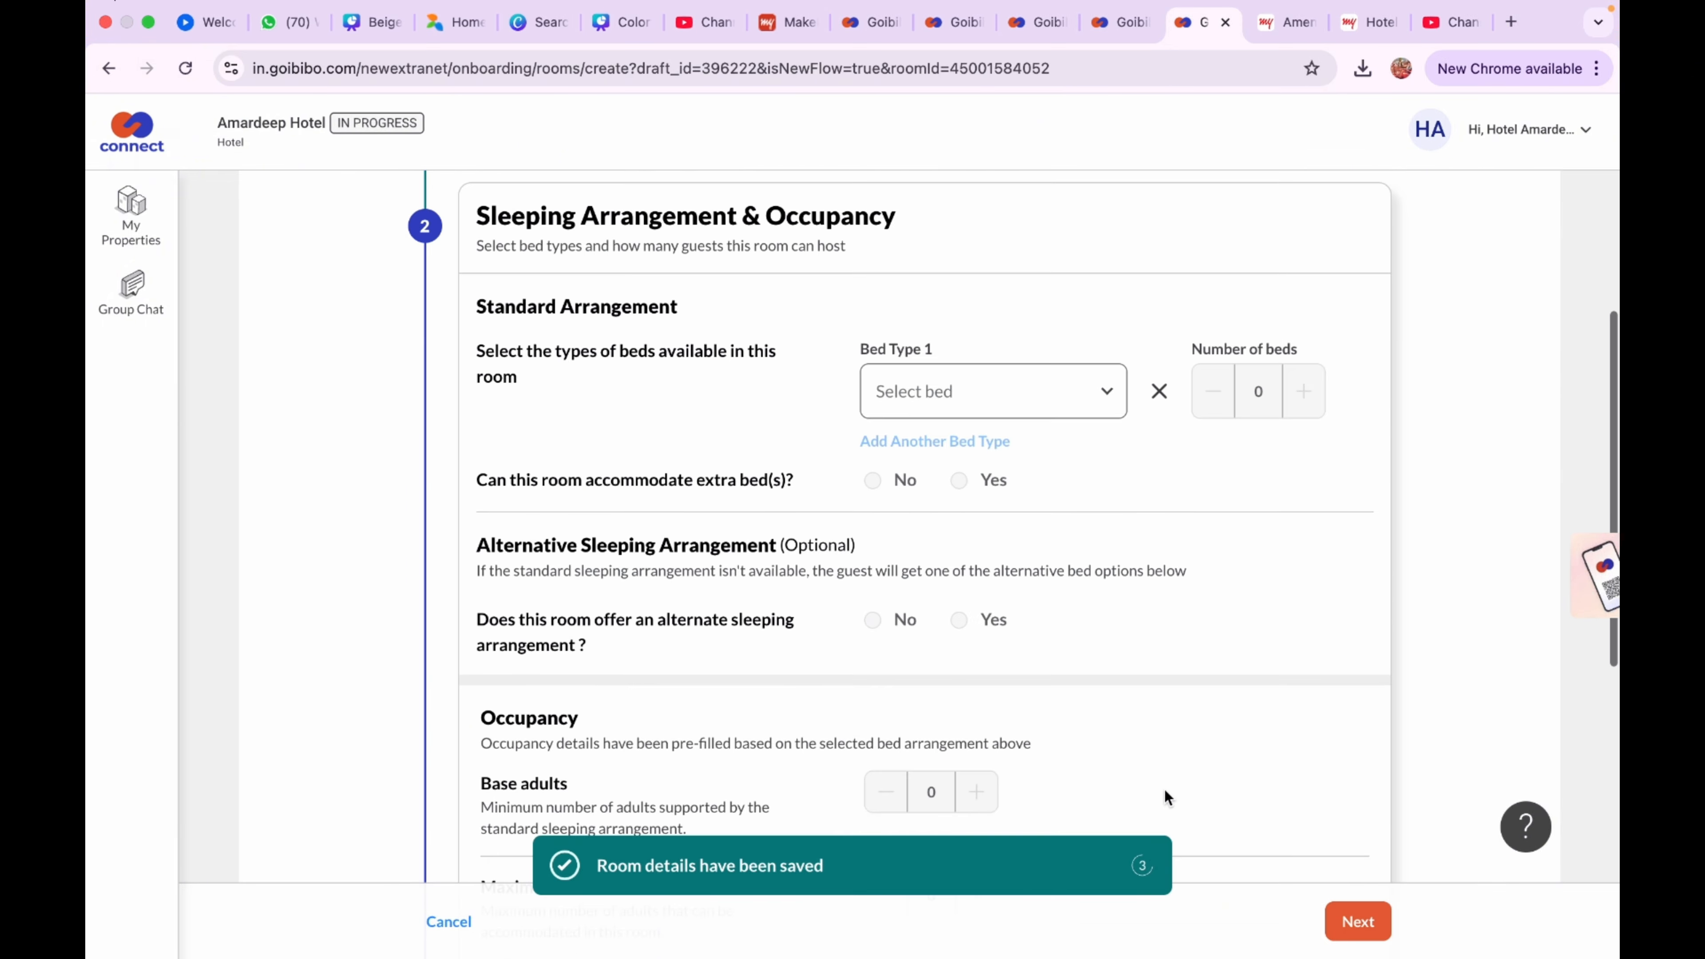
Choose a double bed, allow extra beds, and specify no alternate sleeping arrangement
left_click(993, 391)
left_click(994, 579)
left_click(959, 480)
scroll(968, 564, "down", 3)
left_click(872, 485)
scroll(946, 623, "down", 2)
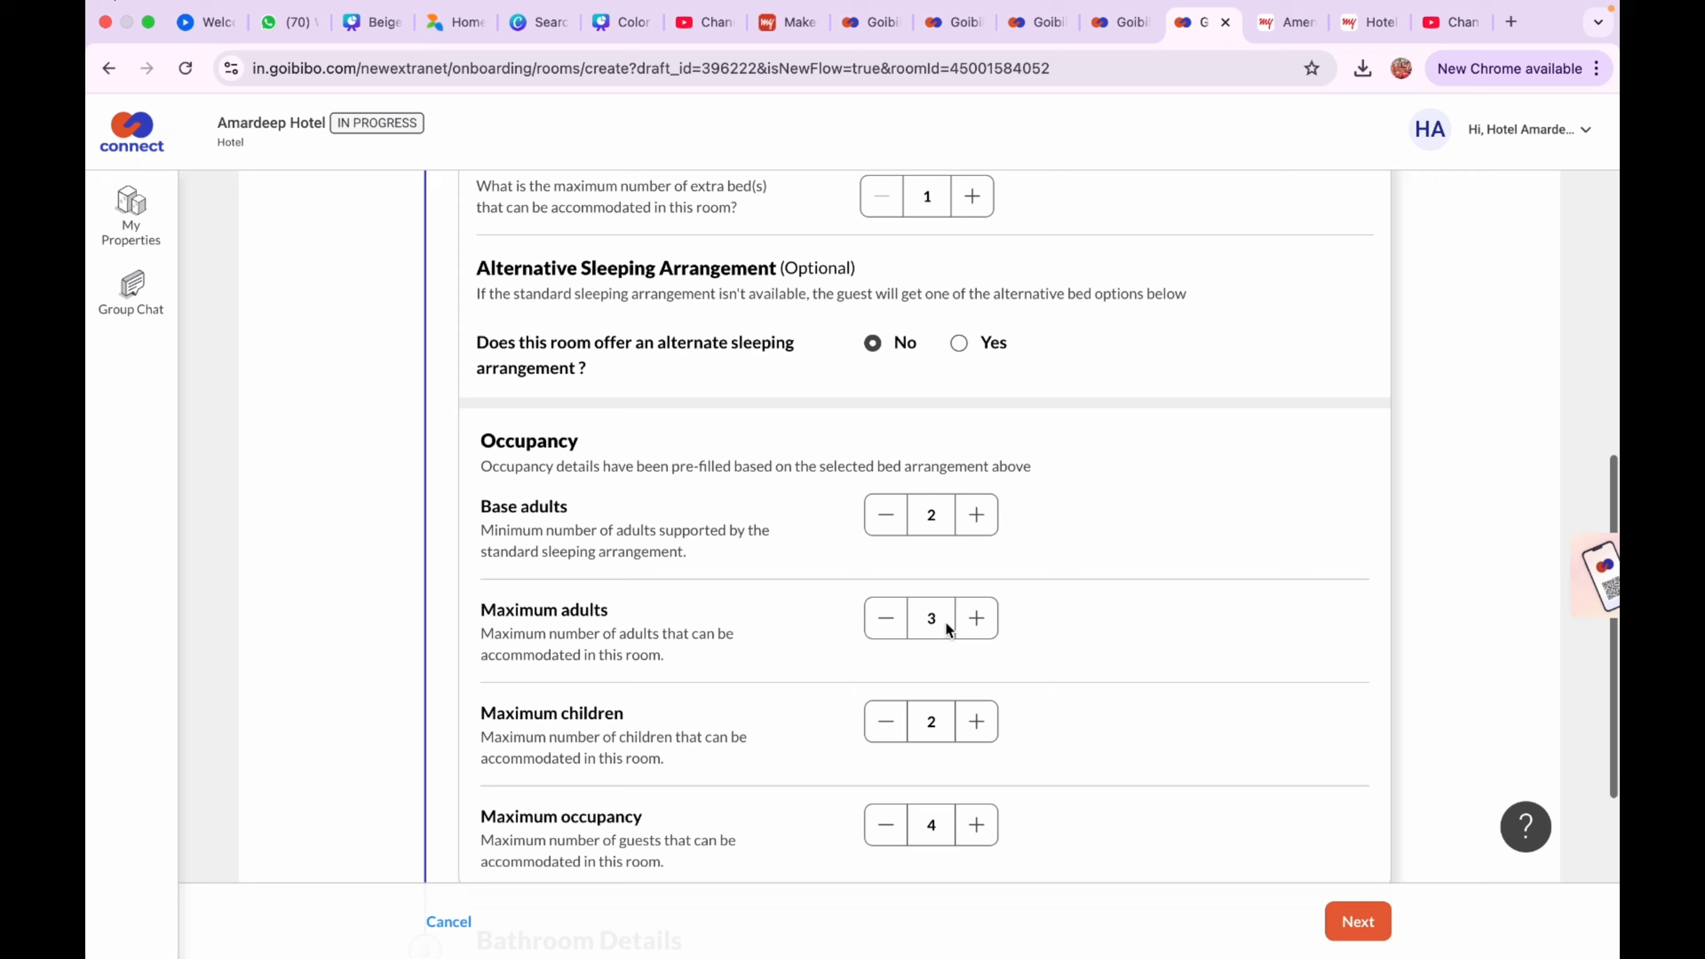
scroll(946, 622, "down", 5)
left_click(1358, 921)
Choose the FREE Breakfast meal plan with a 1600 base rate and 500 extra adult charge
left_click(1357, 921)
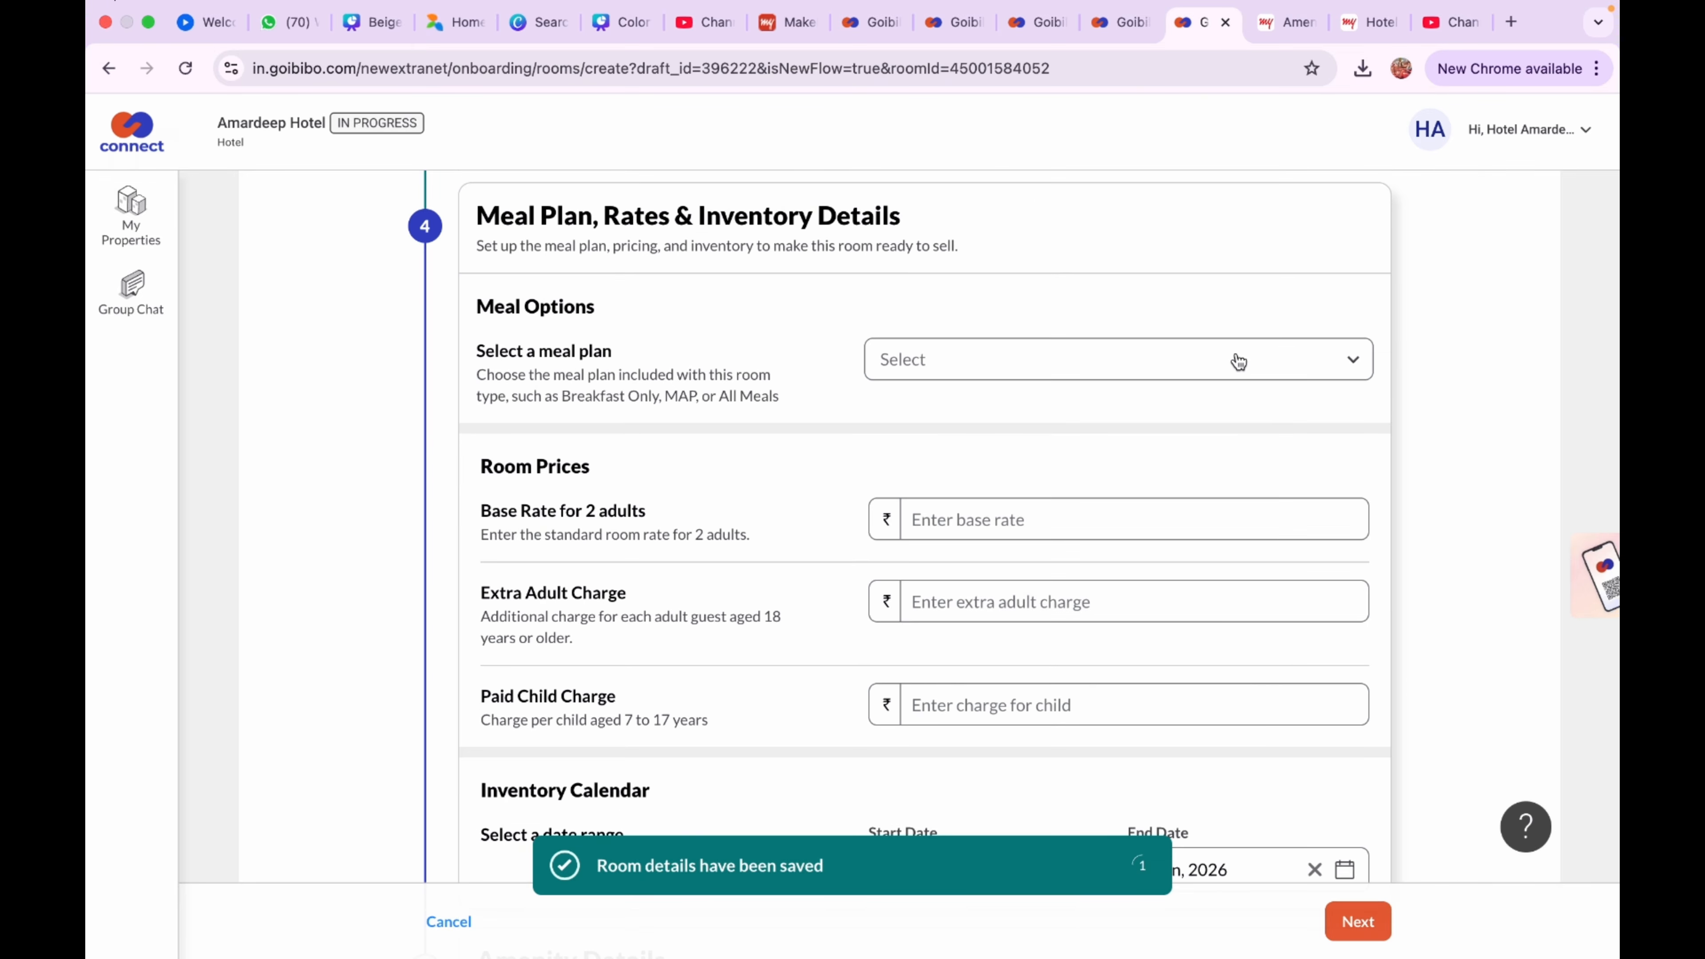
left_click(1238, 362)
left_click(1115, 522)
left_click(1107, 522)
type("1600")
left_click(1082, 610)
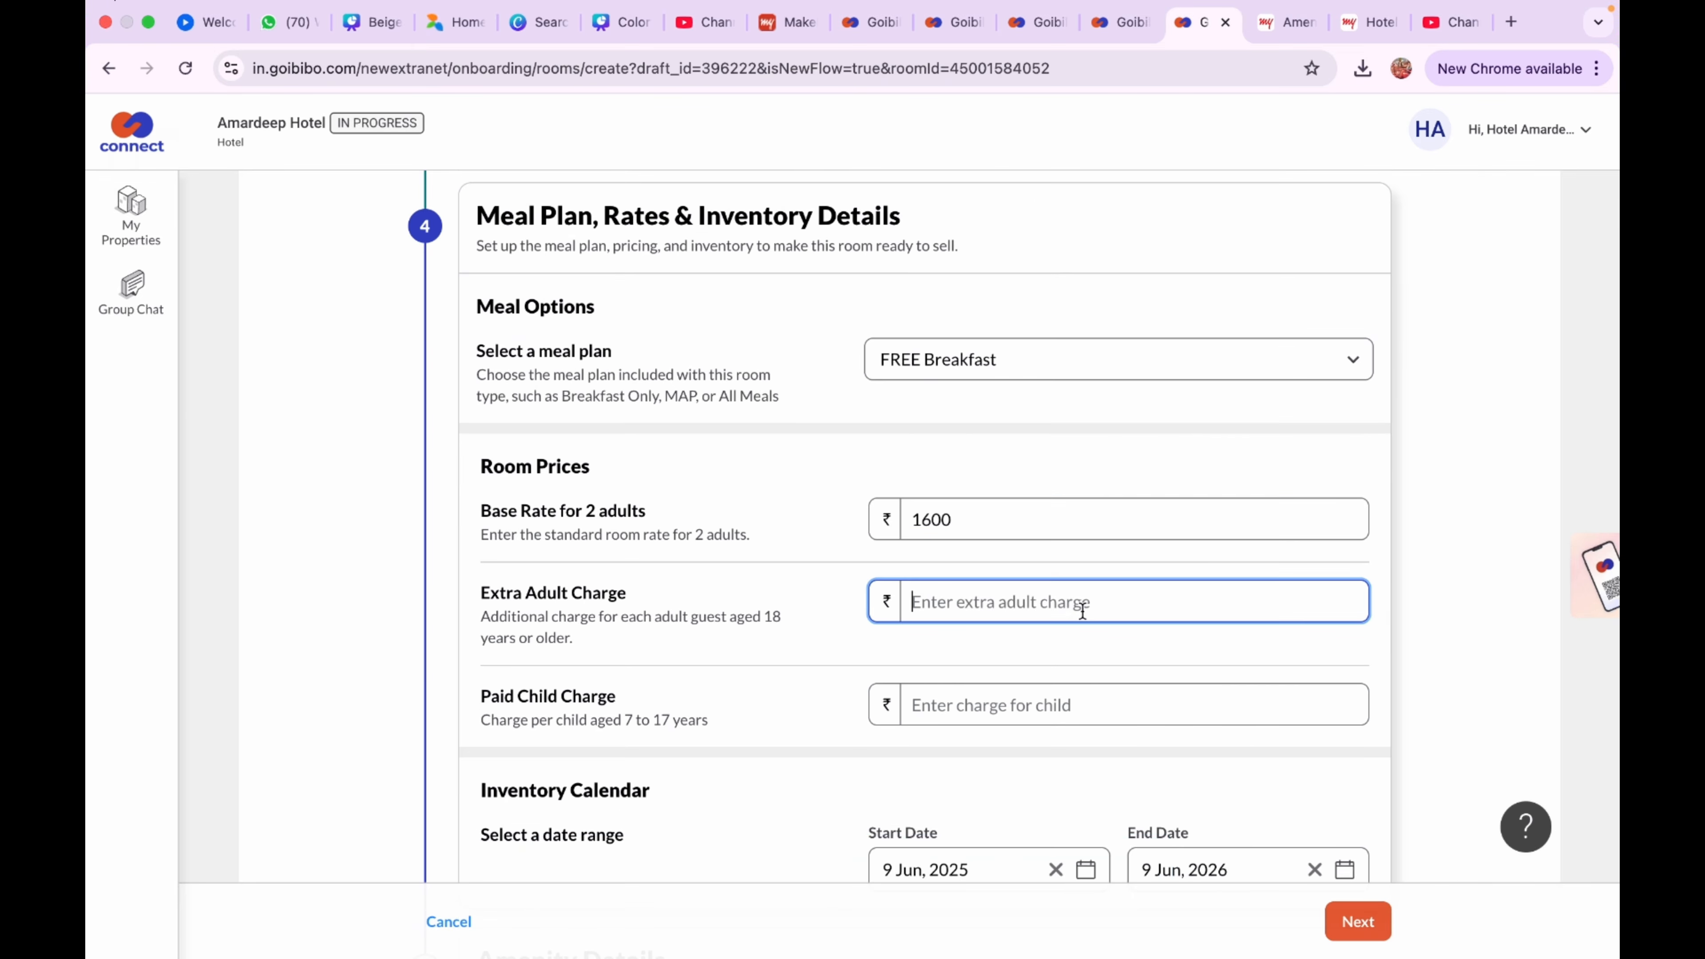
type("500")
key("Tab")
type("500")
scroll(1336, 891, "down", 3)
left_click(1357, 921)
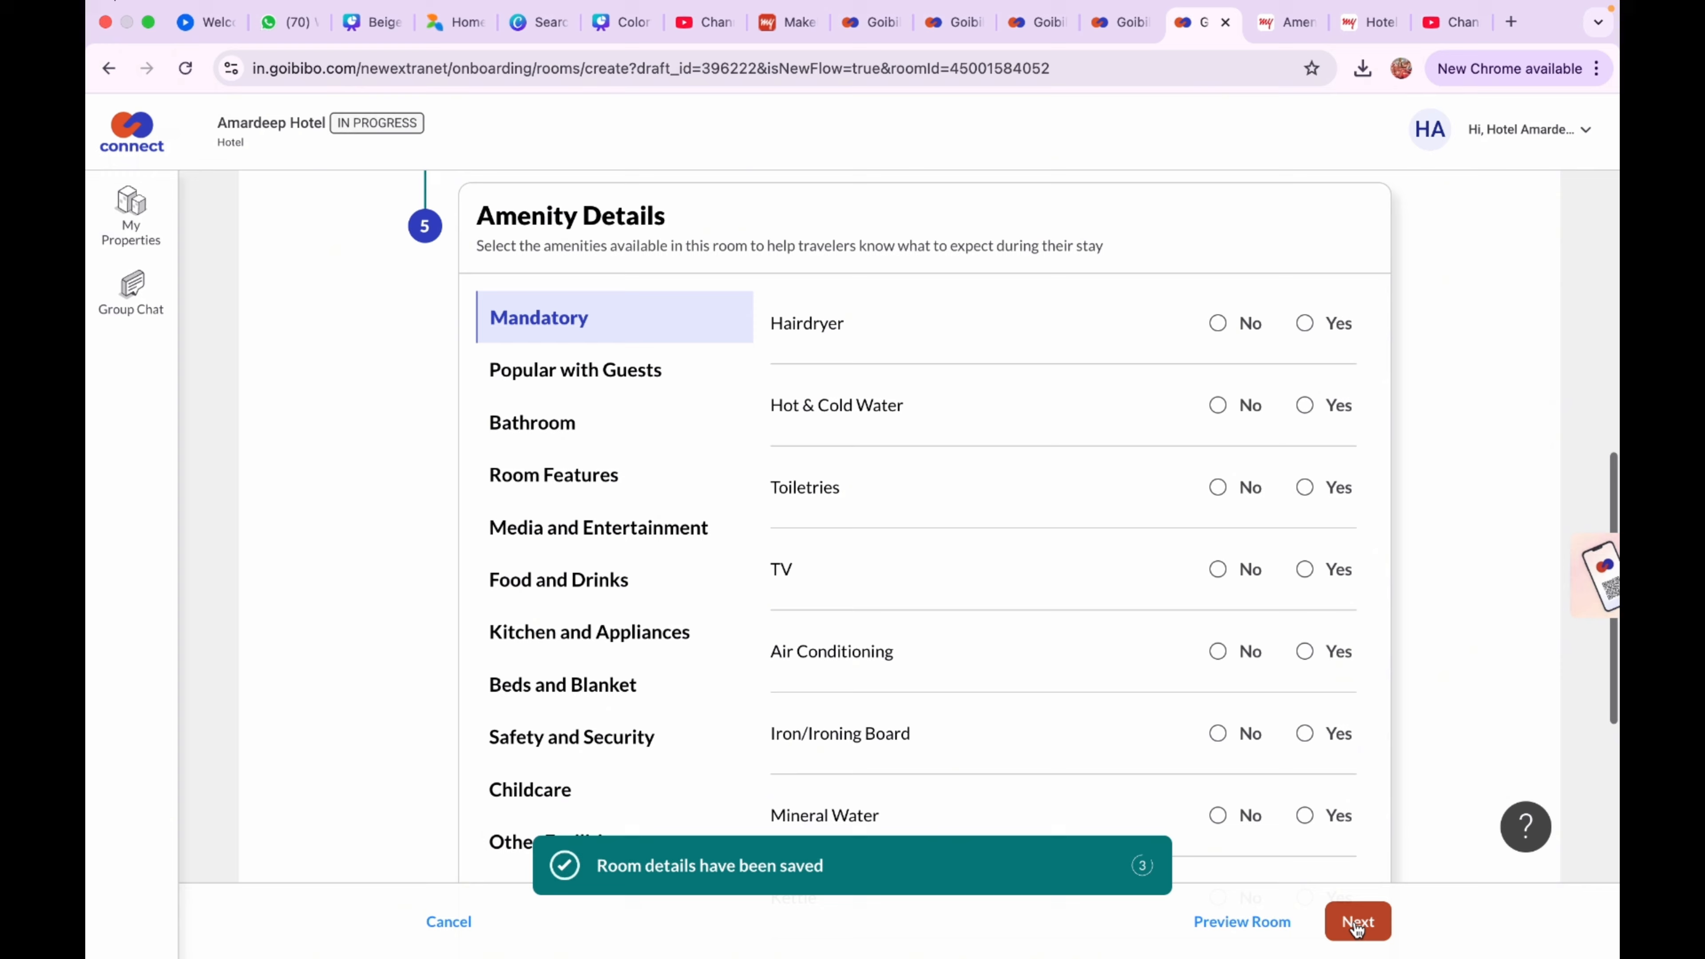
Mark no hairdryer, hot and cold water available, and toiletries as Shampoo and Soap
left_click(1218, 324)
left_click(1304, 405)
left_click(1304, 487)
left_click(1275, 537)
left_click(980, 620)
scroll(1081, 671, "down", 2)
left_click(967, 619)
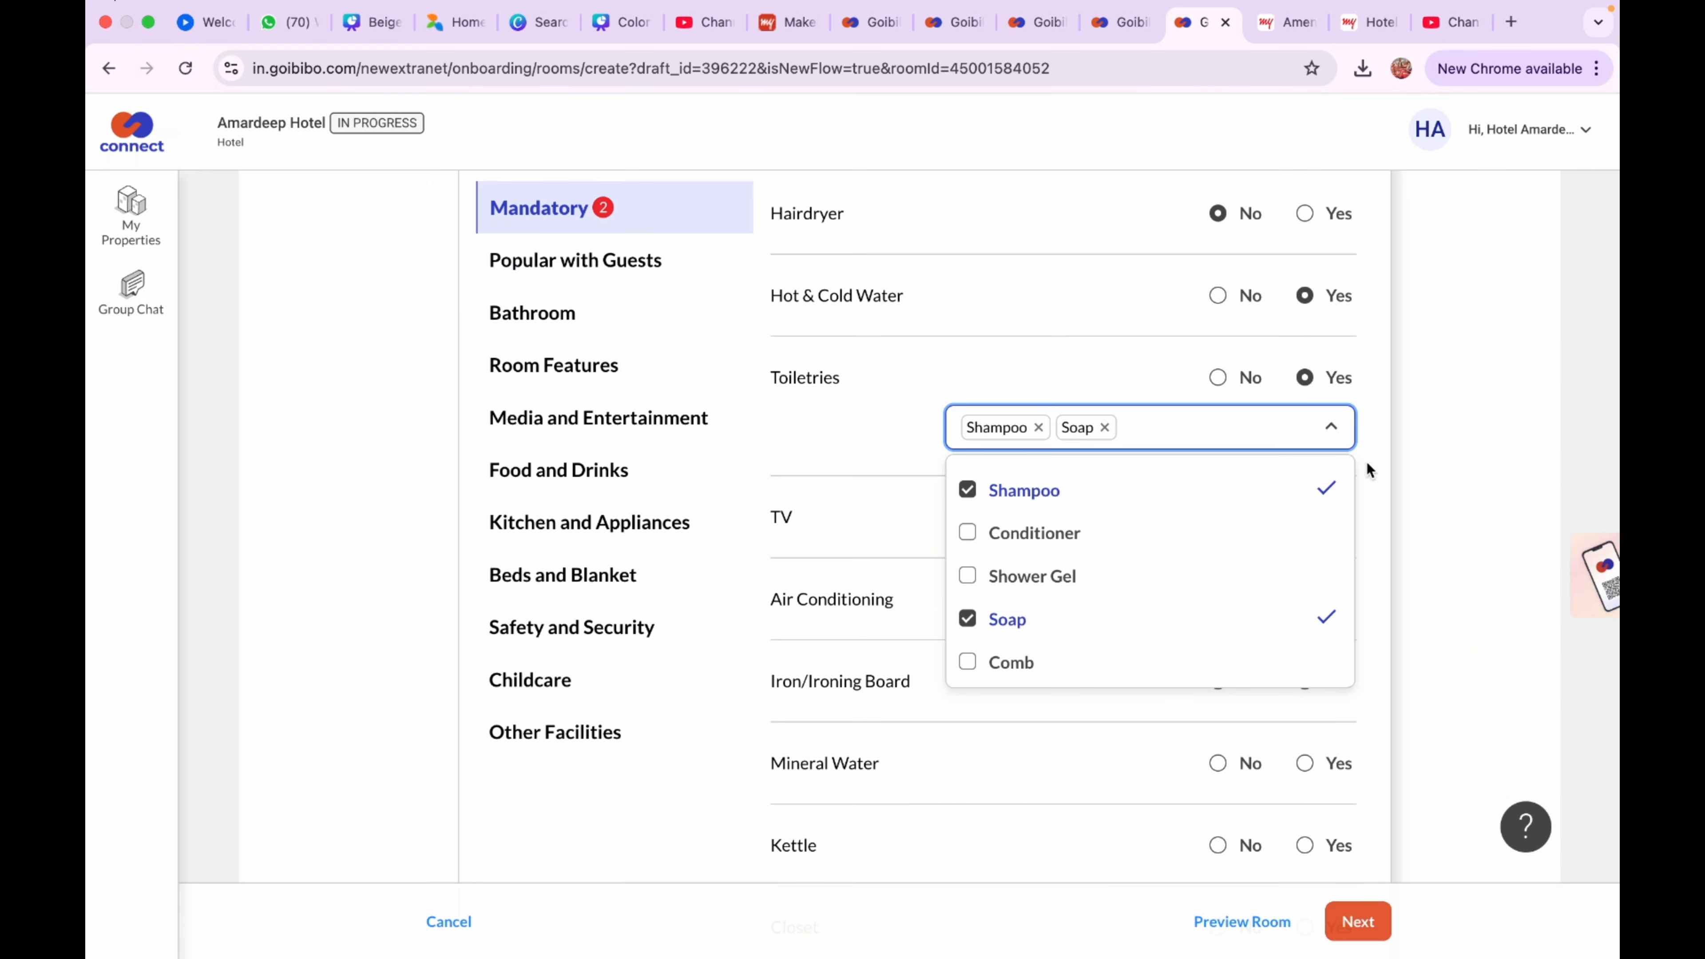
left_click(1367, 462)
Set an LED TV and room-controlled All-Weather (Hot & Cold) air conditioning
left_click(1305, 516)
left_click(1184, 568)
left_click(1001, 678)
left_click(1365, 573)
left_click(1305, 655)
left_click(1176, 705)
left_click(1020, 689)
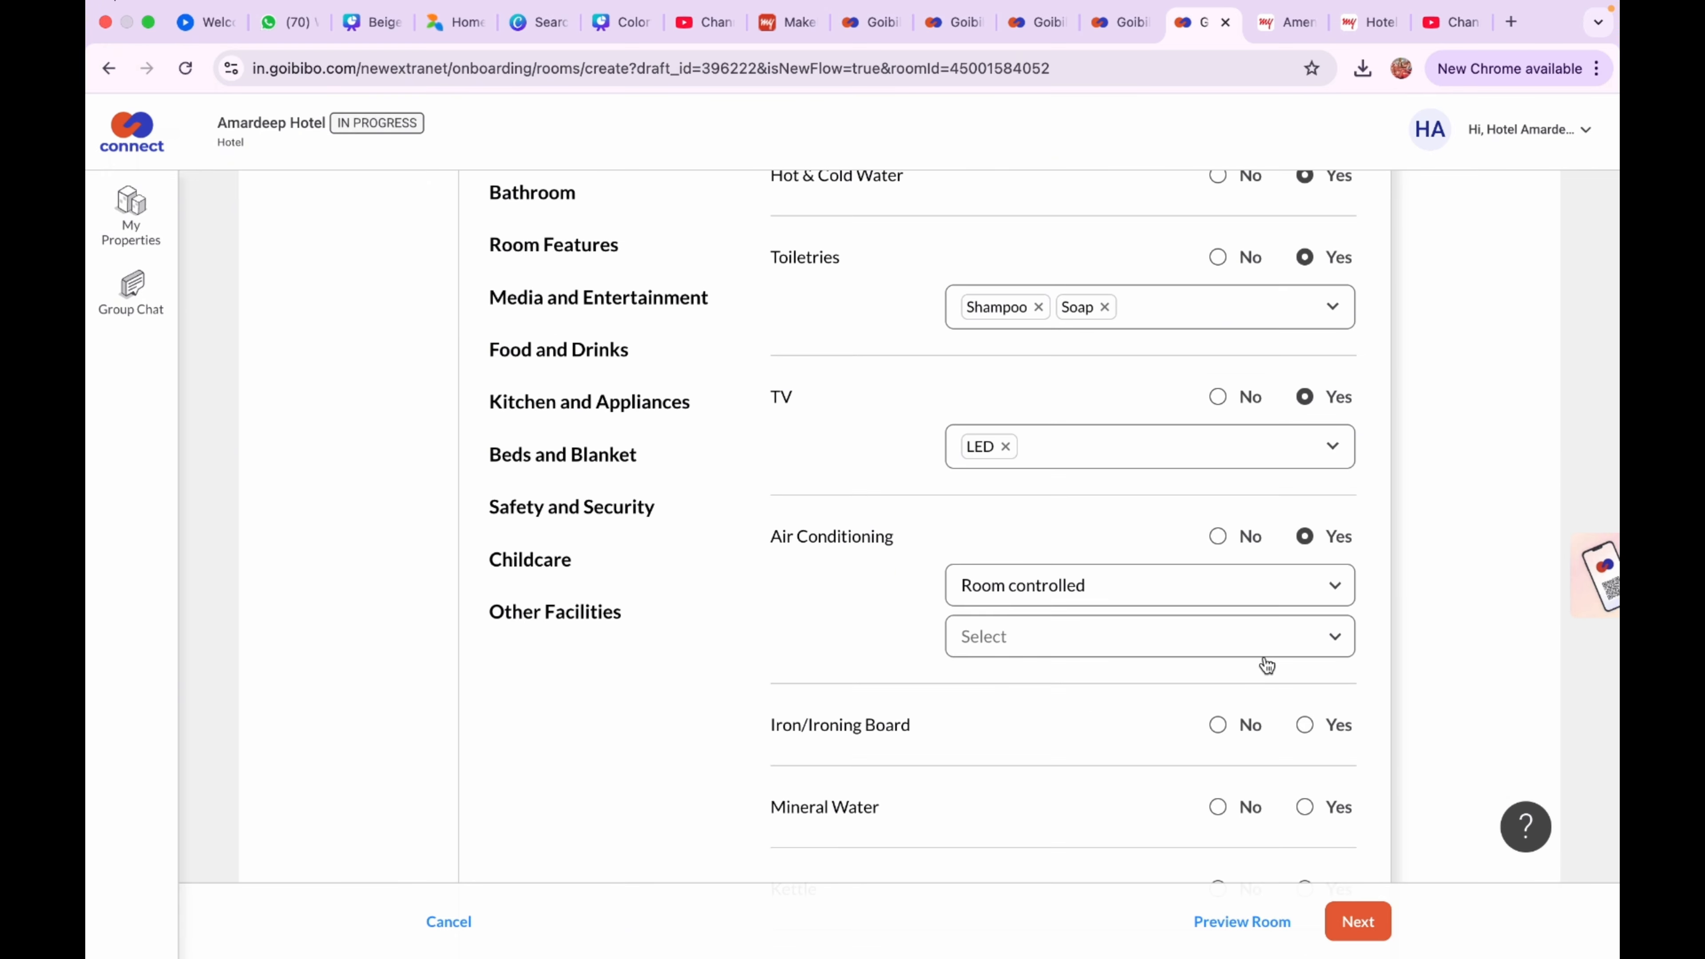
left_click(1262, 642)
left_click(1254, 702)
Mark paid mineral water and a chair; no iron, kettle, closet, mini bar or telephone; save
left_click(1252, 638)
left_click(1242, 728)
scroll(1262, 672, "down", 3)
left_click(1302, 573)
left_click(1242, 622)
left_click(1135, 734)
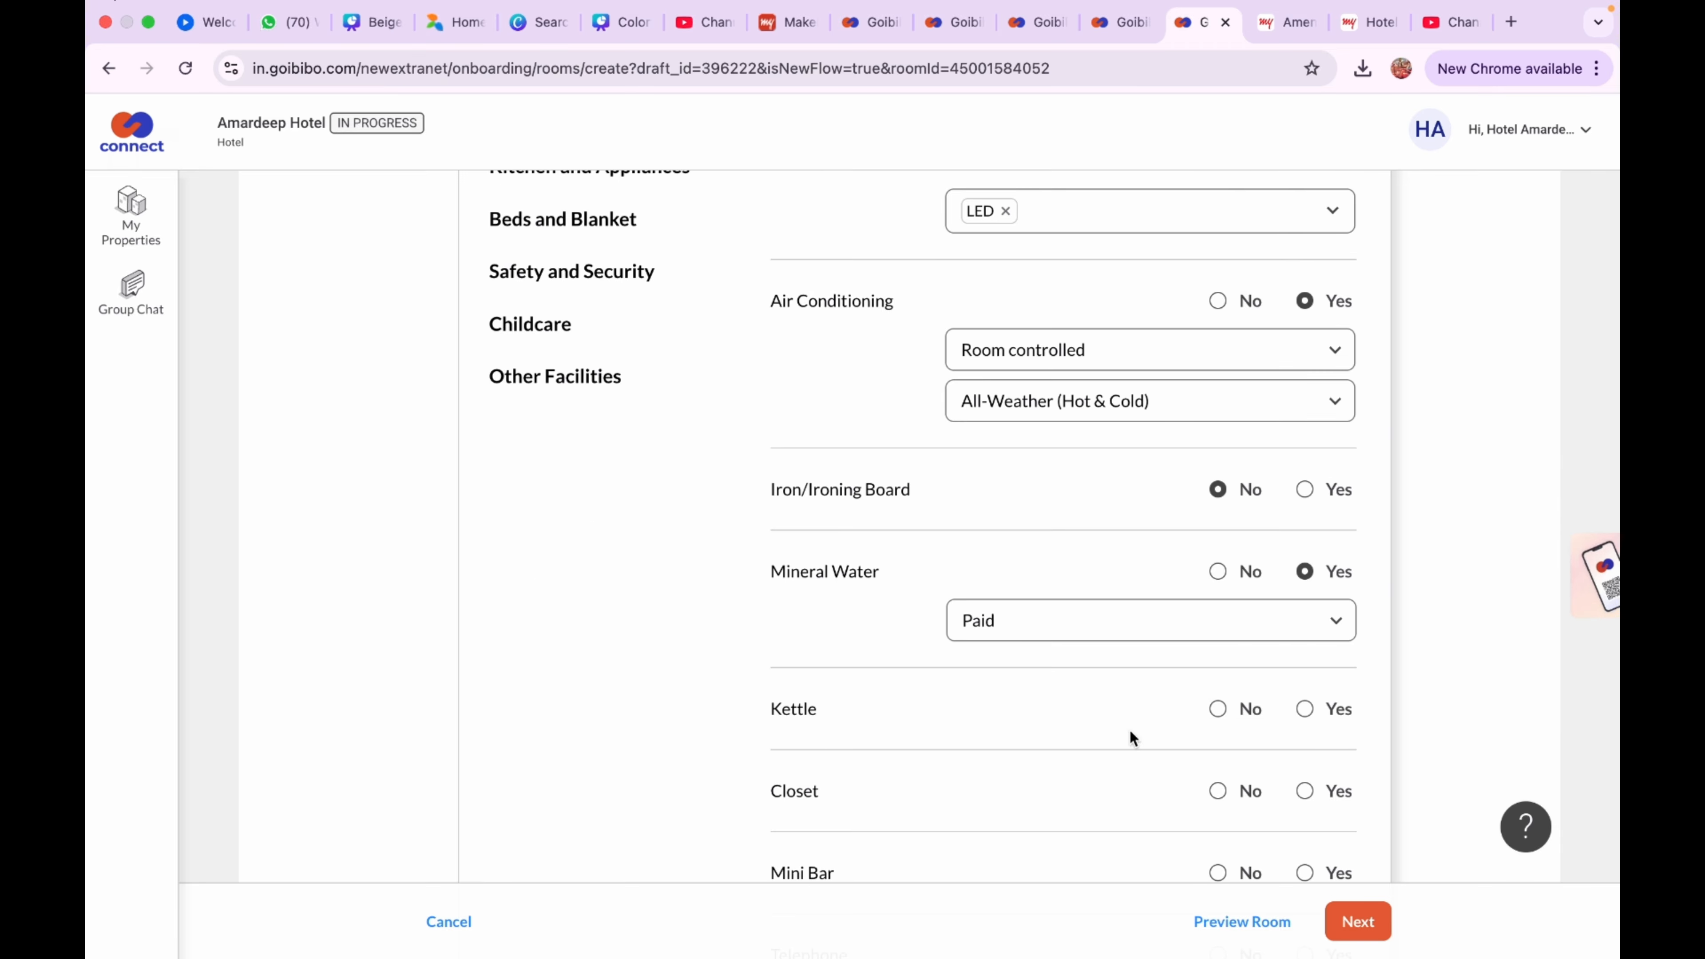
left_click(1219, 710)
scroll(1220, 713, "down", 3)
left_click(1222, 585)
left_click(1222, 664)
left_click(1234, 746)
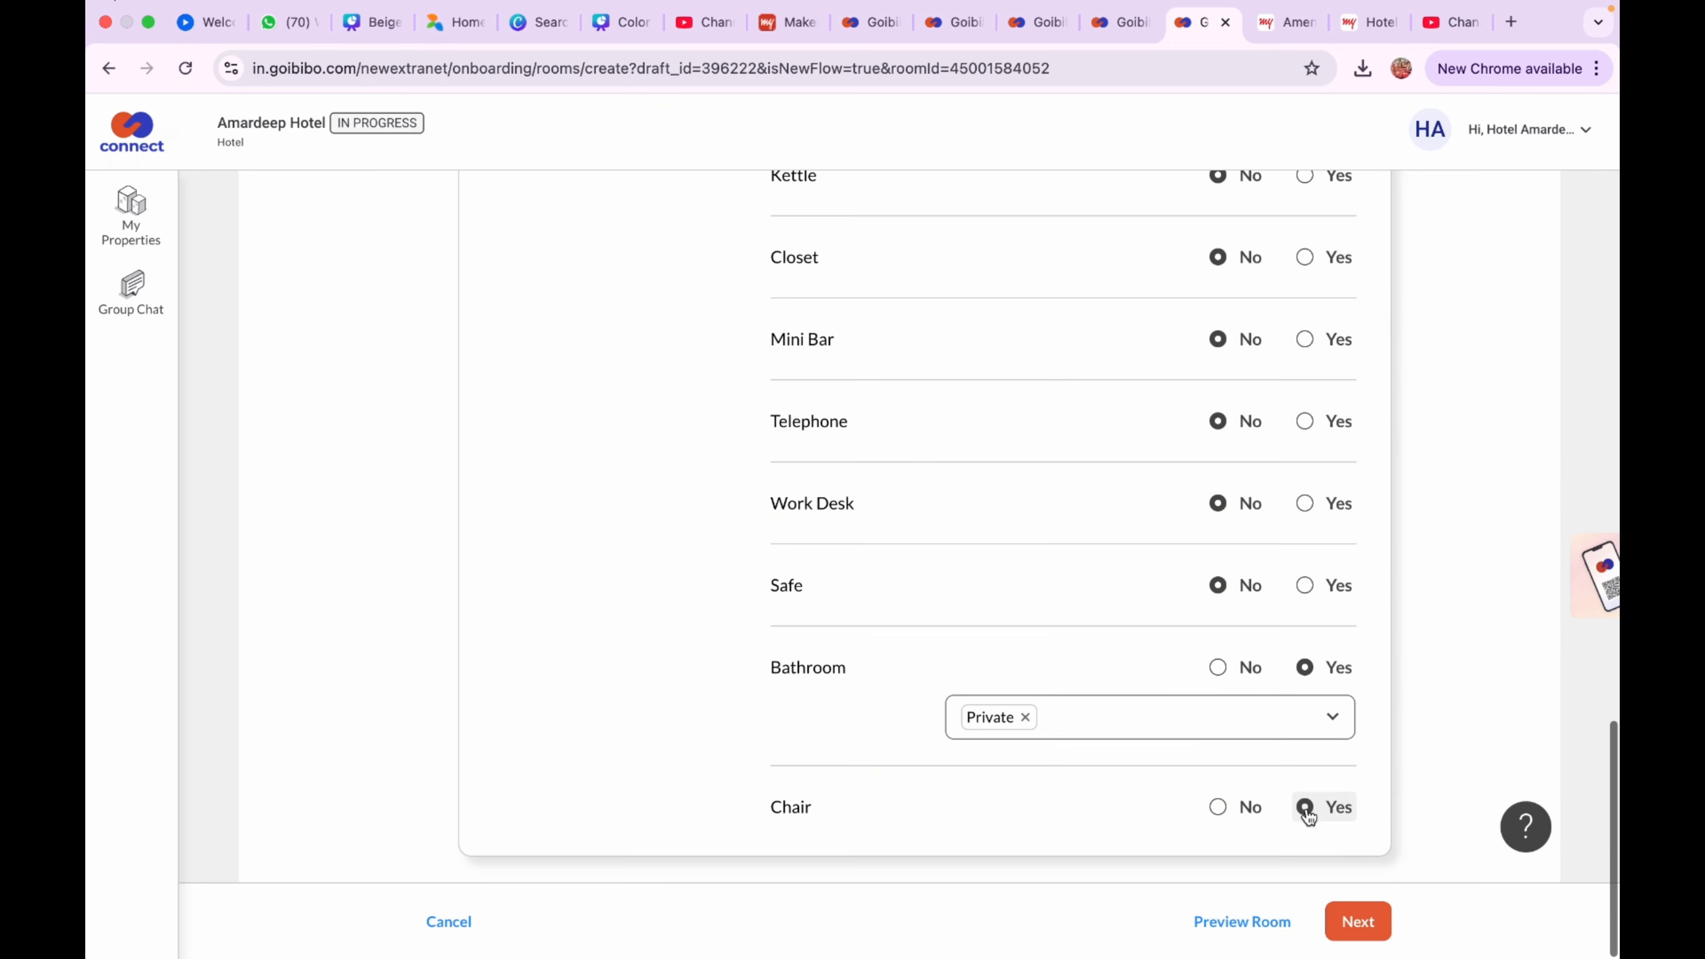
left_click(1355, 921)
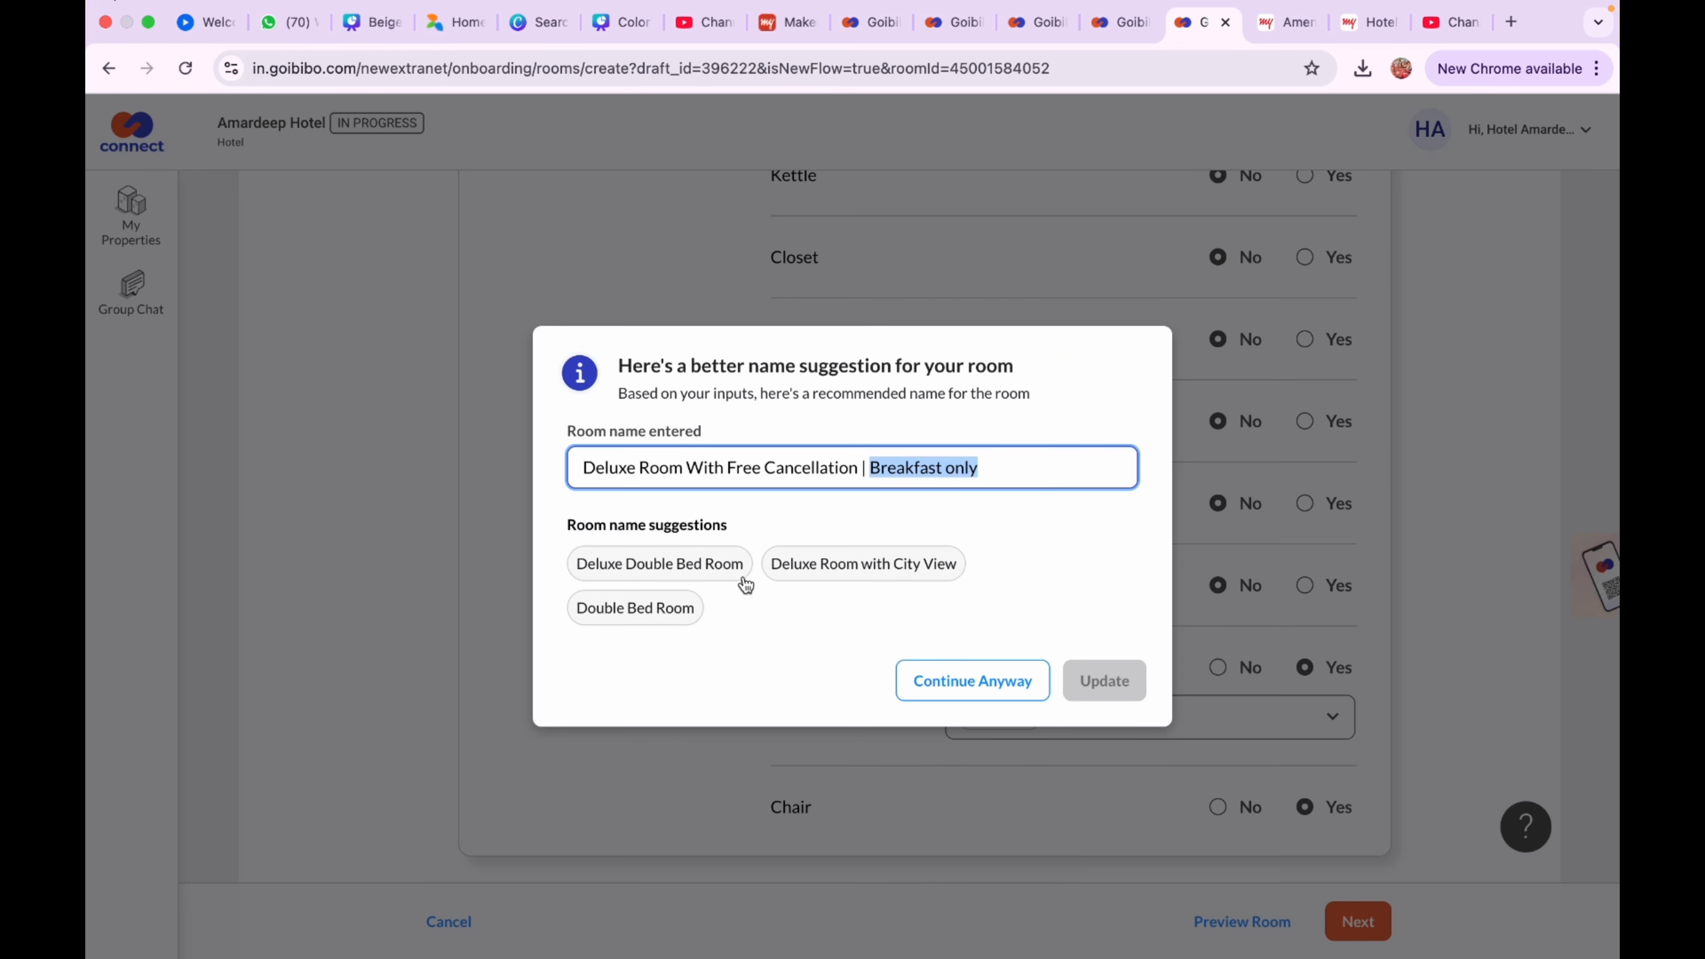
Name the second room 'Deluxe Double Bed Room | With Free Breakfast' and update it
left_click(712, 575)
left_click(791, 478)
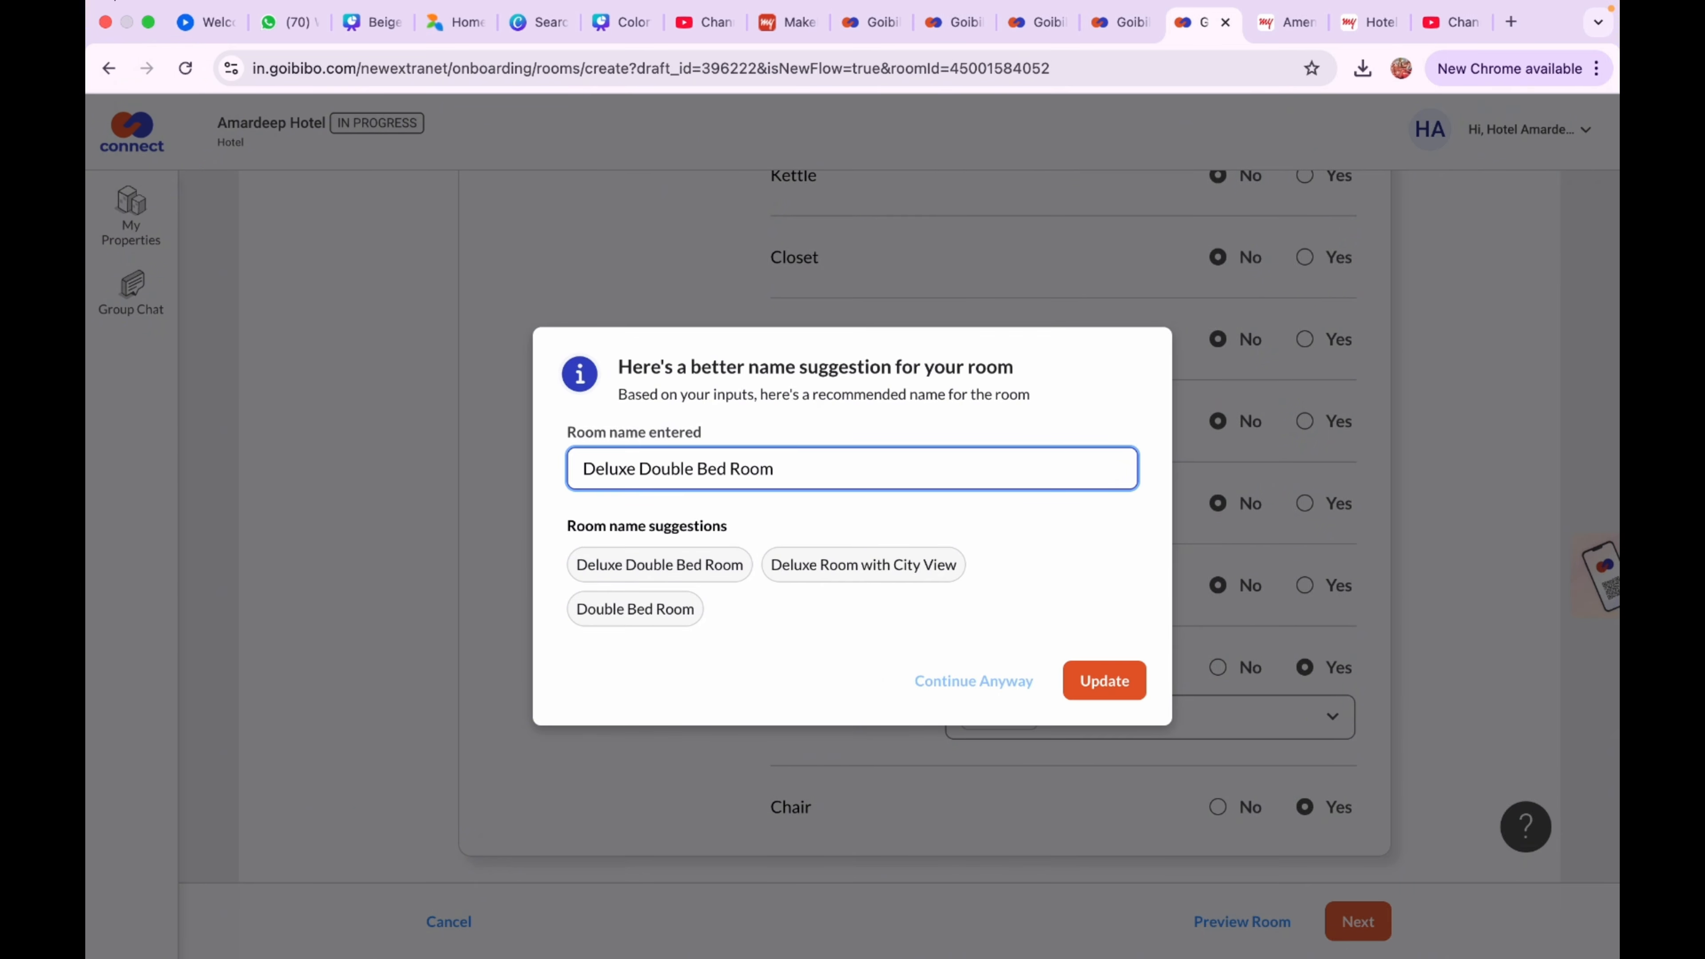
type("| Breakfast only")
left_click(786, 469)
type("With Free")
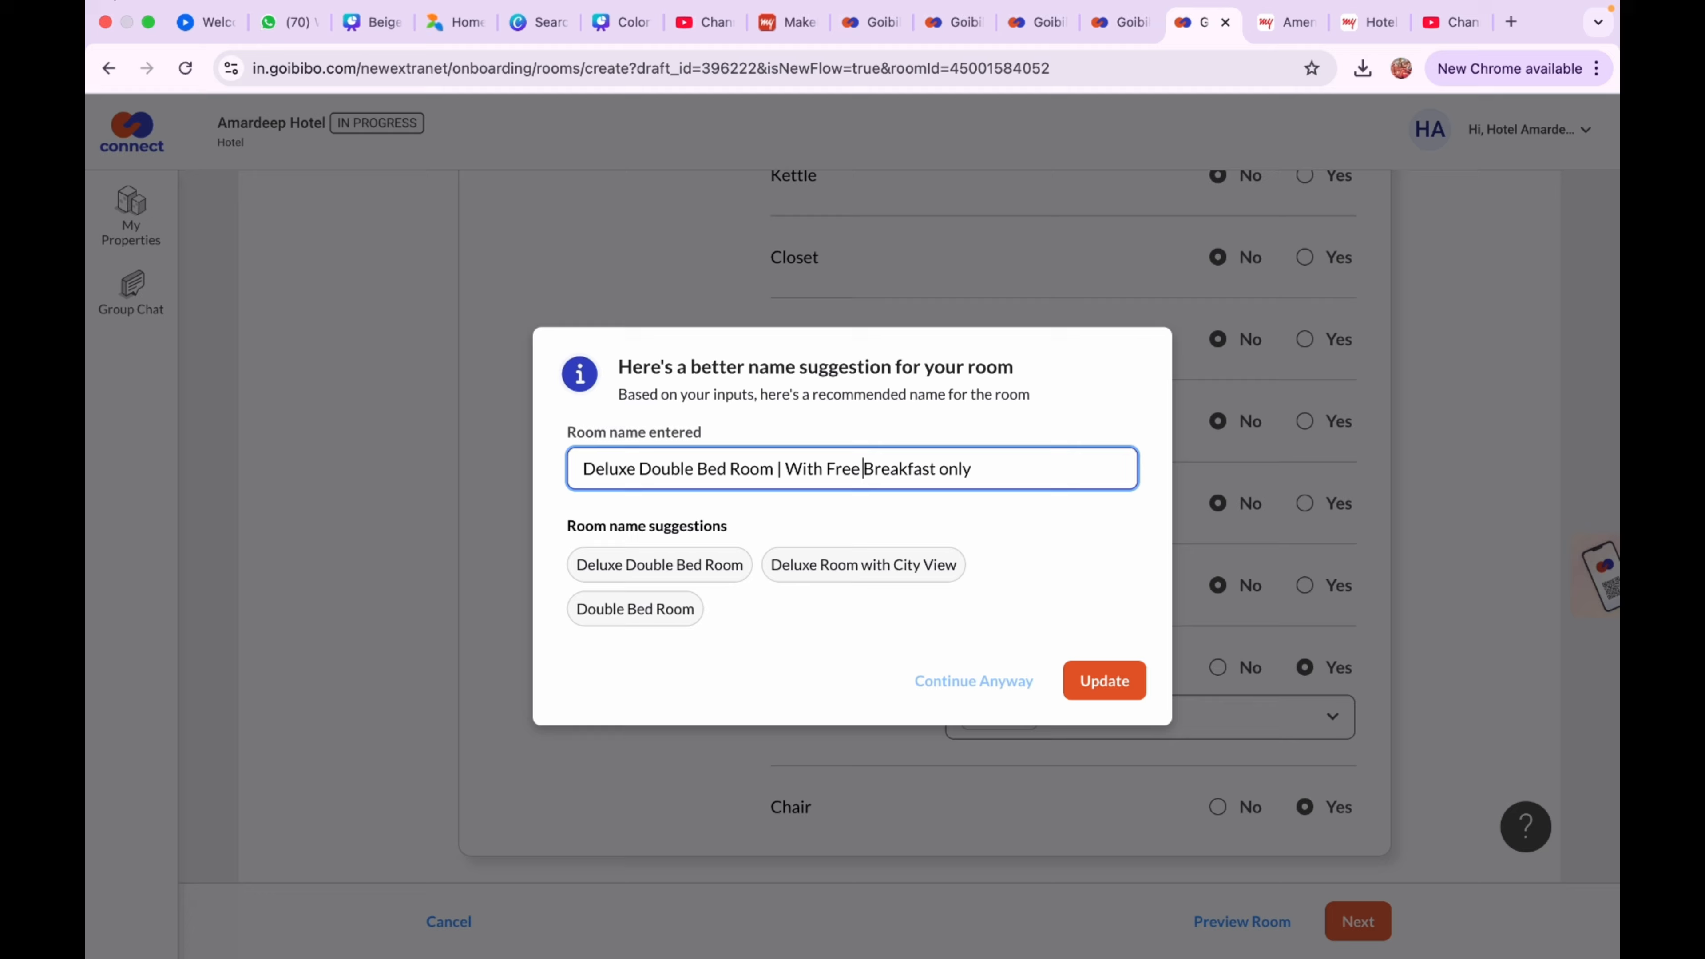
left_click(974, 470)
key("BackSpace")
key("BackSpace")
key("BackSpace")
key("BackSpace")
key("BackSpace")
left_click(1117, 684)
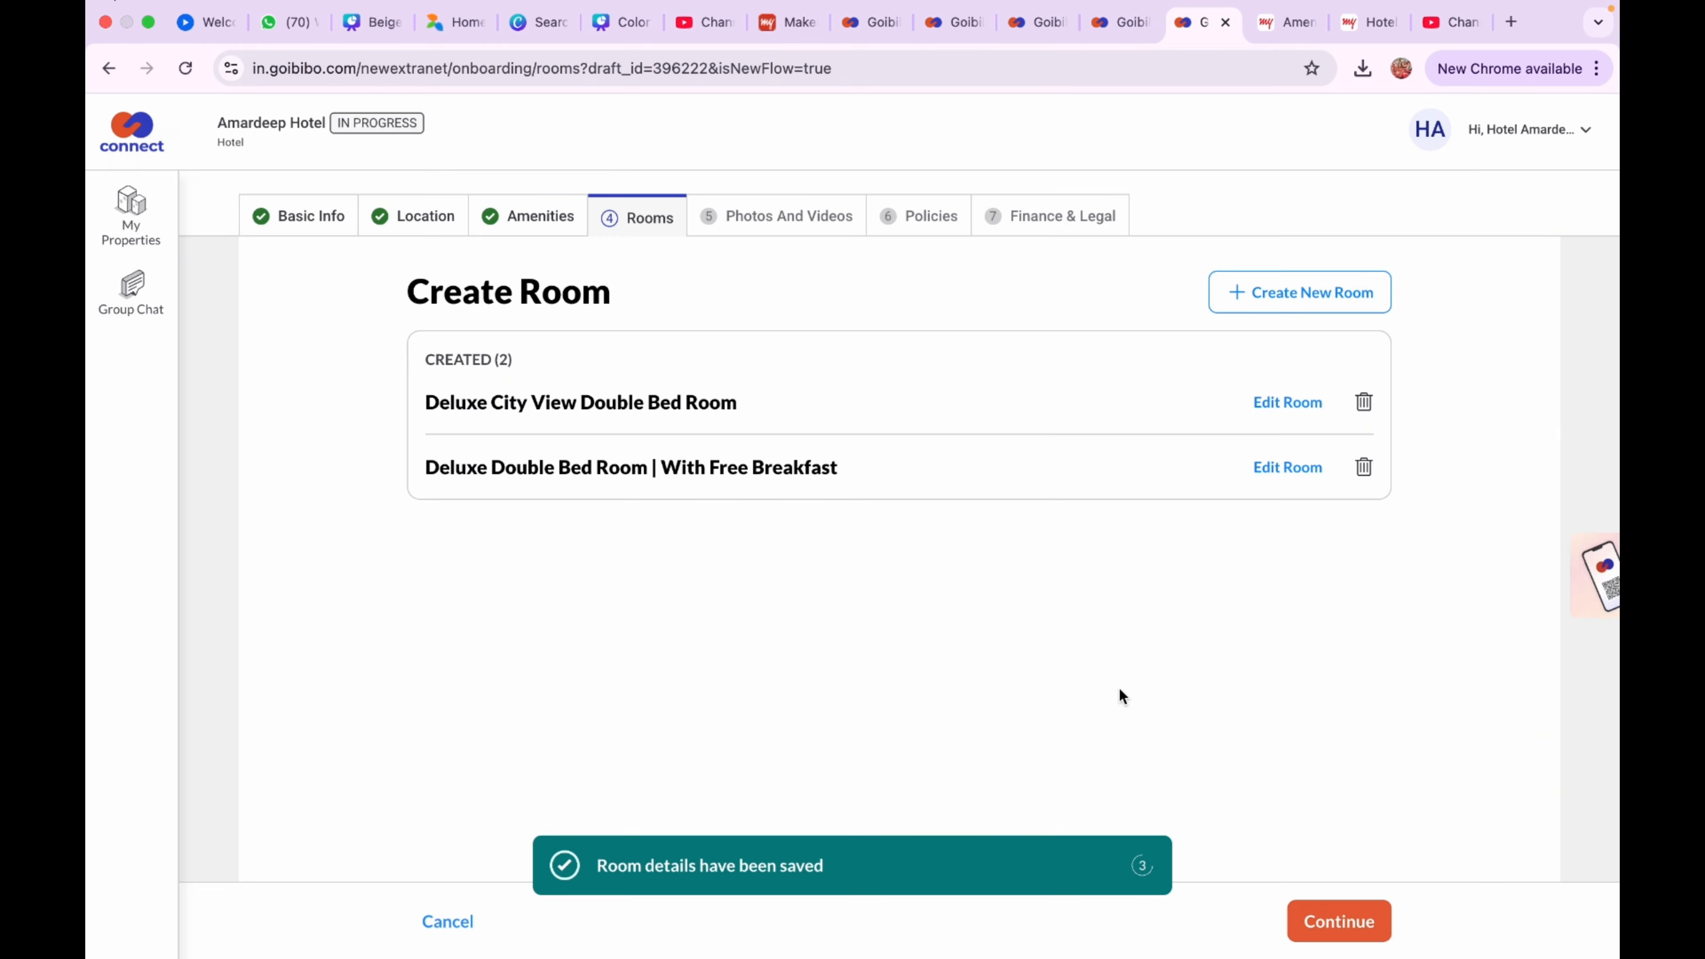
Continue to Photos and Videos and open the upload file picker on the Downloads folder
left_click(1358, 927)
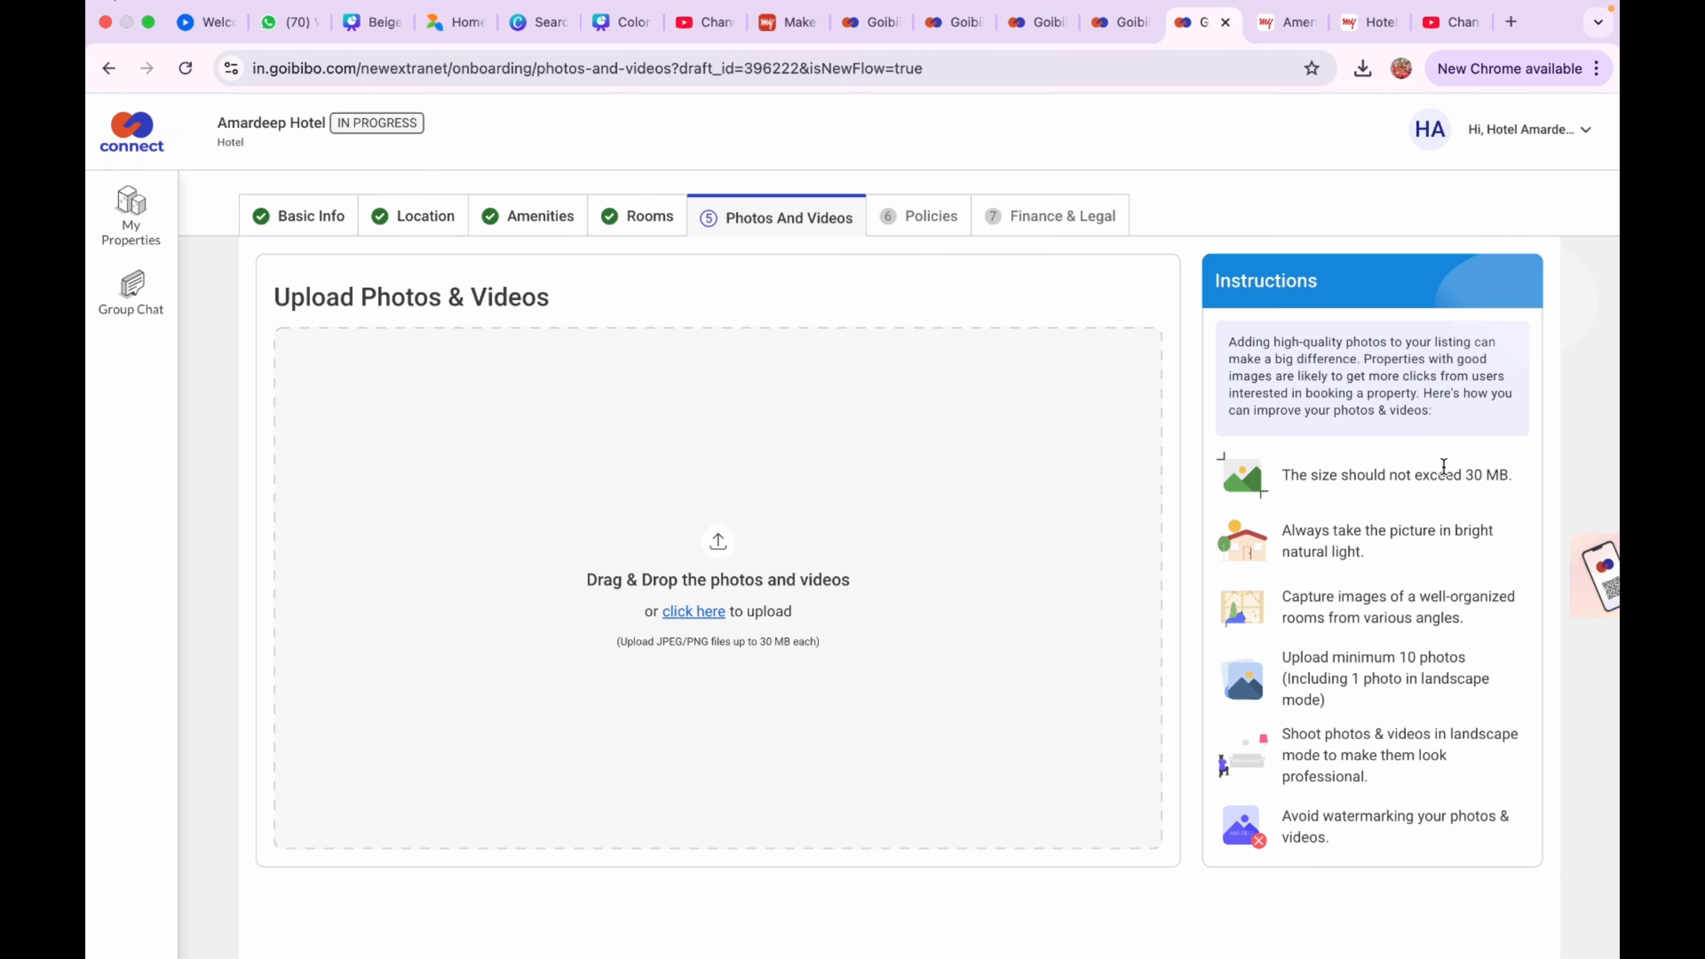
left_click(704, 612)
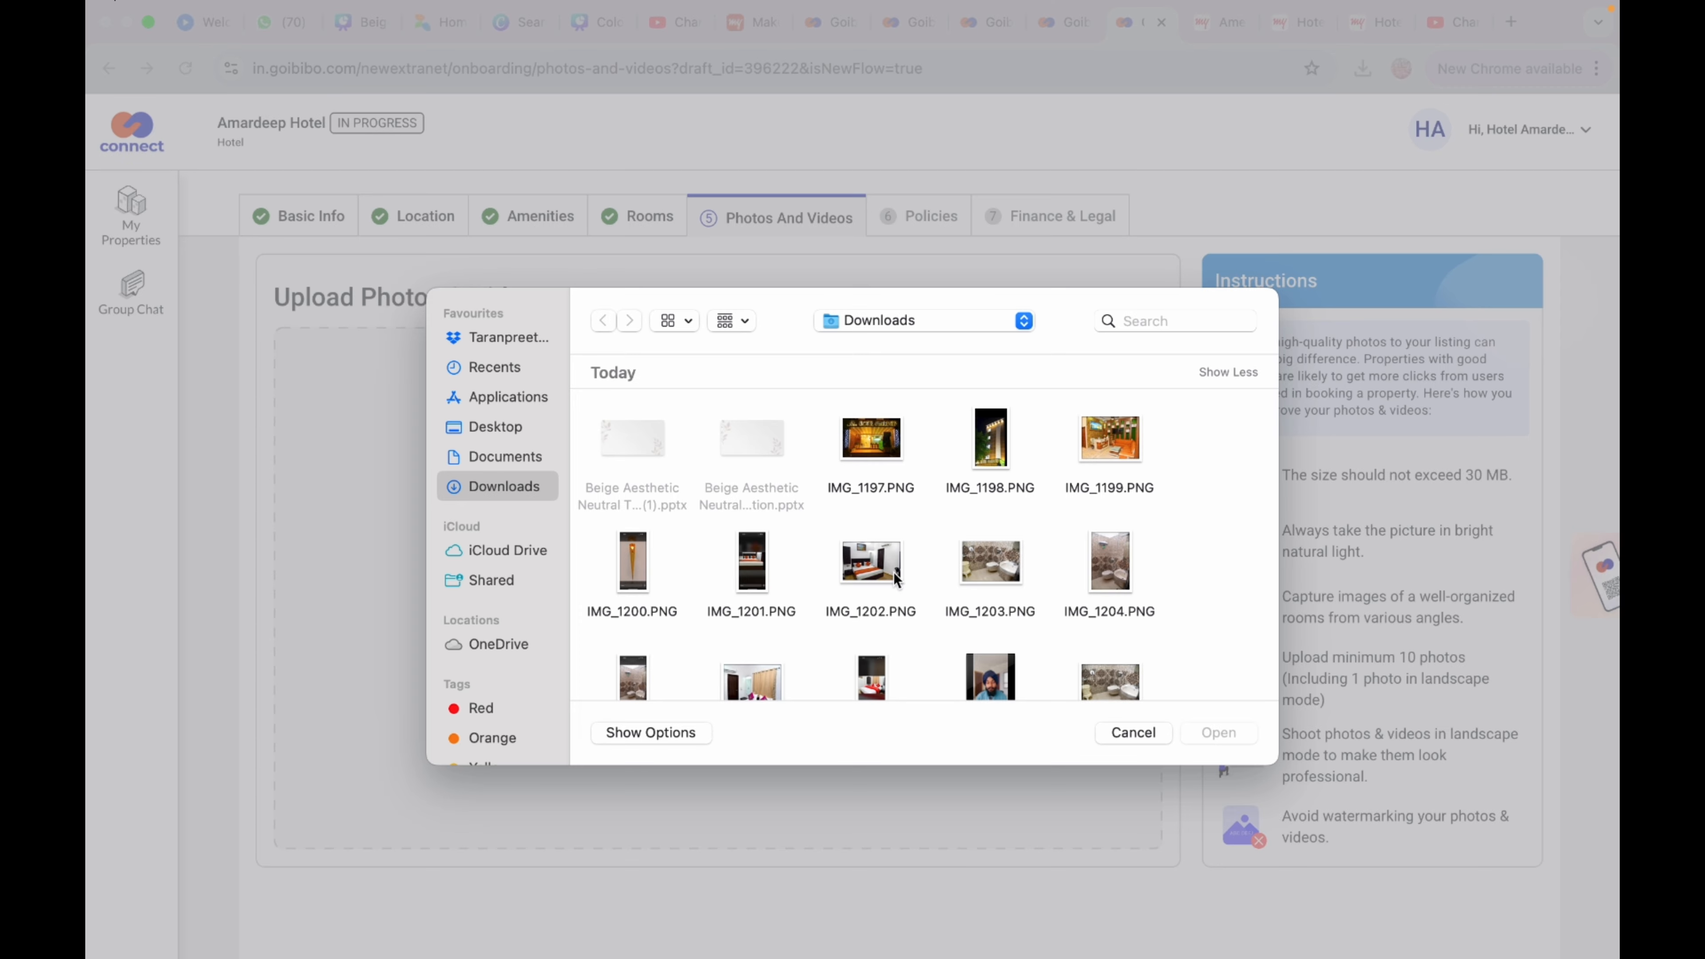
scroll(896, 576, "down", 2)
left_click(496, 368)
left_click(505, 487)
scroll(853, 516, "down", 2)
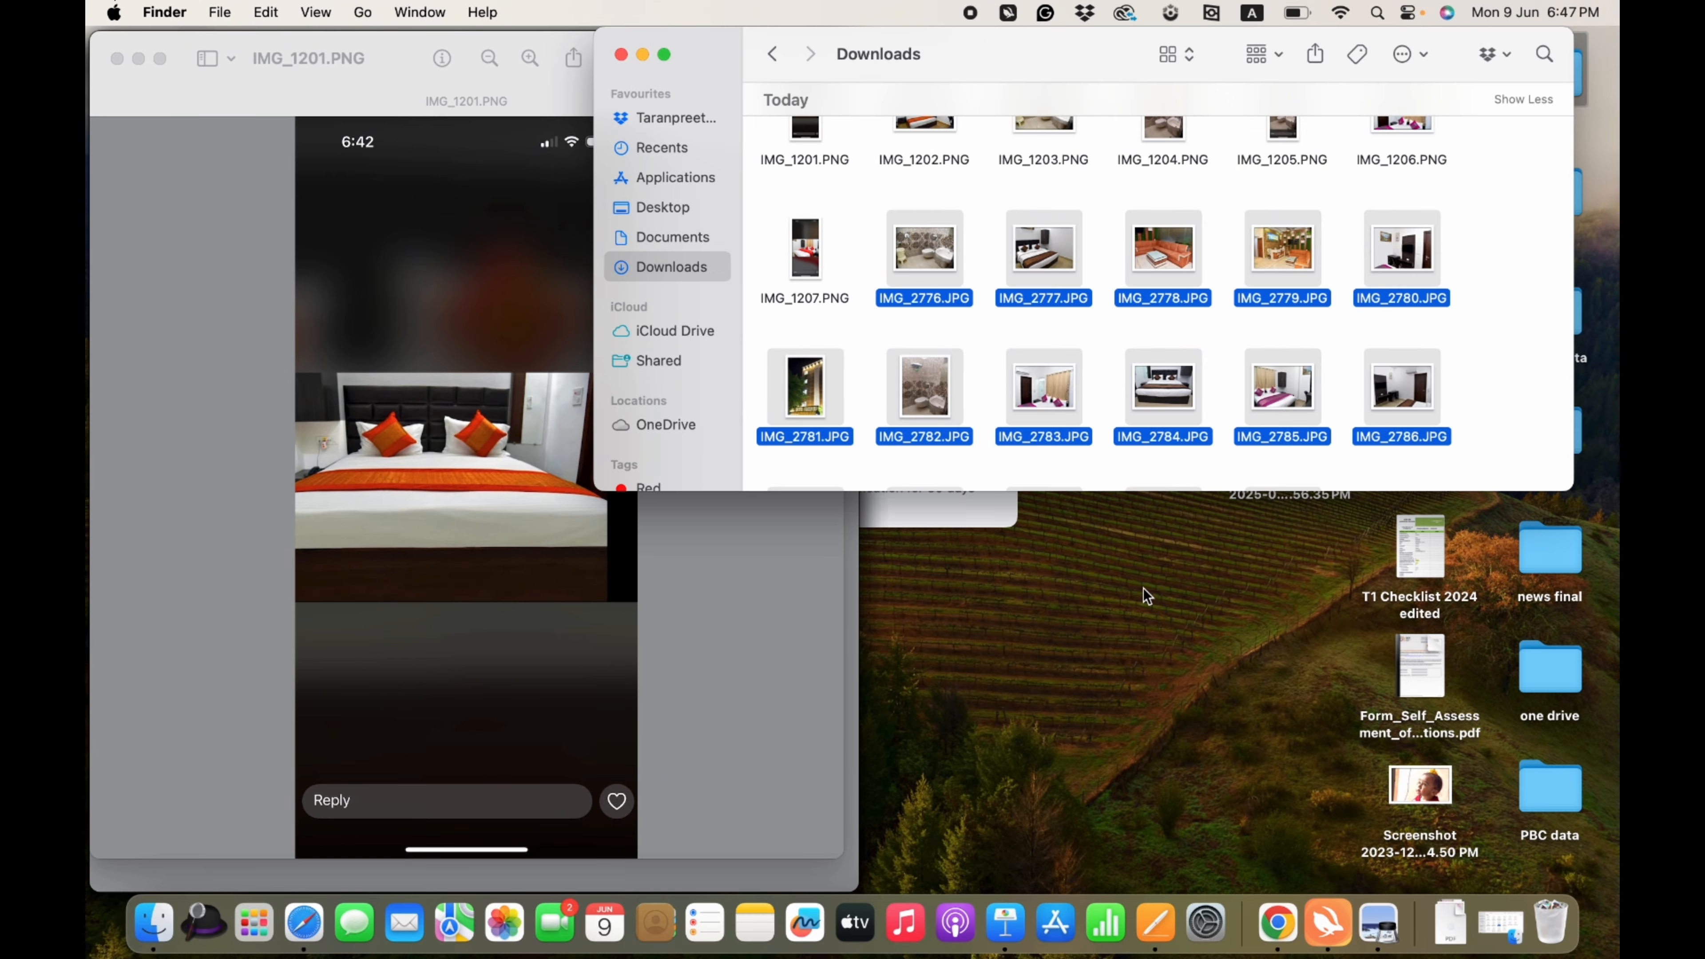
Move images IMG_1197 through IMG_1207 from Downloads to the Bin
scroll(1303, 325, "up", 5)
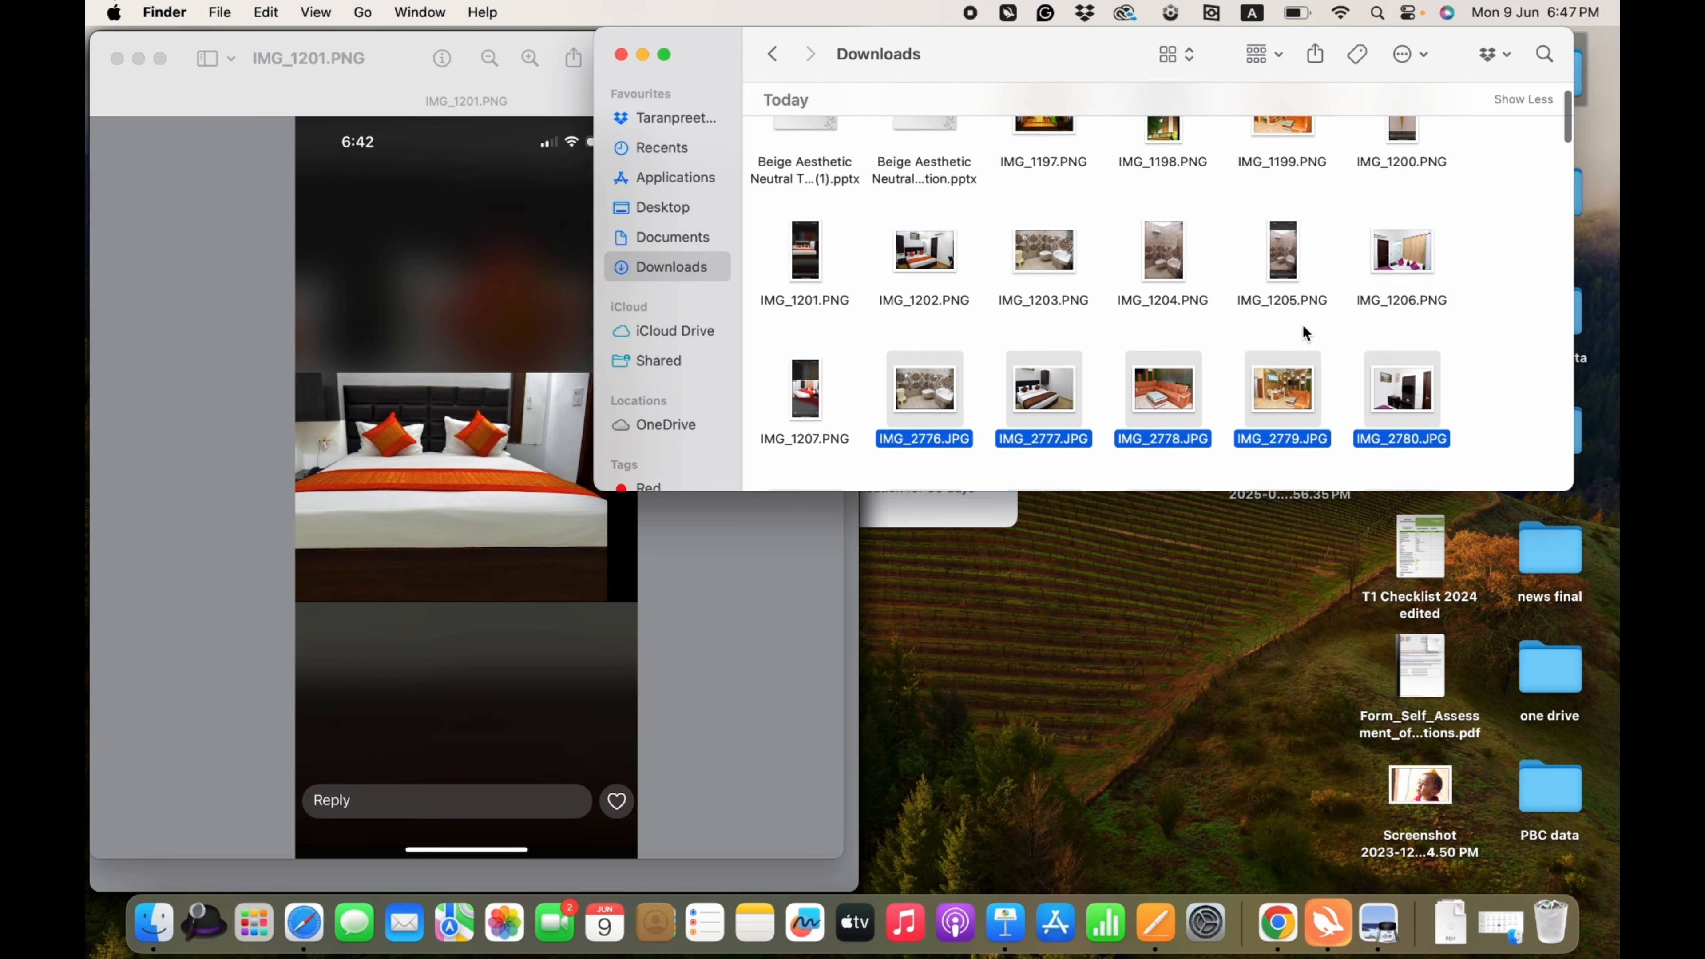
left_click_drag(1471, 285, 786, 314)
left_click_drag(1163, 298, 1550, 920)
left_click_drag(1454, 147, 1046, 172)
left_click_drag(1045, 167, 1550, 920)
left_click_drag(1044, 148, 1549, 920)
Choose IMG_2781.JPG and IMG_2789 as the hotel photos to upload
scroll(1262, 368, "up", 1)
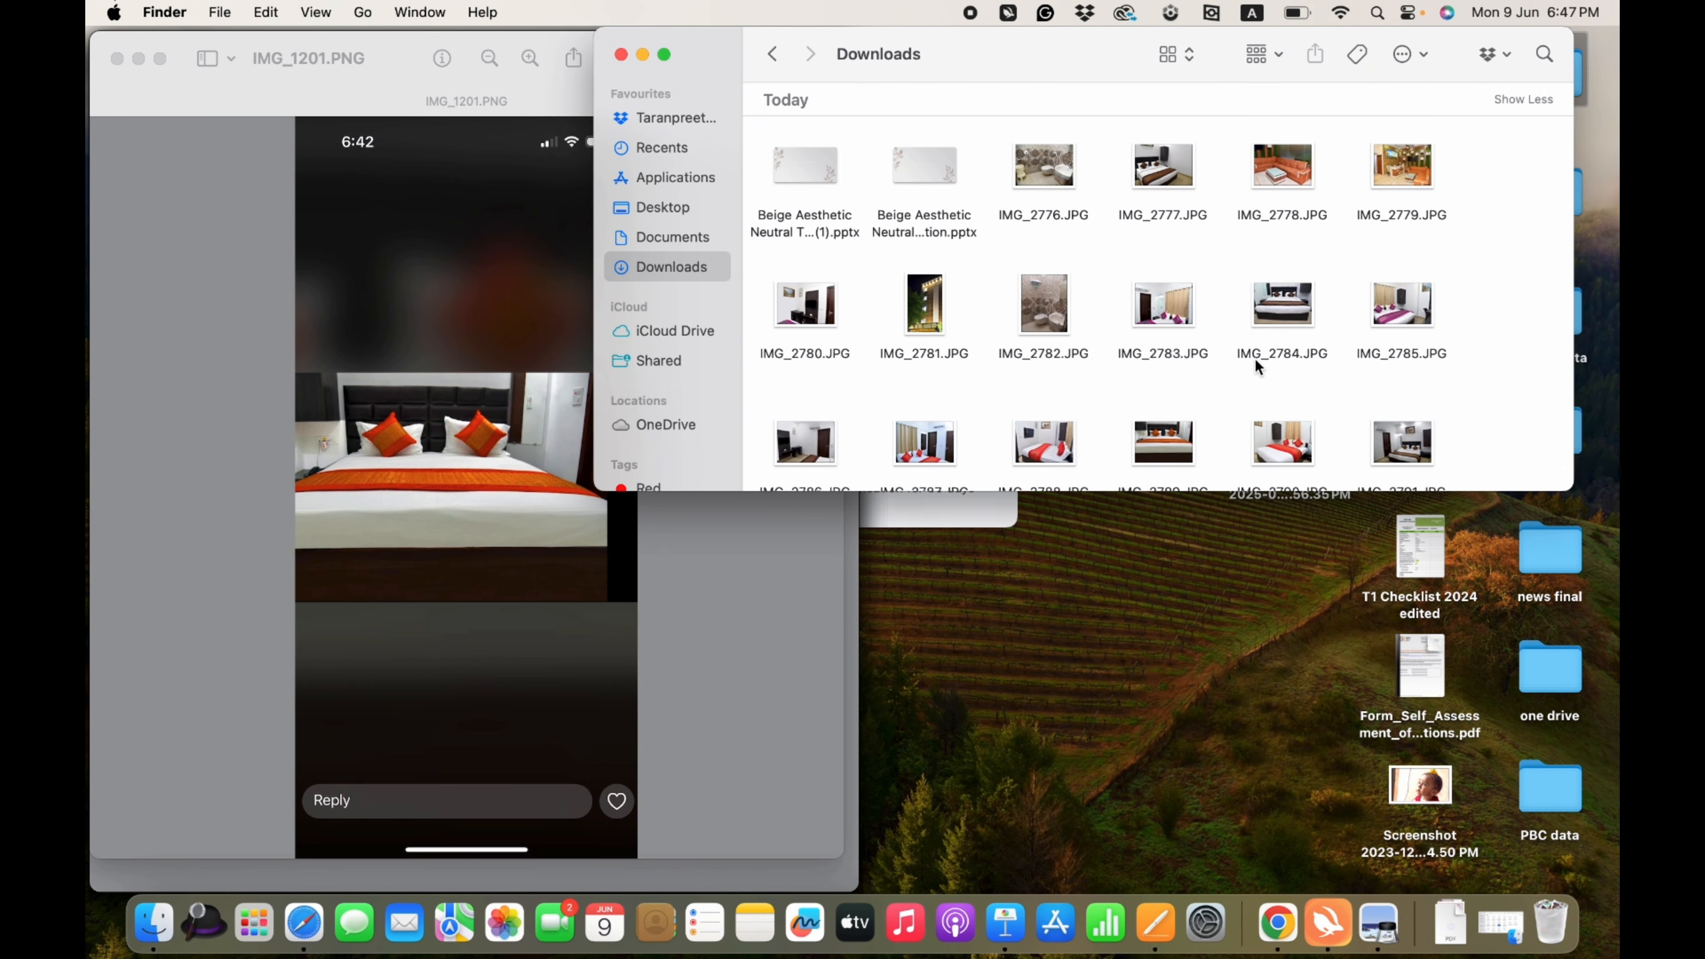
left_click(1277, 923)
scroll(1043, 563, "down", 2)
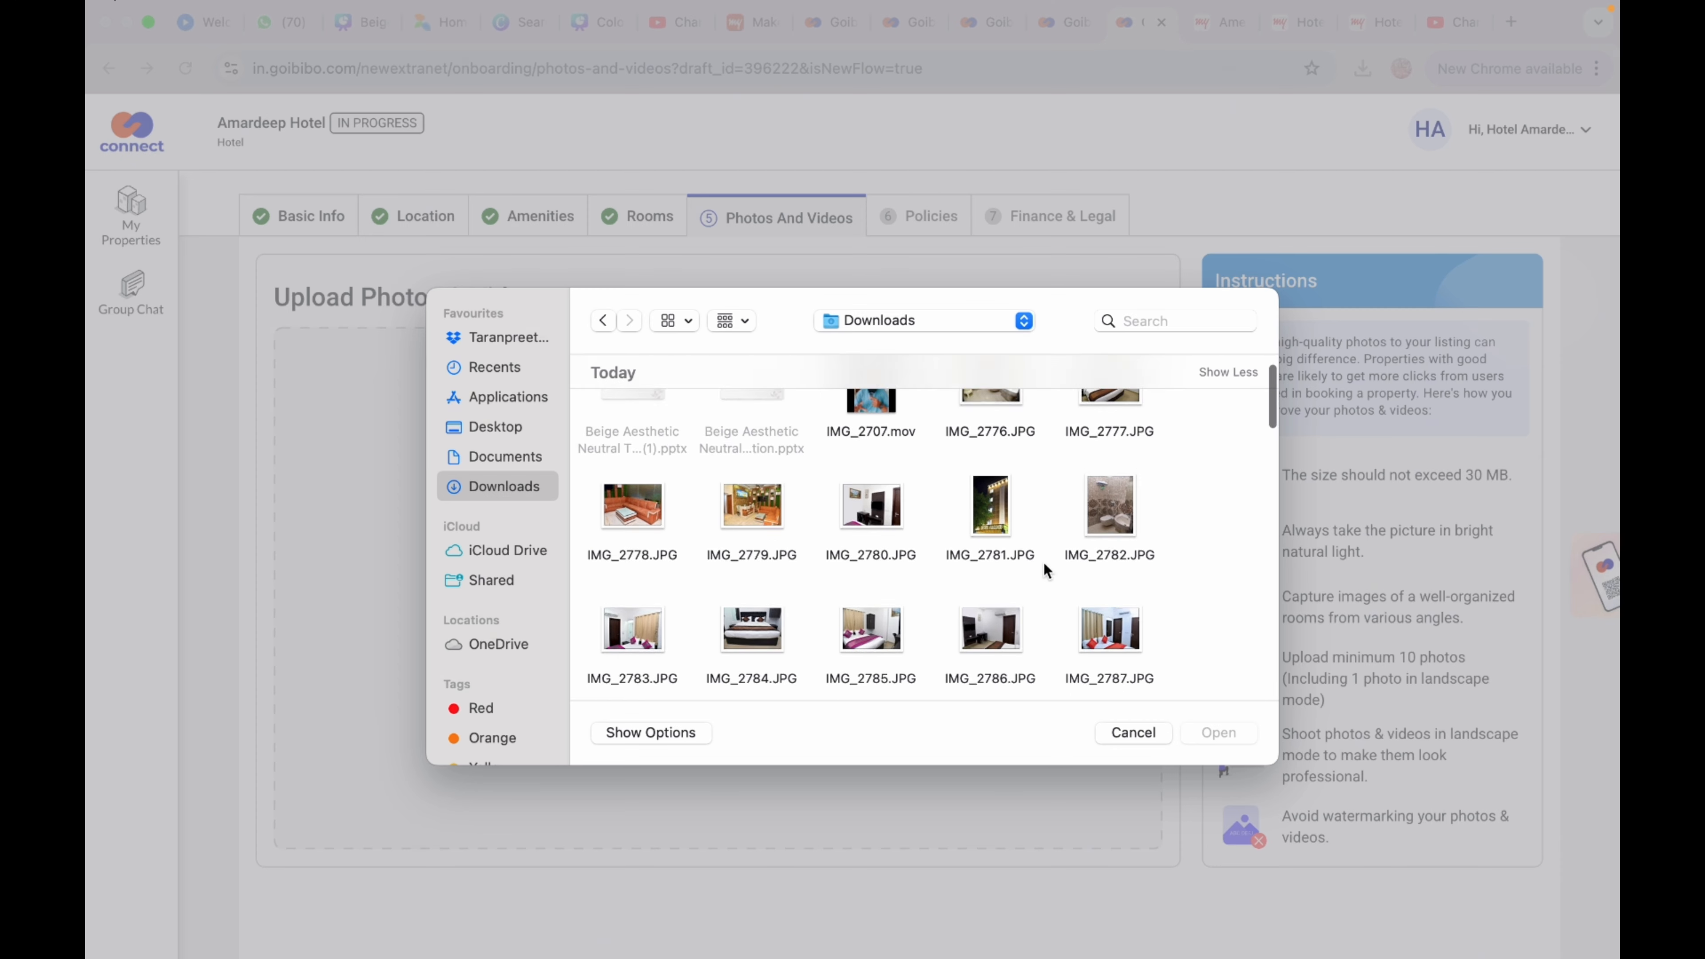
left_click(1000, 466)
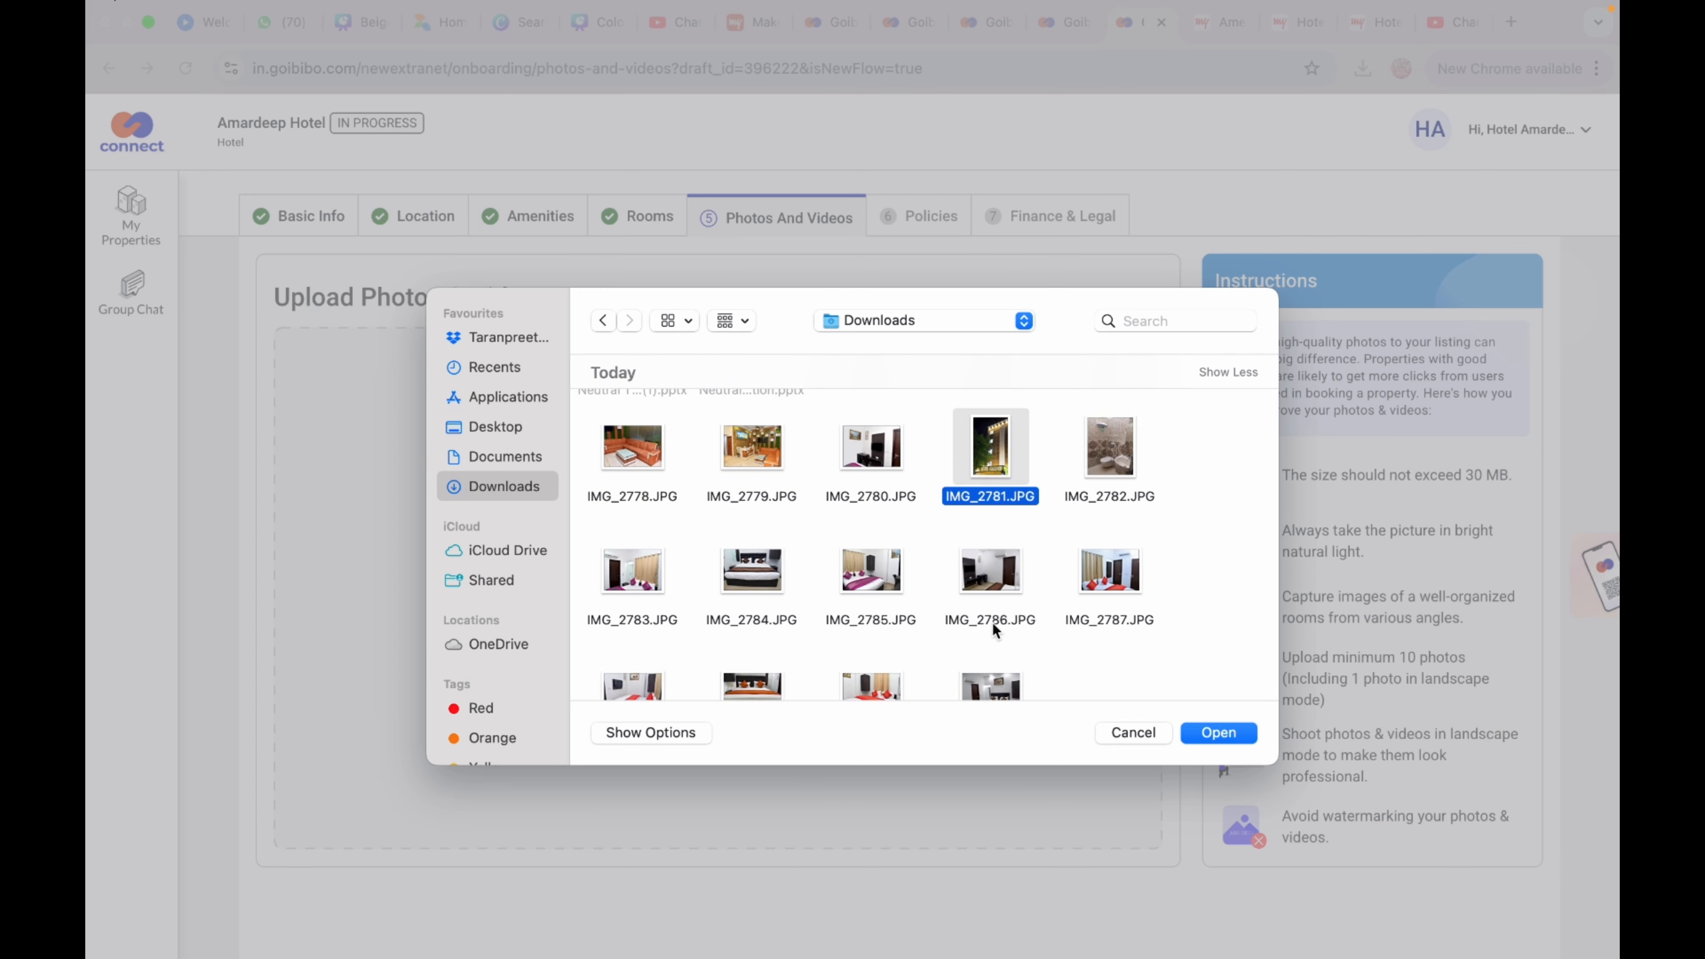
scroll(992, 622, "down", 3)
left_click(753, 608, "super")
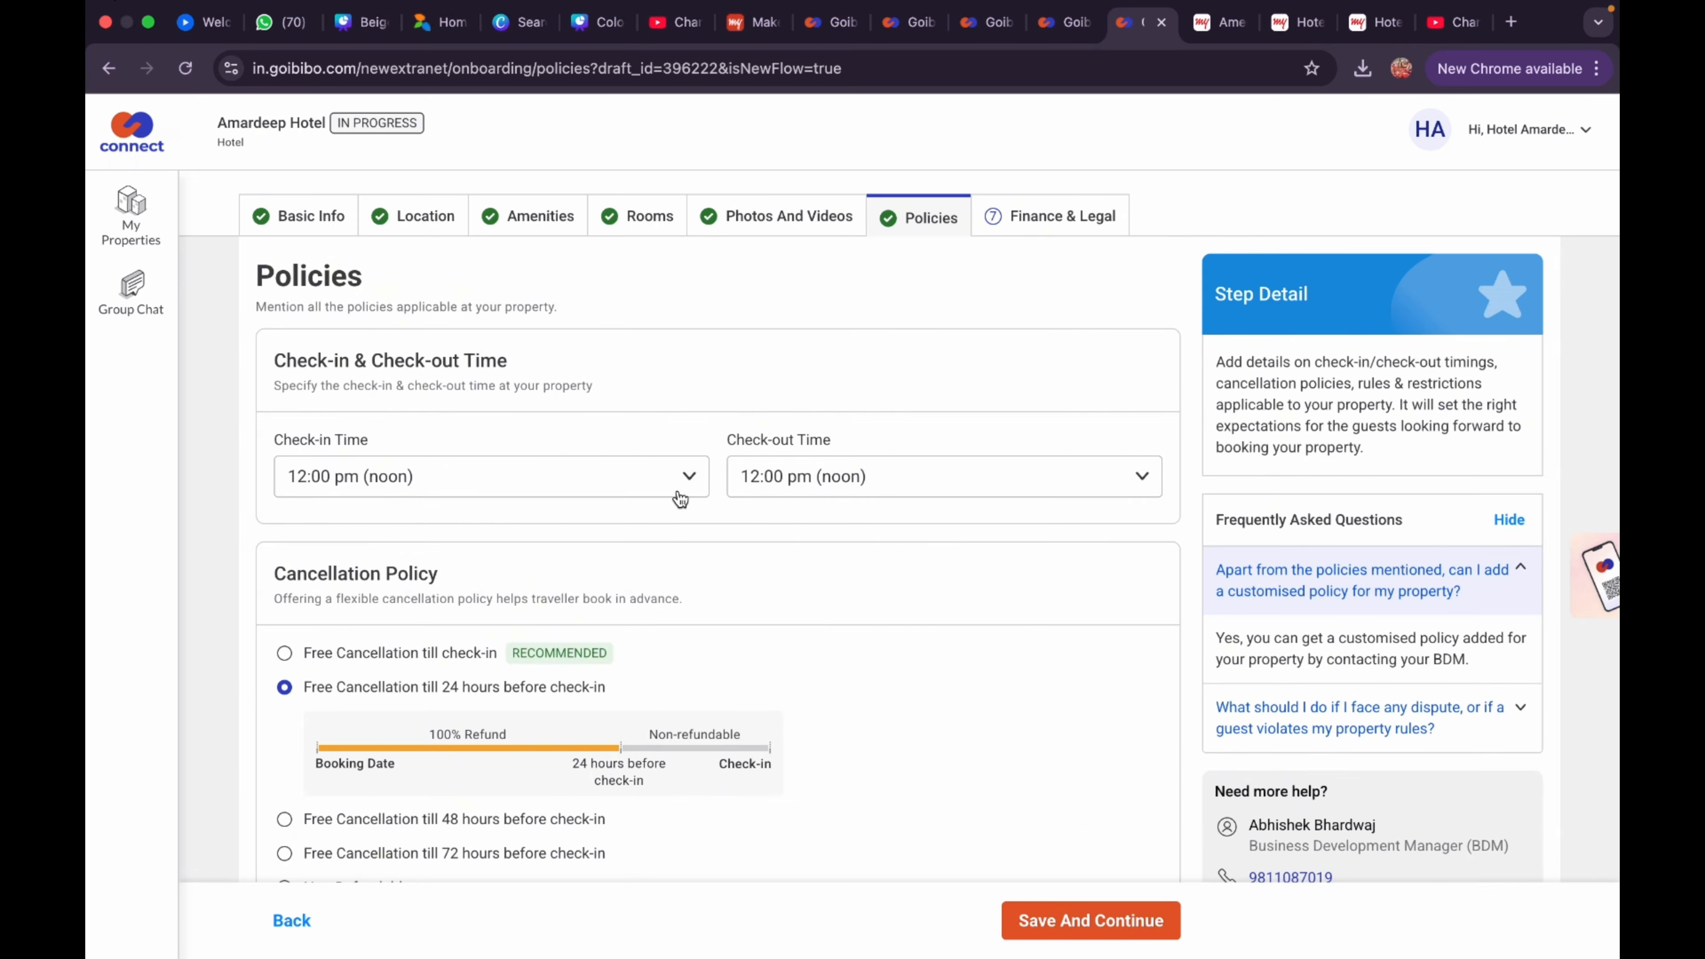
left_click(632, 489)
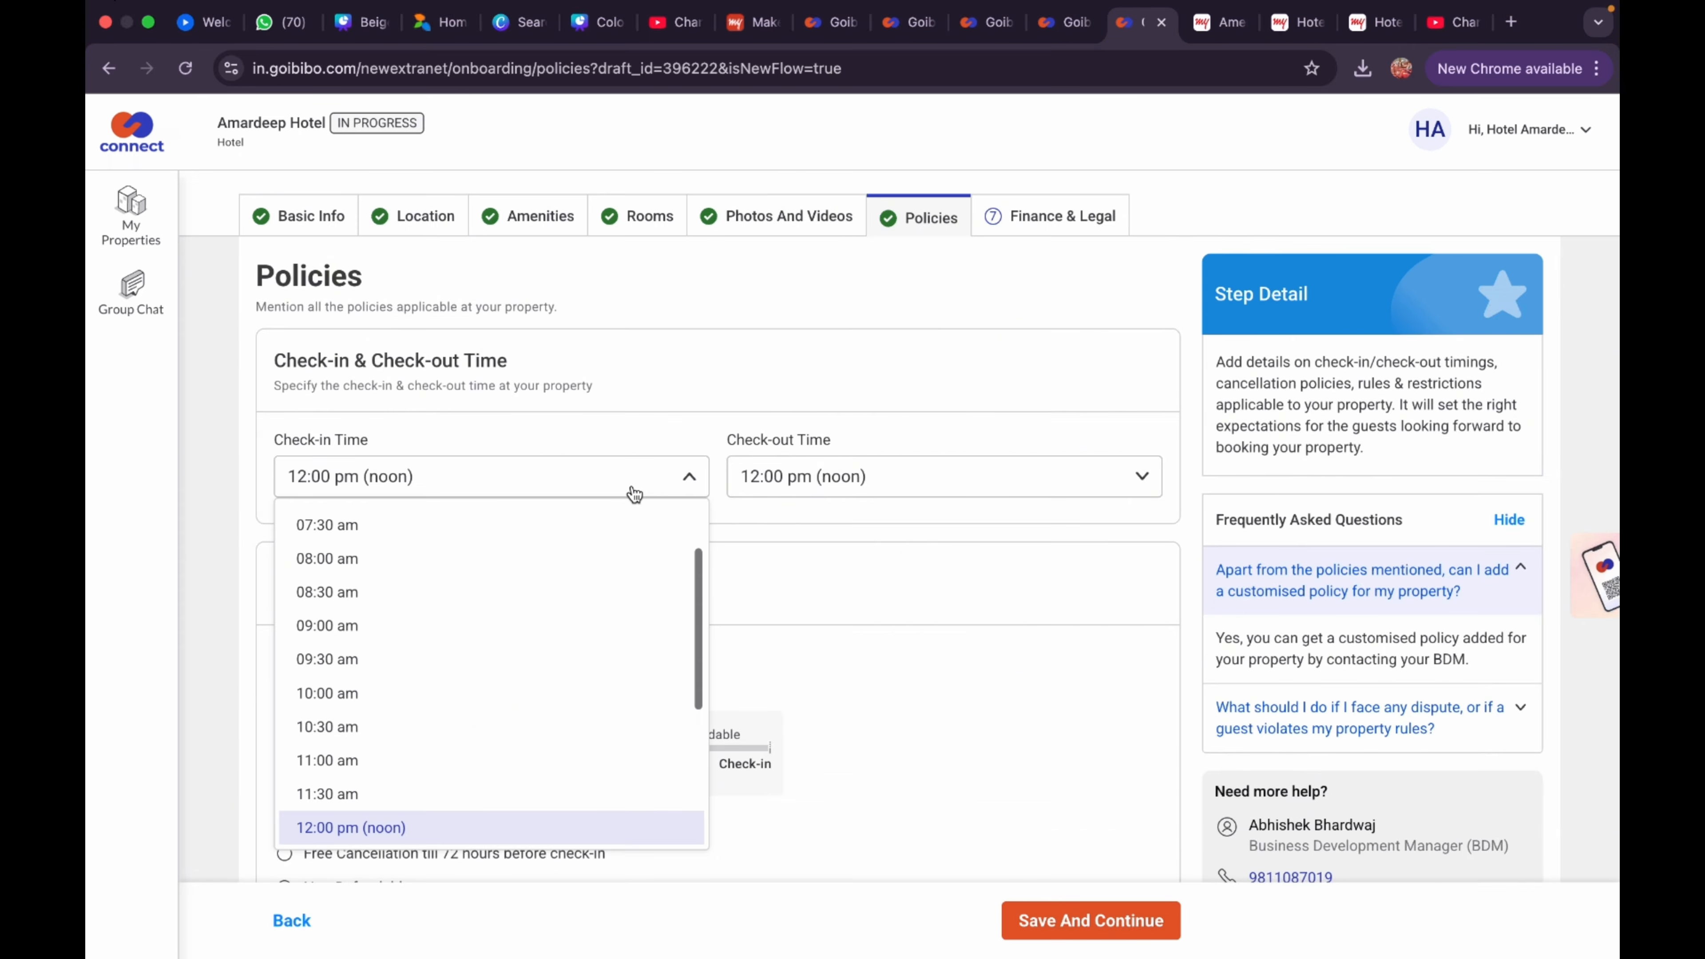
left_click(690, 478)
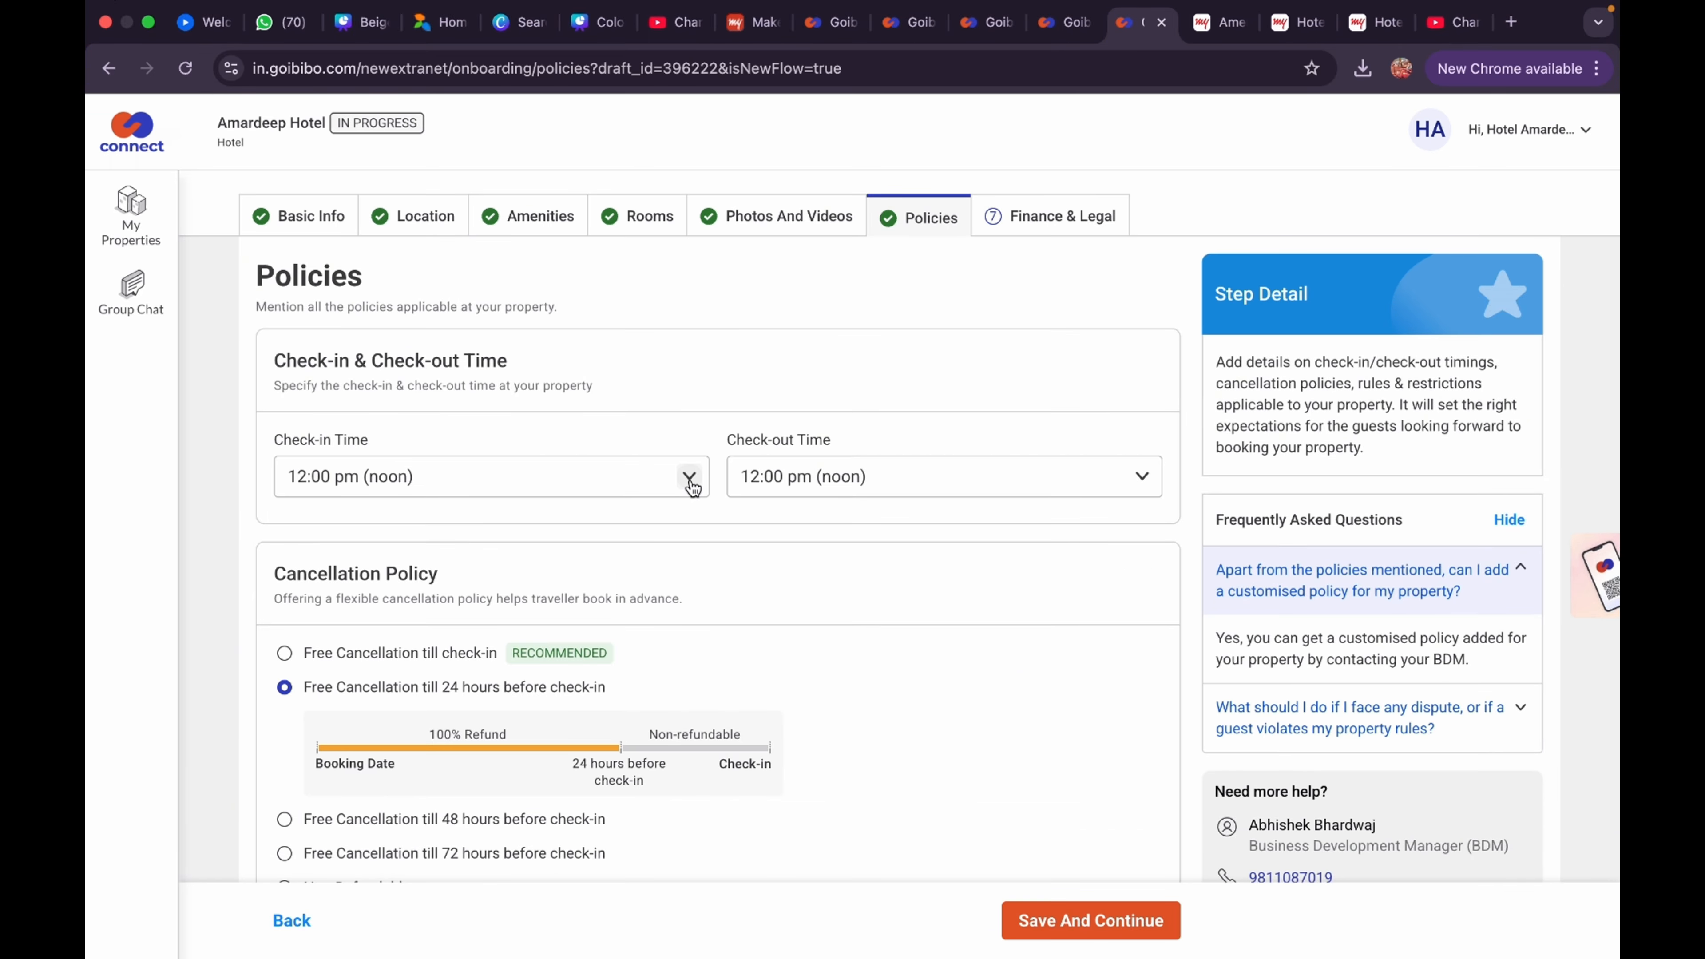
scroll(695, 608, "down", 3)
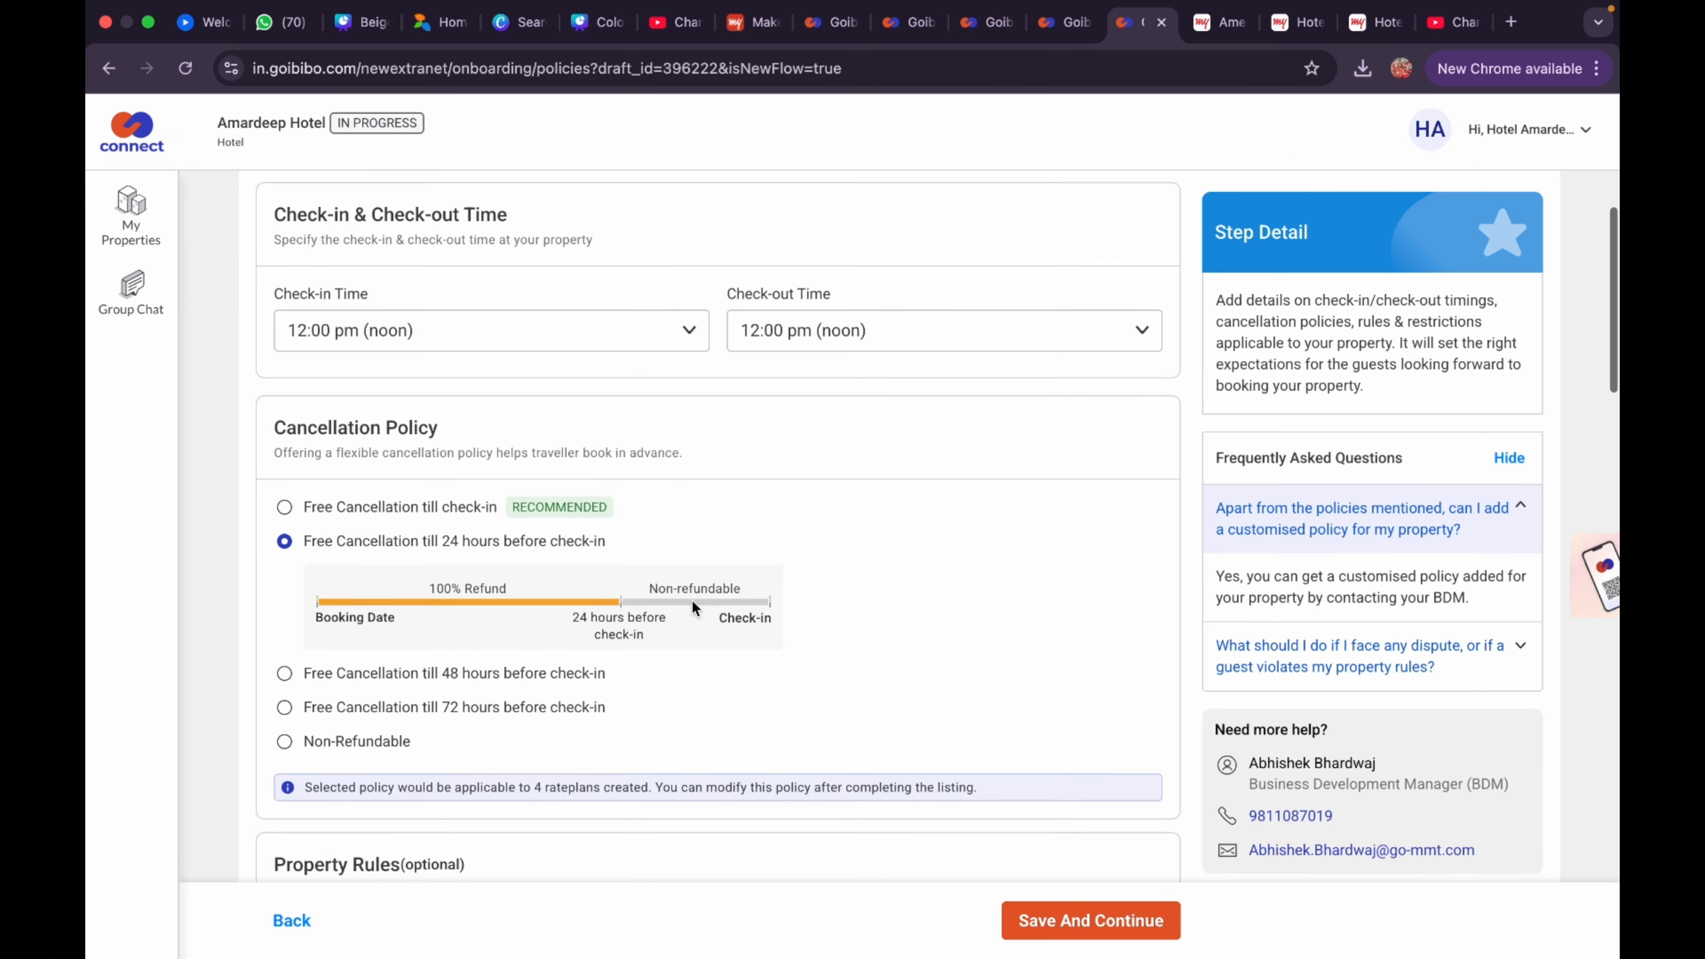
scroll(695, 606, "down", 2)
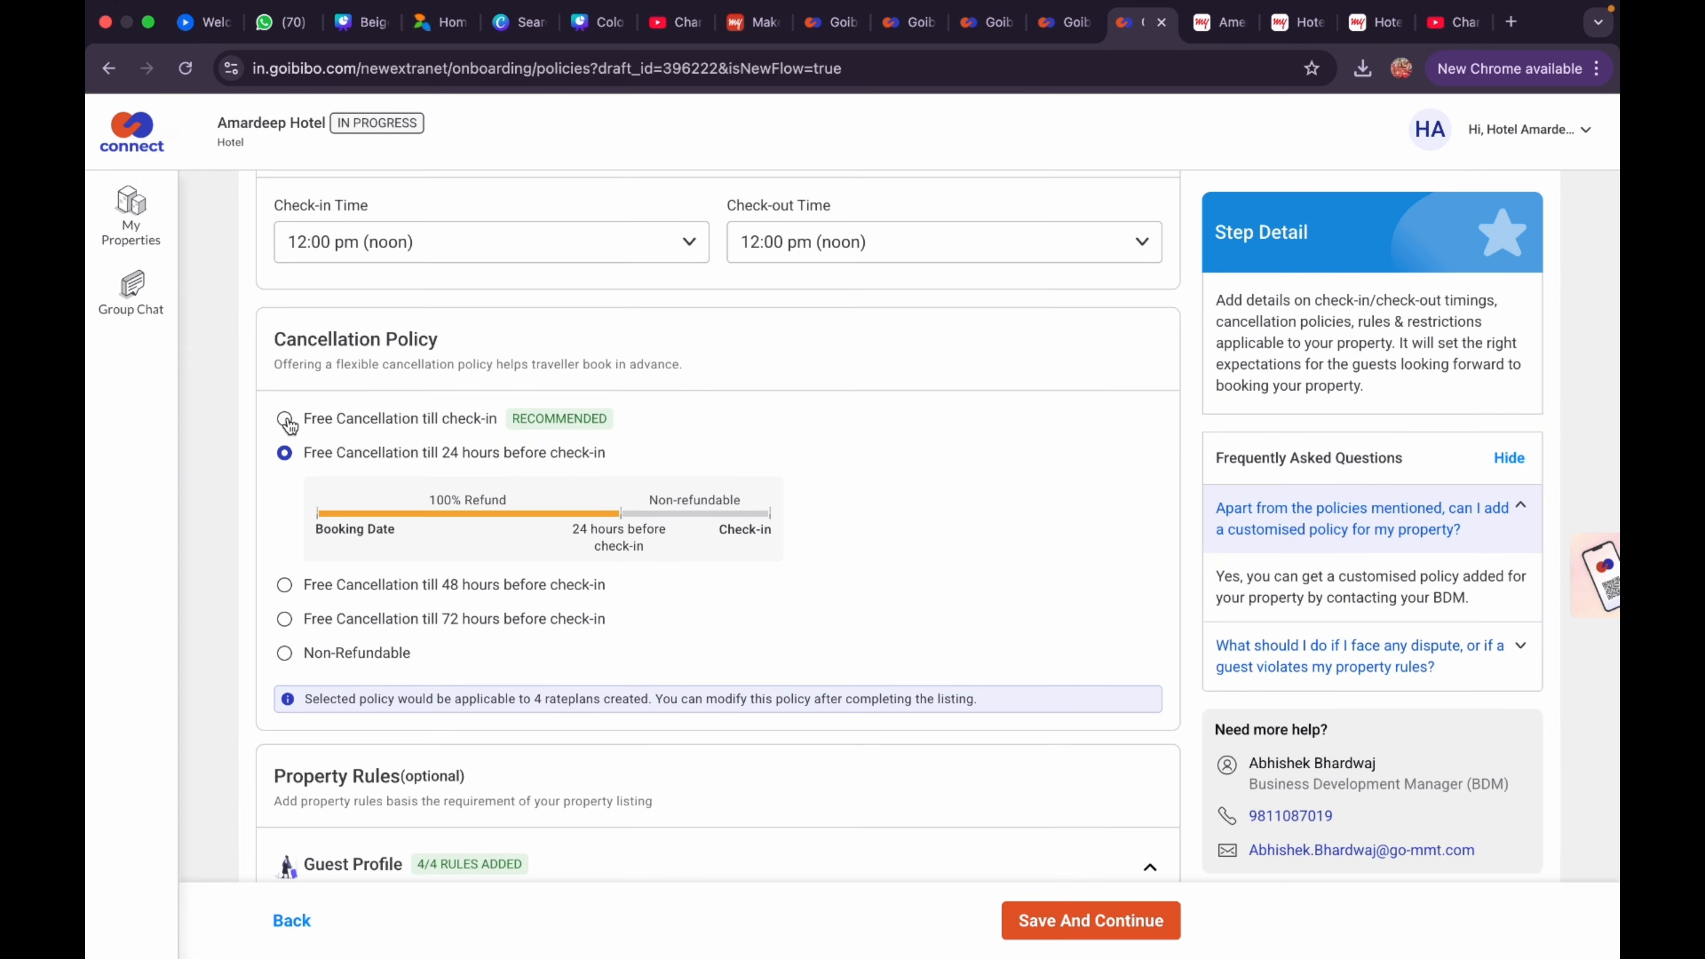
left_click(286, 419)
left_click(284, 544)
scroll(430, 582, "down", 3)
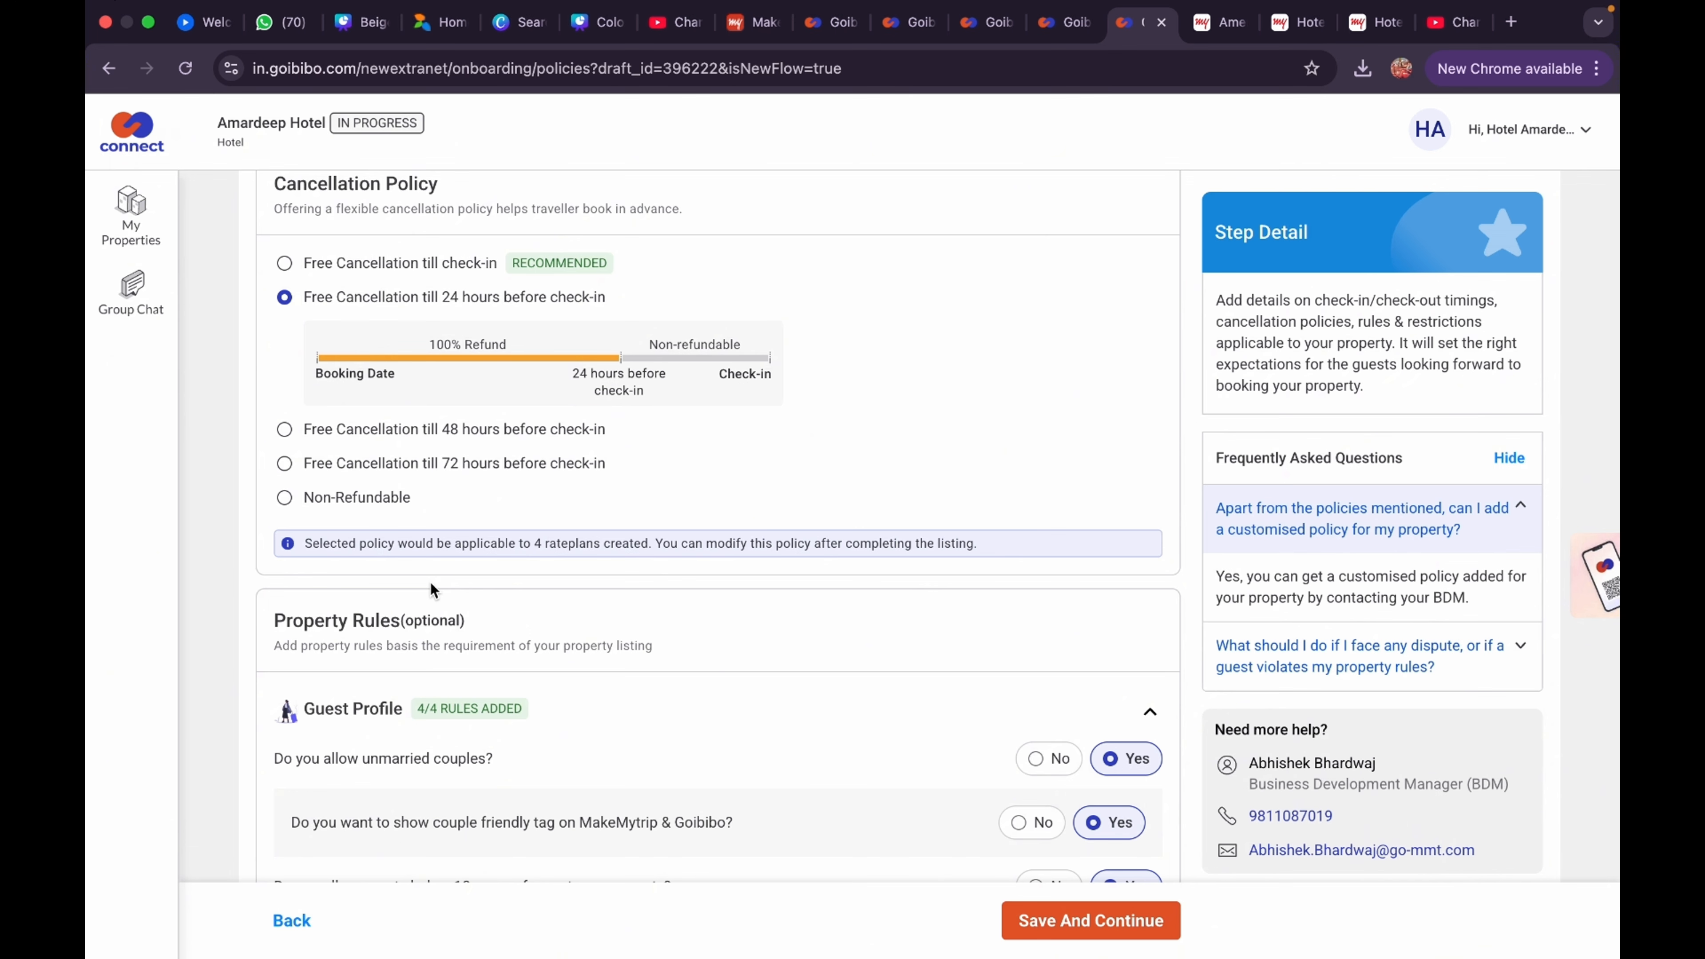
scroll(431, 584, "down", 3)
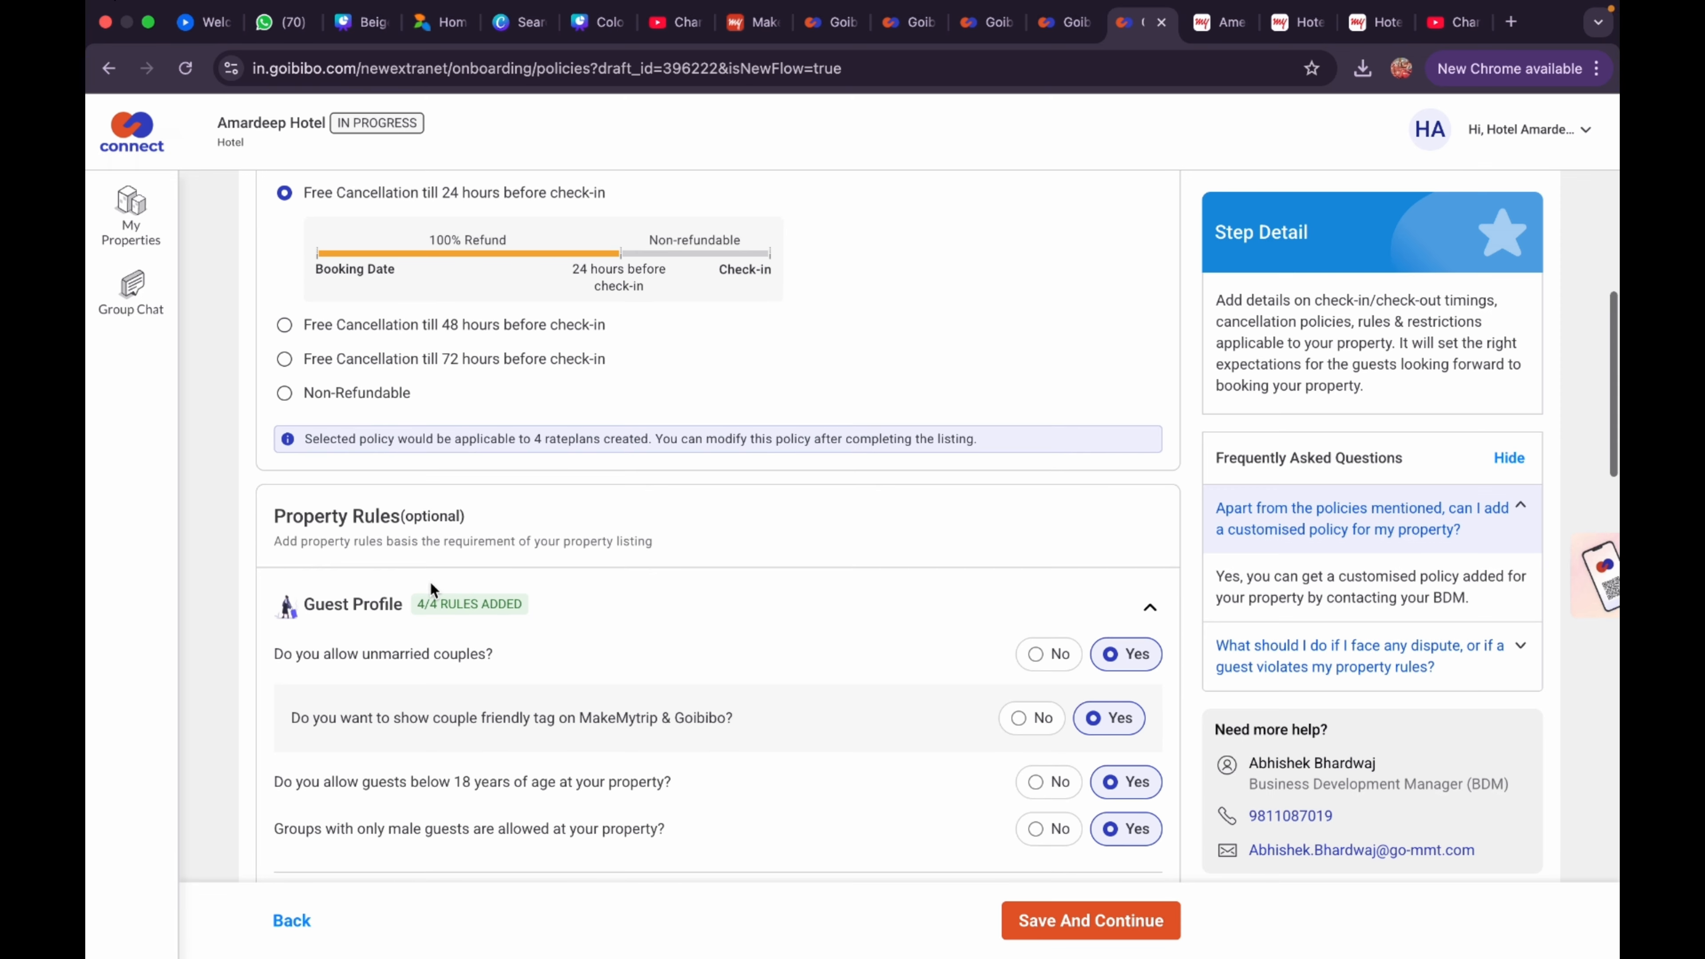
scroll(430, 585, "down", 4)
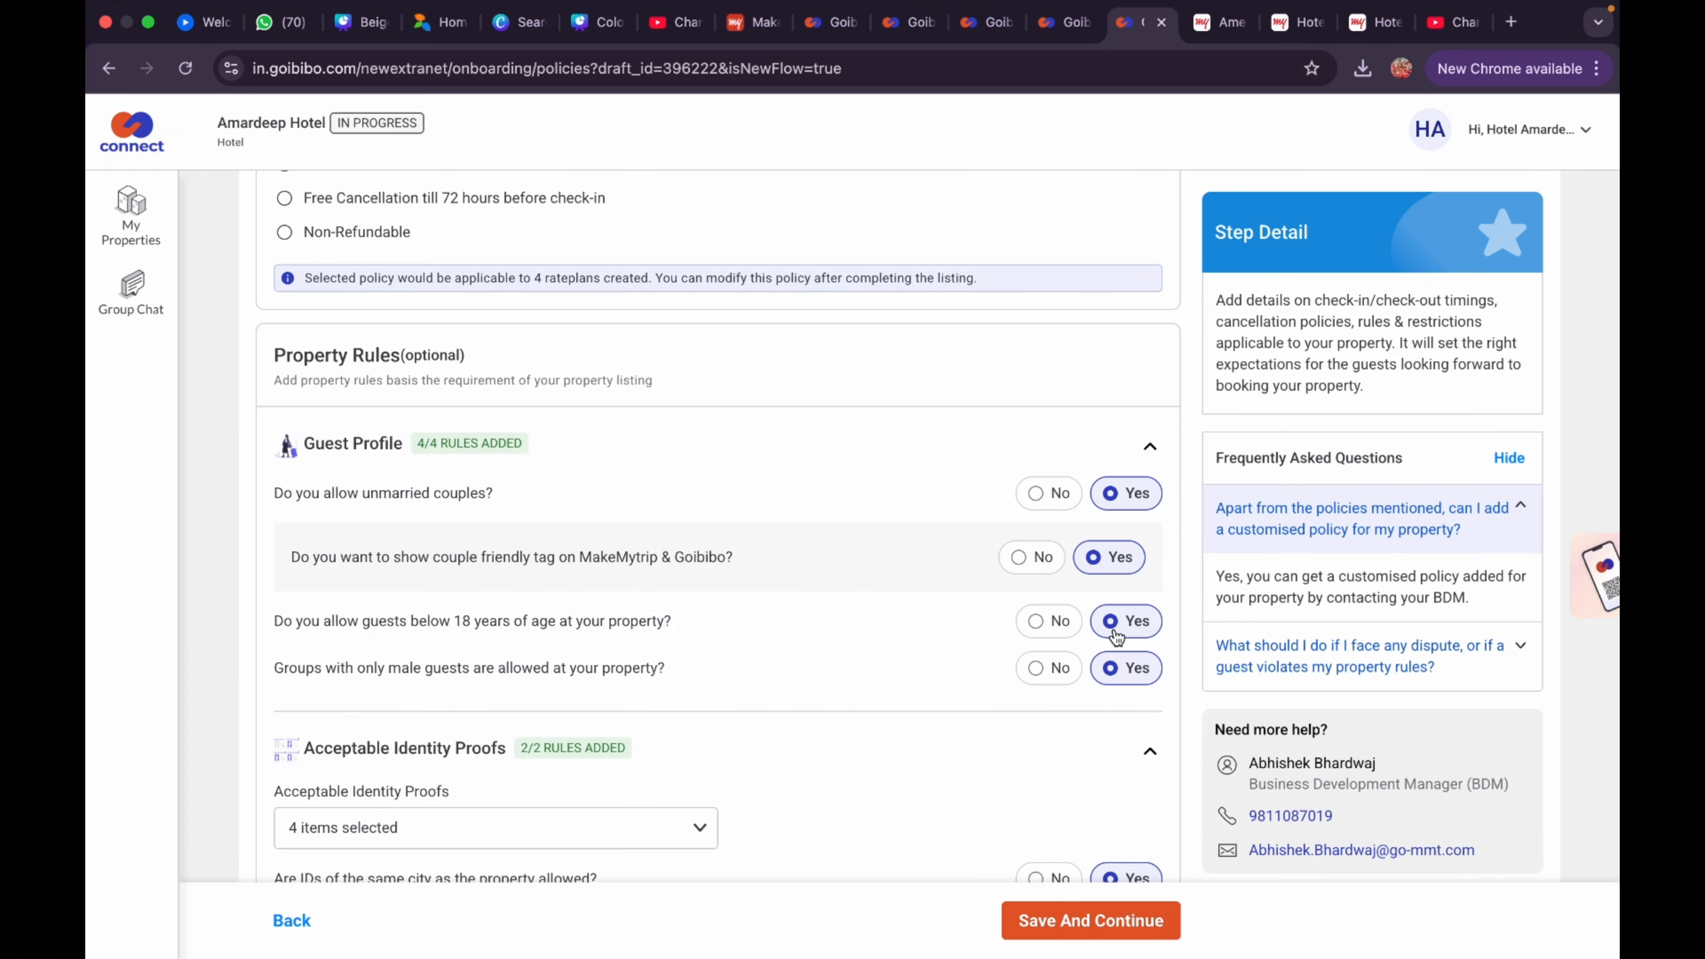
scroll(1114, 670, "down", 3)
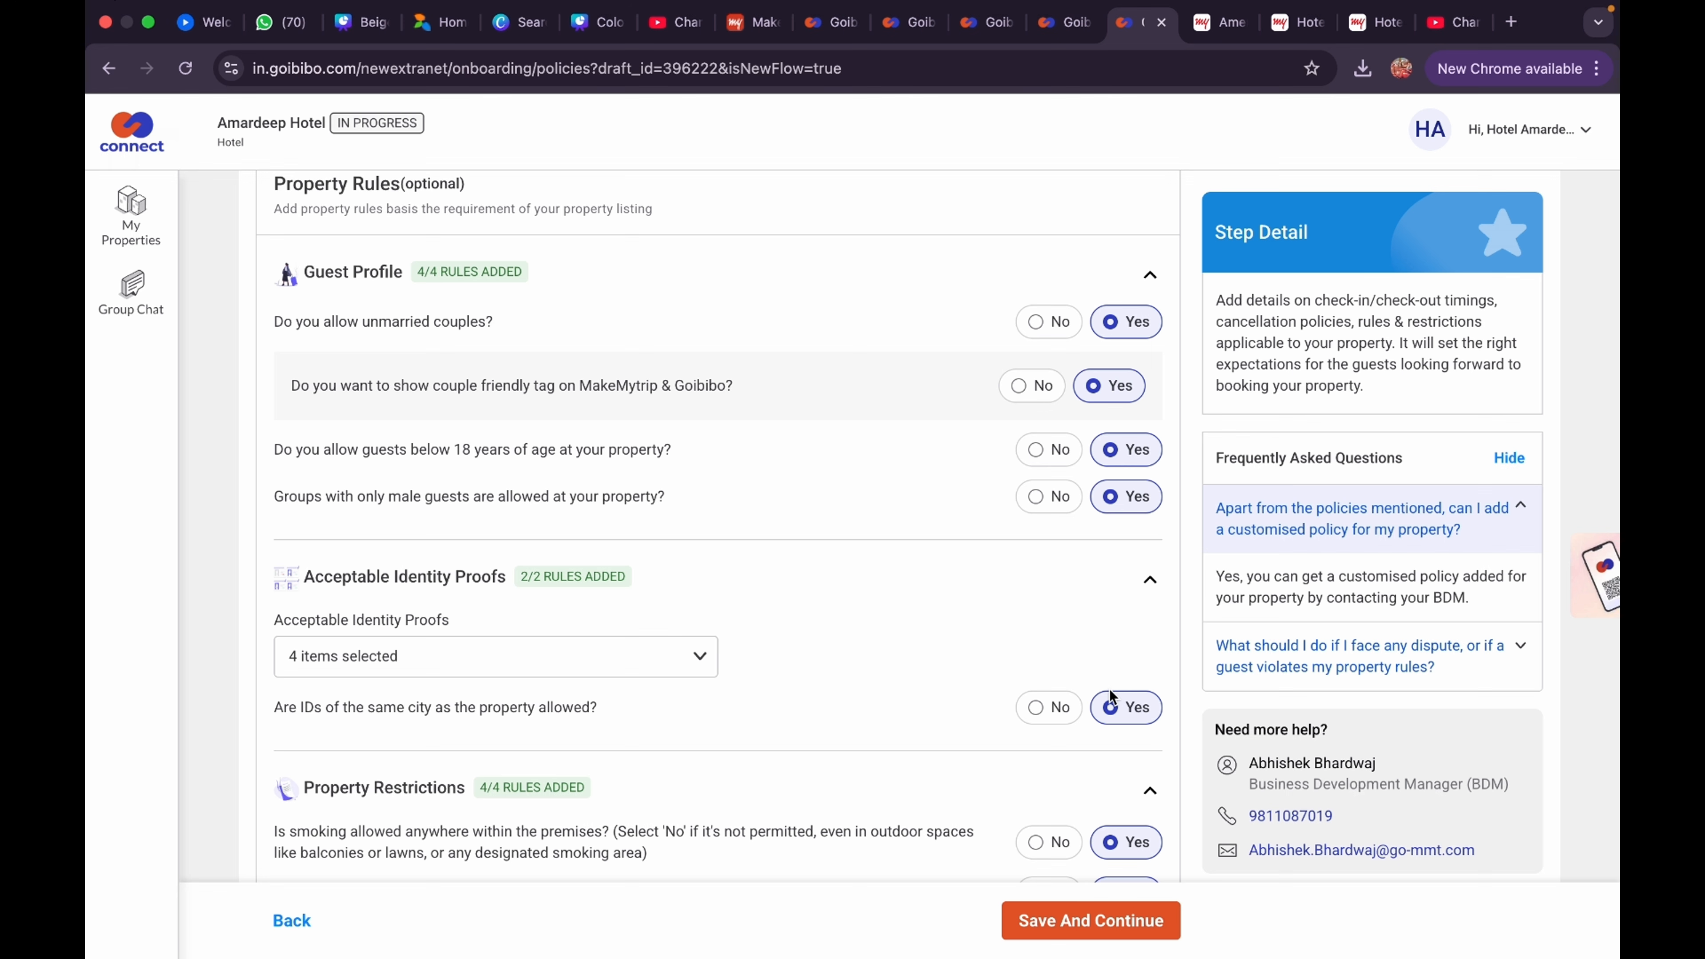
left_click(696, 656)
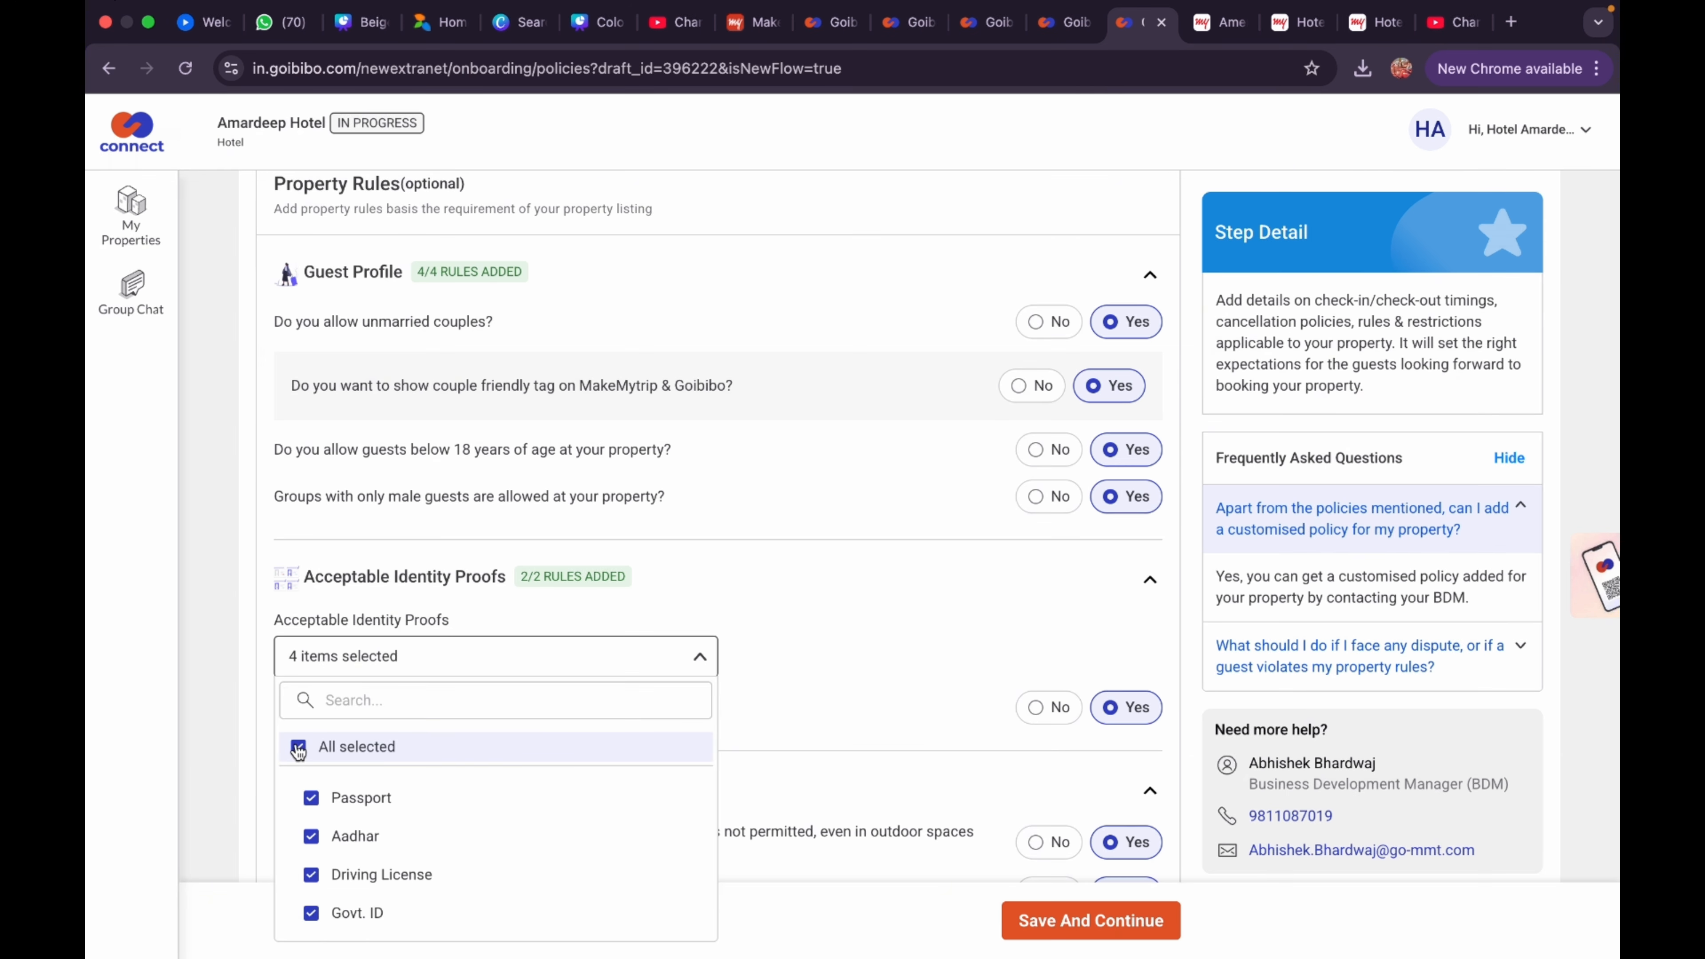
left_click(786, 668)
scroll(898, 668, "down", 3)
scroll(450, 574, "down", 2)
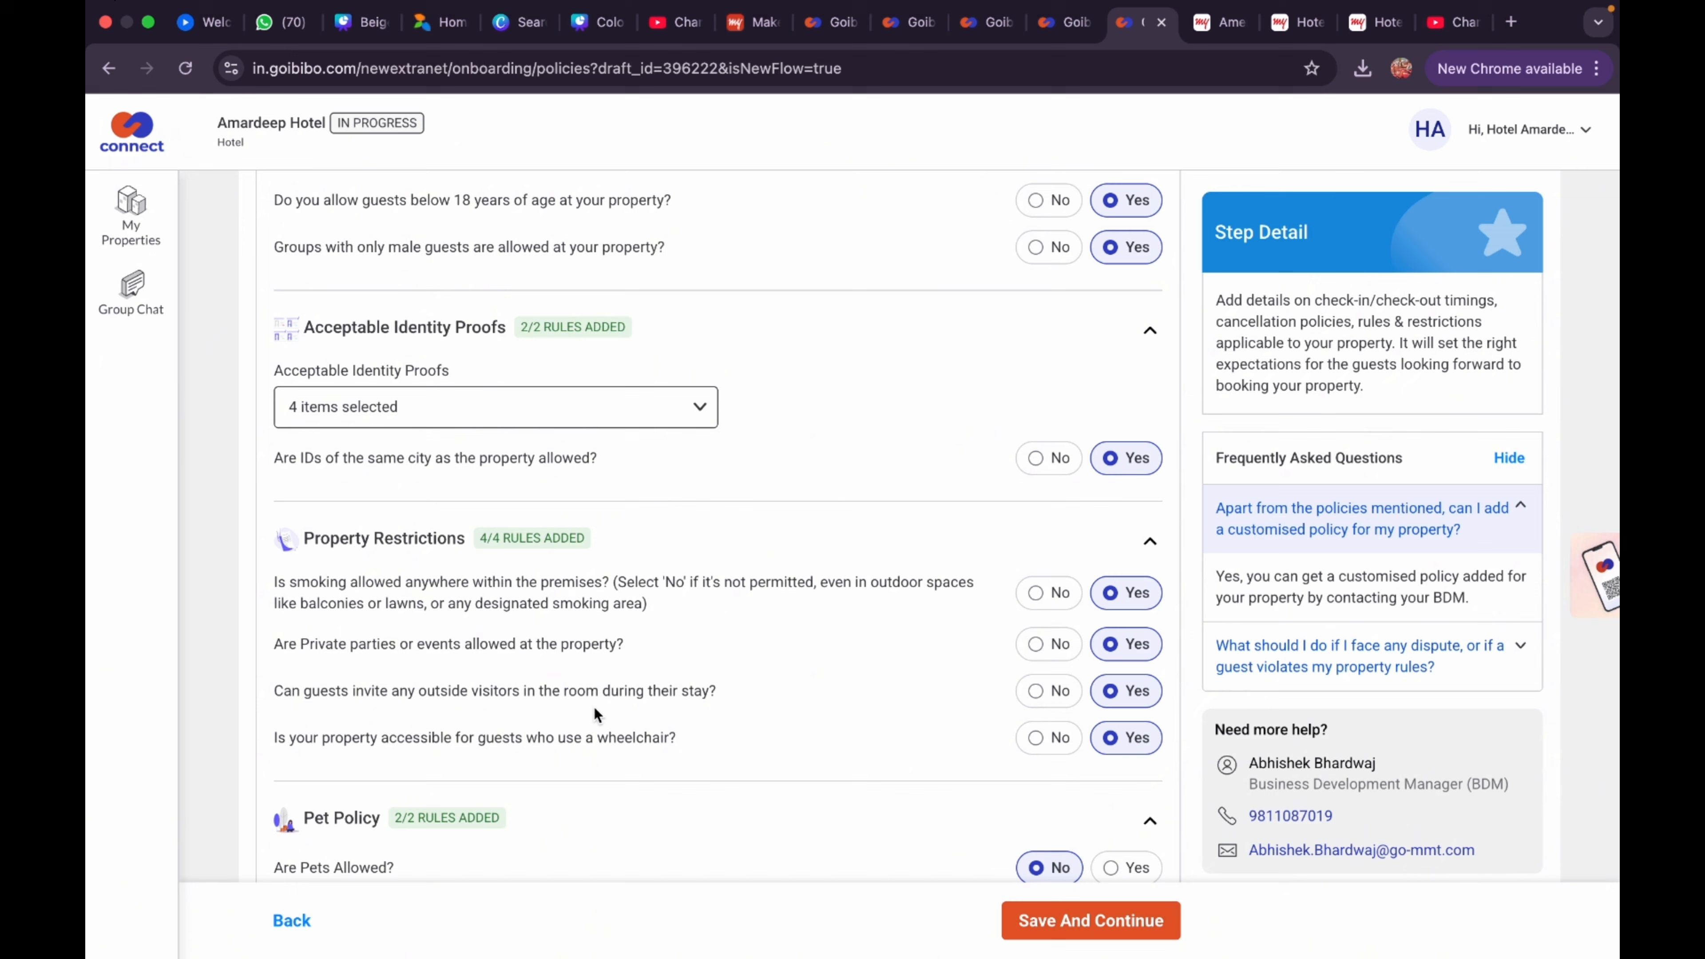
scroll(1094, 739, "down", 5)
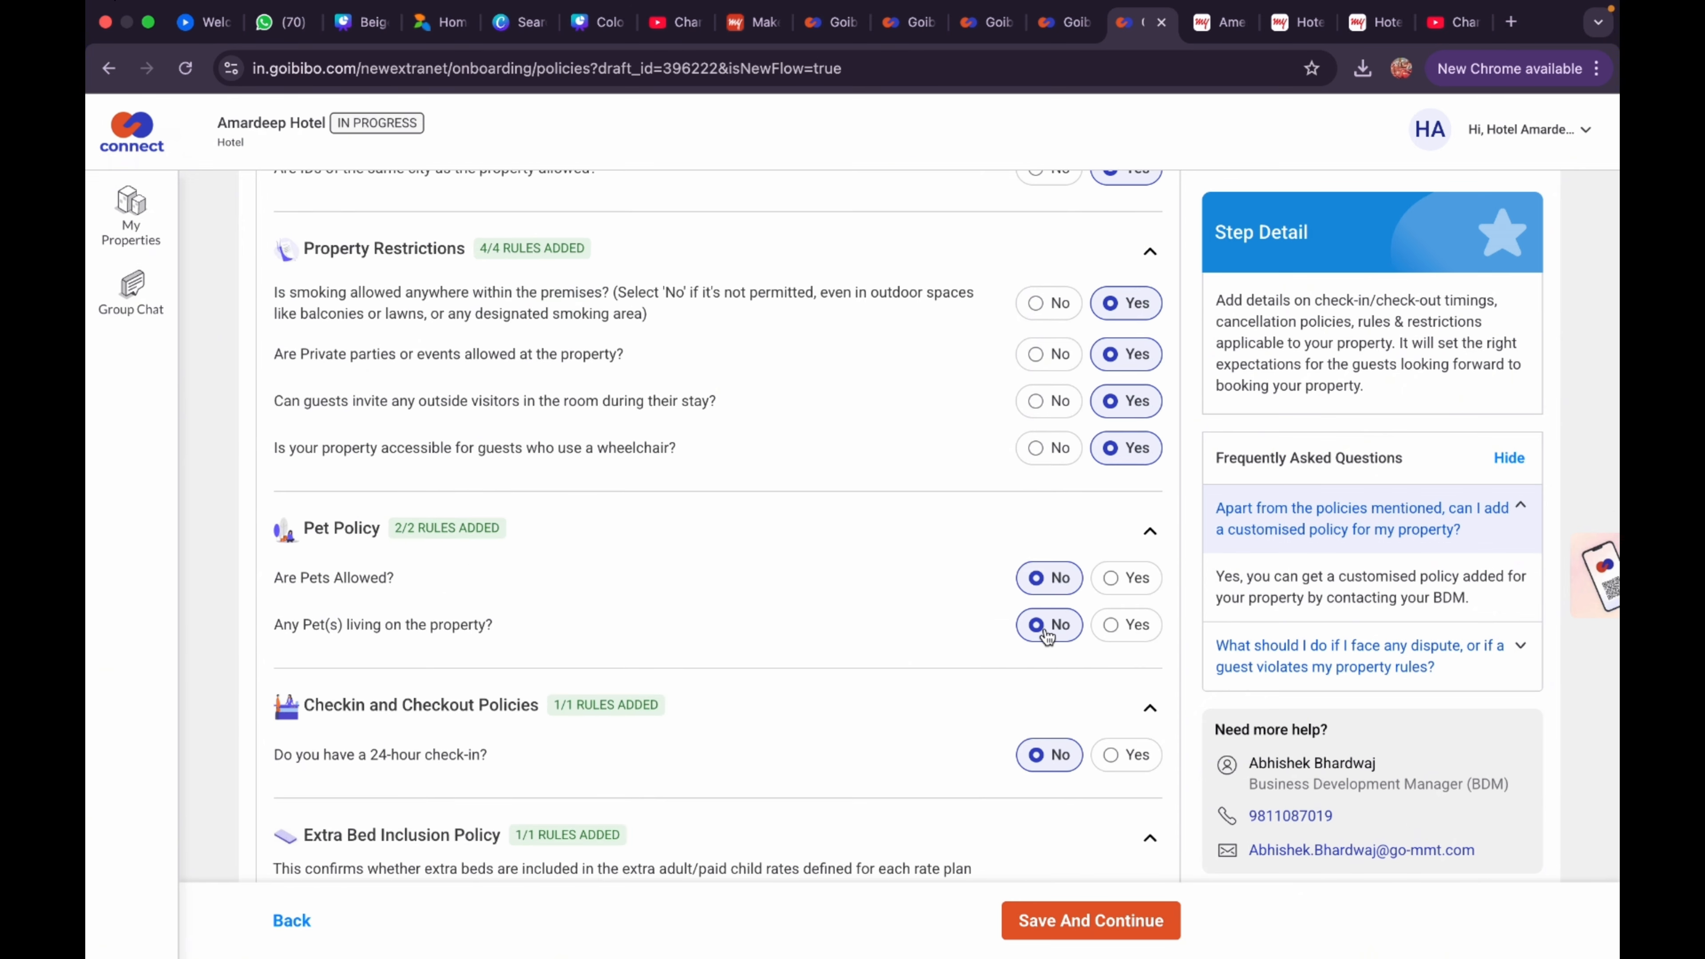
scroll(943, 637, "down", 4)
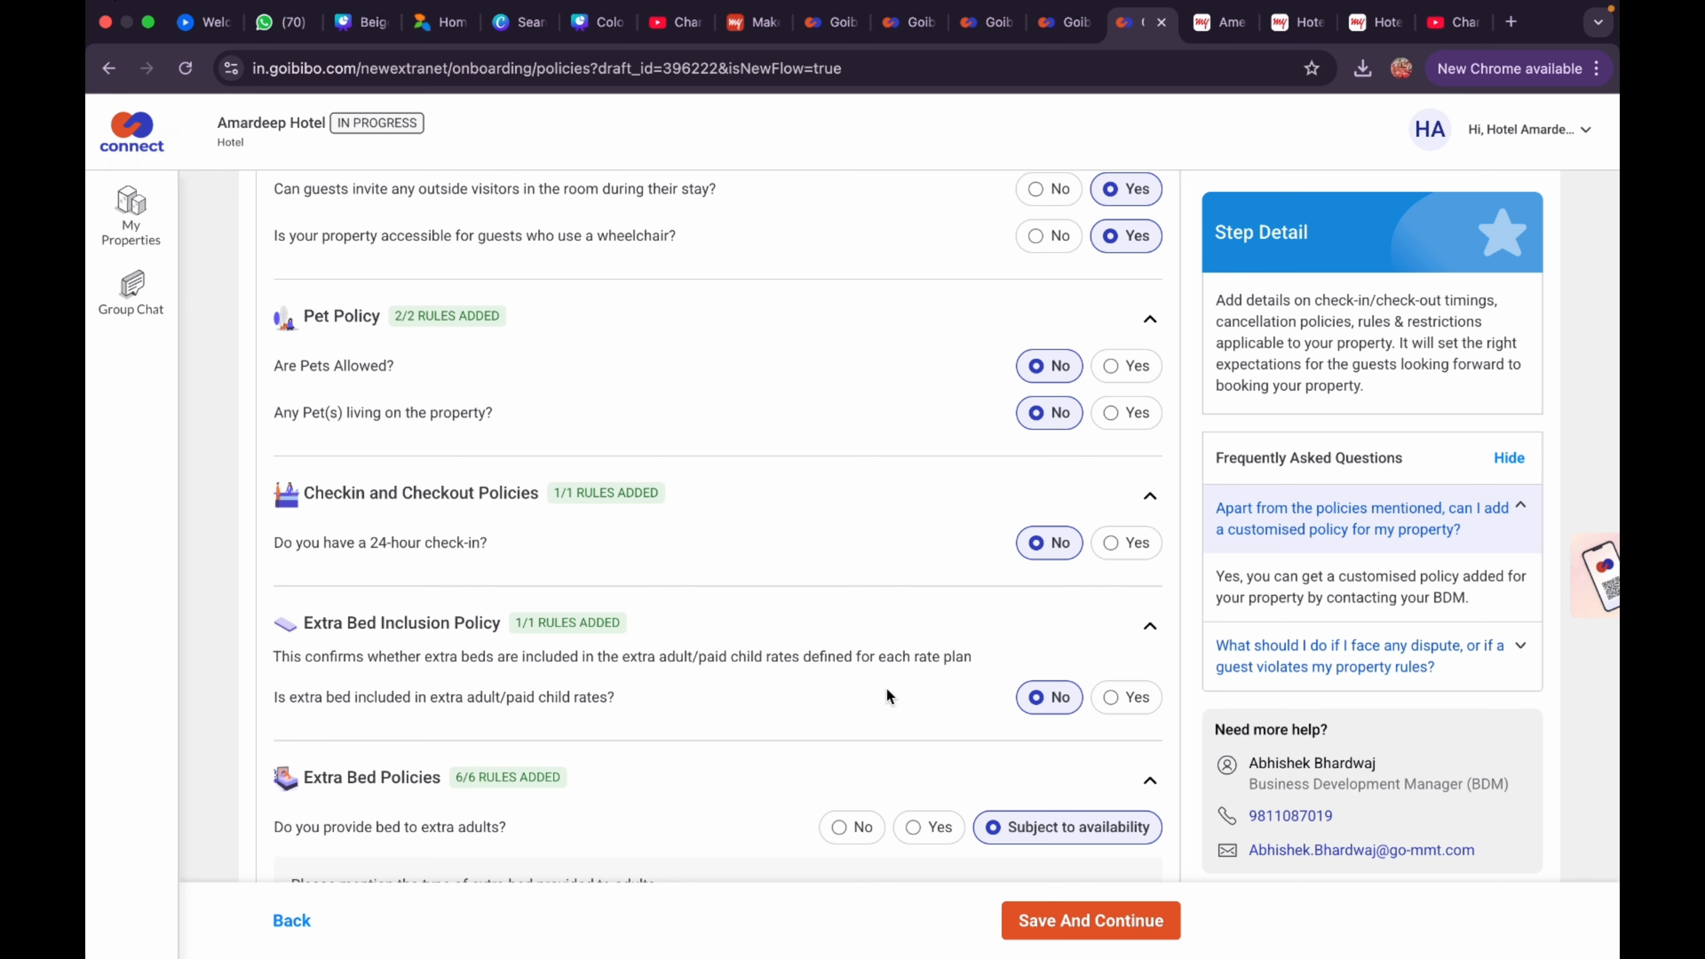
scroll(1047, 699, "down", 5)
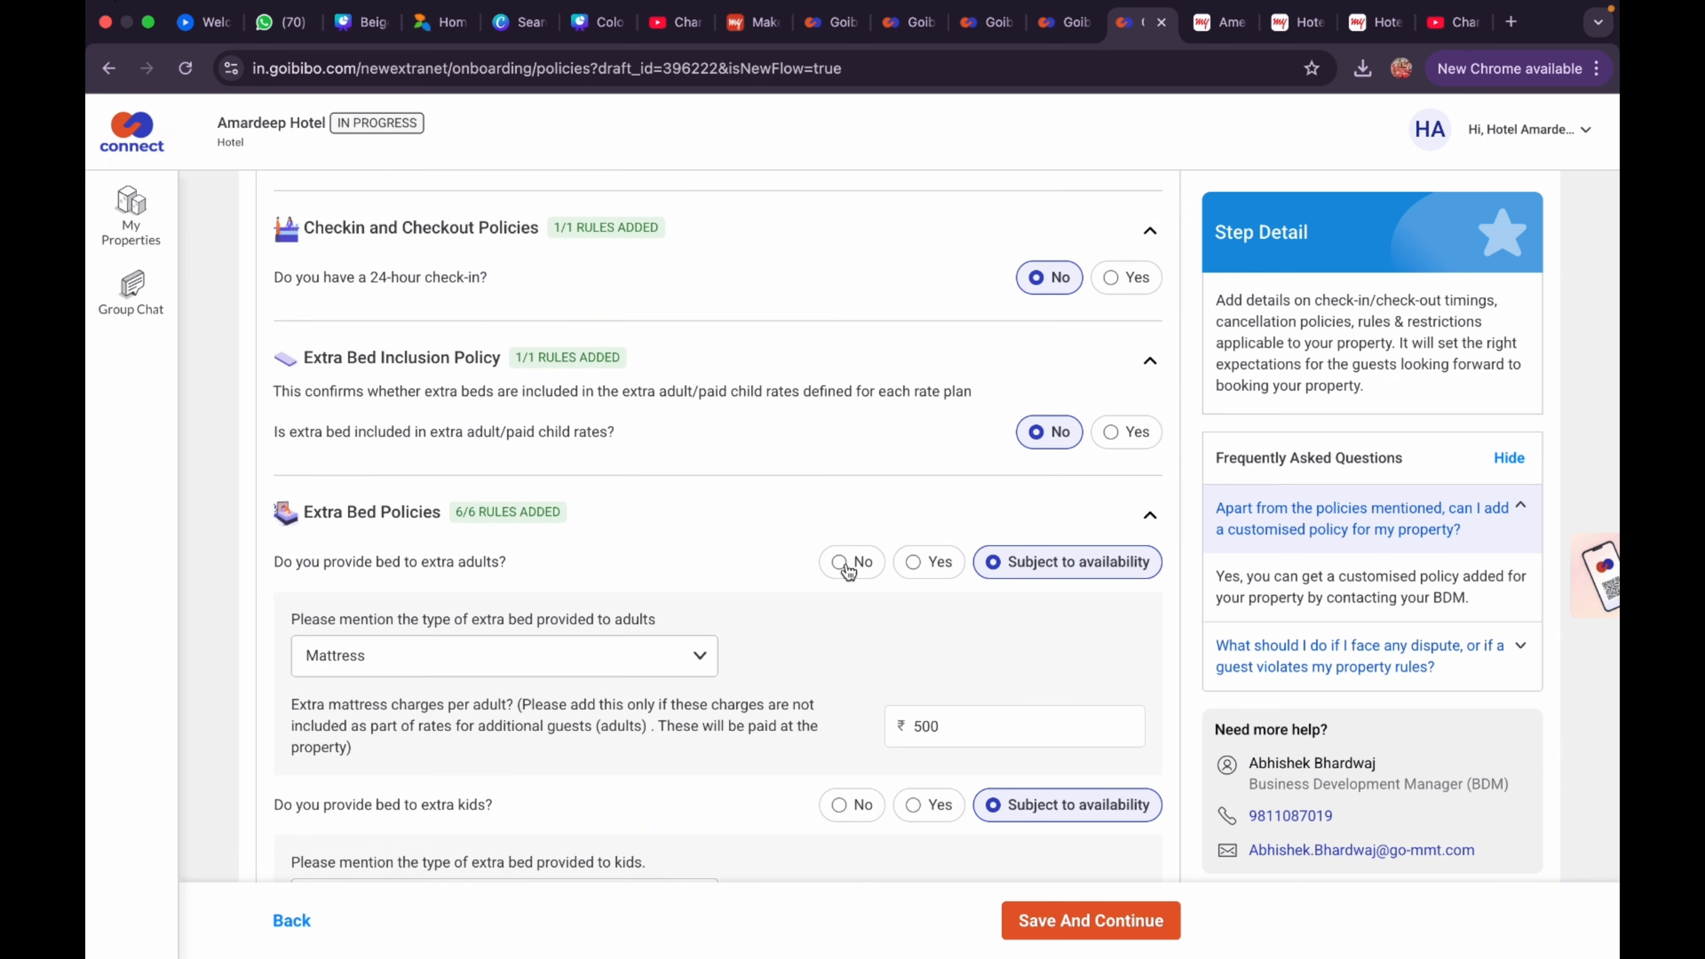
Set adult extra beds to Mattress charged at ₹500 and save the policies
left_click(702, 655)
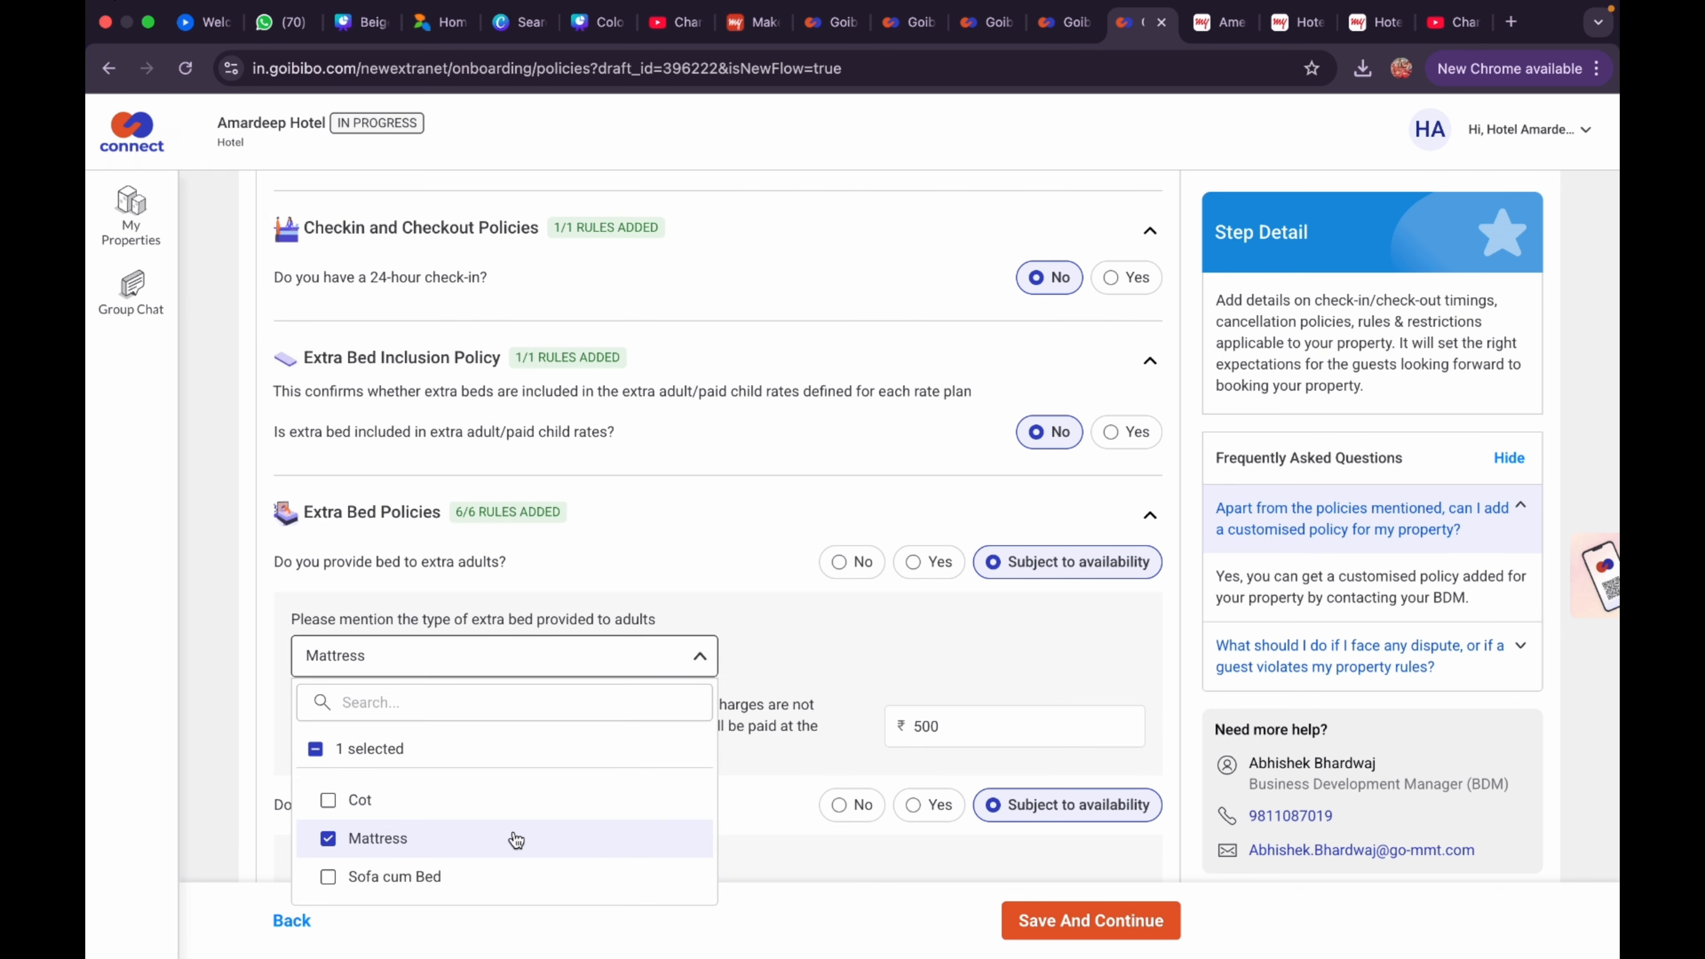
left_click(510, 840)
left_click(805, 648)
left_click(698, 654)
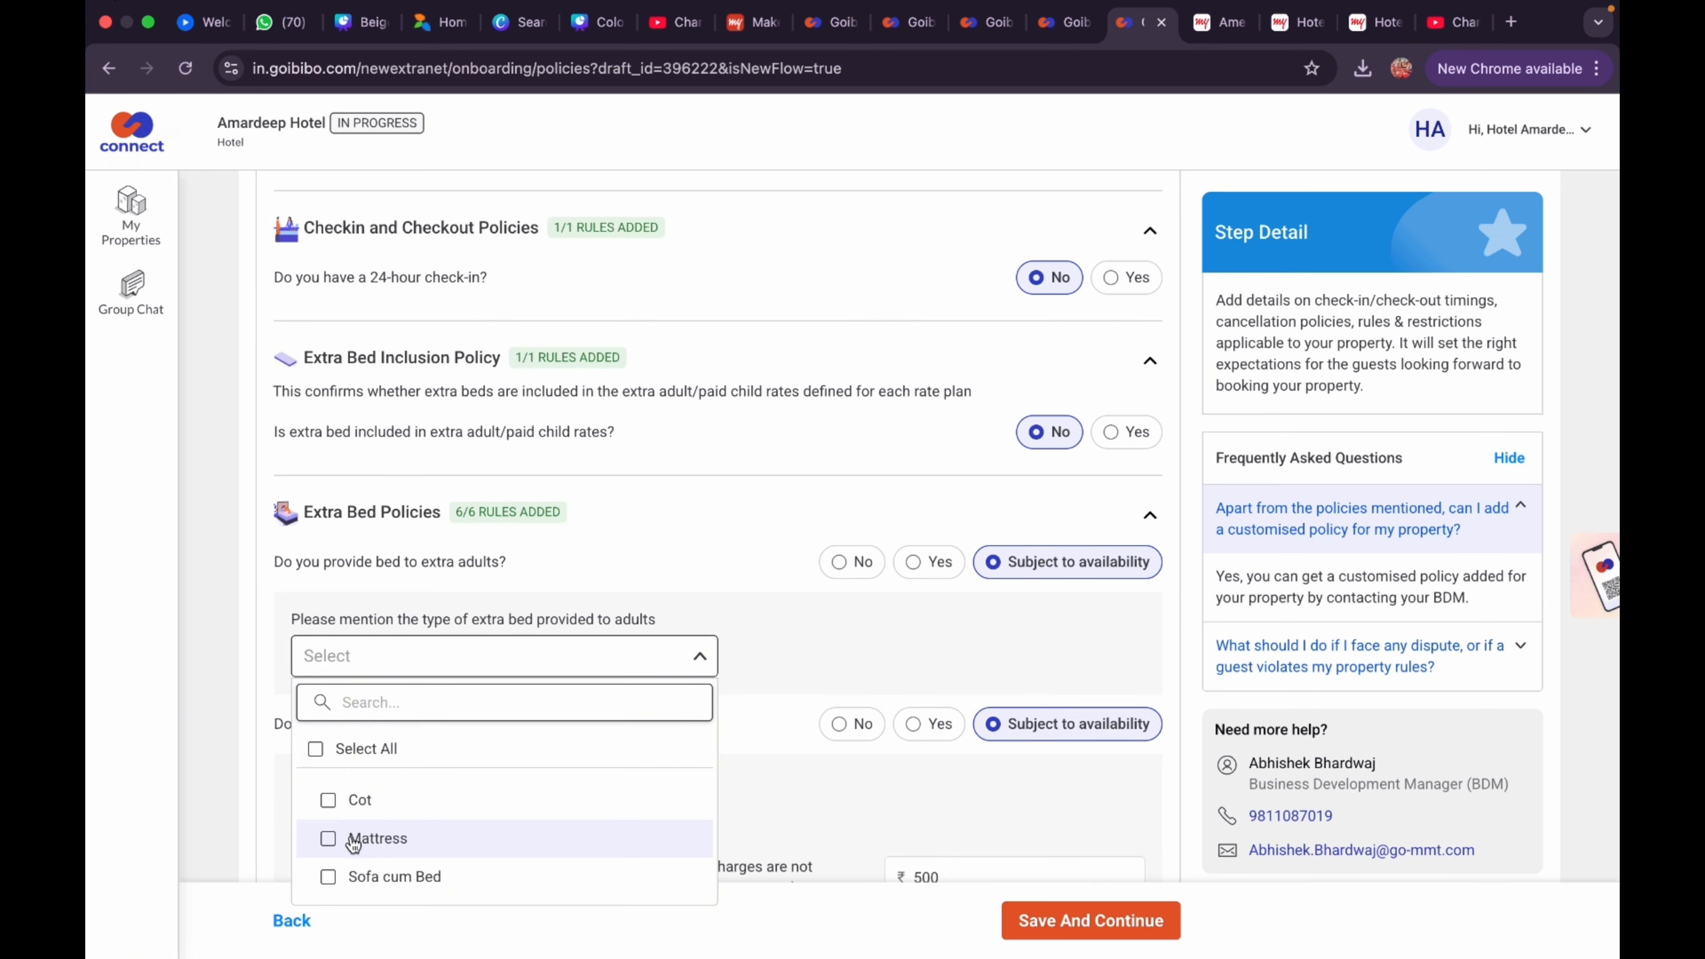
left_click(376, 836)
left_click(809, 661)
left_click(949, 708)
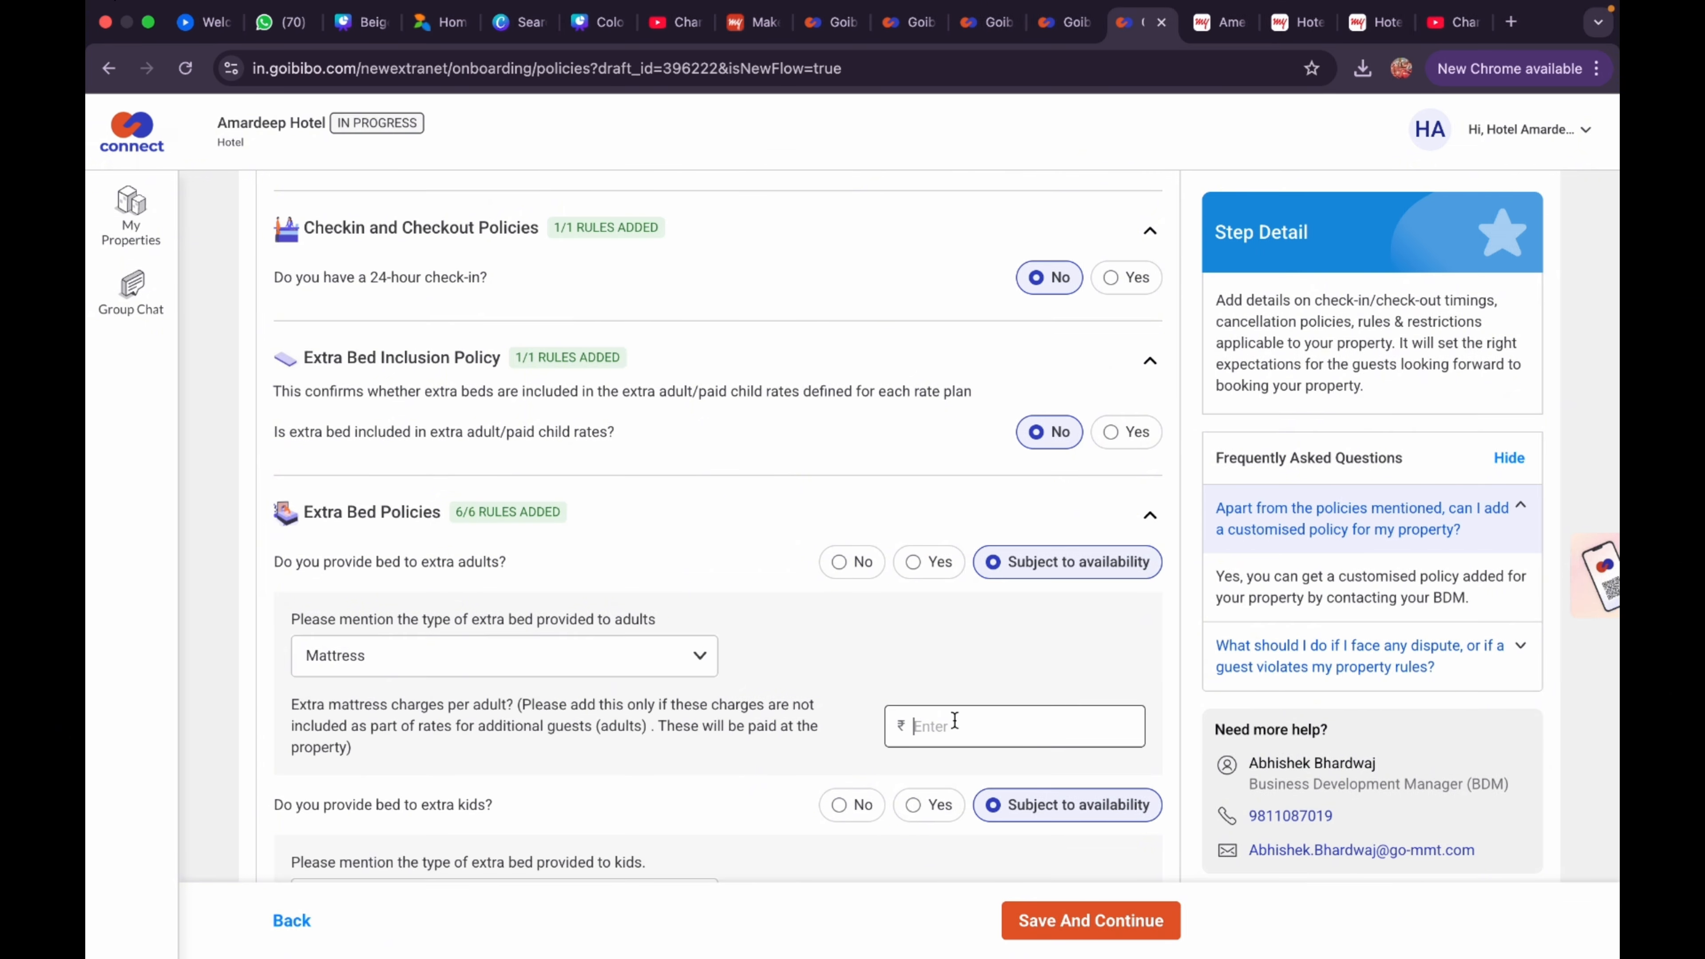
type("500")
scroll(736, 653, "down", 4)
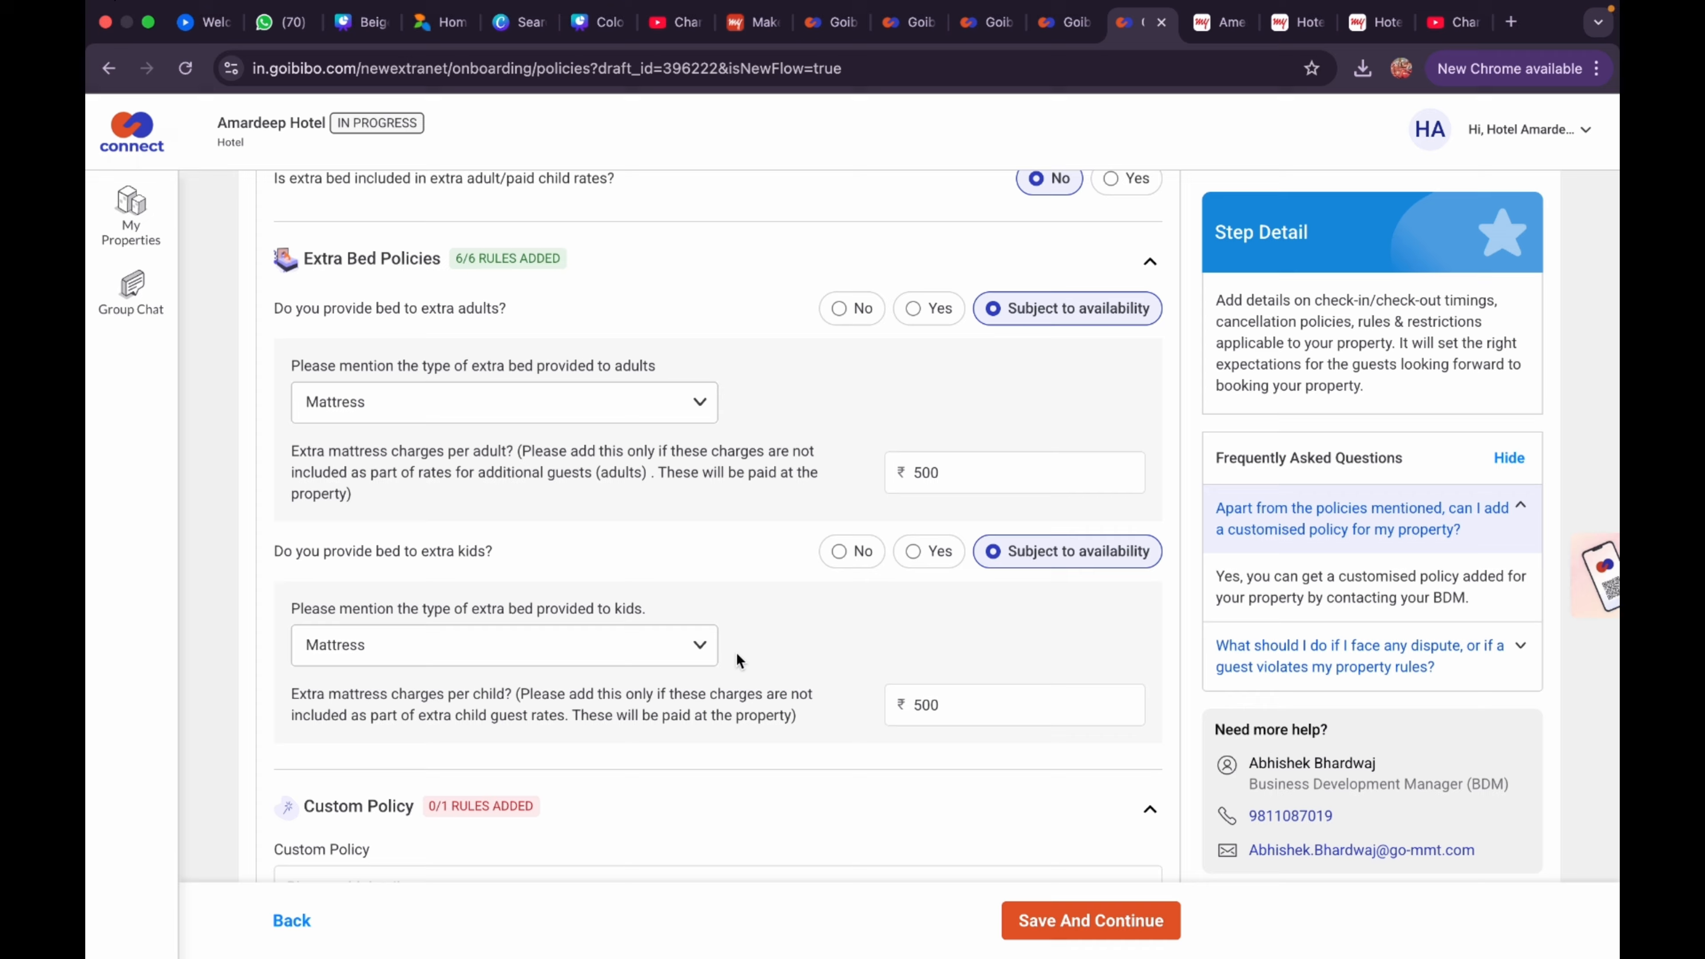
scroll(736, 653, "down", 2)
left_click(1066, 917)
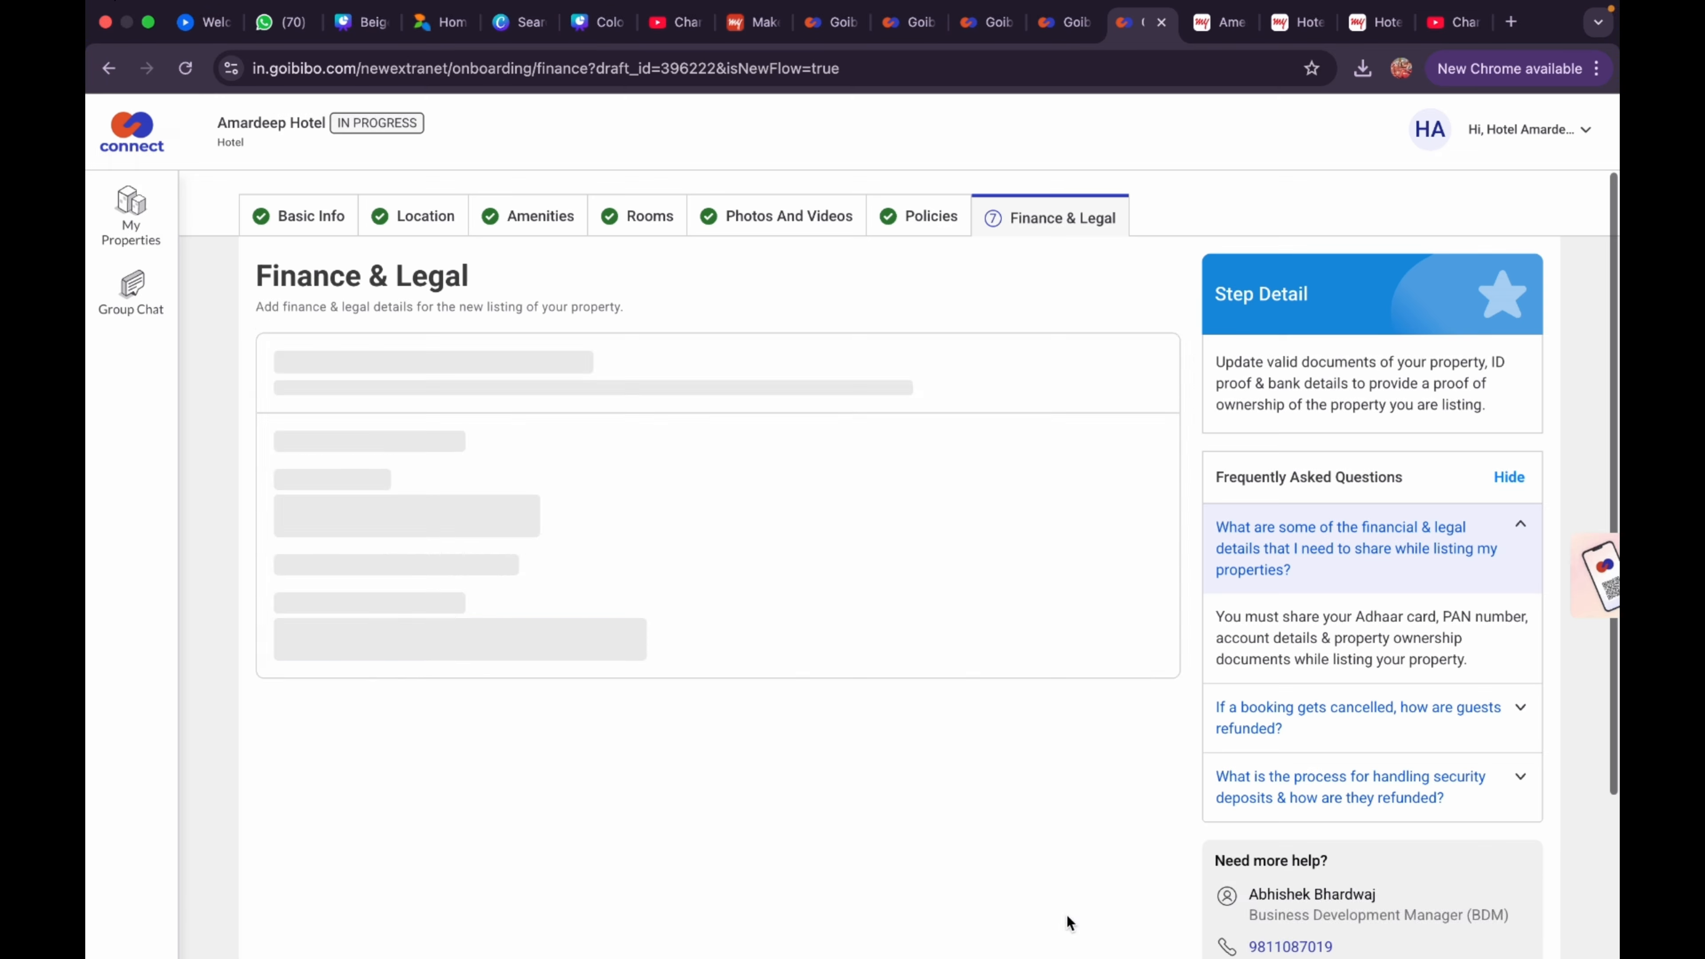
Set the property ownership type to Lease Property
left_click(650, 531)
left_click(452, 762)
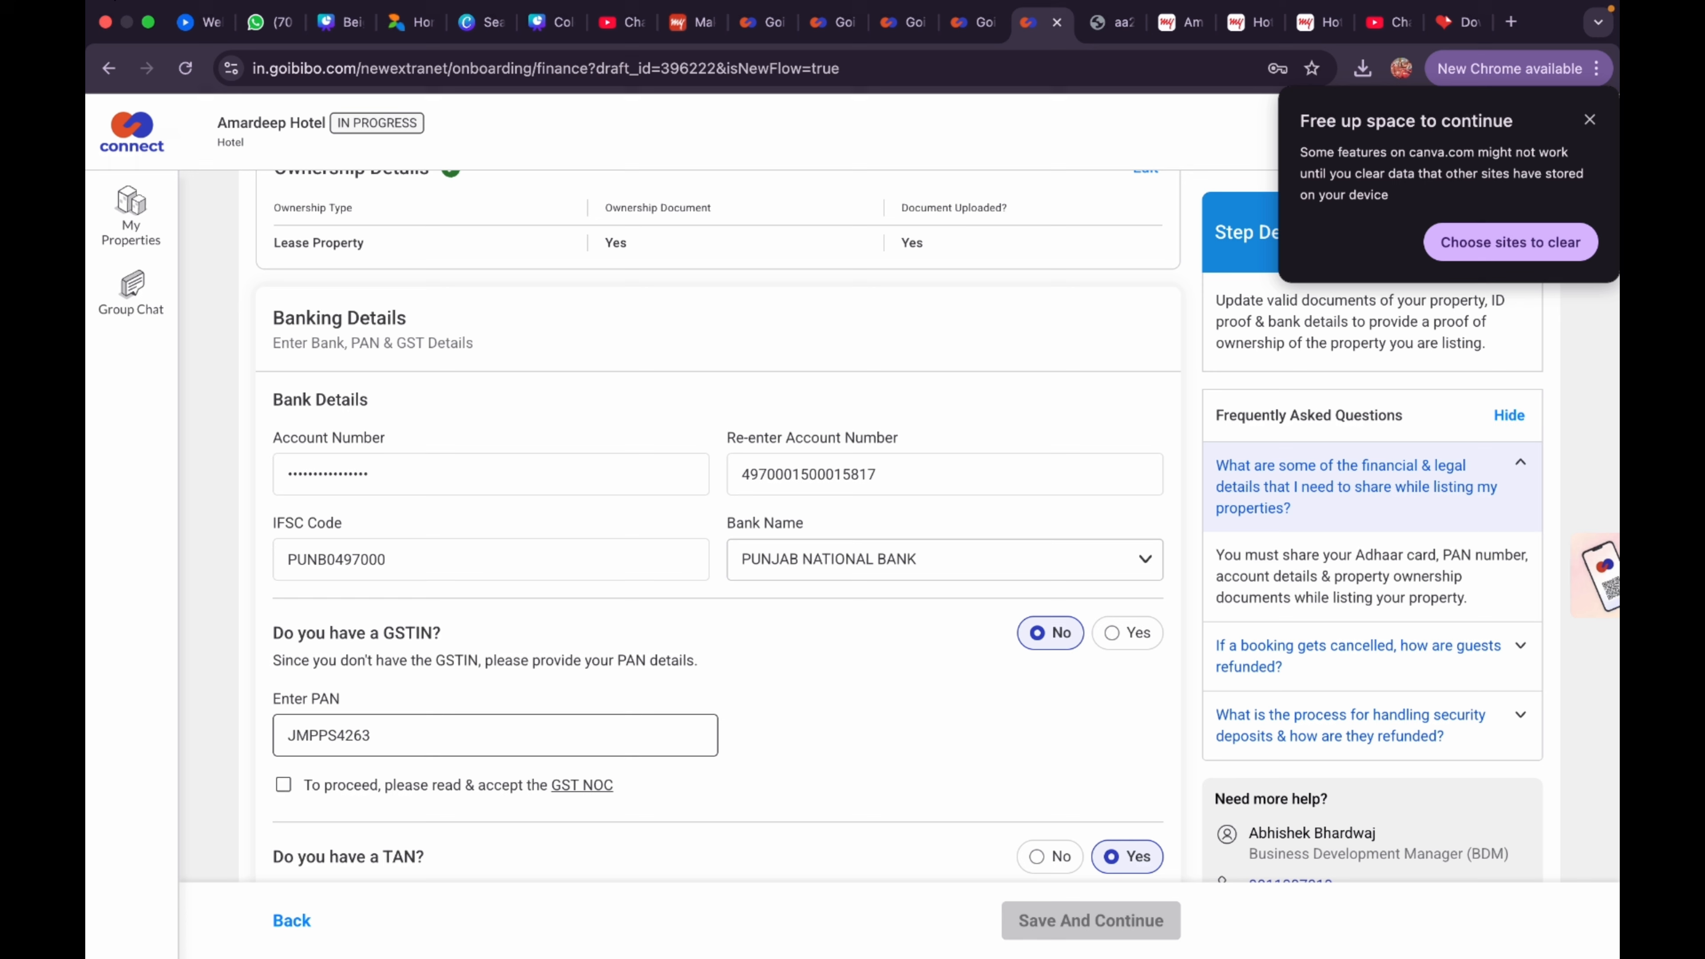
Finish the PAN entry, accept the GST NOC and set TAN to No
type("H")
scroll(369, 802, "down", 1)
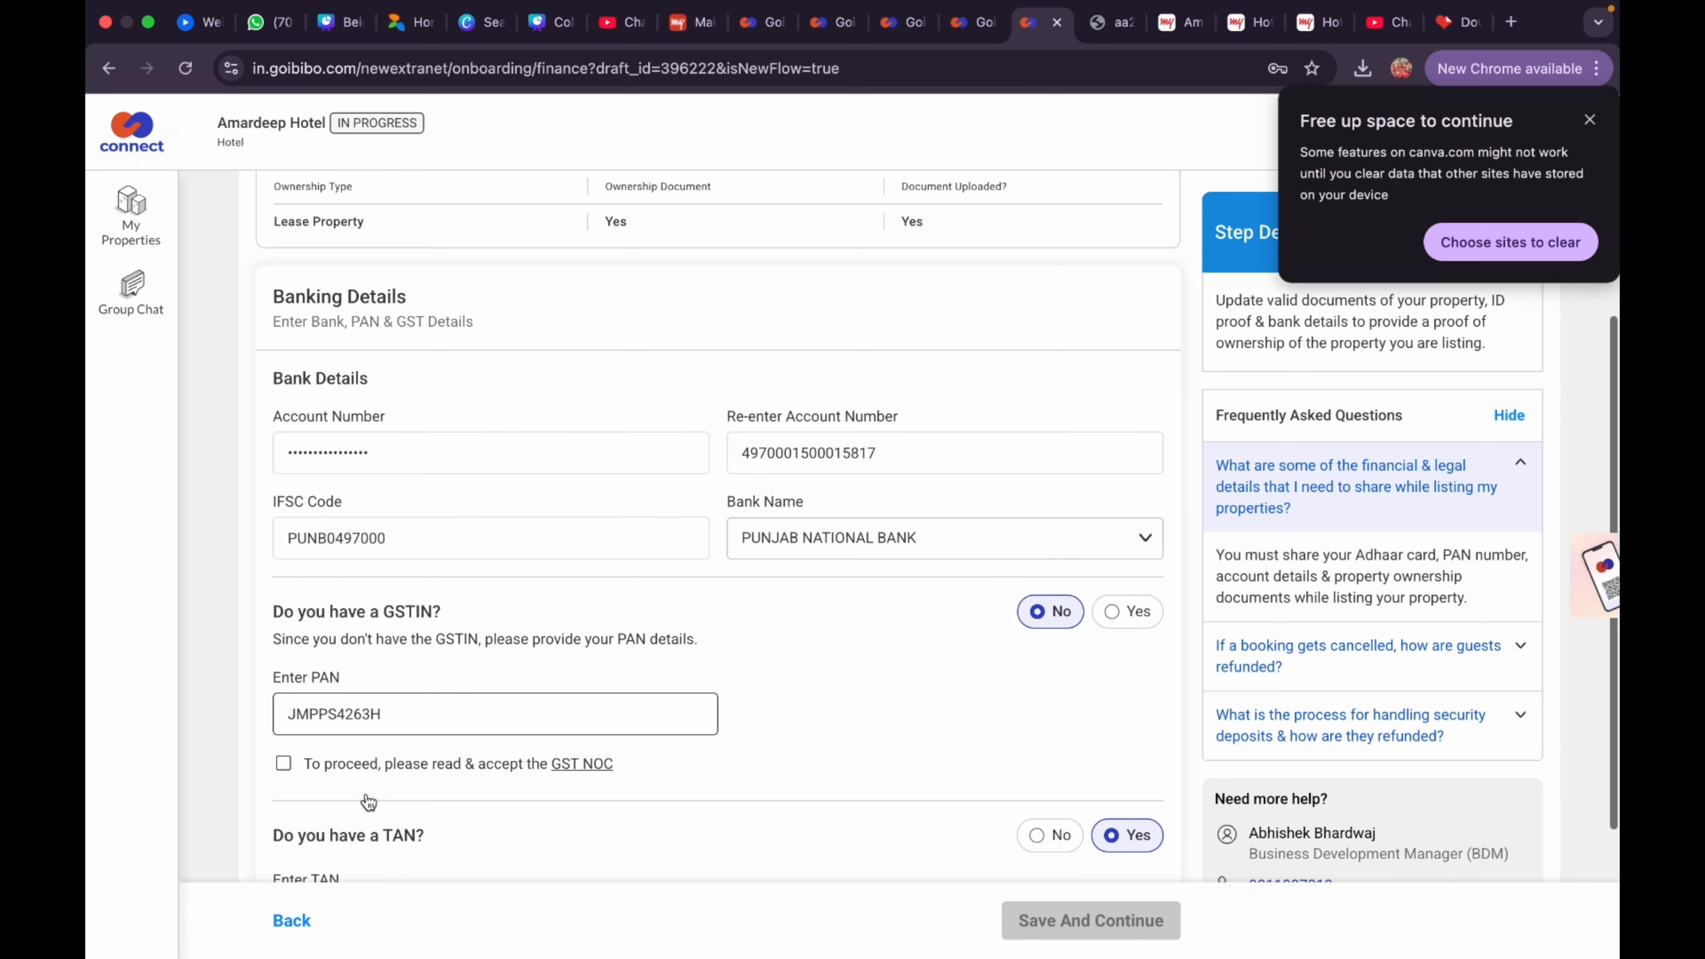
scroll(368, 802, "down", 2)
left_click(389, 719)
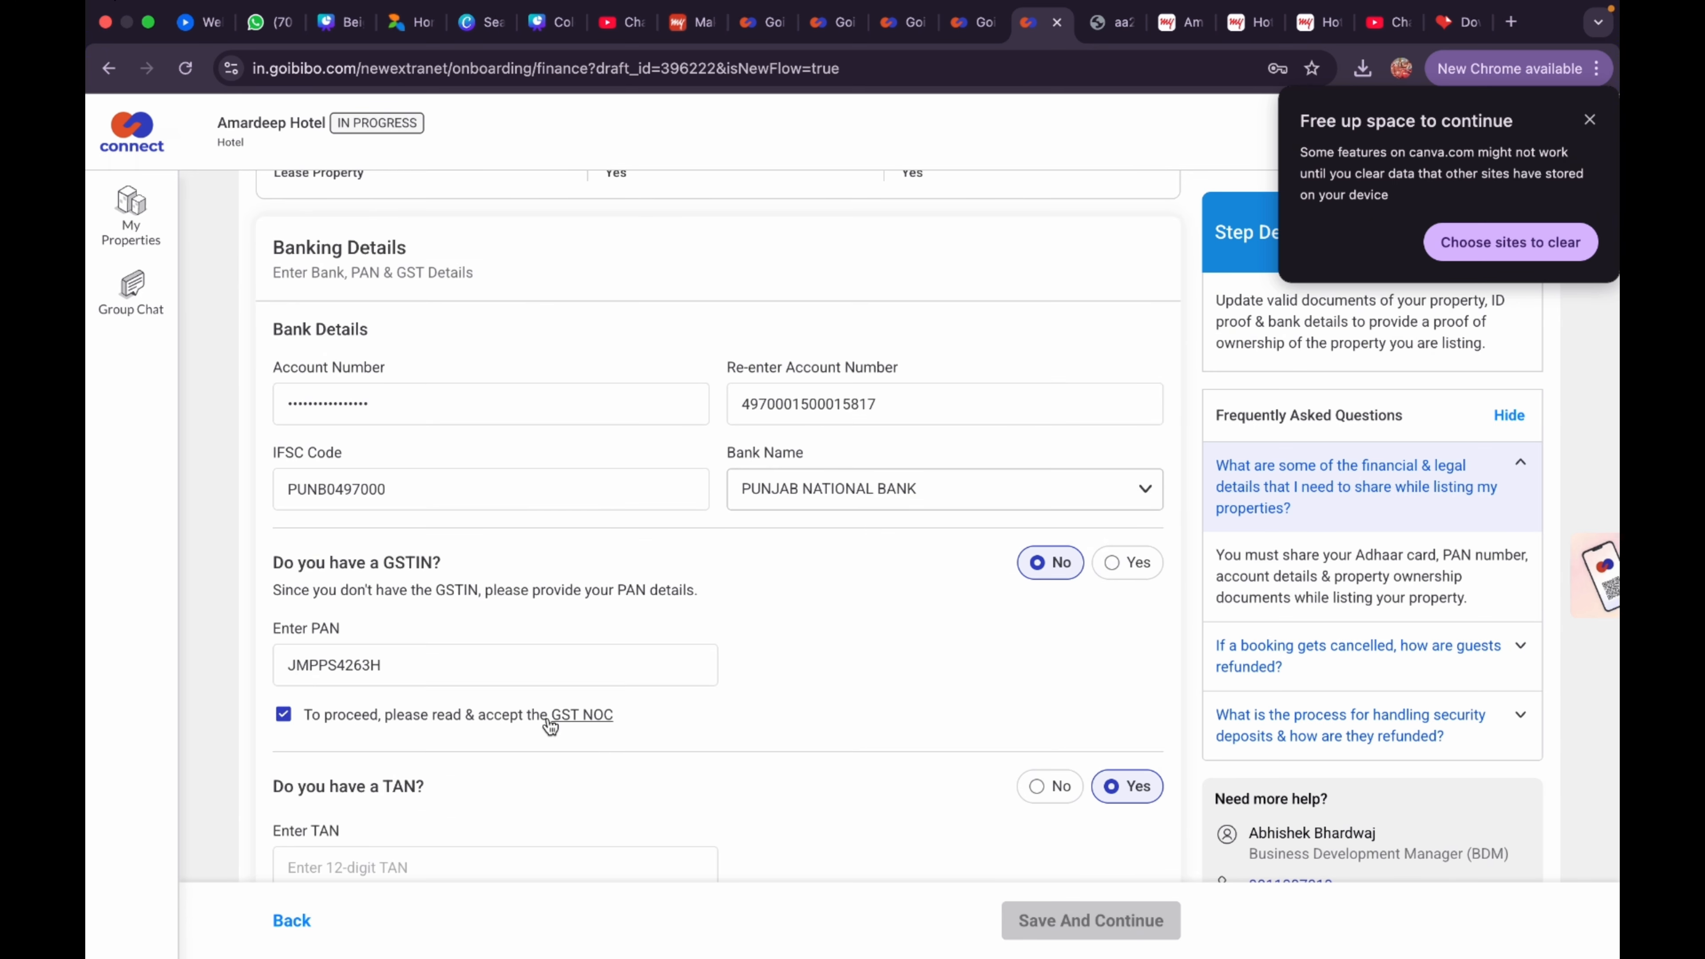
scroll(575, 723, "down", 5)
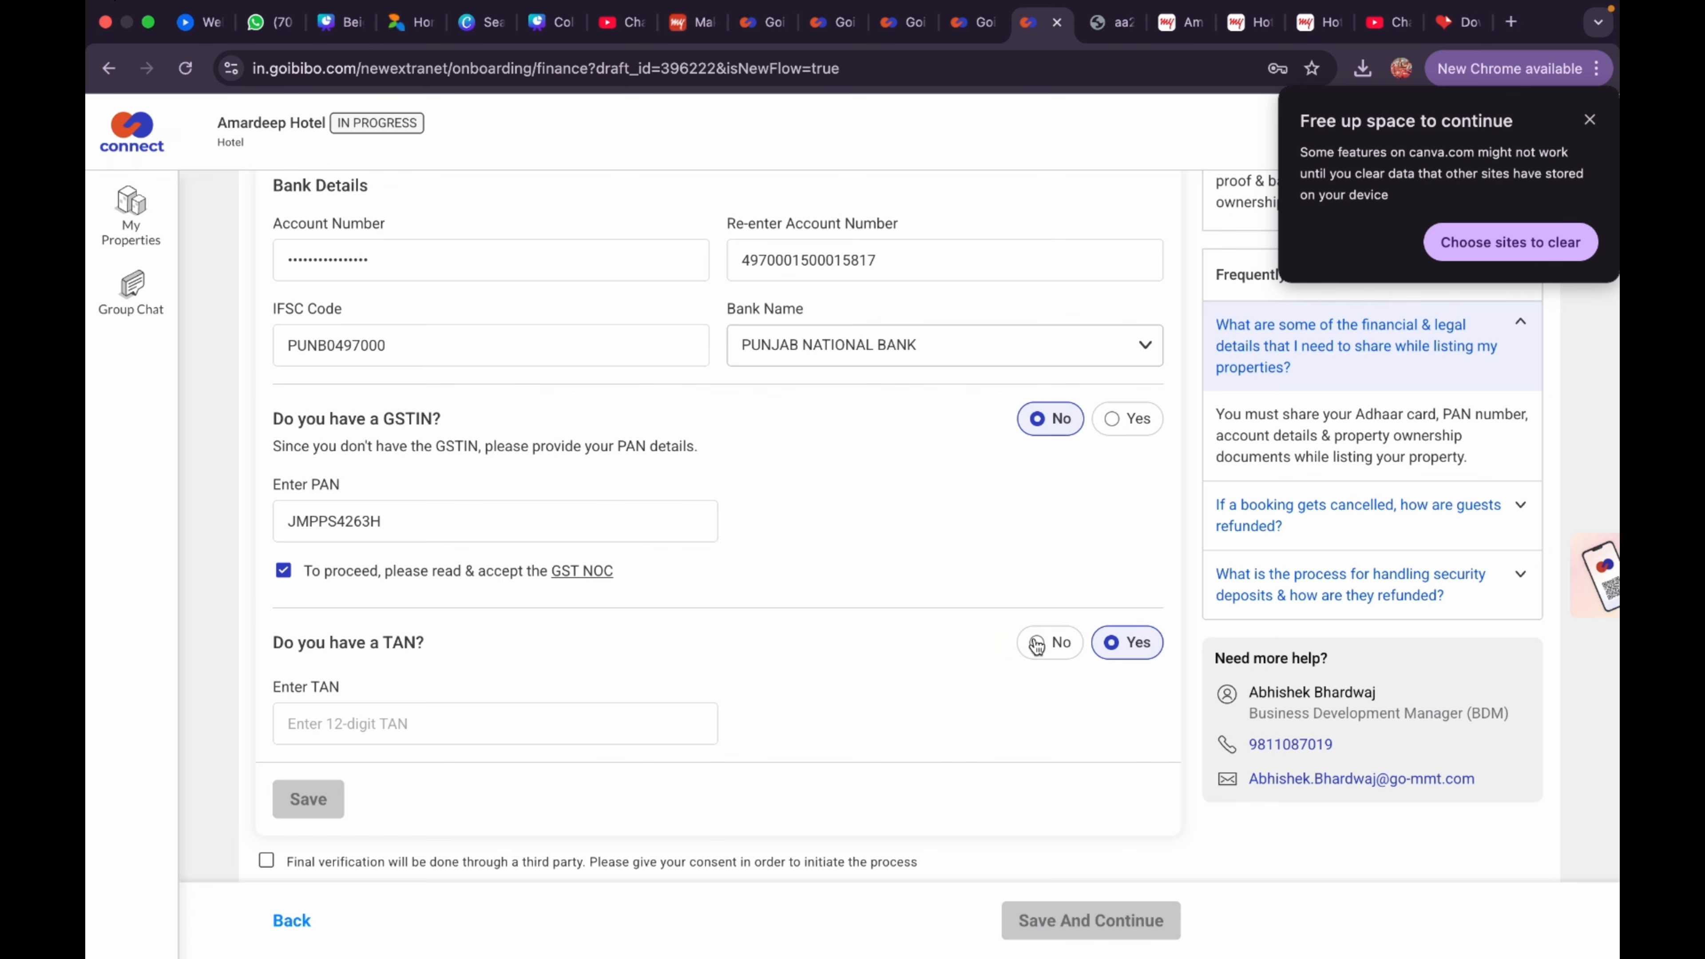
left_click(1037, 645)
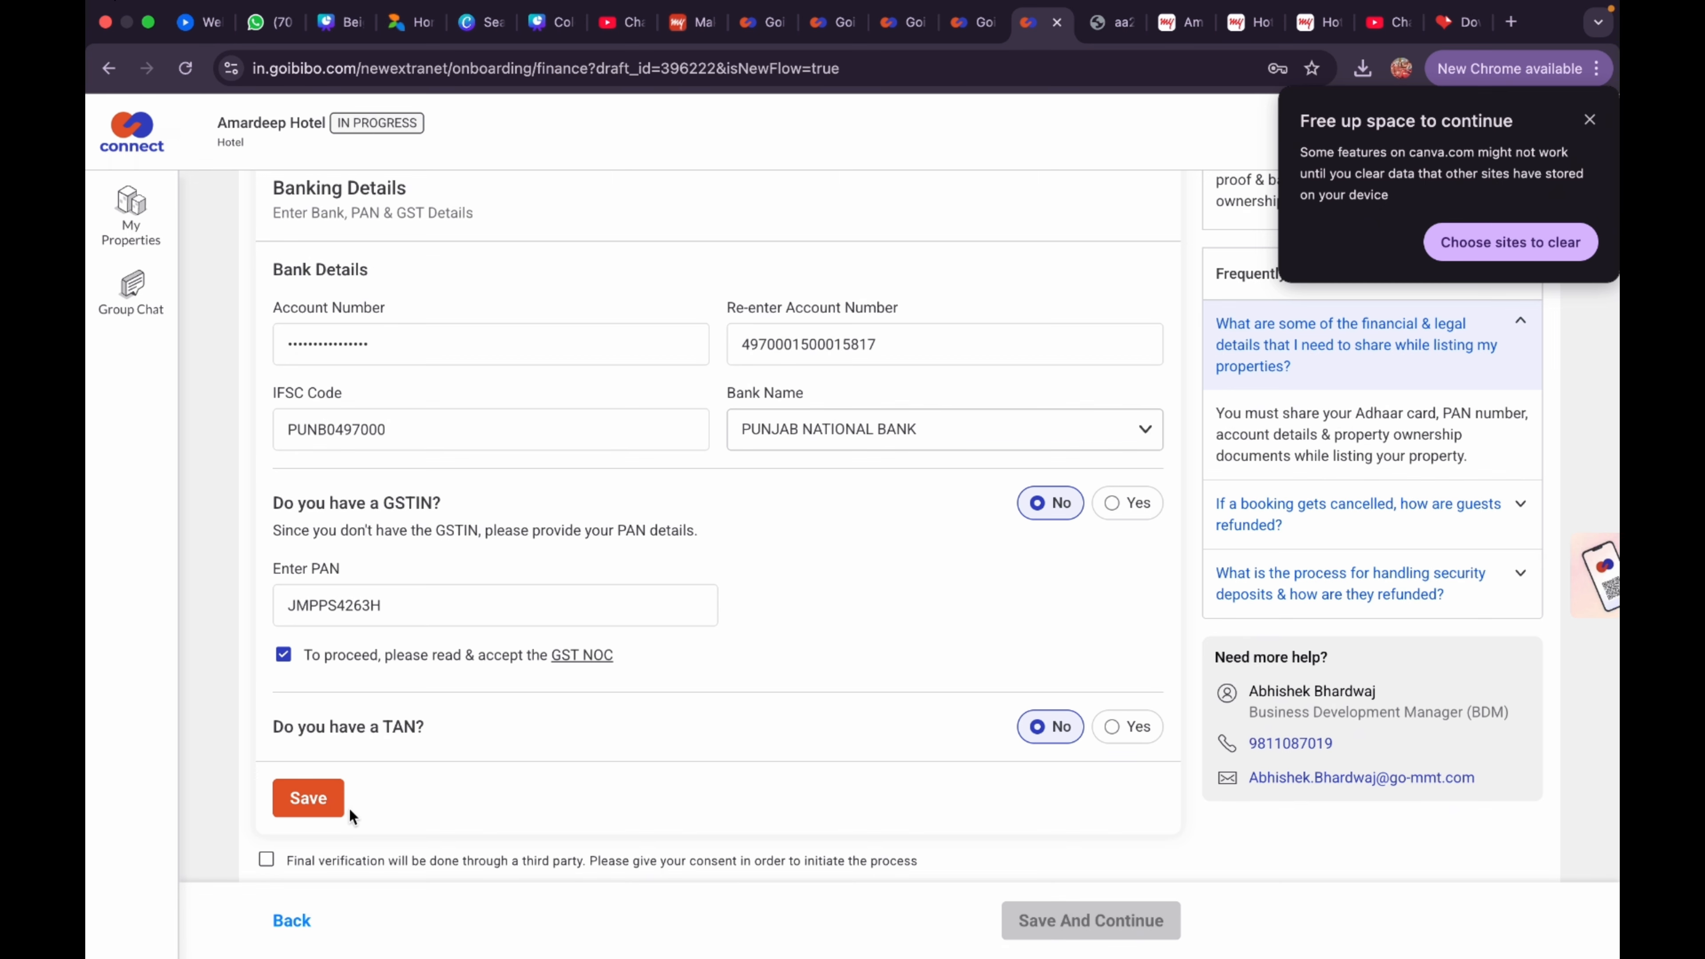
Consent to third-party final verification and save the banking details
left_click(323, 806)
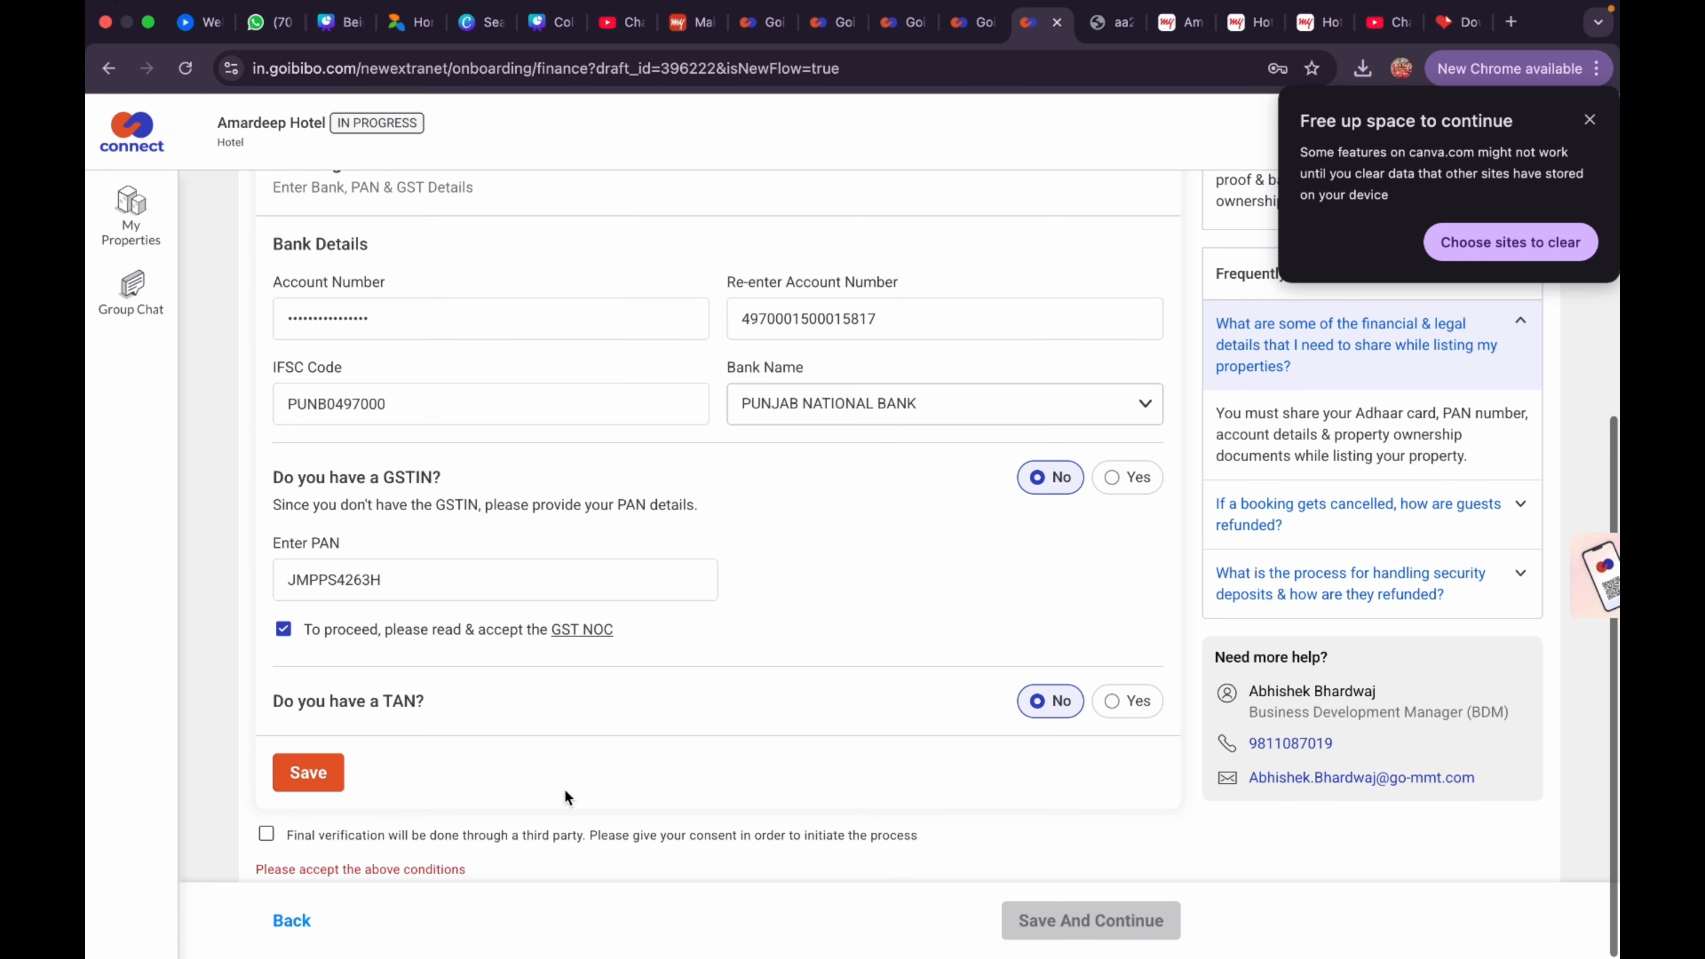
left_click(267, 835)
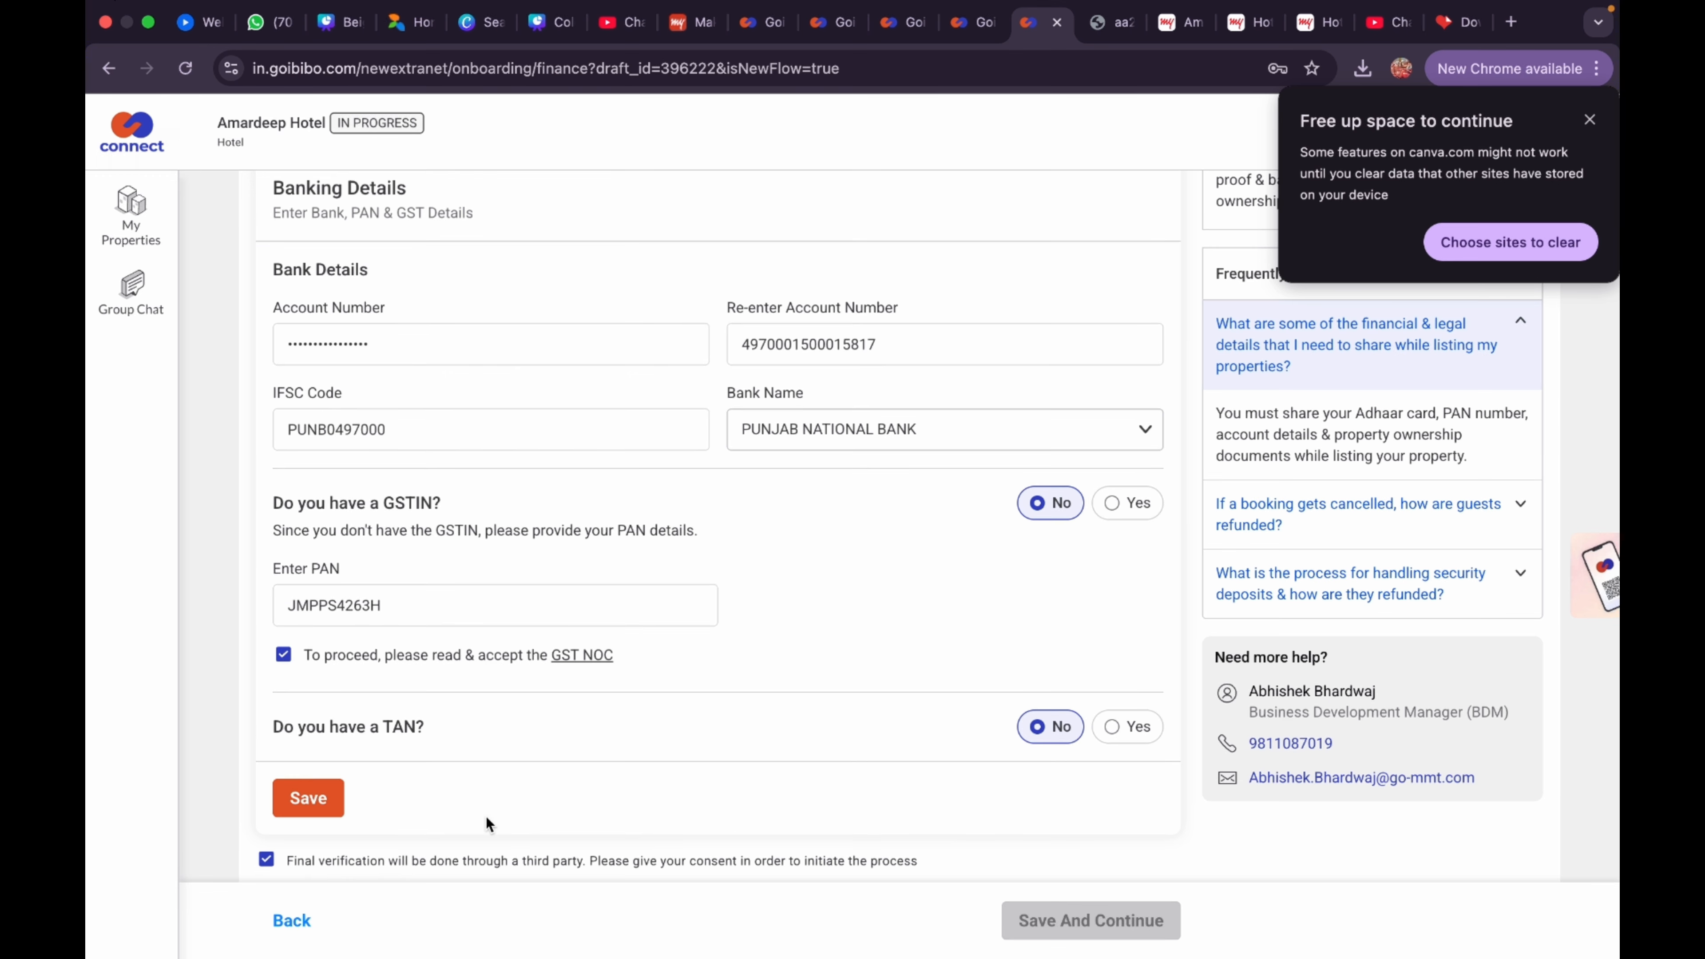
left_click(325, 798)
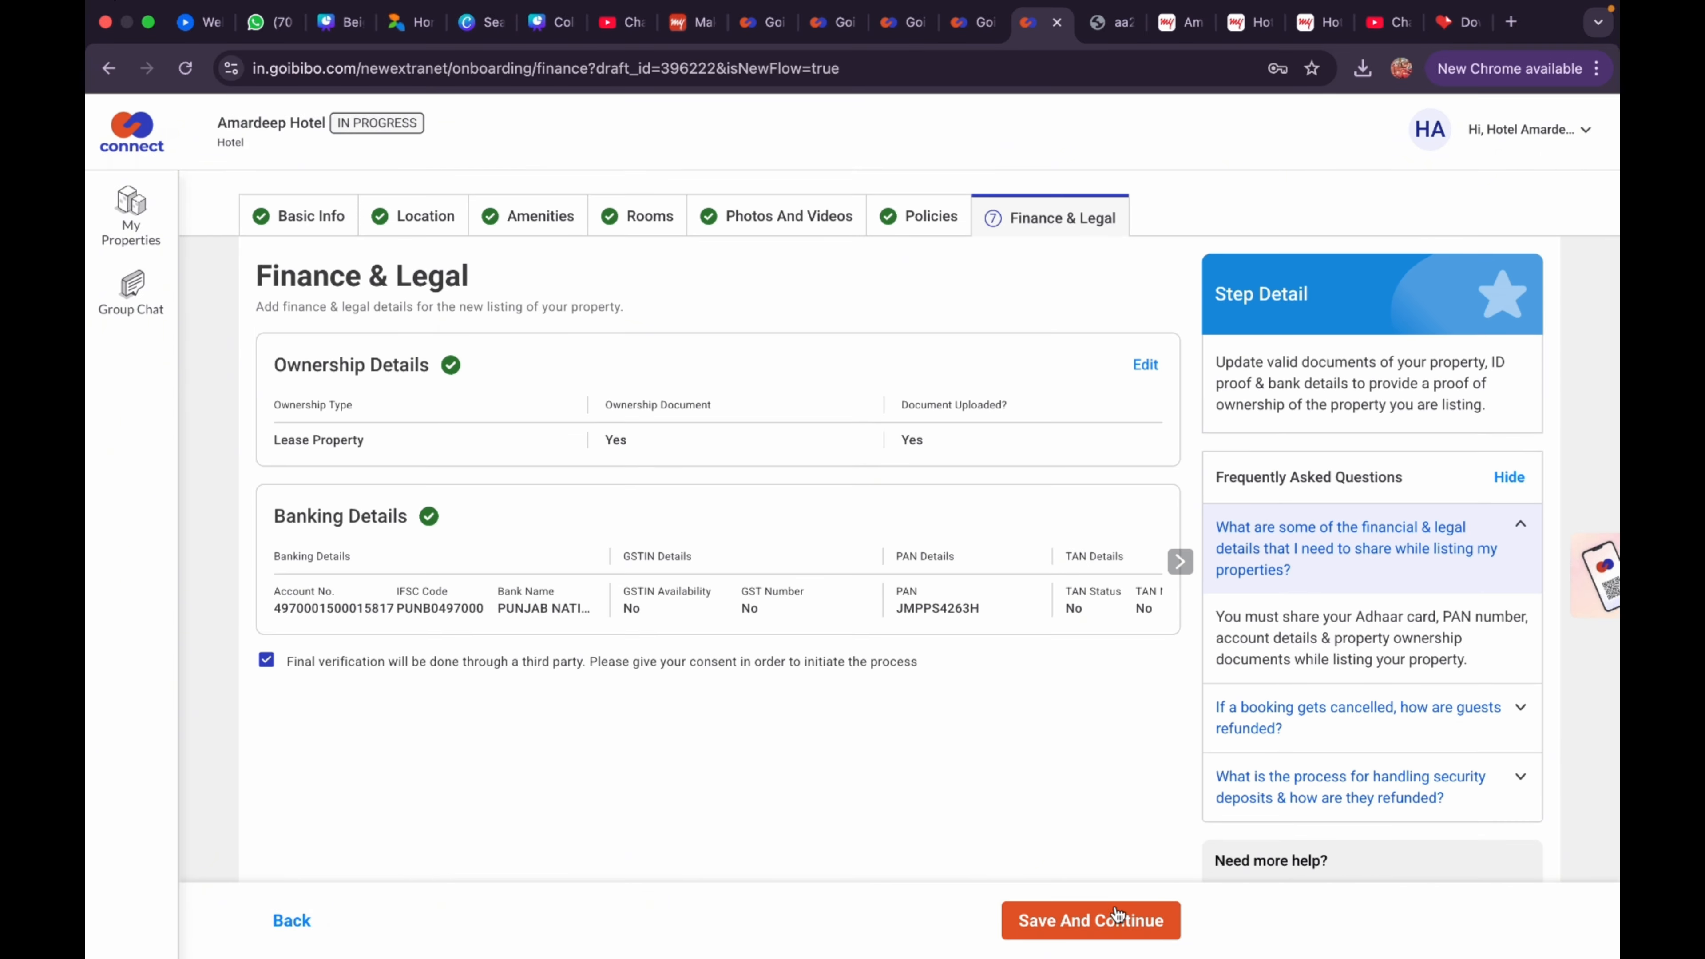
Submit the finance details, then view the listing under My Properties' In-Progress Properties
left_click(1118, 917)
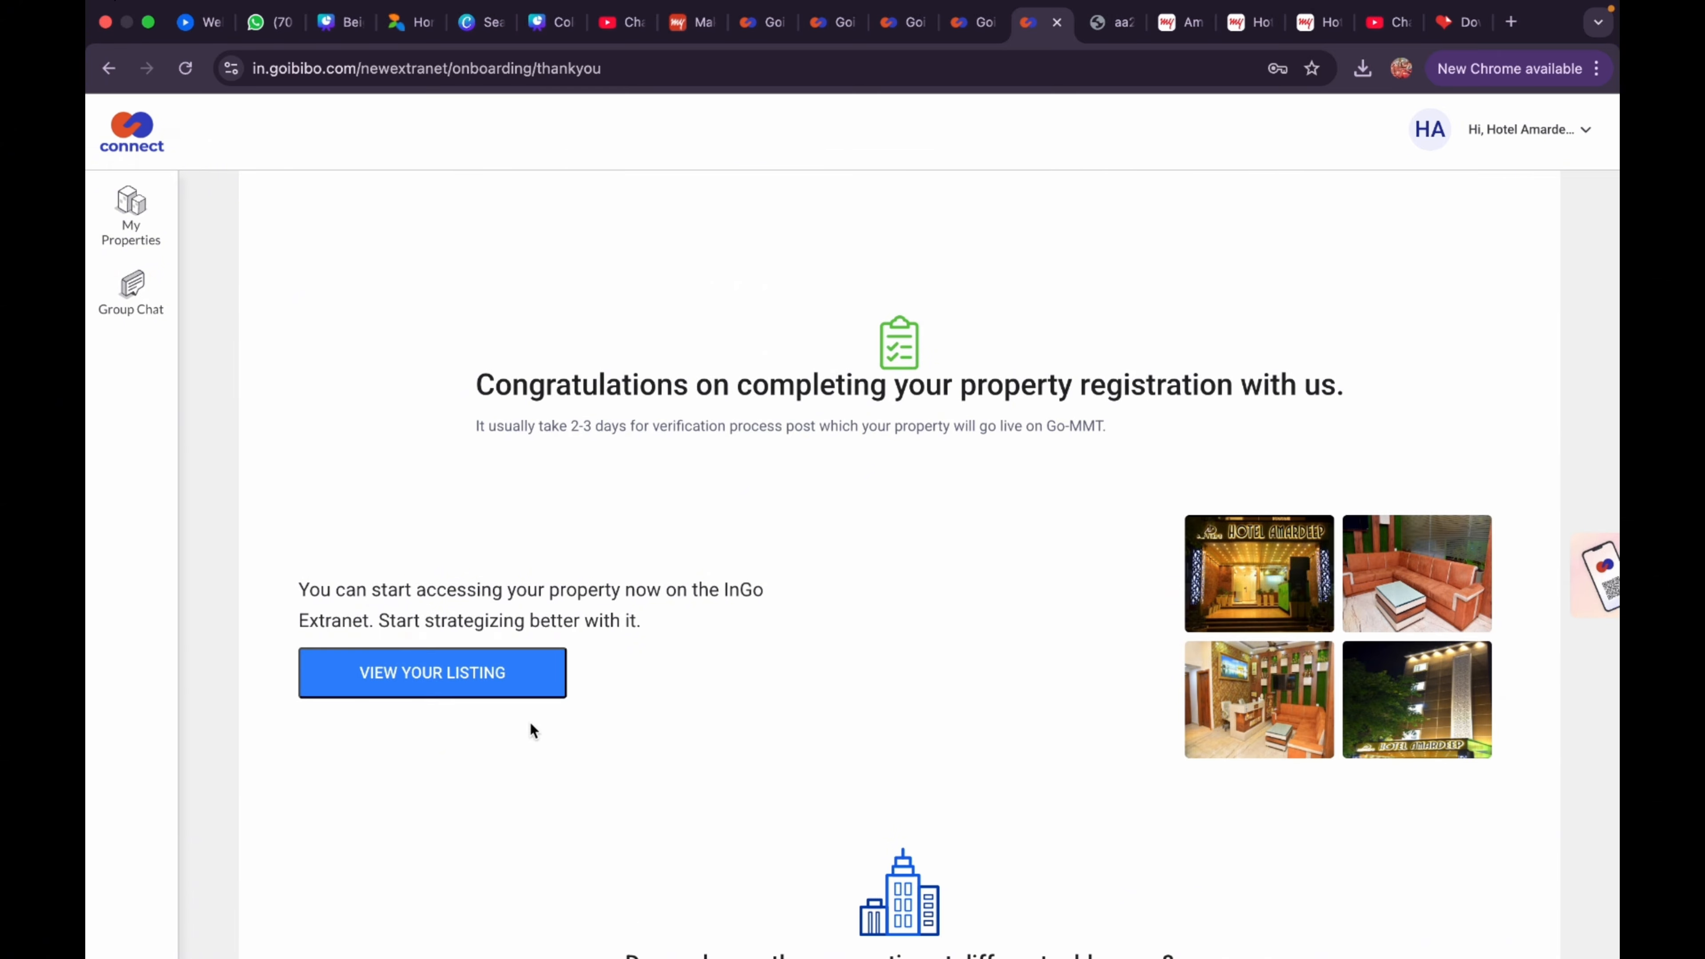
left_click(484, 703)
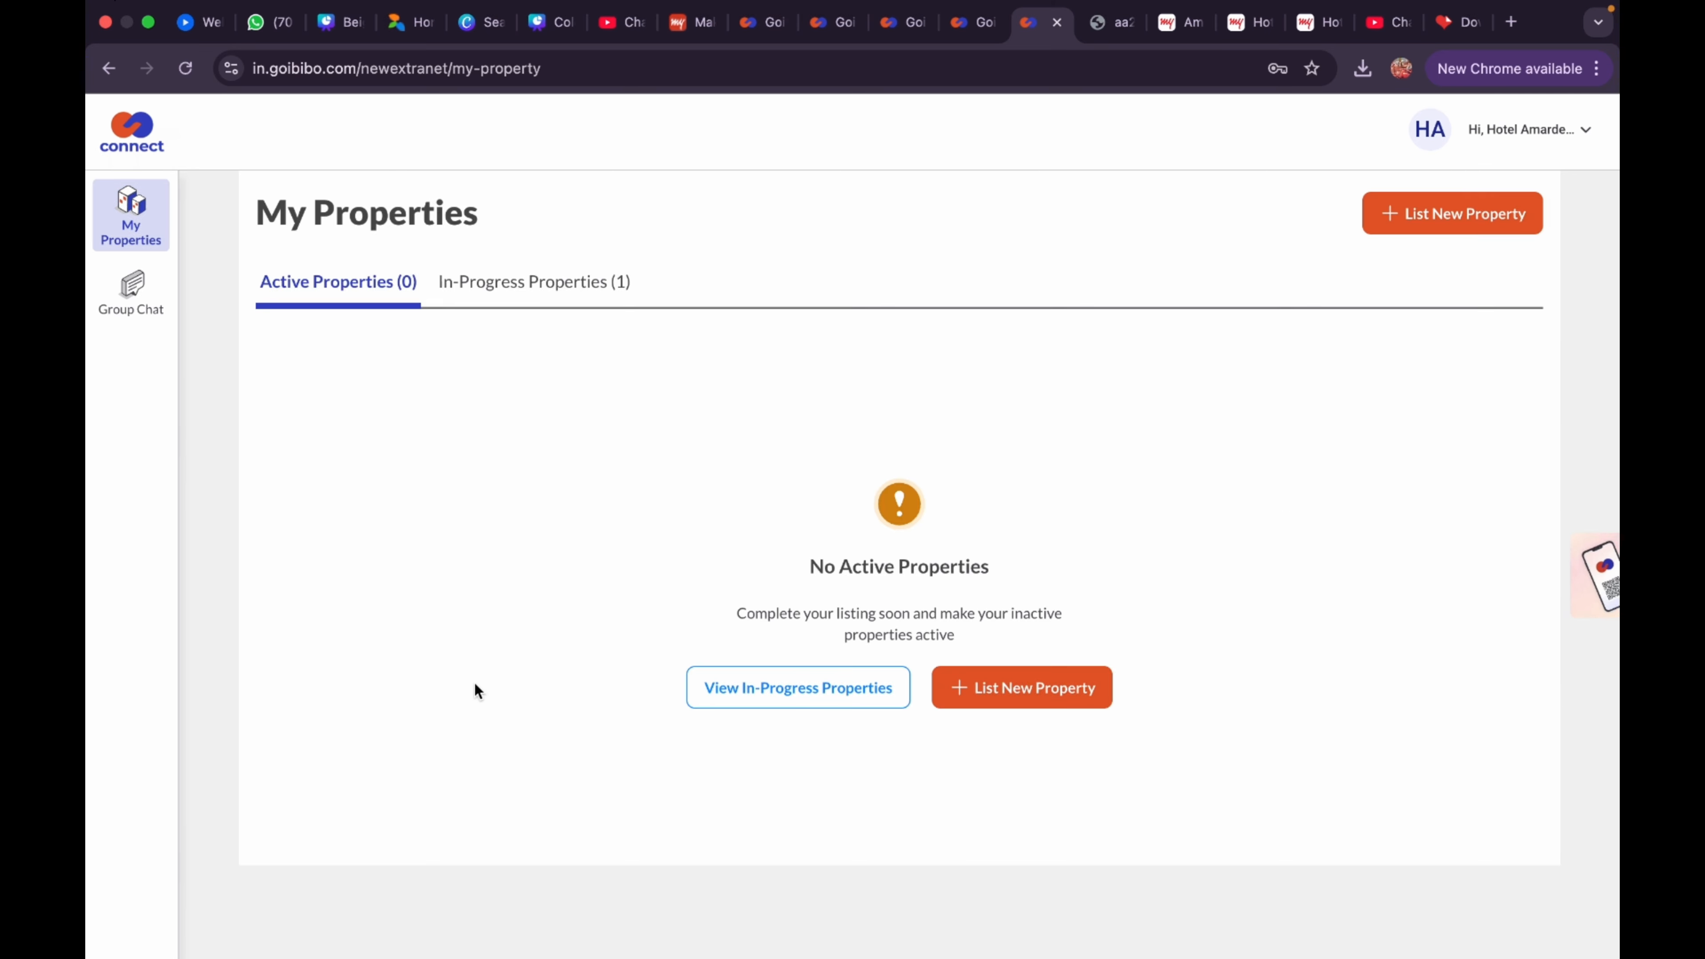
left_click(502, 290)
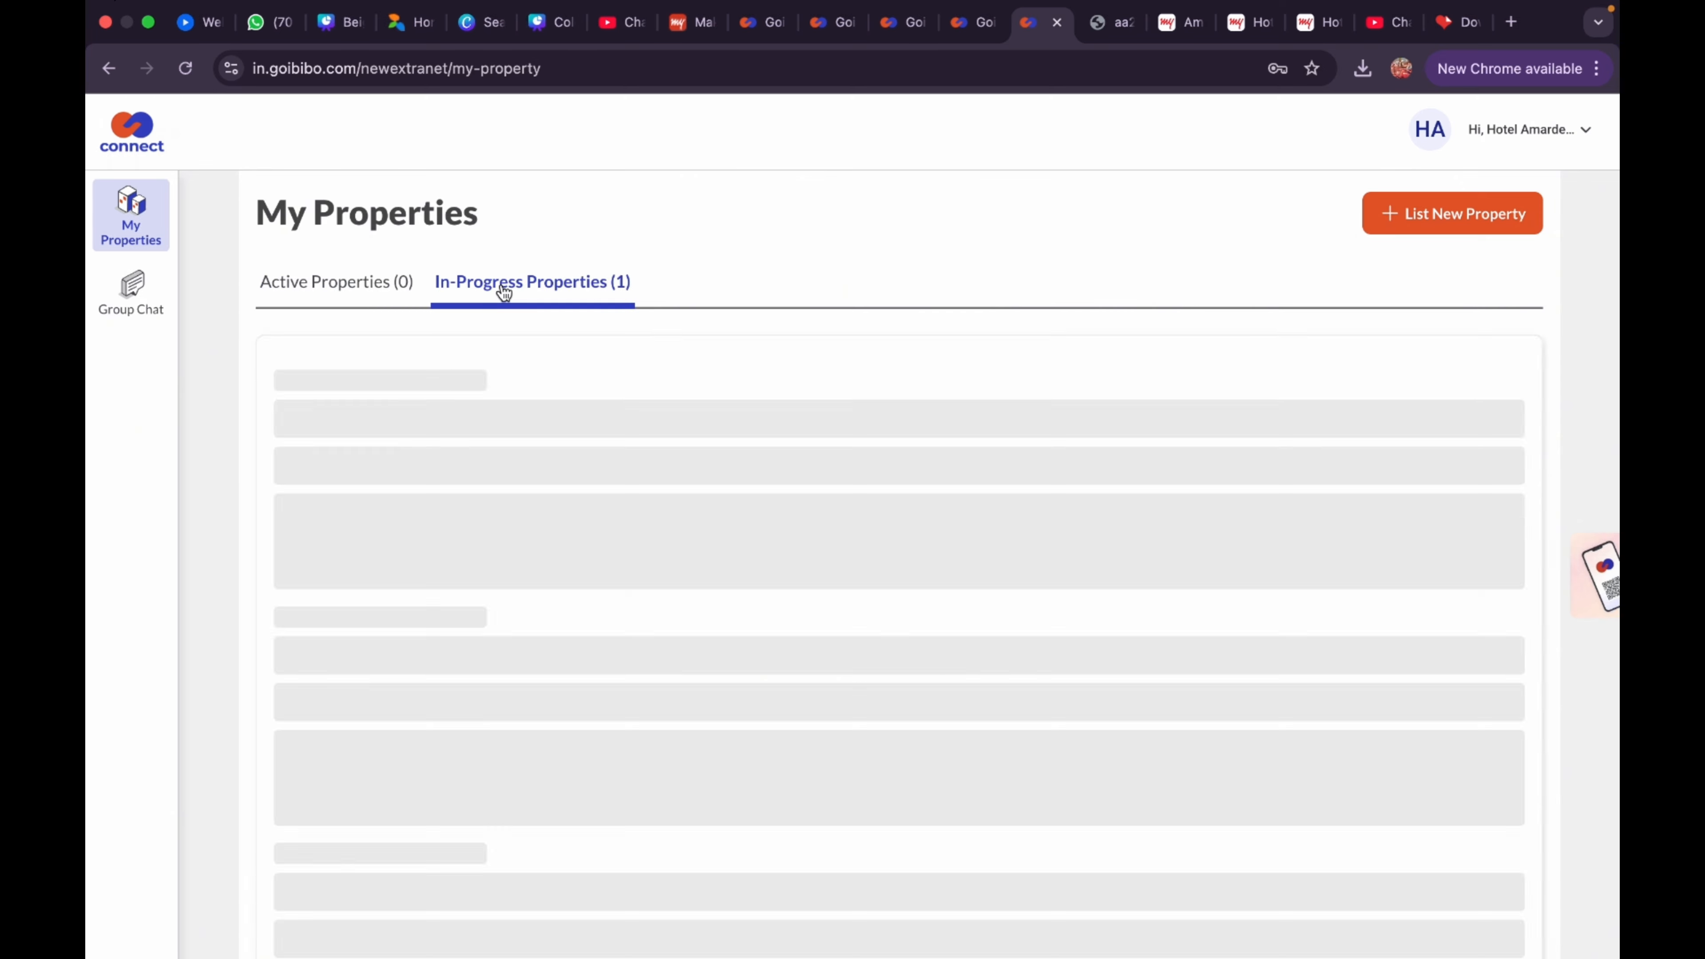